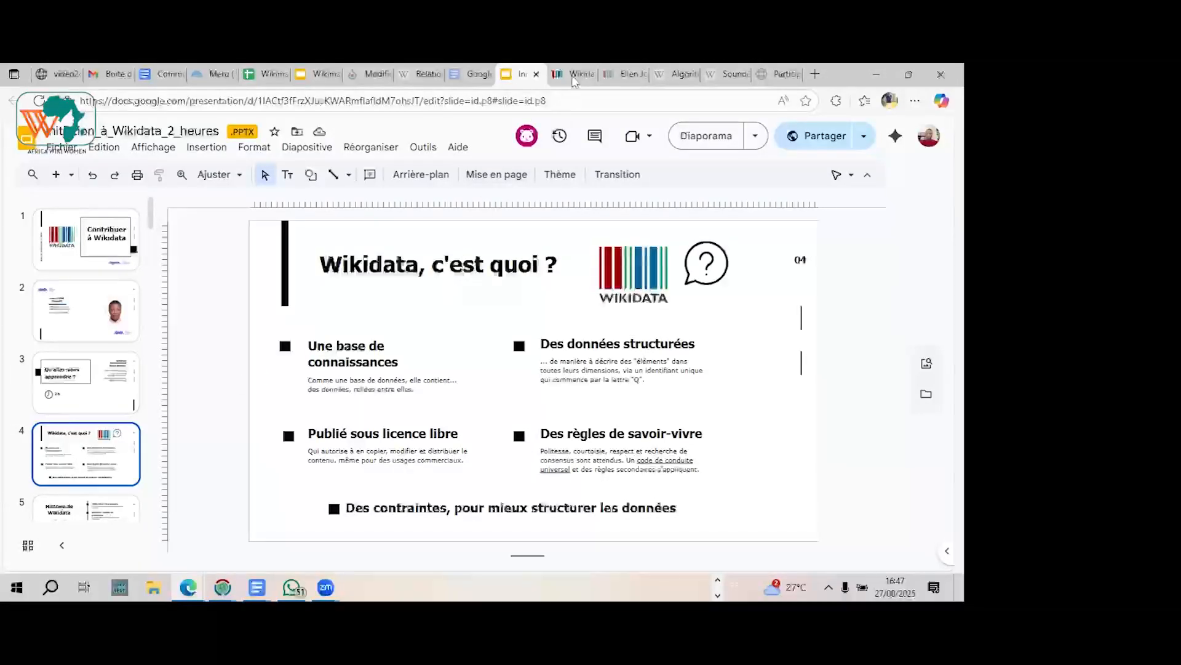
Step: Search the web for "wikidata" in a new browser tab and open the Wikidata main page
click(573, 80)
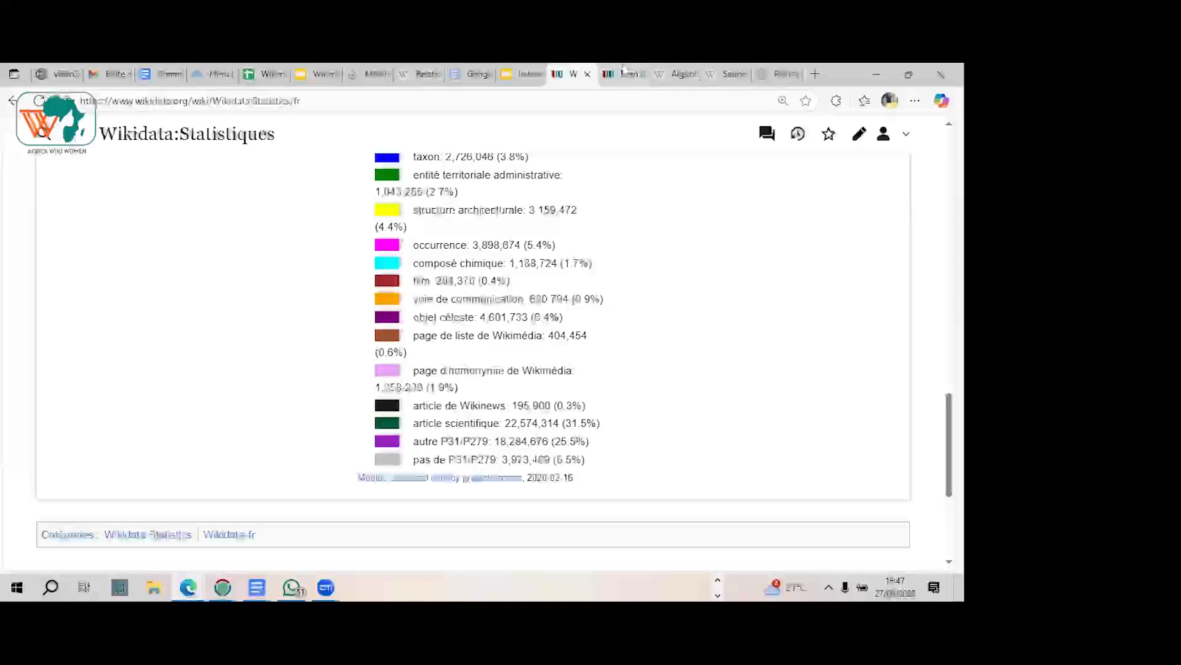
click(816, 74)
click(668, 102)
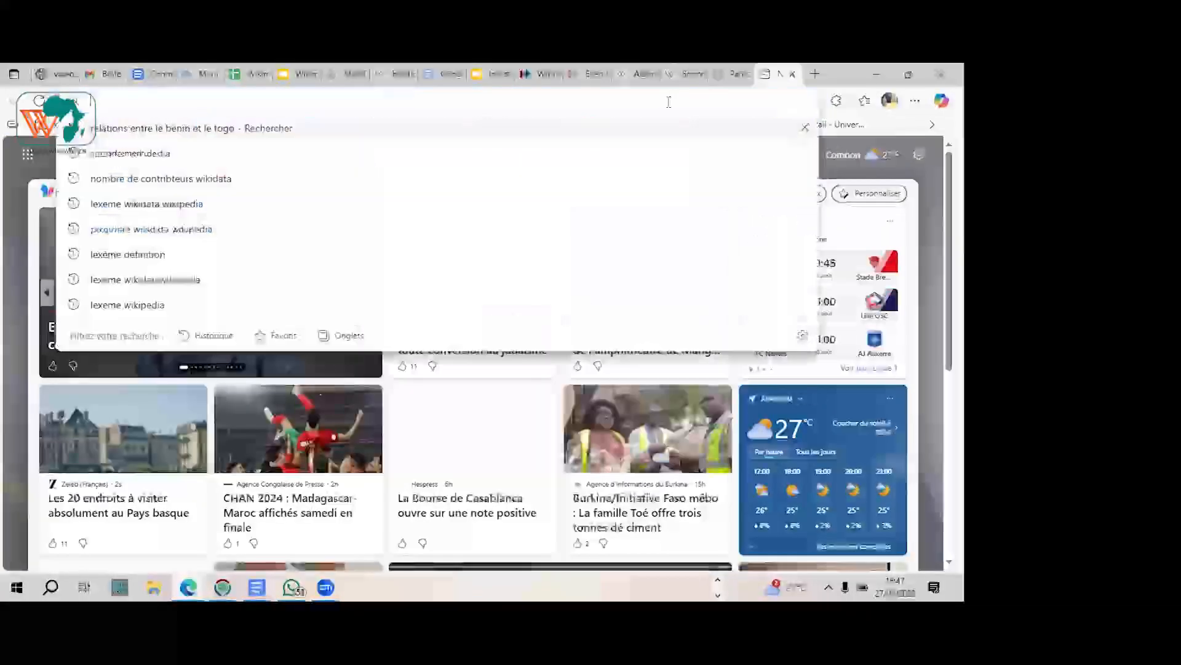
text(wiki)
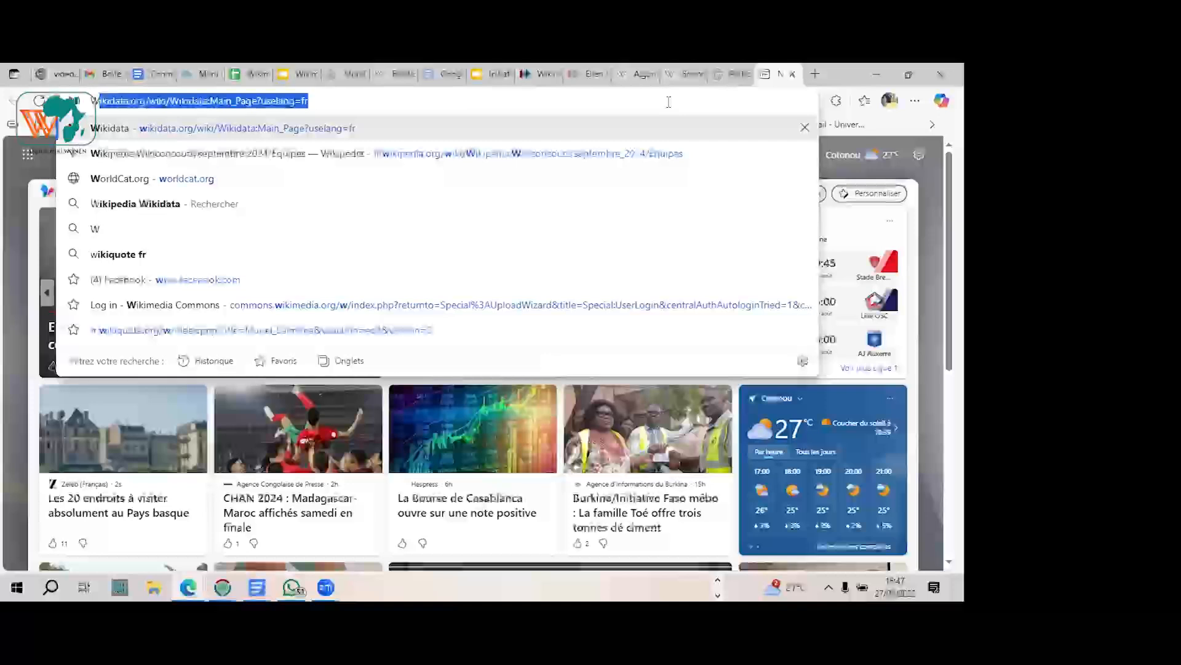
text(data)
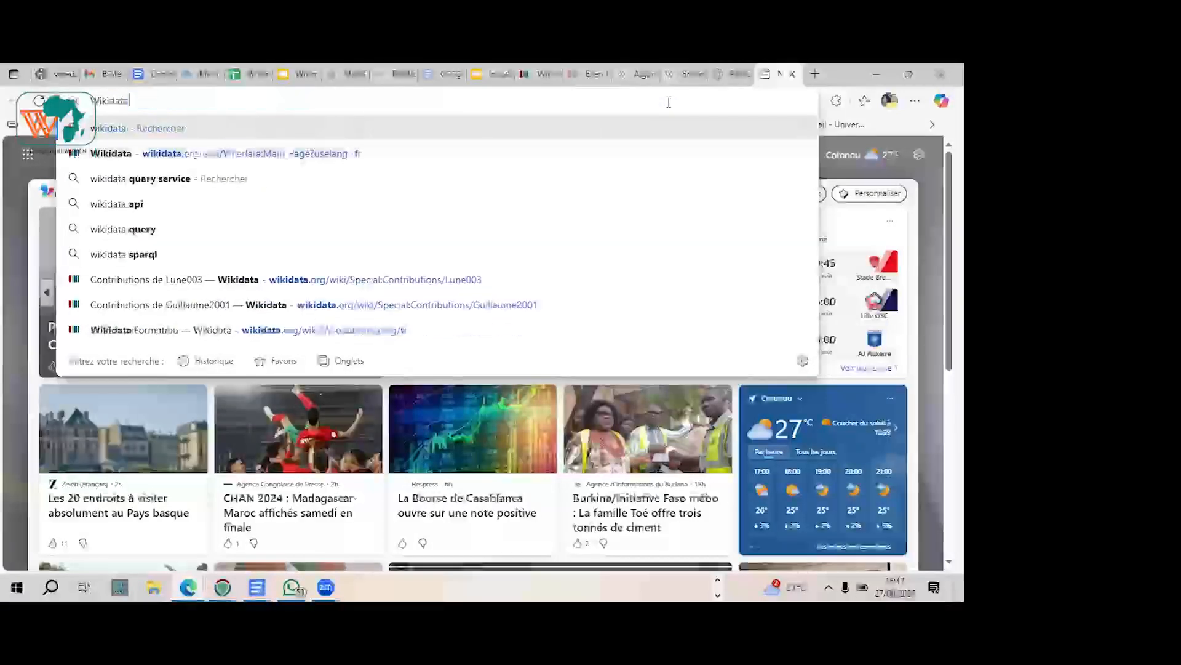
key(Return)
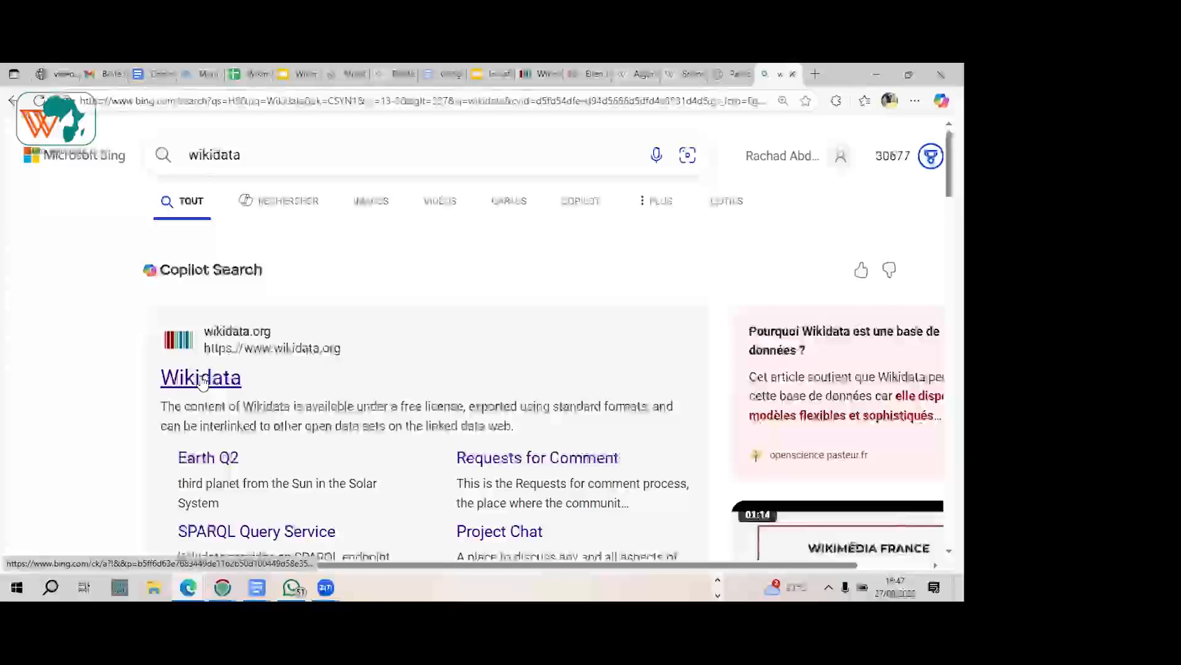
click(203, 379)
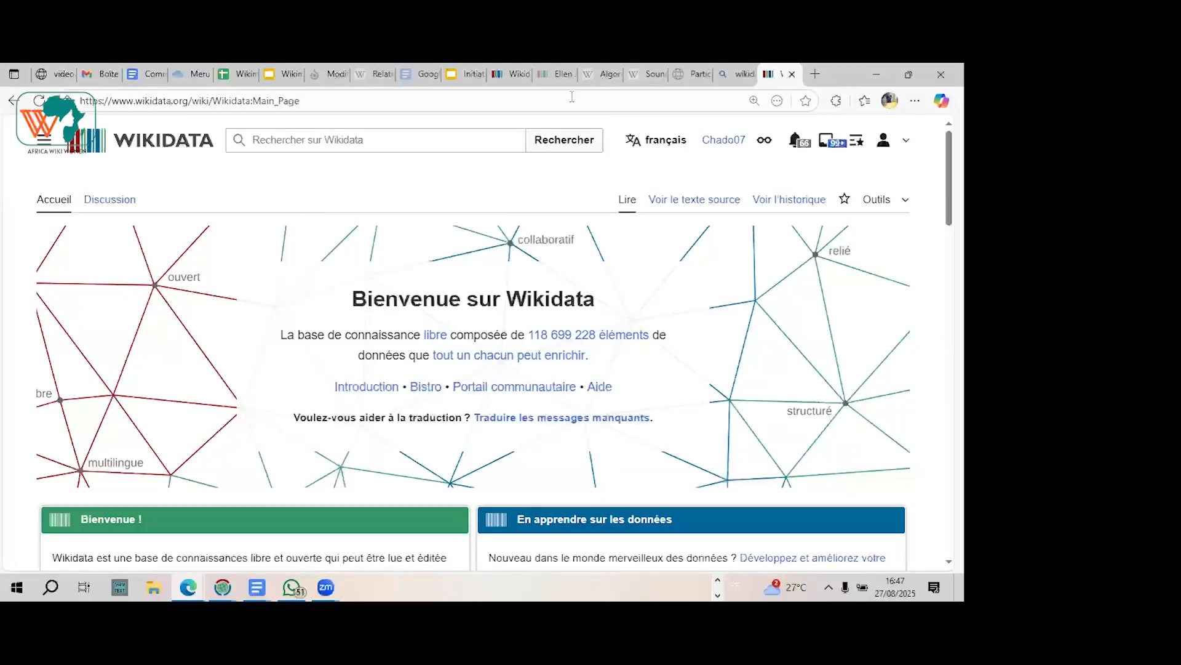
Step: Search Wikidata for "Ellen Jo" and open the Ellen Johnson Sirleaf item
click(285, 146)
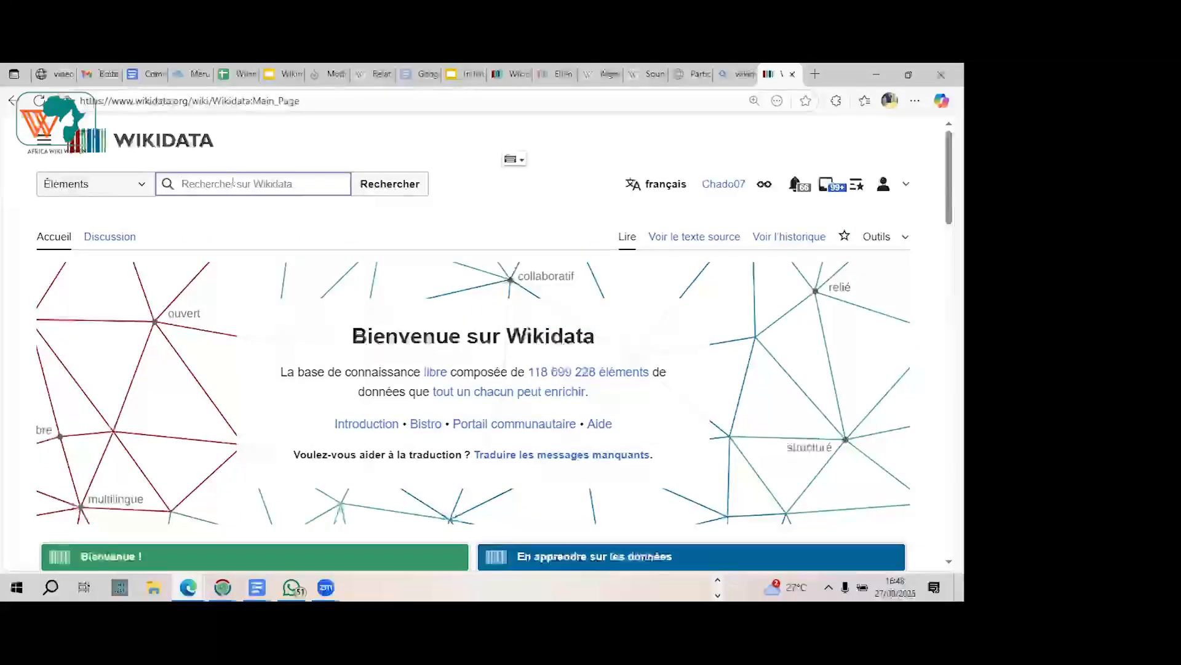
text(El)
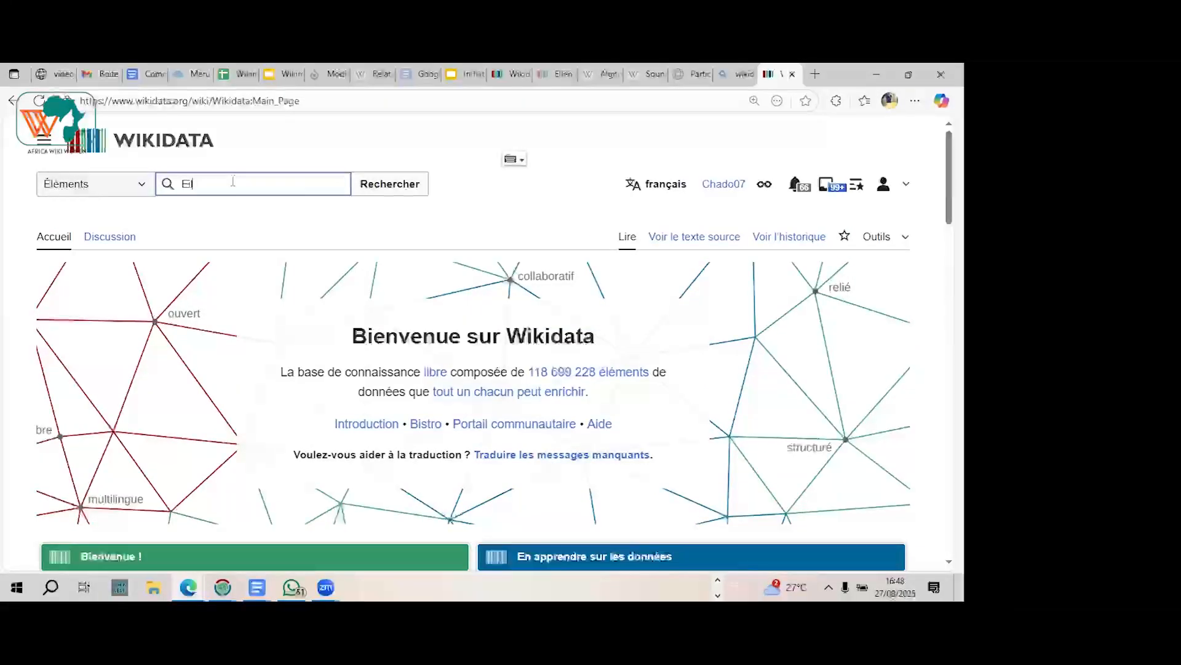
text(len Jo)
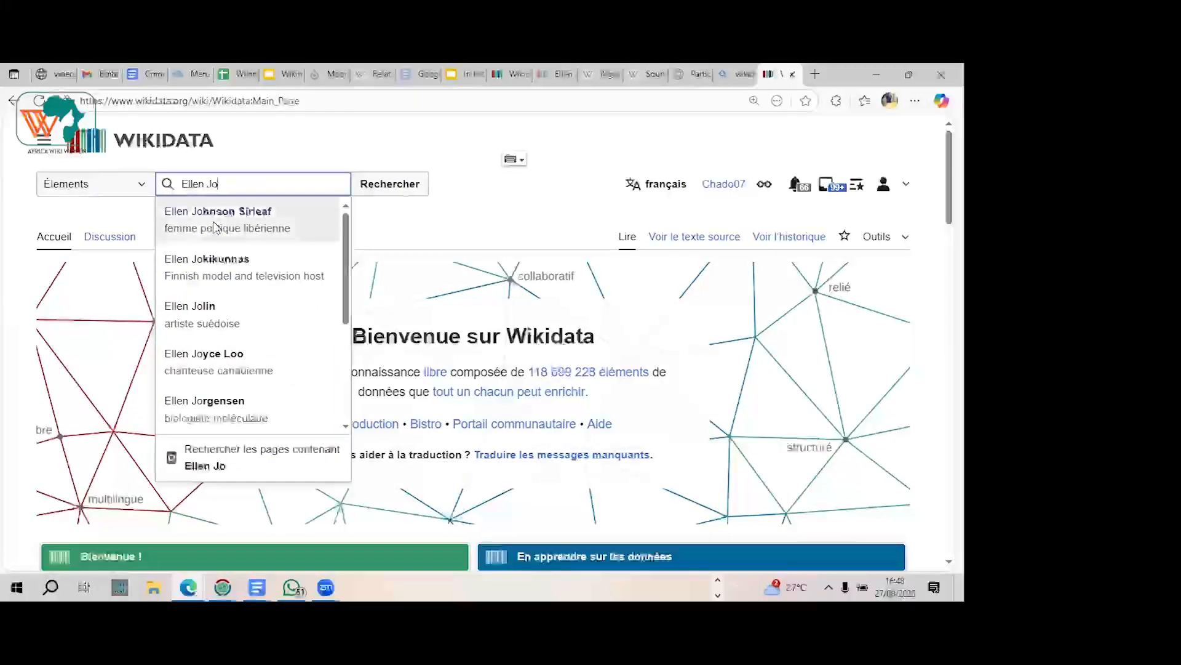
click(216, 228)
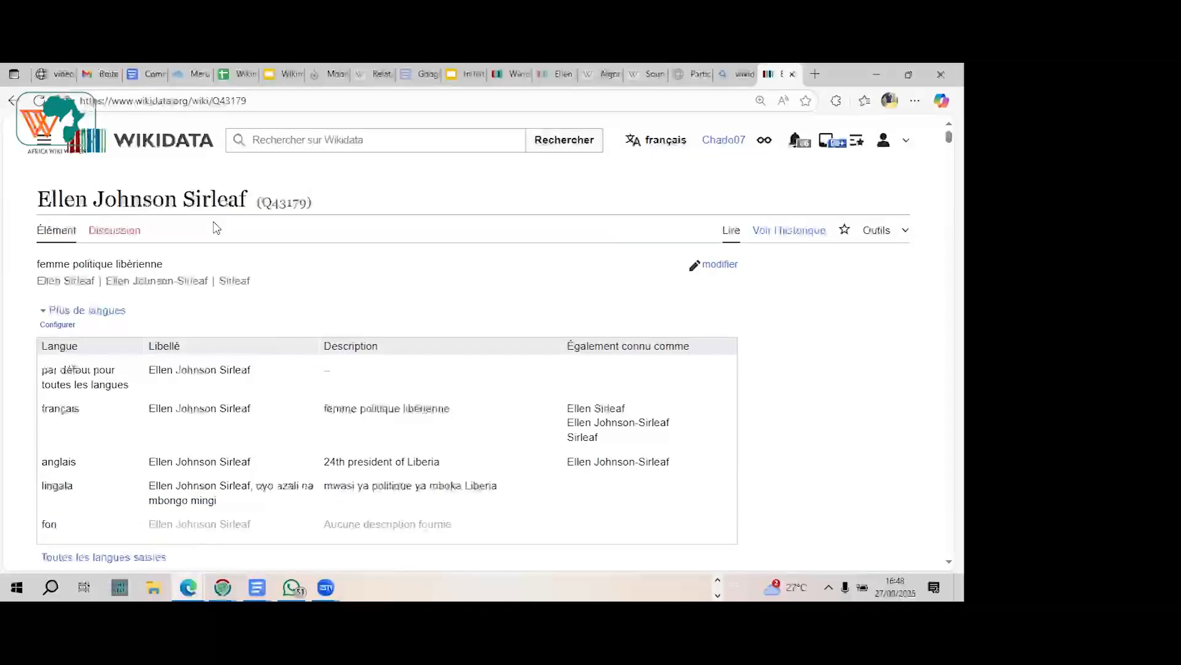
Step: Examine the Ellen Johnson Sirleaf item's identifier and its labels, descriptions and aliases in each language
scroll(216, 228, down, 1)
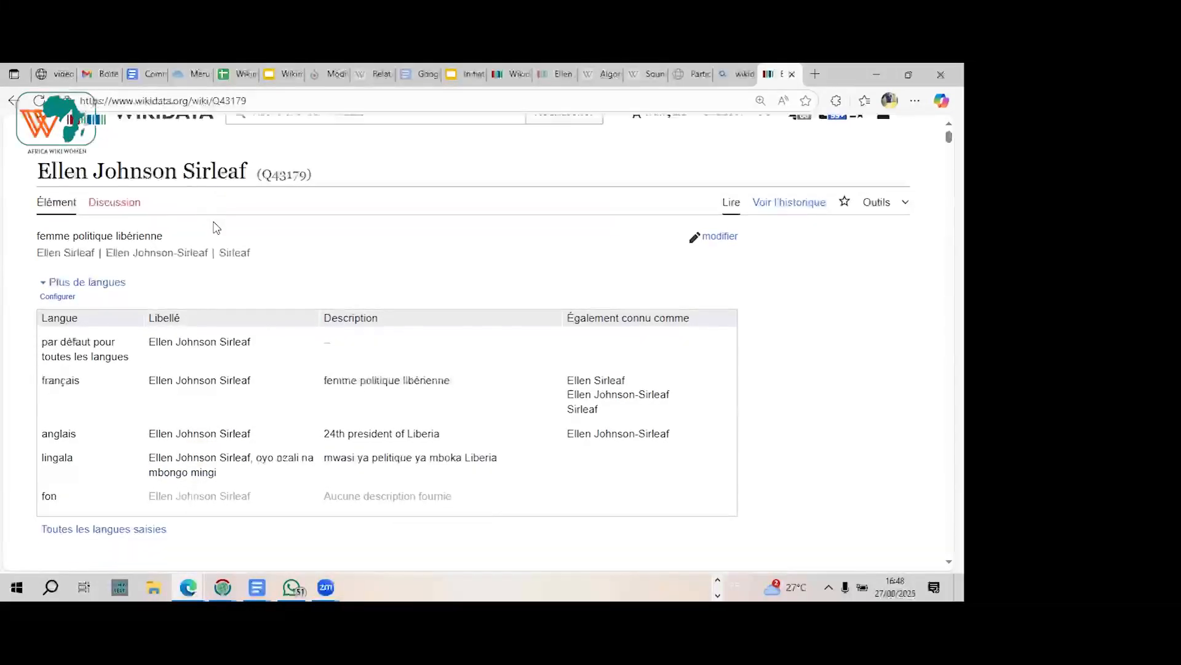
scroll(216, 228, up, 1)
scroll(215, 228, down, 4)
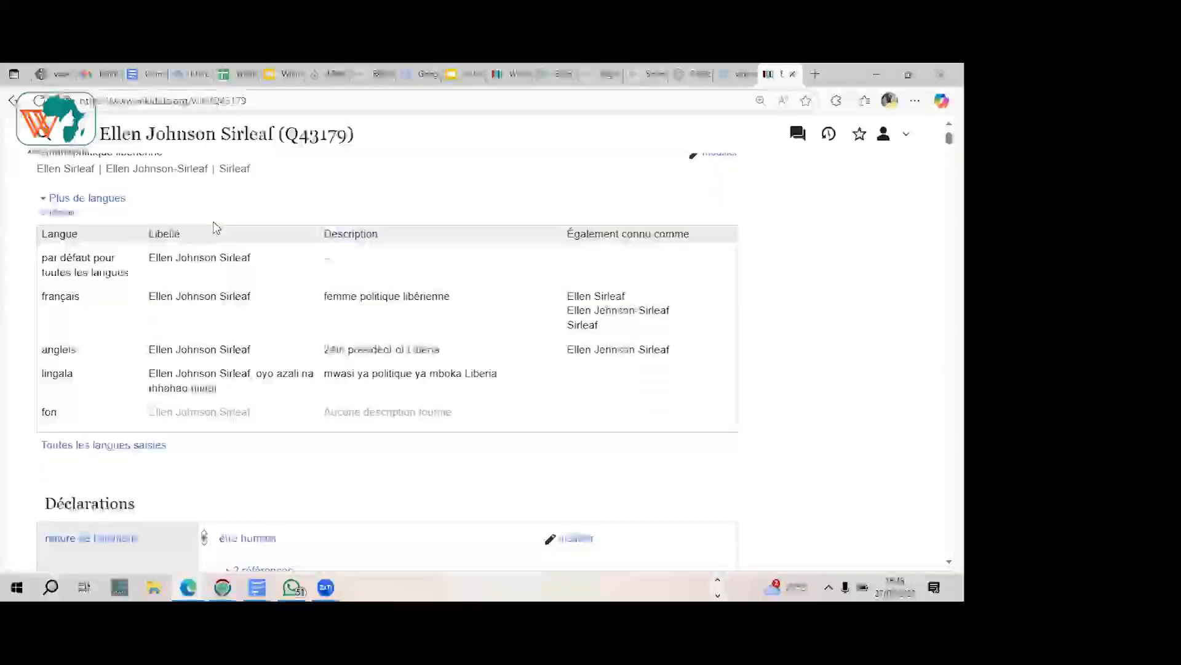
scroll(216, 228, down, 4)
scroll(216, 227, down, 7)
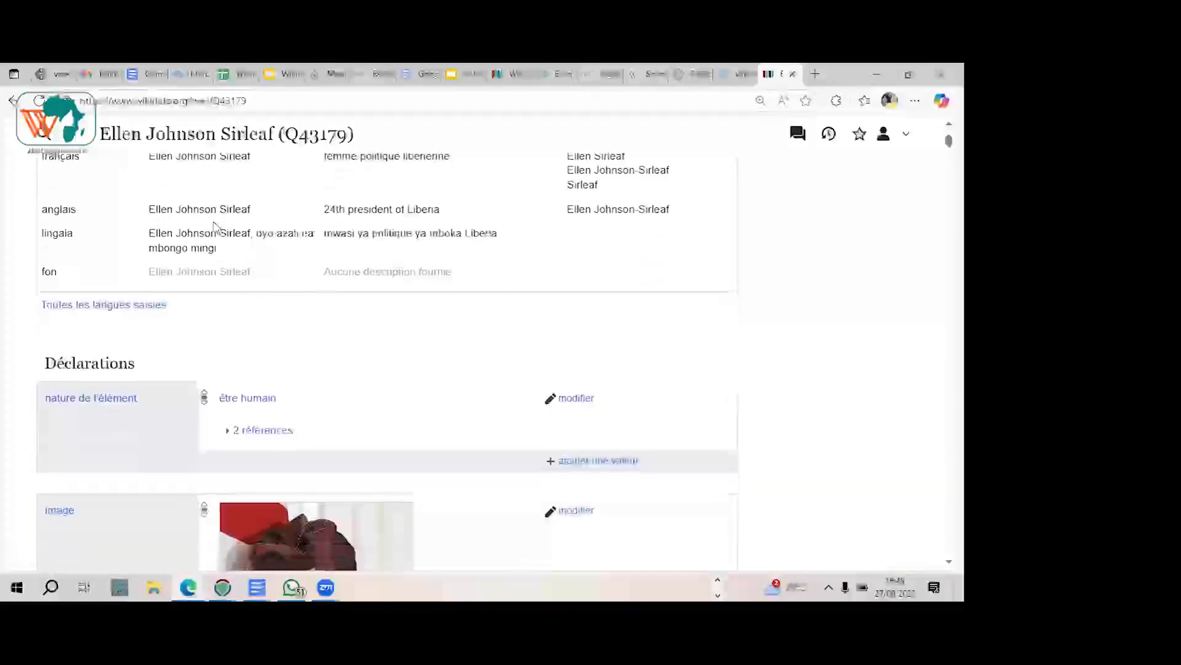
scroll(214, 228, up, 10)
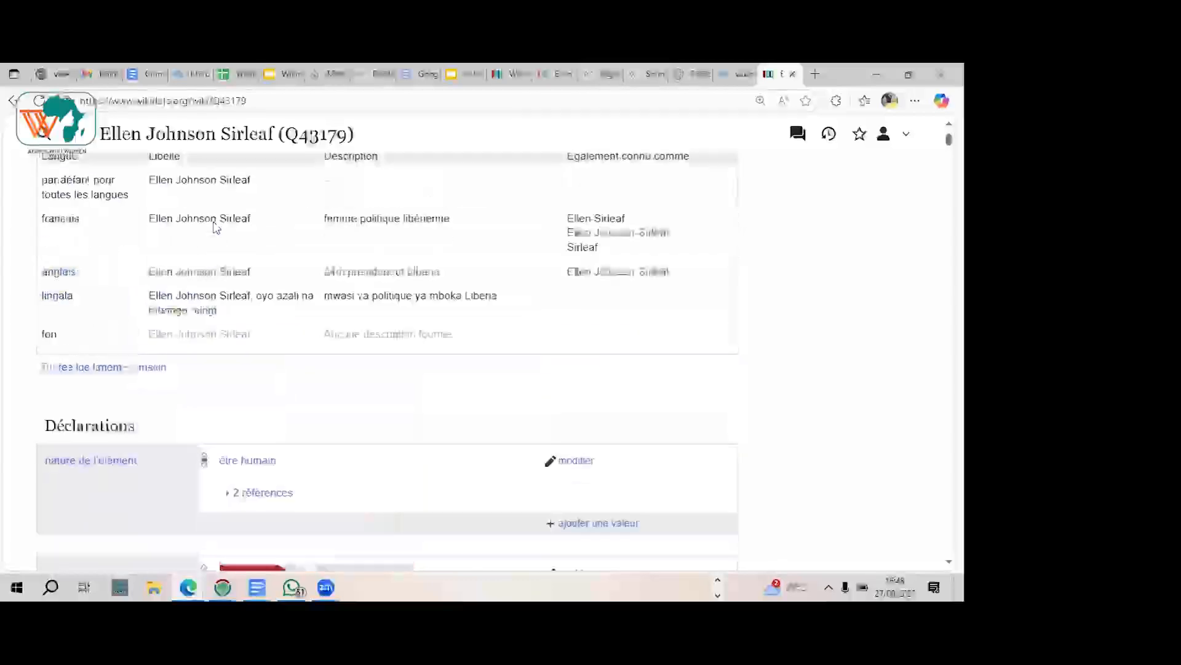
scroll(216, 228, up, 4)
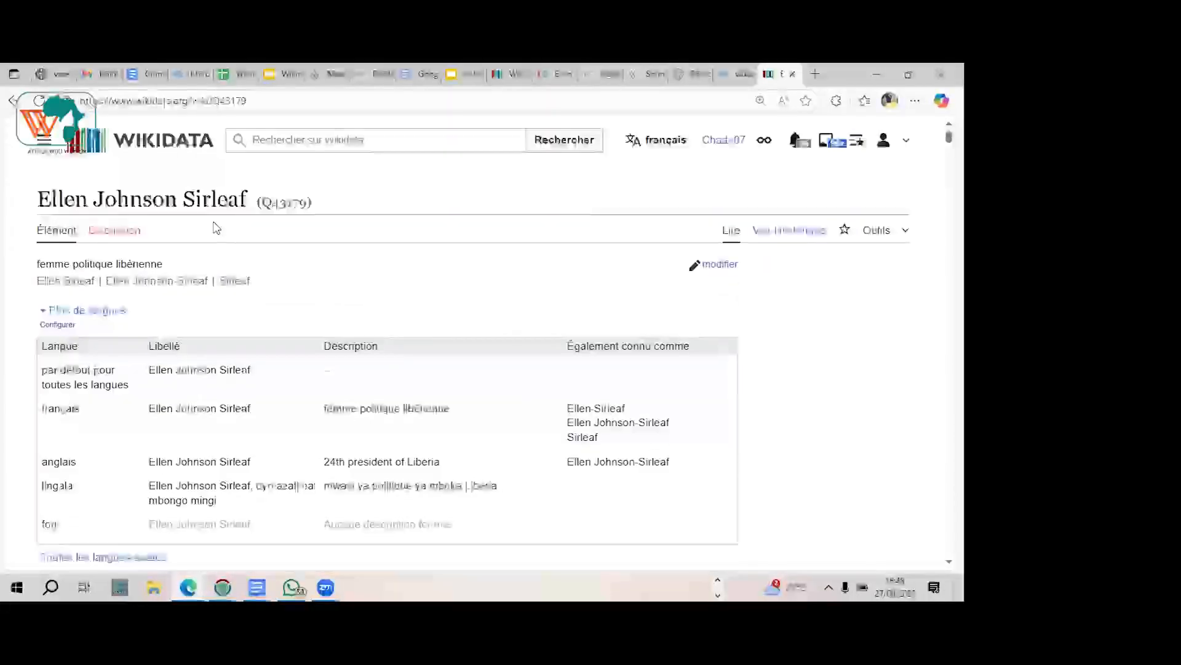
scroll(216, 227, down, 1)
scroll(216, 227, up, 1)
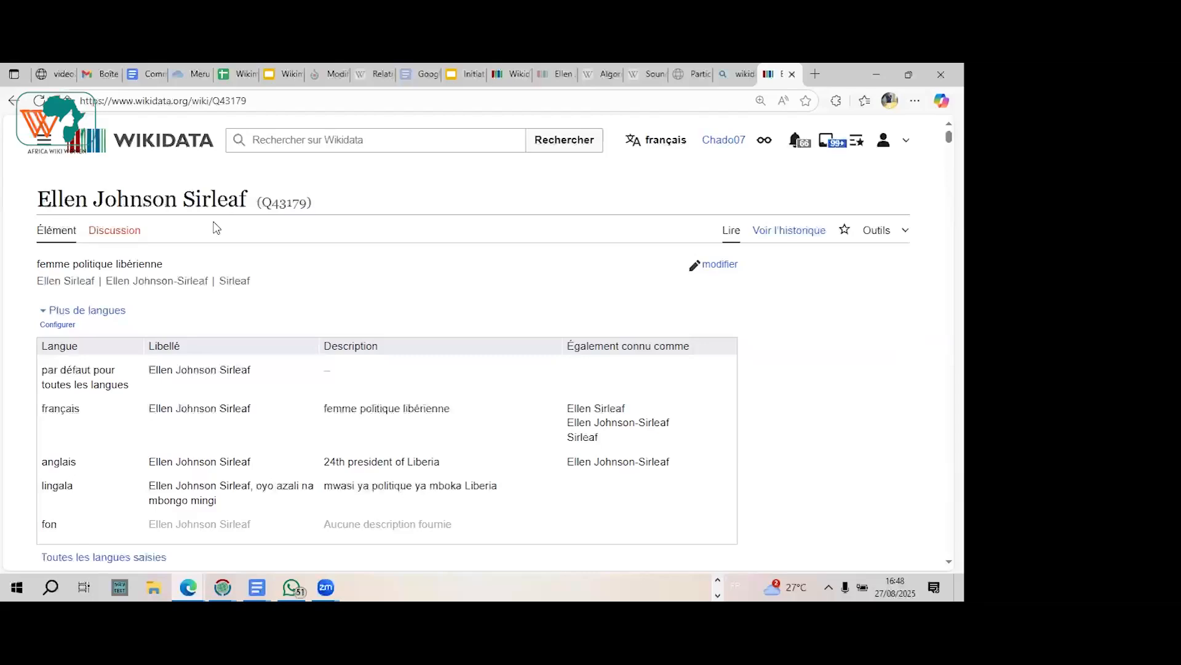
Step: Examine the item's first statements, "nature de l'élément" and "image", and compare them with the language table above
scroll(215, 228, down, 2)
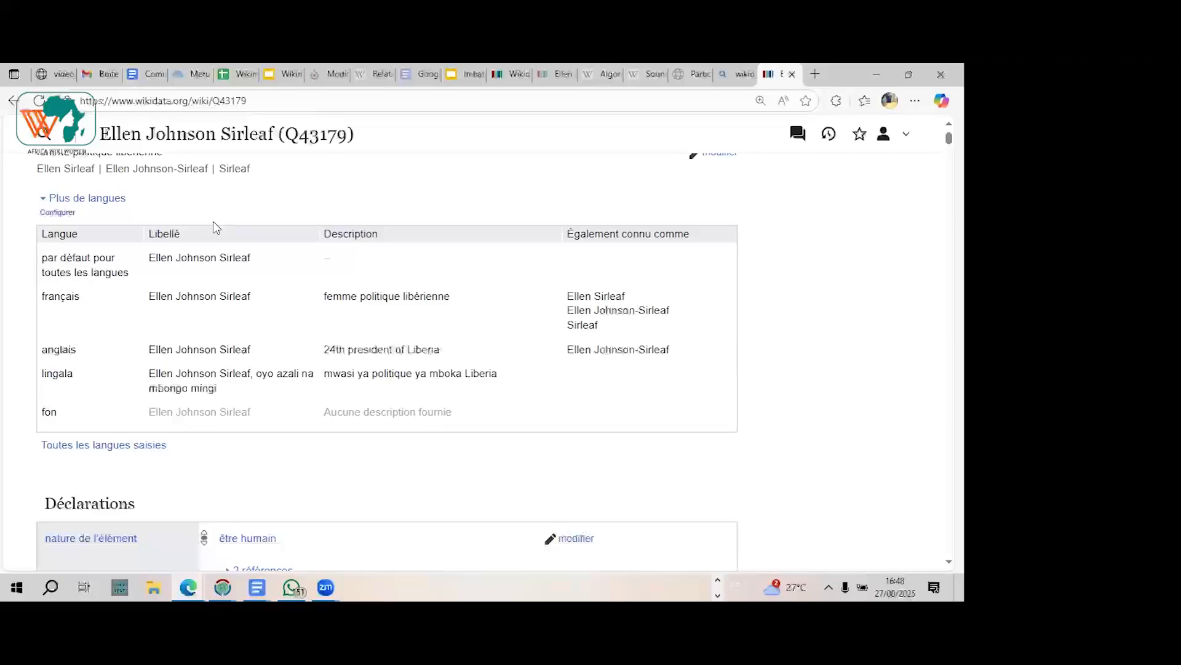
scroll(215, 227, down, 5)
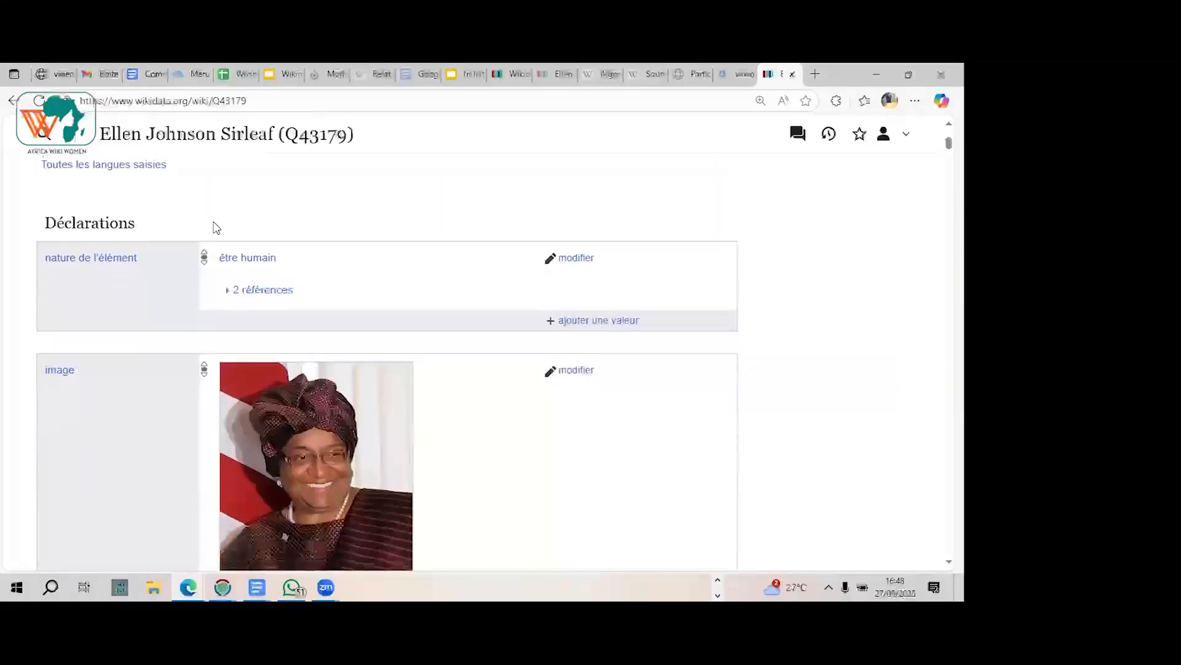
scroll(216, 228, down, 1)
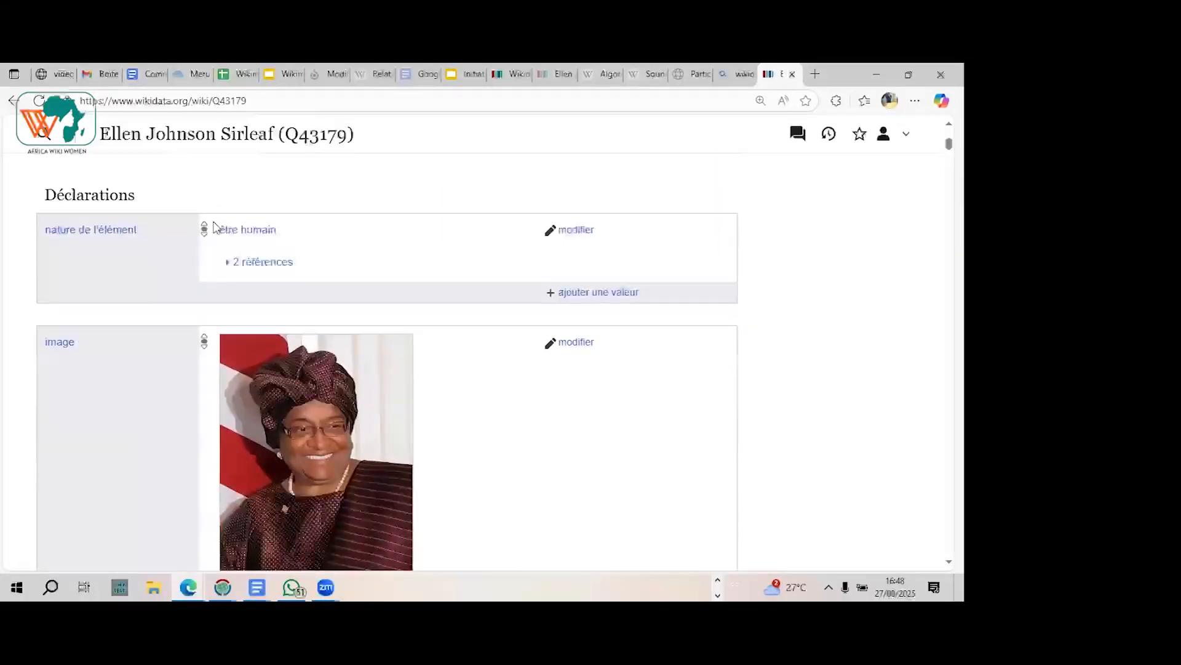
scroll(216, 228, up, 1)
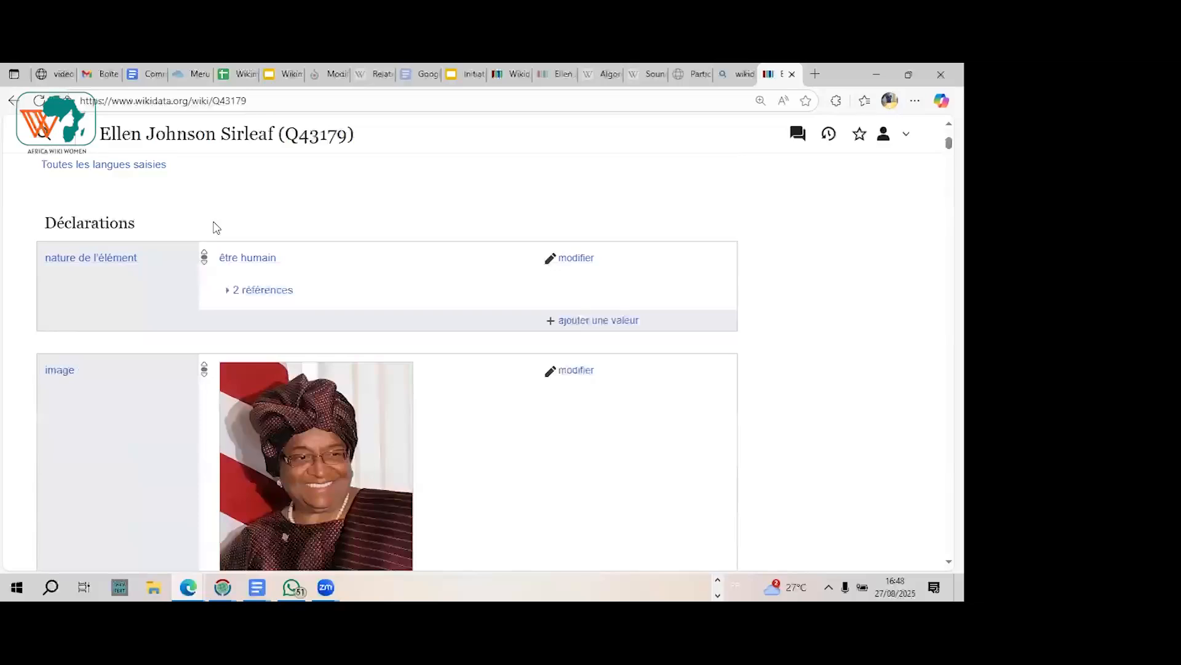
scroll(215, 227, up, 1)
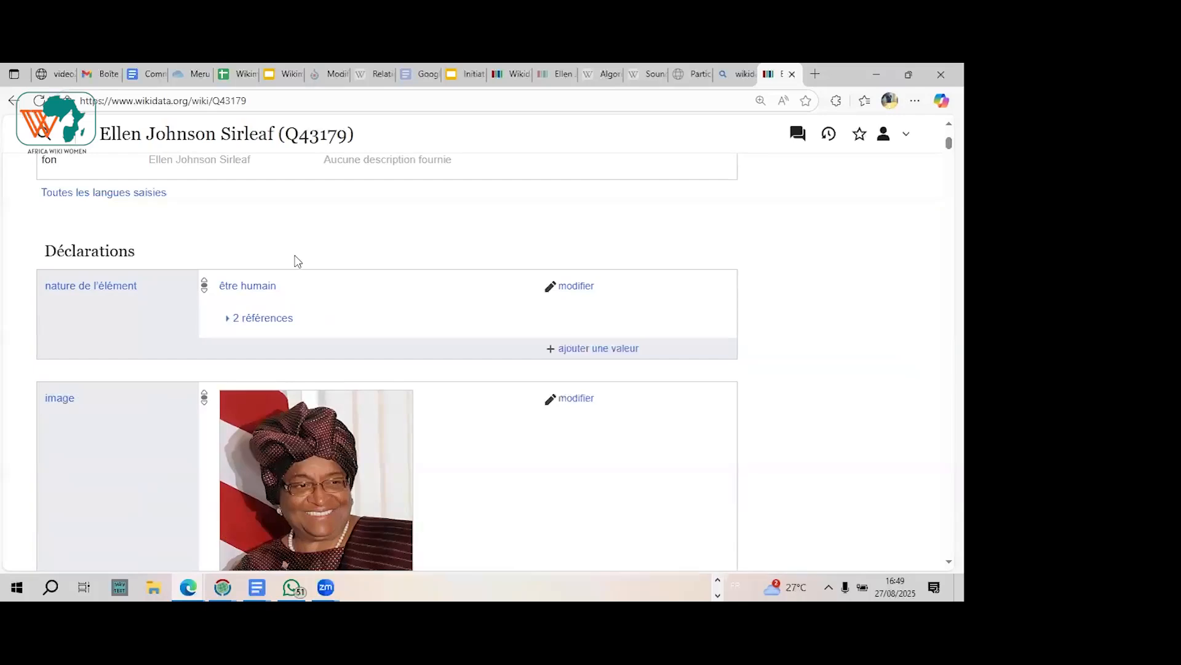
scroll(298, 261, up, 5)
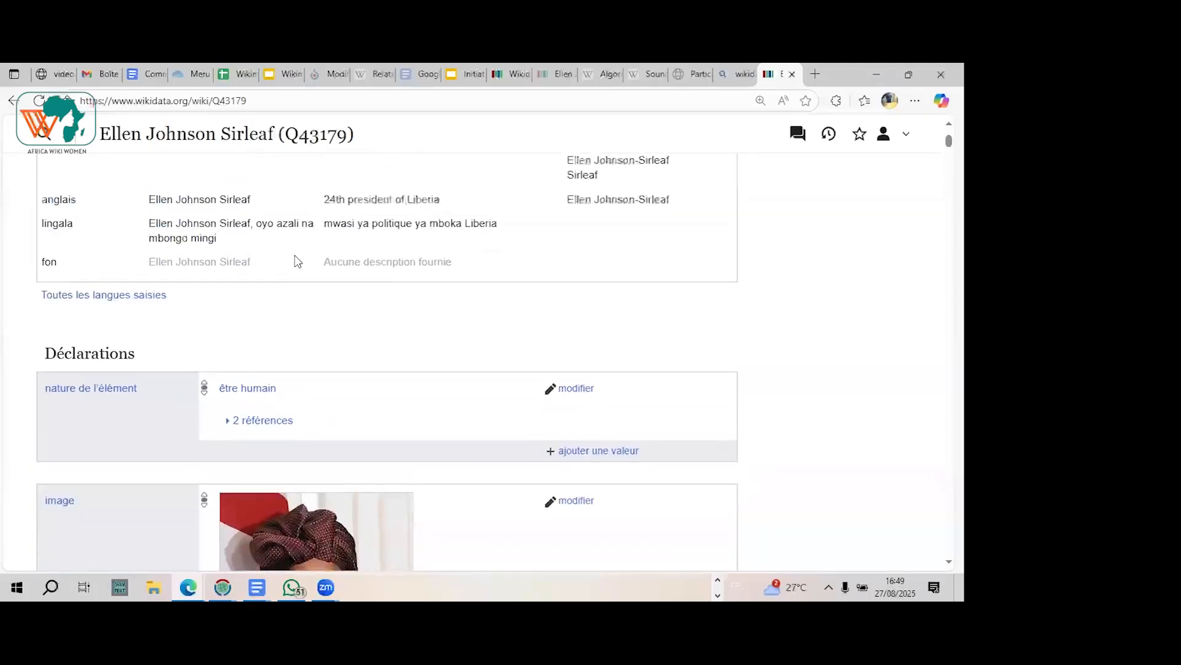
scroll(298, 261, up, 1)
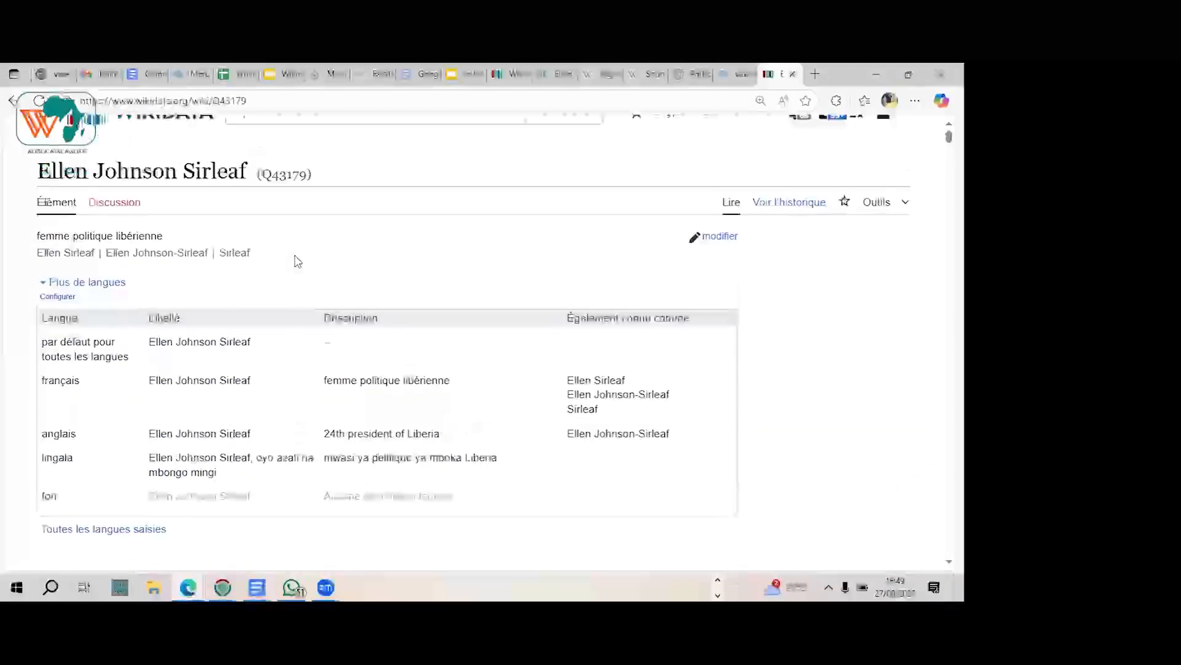
scroll(298, 260, up, 1)
scroll(298, 260, down, 1)
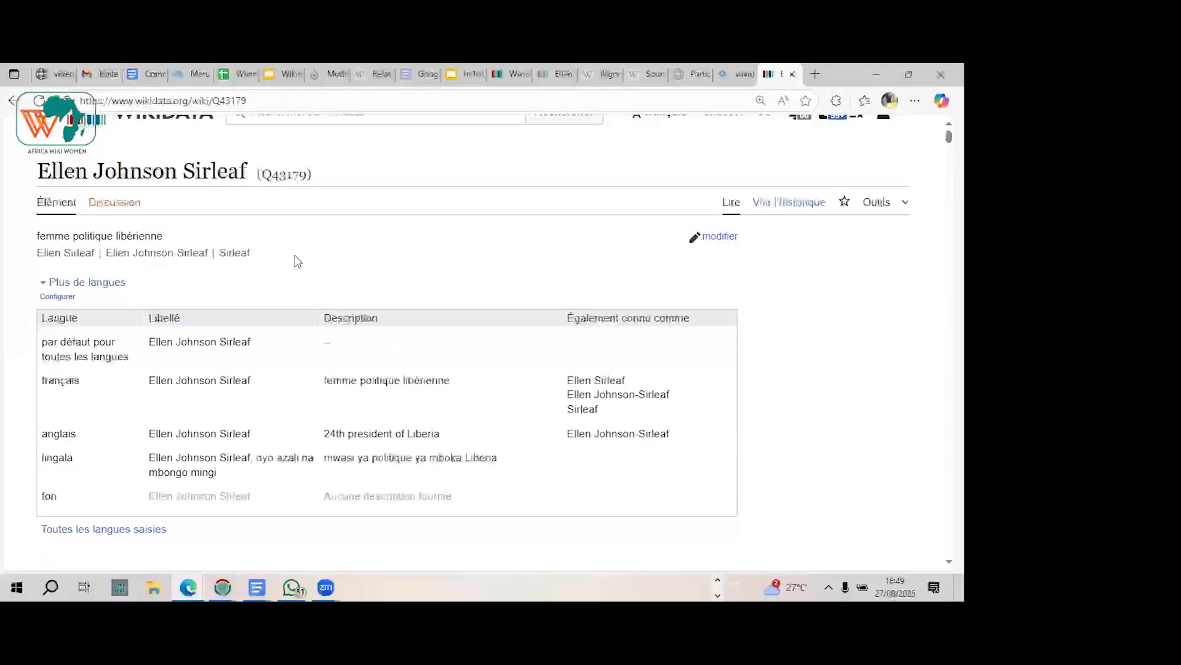
scroll(298, 261, down, 10)
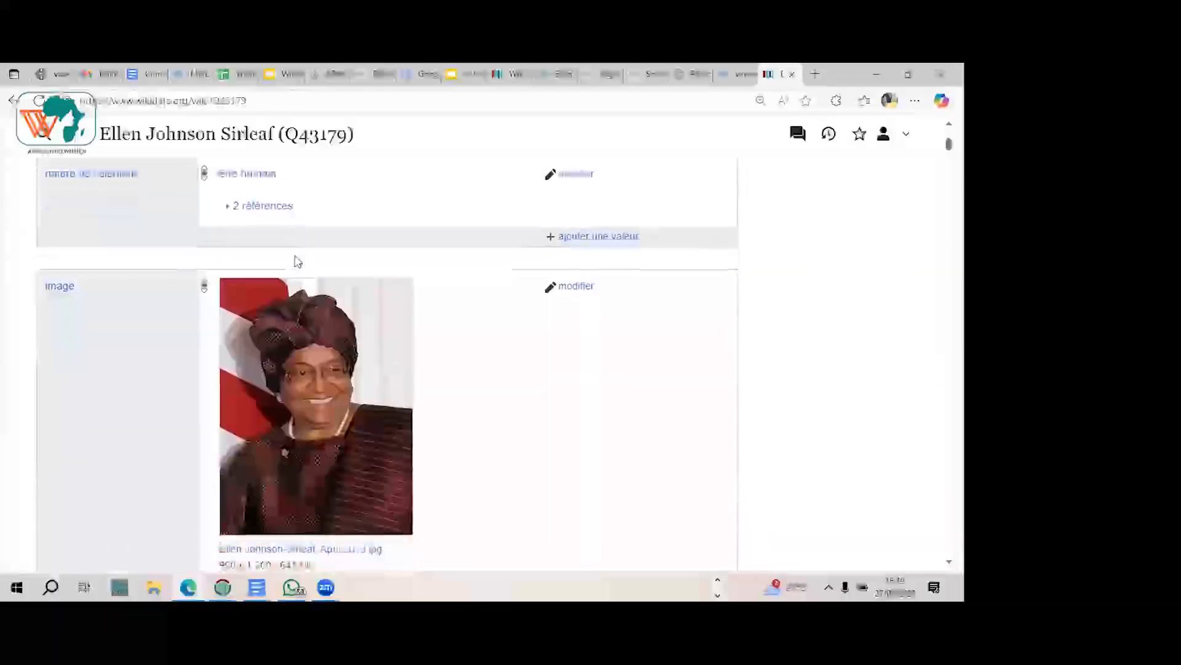
scroll(298, 261, down, 1)
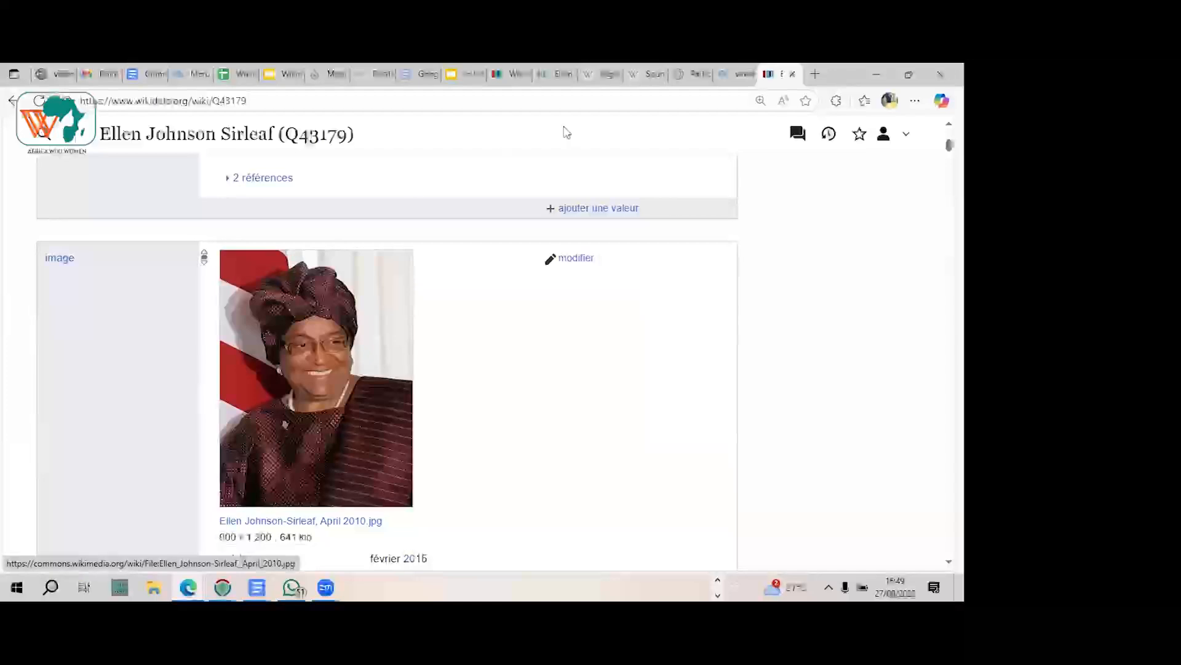
scroll(383, 266, up, 6)
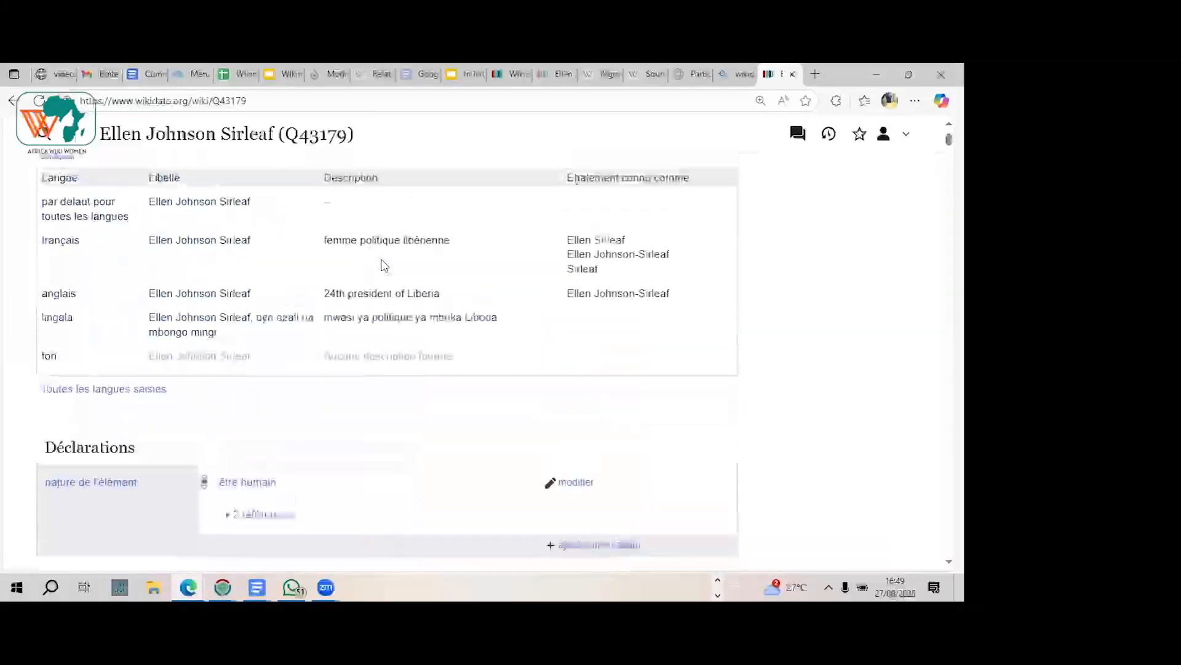
scroll(383, 266, up, 2)
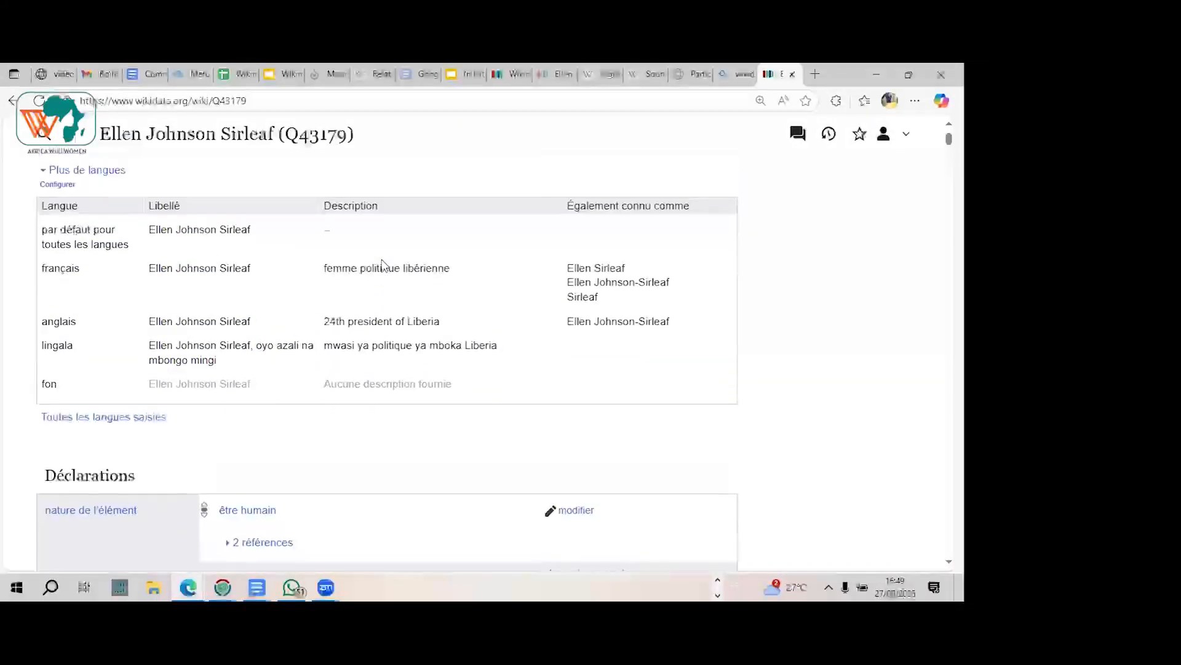
scroll(382, 265, up, 2)
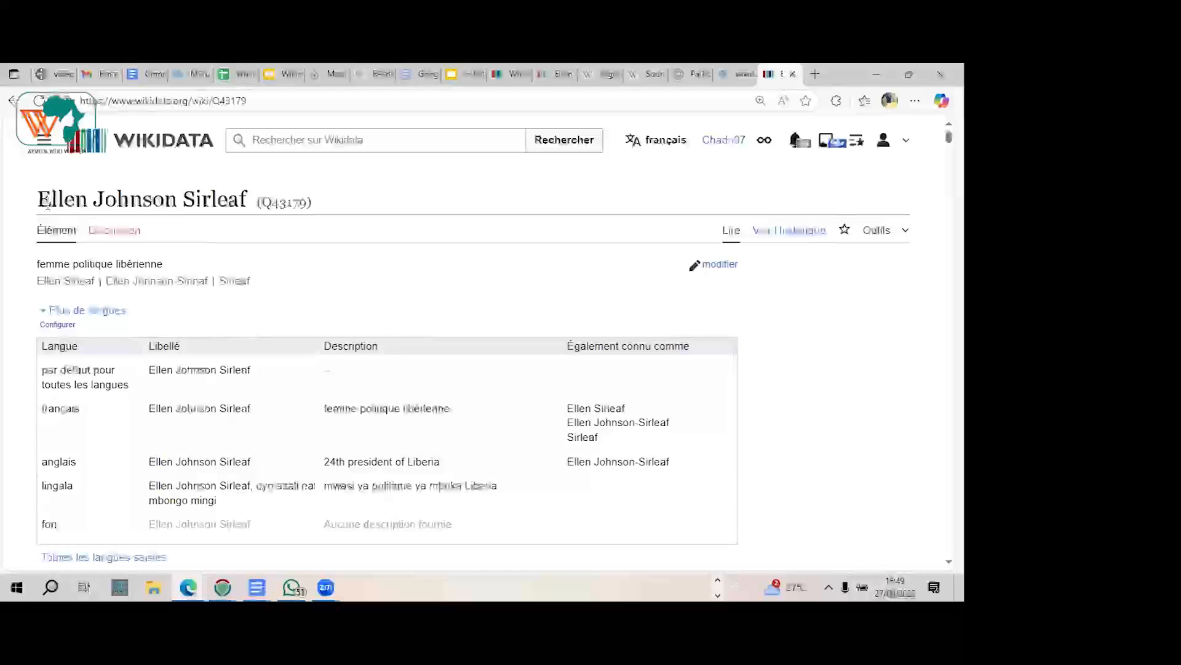
Step: Open the French Wikipedia page "Wikipédia:Wikiconcours/septembre 2024/Équipes" in a new browser tab
click(815, 74)
click(640, 101)
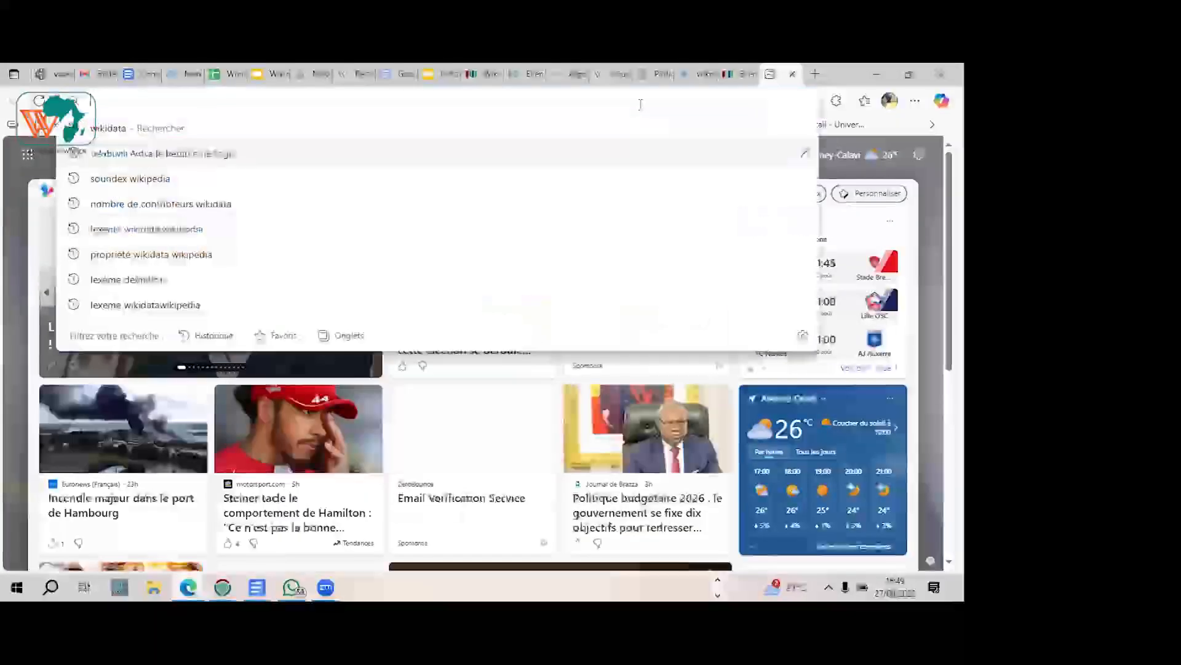
text(Wik)
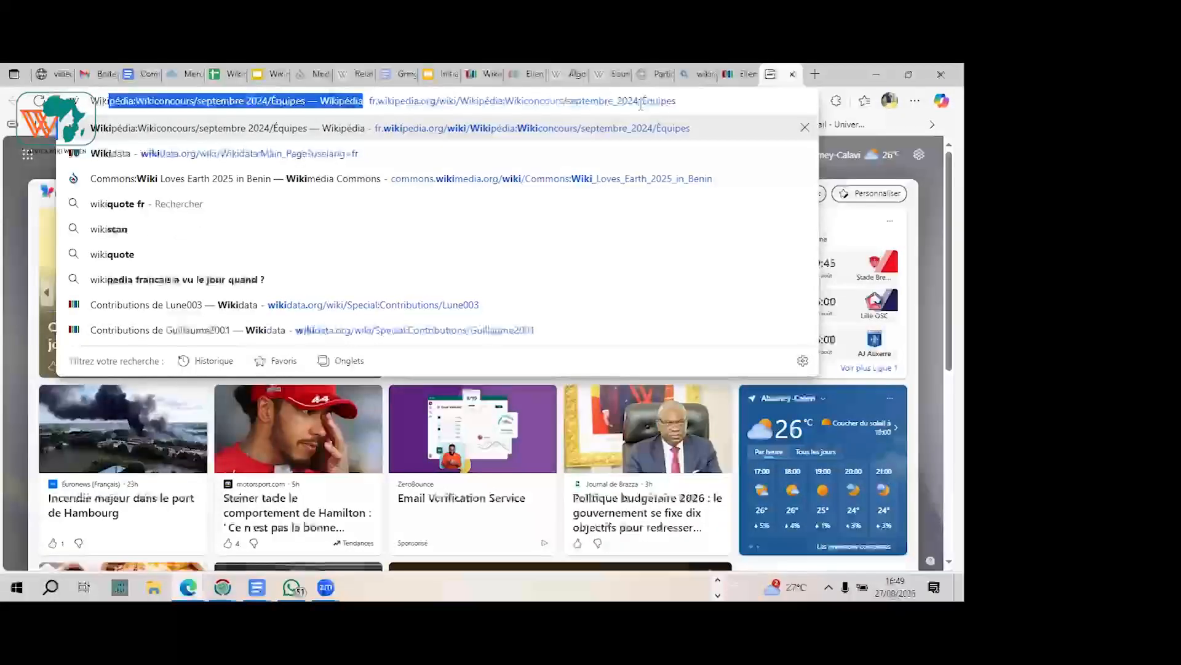
key(XF86AudioRaiseVolume)
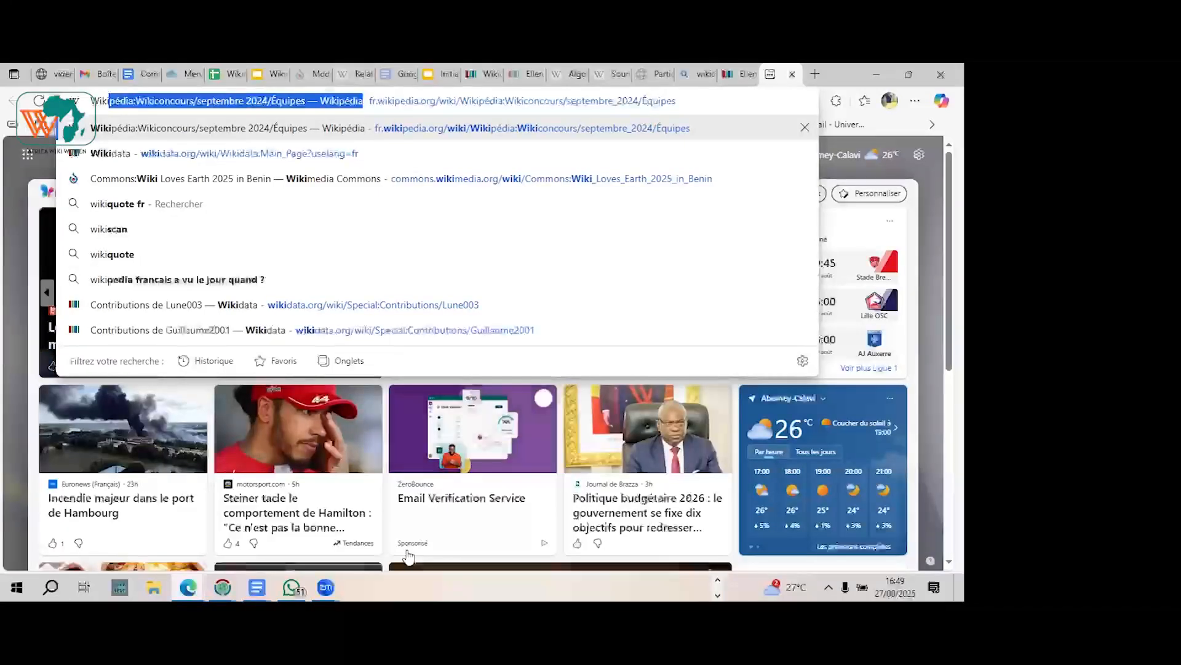
mouse_move(325, 586)
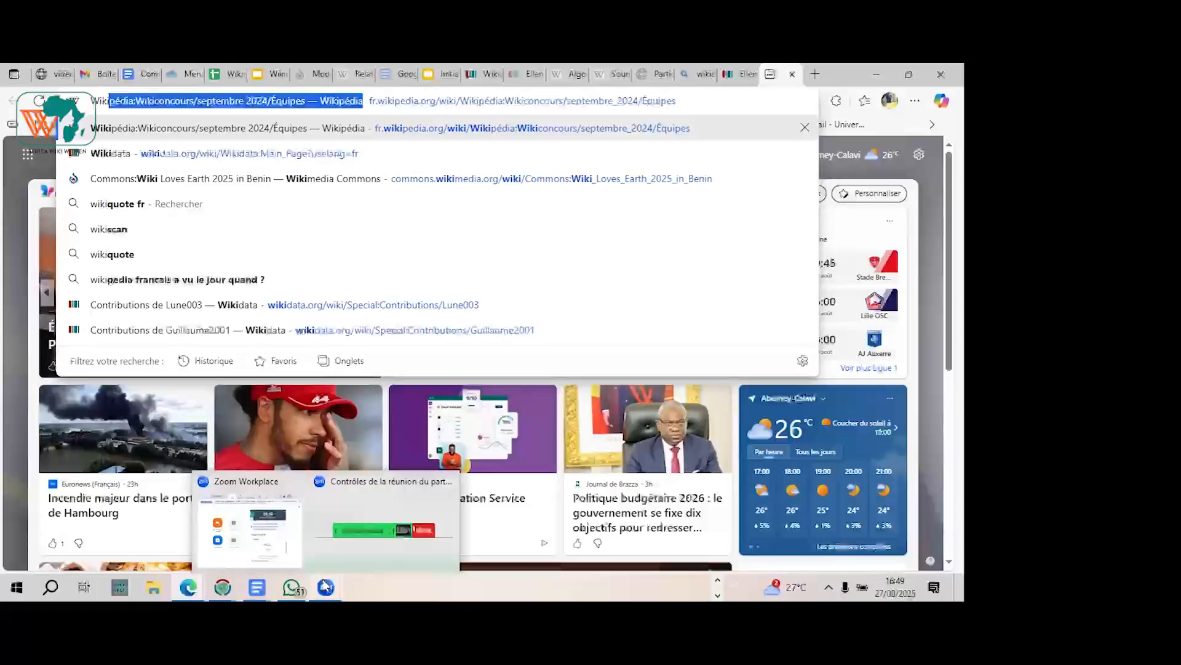
click(526, 227)
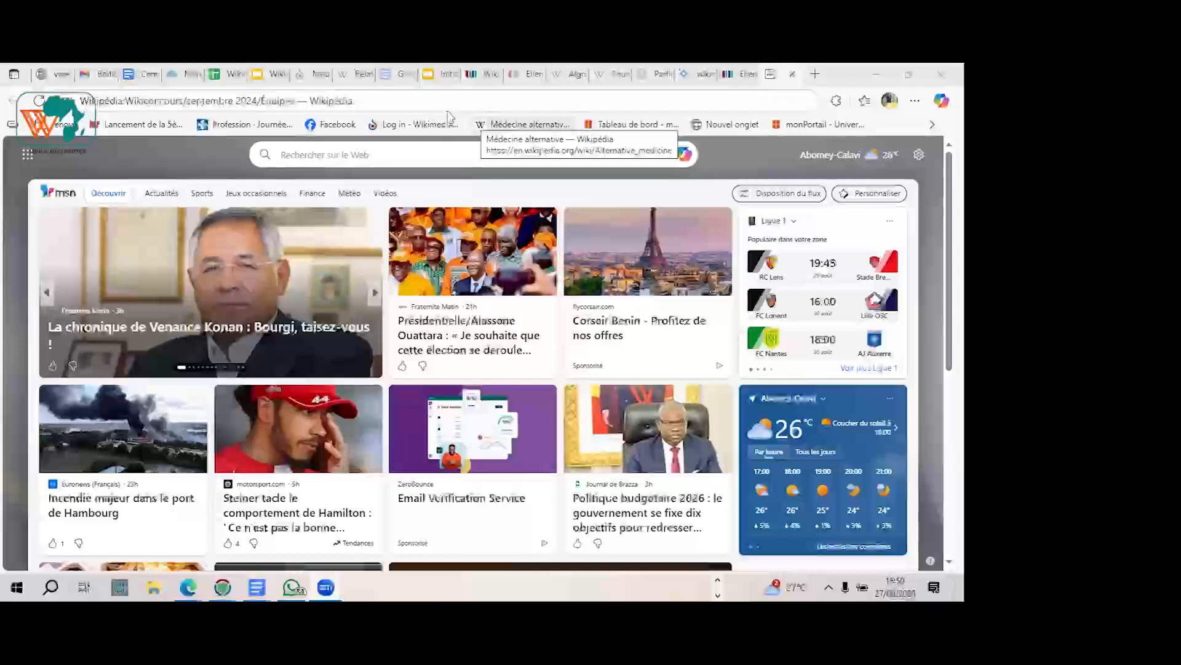
click(397, 100)
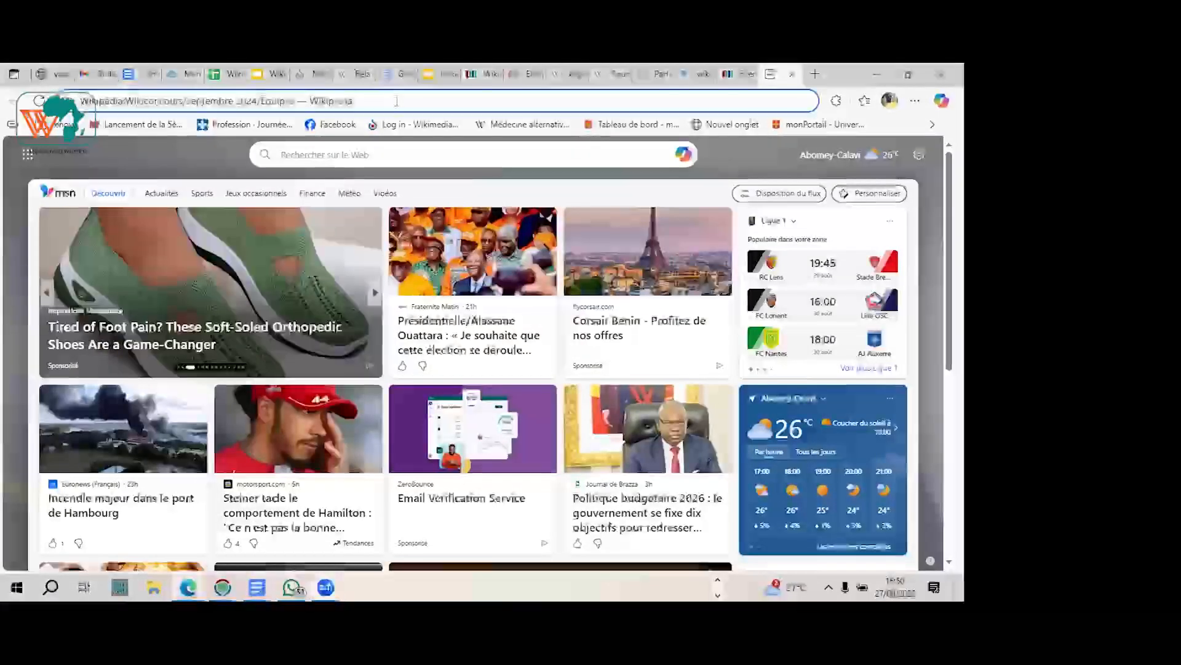
key(Return)
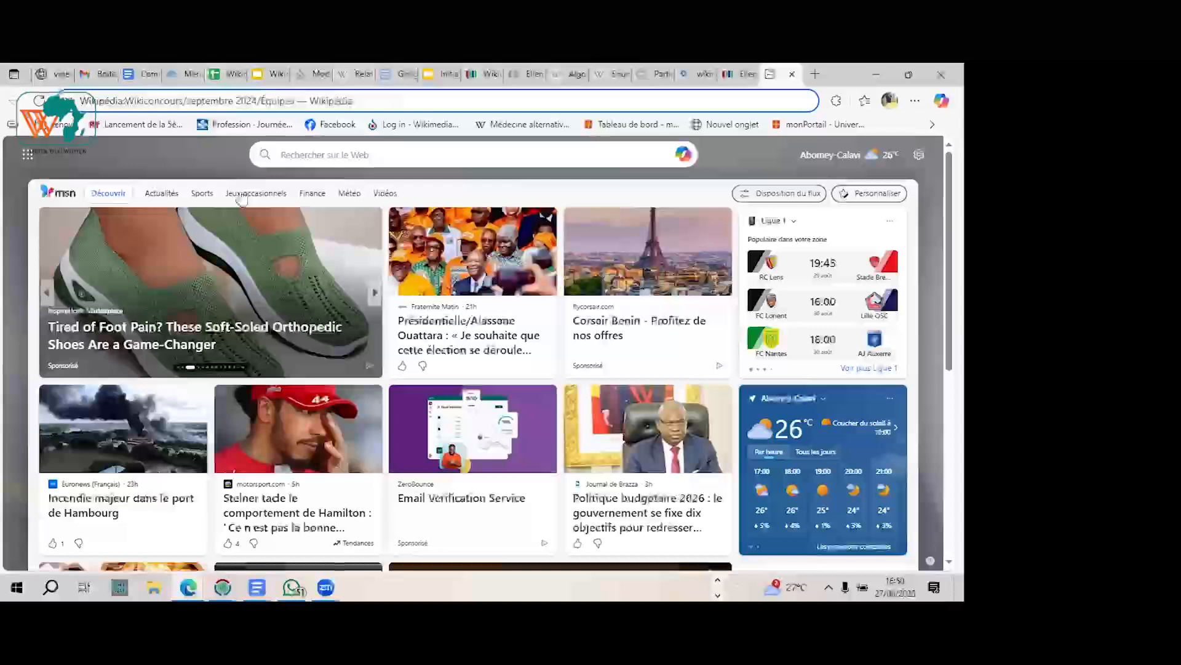
Step: Search French Wikipedia for "Ellen Sir" and open the Ellen Johnson Sirleaf article
click(741, 75)
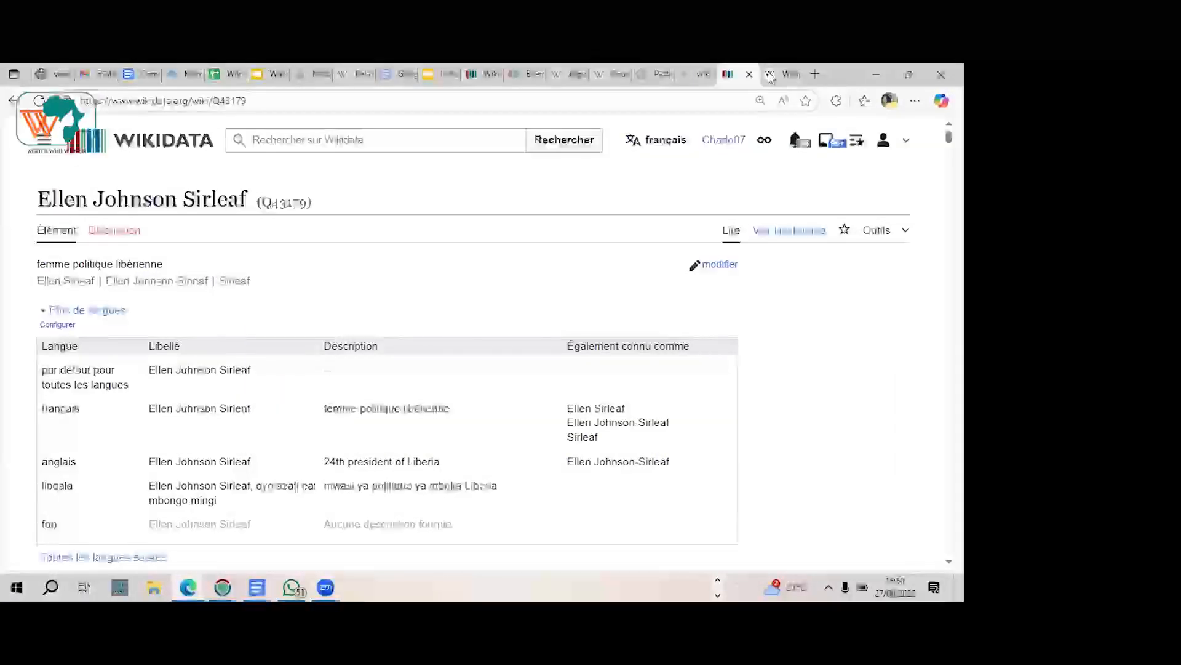
click(769, 74)
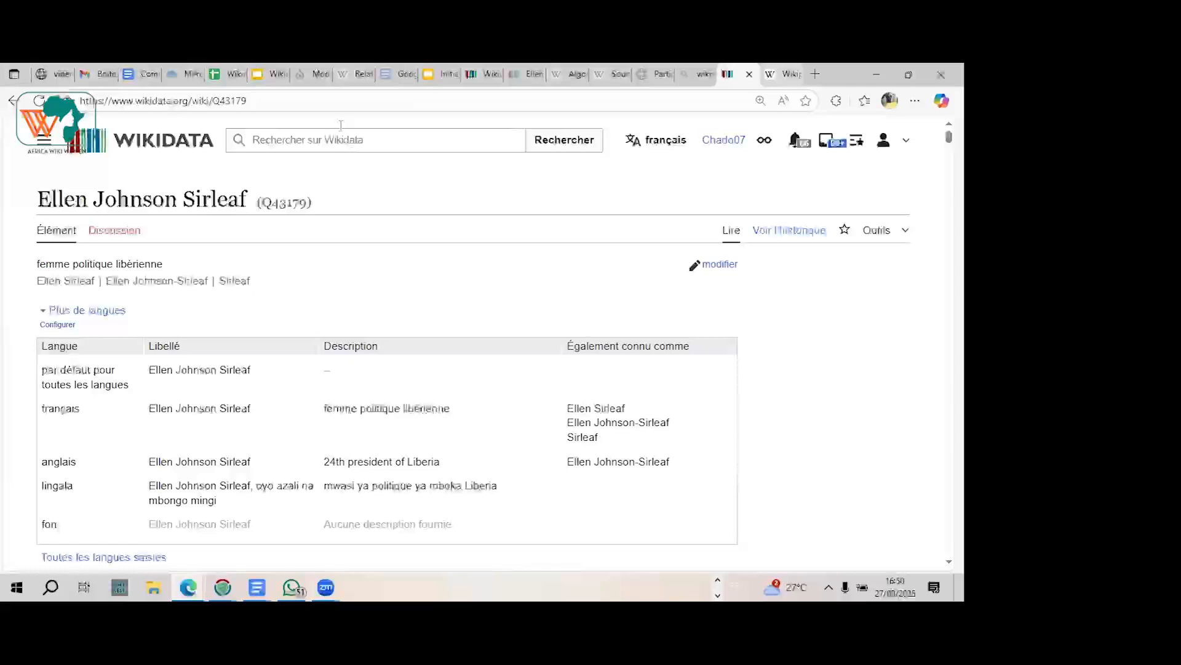
click(340, 131)
text(E)
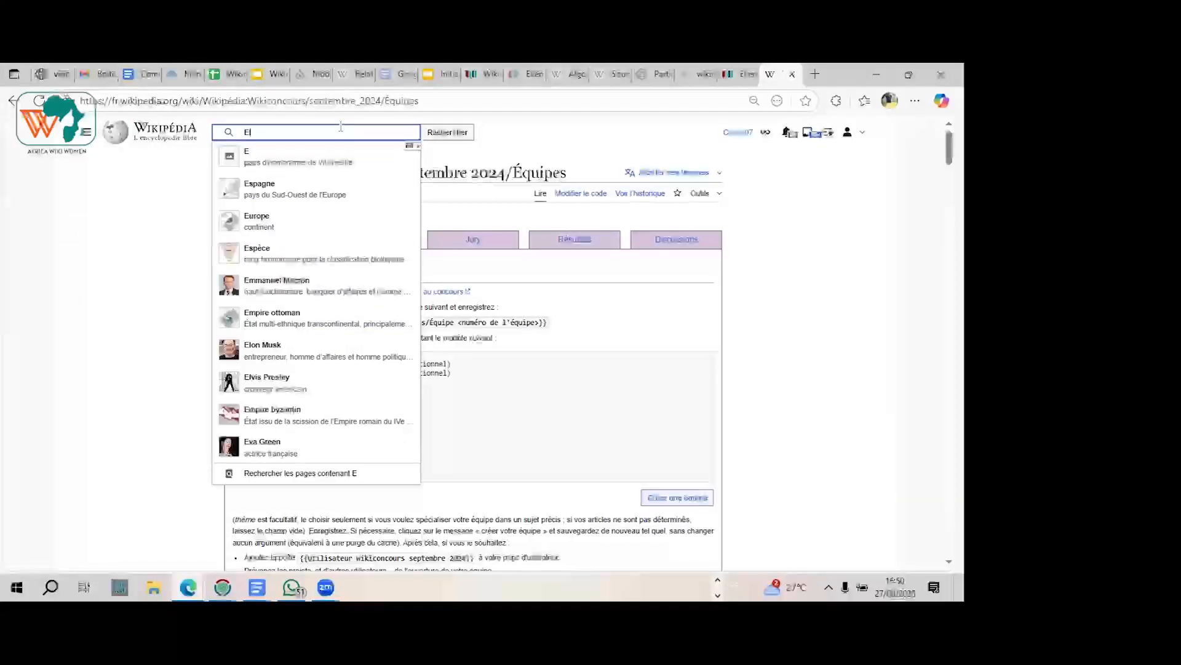
text(l)
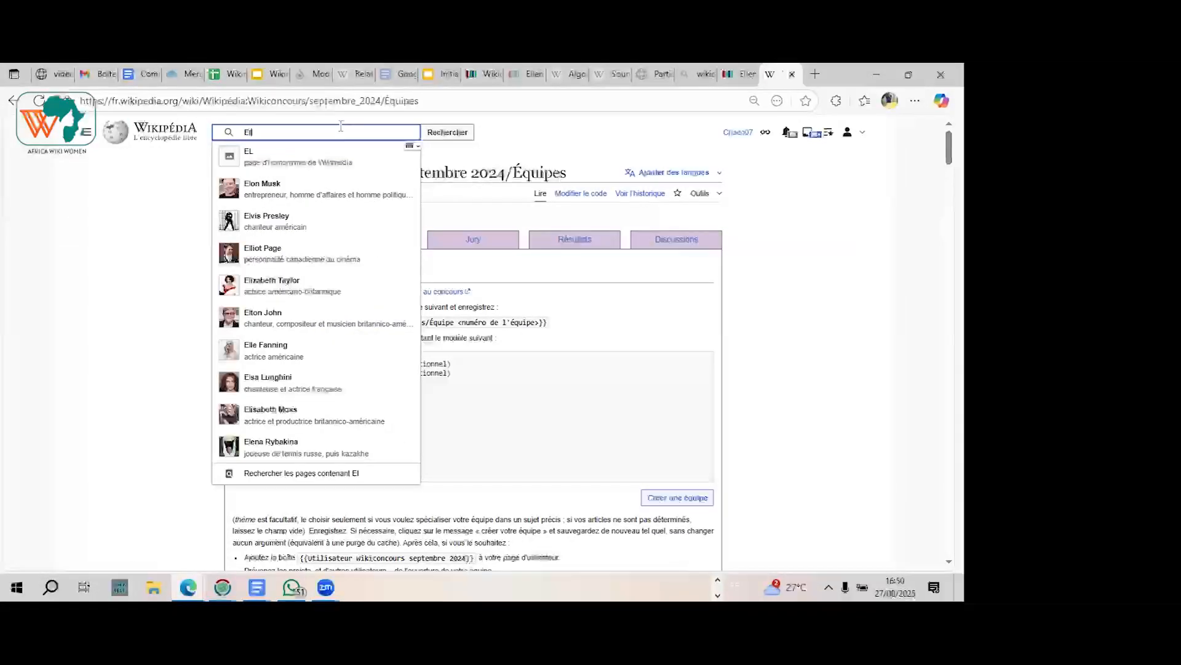
text(len Sir)
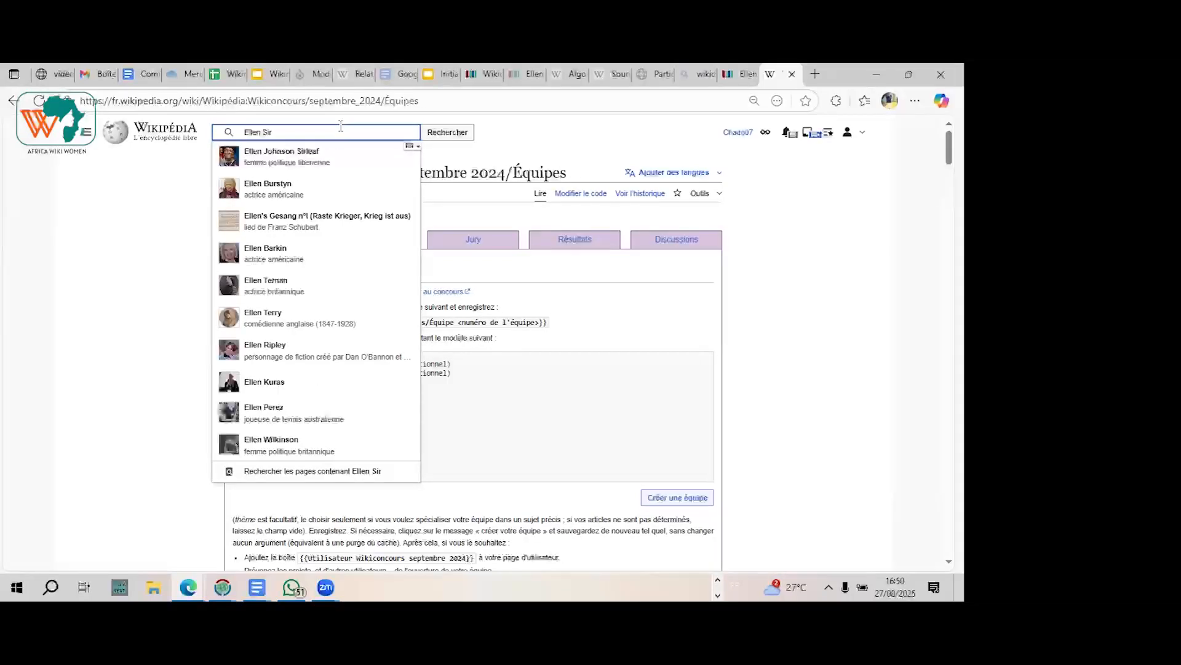
click(313, 159)
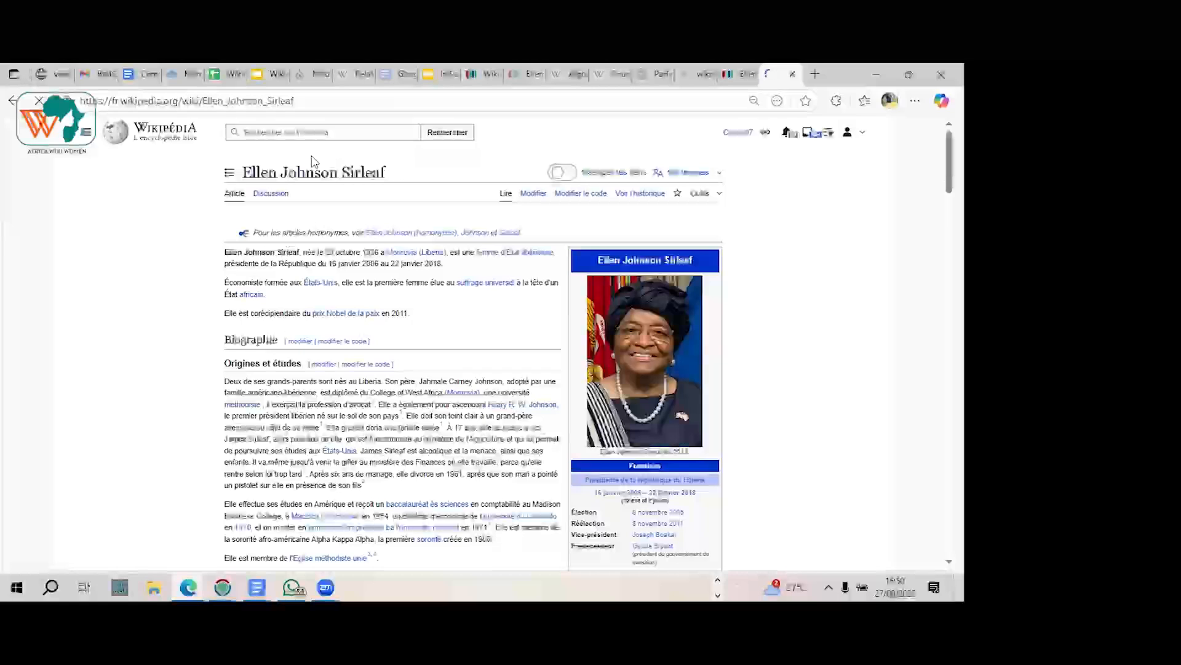
Step: Compare the Wikipedia article's text and infobox with the Wikidata item's statements from "nature de l'élément" down to "pays de nationalité"
scroll(314, 162, down, 2)
scroll(314, 161, down, 3)
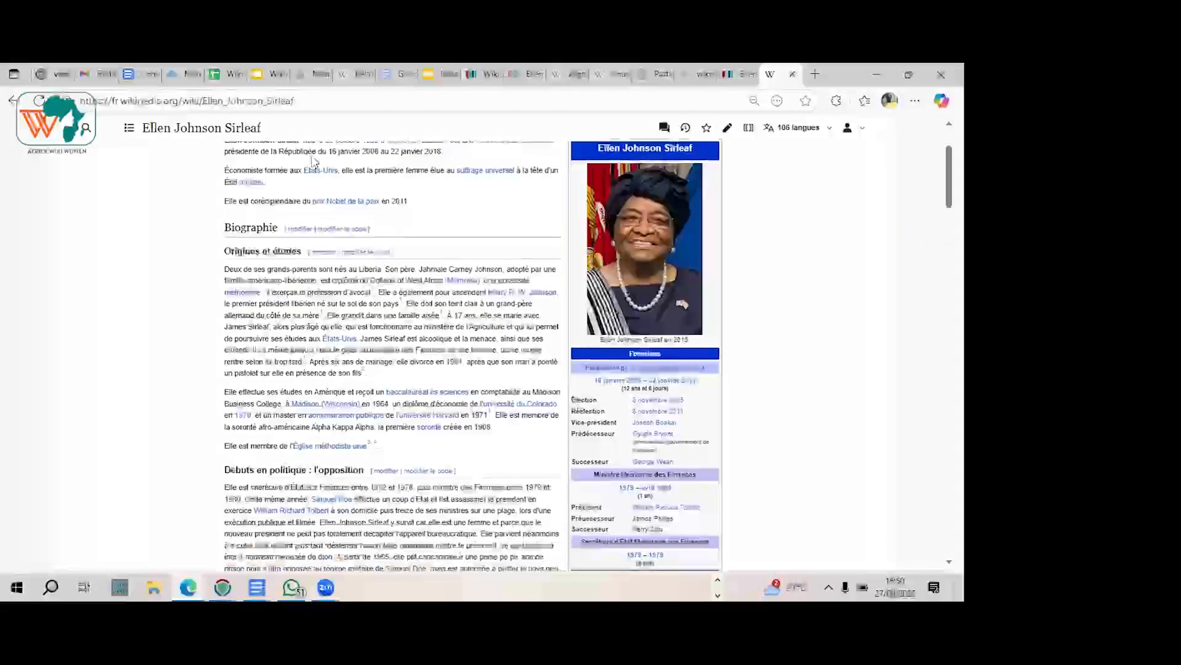
scroll(314, 162, up, 3)
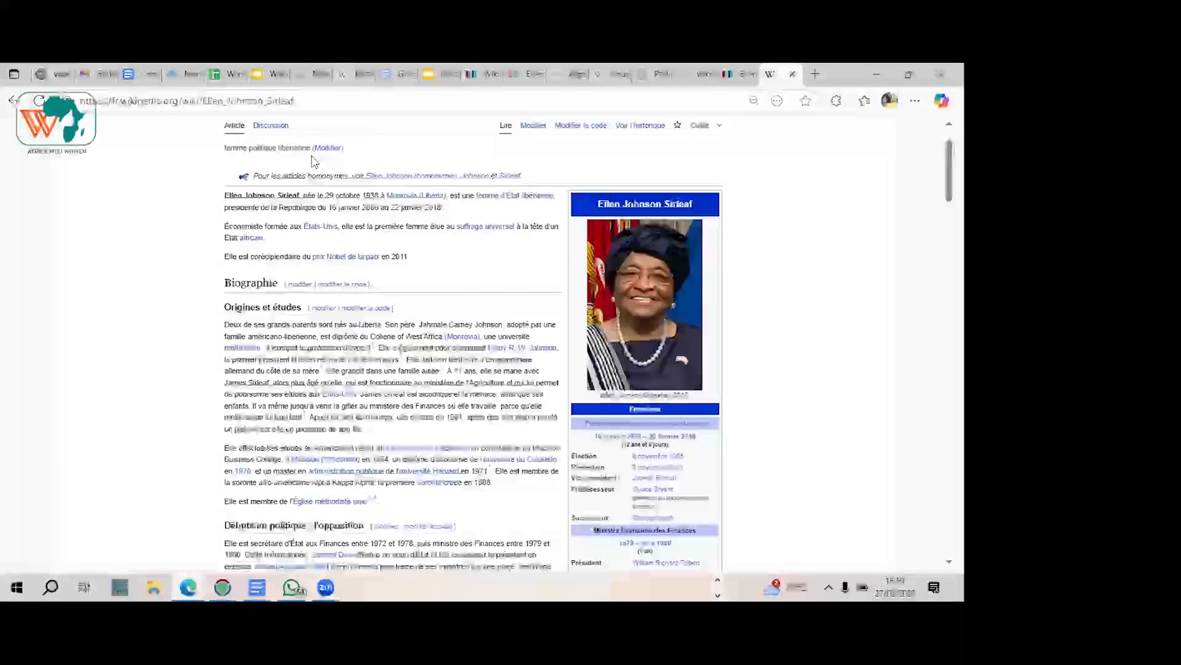
scroll(401, 321, down, 1)
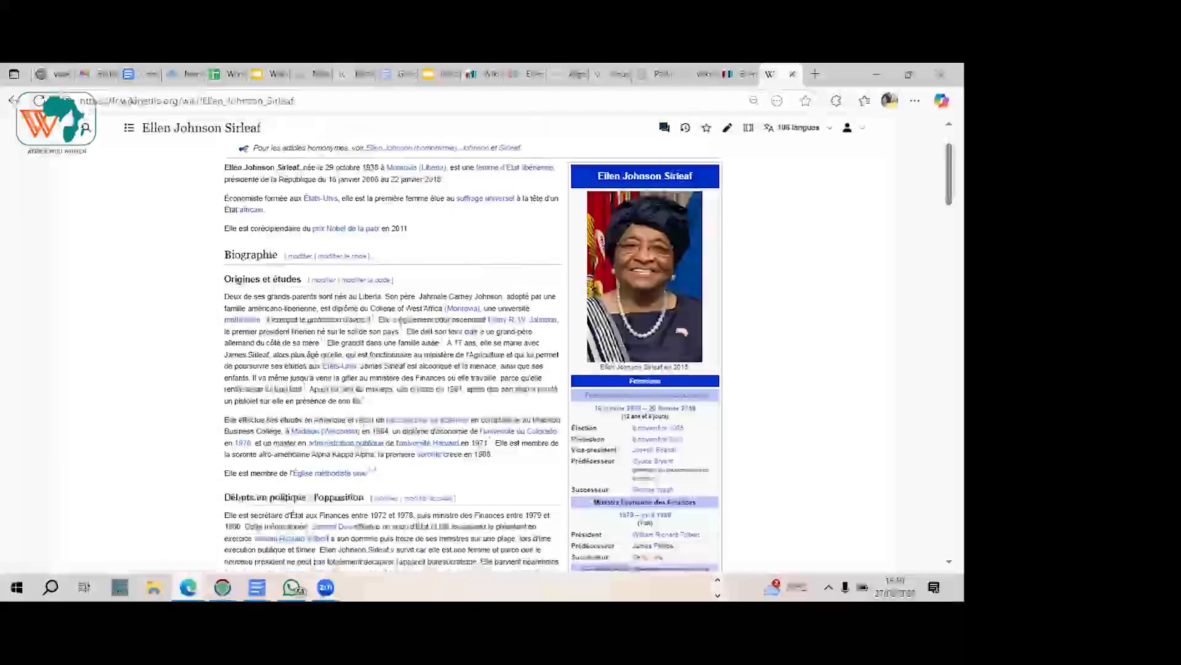
click(738, 77)
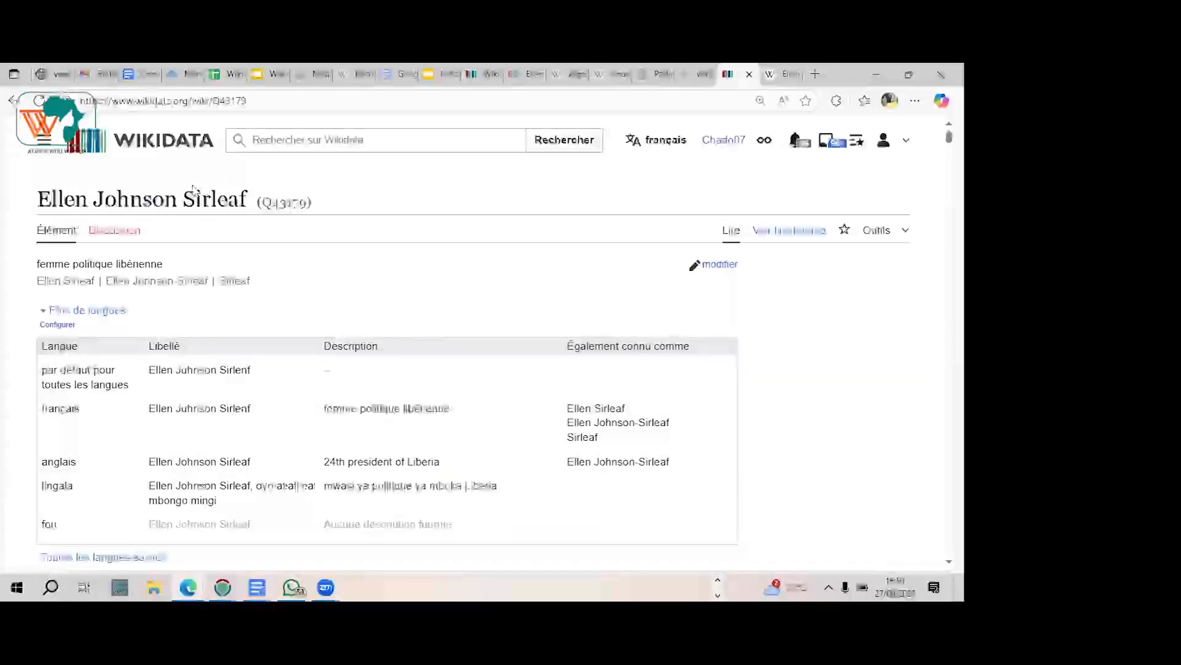
scroll(194, 189, down, 2)
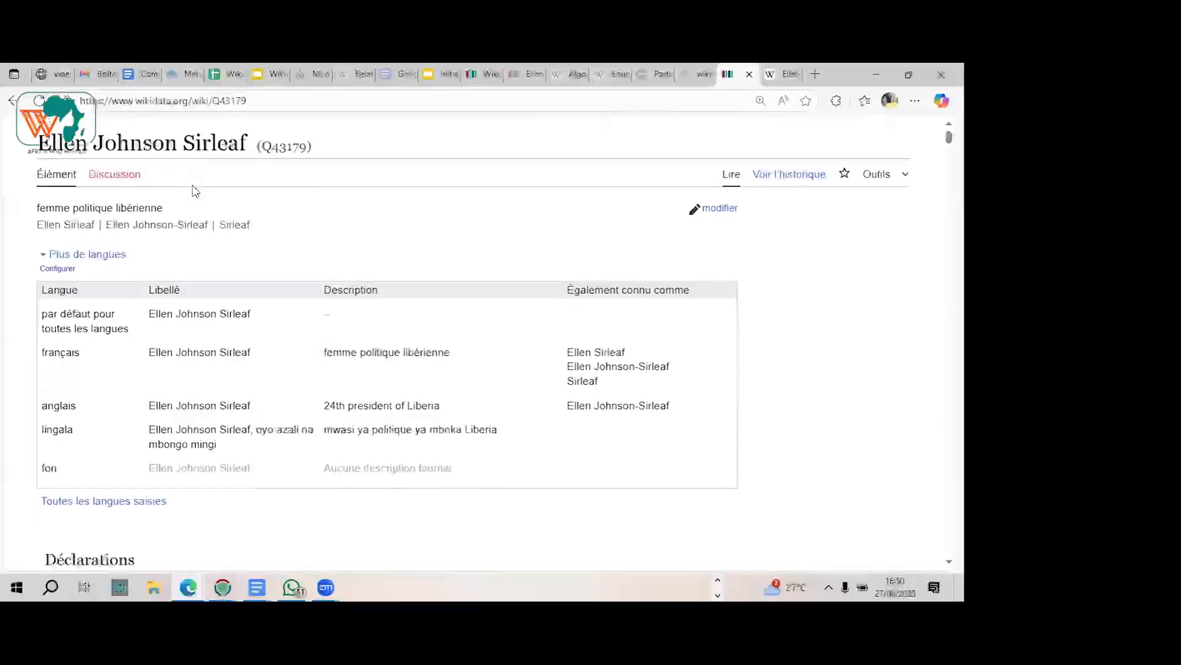
scroll(195, 191, down, 4)
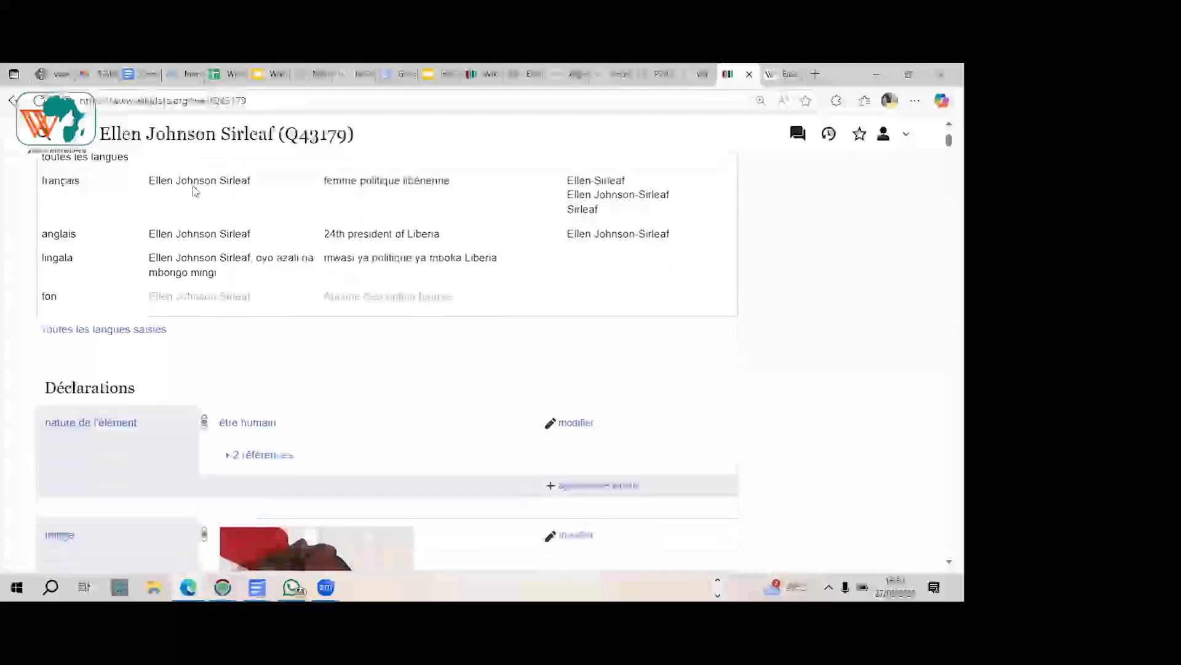
scroll(195, 191, down, 4)
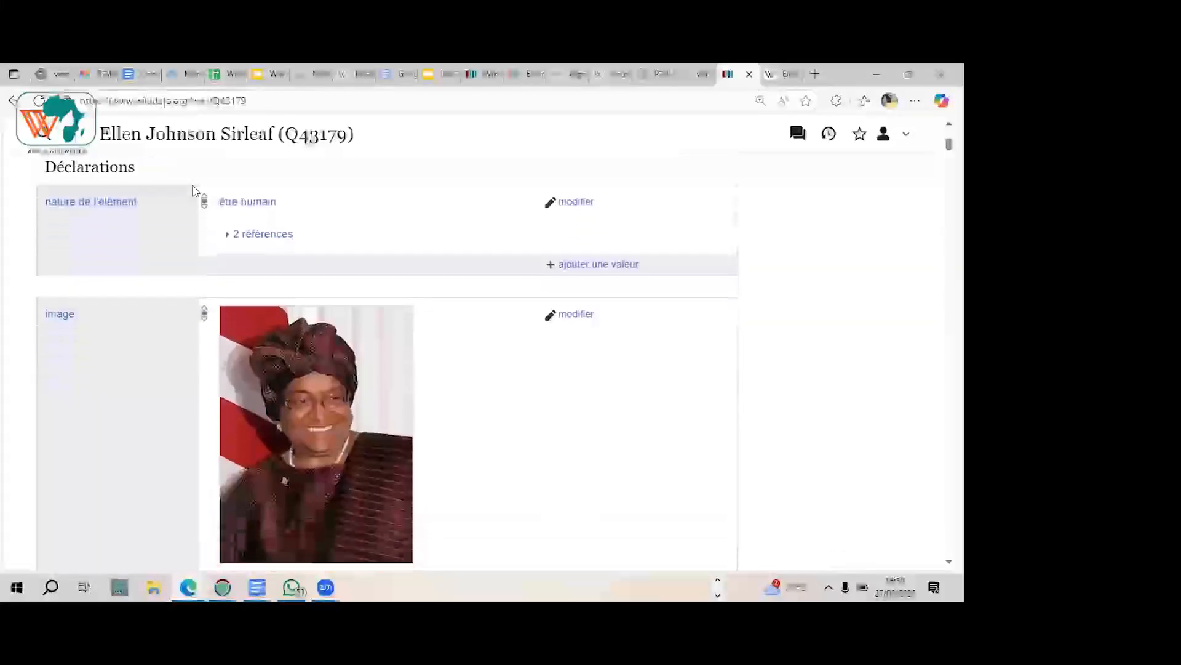
scroll(195, 191, down, 1)
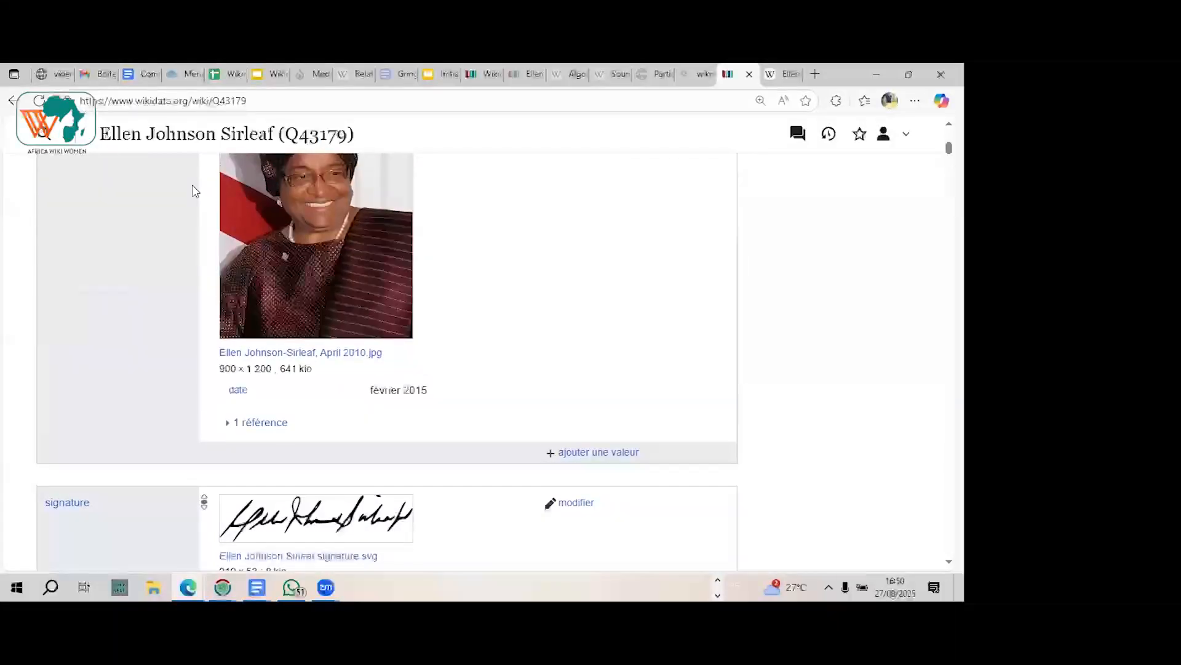
scroll(195, 191, down, 3)
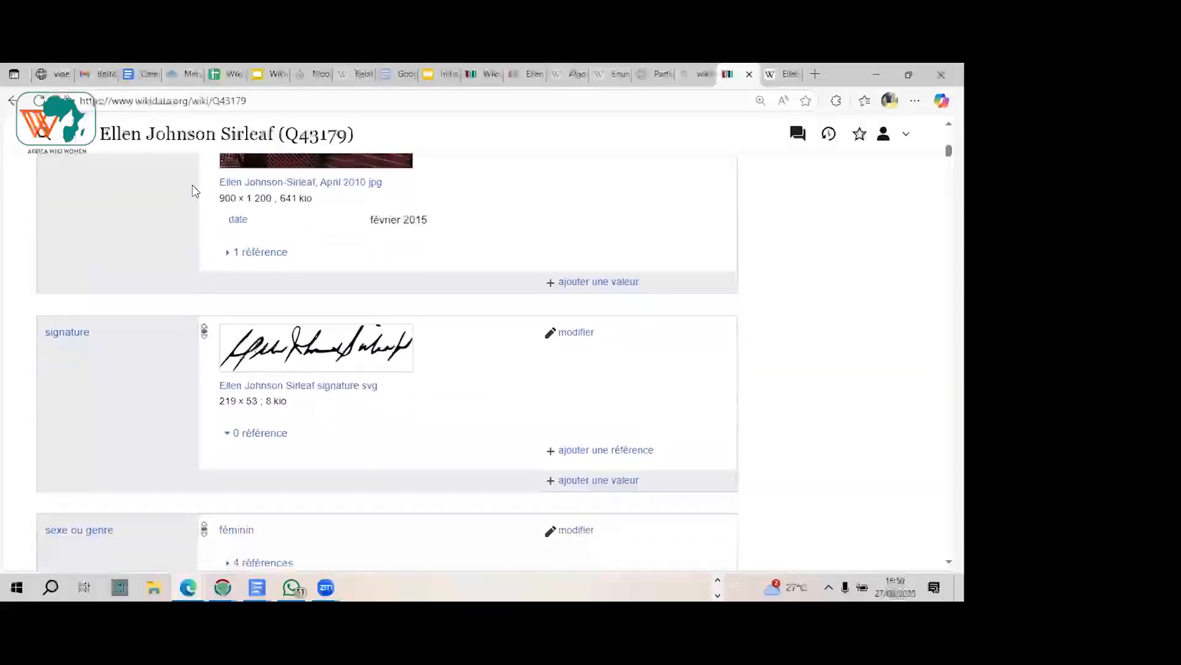
scroll(195, 191, down, 1)
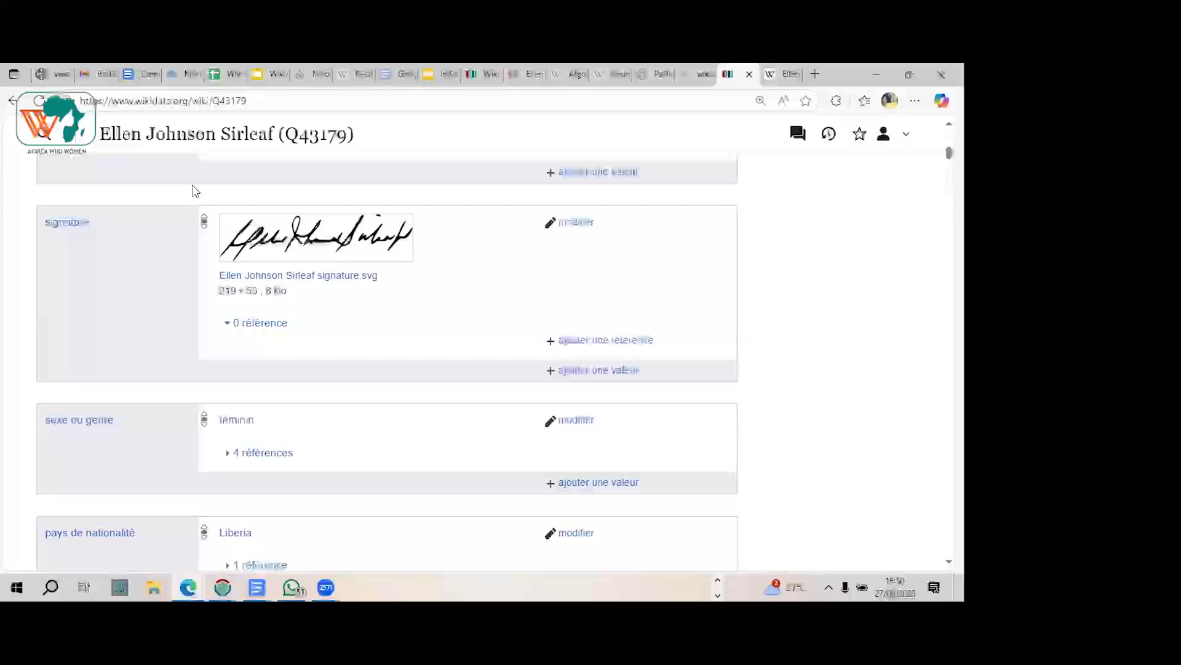
Step: Switch to the Initiation_à_Wikidata_2_heures presentation in Google Slides and review slides 4 and 5, ending on slide 4
click(425, 74)
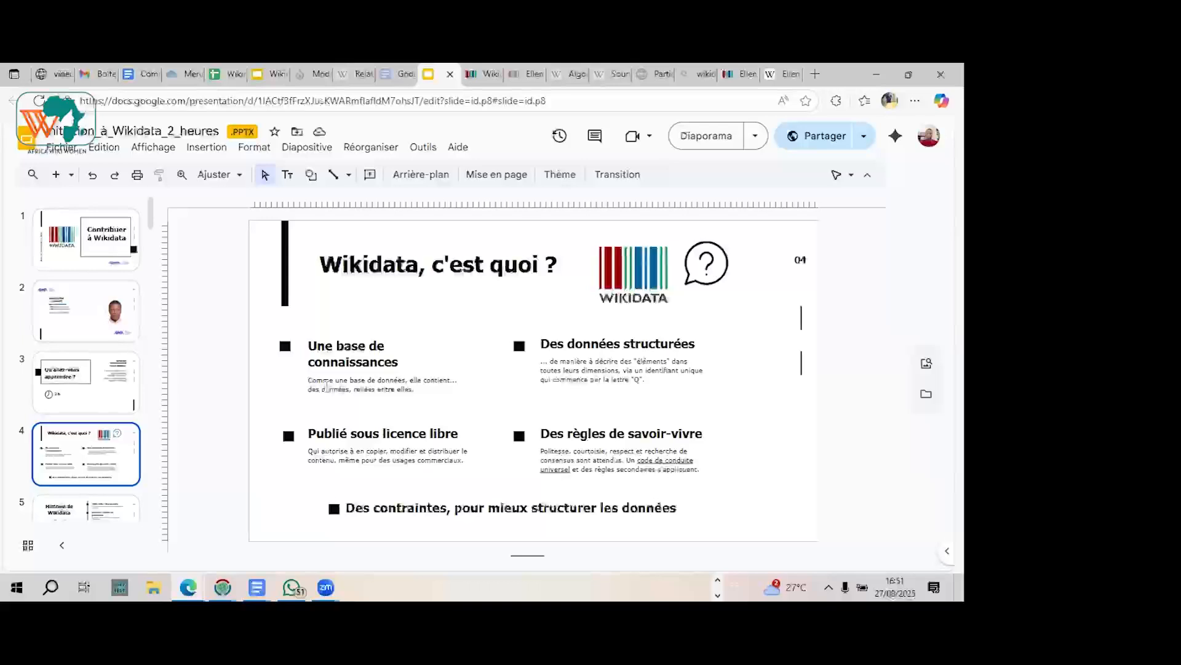
key(Down)
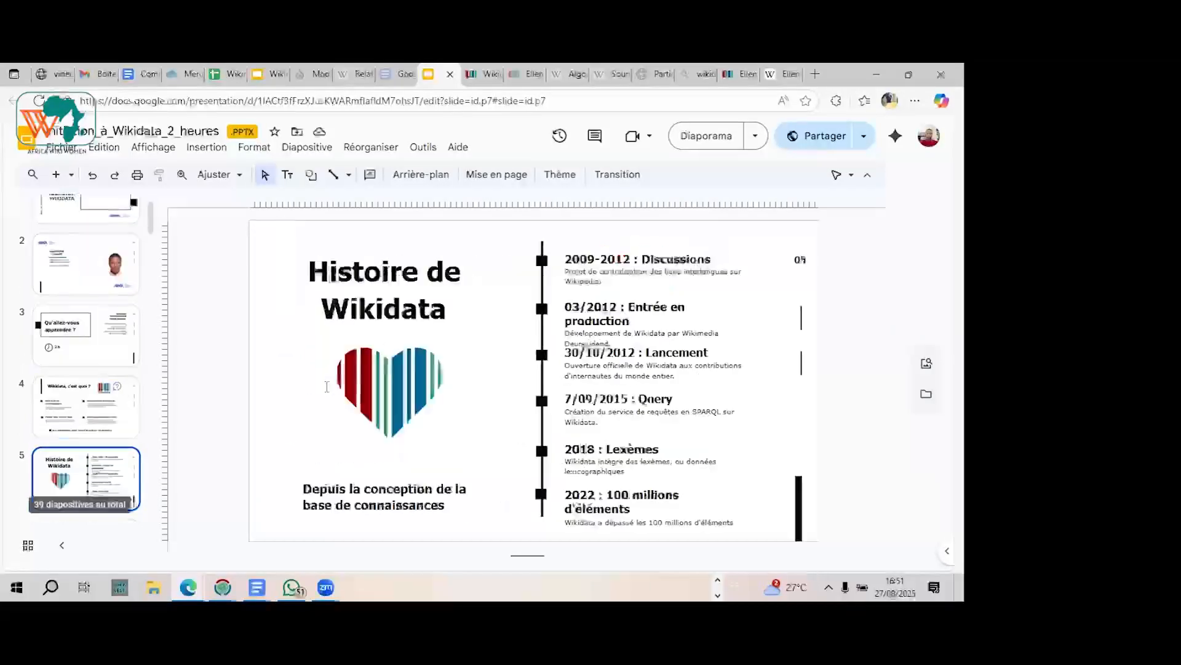
key(Up)
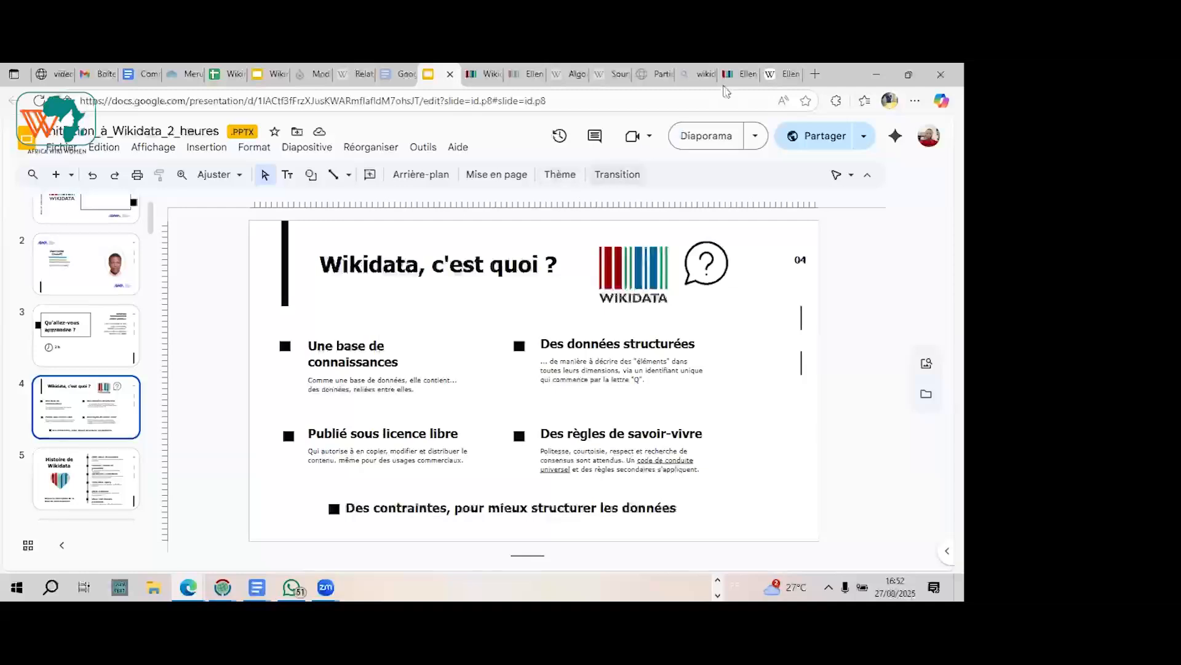
Step: Revisit the language table of the Wikidata item, and return to the presentation's "Wikidata, c'est quoi ?" slide
click(732, 79)
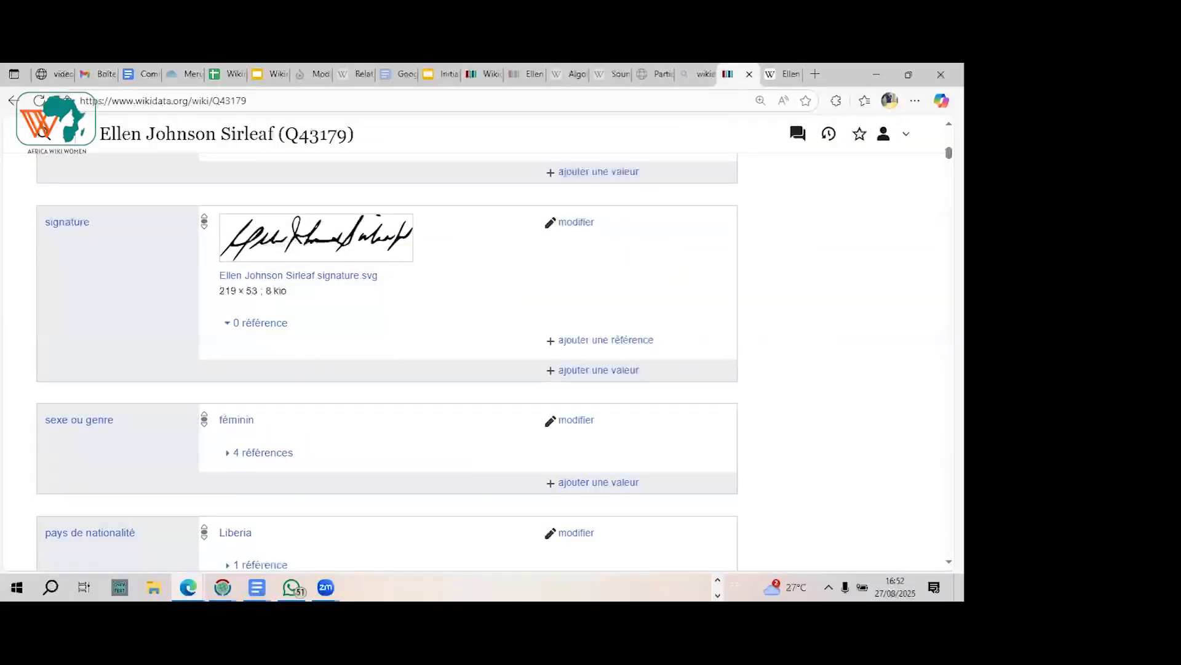
drag(948, 153, 948, 134)
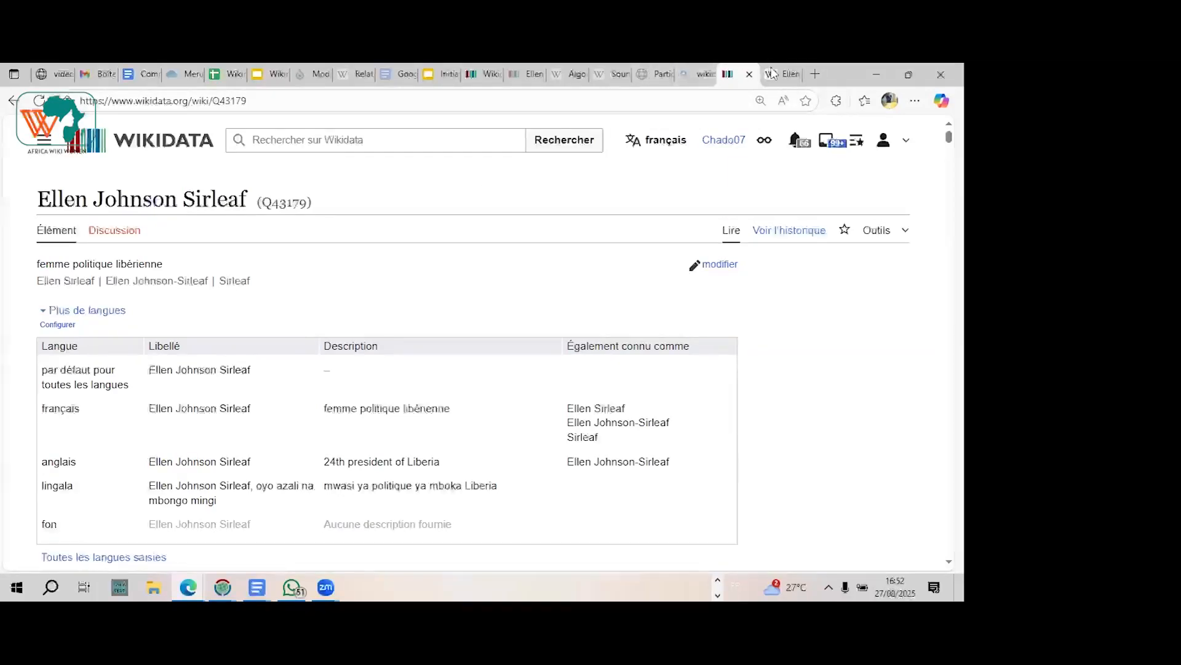
click(435, 71)
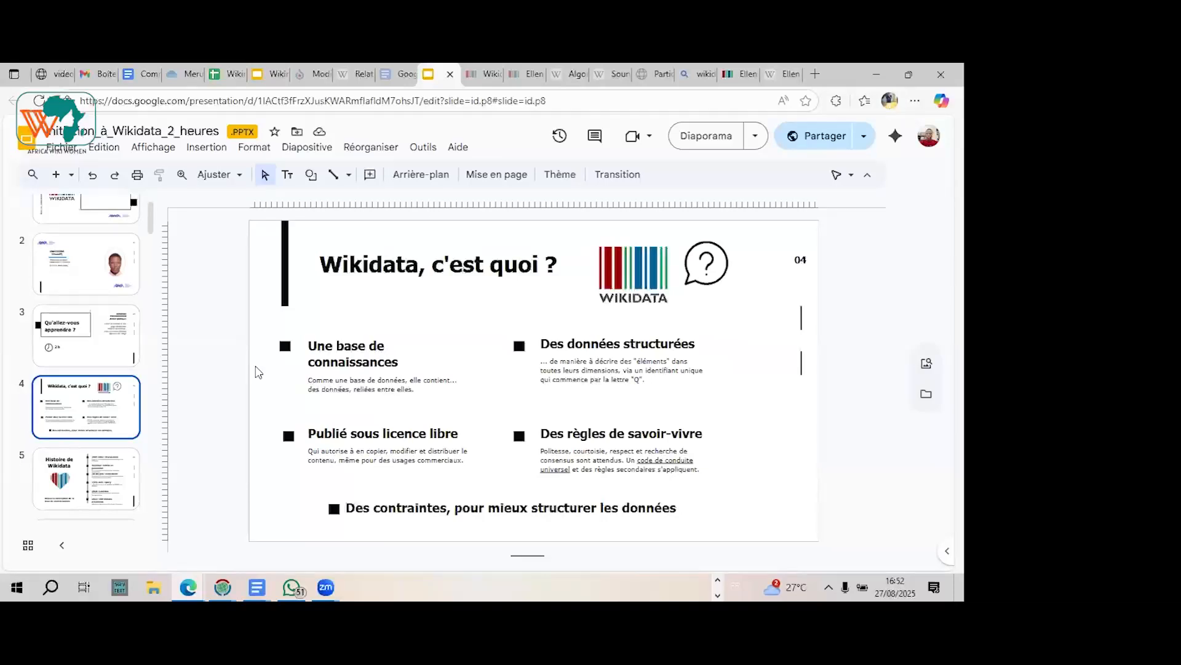
key(Down)
key(Up)
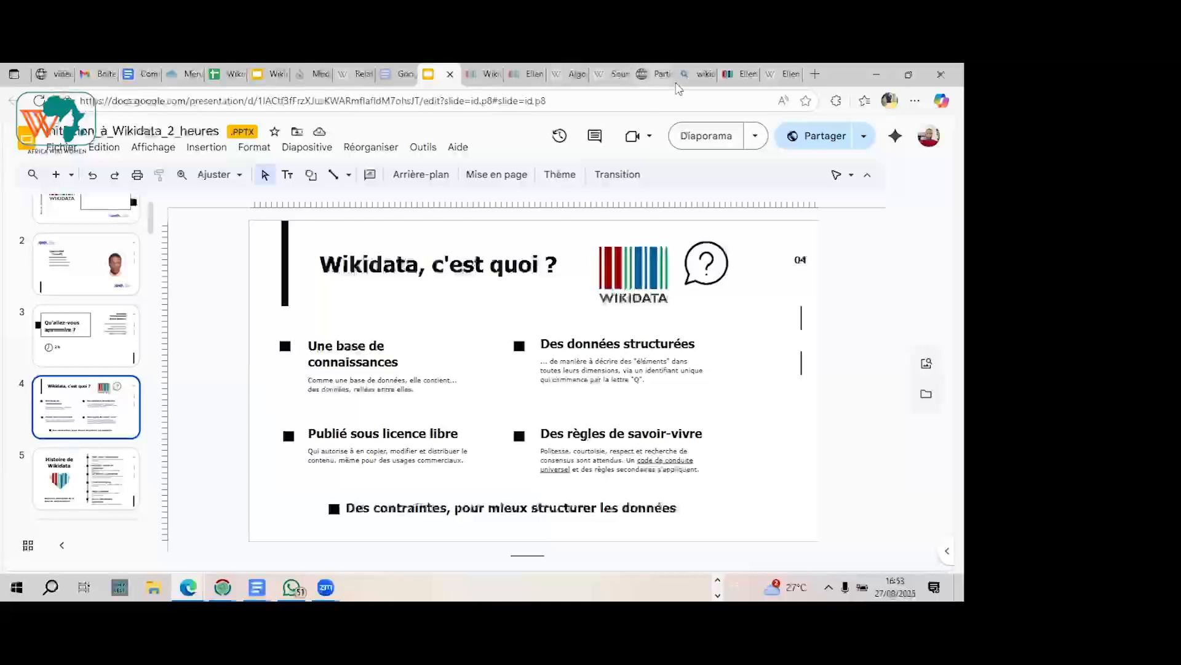
Step: Open a new browser tab ready for a web search
click(814, 74)
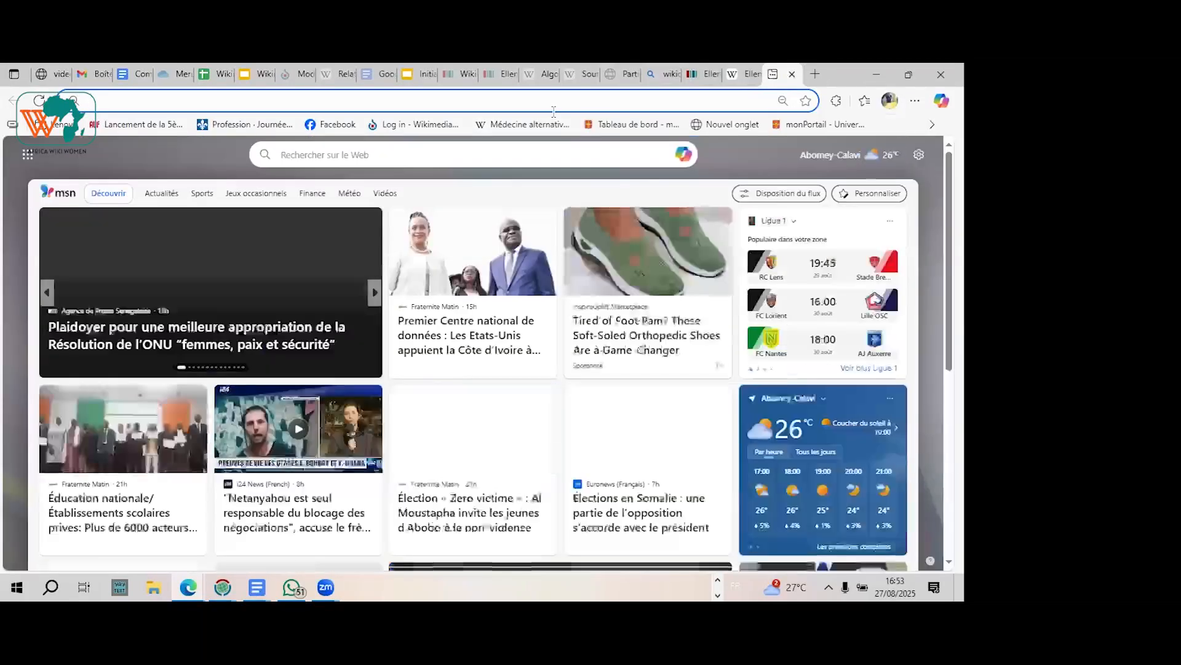
click(548, 107)
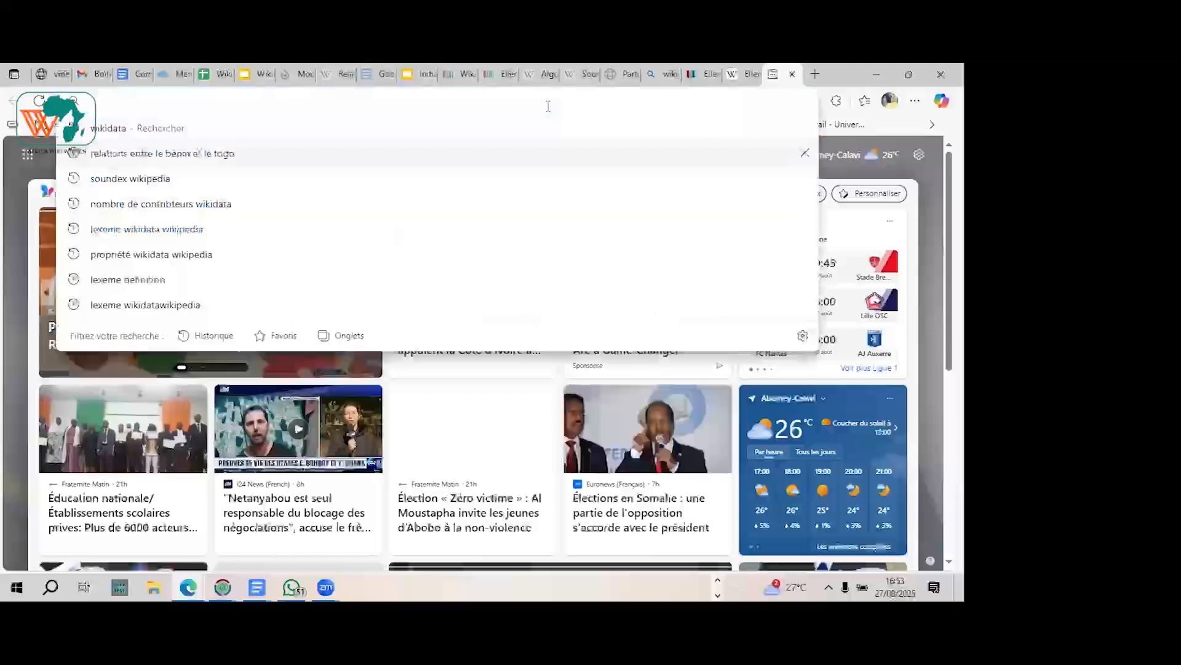
text(j)
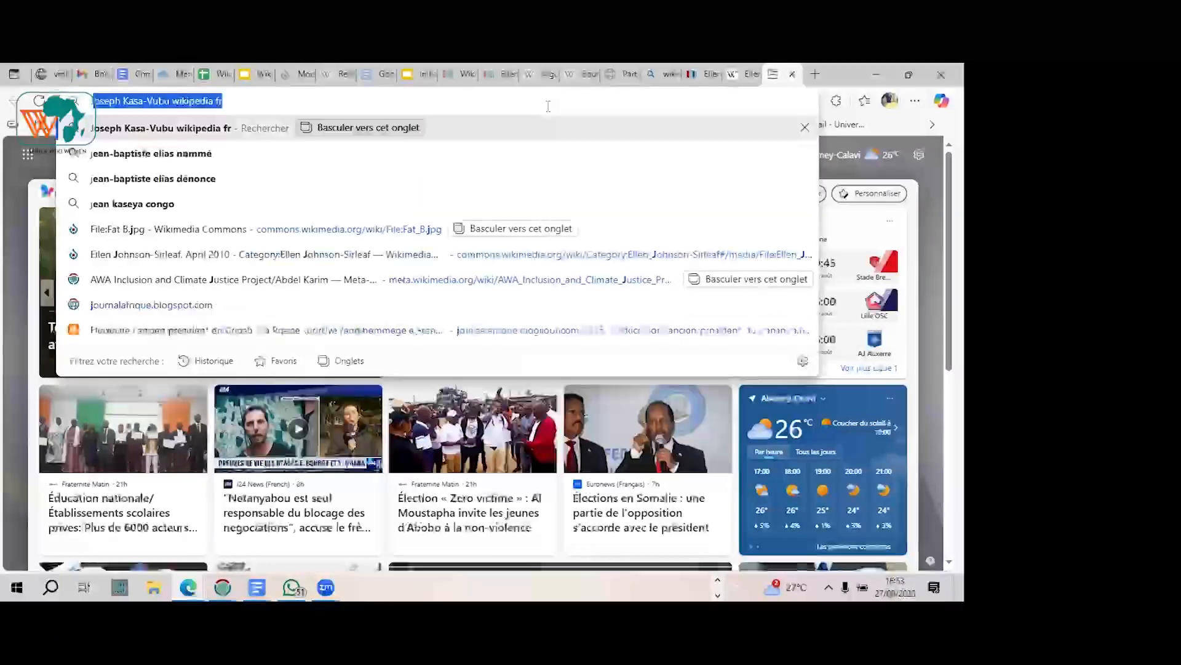
key(Escape)
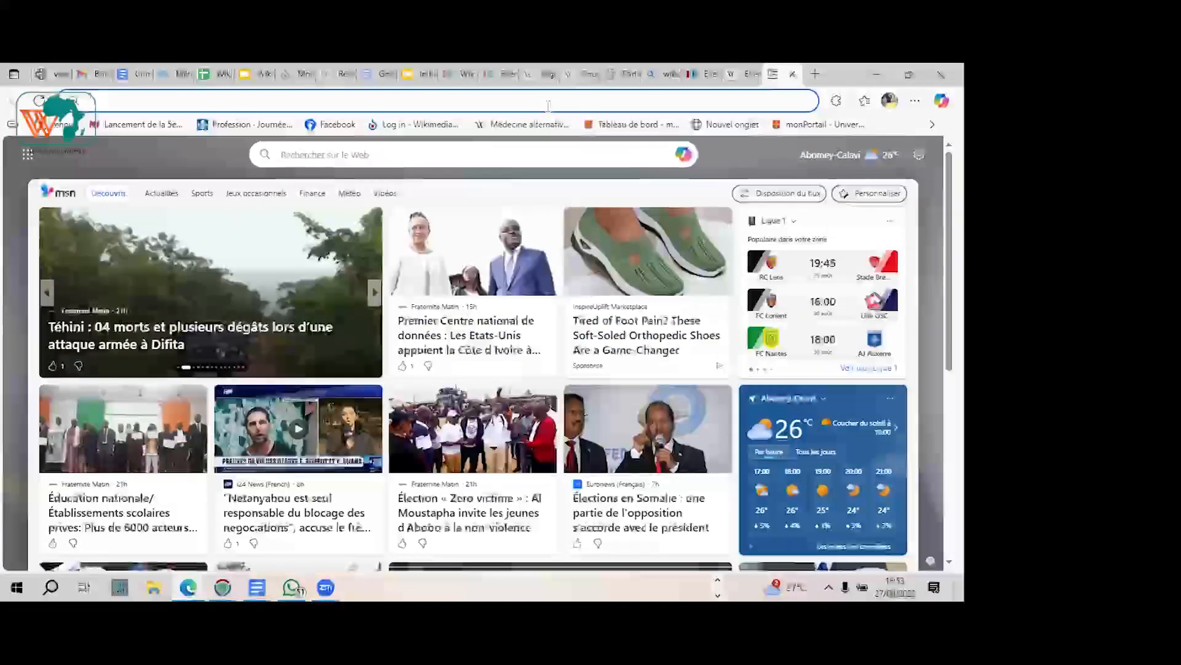
text(Angélique Ki)
key(BackSpace)
key(BackSpace)
key(BackSpace)
key(BackSpace)
key(BackSpace)
key(BackSpace)
key(BackSpace)
key(BackSpace)
key(BackSpace)
key(BackSpace)
key(BackSpace)
key(BackSpace)
Step: Search the web for "ellen johnson sirleaf" using the matching suggestion
click(379, 207)
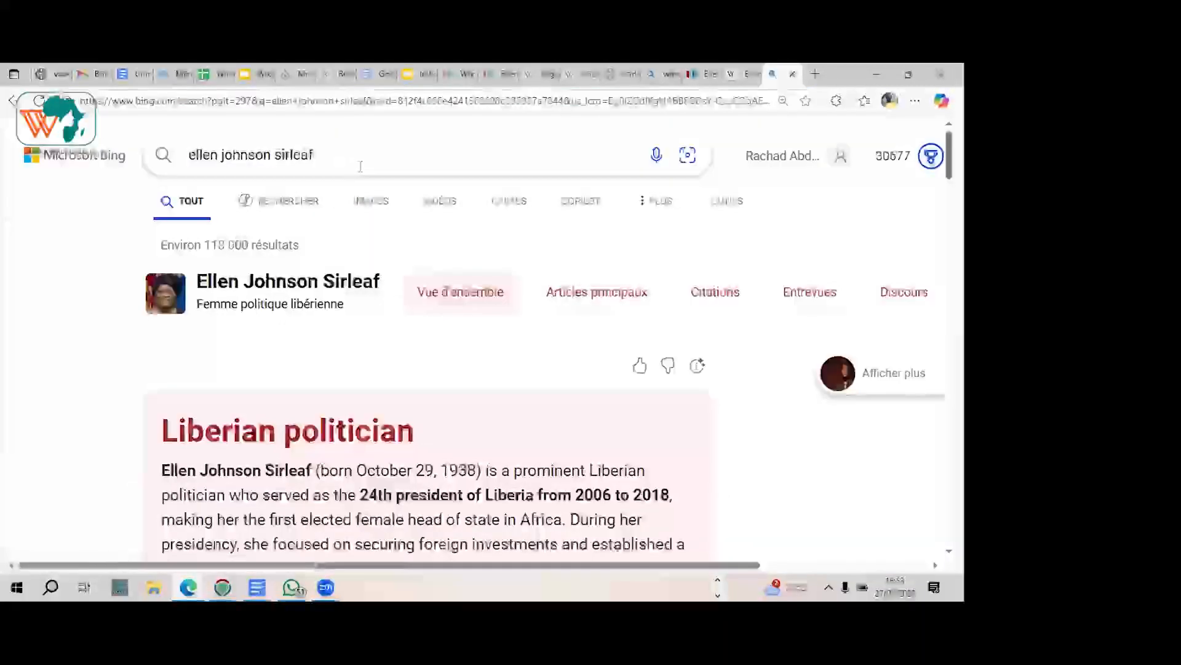
Step: Compare the Bing results for Ellen Johnson Sirleaf with her Wikidata item and the presentation's slide 4, ending on the Bing results
scroll(122, 259, down, 1)
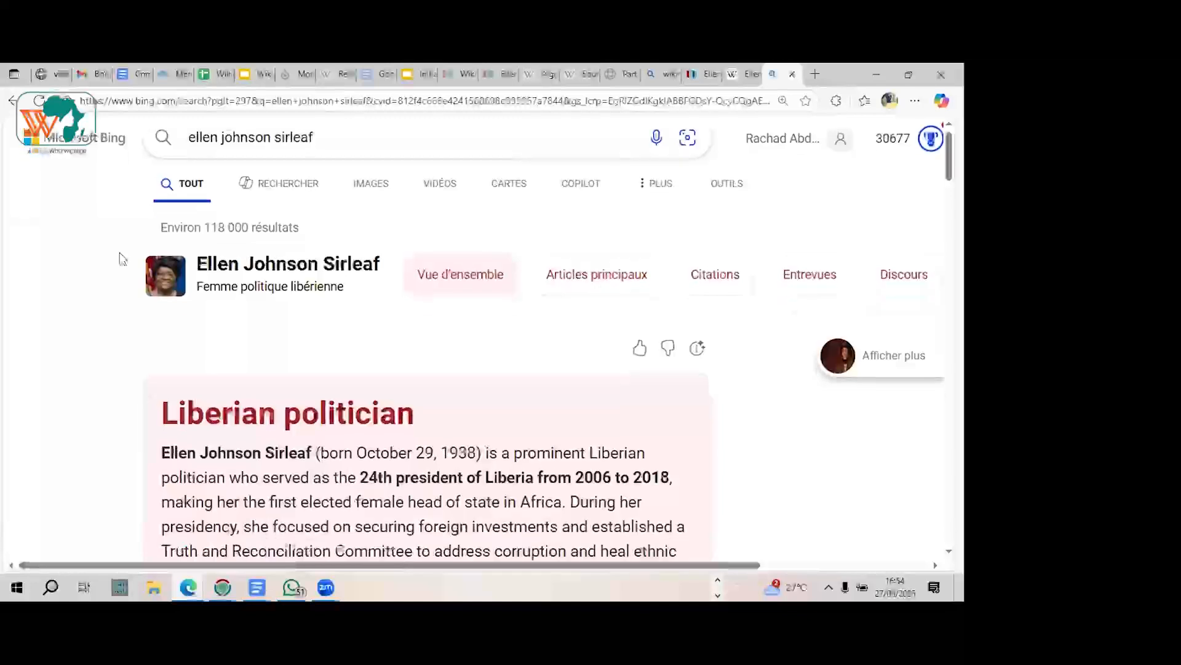
scroll(122, 259, up, 1)
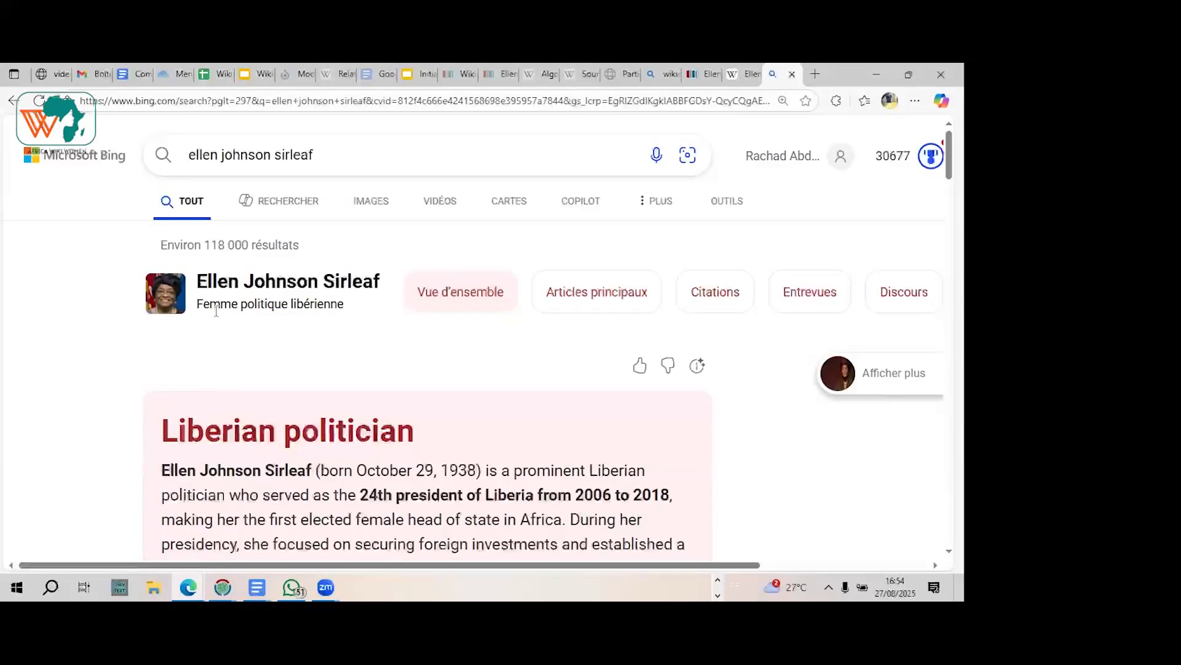
click(701, 75)
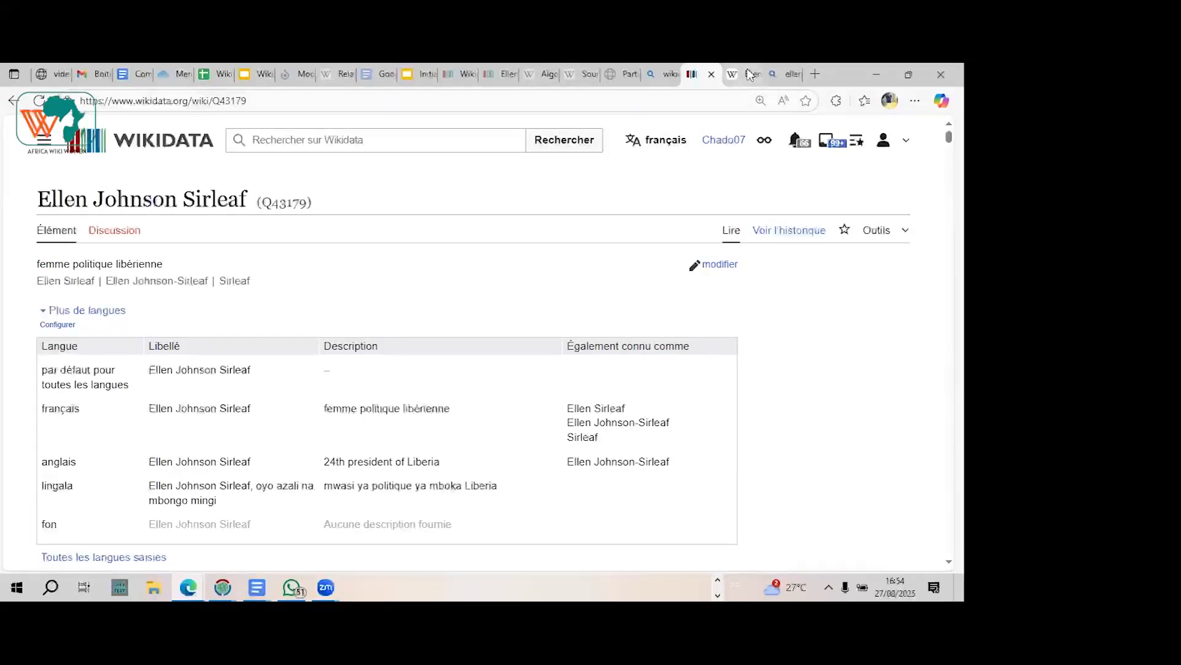
click(785, 72)
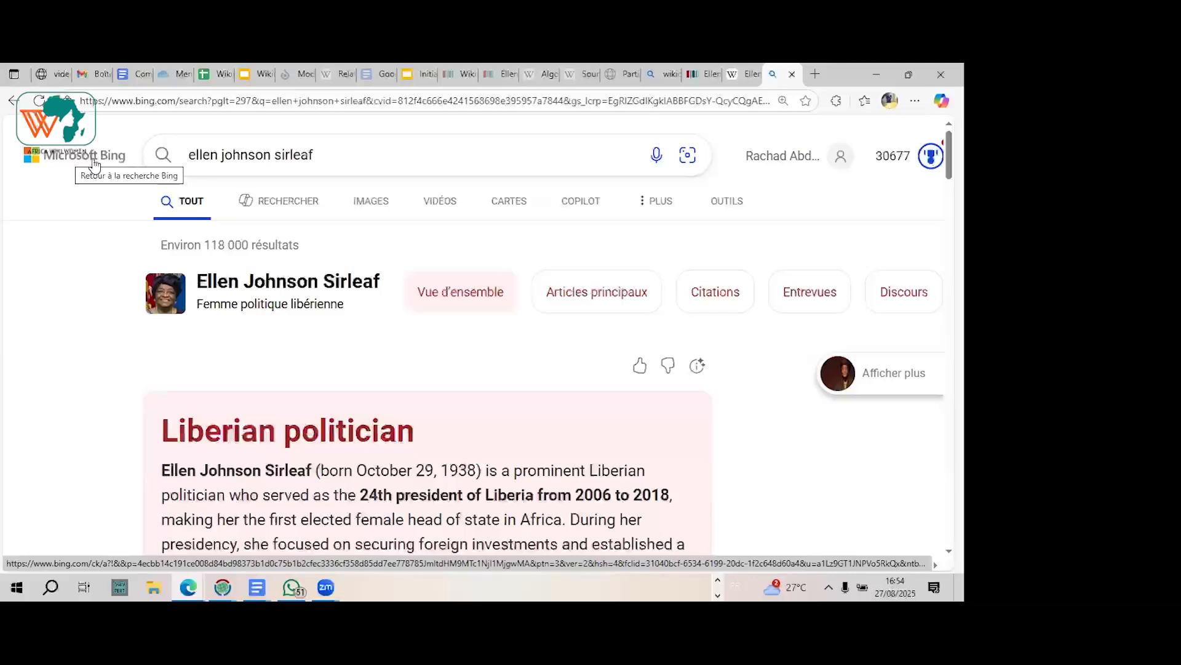
click(429, 75)
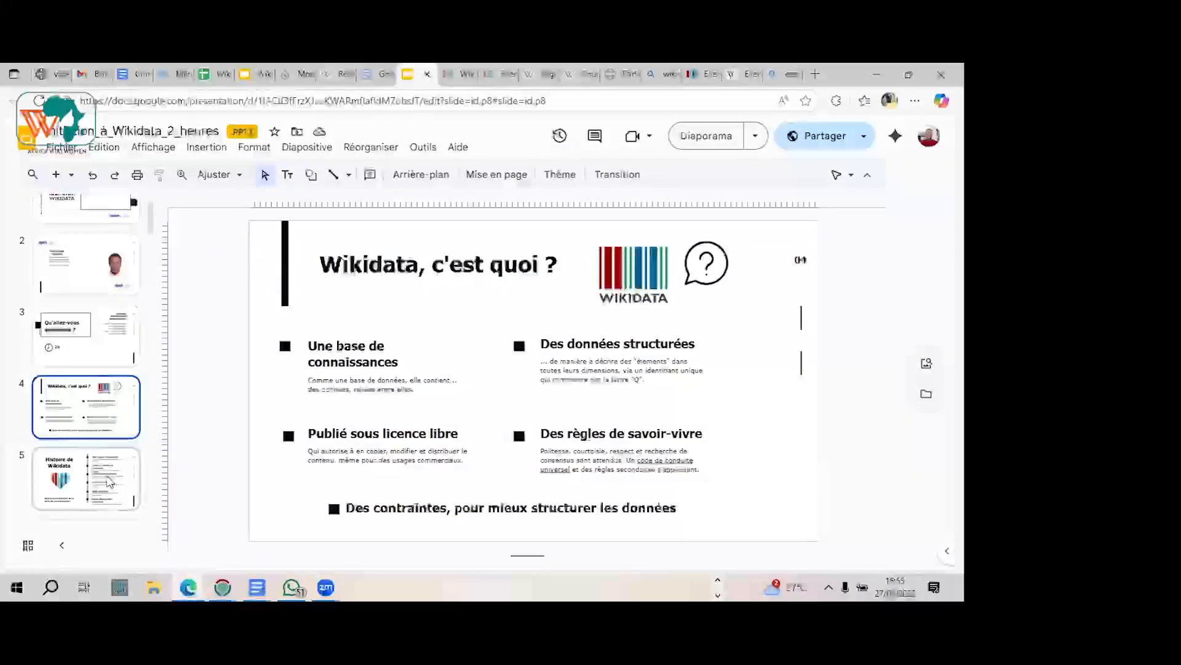
click(776, 74)
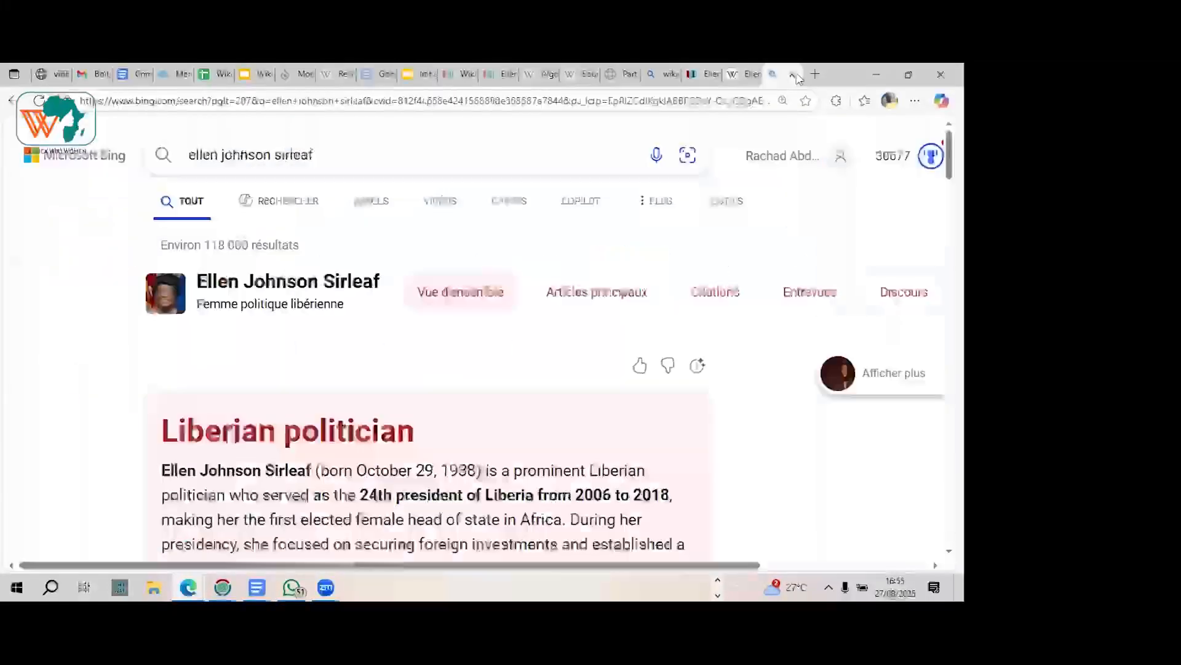
Step: Show Bing's search suggestions for "ellen johnson sirleaf" and dismiss them without choosing any
click(246, 157)
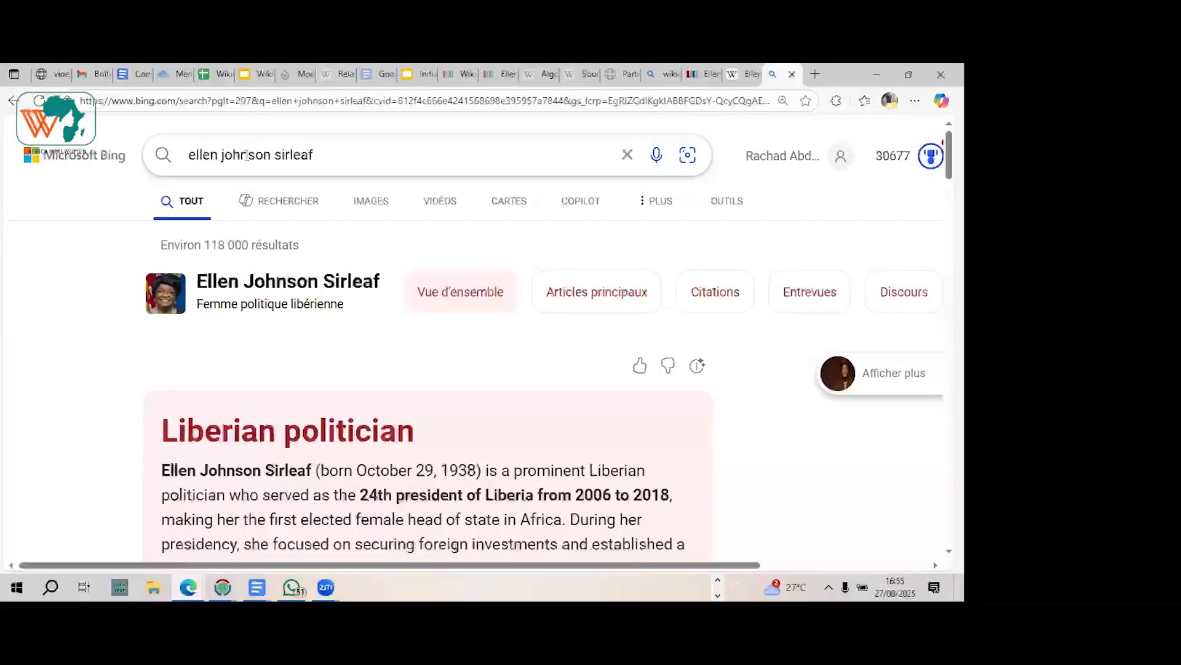
click(342, 151)
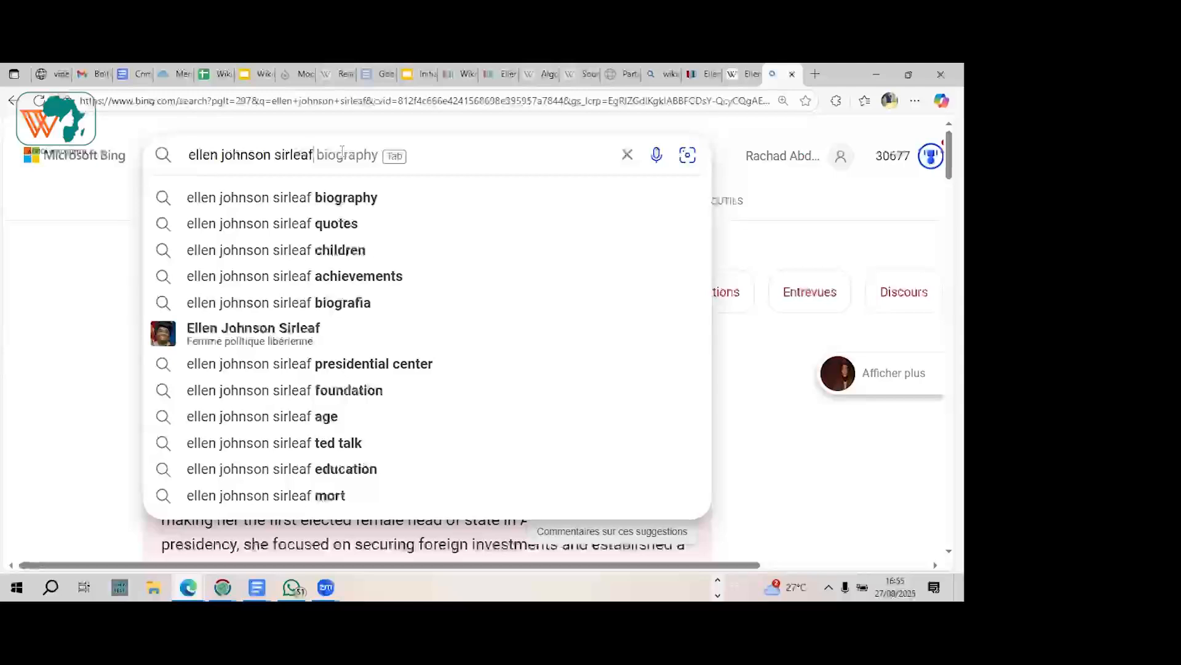
click(86, 212)
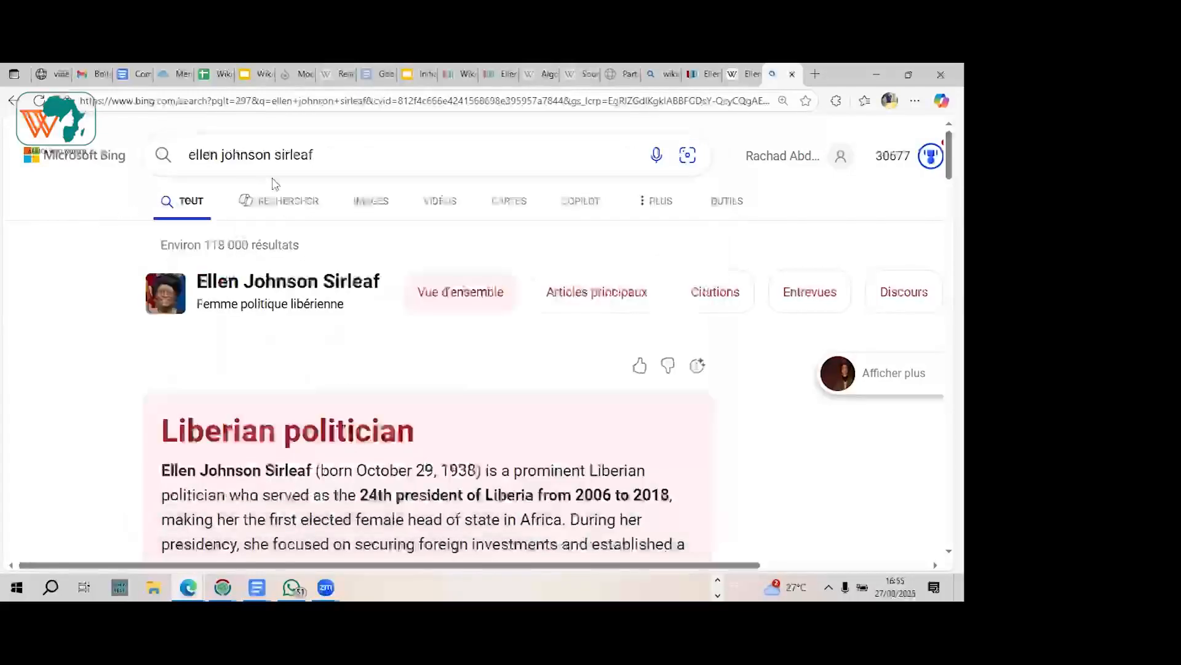
click(318, 154)
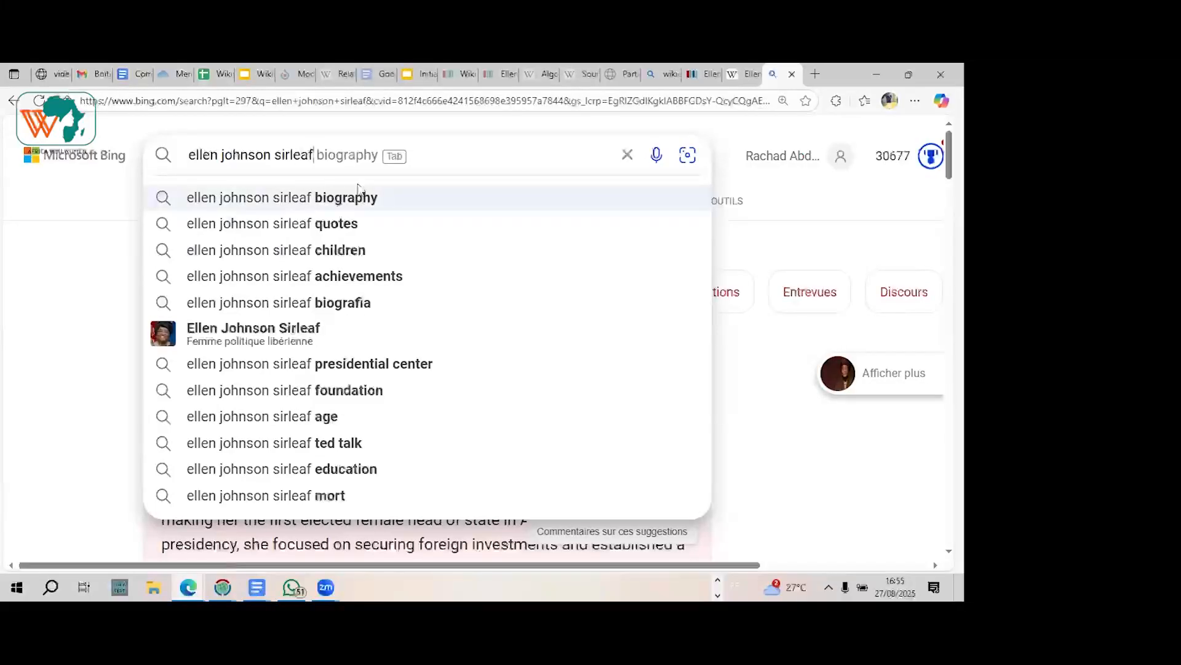
click(97, 212)
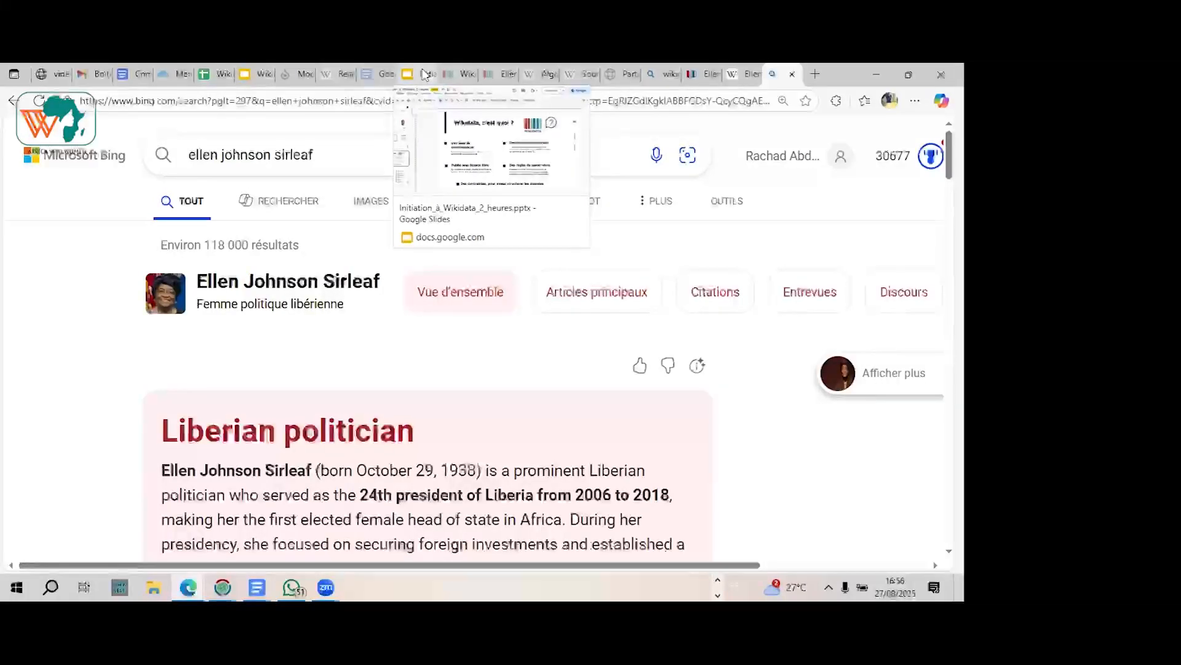
Step: Return to the Initiation_à_Wikidata_2_heures presentation and present slide 5, "Histoire de Wikidata", through slide 7, "Les projets Wikimédia"
click(425, 74)
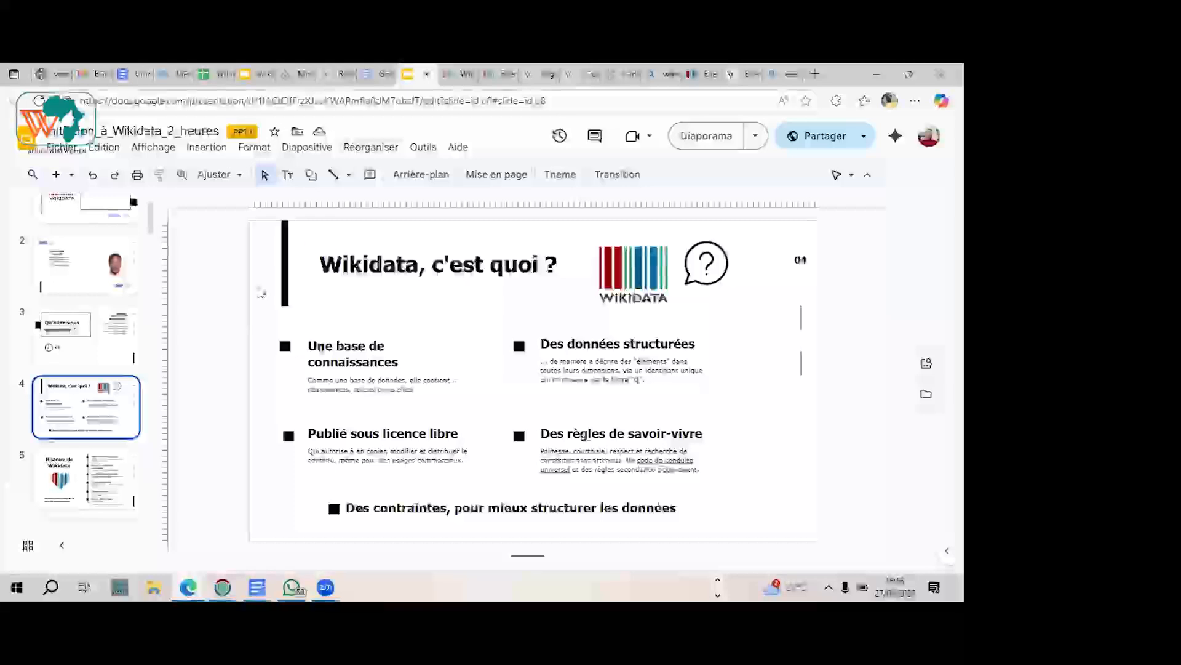
click(67, 482)
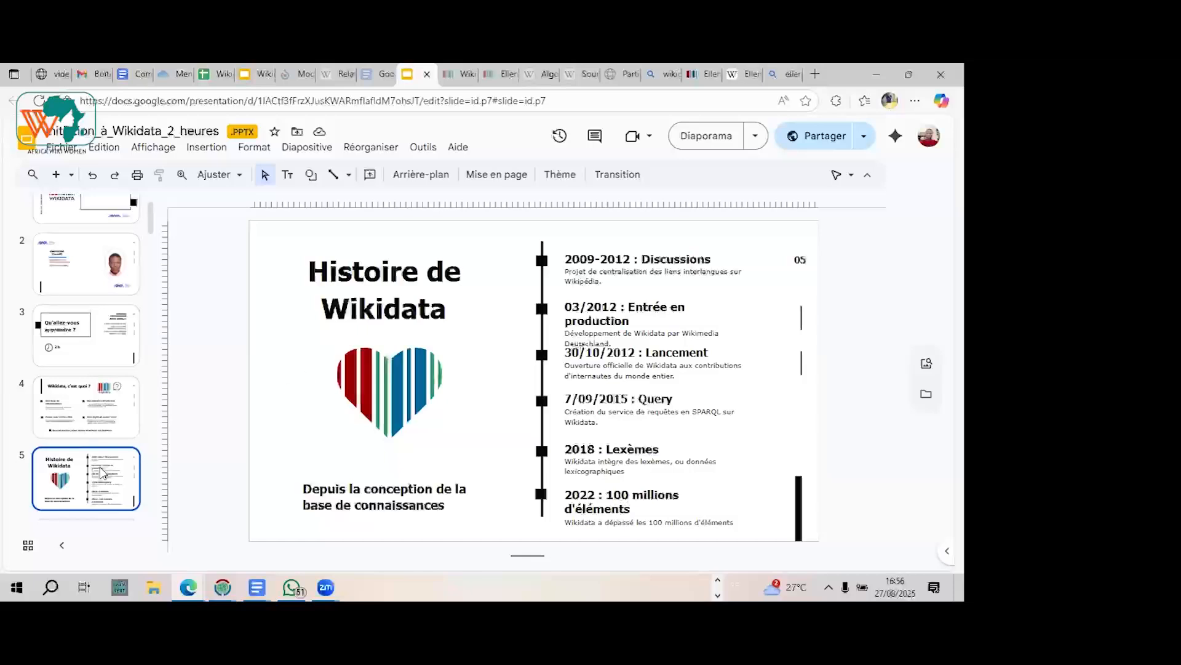
key(Down)
key(Down)
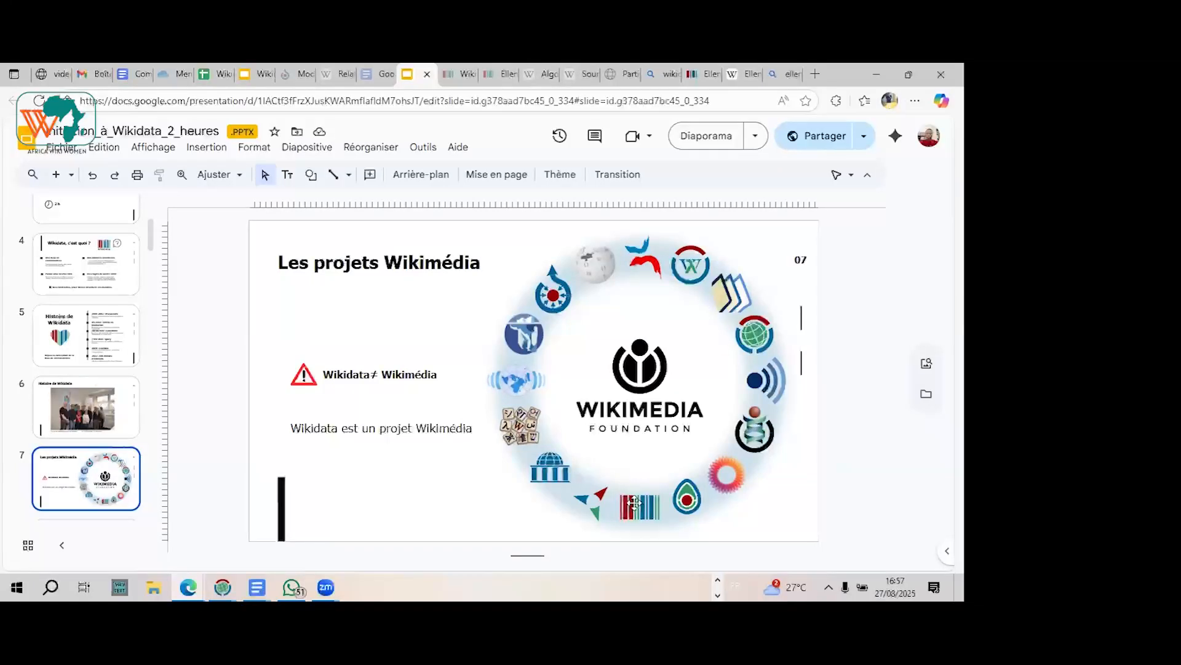
Step: Review the French Wikipedia article on Ellen Johnson Sirleaf, including its infobox, and return to the short description under its title
click(739, 79)
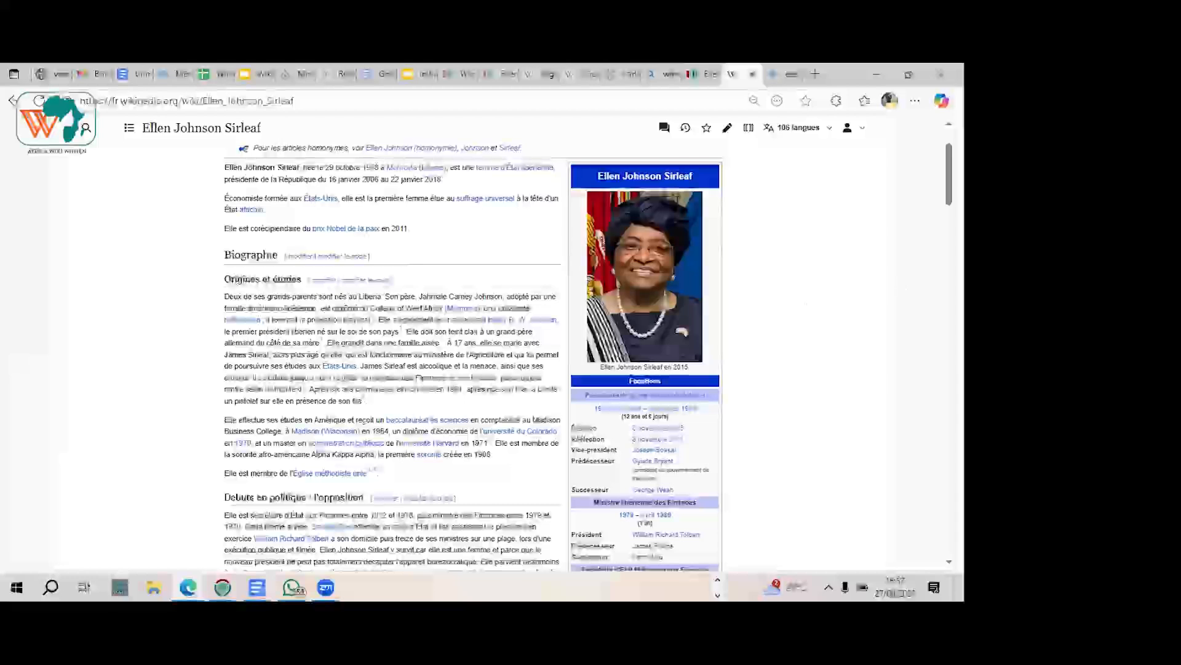
scroll(806, 302, down, 6)
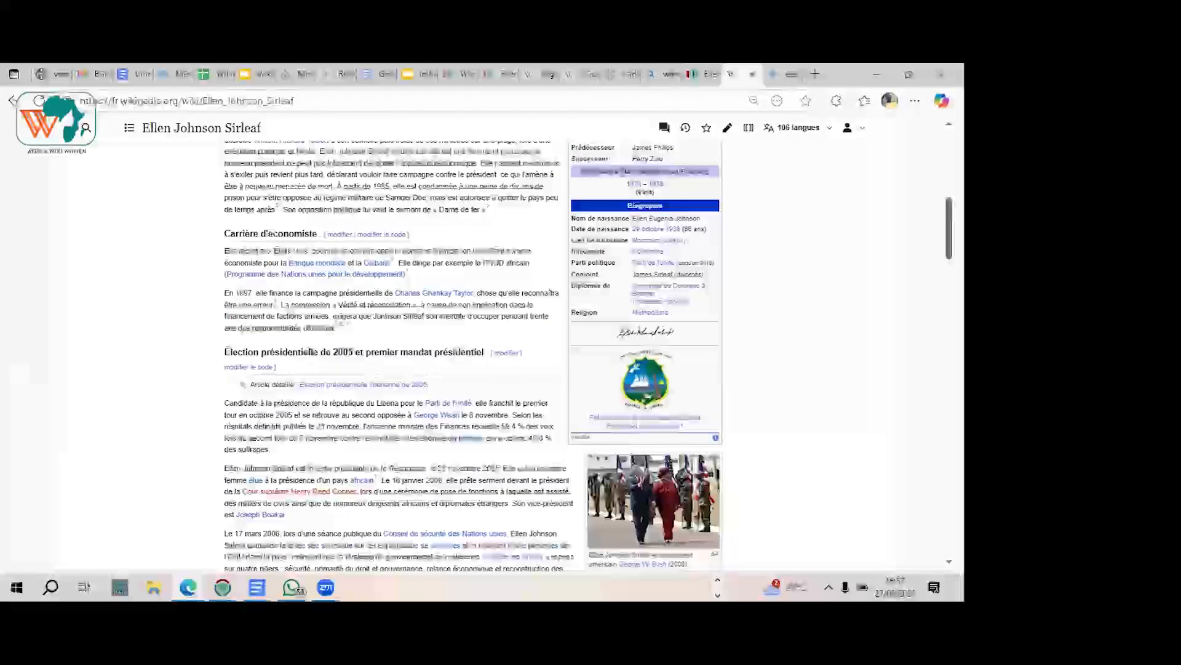
drag(950, 226, 950, 201)
scroll(692, 182, up, 5)
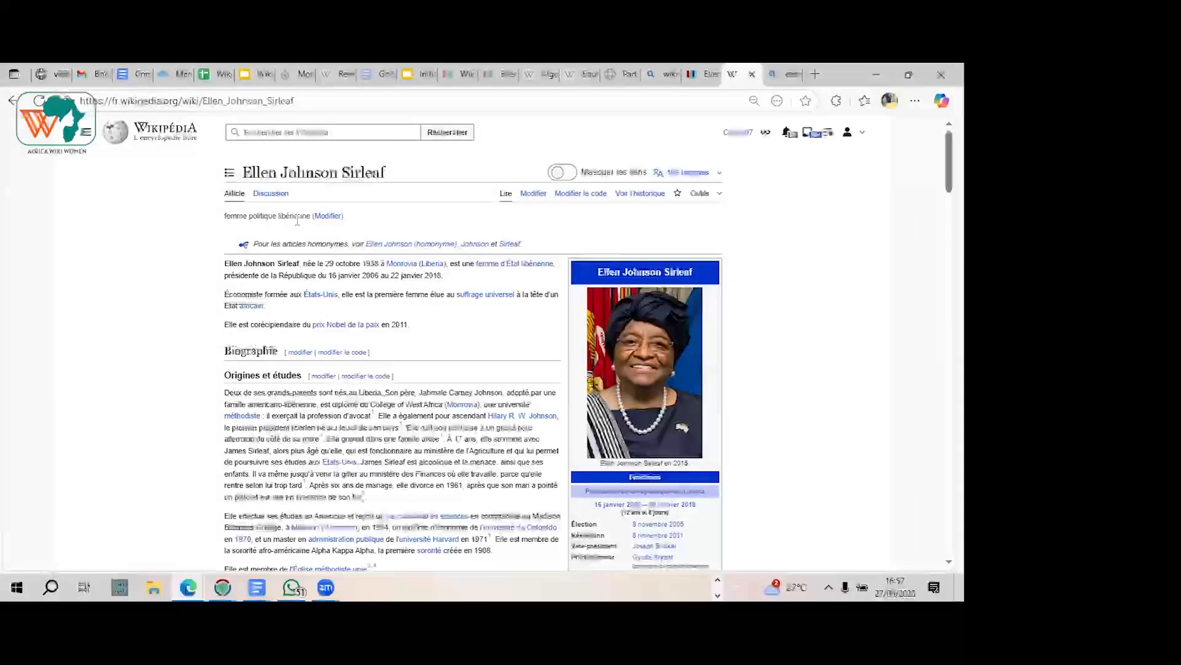
Step: Shorten the French description of the Ellen Johnson Sirleaf Wikidata item to "femme politique" and publish the change
click(702, 77)
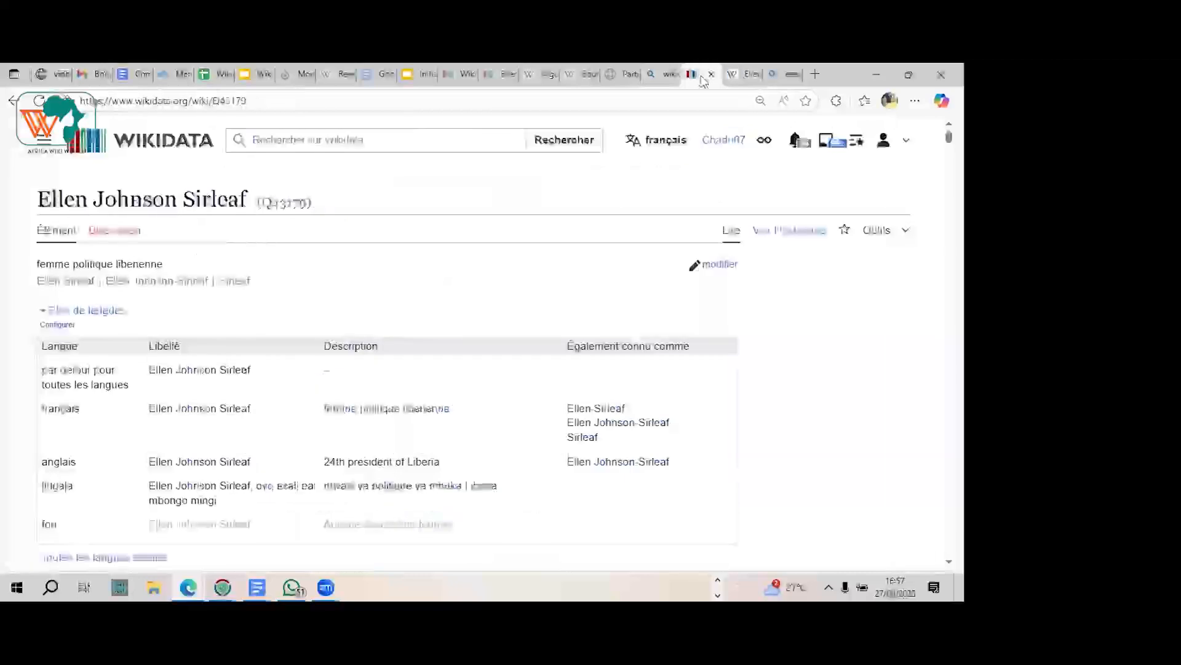
click(719, 264)
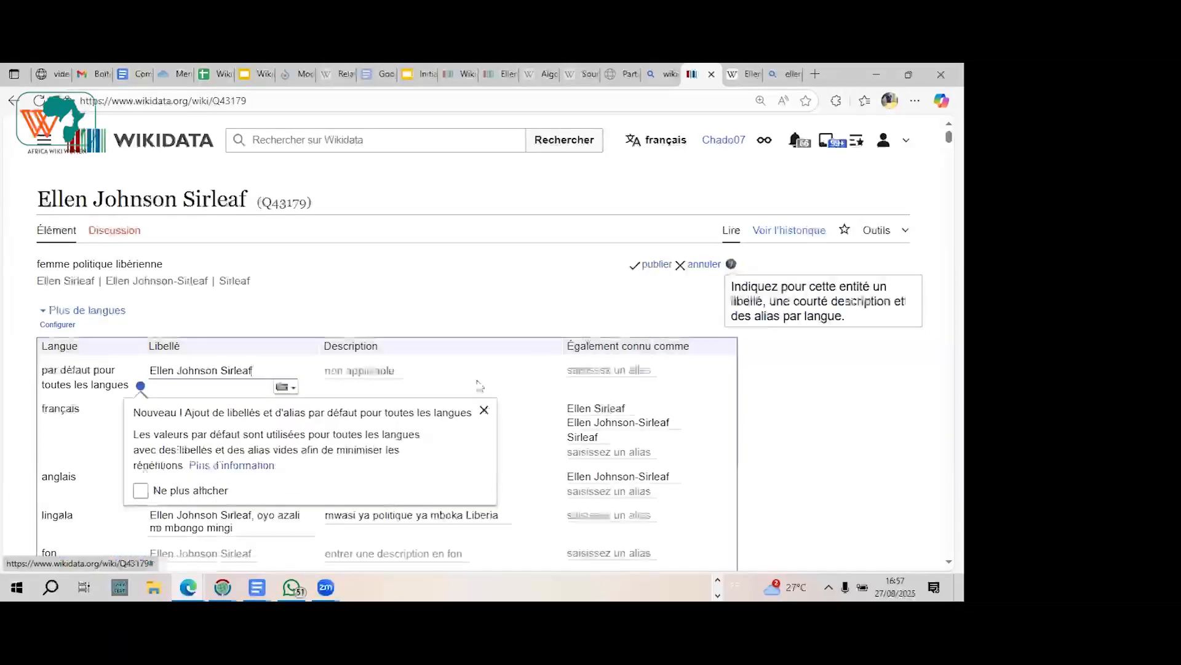
click(483, 411)
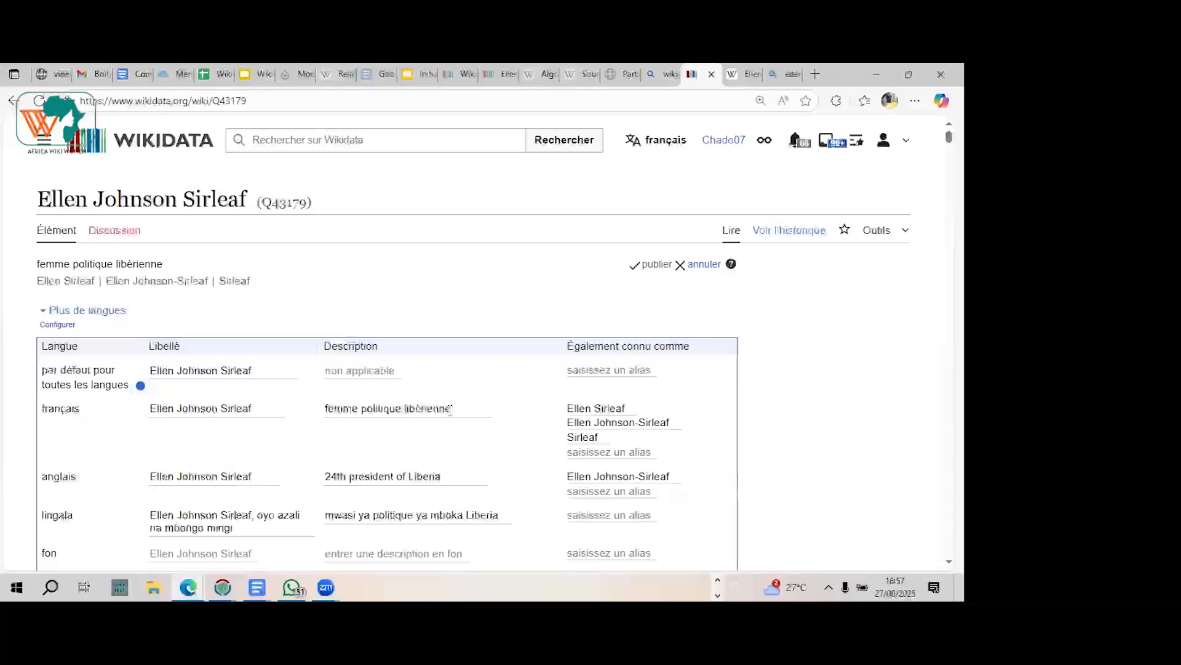
double_click(432, 409)
key(BackSpace)
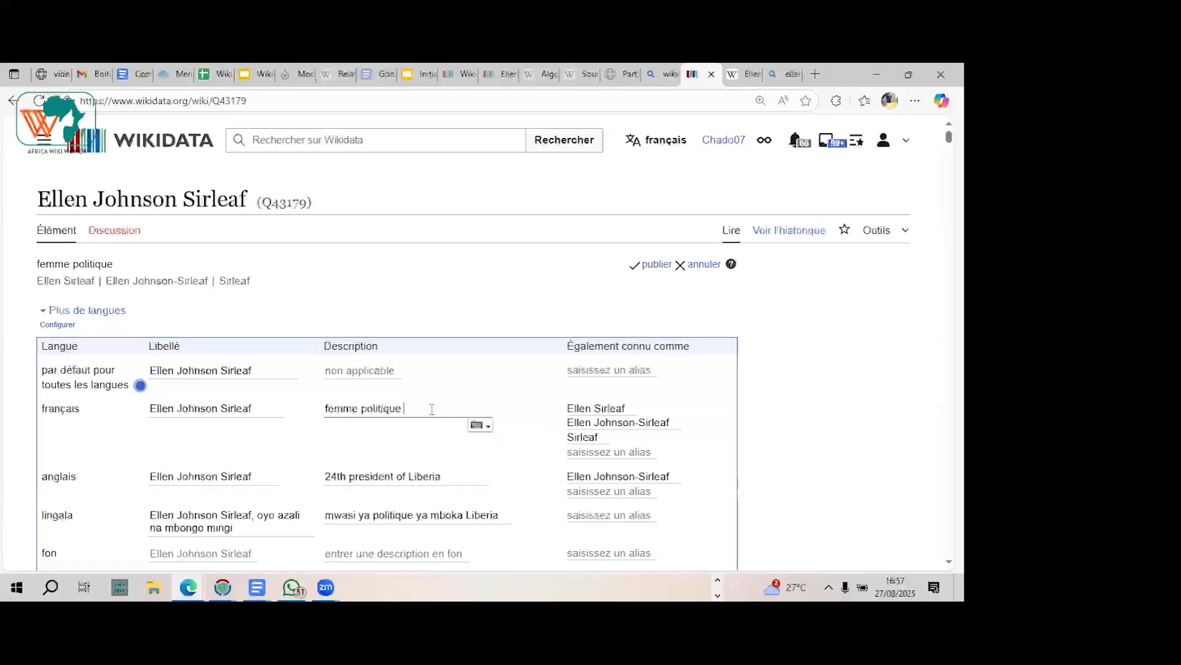
click(653, 268)
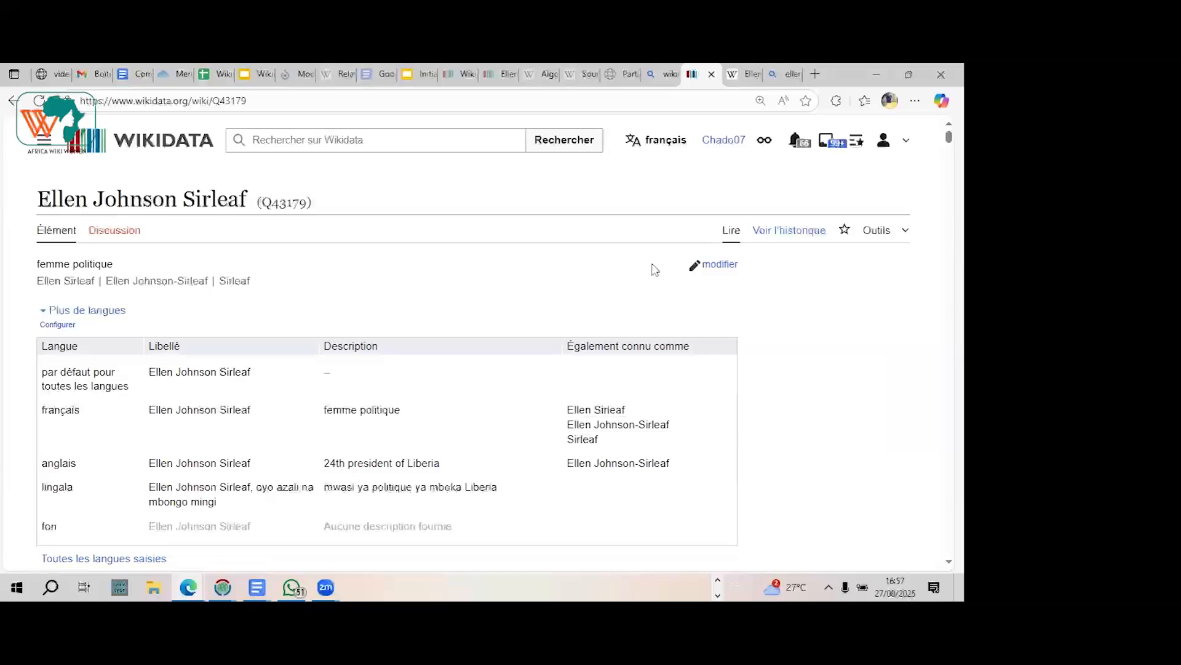
Step: Reload the French Wikipedia article to check its short description against the Wikidata edit, and return to the Wikidata item
click(747, 74)
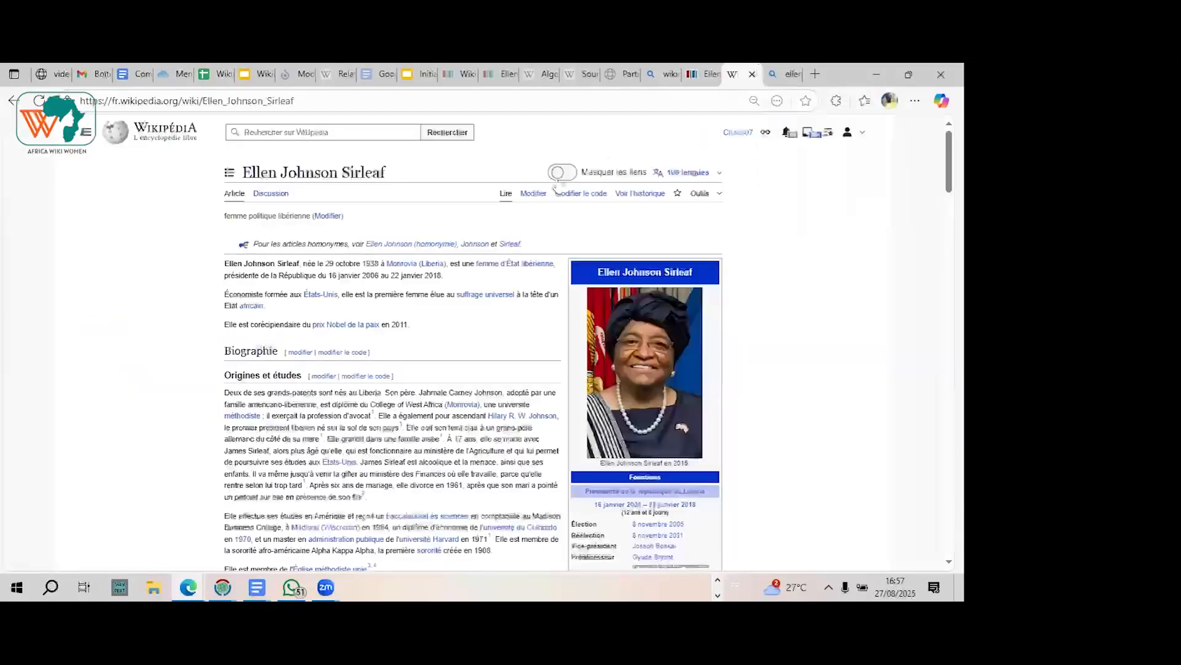
click(507, 201)
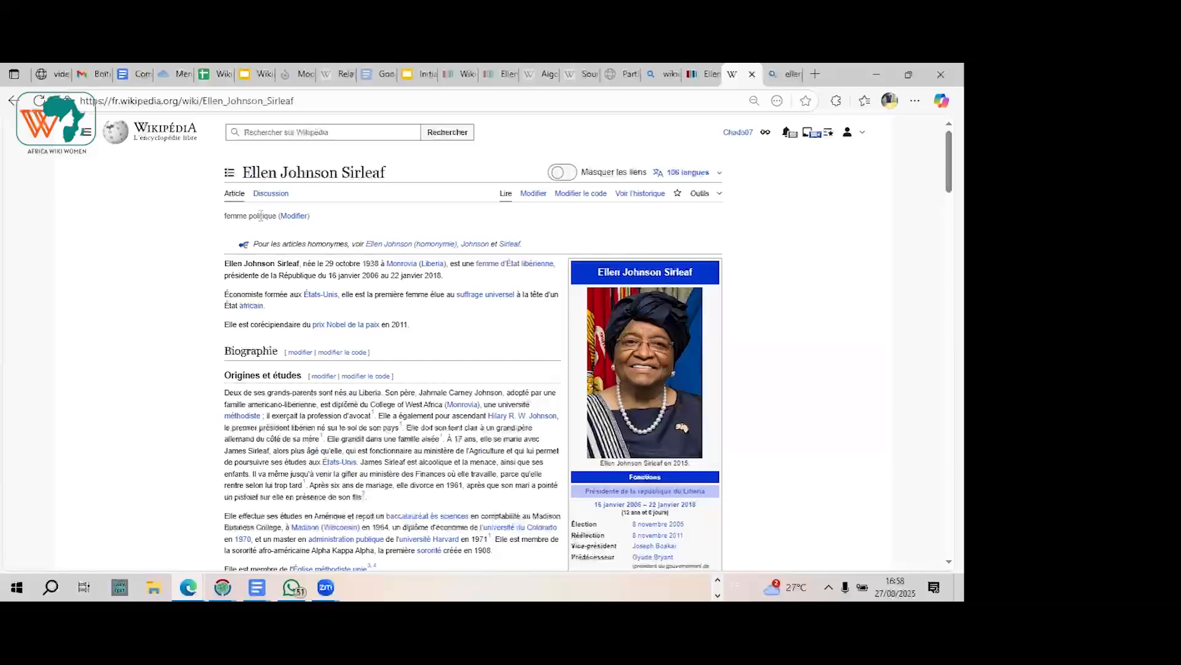
click(699, 74)
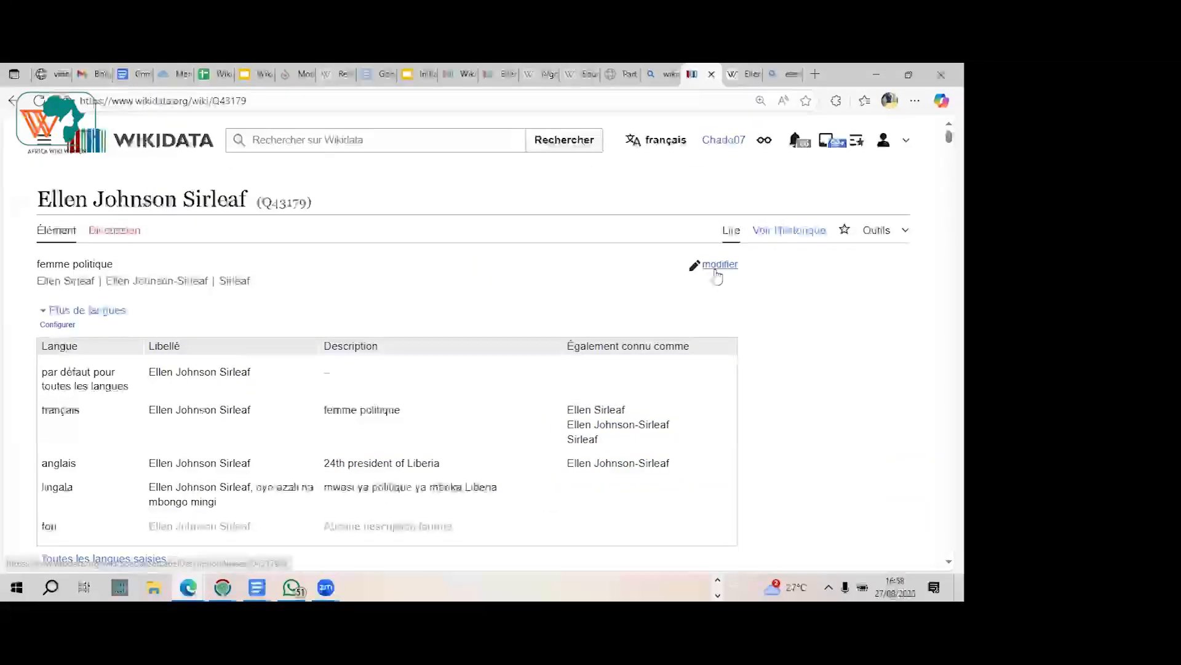
Step: Search Bing for "ellen johnson sirleaf wikiquote fr" and open her French Wikiquote page from the results
click(776, 74)
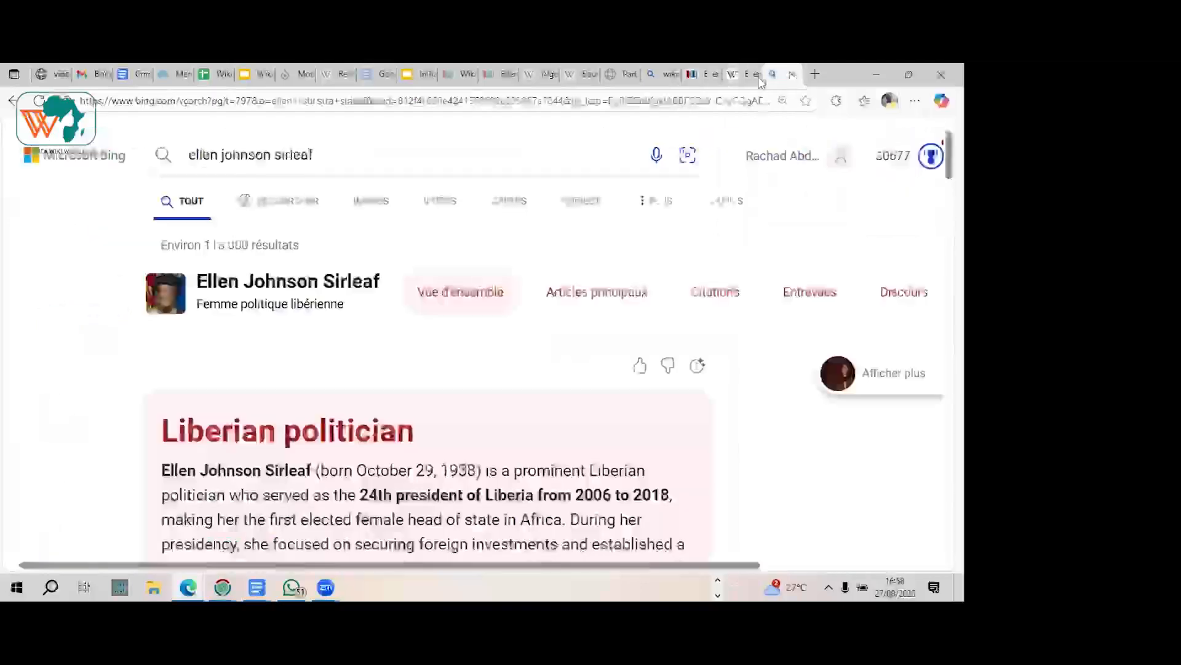
click(343, 157)
text(wikiquote)
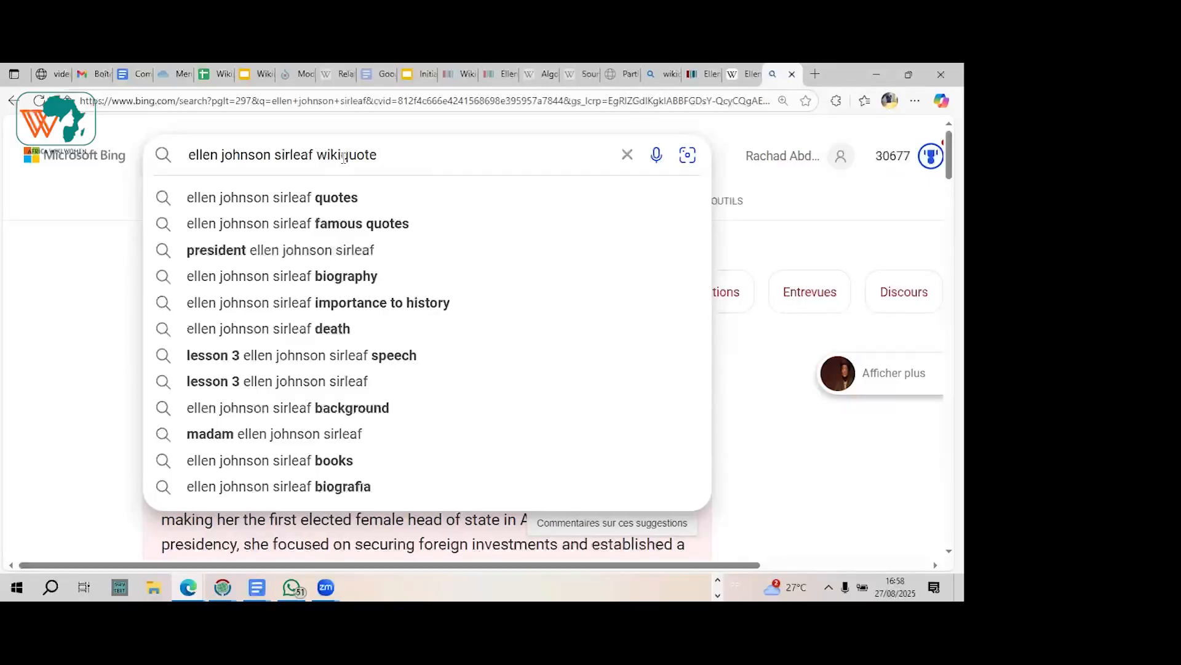
text(r)
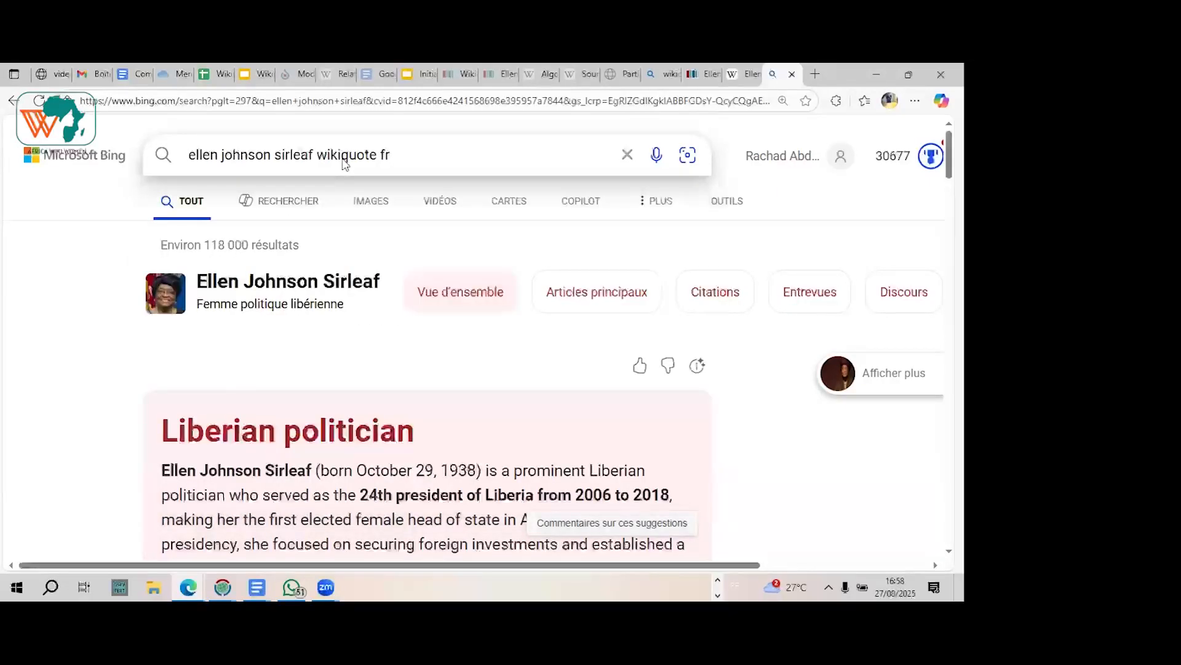
key(Return)
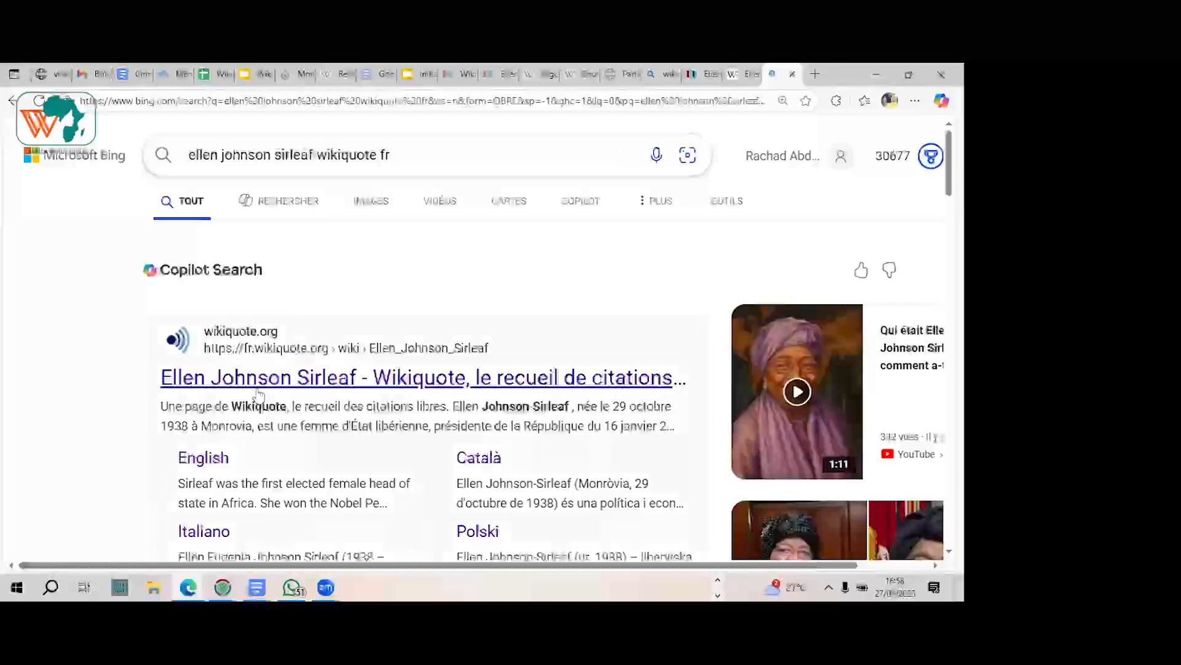
click(257, 394)
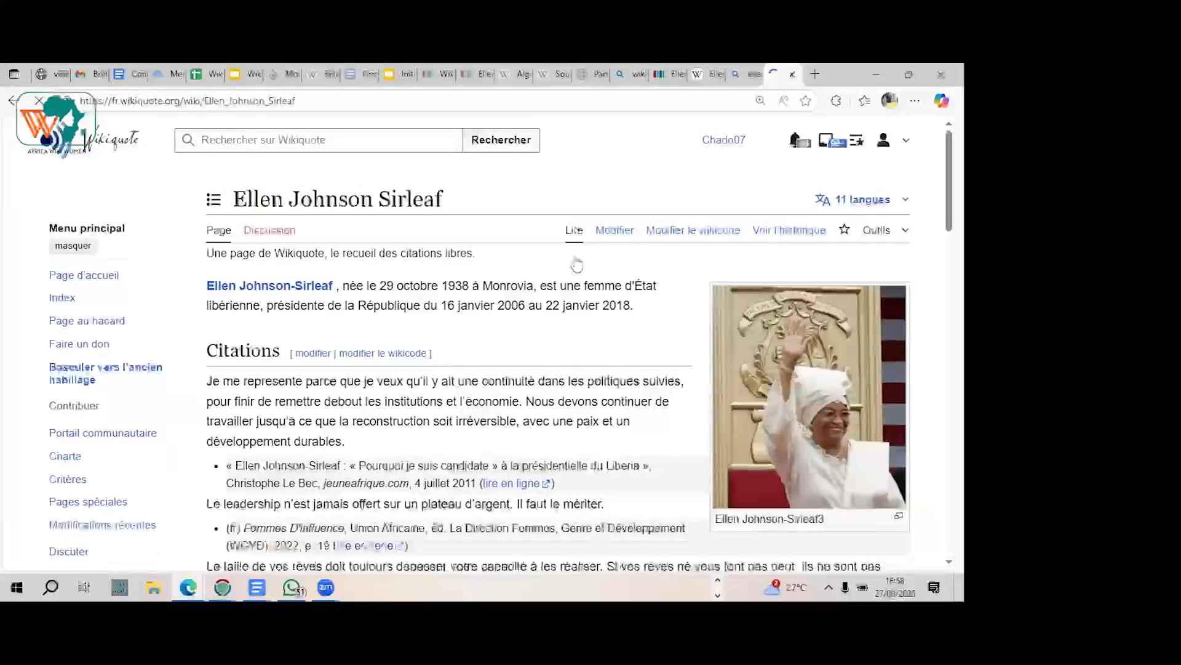
Step: Look up the copied page title "Ellen Johnson Sirleaf" in Wikiquote's search to check the description in its suggestion
drag(460, 235, 226, 243)
key(ctrl+c)
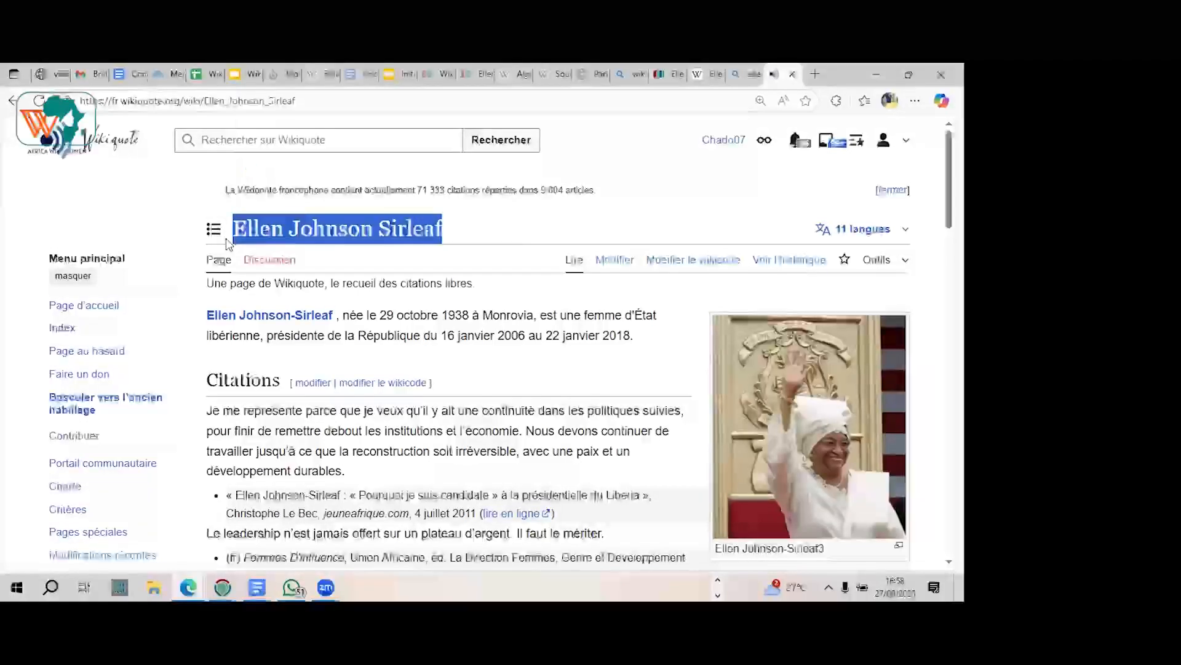
click(249, 139)
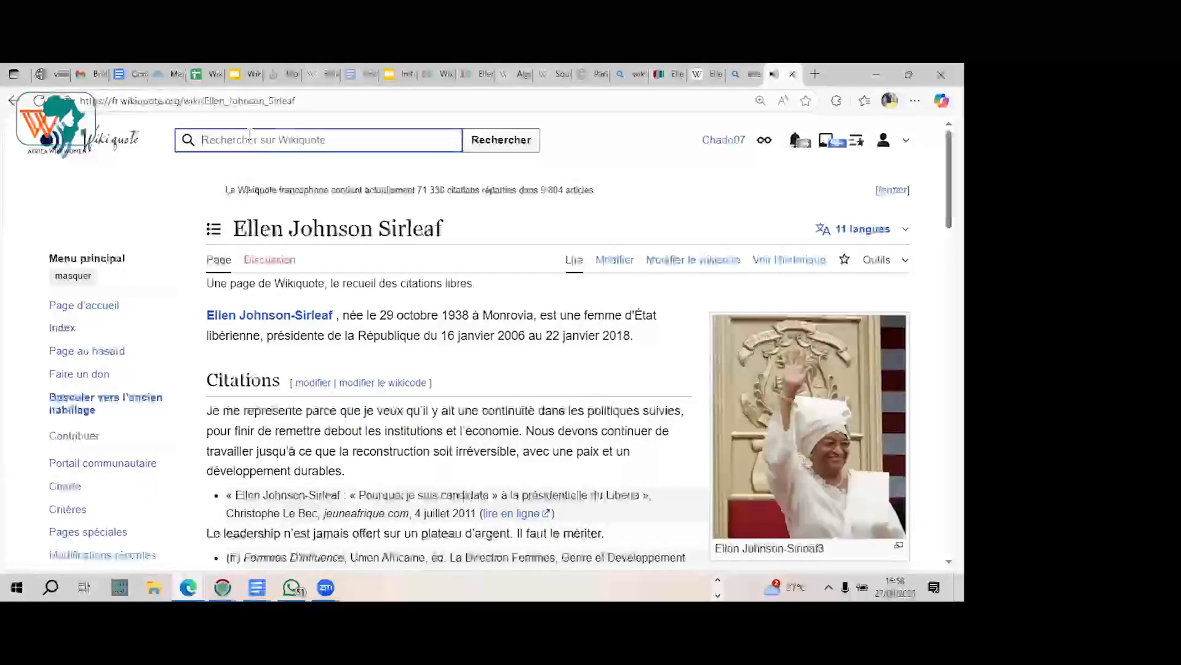
key(ctrl+v)
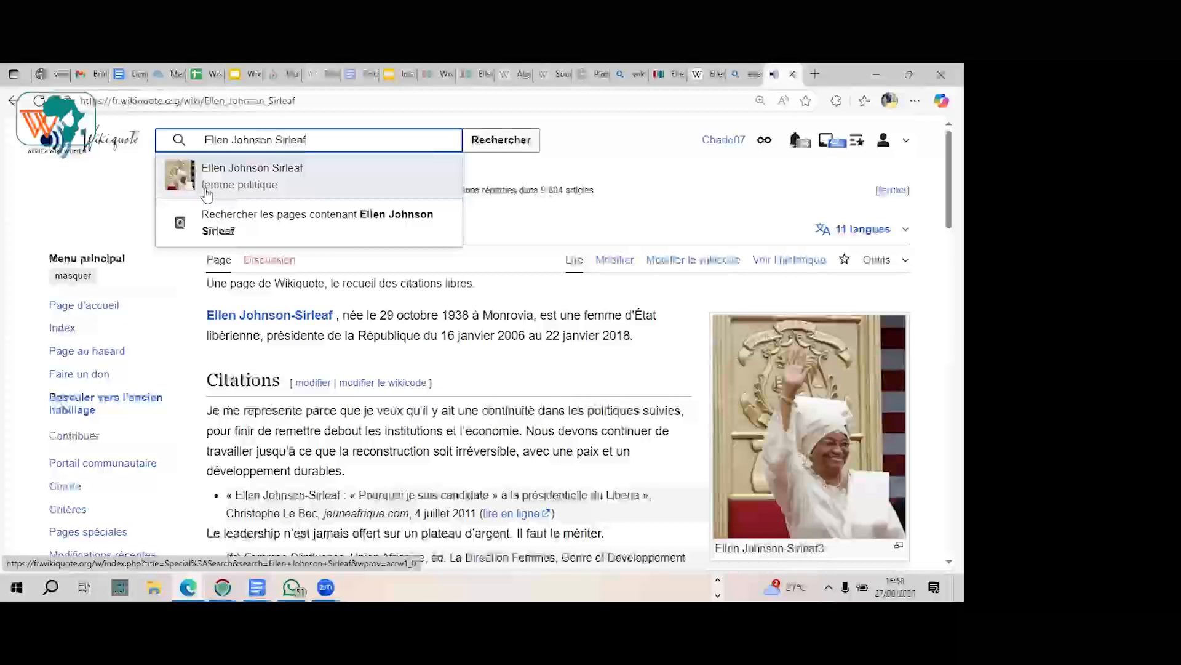
Step: Set the French description of the Ellen Johnson Sirleaf Wikidata item to "femme politique libérienne" and publish the change
click(672, 77)
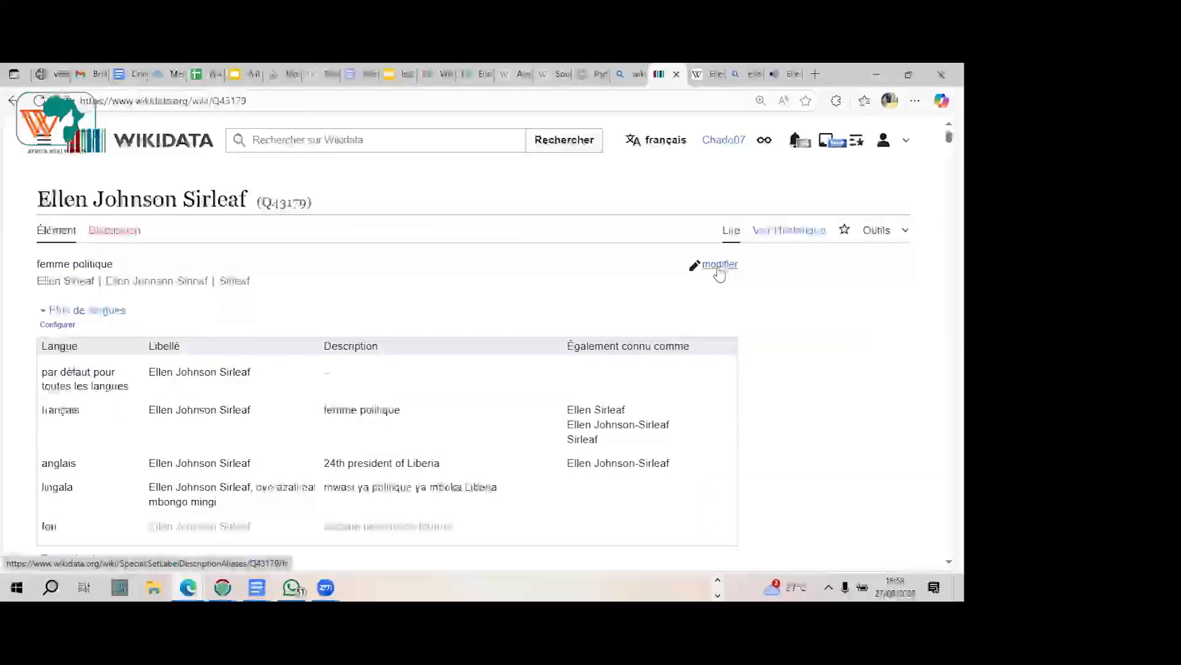
click(719, 266)
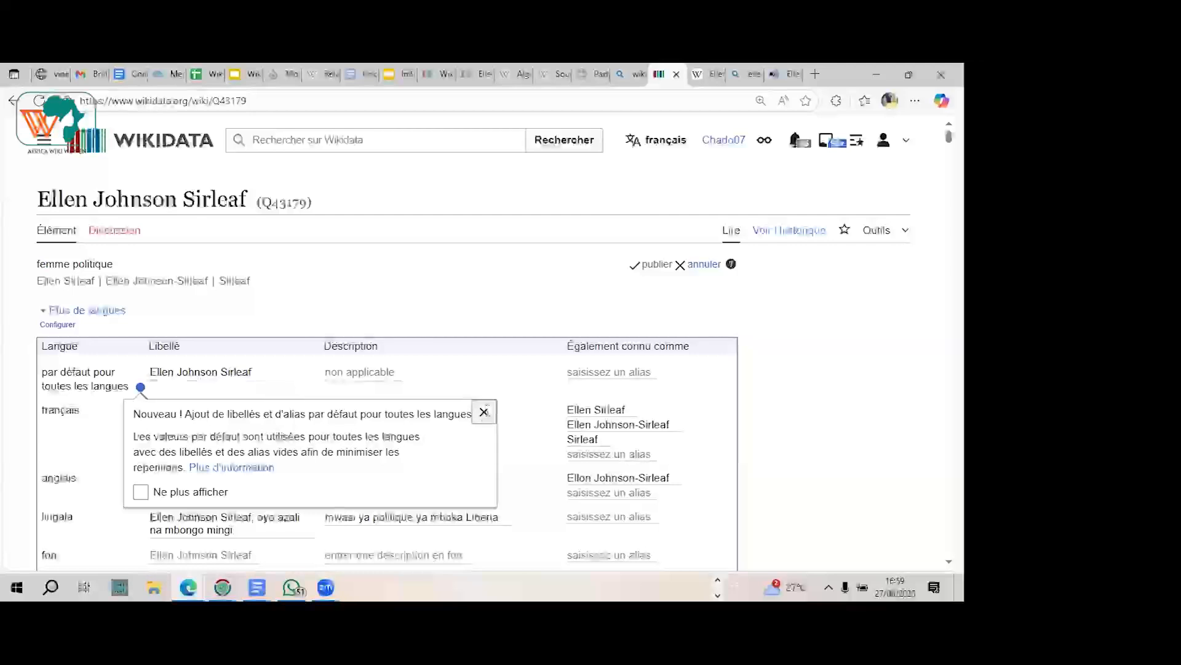
click(483, 411)
click(406, 415)
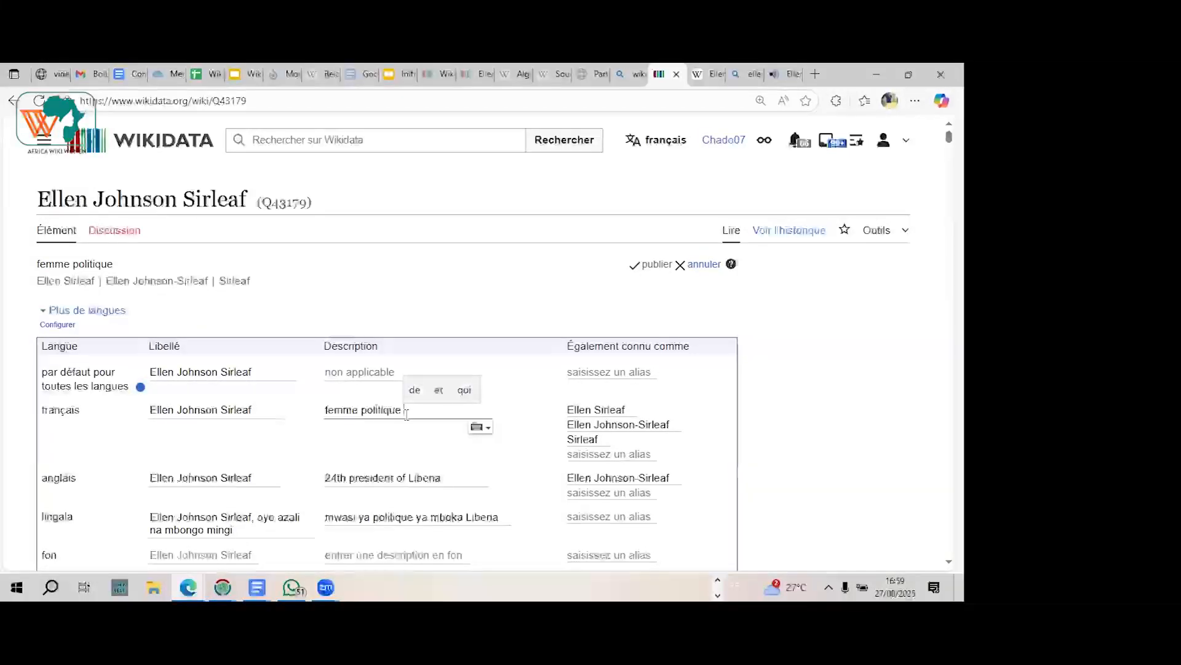
key(ctrl+v)
drag(406, 411, 507, 412)
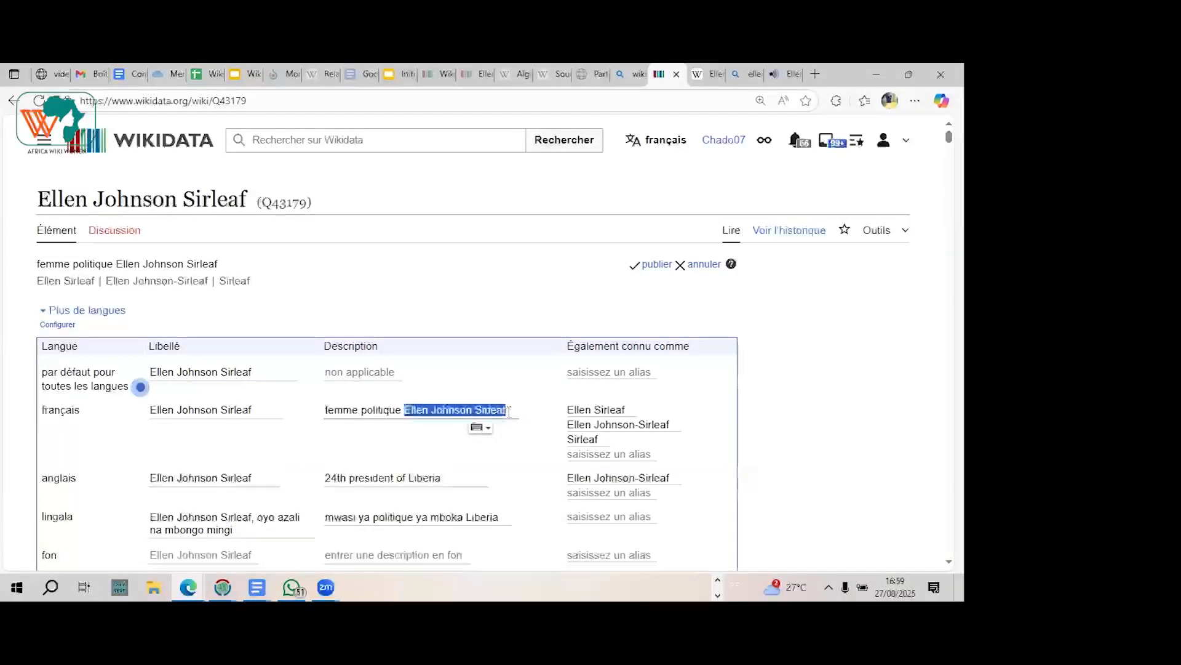
key(BackSpace)
text(libérienne)
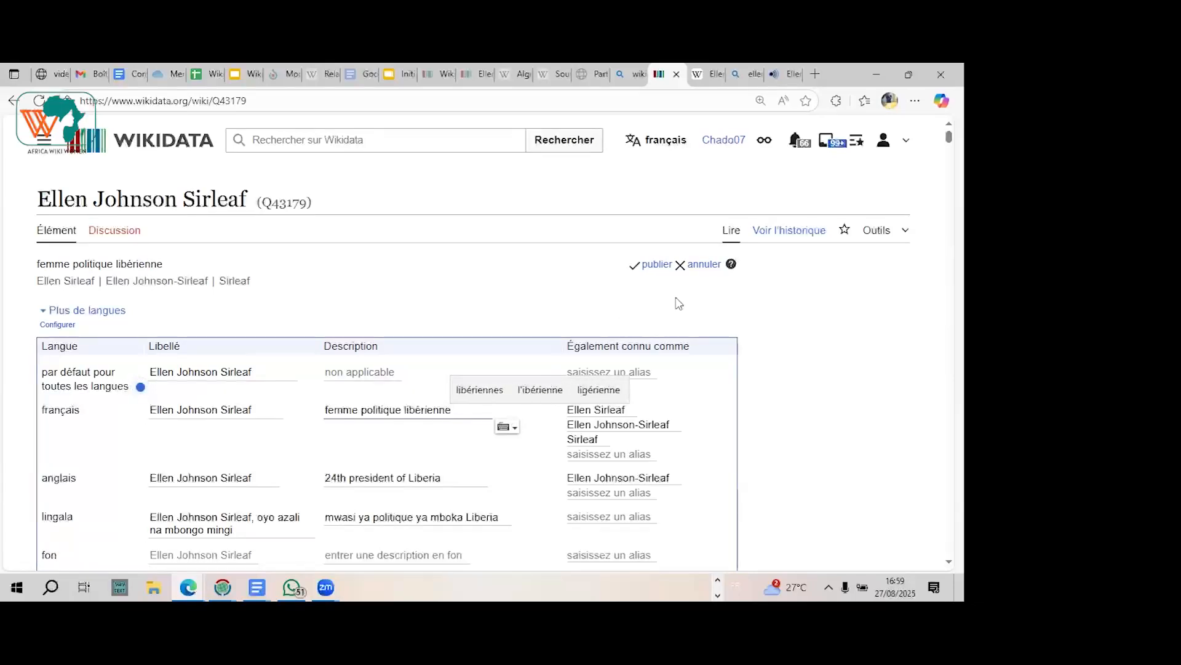
click(657, 265)
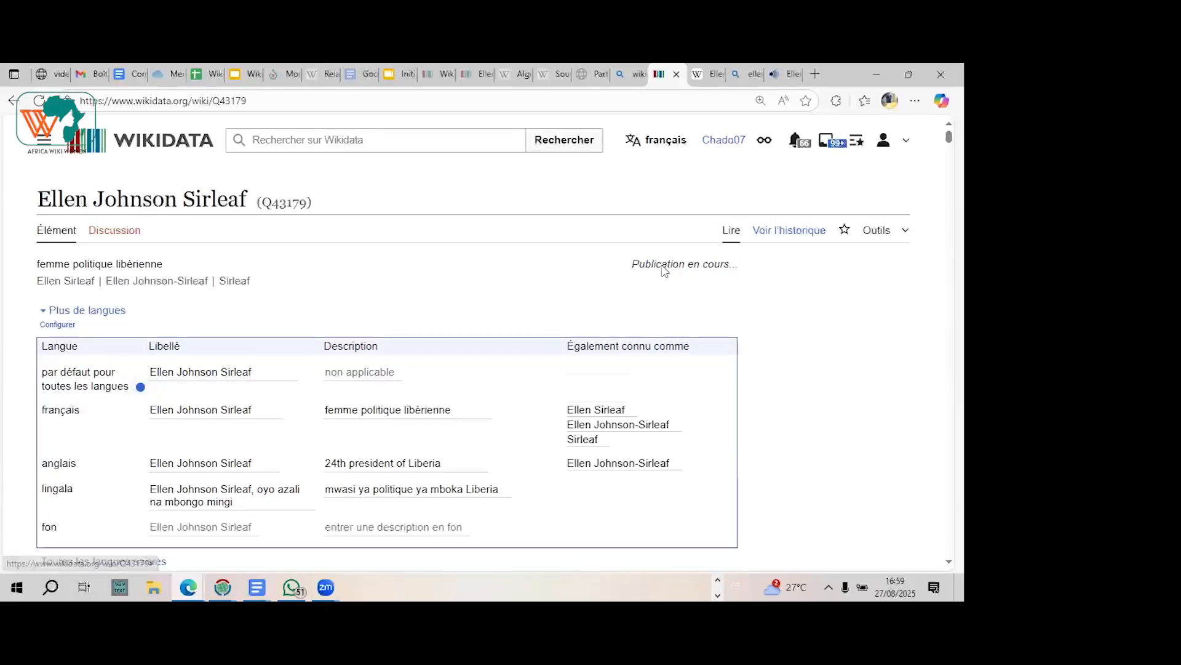
Step: Check the short description under the title of the French Wikipedia article against the republished Wikidata description
click(718, 73)
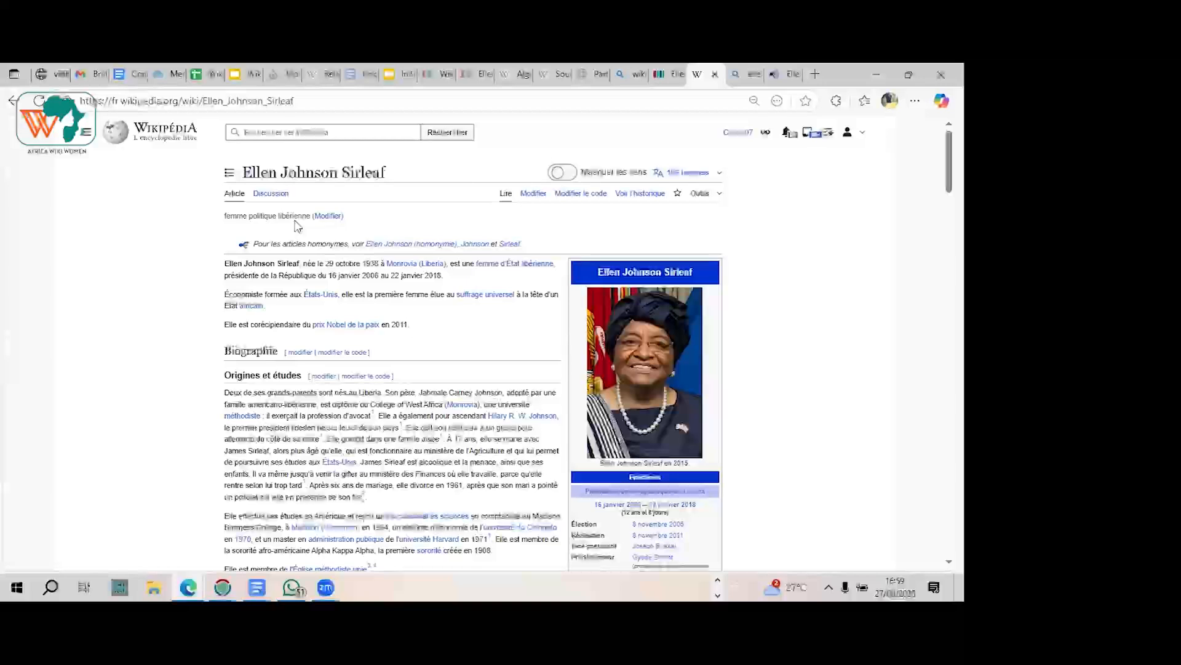
scroll(298, 225, up, 4)
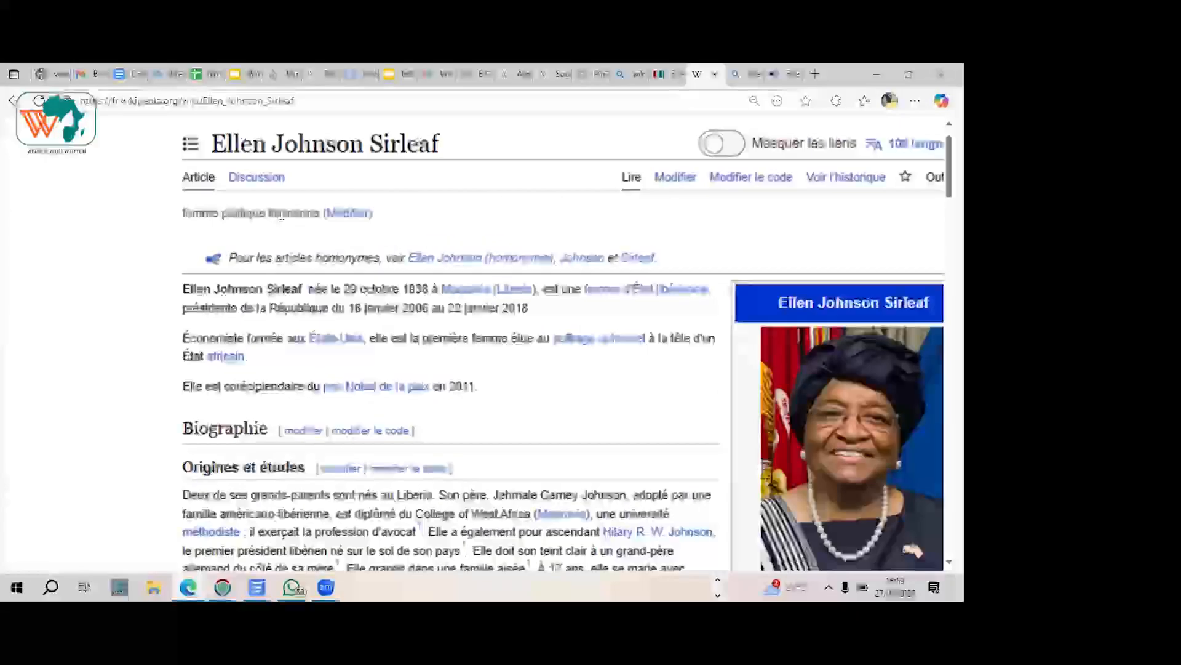
ctrl+scroll(282, 216, down, 4)
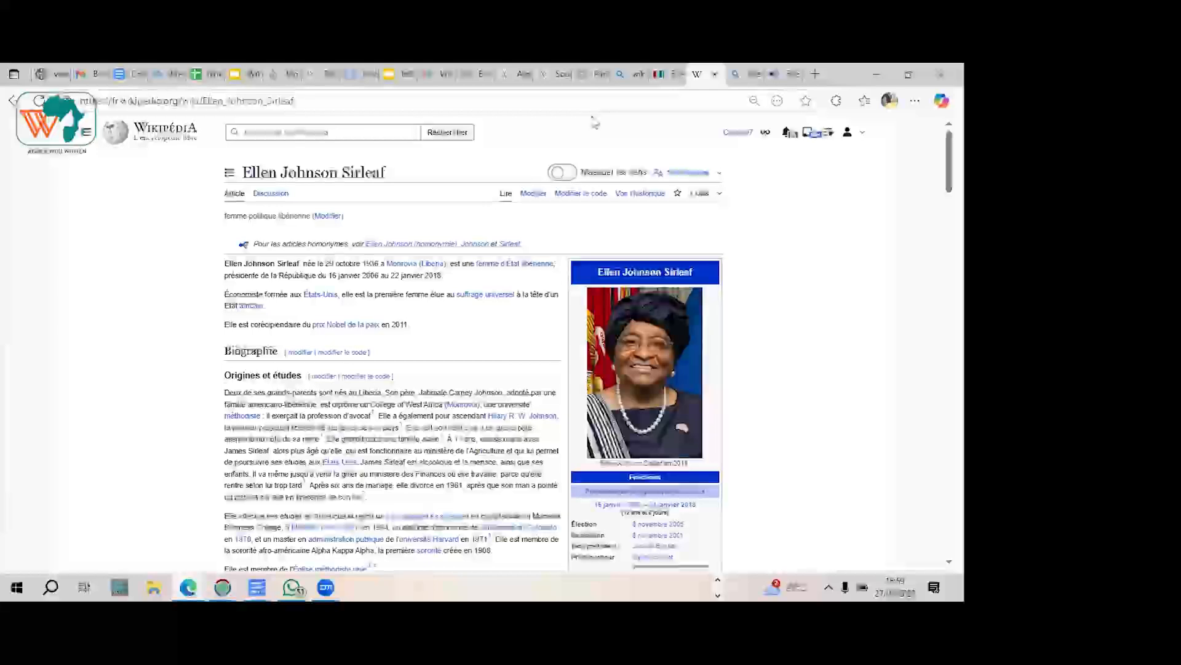
Step: Reload the French Wikiquote page and look up "Ellen Johnson Sirleaf" in its search again to check the suggestion's description
click(776, 74)
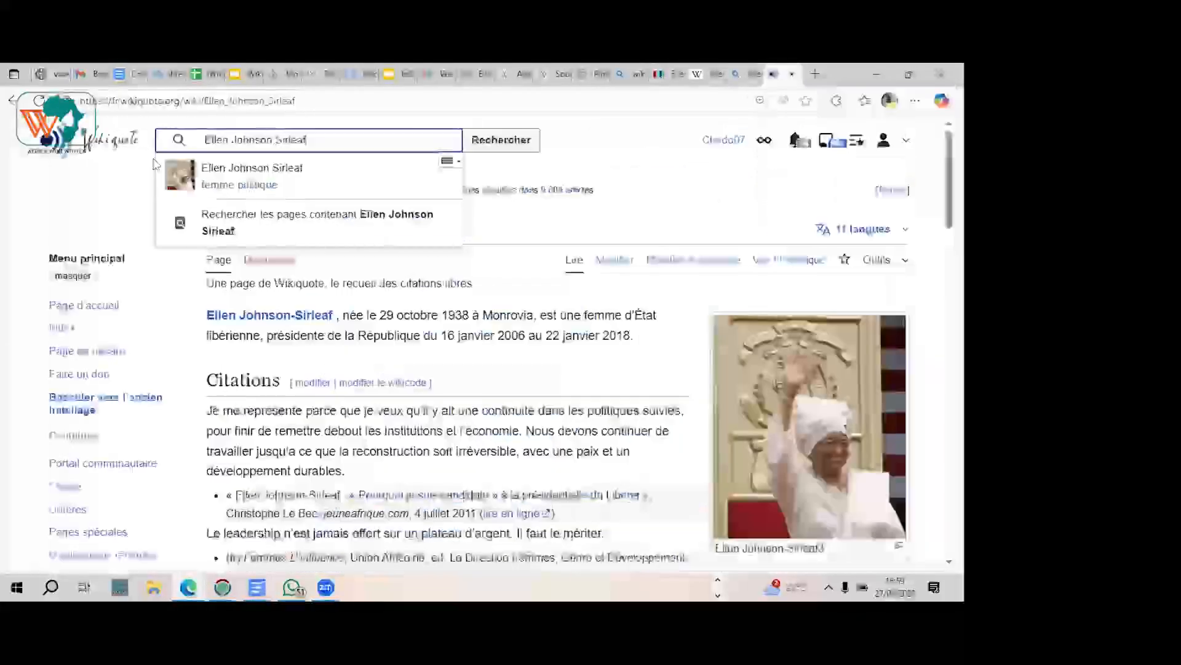
key(ctrl+a)
key(BackSpace)
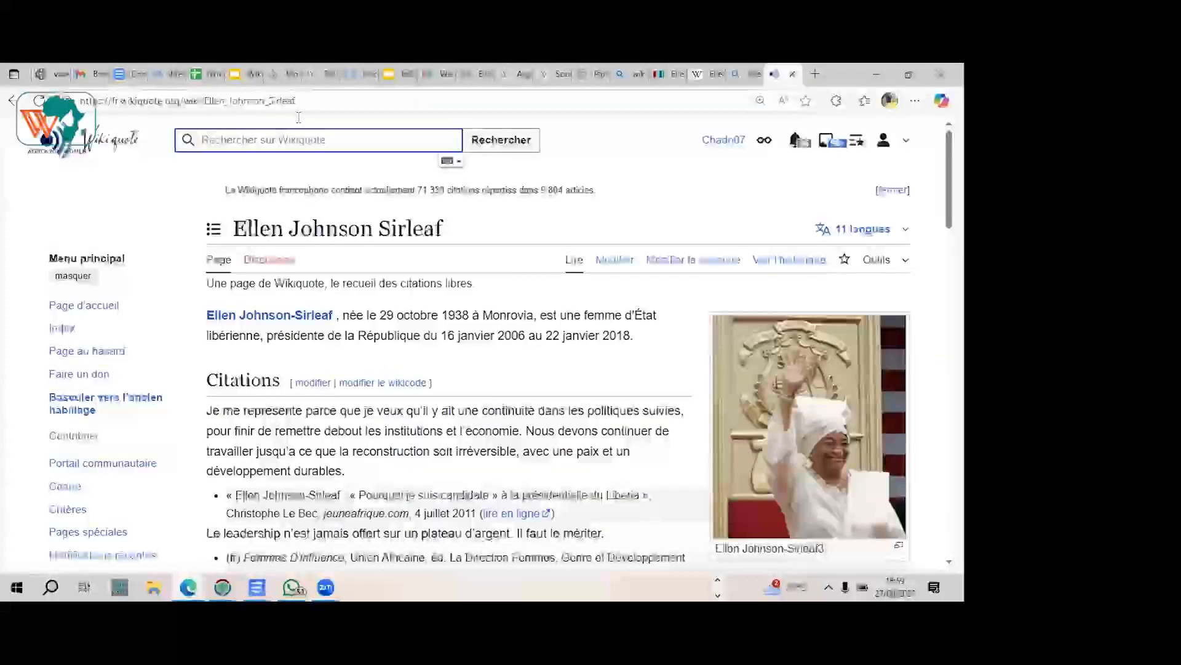
click(322, 105)
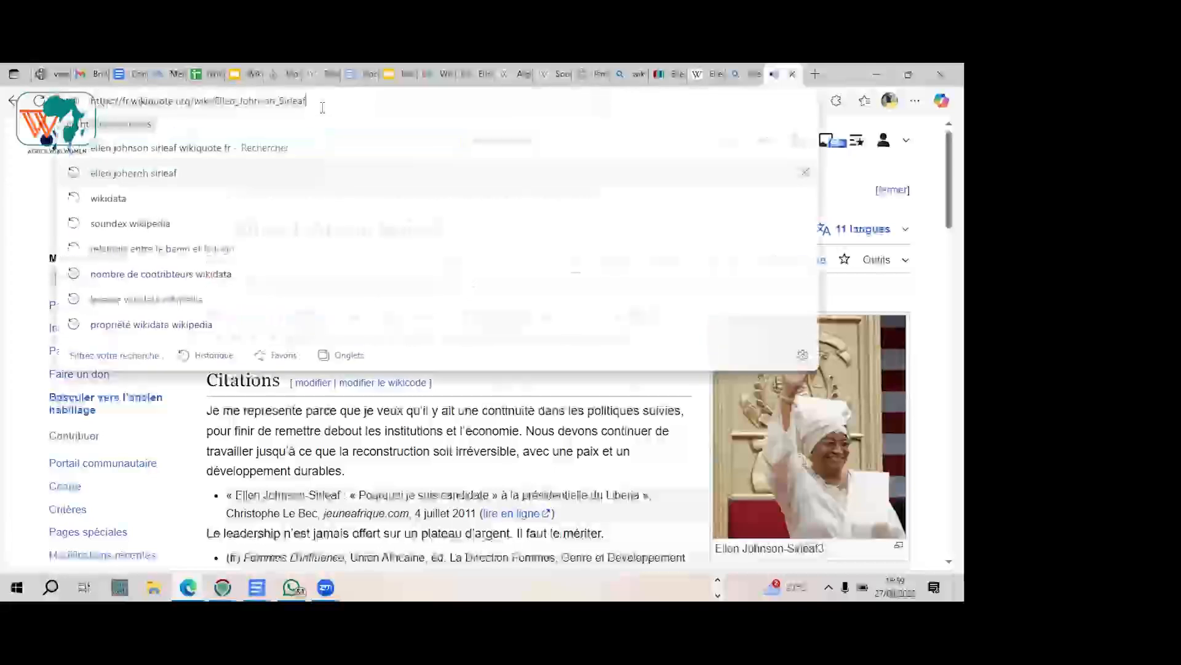
key(Return)
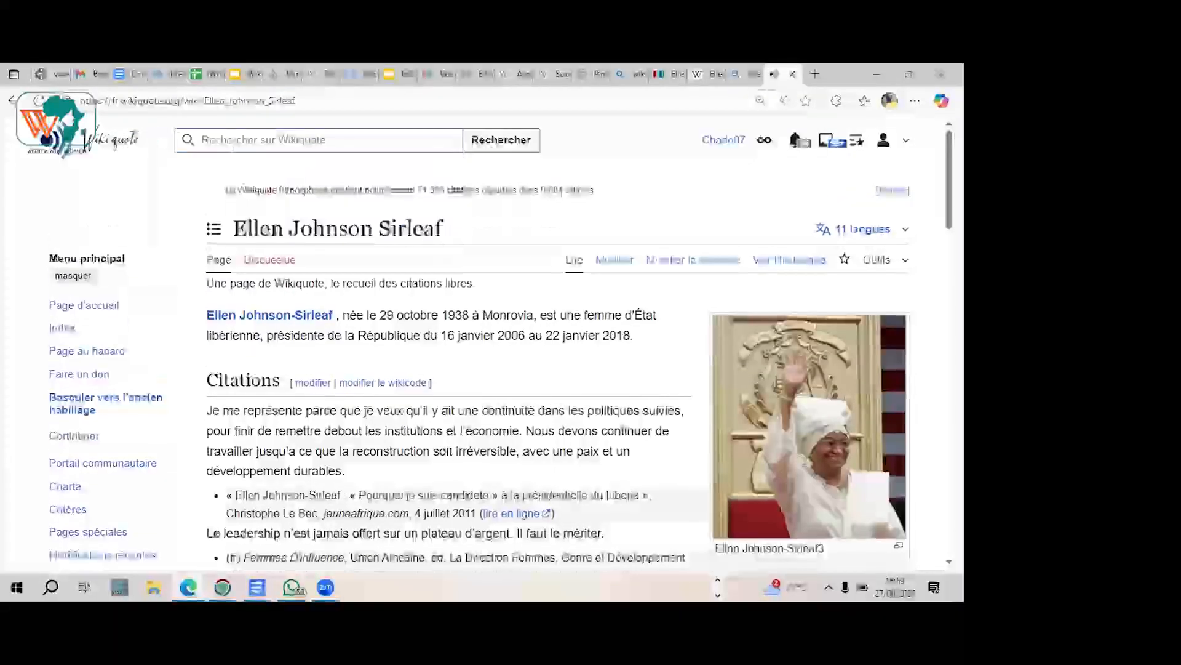
click(233, 146)
key(ctrl+v)
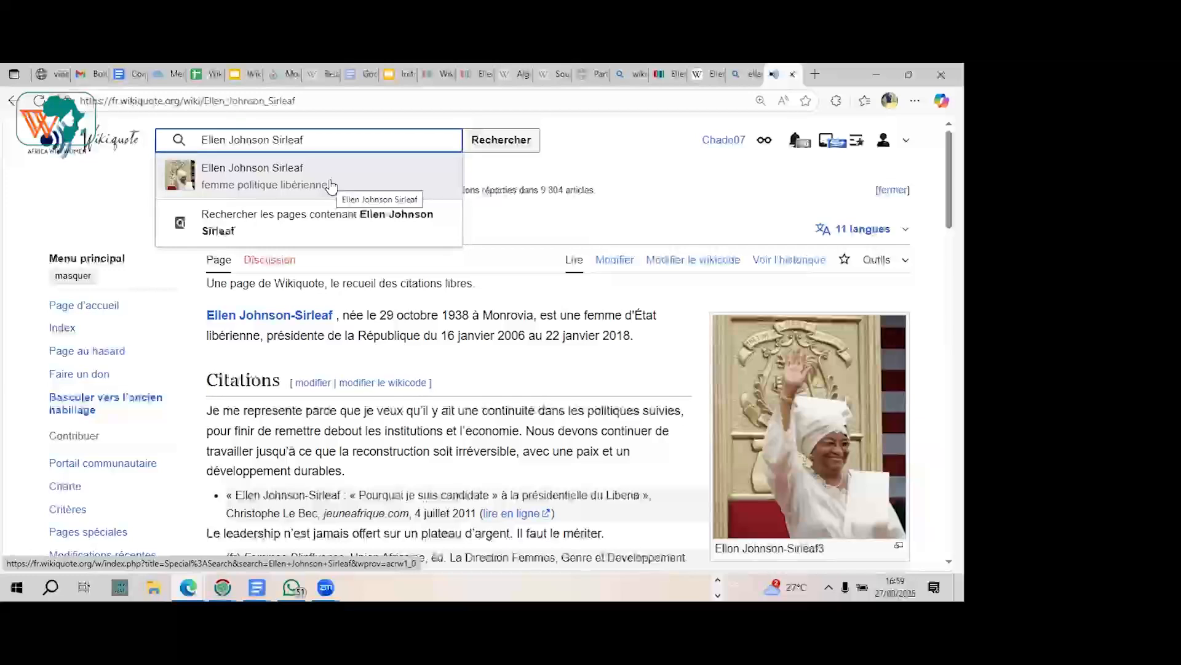
Step: Revisit the Wikidata item and the "Les projets Wikimédia" slide, and return to the French Wikipedia article
click(672, 73)
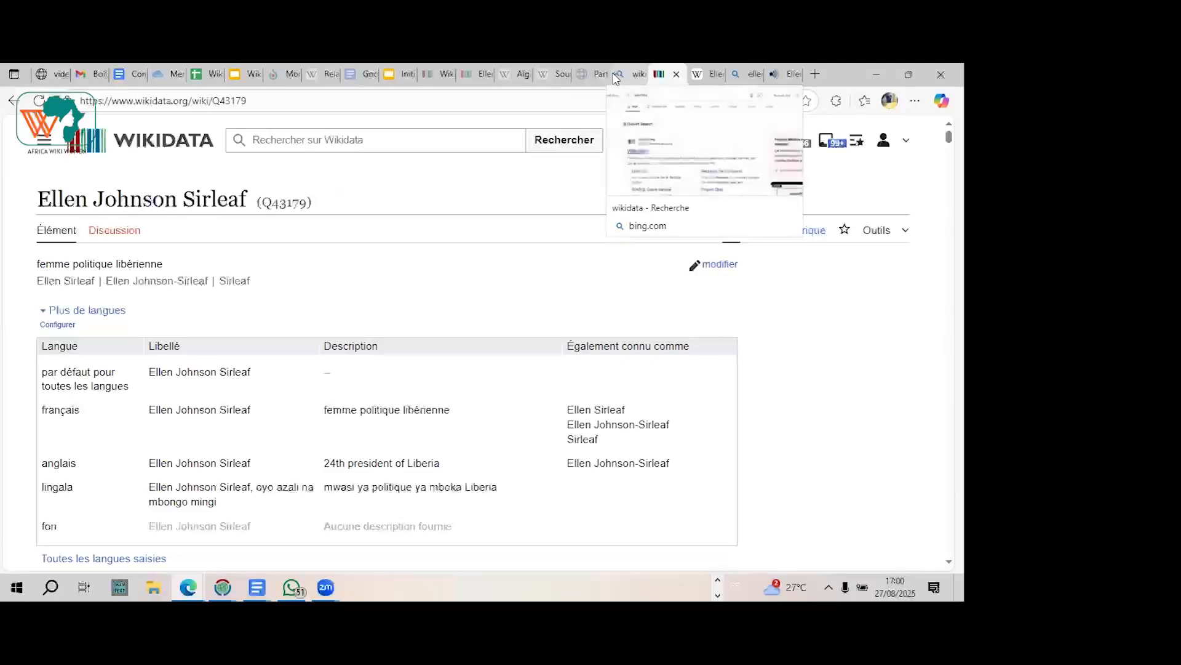
click(388, 75)
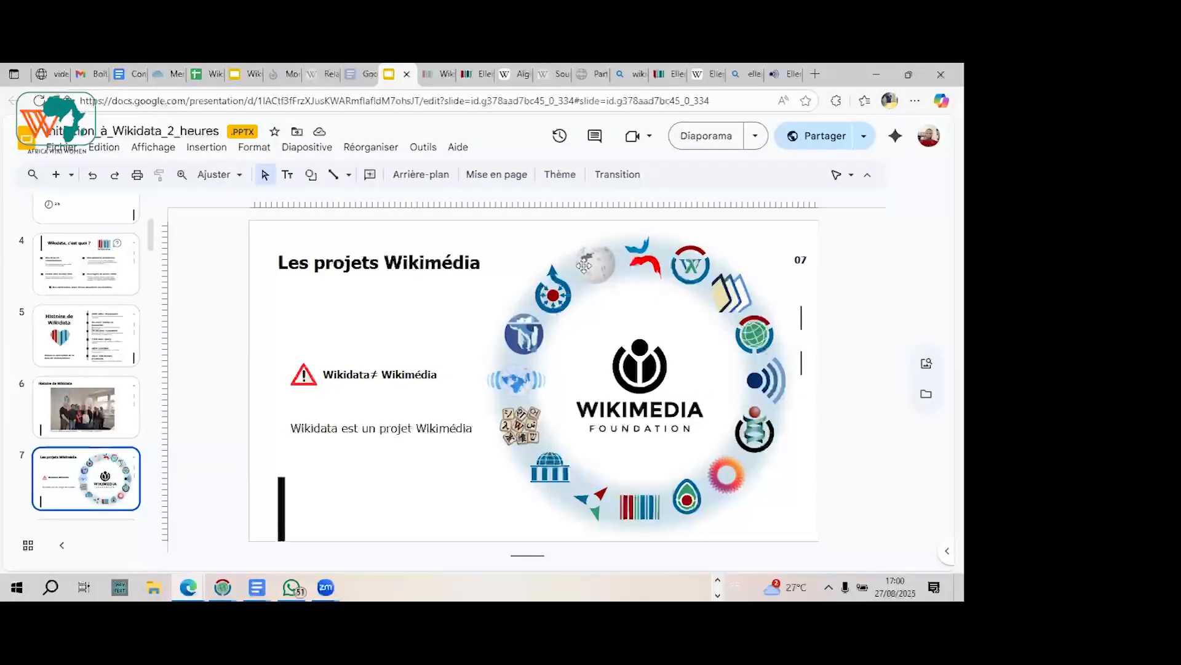
click(705, 74)
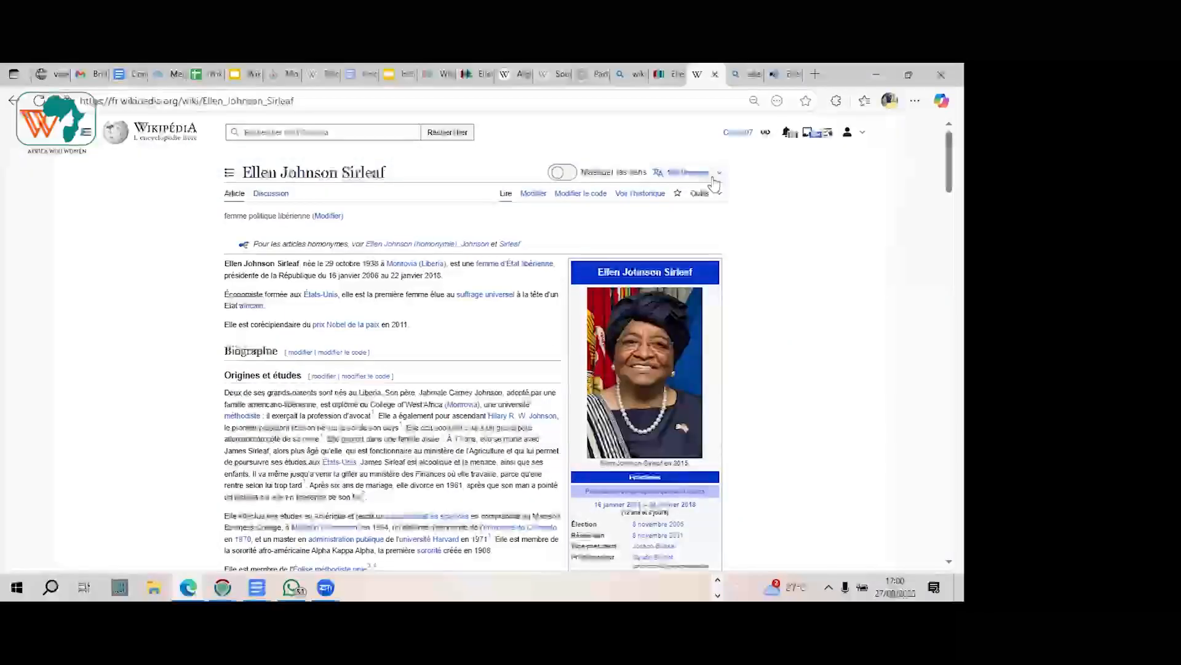
Step: Review the Ellen Johnson Sirleaf Wikidata item from its statements and identifiers down to the linked Wikipedia, Wikinews and Wikiquote pages
click(667, 75)
scroll(742, 296, down, 15)
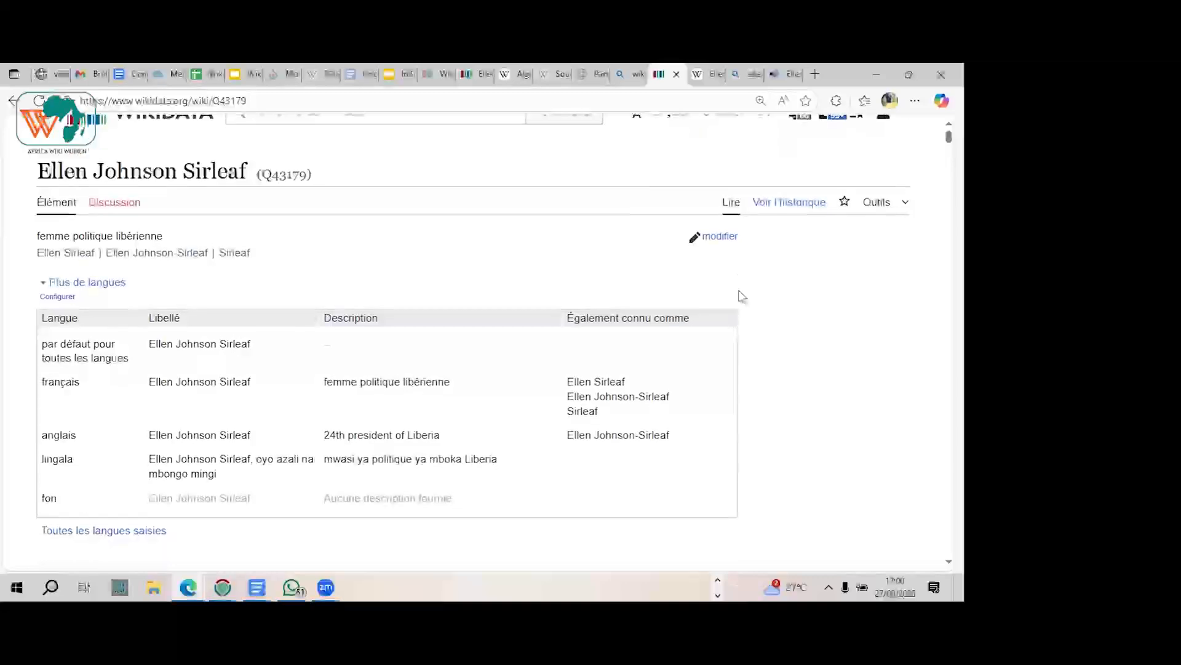
scroll(742, 296, down, 12)
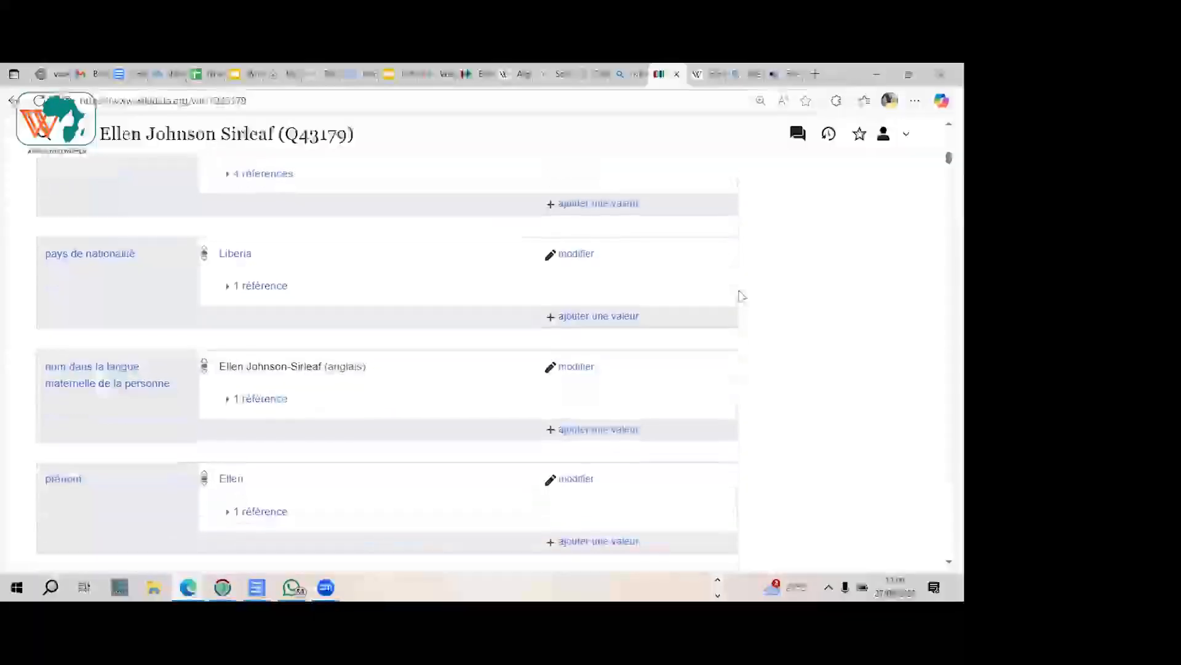
scroll(742, 296, down, 15)
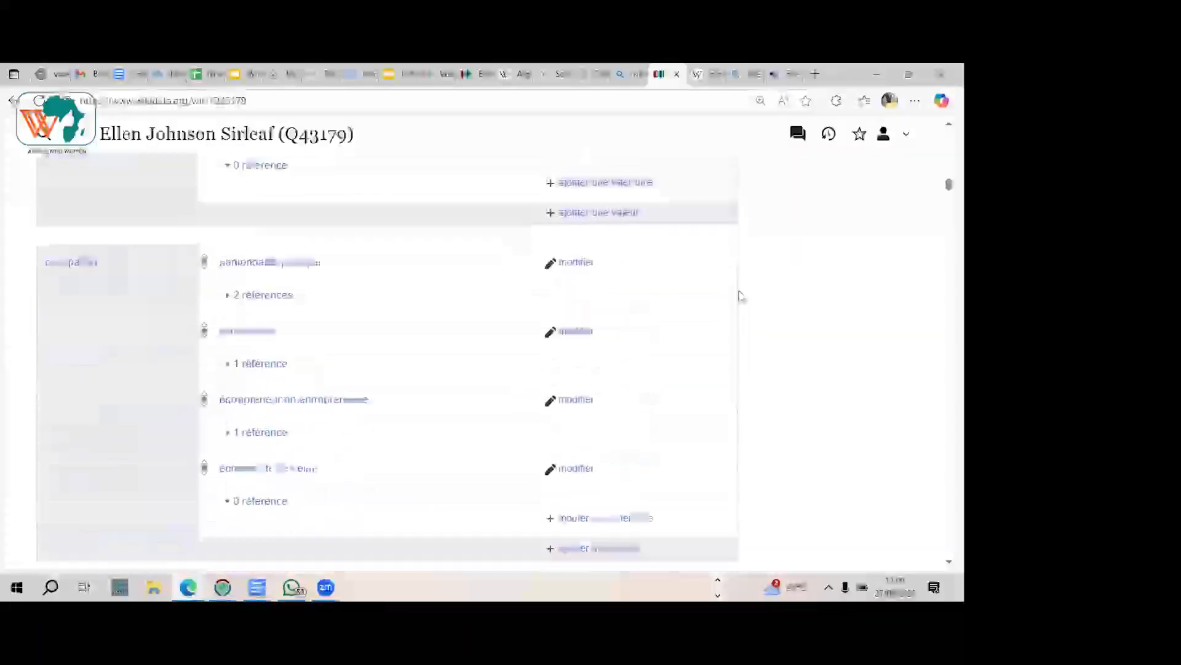
scroll(742, 296, down, 12)
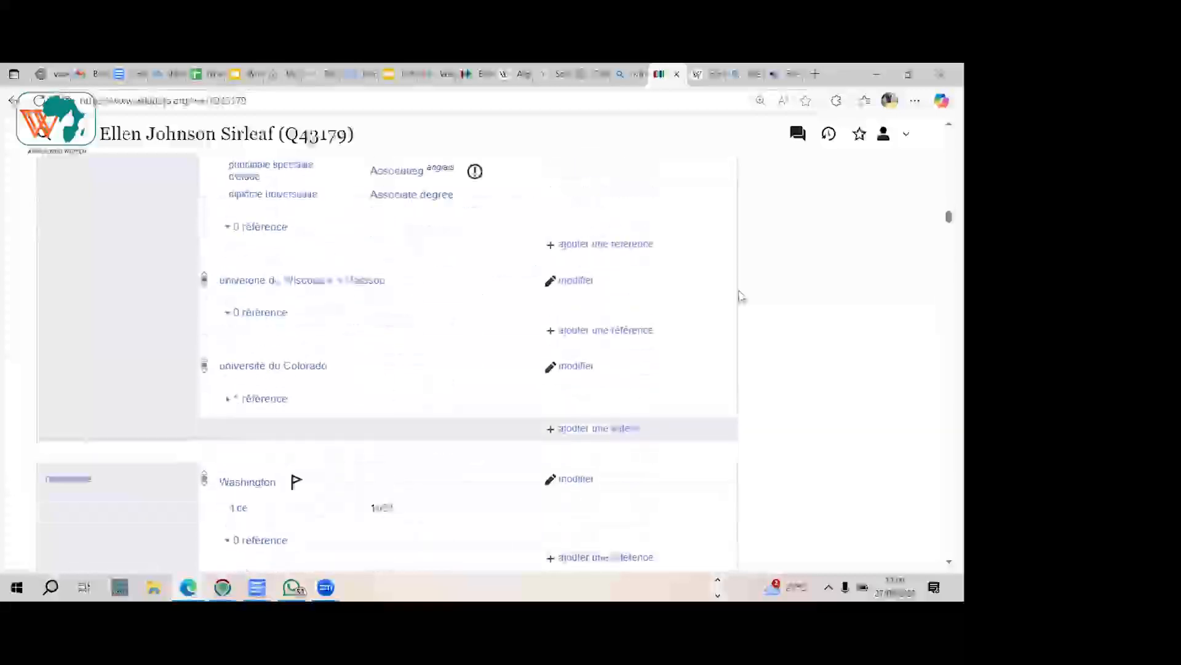
scroll(741, 296, down, 15)
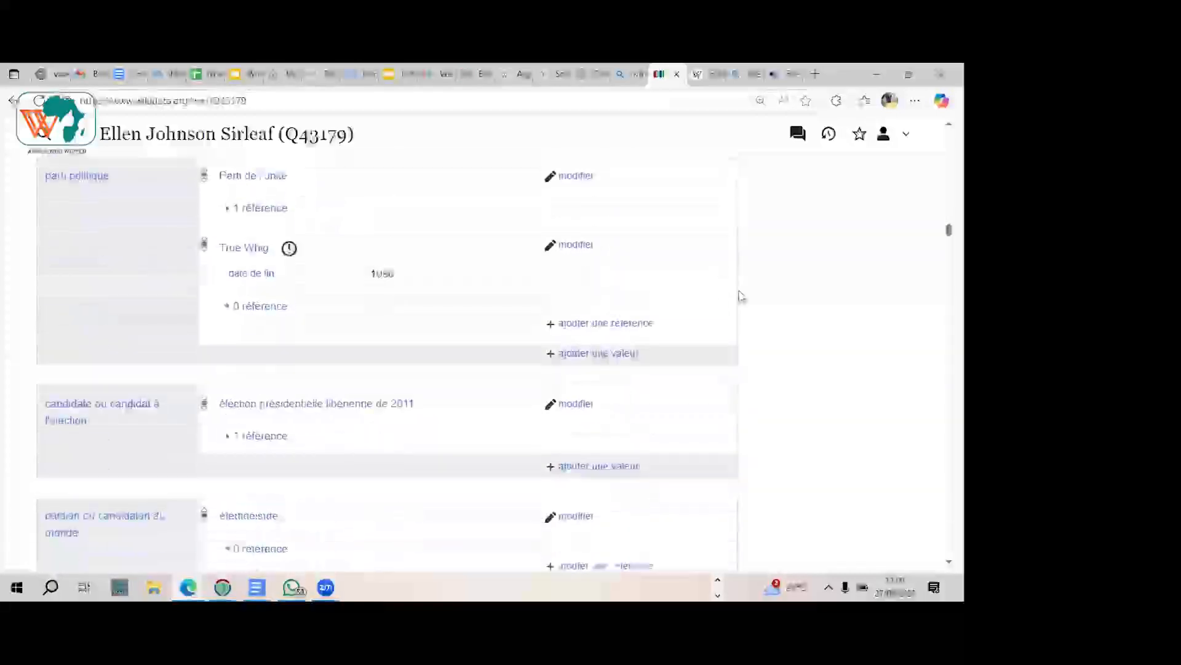
scroll(742, 296, down, 8)
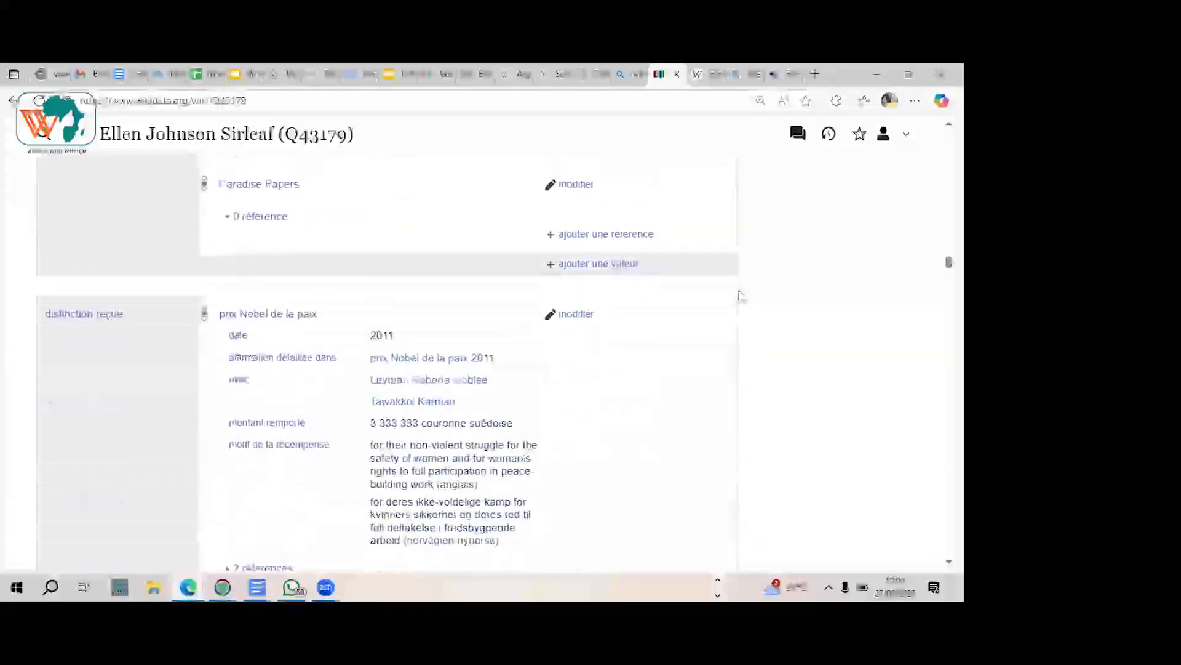
scroll(741, 295, down, 10)
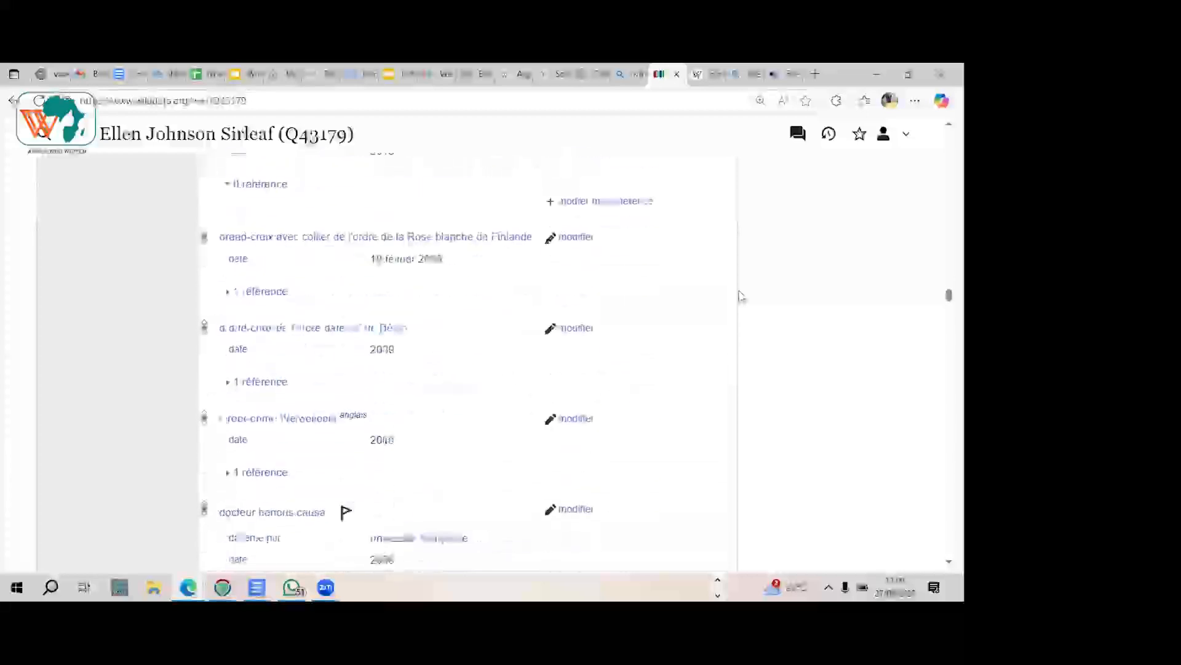
scroll(742, 296, down, 15)
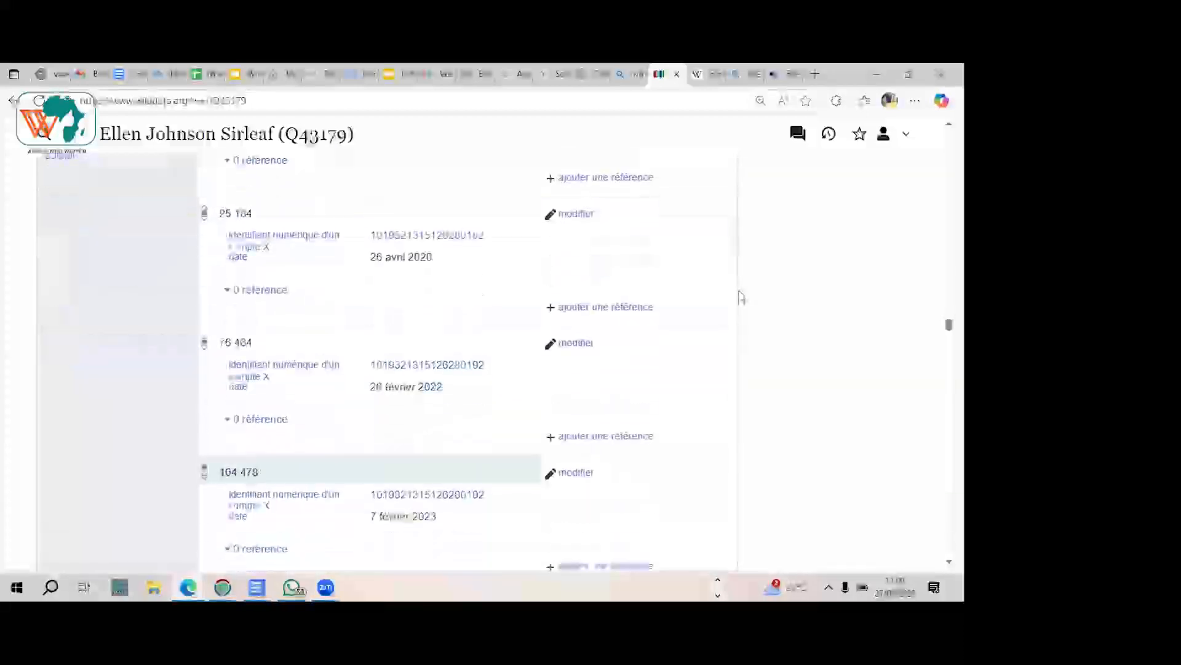
scroll(741, 296, down, 15)
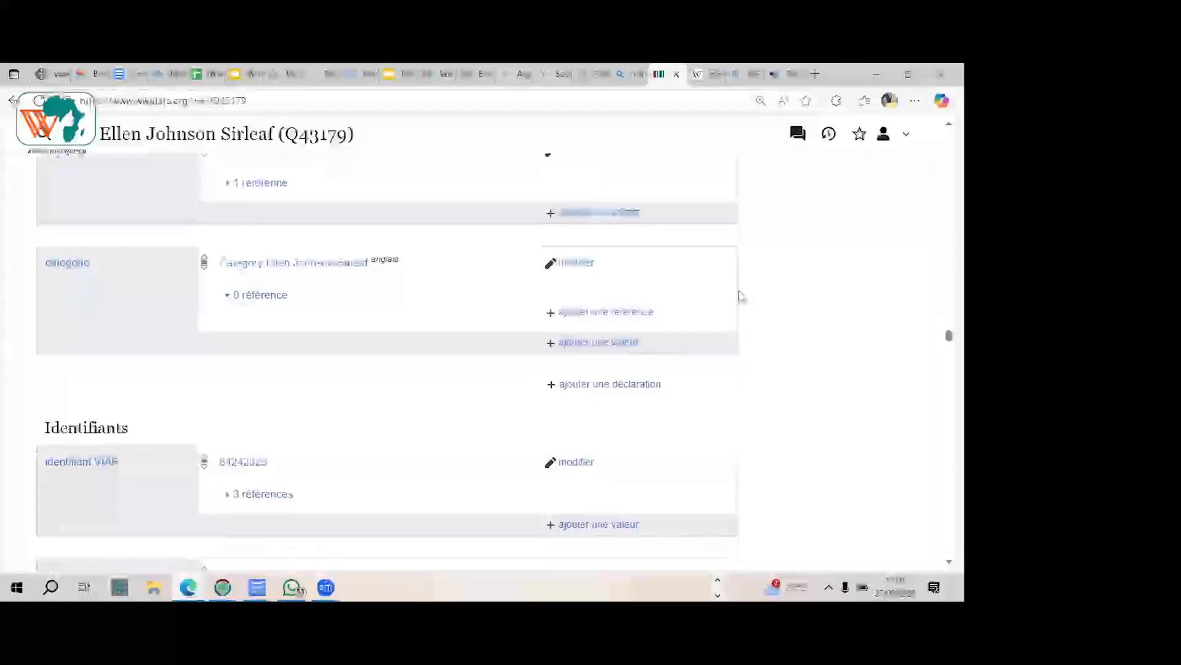
scroll(741, 296, down, 15)
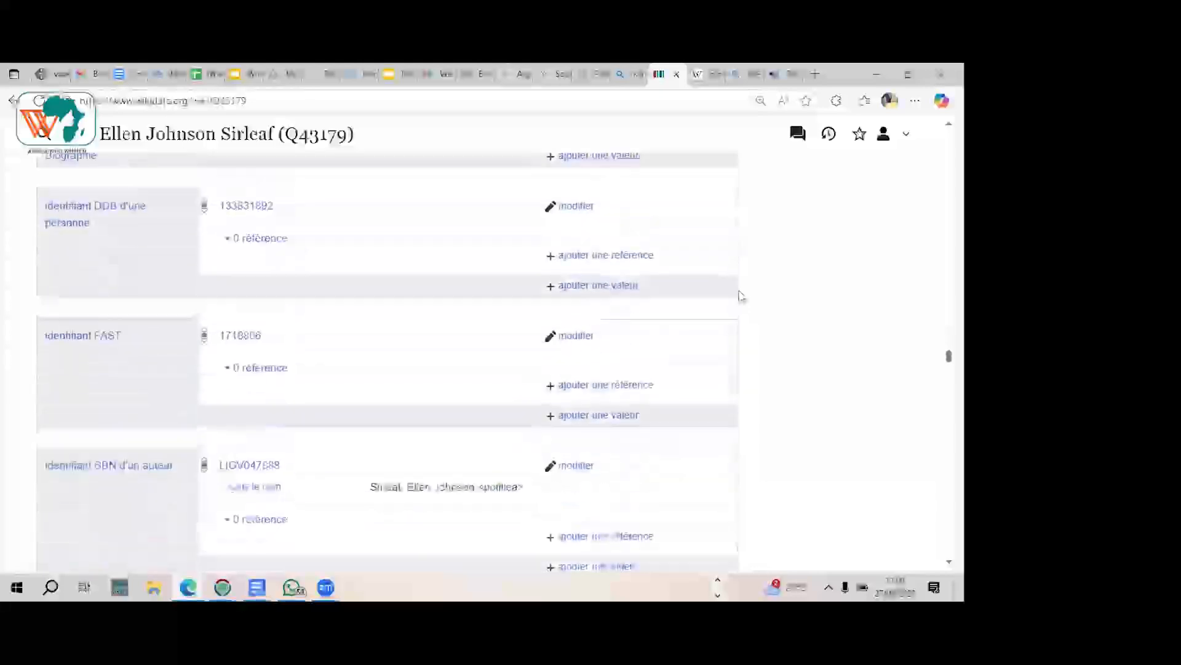
scroll(741, 296, down, 2)
scroll(740, 295, down, 10)
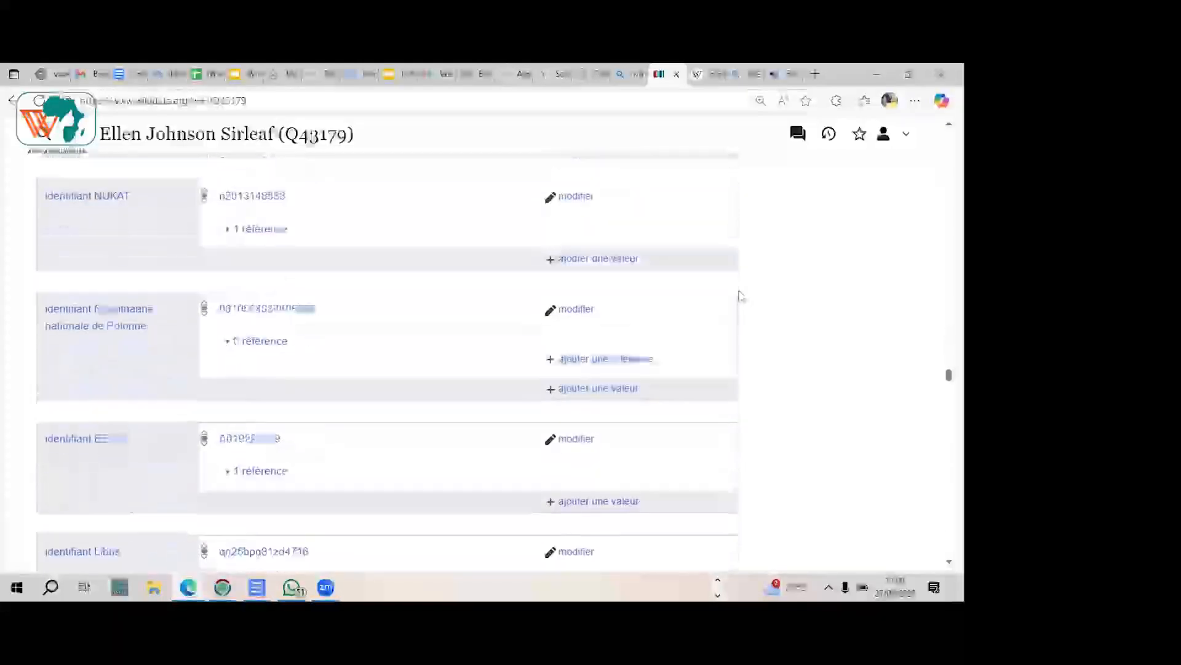
scroll(741, 295, down, 10)
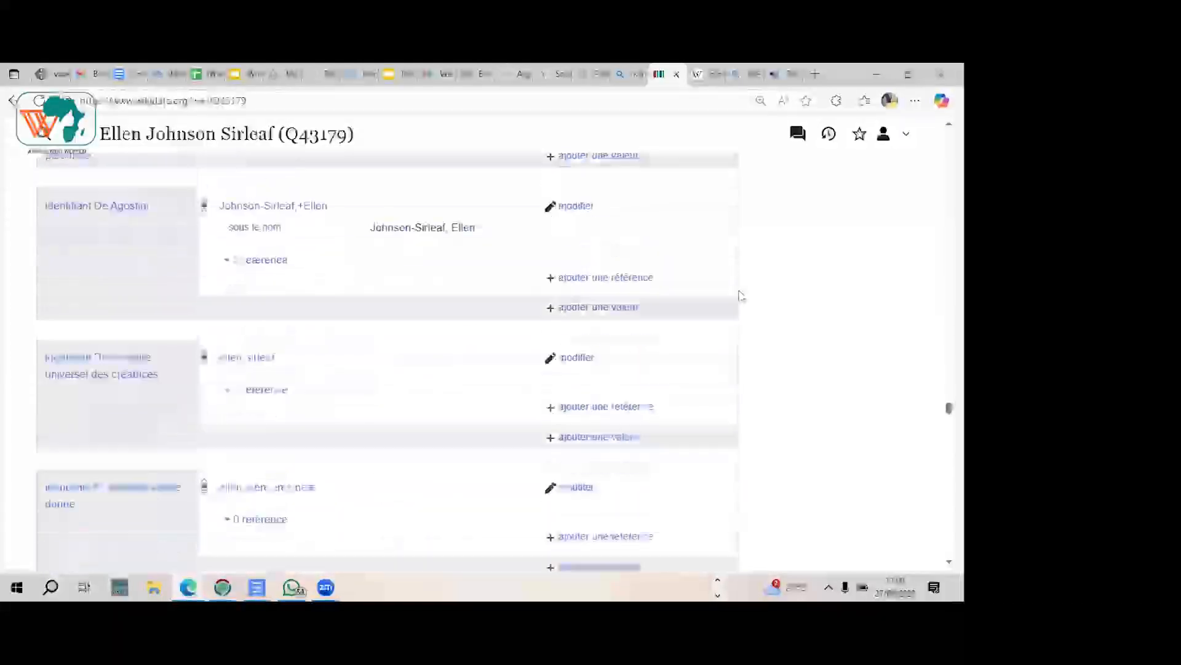
scroll(740, 295, down, 10)
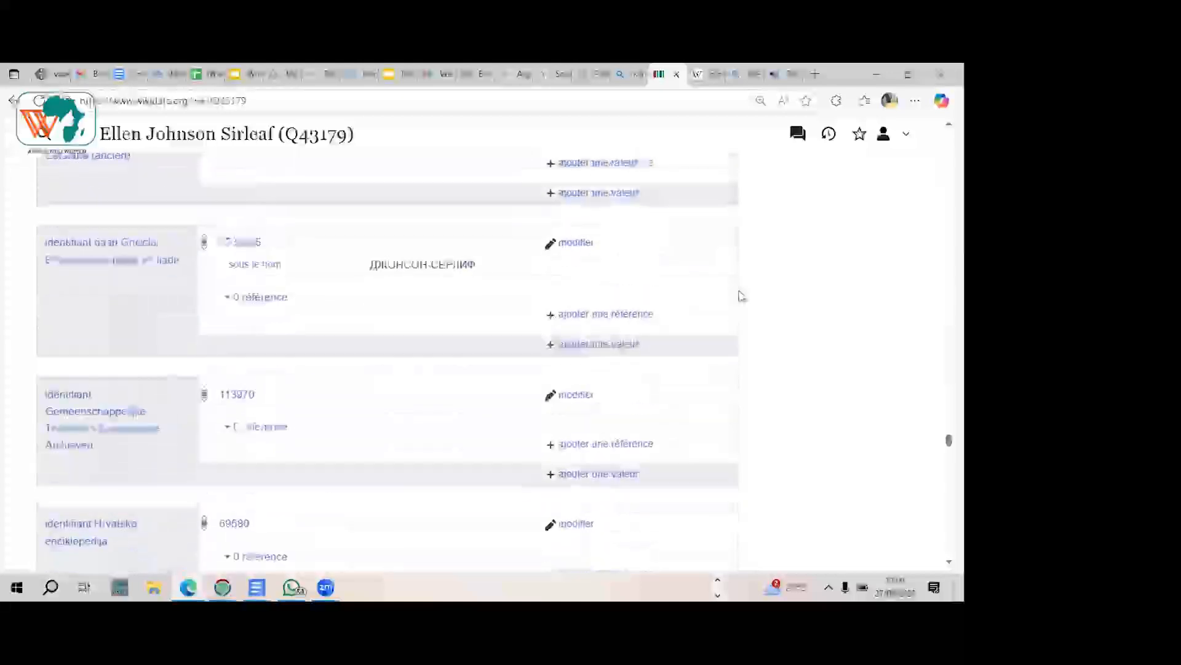
scroll(740, 295, down, 10)
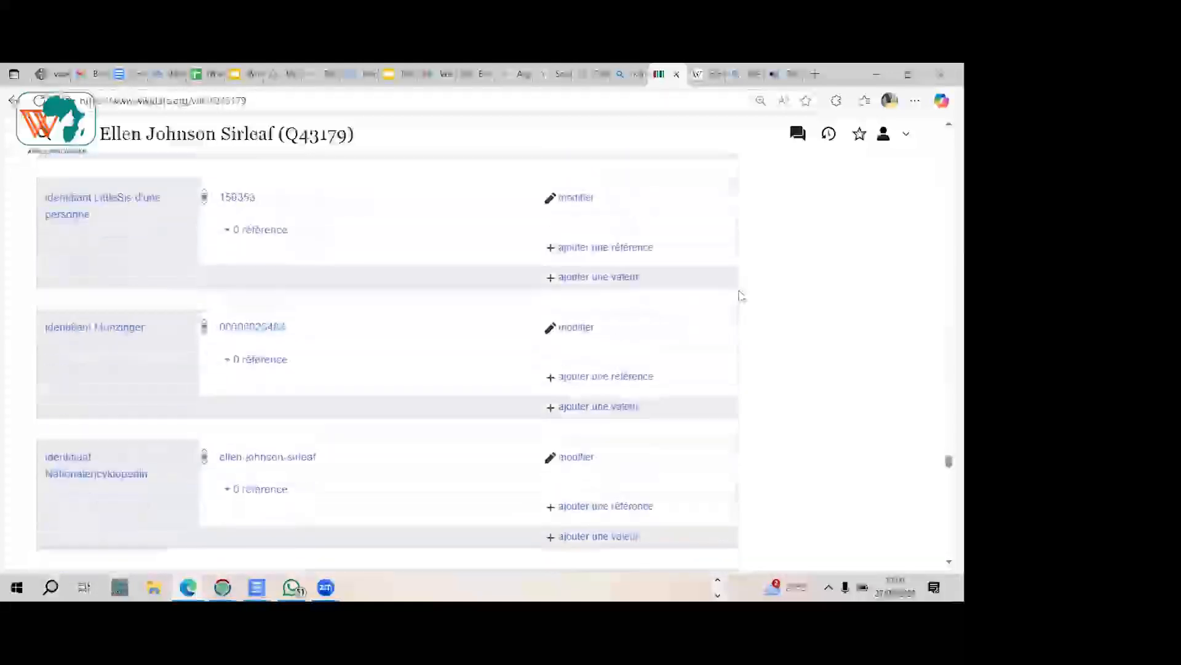
scroll(740, 295, down, 10)
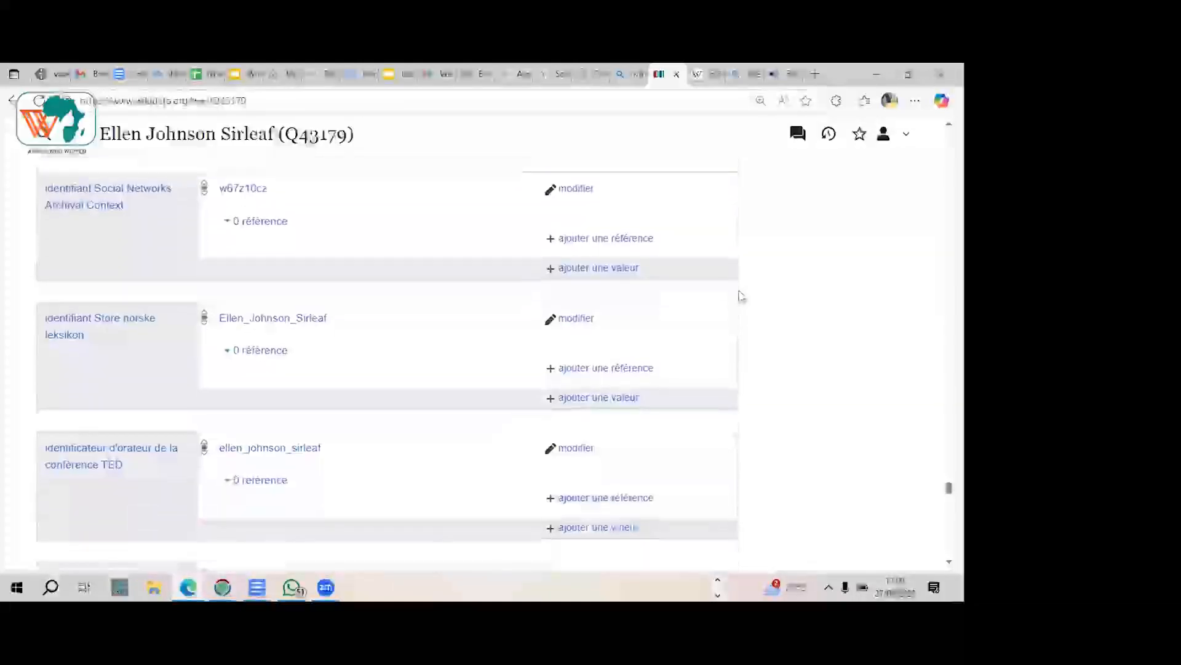
scroll(740, 295, down, 10)
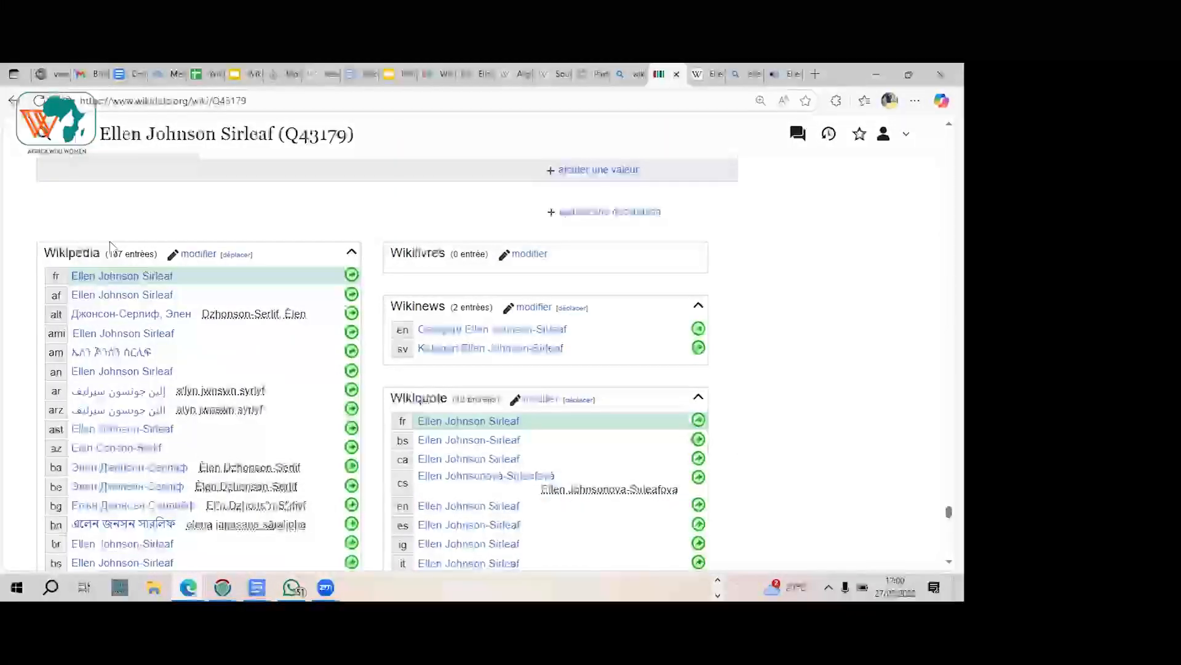
scroll(112, 248, down, 1)
scroll(112, 247, up, 1)
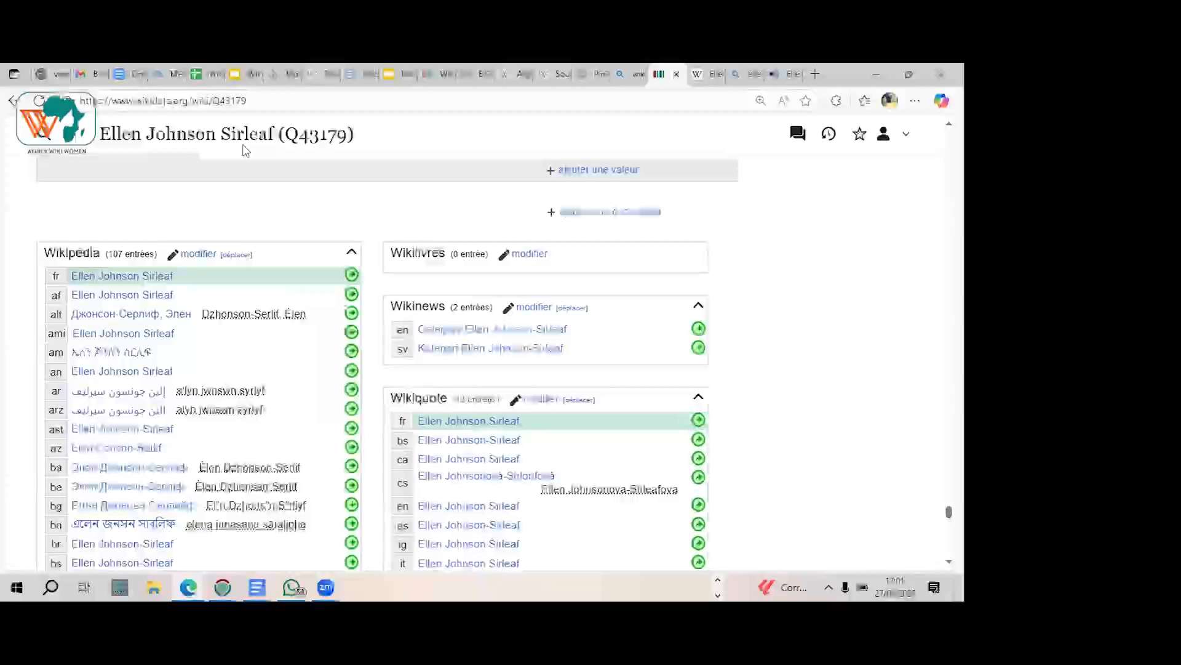
scroll(246, 151, up, 10)
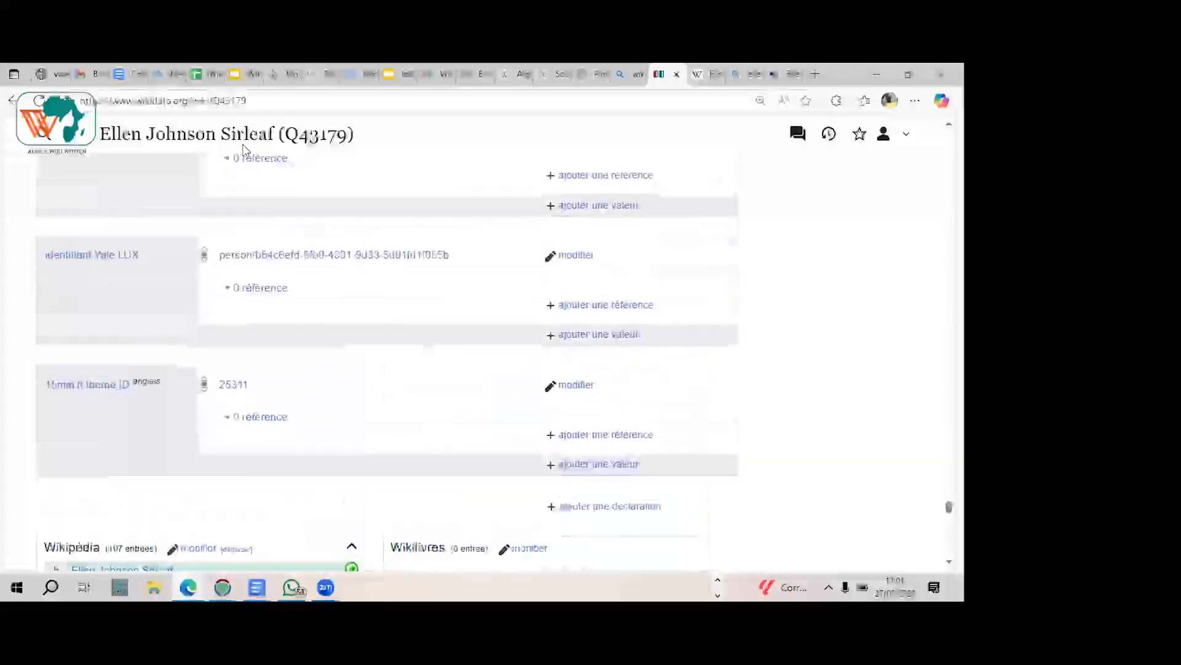
Step: Return to the multilingual labels and descriptions of the Wikidata item and review its first statements down to the image and signature
scroll(246, 151, up, 10)
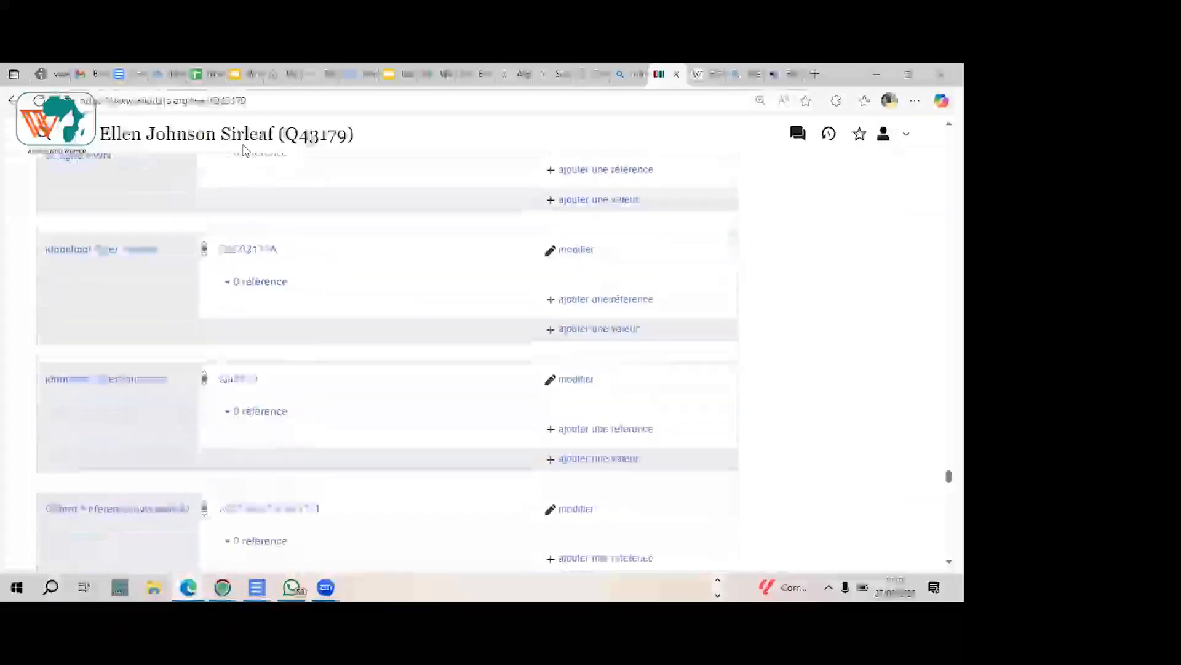
scroll(246, 150, up, 1)
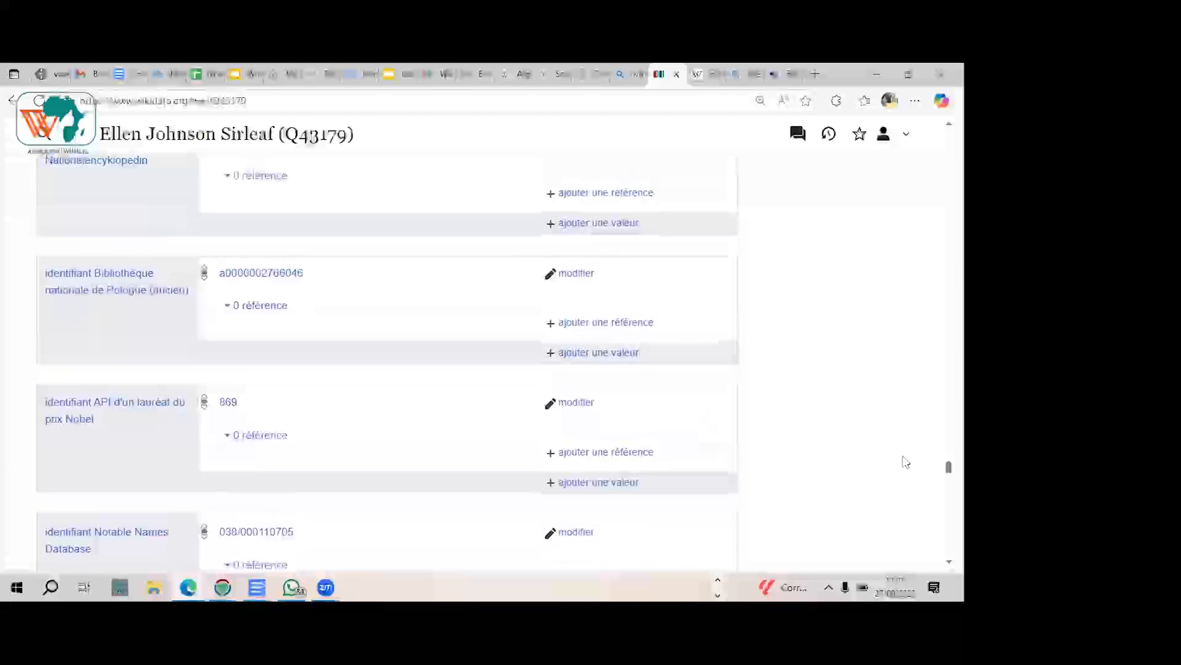
scroll(386, 360, up, 20)
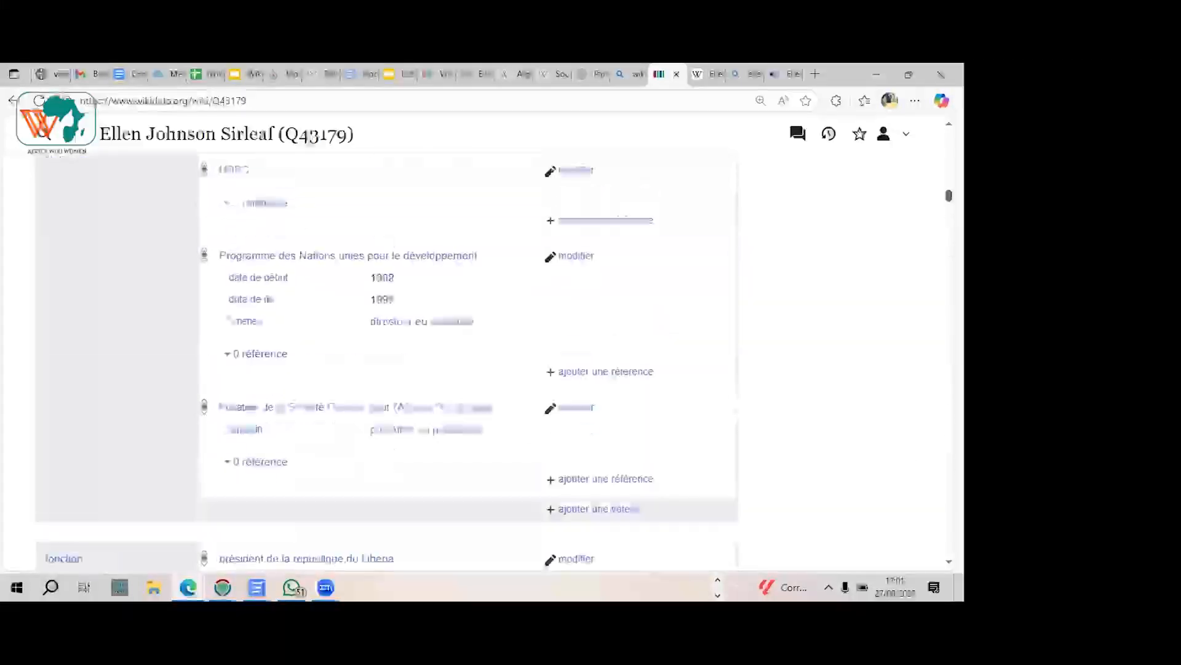
scroll(132, 189, up, 15)
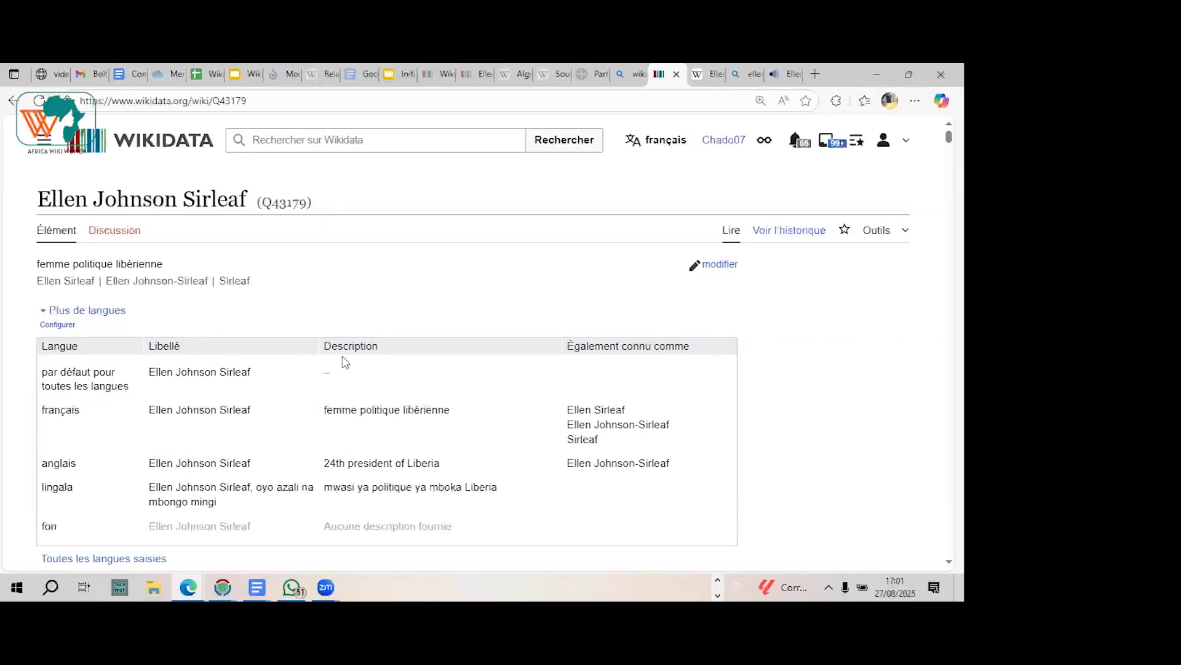
scroll(106, 389, down, 1)
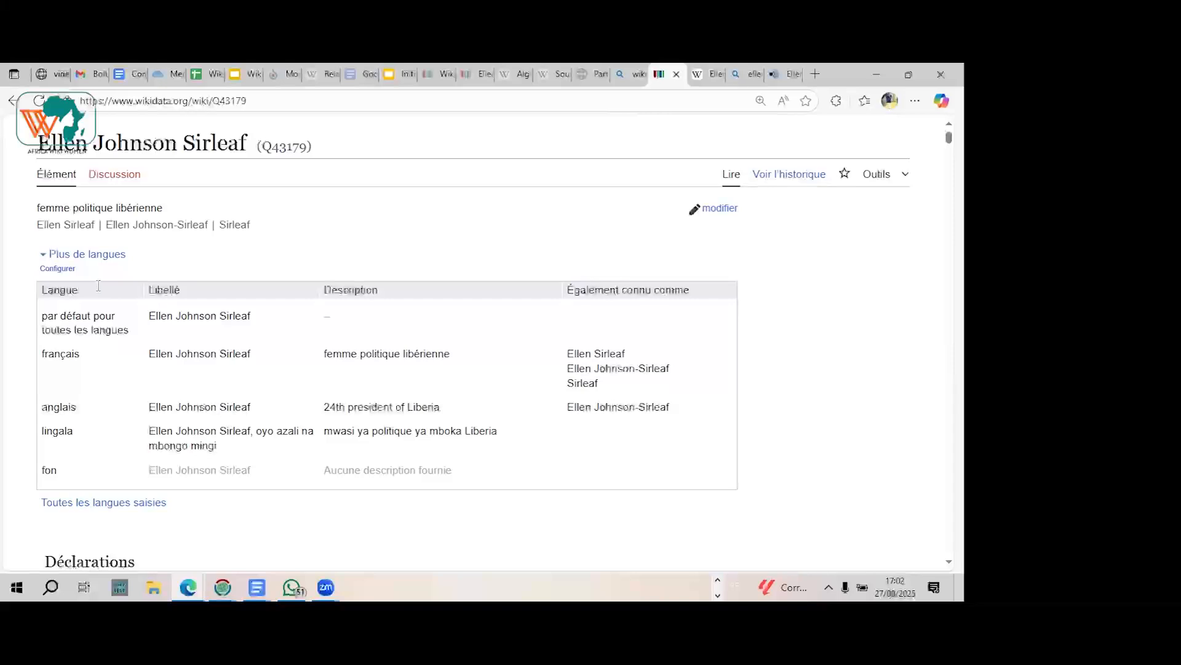
scroll(221, 471, down, 1)
scroll(221, 471, down, 5)
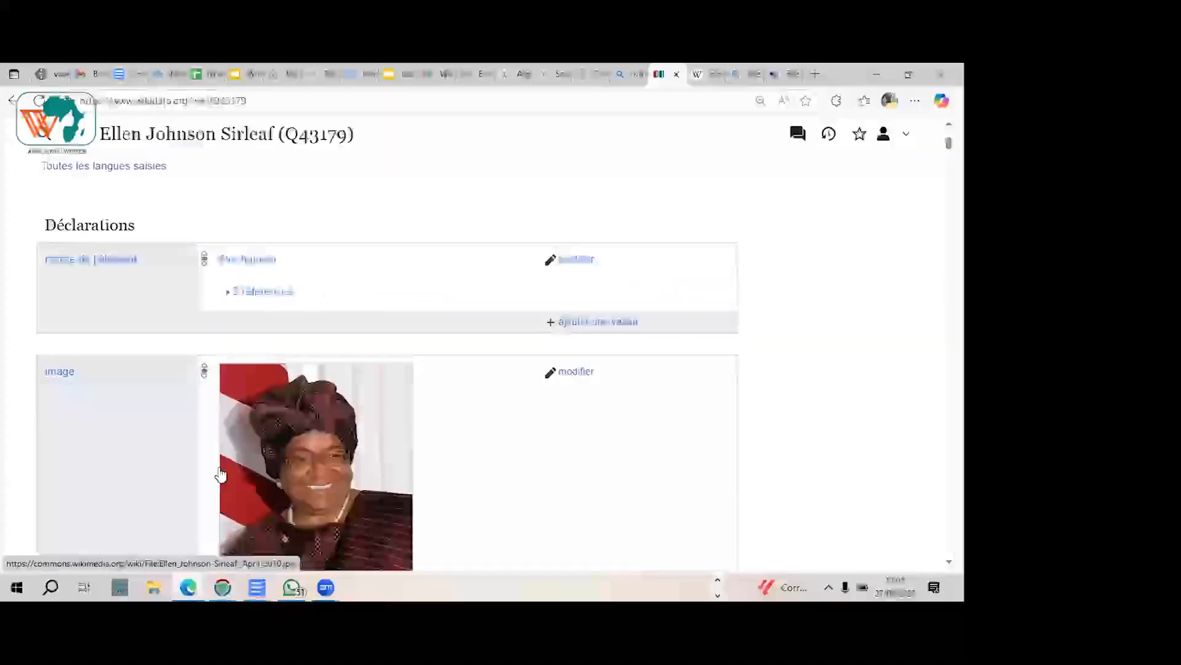
scroll(219, 475, down, 3)
scroll(219, 474, down, 3)
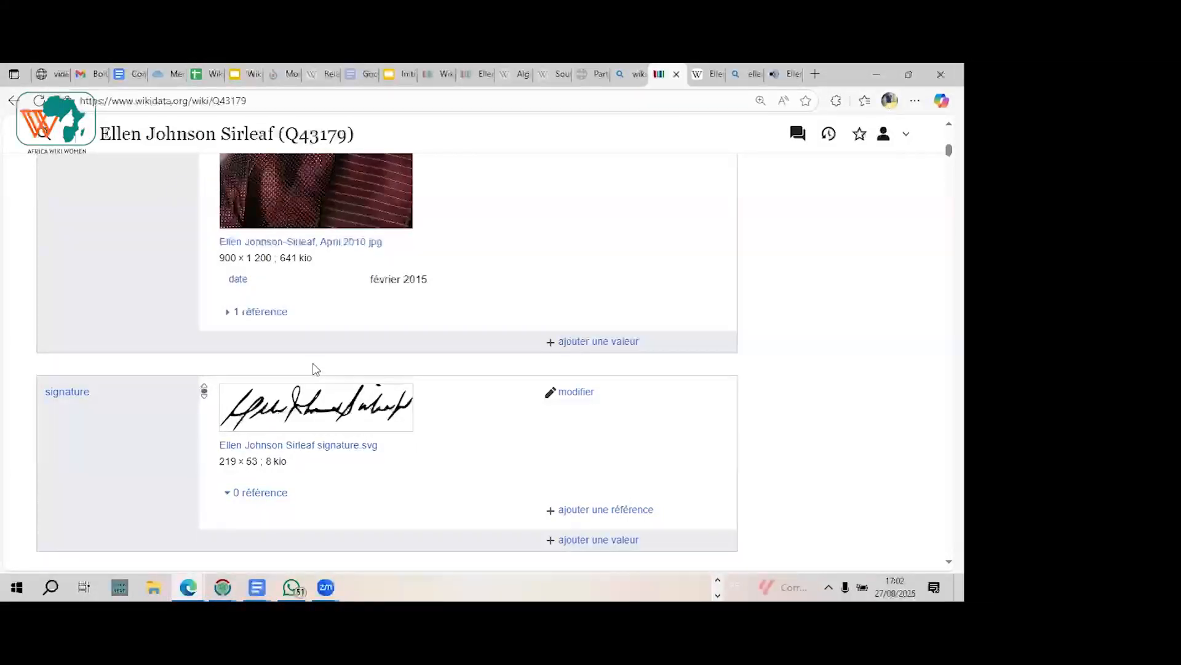
Step: Compare the French Wikipedia article's infobox with the Wikidata item's image statement, and return to the item's labels and descriptions
click(709, 80)
scroll(700, 354, down, 3)
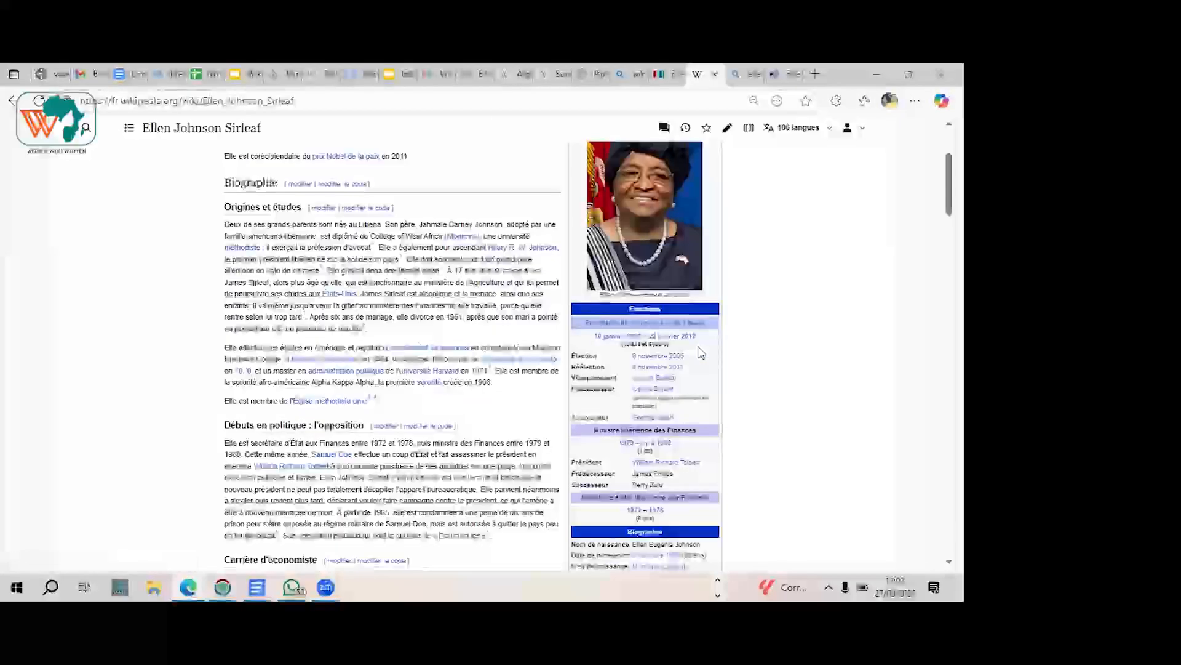
scroll(700, 353, up, 1)
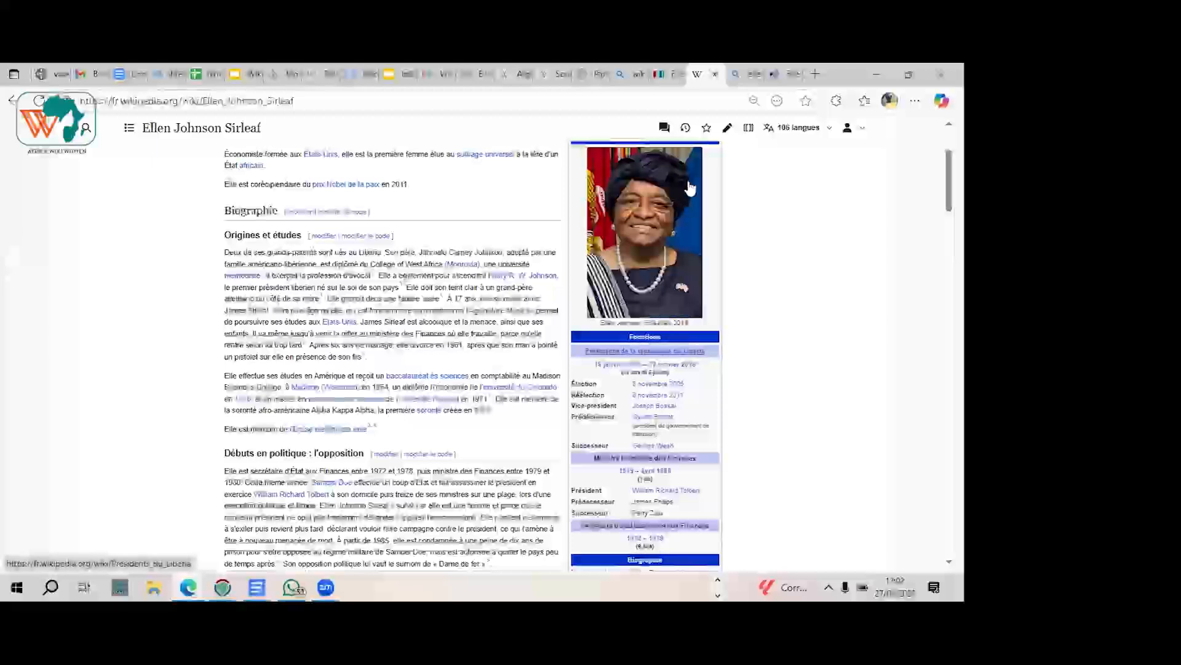
click(662, 75)
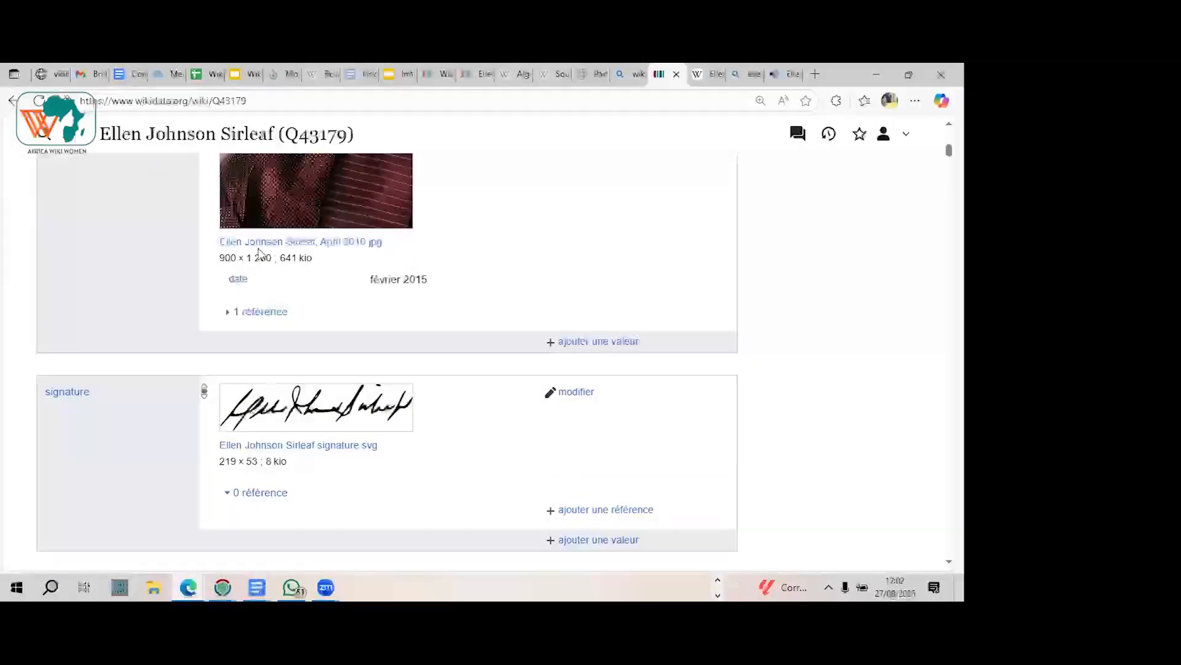
scroll(396, 263, up, 15)
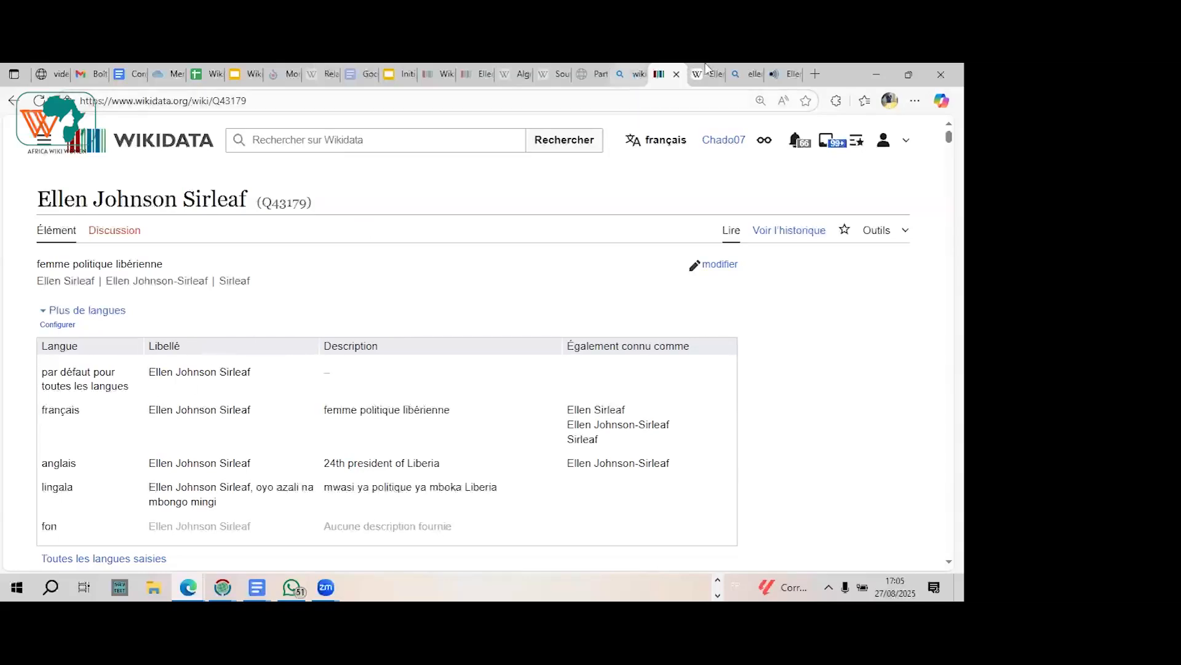
Step: Go to the open Bing results and shorten the query to search for "ellen johnson sirleaf"
click(752, 73)
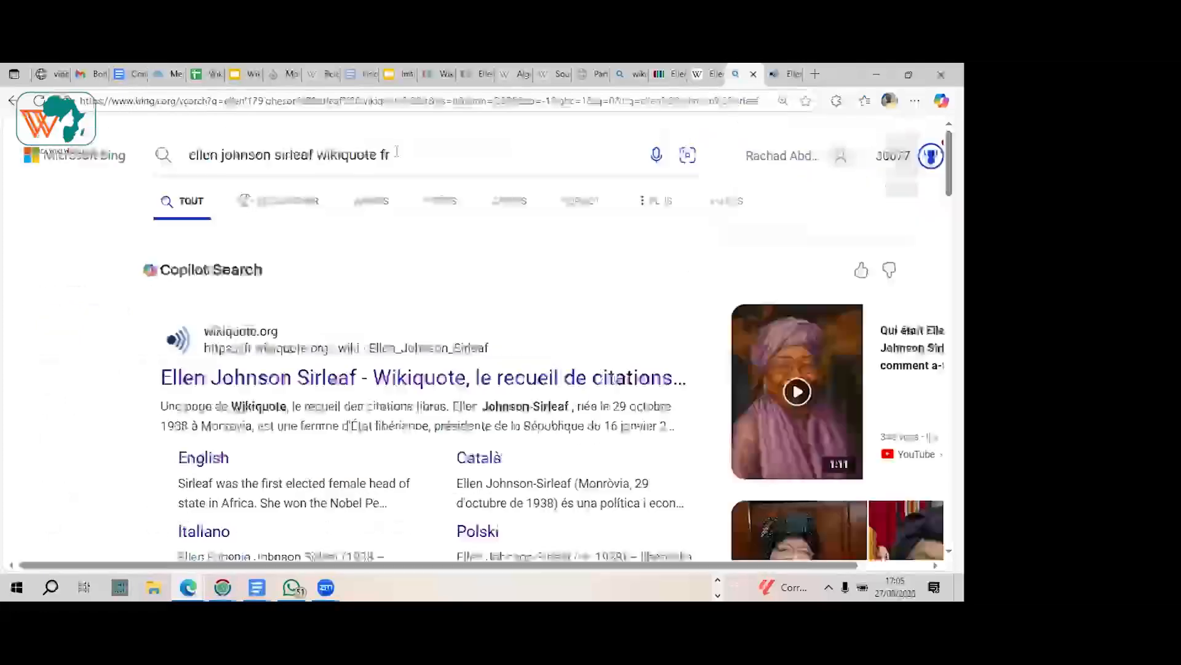
click(398, 154)
key(BackSpace)
key(BackSpace)
key(BackSpace)
key(BackSpace)
key(BackSpace)
key(BackSpace)
key(BackSpace)
key(BackSpace)
key(BackSpace)
key(BackSpace)
key(BackSpace)
key(BackSpace)
key(BackSpace)
key(BackSpace)
key(BackSpace)
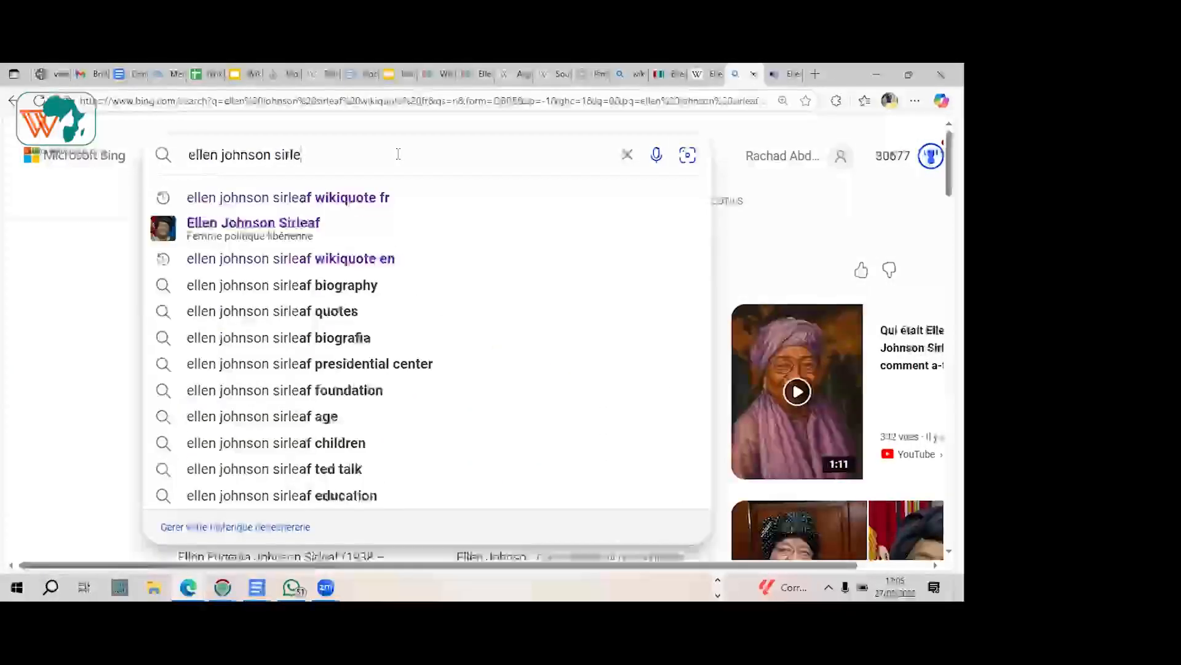
text(af)
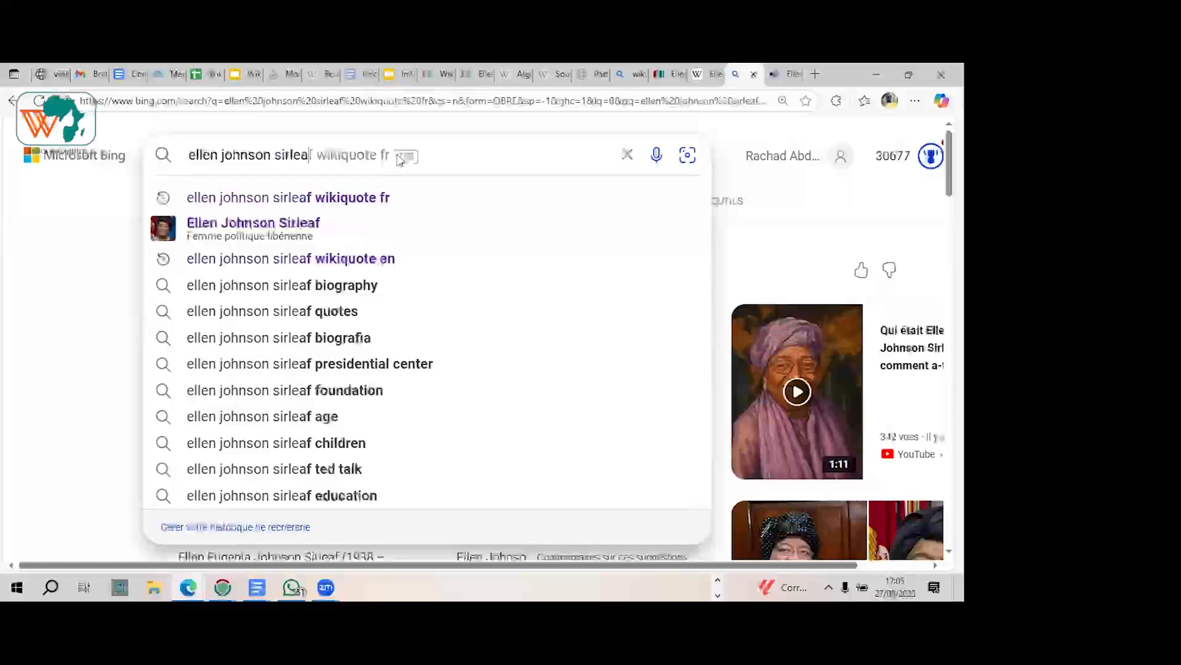
key(Escape)
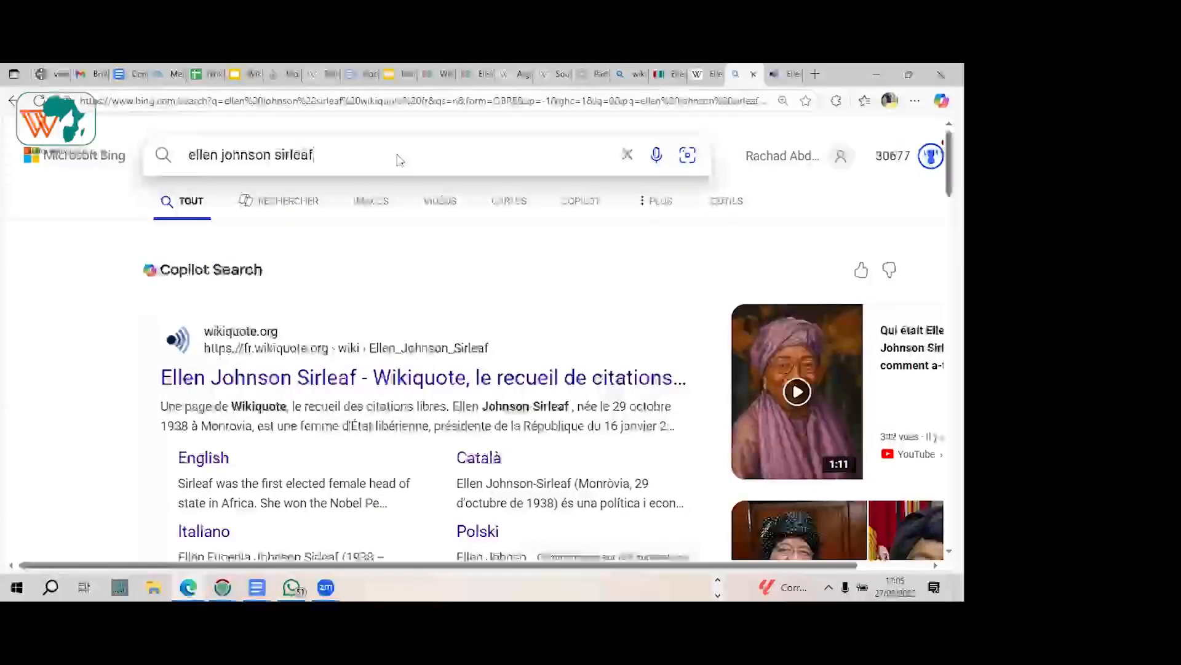
key(Return)
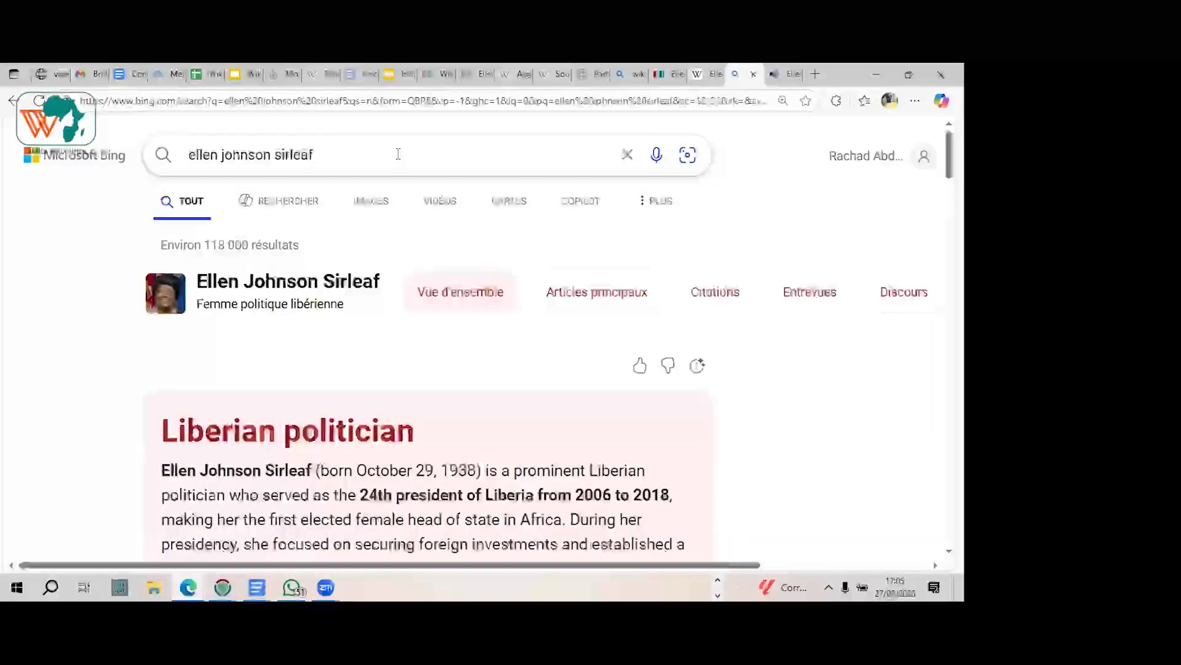
Step: Examine the first Bing results for Ellen Johnson Sirleaf, from the overview summary through the Wikipedia and Britannica entries
scroll(399, 157, down, 1)
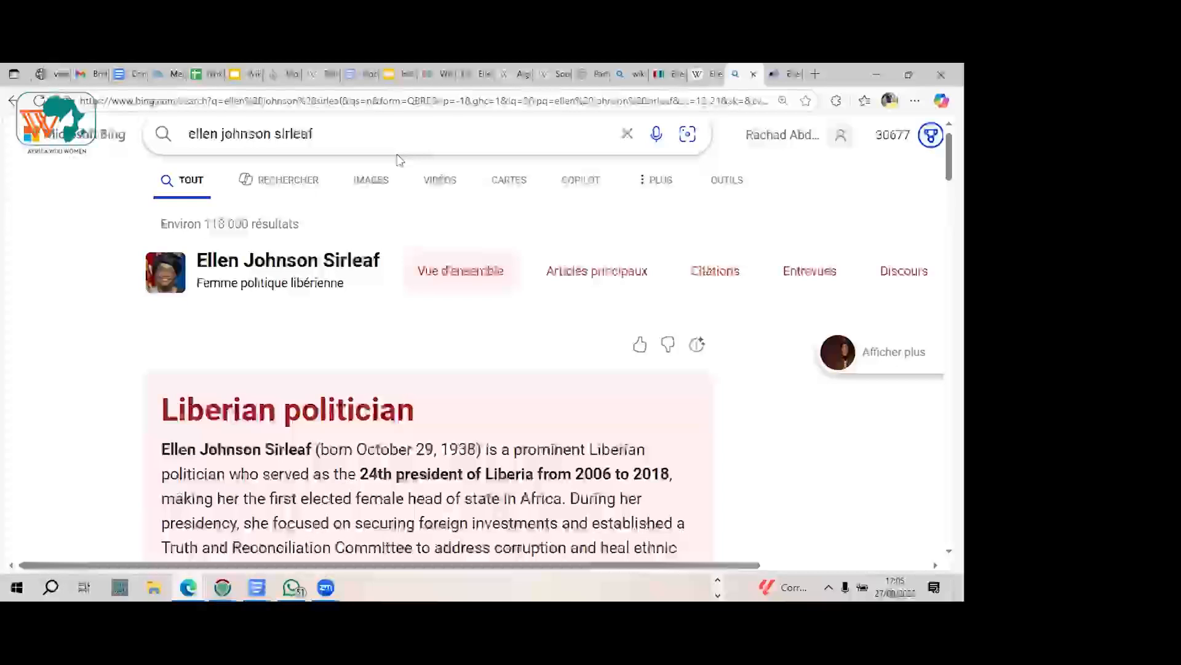
scroll(399, 158, down, 2)
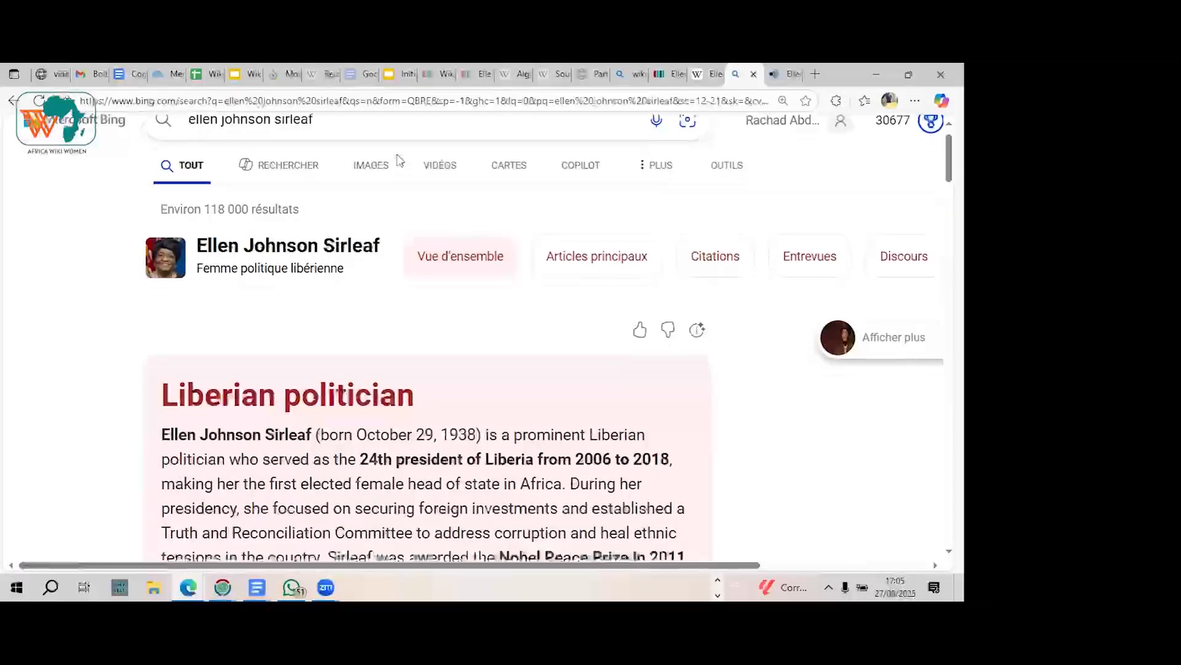
scroll(399, 160, down, 10)
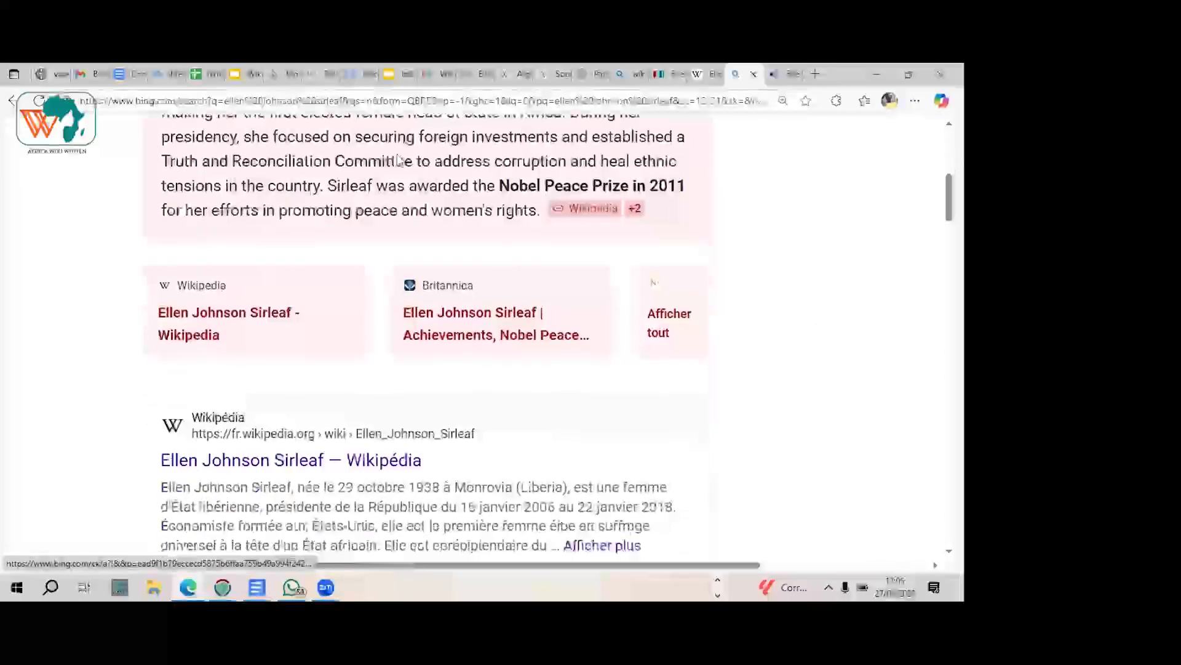
scroll(399, 161, down, 10)
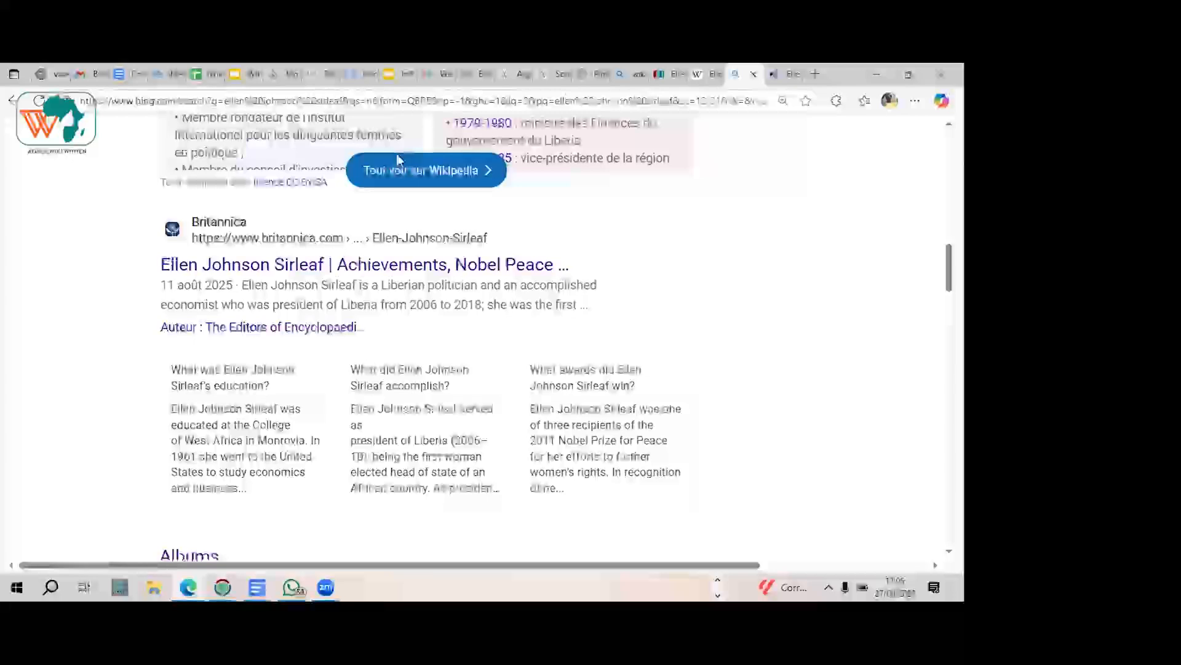
scroll(398, 158, down, 2)
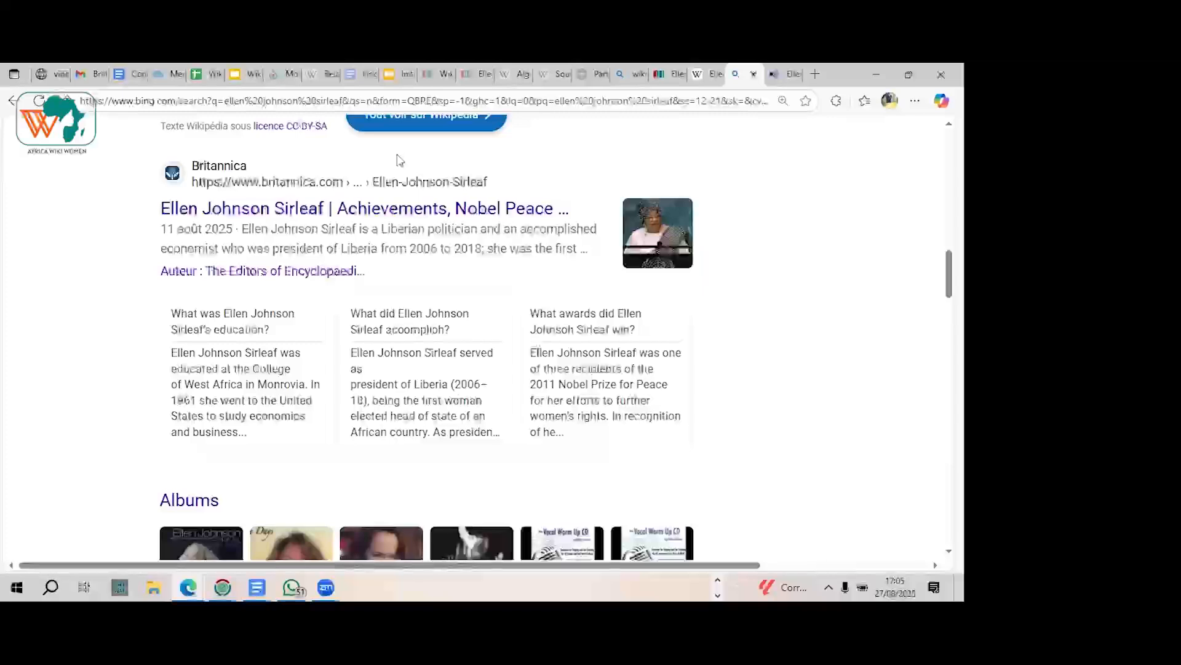
scroll(398, 154, up, 1)
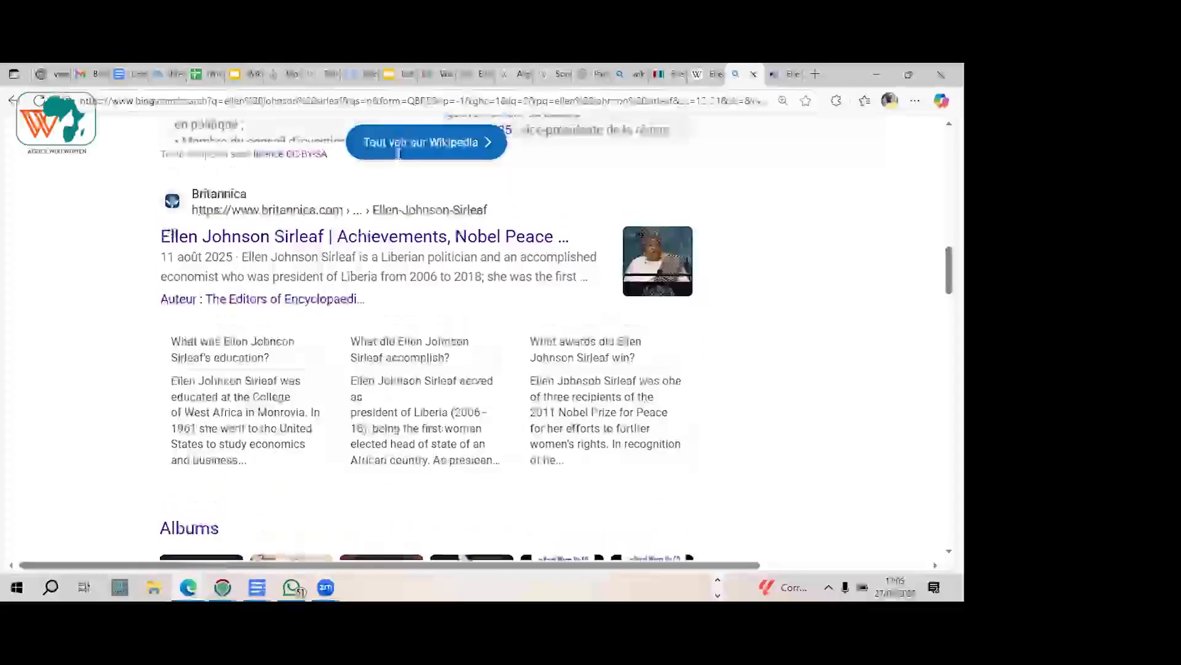
scroll(398, 154, down, 1)
scroll(398, 154, down, 5)
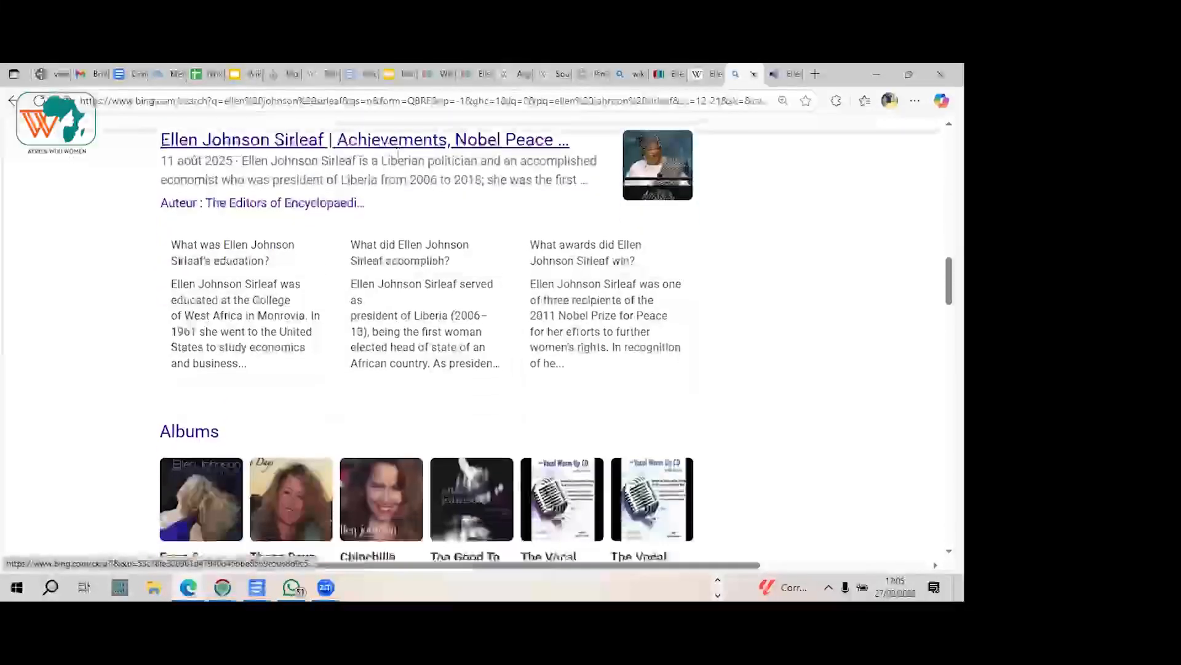
Step: Examine the further Bing results, from the albums, Oxfam France and EJS Center entries to the images, Encyclopædia Universalis and NobelPrize.org
scroll(399, 154, down, 4)
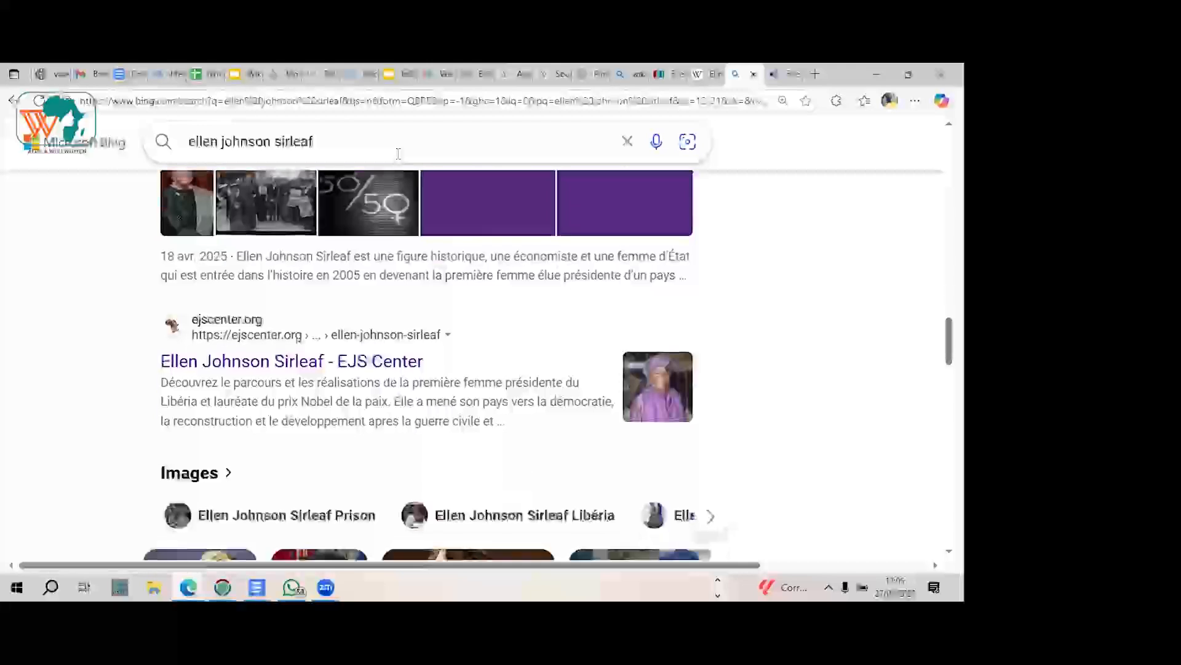
scroll(398, 154, up, 3)
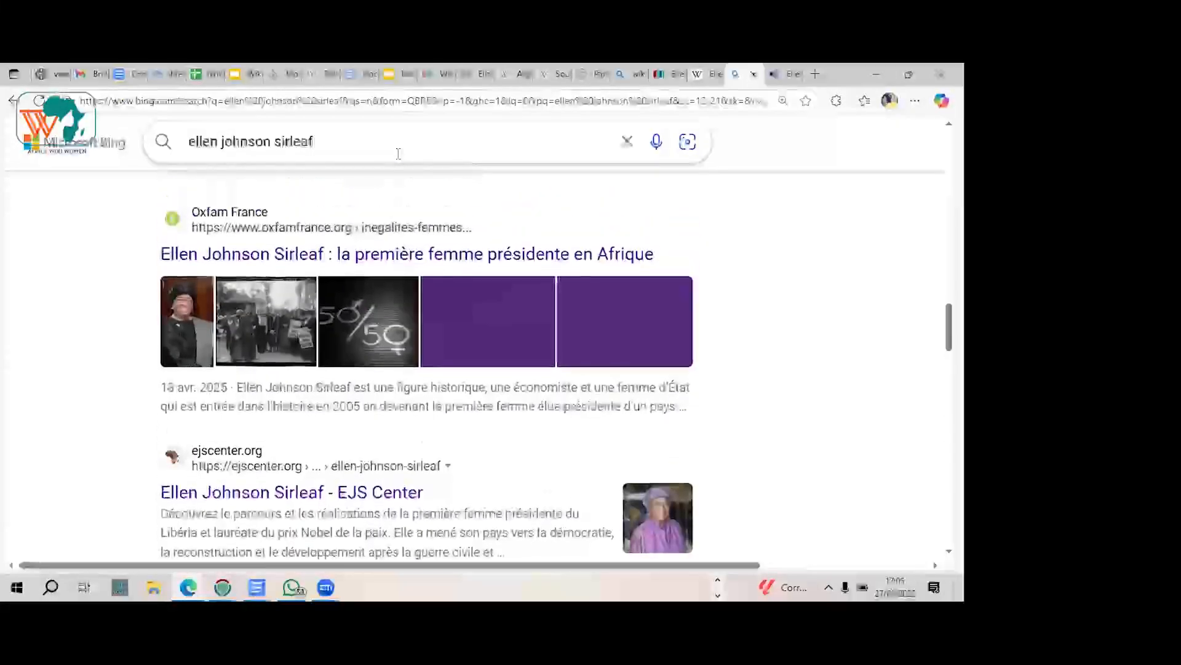
scroll(398, 153, down, 3)
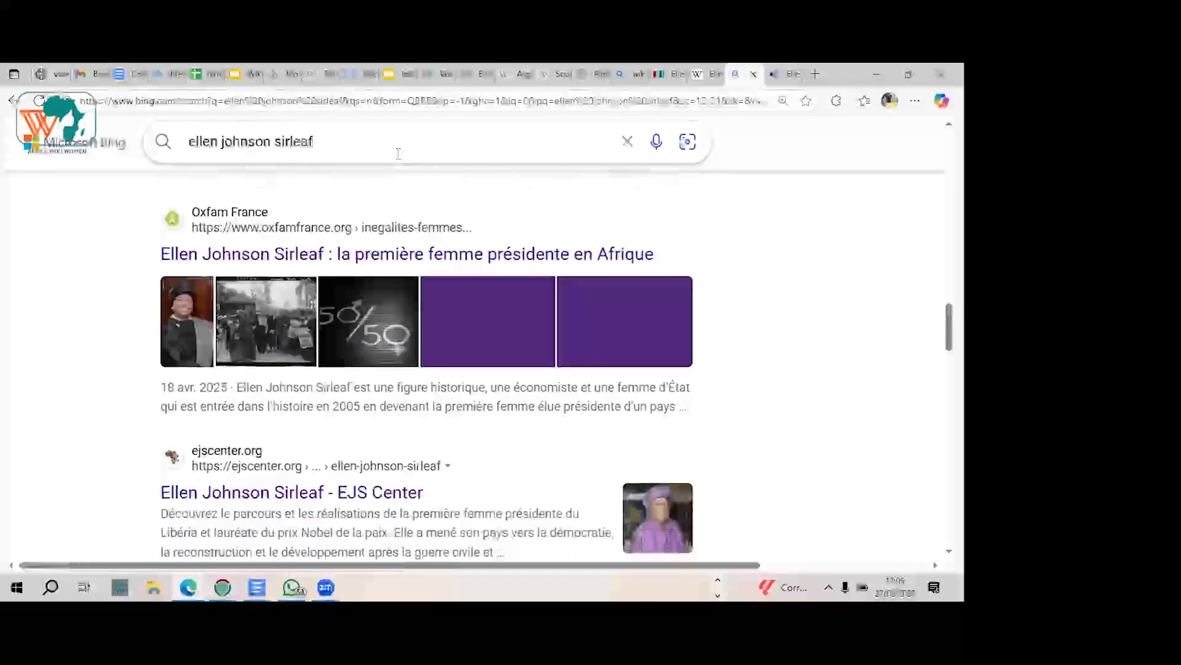
scroll(398, 154, up, 1)
scroll(398, 154, up, 3)
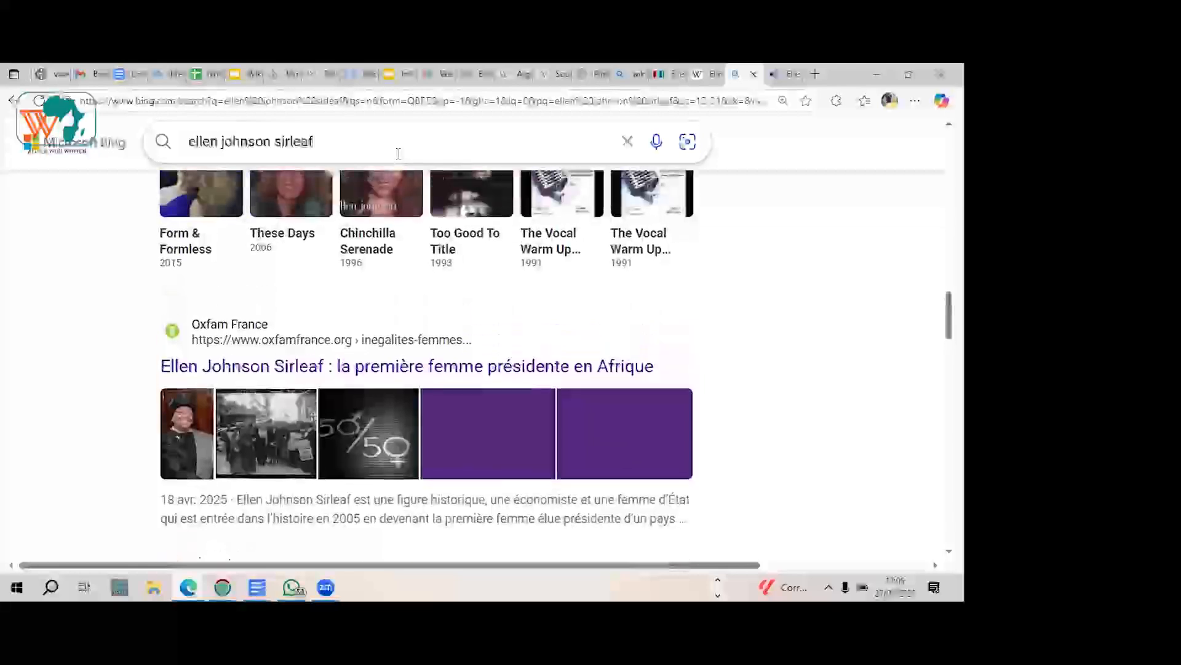
scroll(399, 154, up, 1)
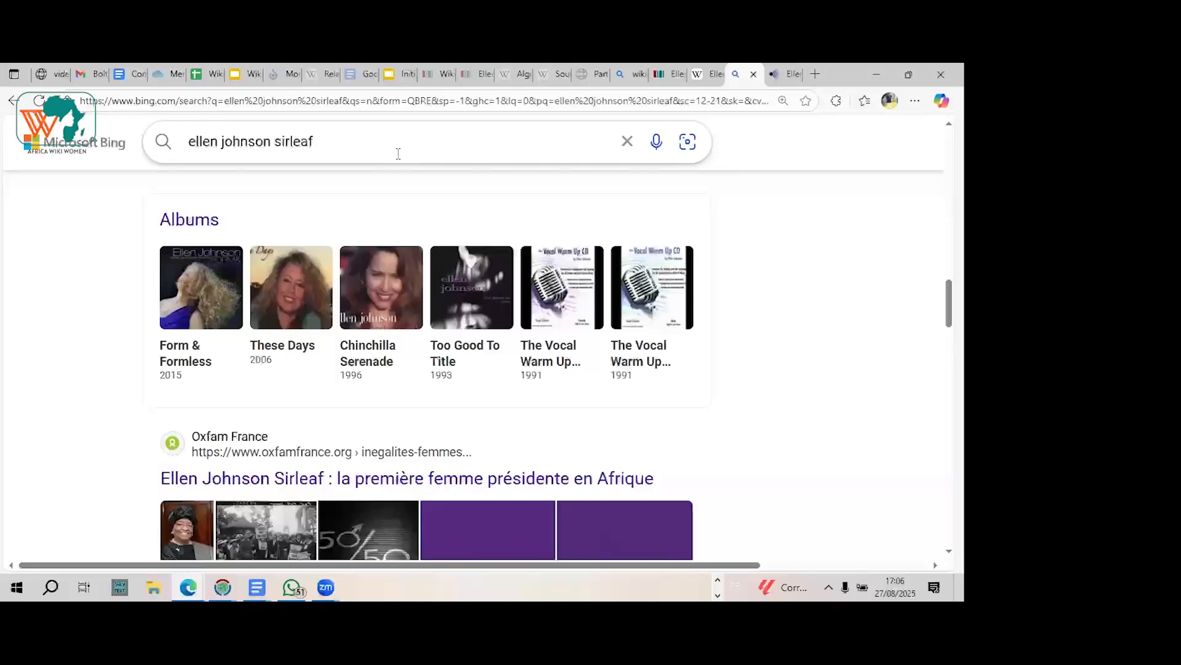
scroll(398, 154, down, 2)
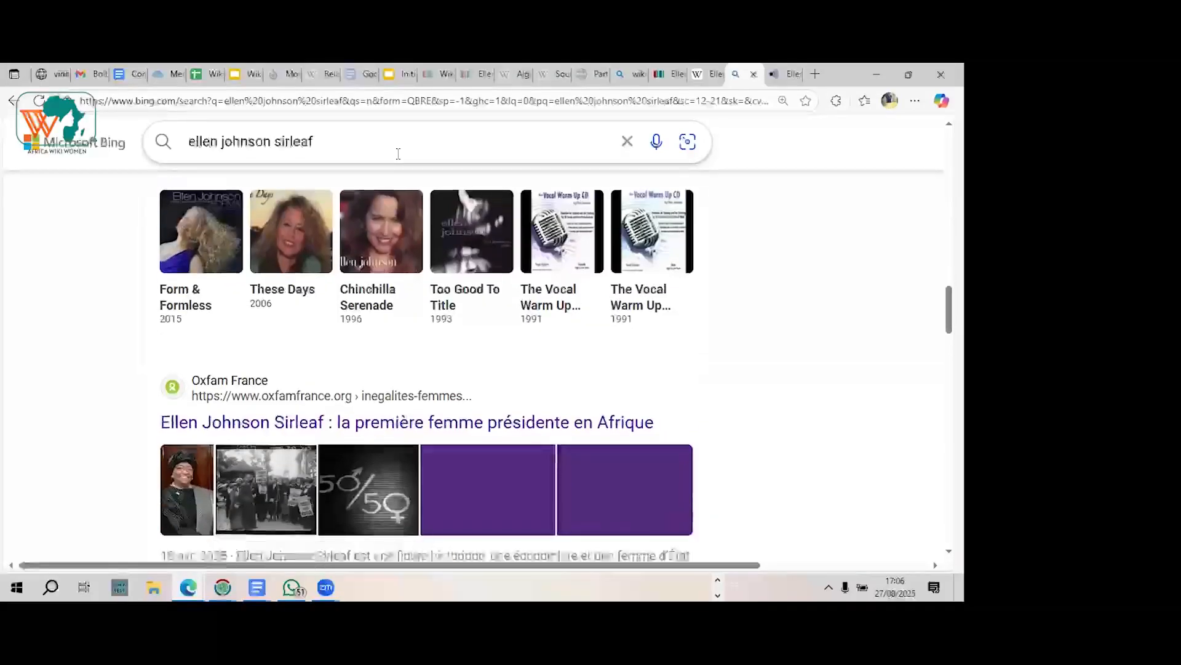
scroll(398, 154, down, 4)
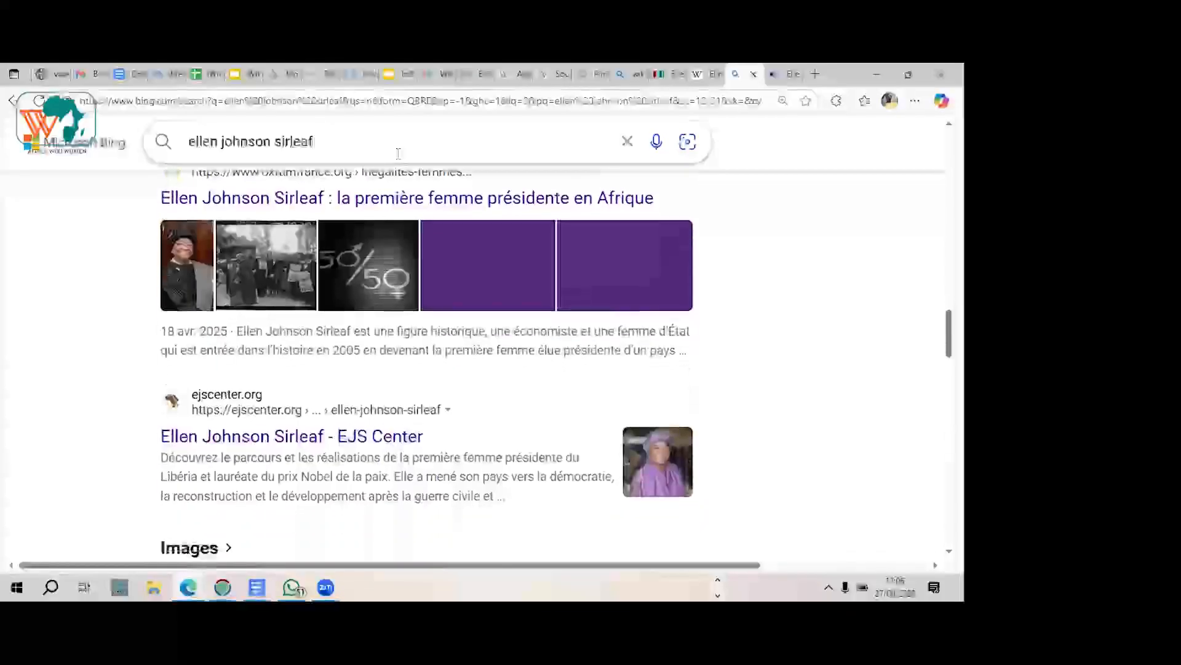
scroll(181, 219, up, 1)
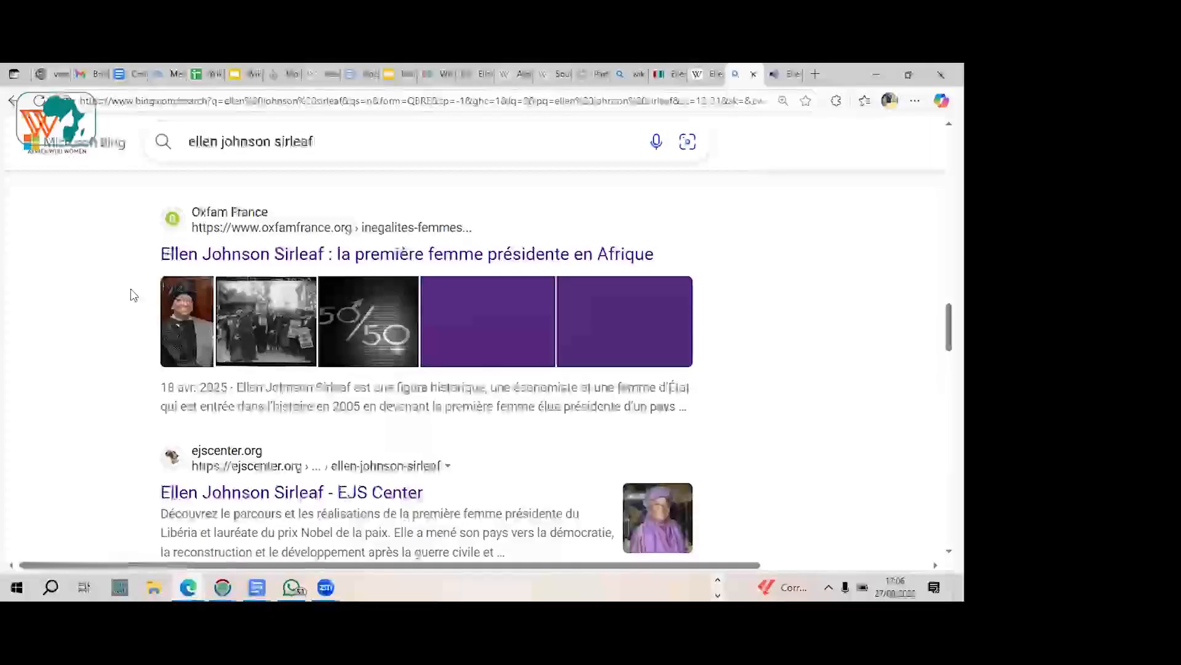
scroll(133, 295, down, 1)
scroll(133, 295, down, 12)
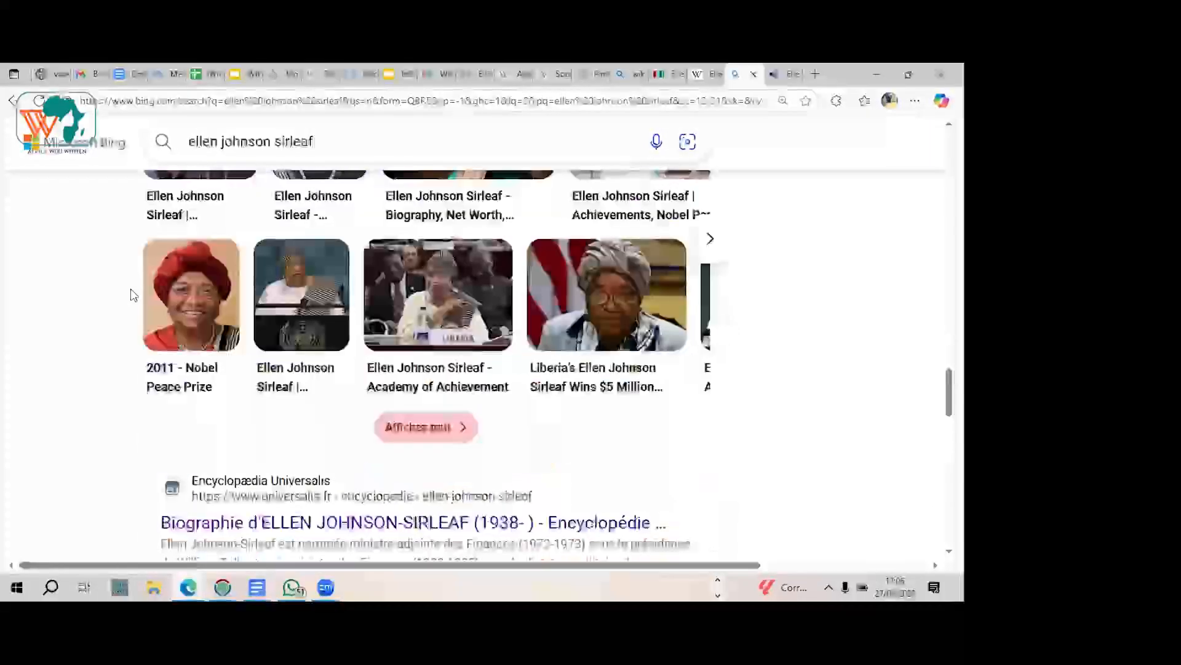
scroll(133, 295, down, 5)
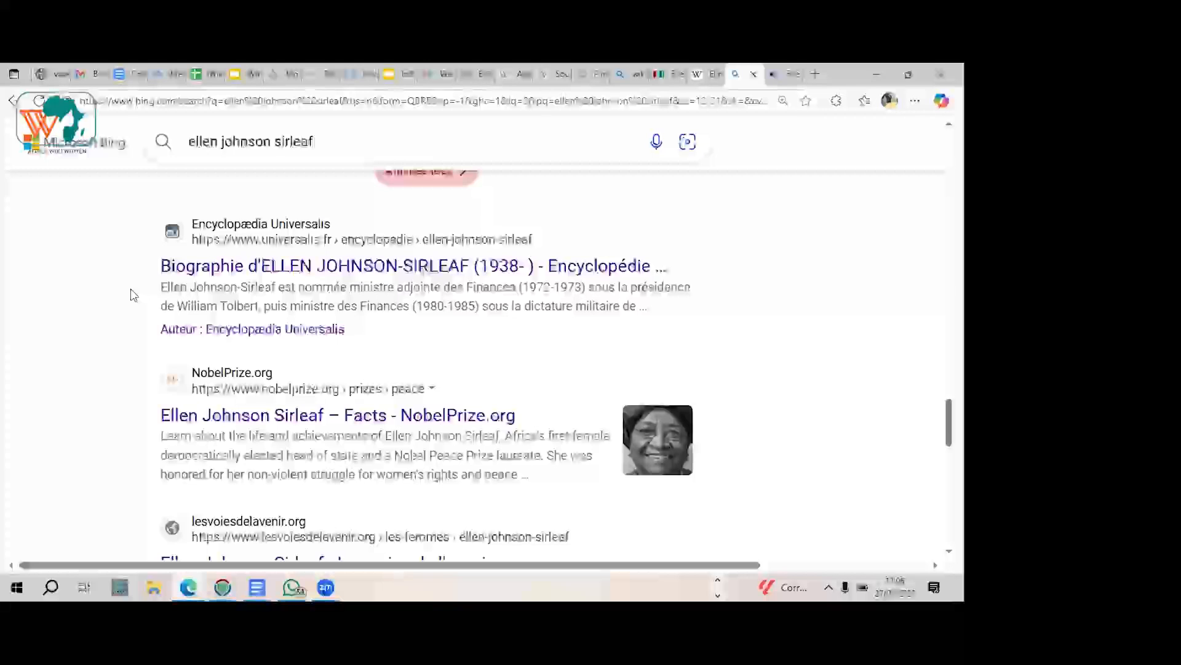
Step: Return to the Ellen Johnson Sirleaf item on Wikidata and review its labels and descriptions by language
click(671, 73)
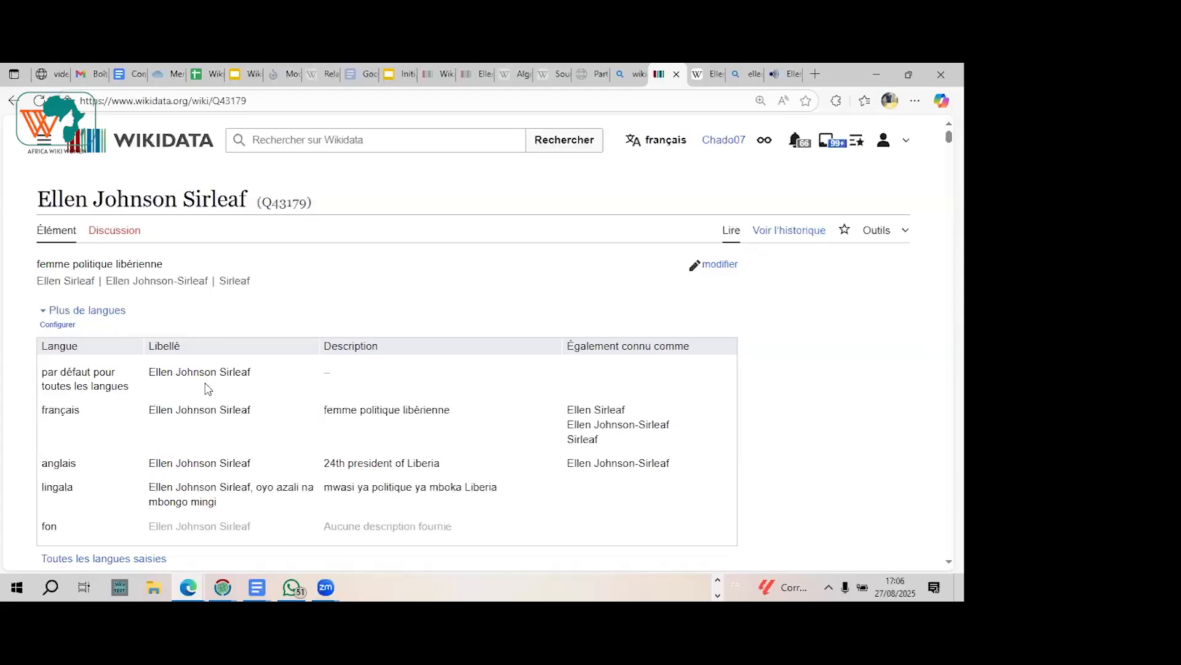
scroll(208, 389, down, 2)
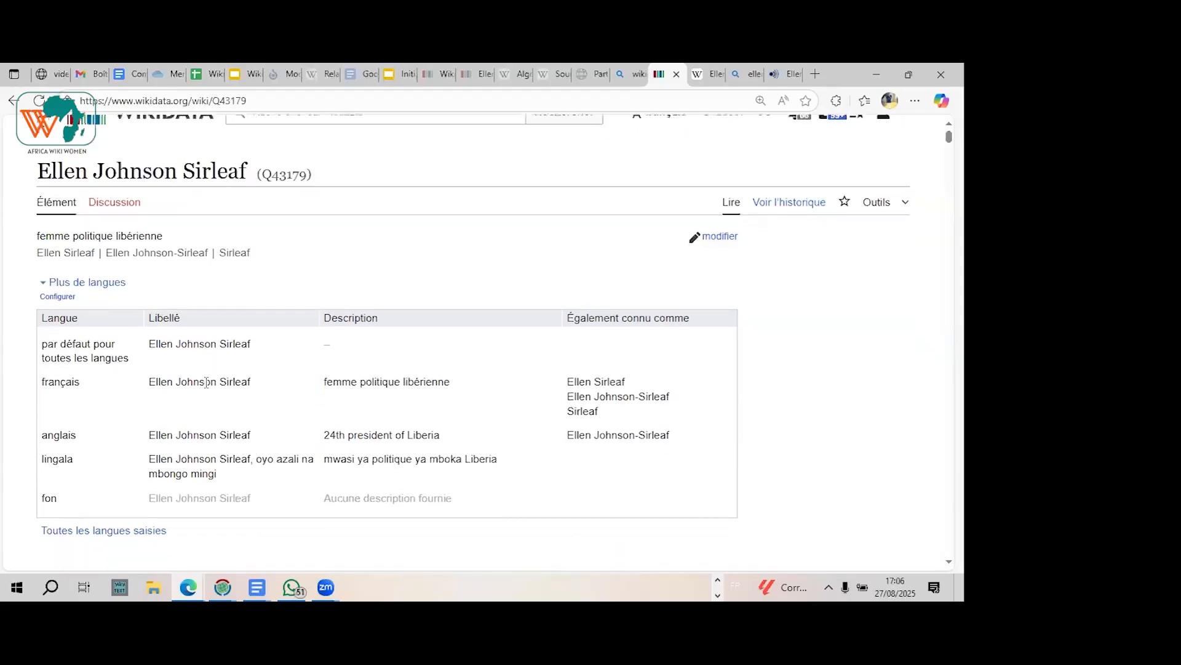
scroll(208, 389, up, 1)
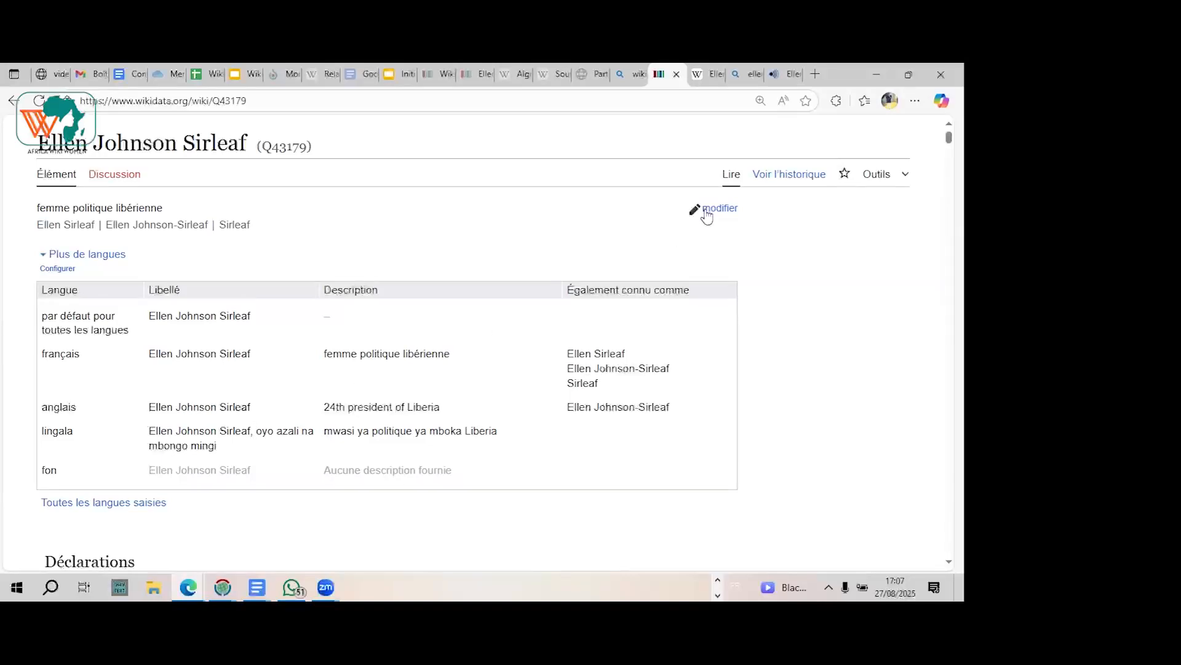
Step: Remove ", oyo azali na mbongo mingi" from the Lingala label, leaving "Ellen Johnson Sirleaf", and publish the change
click(715, 211)
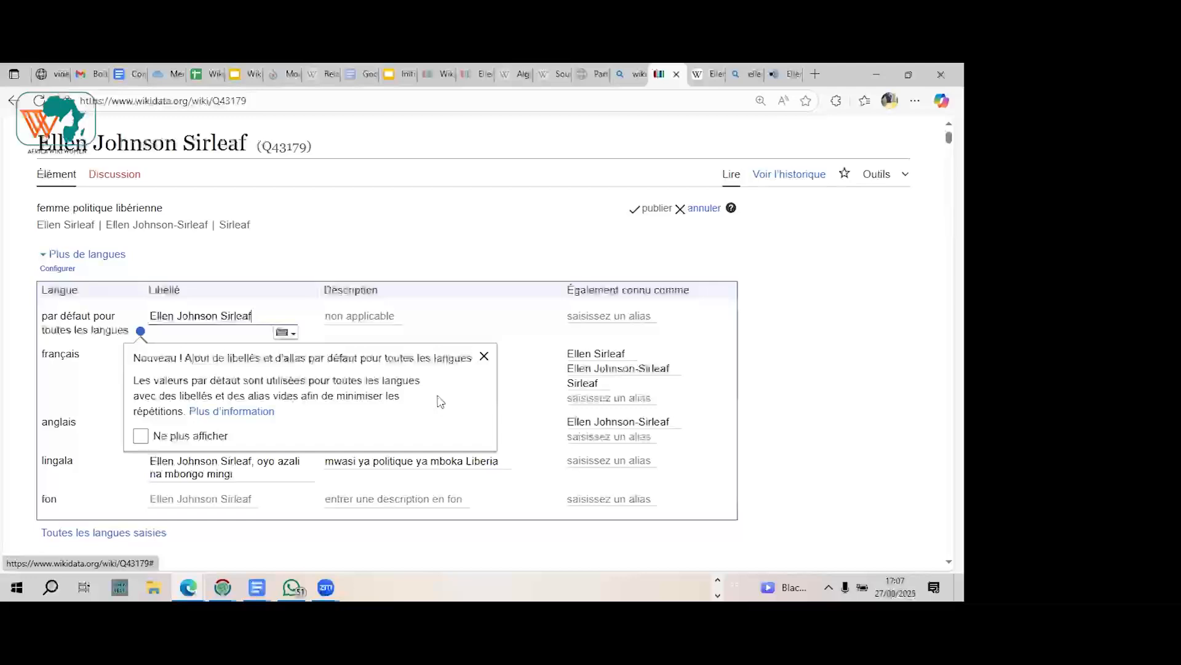
click(484, 357)
click(242, 480)
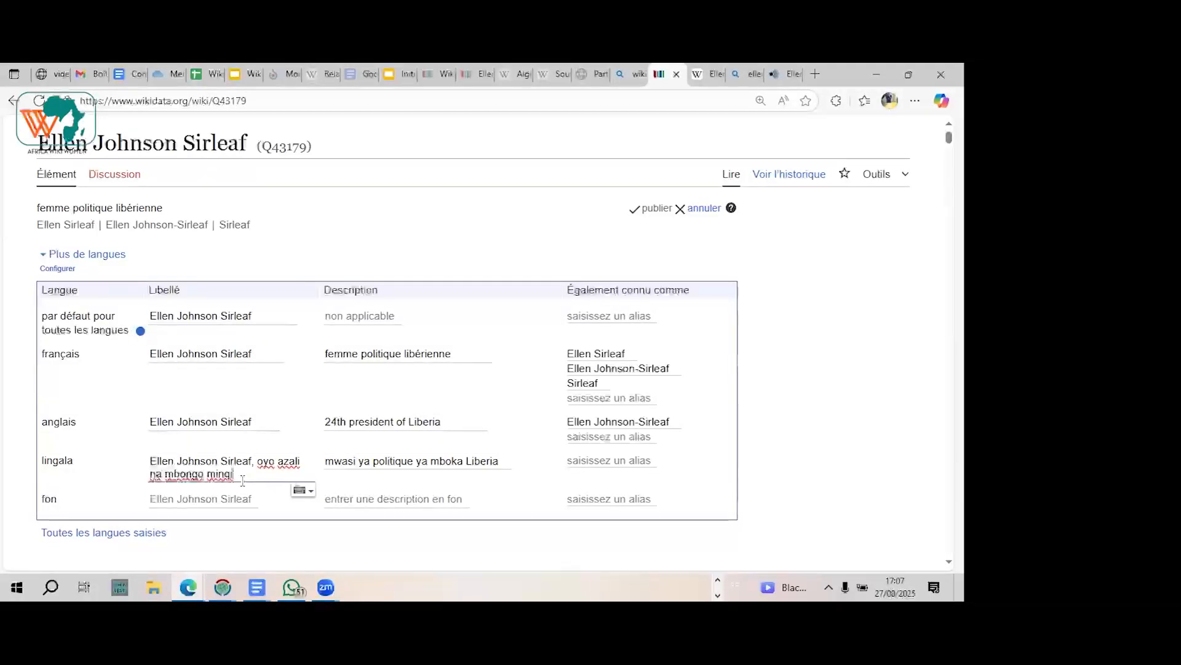
mouse_move(243, 480)
mouse_down()
mouse_move(151, 475)
mouse_move(249, 461)
mouse_up()
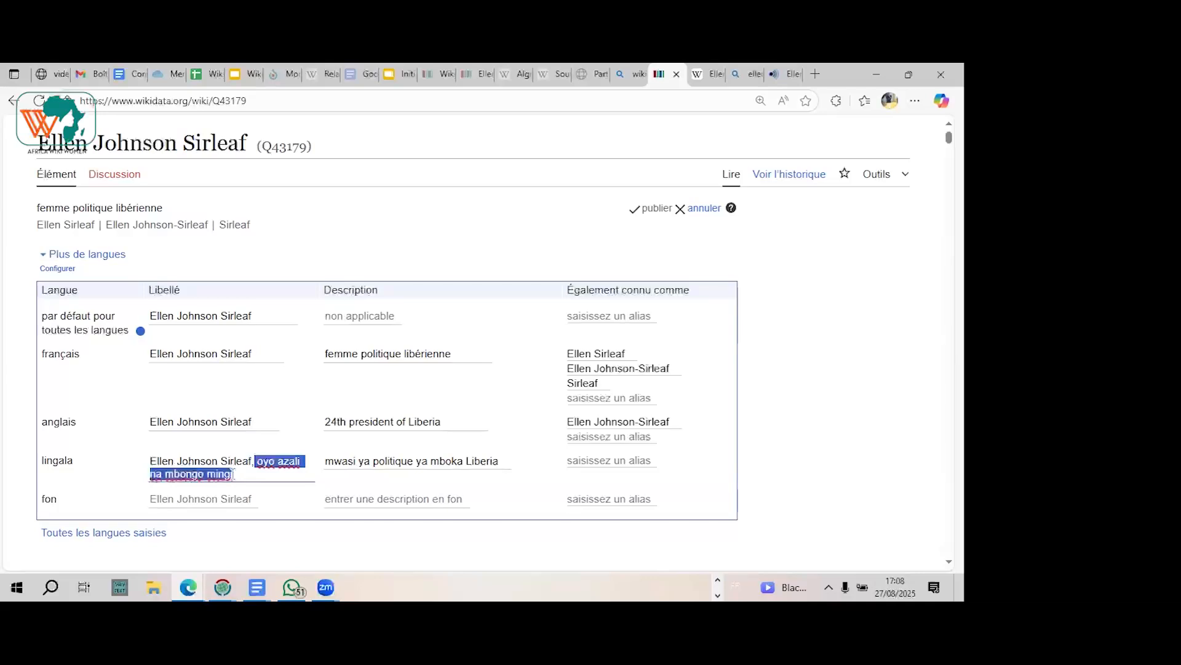
key(BackSpace)
key(BackSpace)
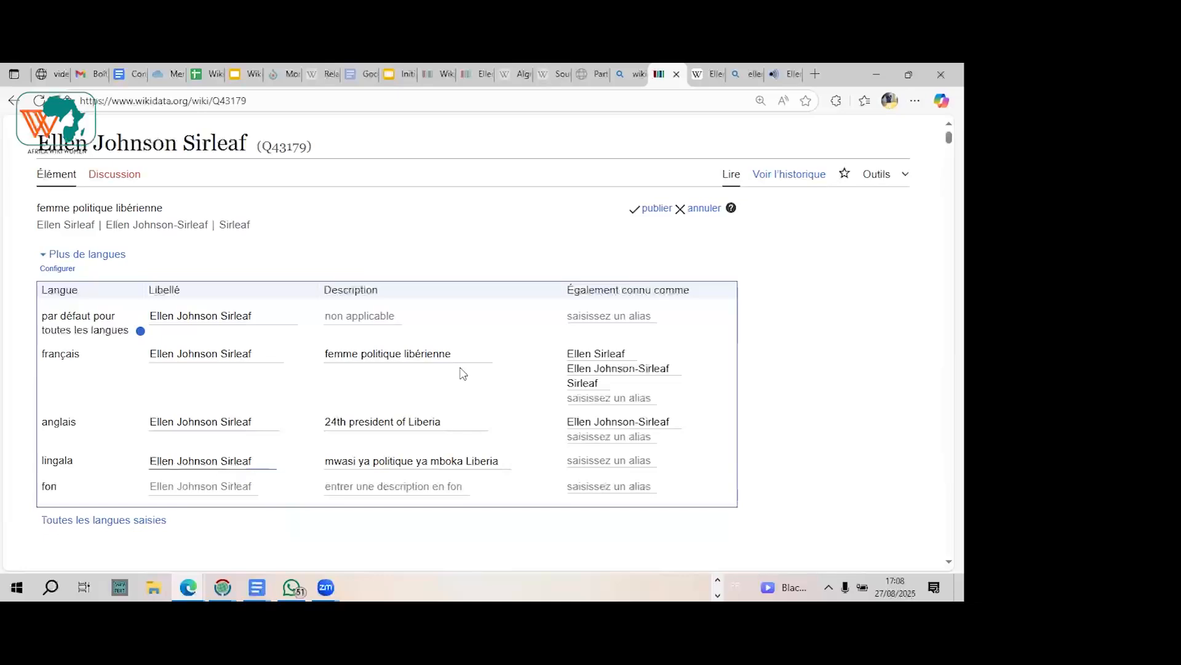
click(656, 209)
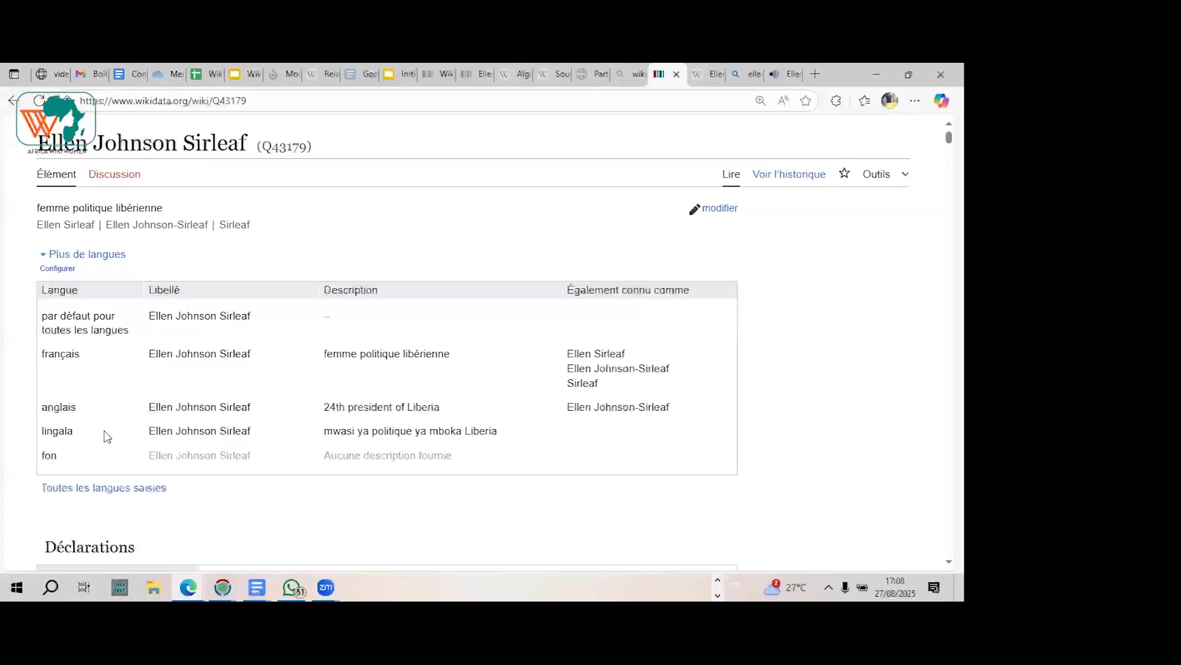
Step: Examine the item's language table with the corrected Lingala label, and the nature and image statements below it
scroll(107, 437, up, 1)
scroll(107, 437, down, 2)
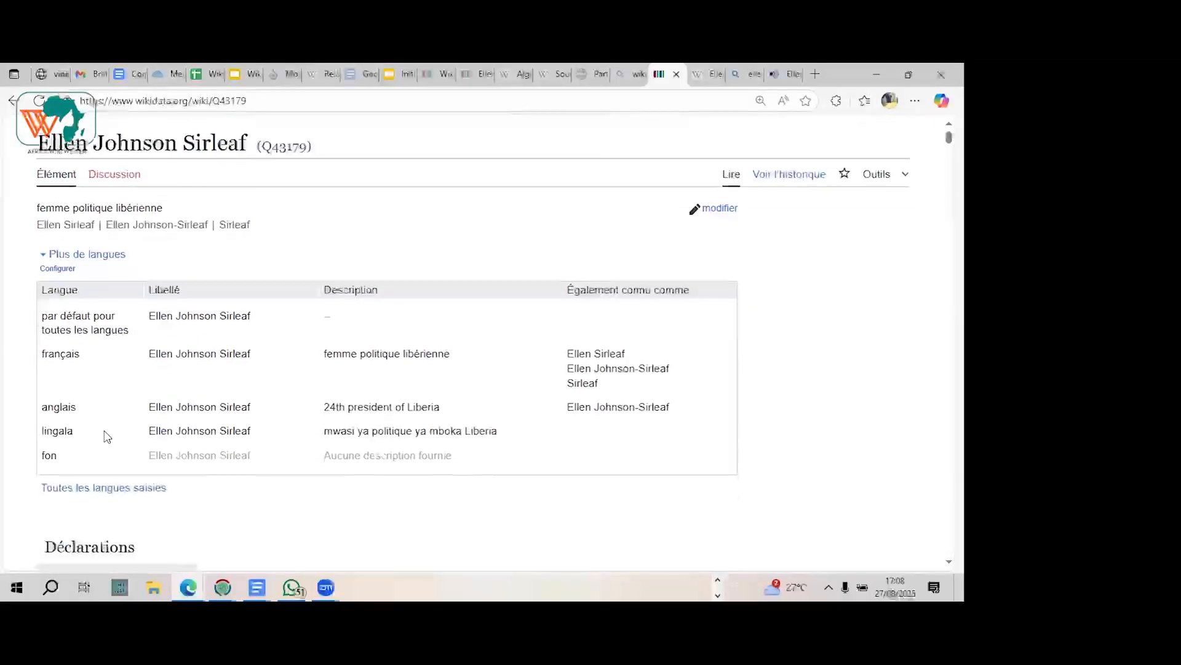
scroll(107, 437, down, 2)
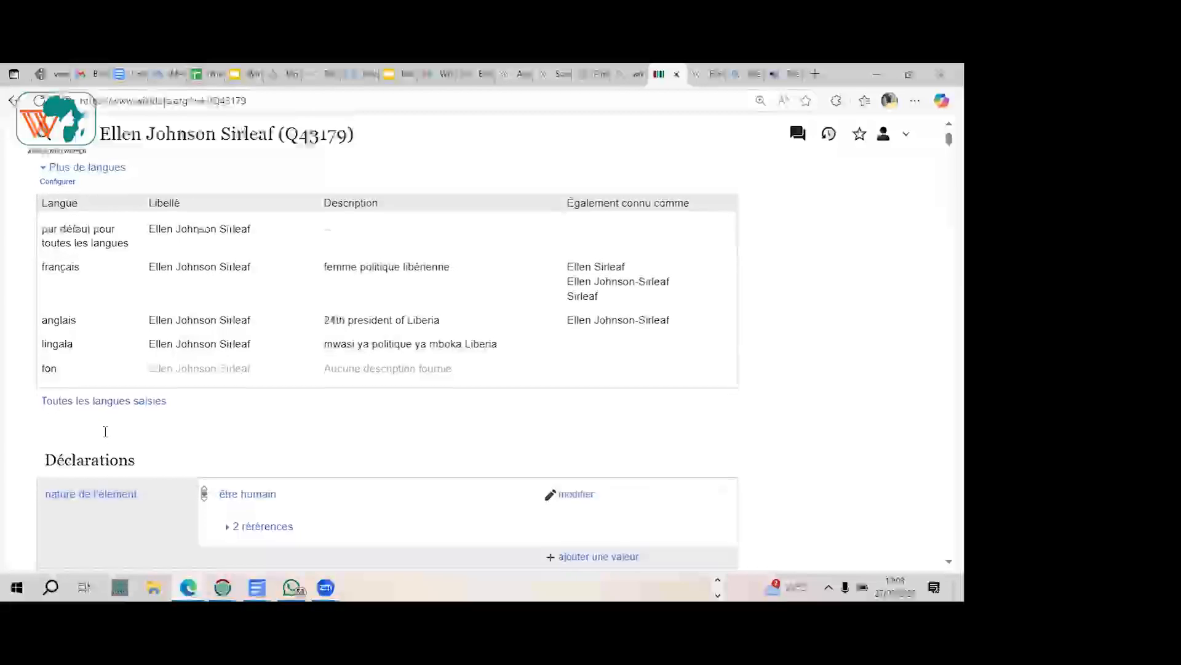
scroll(107, 437, down, 2)
scroll(107, 436, up, 4)
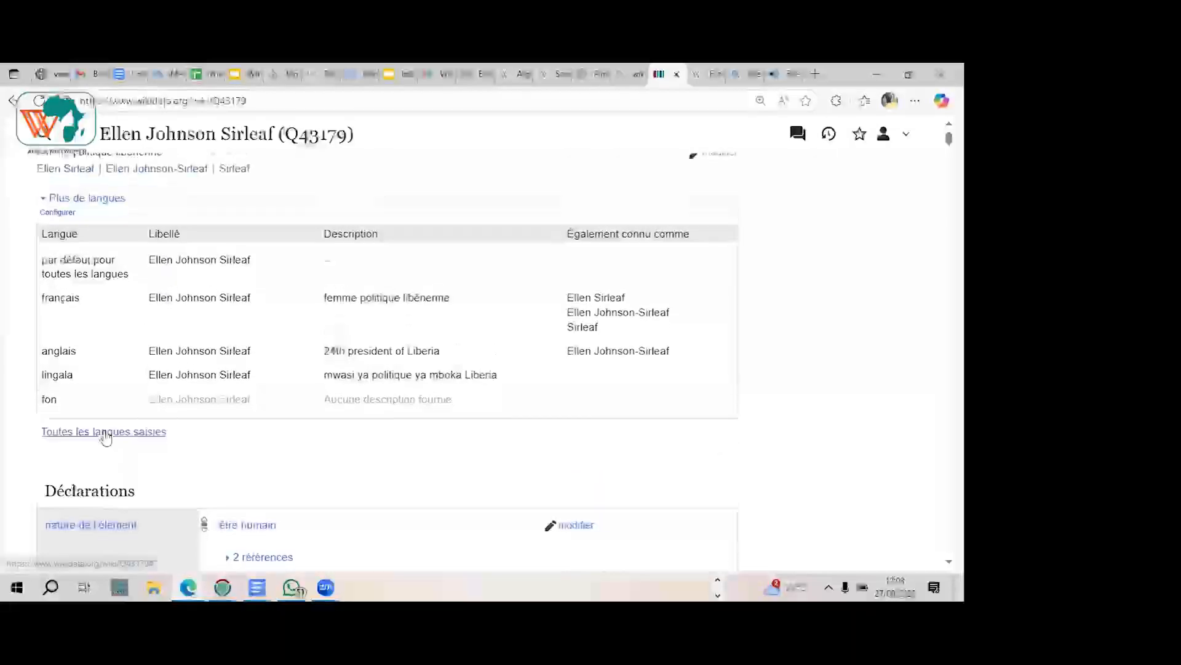
scroll(107, 437, down, 2)
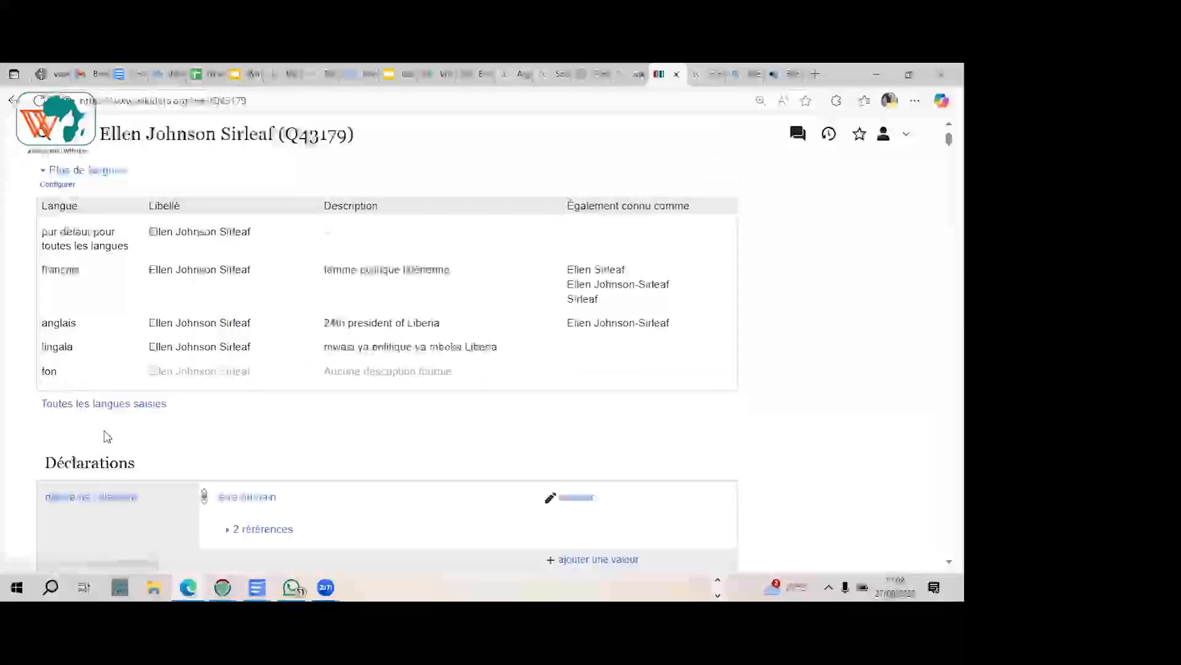
scroll(149, 407, up, 1)
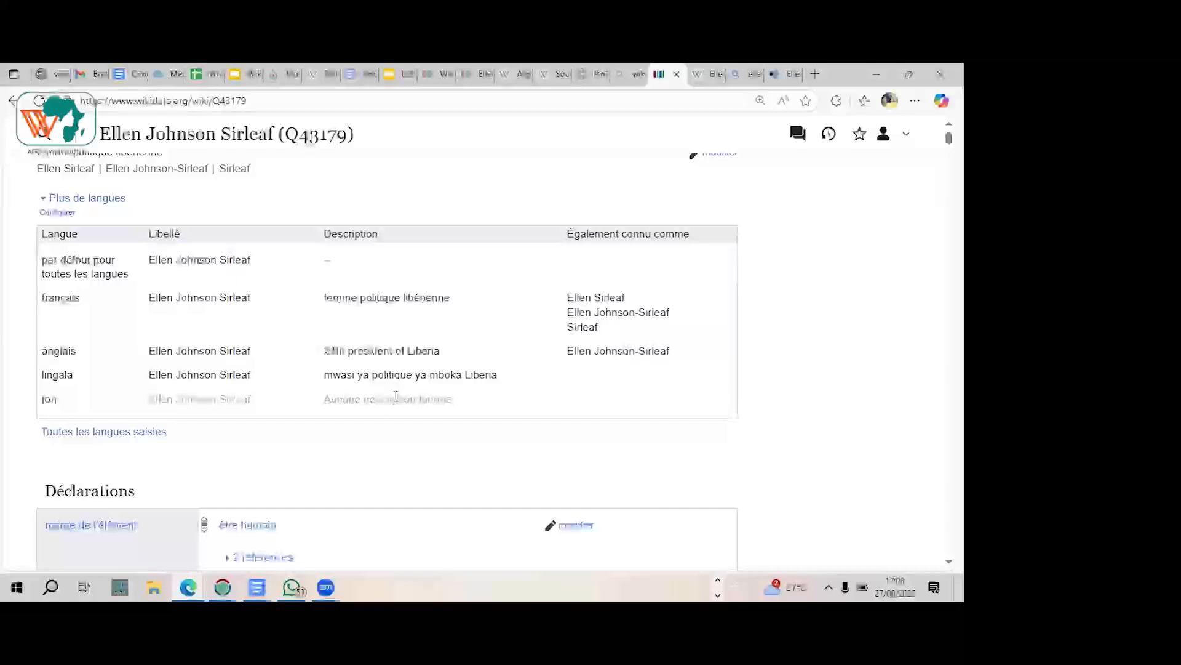
scroll(384, 405, down, 2)
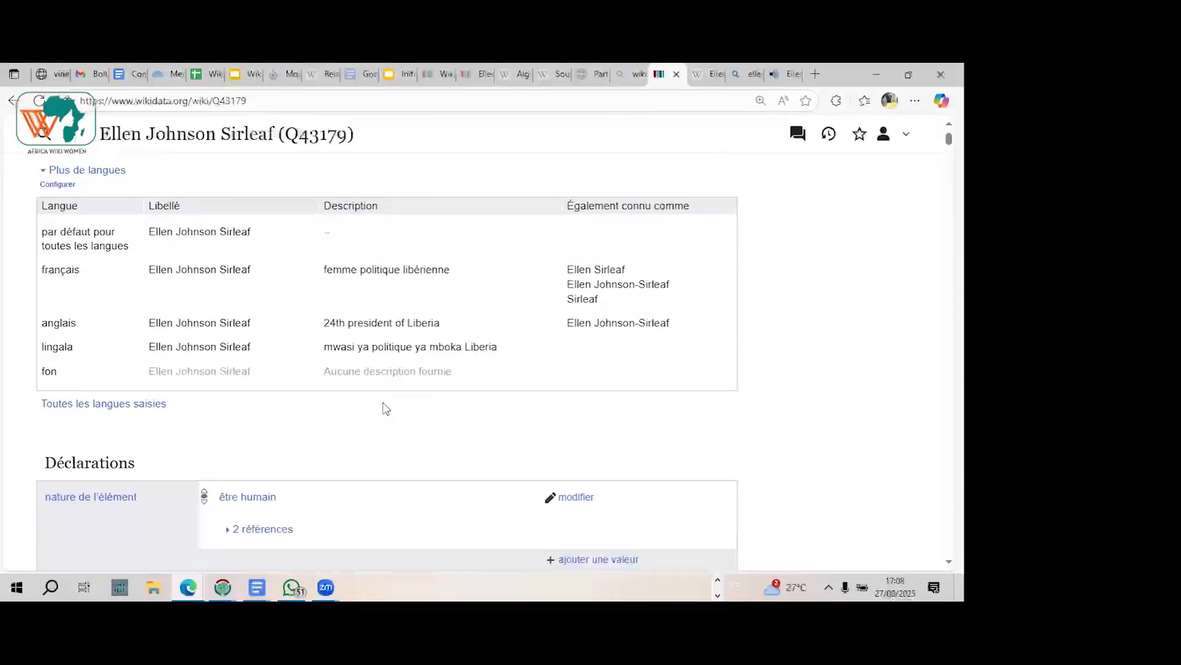
scroll(386, 409, down, 4)
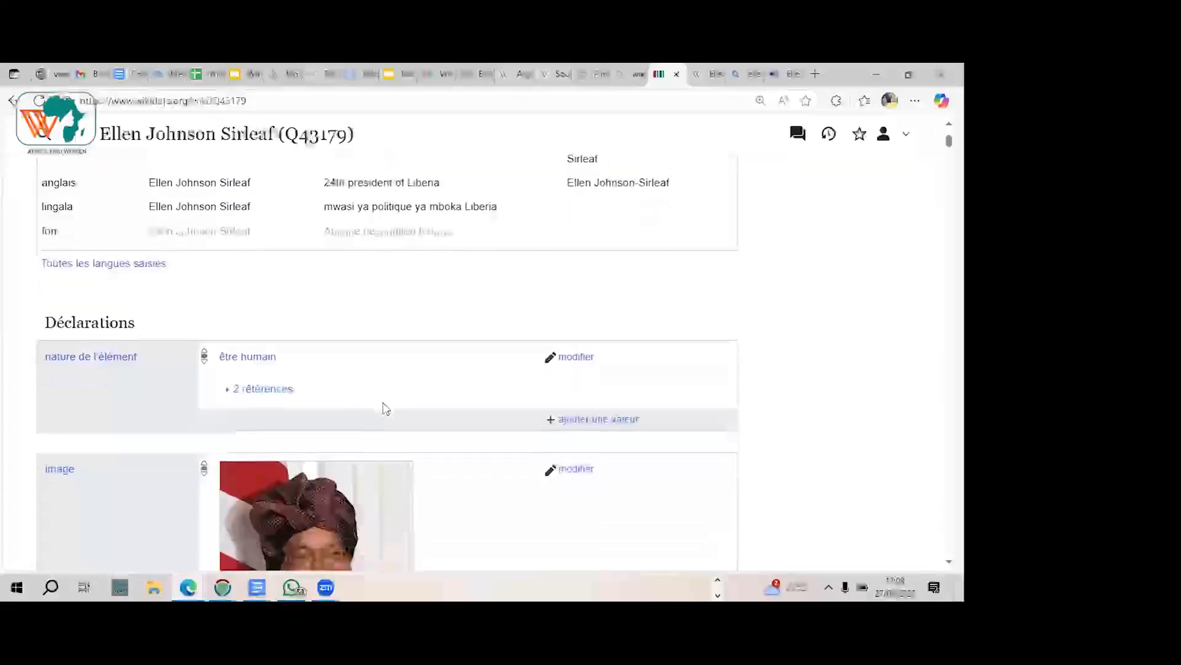
Step: Switch to the Initiation à Wikidata presentation in Google Slides and present slide 6 on Wikidata's history through slide 9 on general figures
click(395, 74)
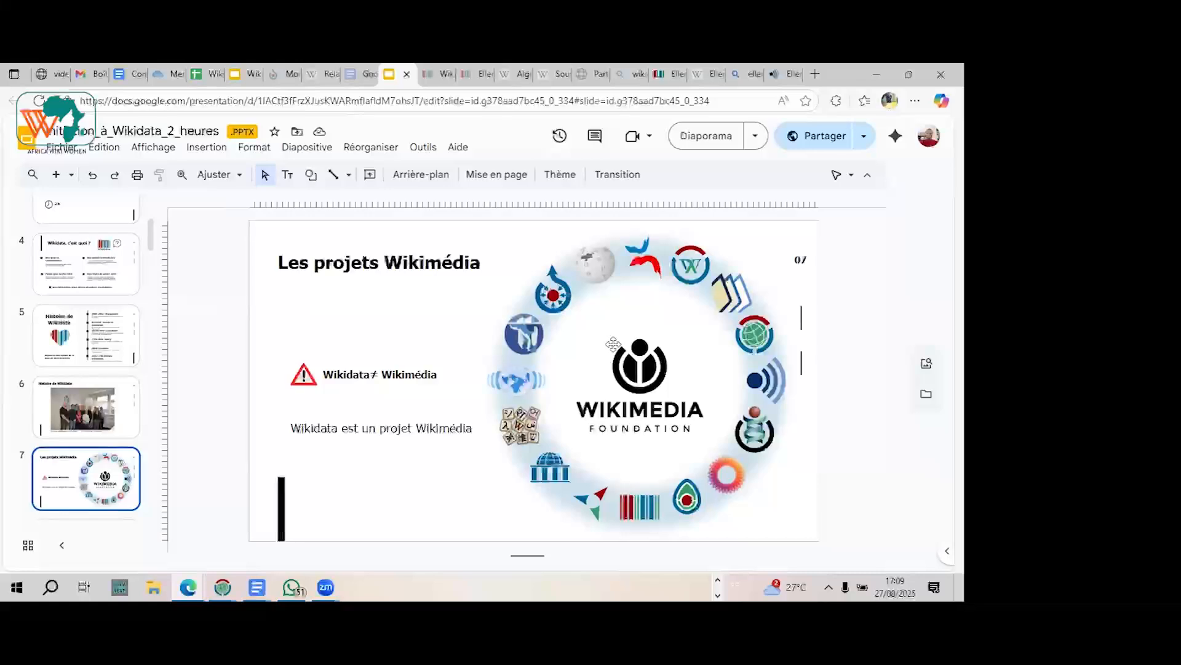
click(97, 419)
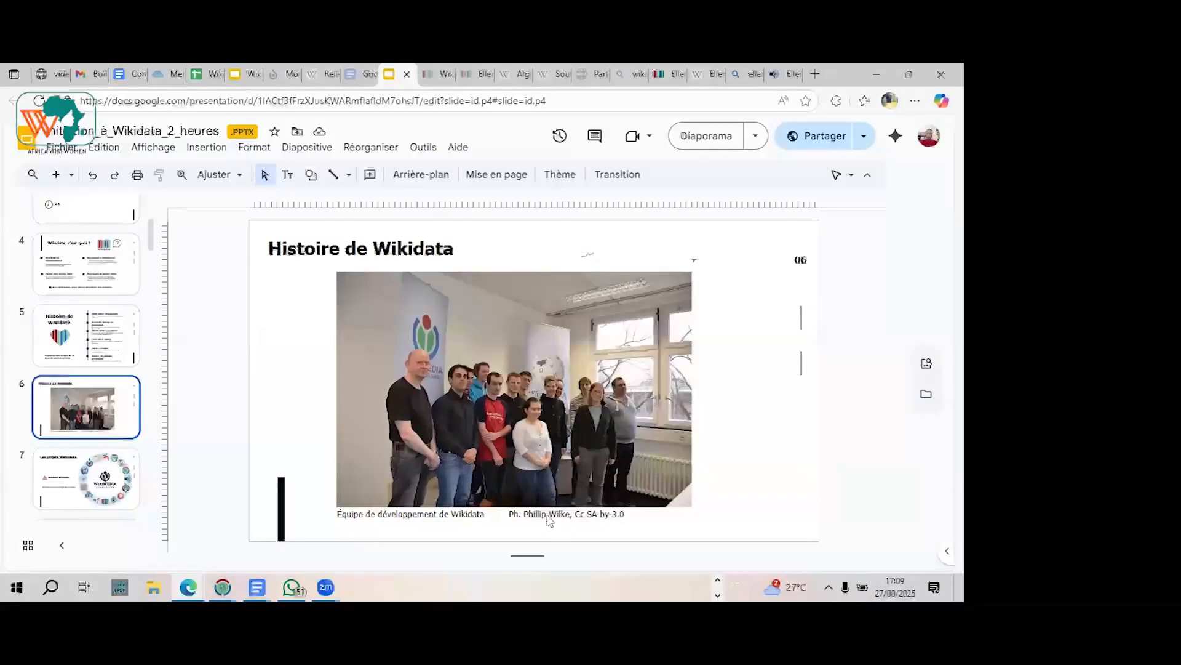
click(86, 505)
key(Down)
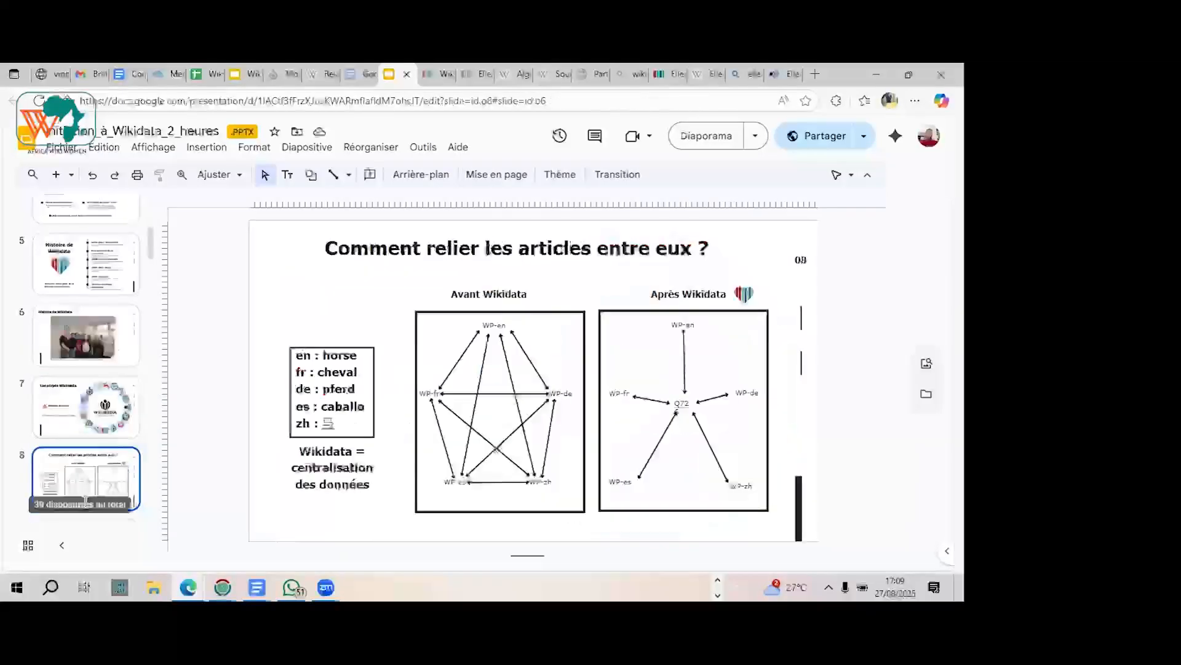
key(Down)
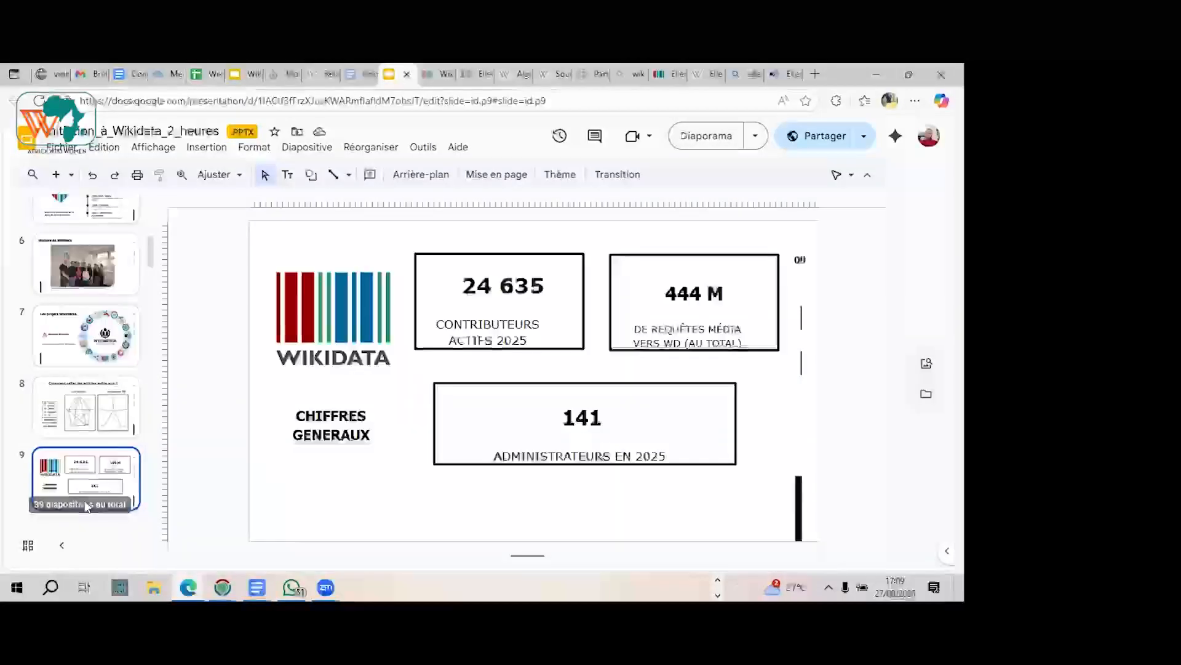
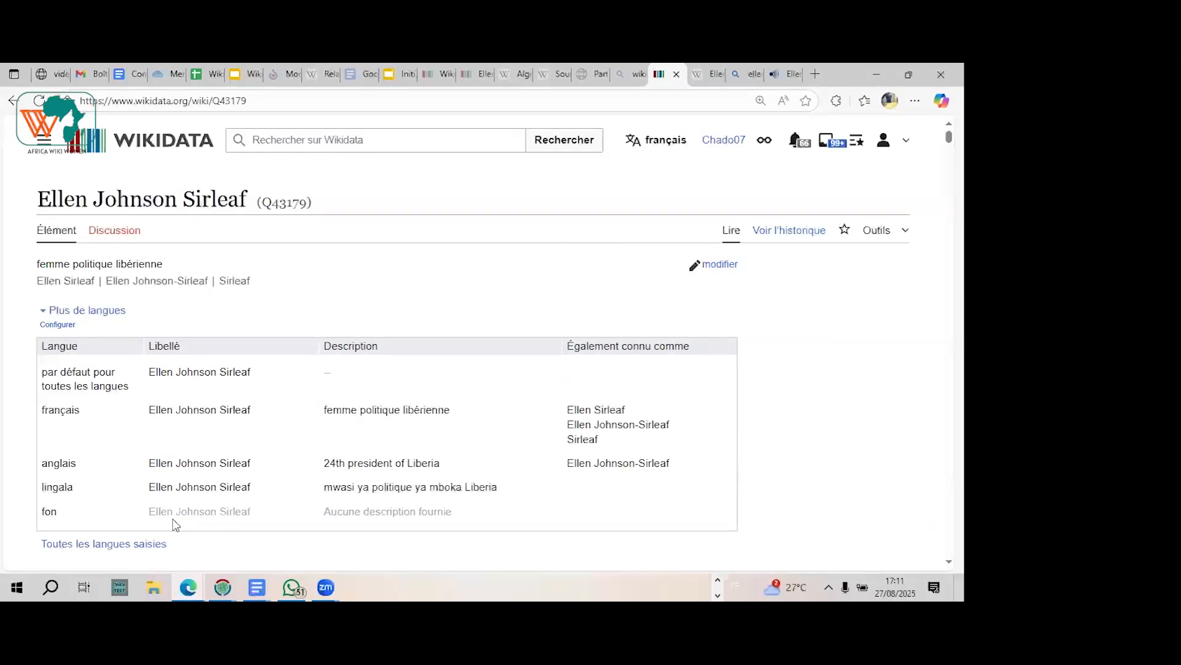
Step: Switch the Wikidata interface language for the Ellen Johnson Sirleaf item to fɔngbè
click(666, 151)
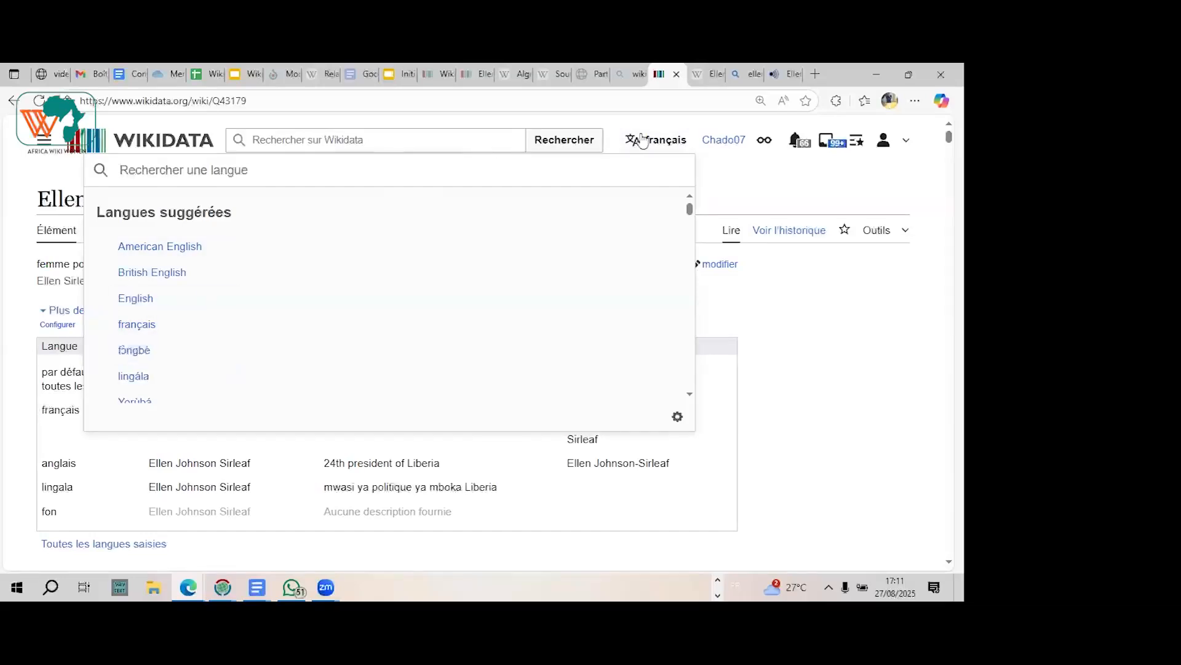
click(711, 163)
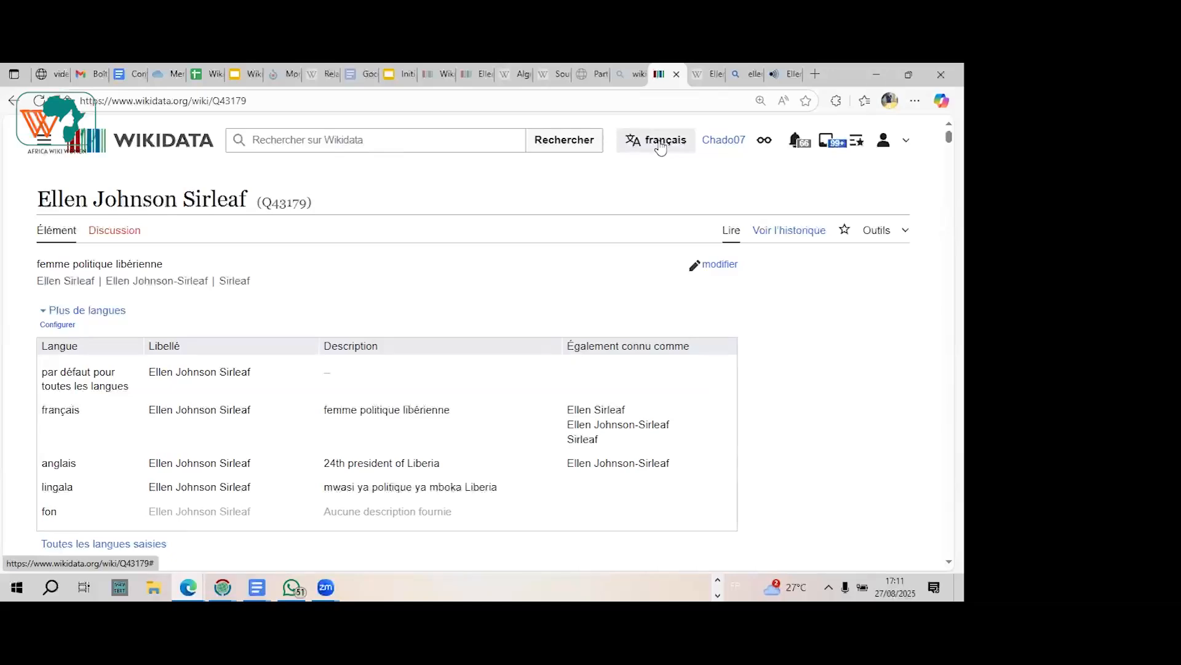
click(660, 145)
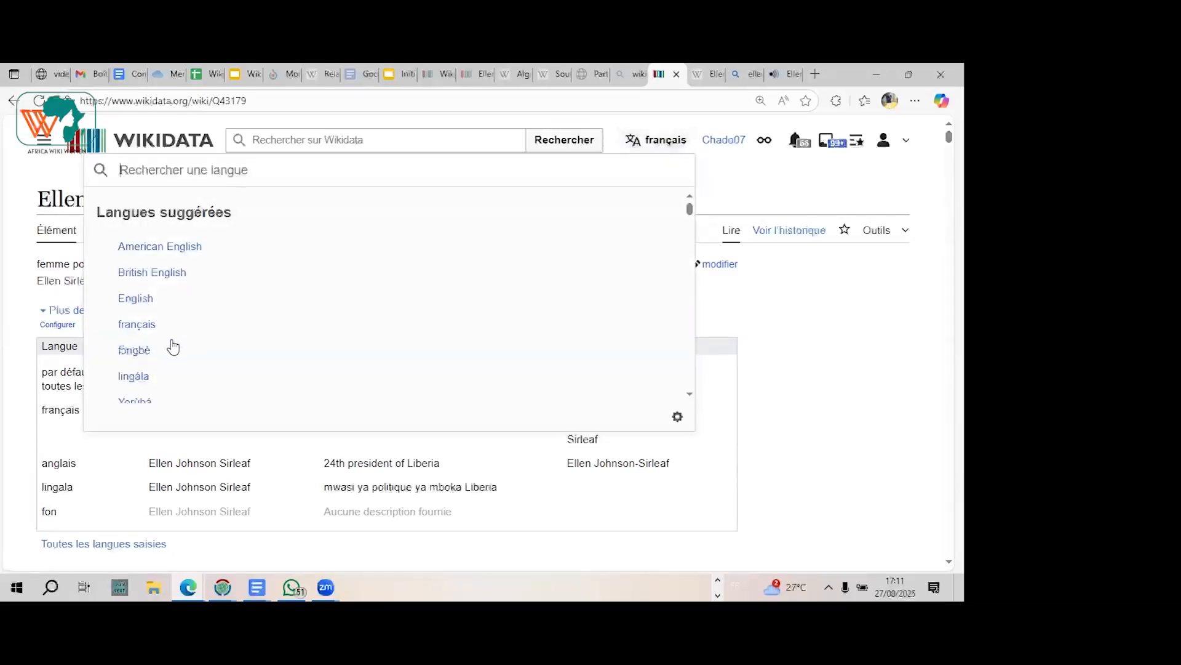
click(143, 356)
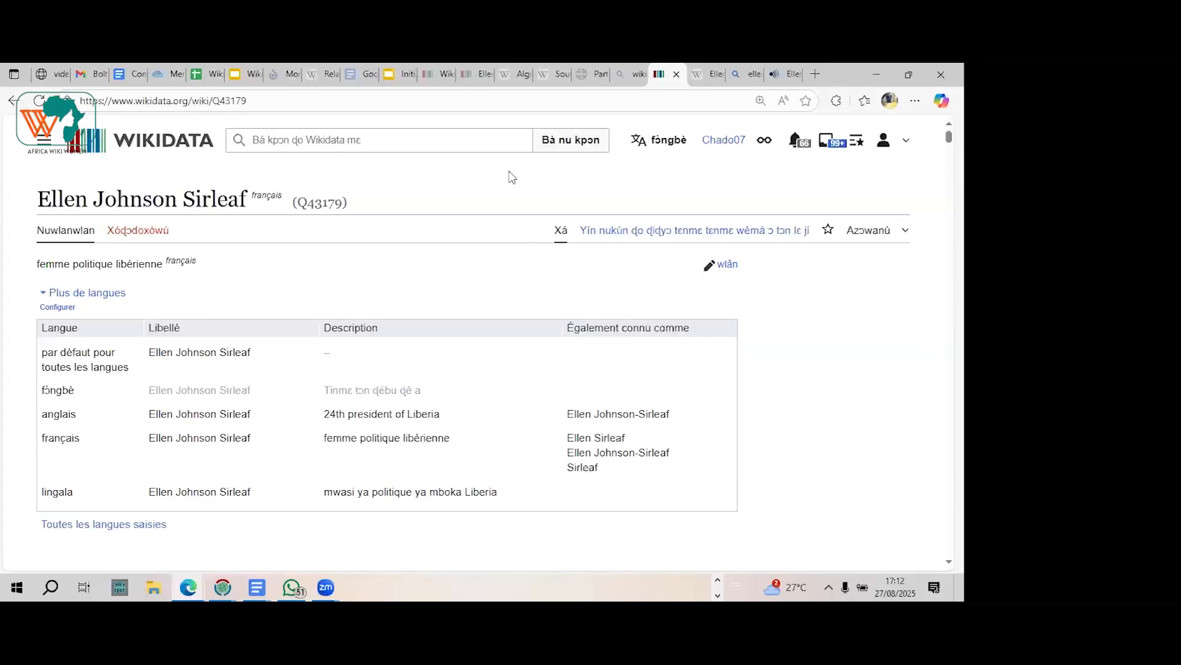
Step: Search the interface languages for "sw" and display the Ellen Johnson Sirleaf item in Kiswahili
click(669, 141)
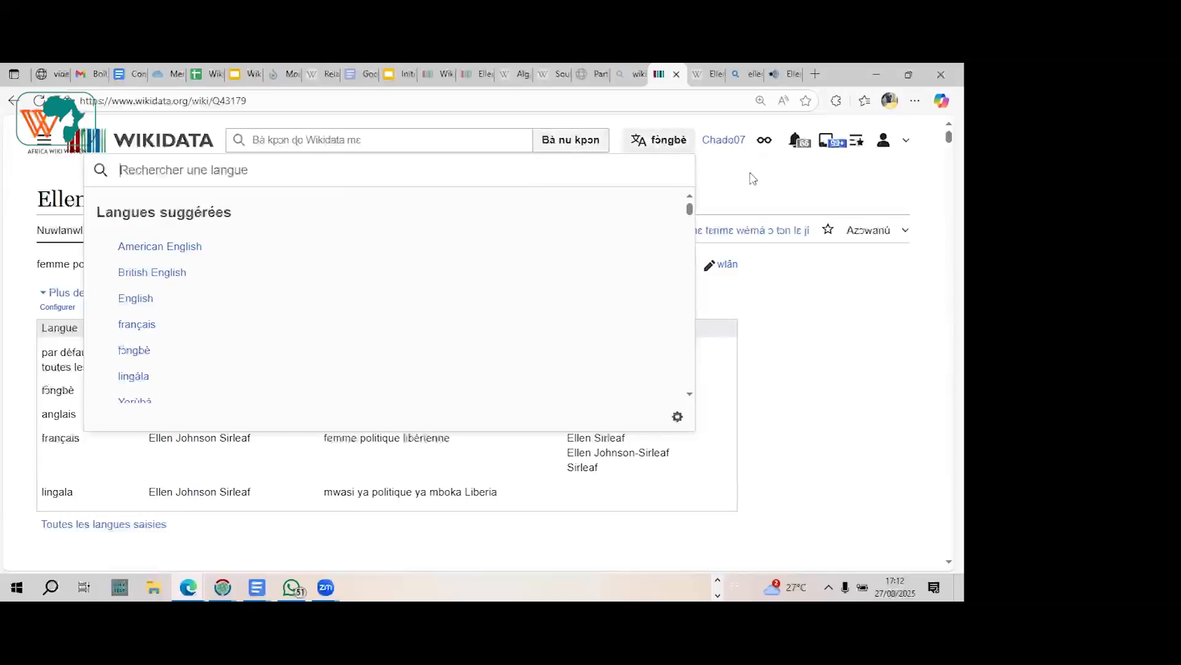
click(741, 190)
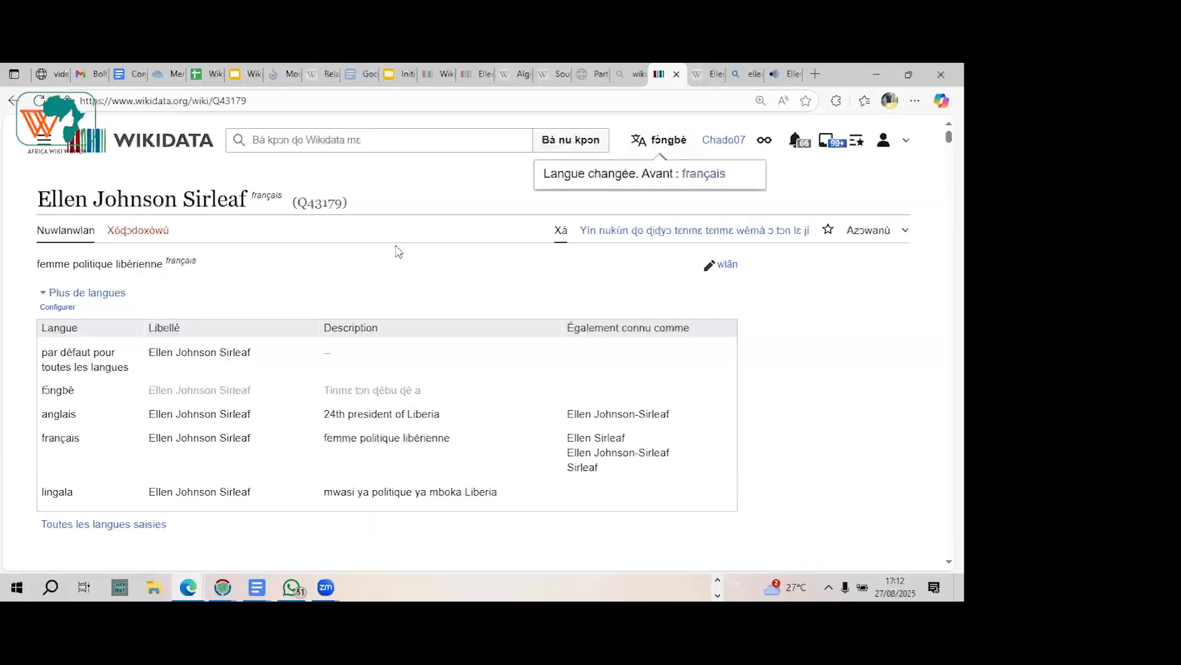
click(658, 140)
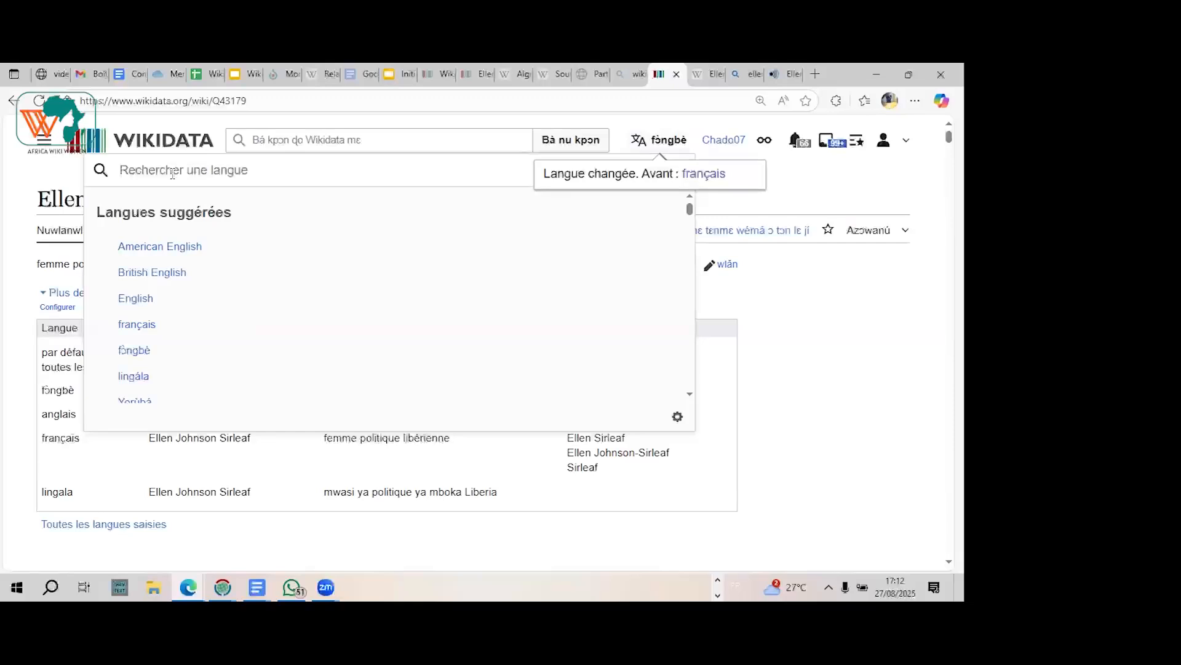
text(swahili)
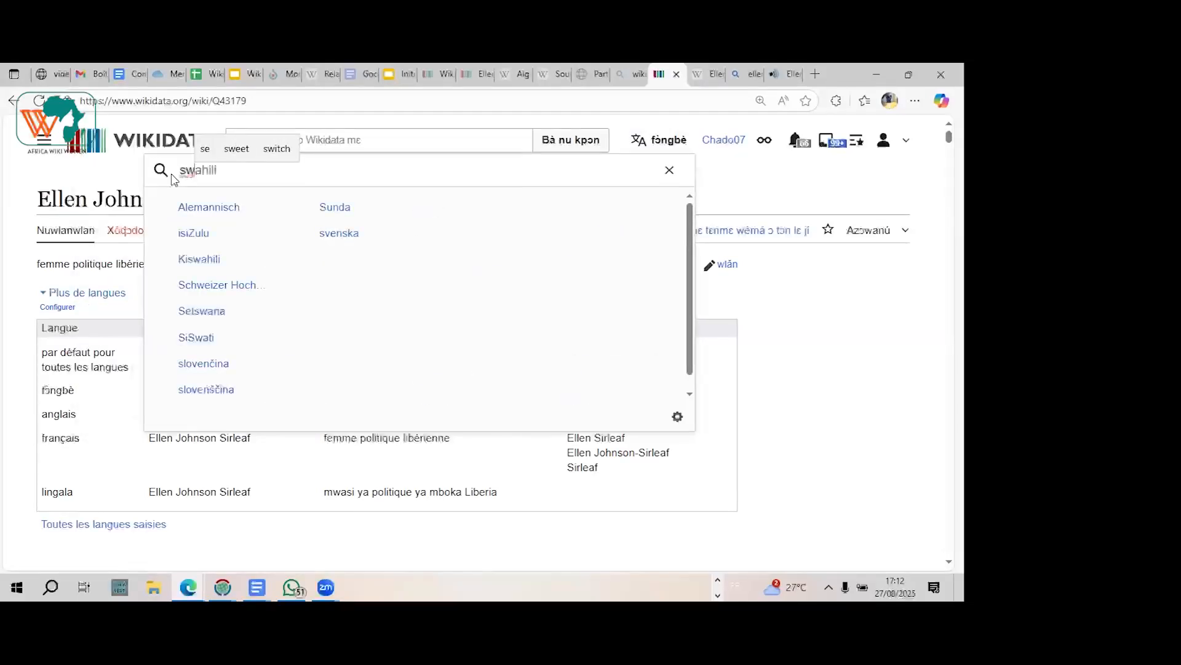
click(210, 263)
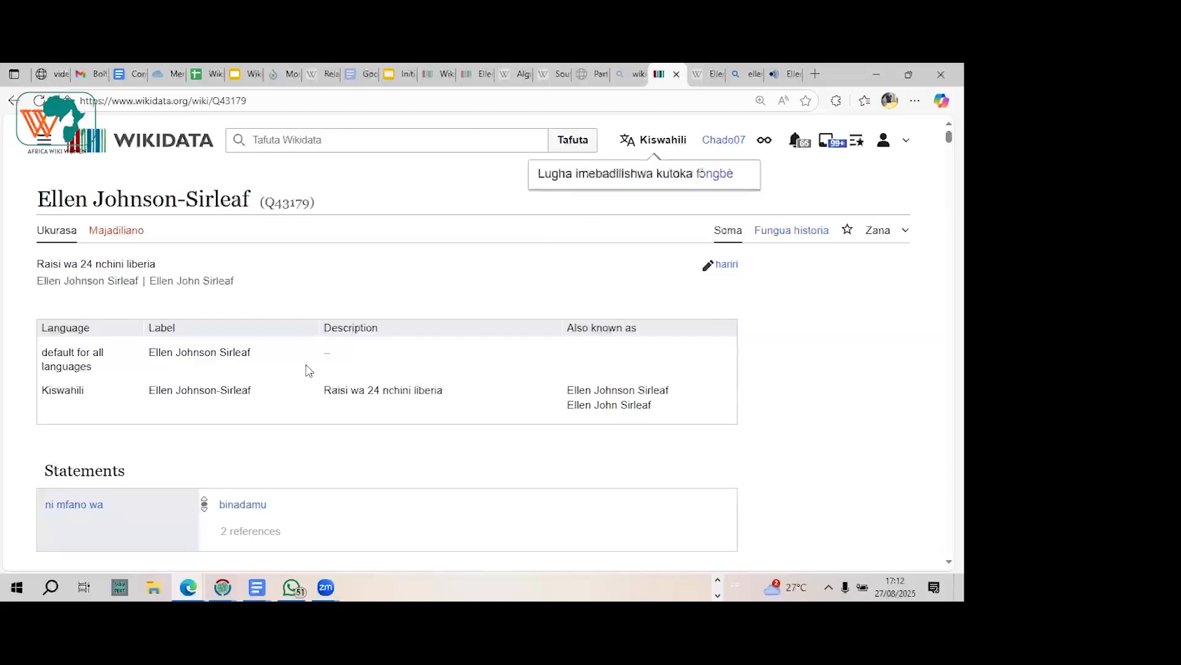
Step: Set the Wikidata interface language back to français and return to the top of the item's page
click(662, 151)
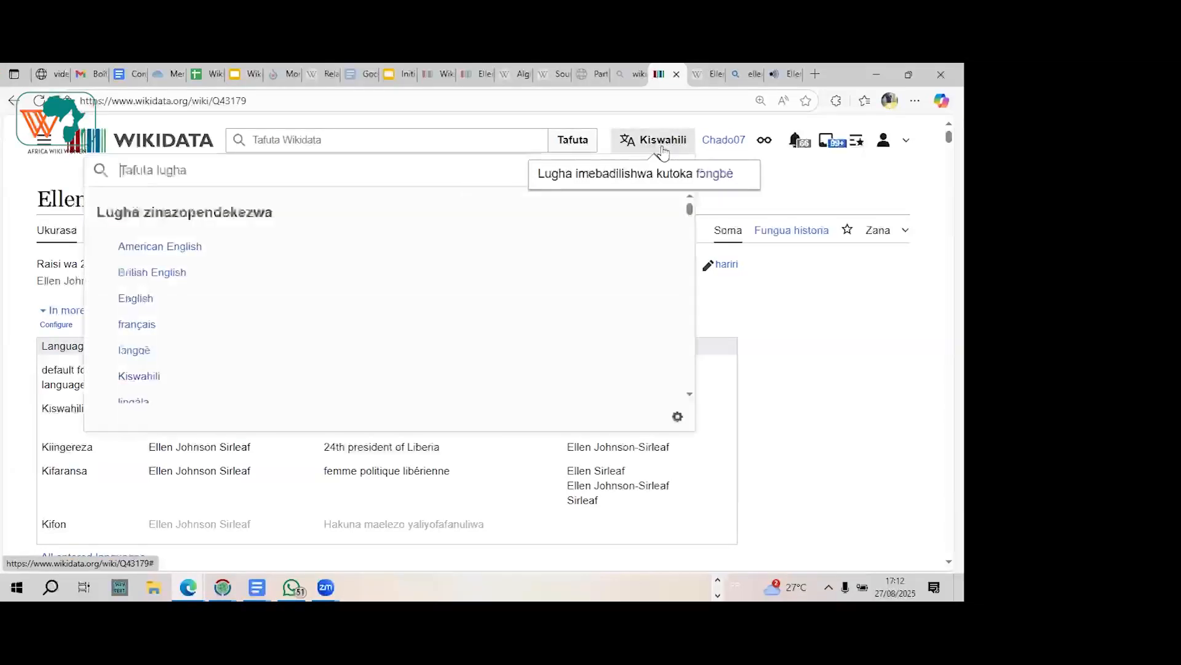
click(131, 323)
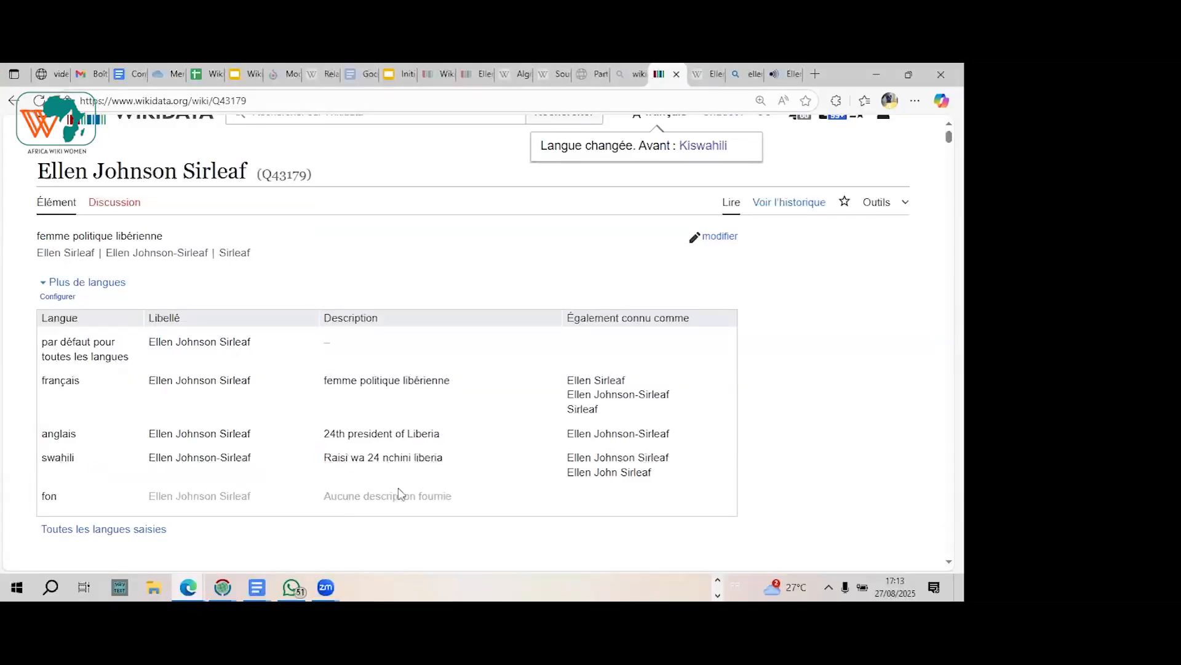
scroll(670, 164, up, 1)
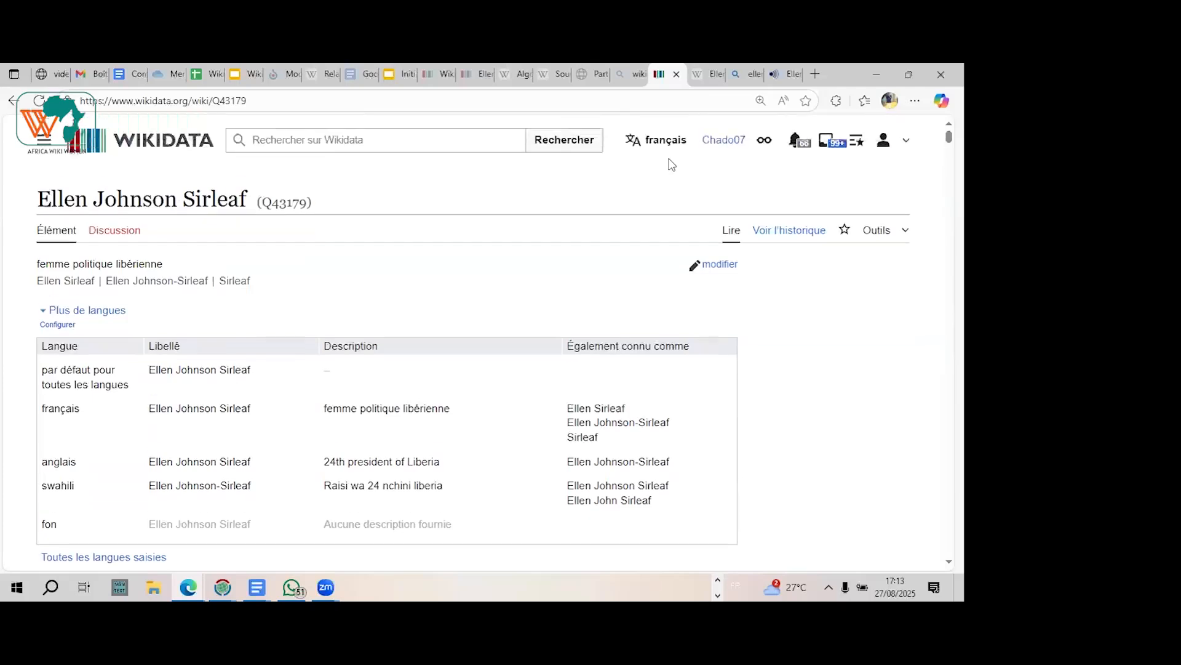
mouse_move(662, 149)
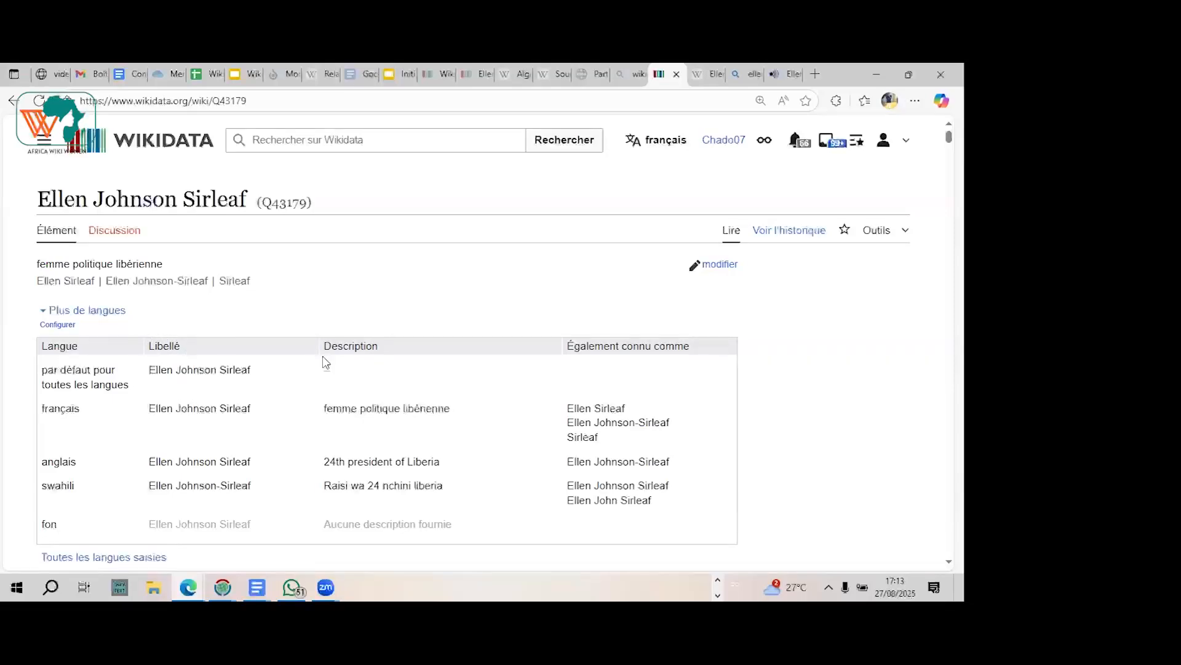
Step: Examine the item's language table and the beginning of its Déclarations section, with the nature de l'élément statement
scroll(325, 361, down, 2)
scroll(326, 361, down, 4)
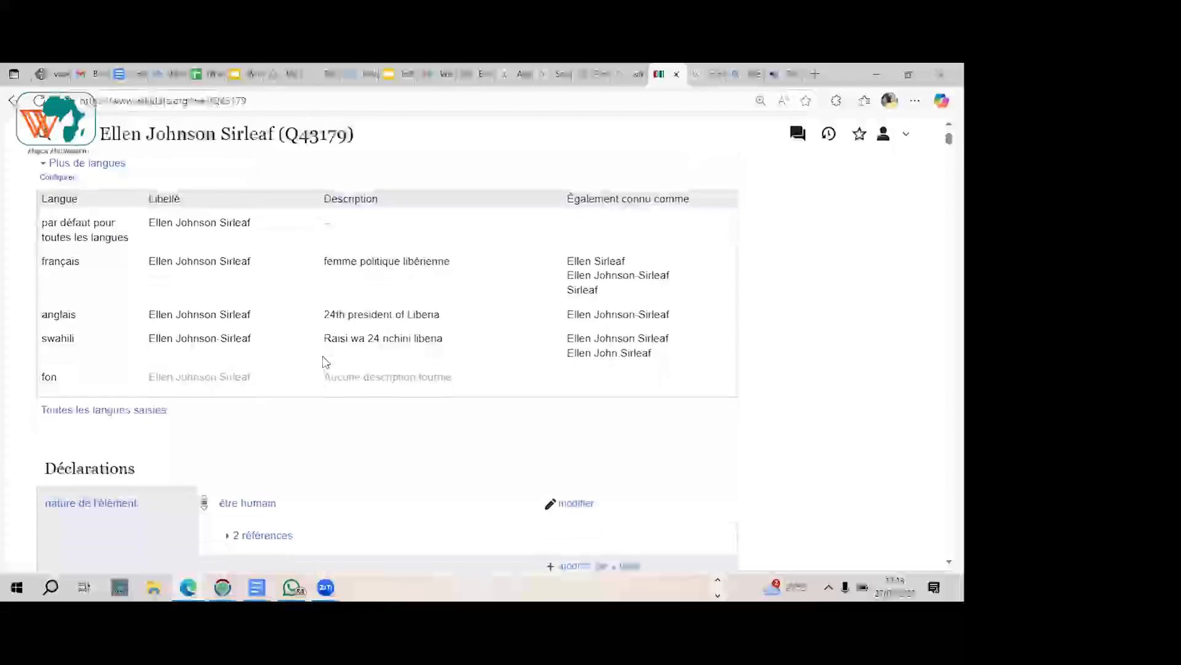
scroll(325, 362, down, 1)
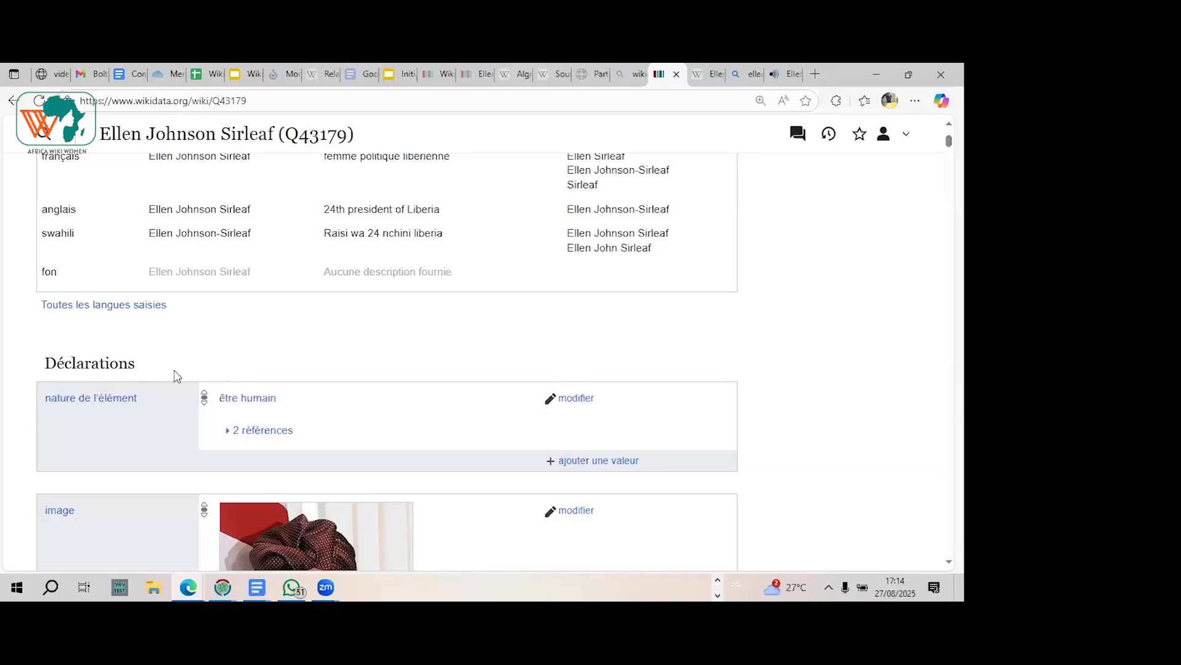
mouse_move(68, 404)
scroll(404, 385, down, 1)
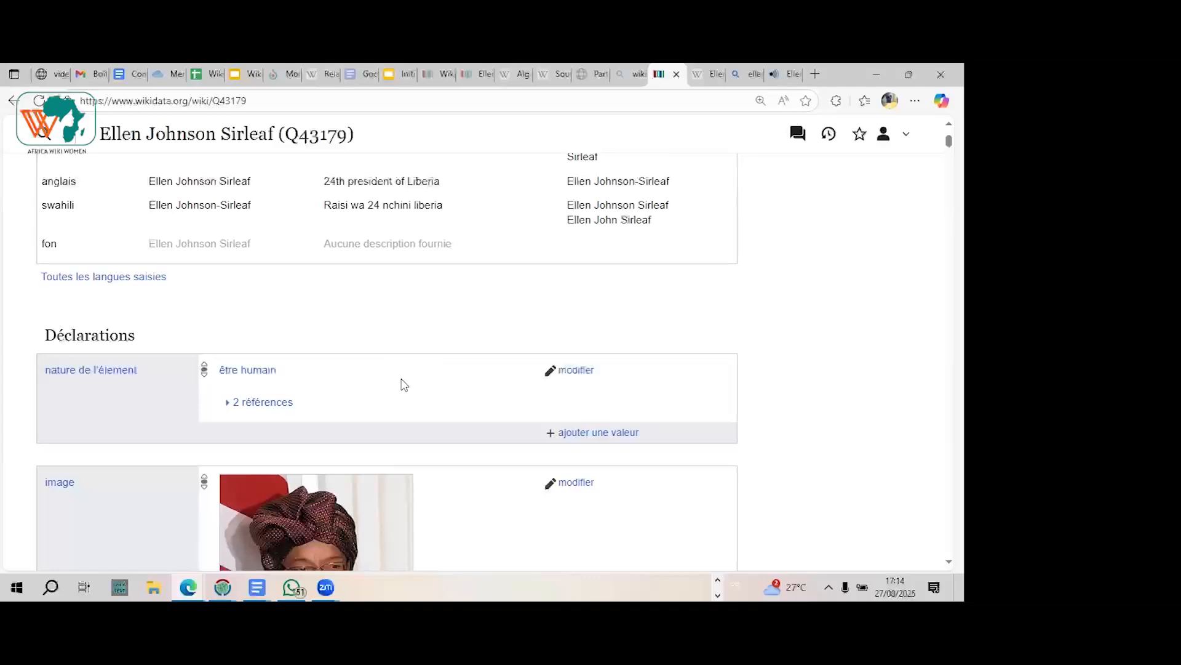
scroll(403, 385, down, 1)
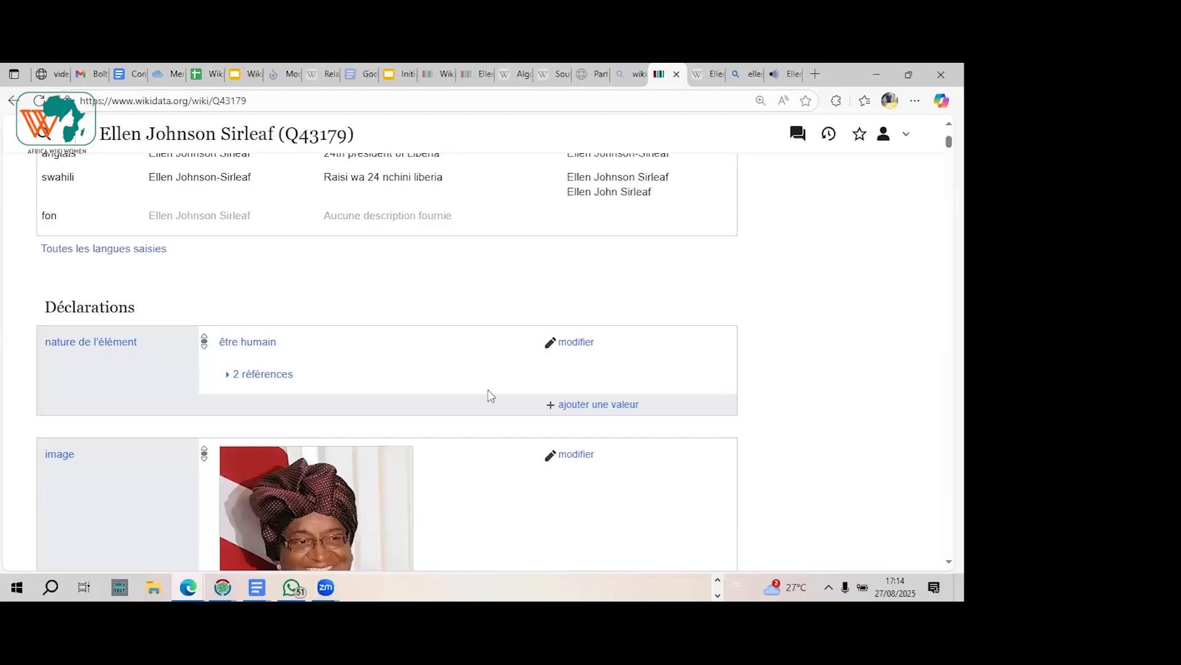
click(581, 407)
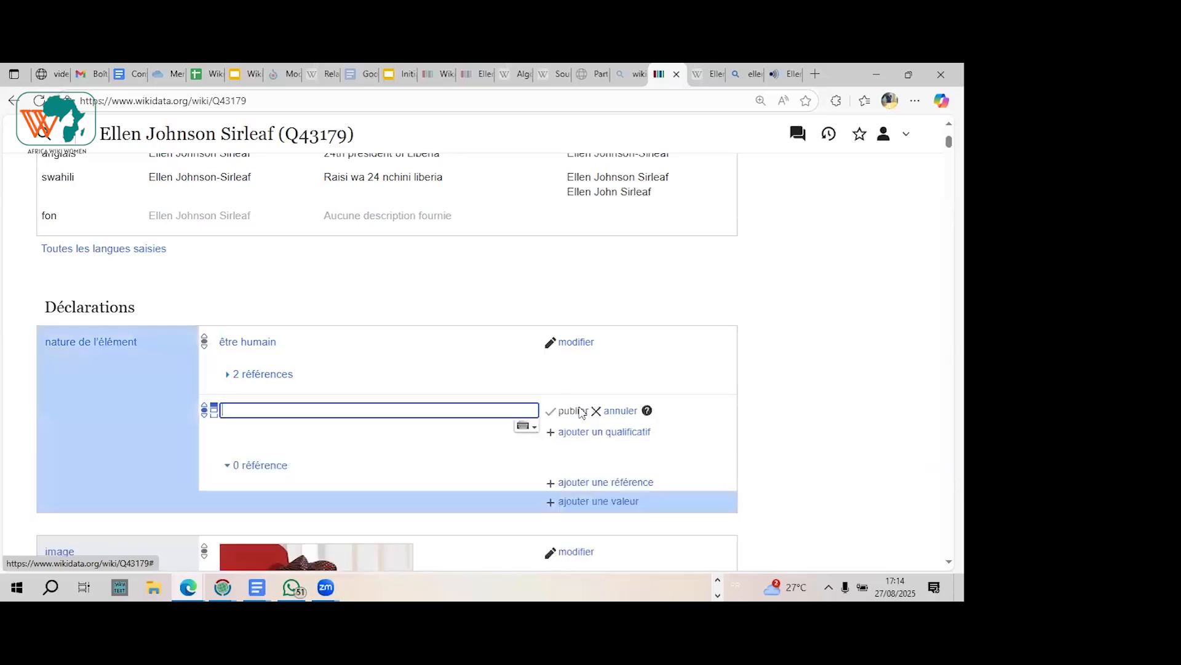
click(308, 409)
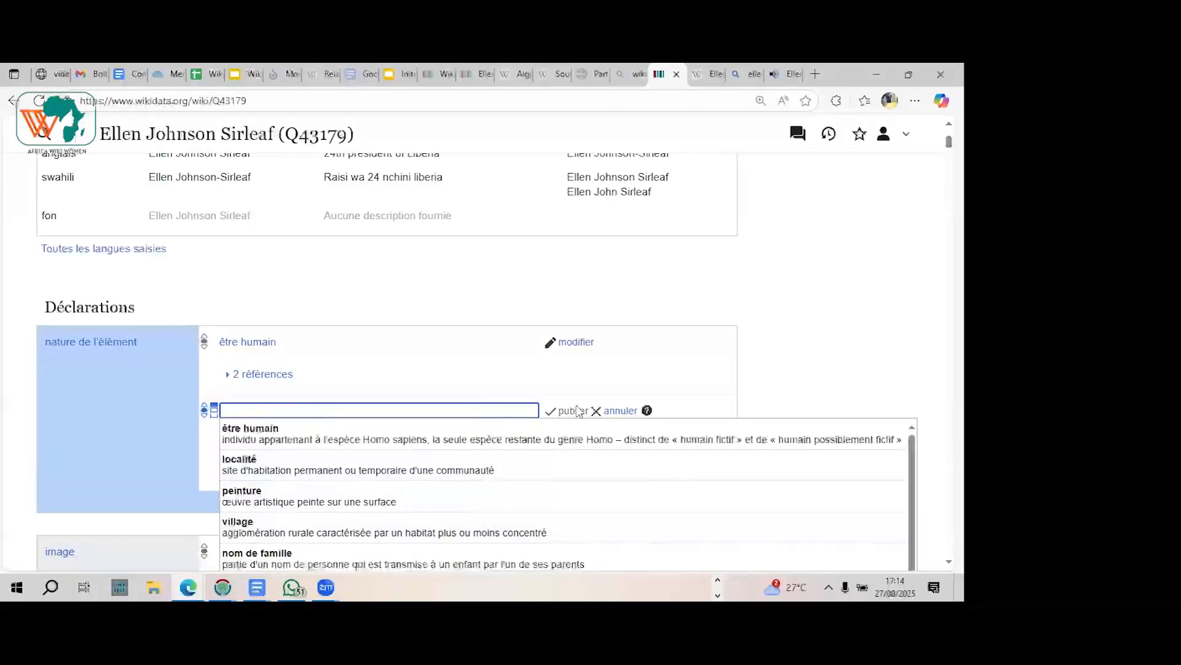
click(622, 410)
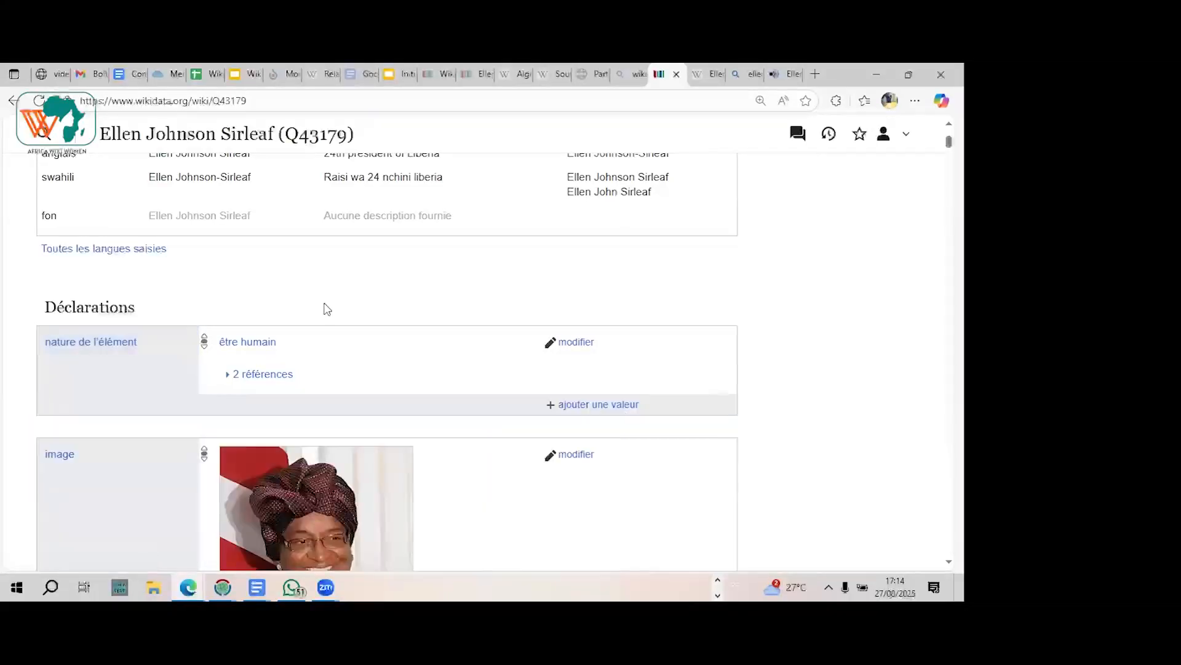
Step: Examine the nature de l'élément and image statements, including the explanation of the nature de l'élément property
mouse_move(123, 345)
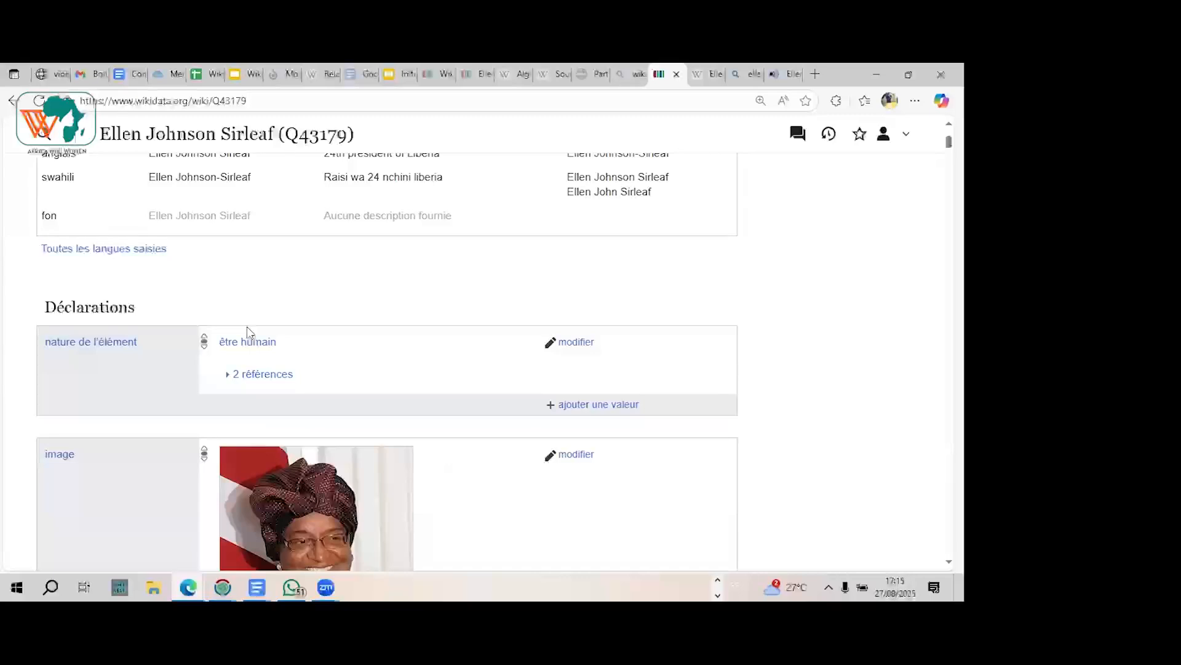
scroll(247, 330, down, 3)
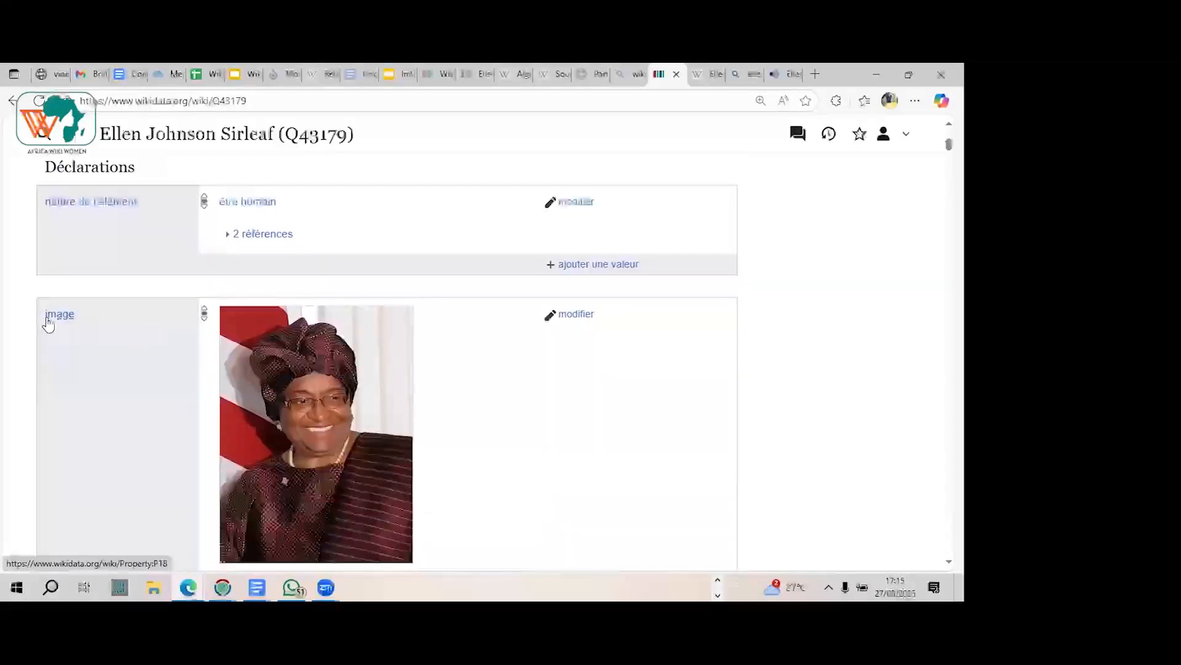
scroll(109, 274, up, 1)
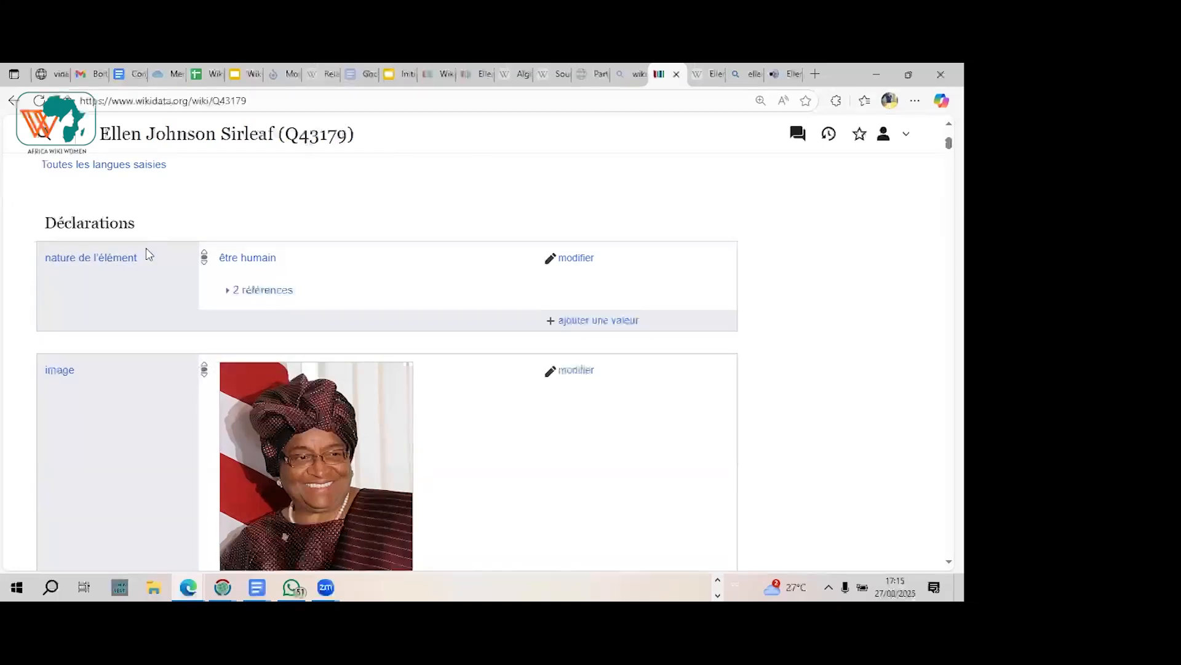
mouse_move(136, 267)
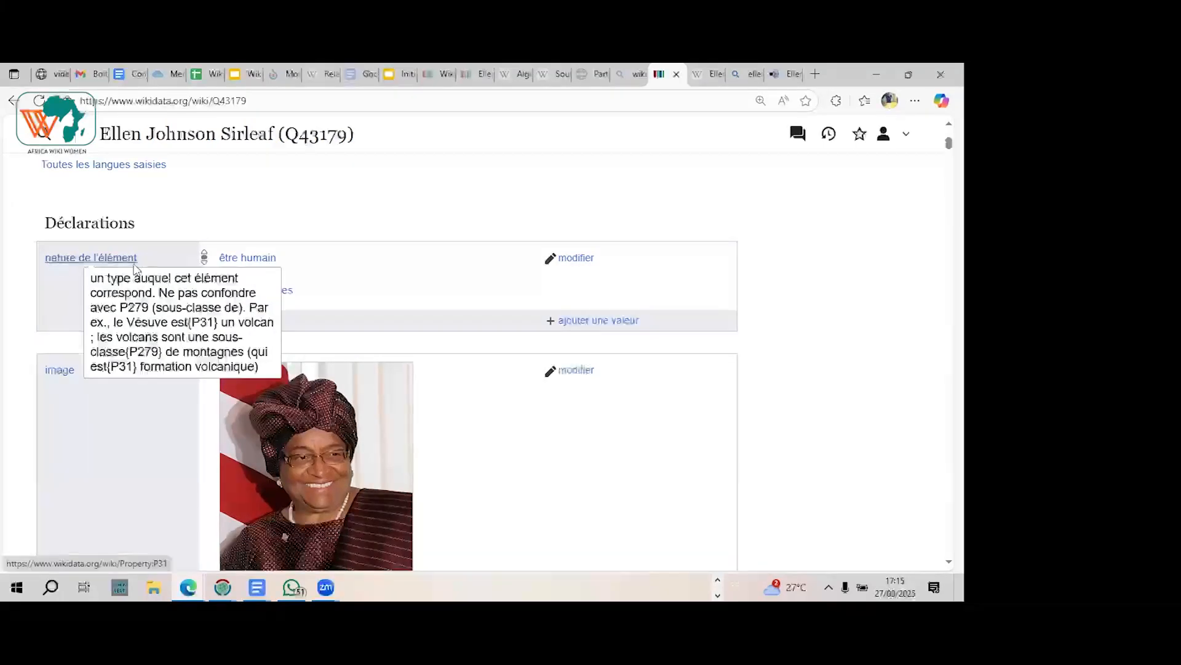
mouse_move(227, 264)
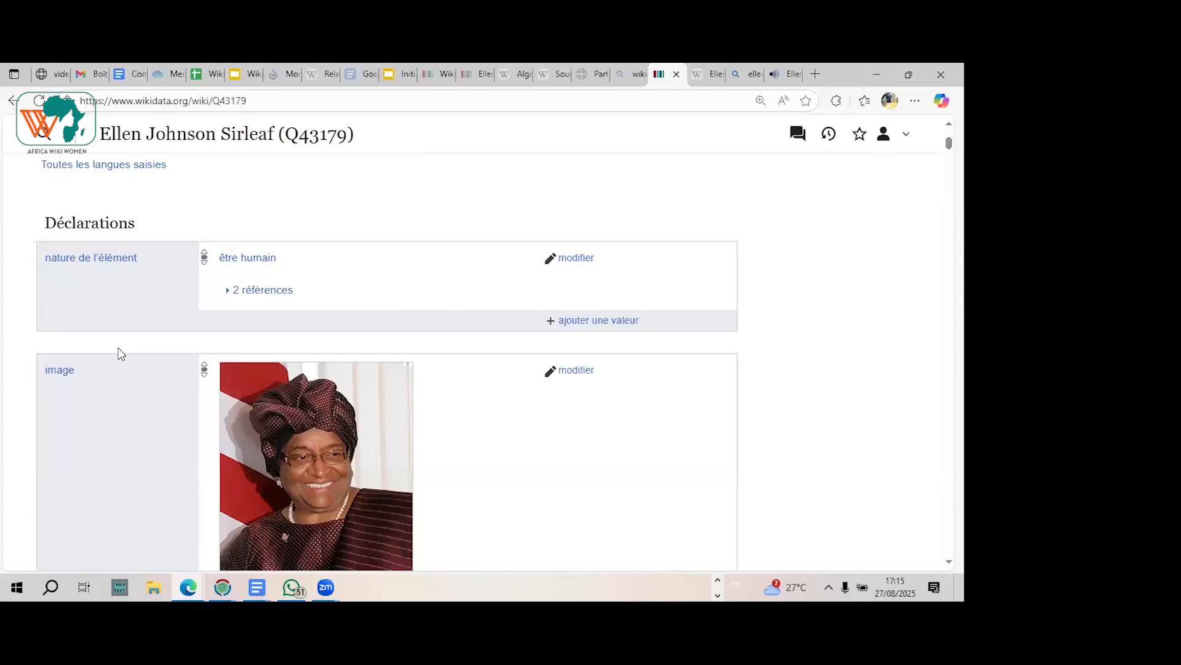
Step: Review the image statement with its date and reference, and start adding another value to it
scroll(121, 354, down, 1)
scroll(121, 354, down, 1)
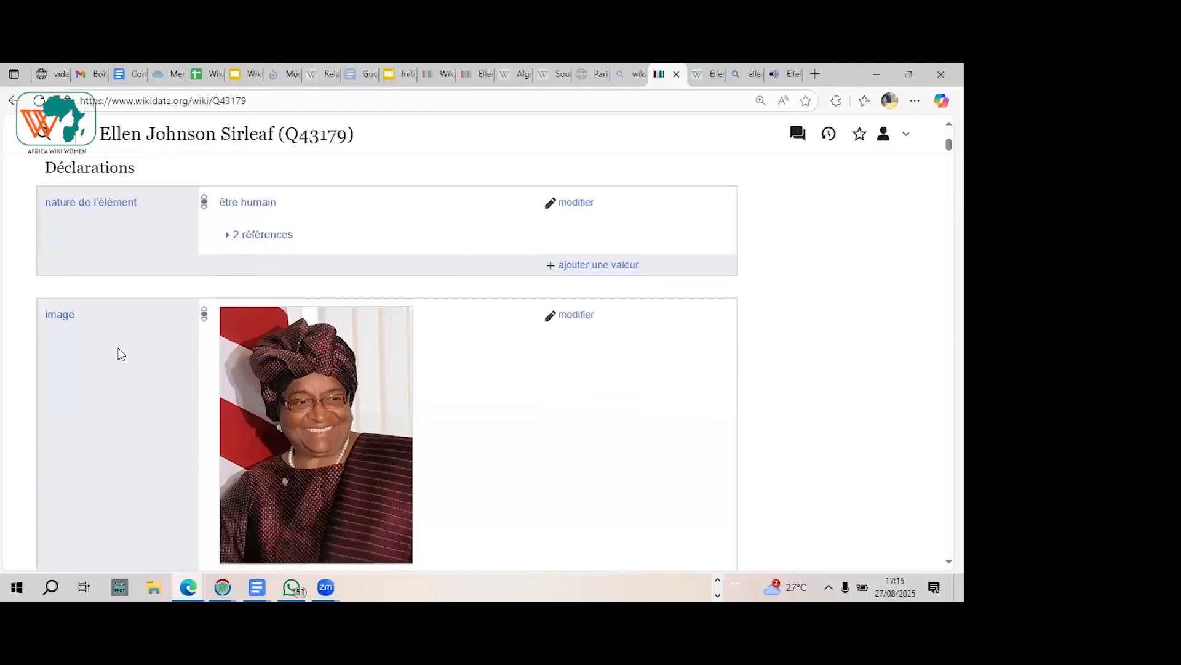
scroll(121, 354, down, 4)
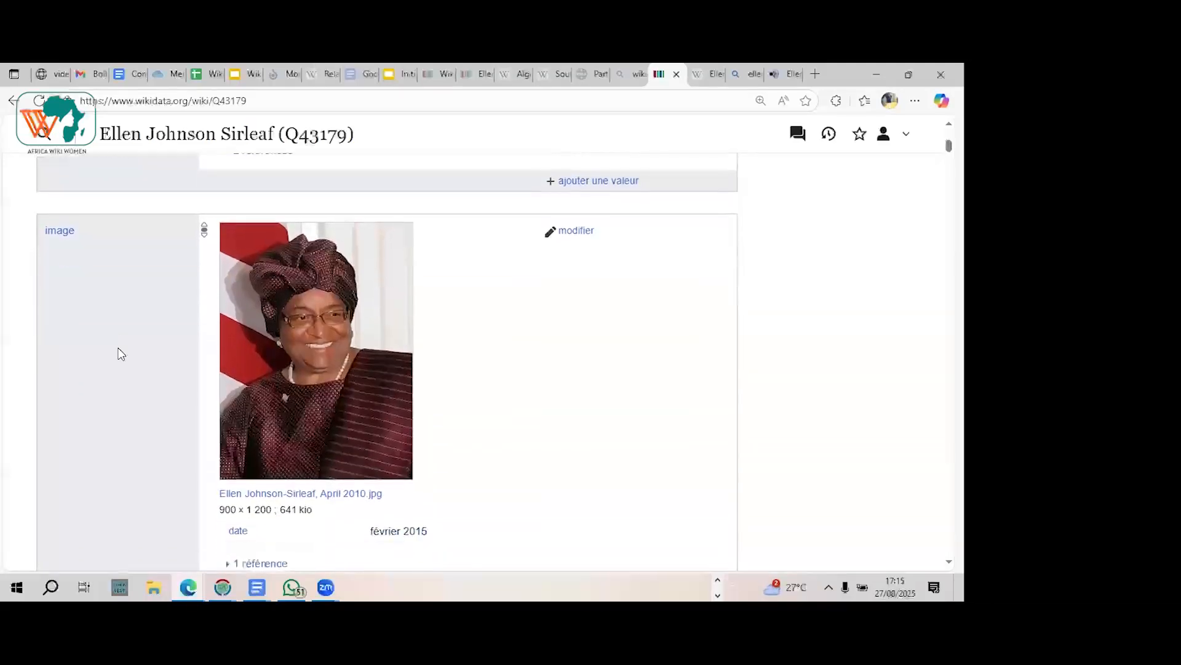
scroll(121, 354, up, 3)
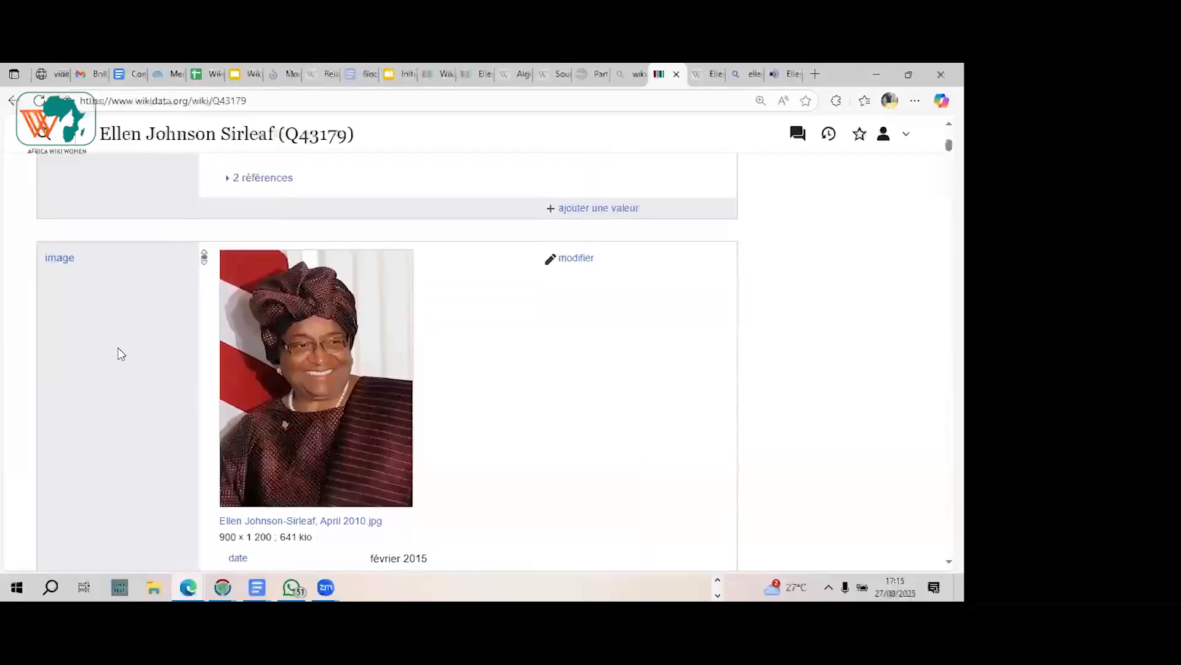
scroll(121, 353, down, 1)
scroll(121, 354, down, 4)
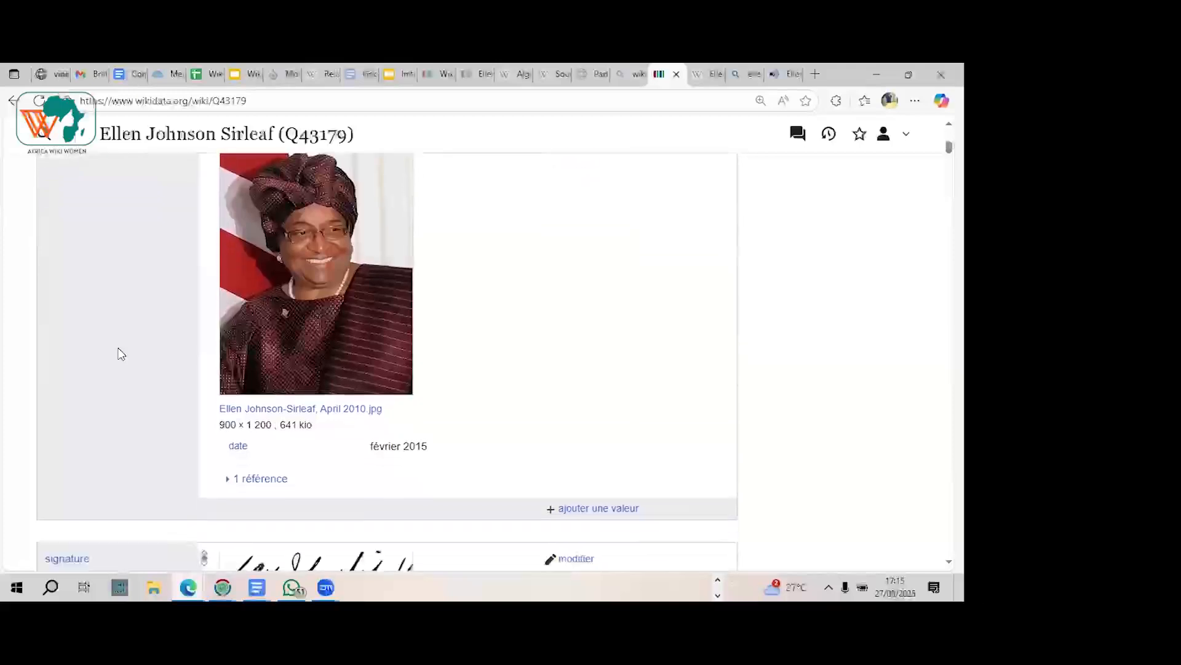
click(581, 510)
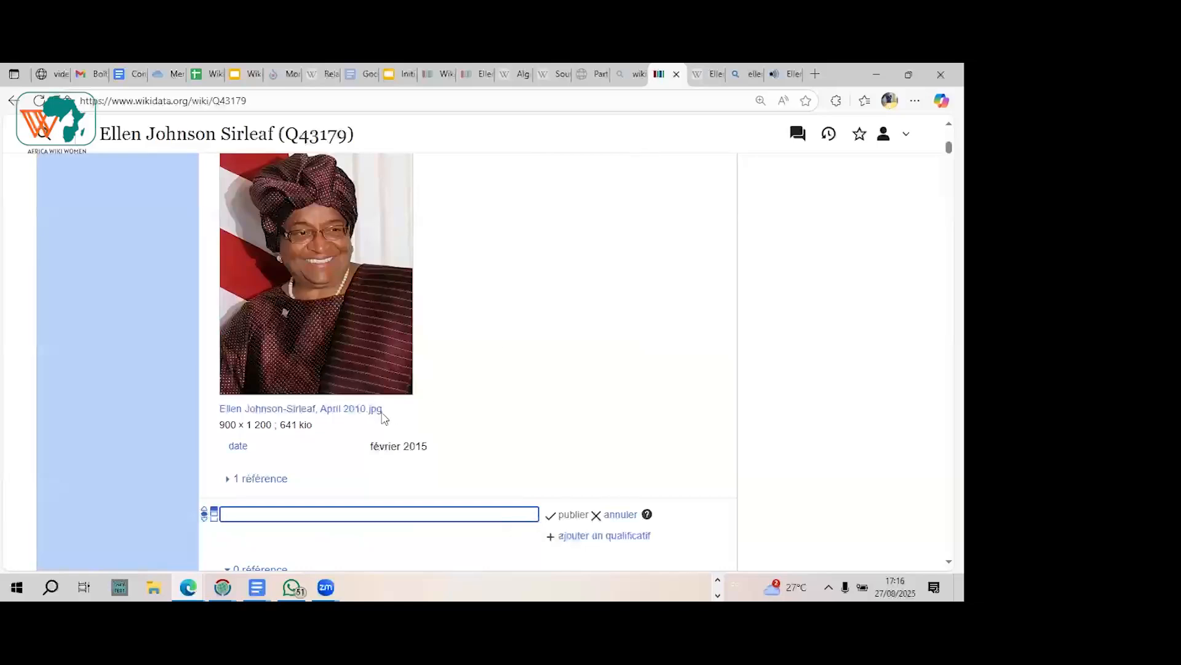
Step: Copy the Wikimedia Commons address of "Ellen Johnson-Sirleaf, April 2010.jpg", return to the Wikidata item, and open the address in the Bing search results' browser tab
click(330, 410)
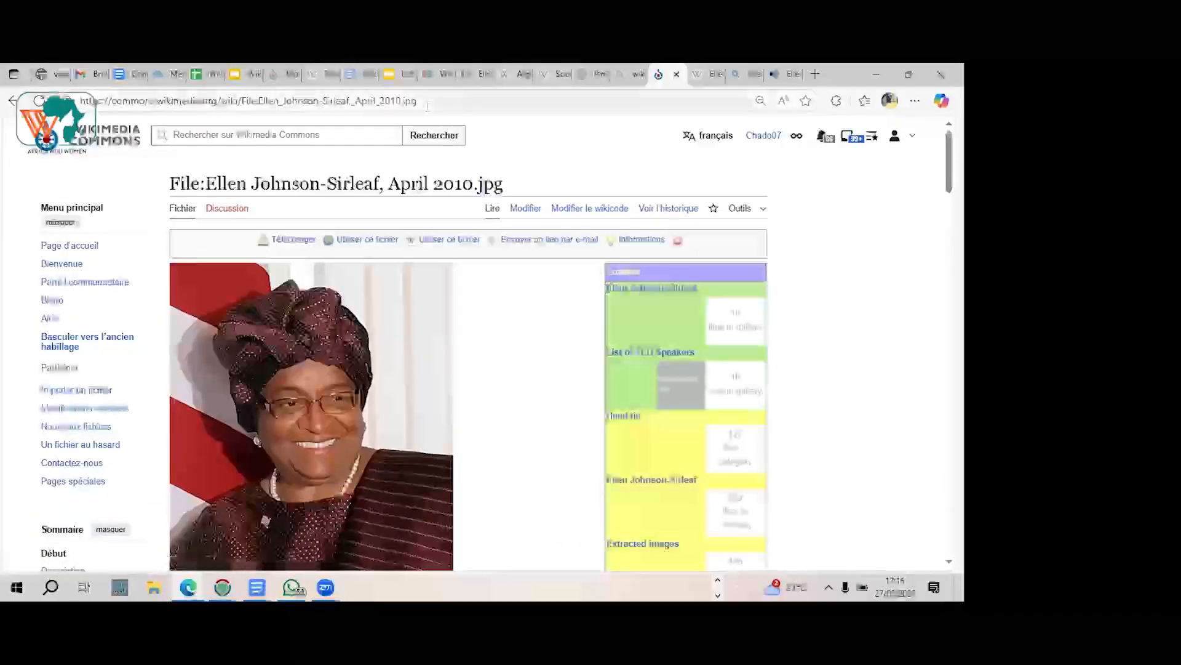
click(427, 106)
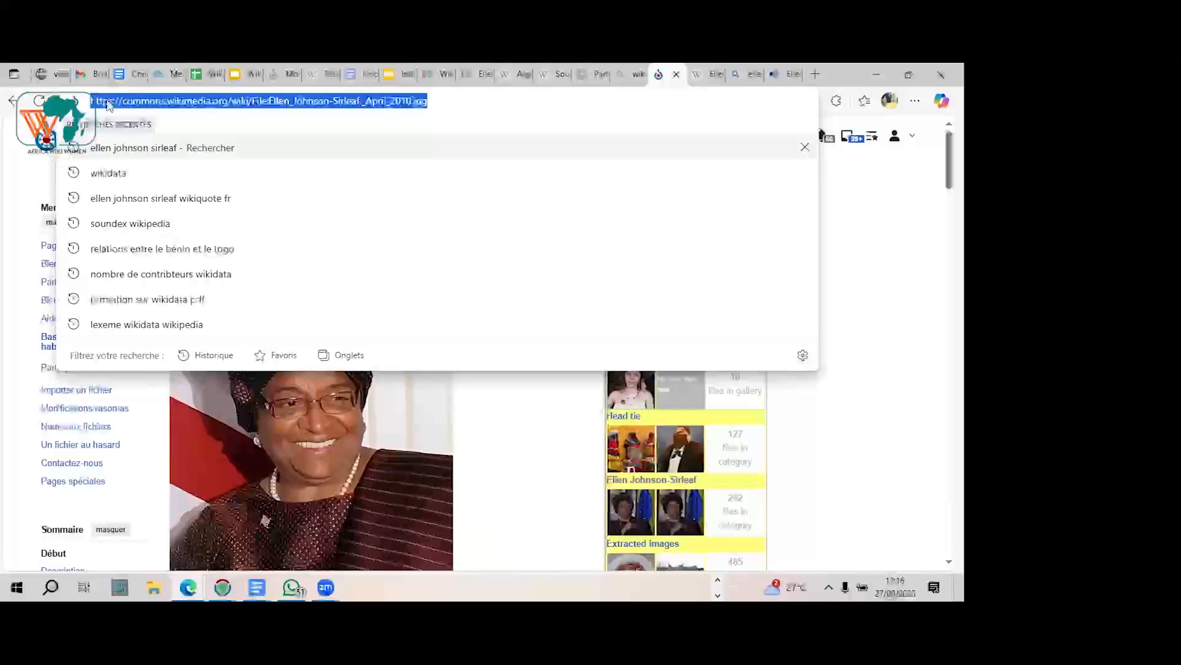
click(12, 100)
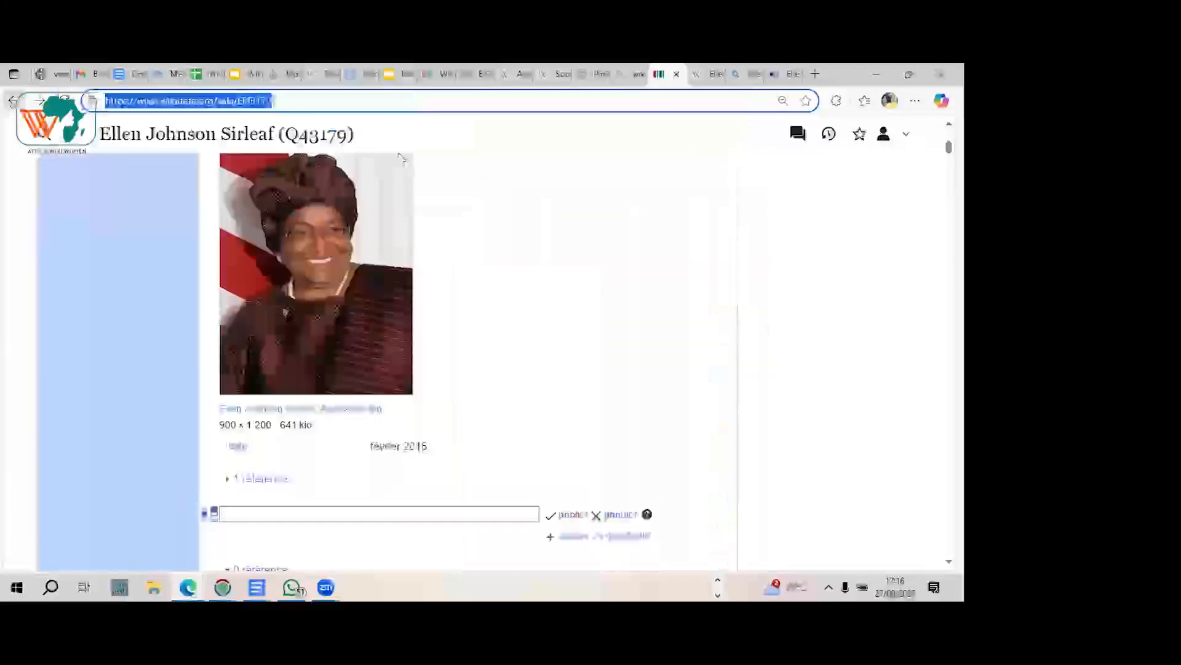
click(754, 75)
click(588, 102)
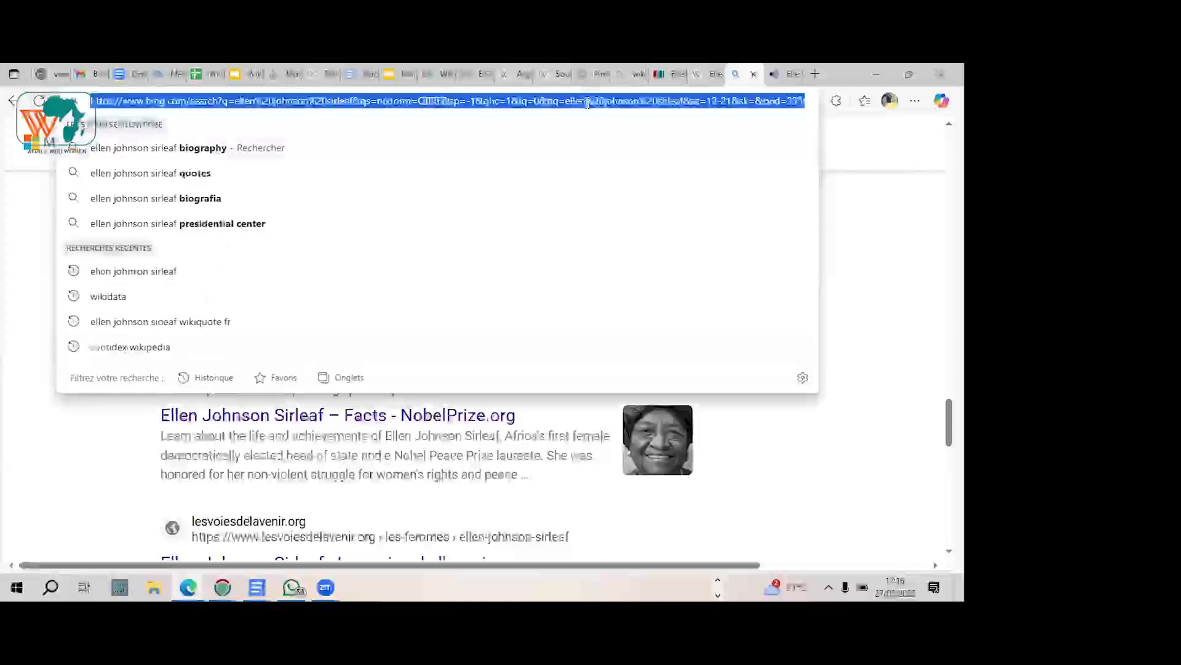
text(https://commons.wikimedia.org/wiki/File:Ellen_Johnson_Sirleaf_April_2010.jpg)
key(Return)
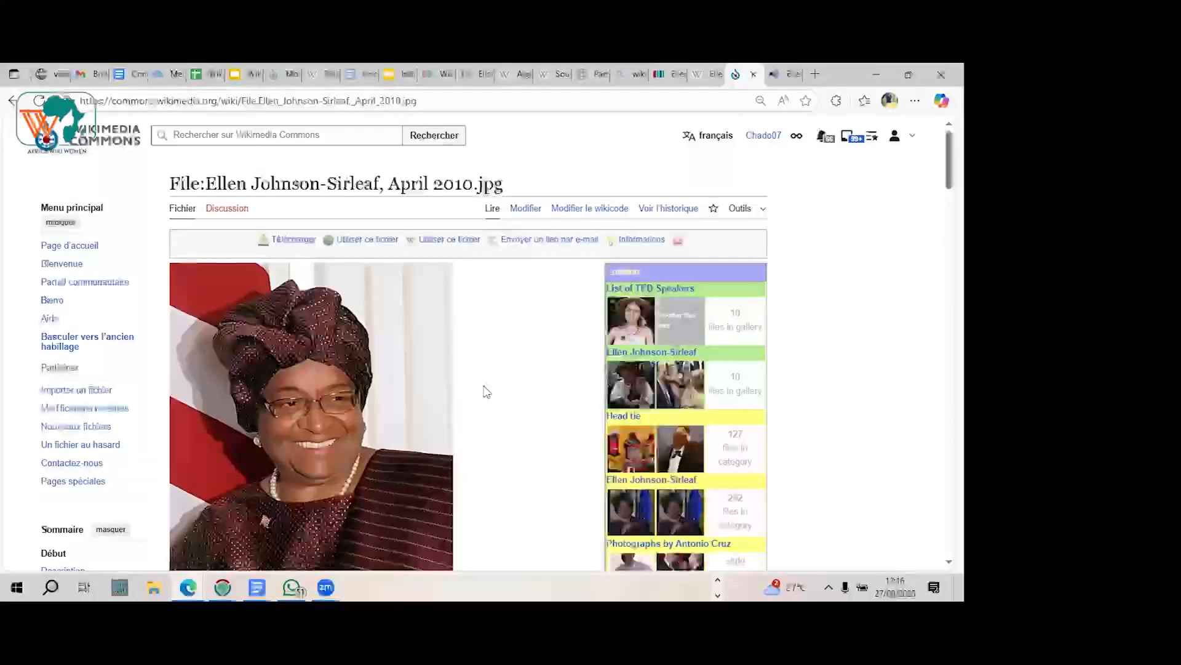
Step: Review the image's description and licence details on its Commons page, and open its Ellen Johnson-Sirleaf category
scroll(486, 391, down, 5)
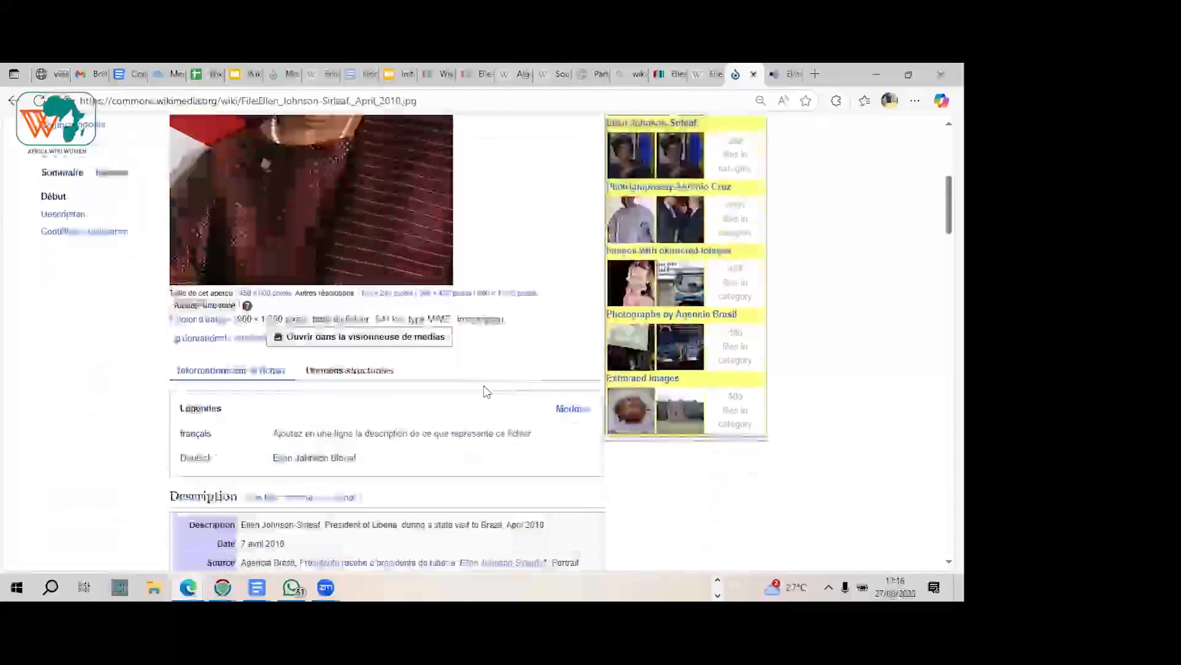
scroll(486, 391, down, 8)
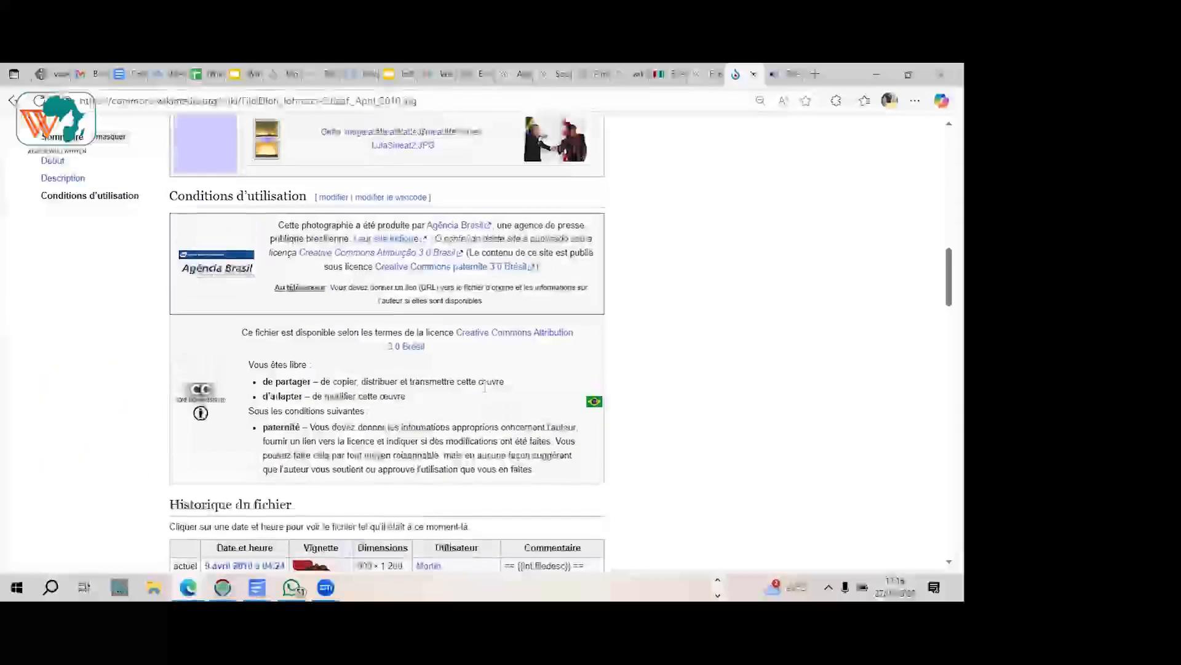
scroll(485, 387, up, 2)
scroll(485, 389, down, 1)
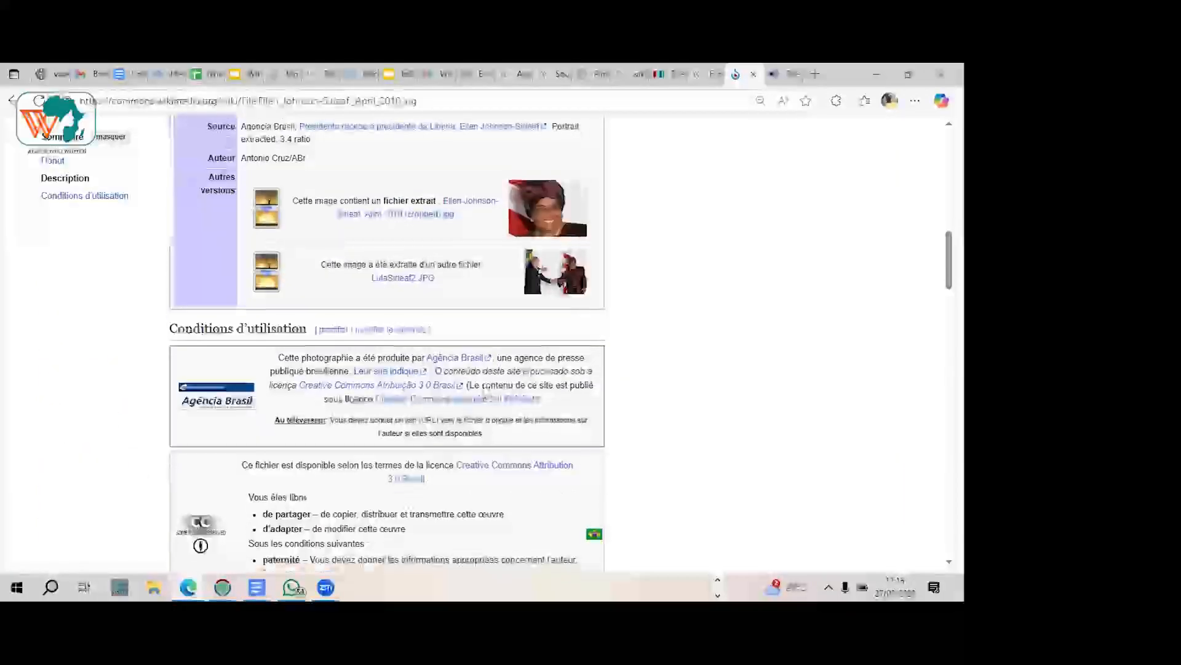
scroll(485, 389, down, 12)
scroll(486, 392, down, 15)
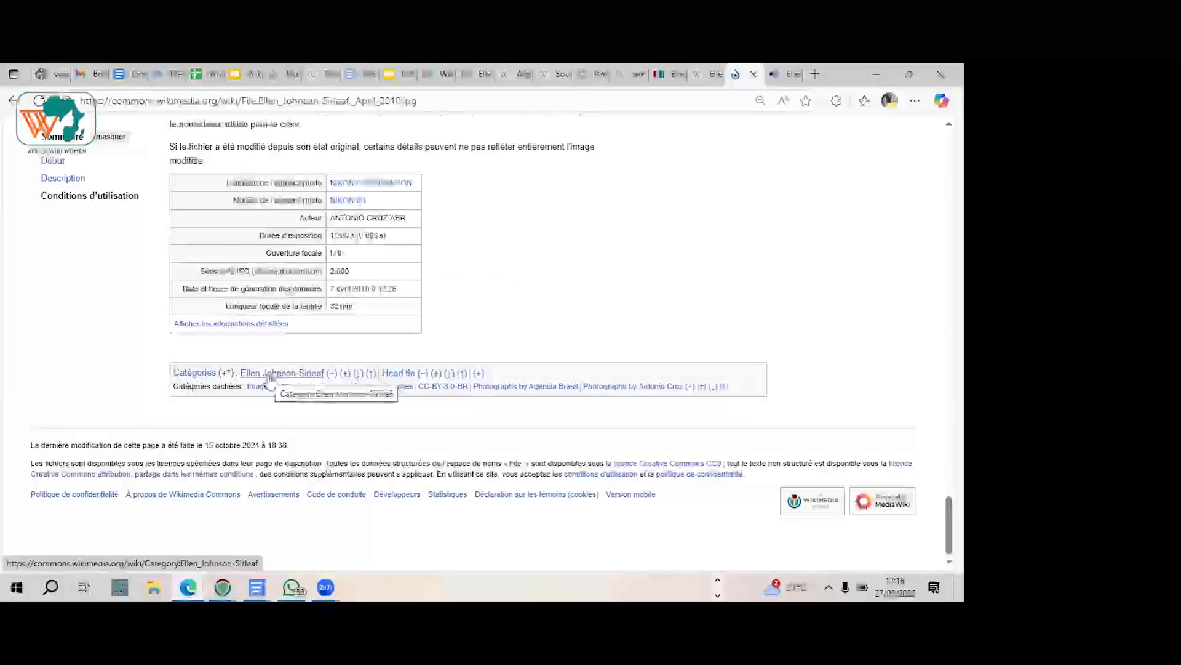
click(270, 373)
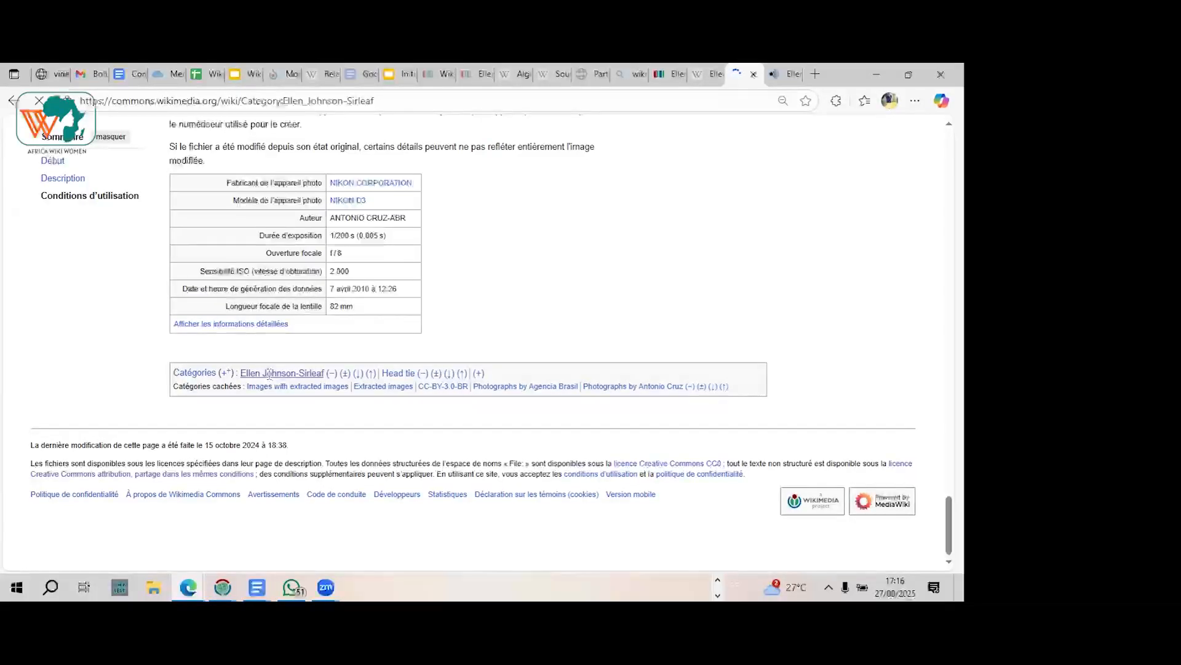
Step: Find the file Ellen Johnson-Sirleaf3.jpg in the category gallery and copy its file name
scroll(271, 378, down, 6)
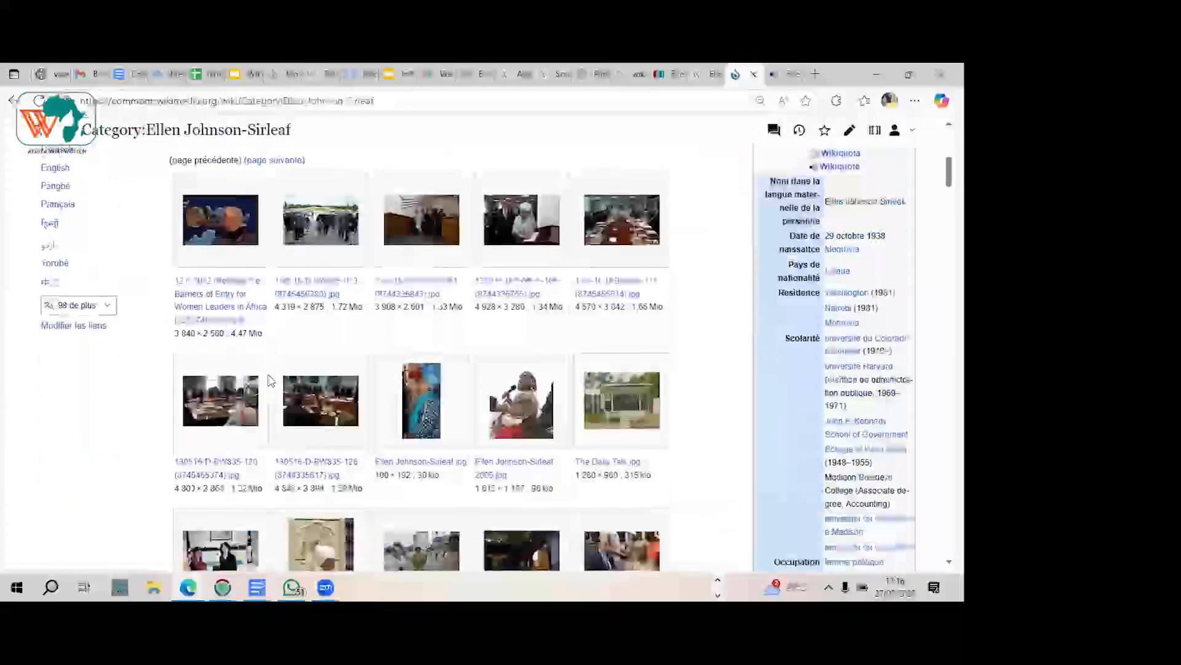
scroll(270, 379, down, 3)
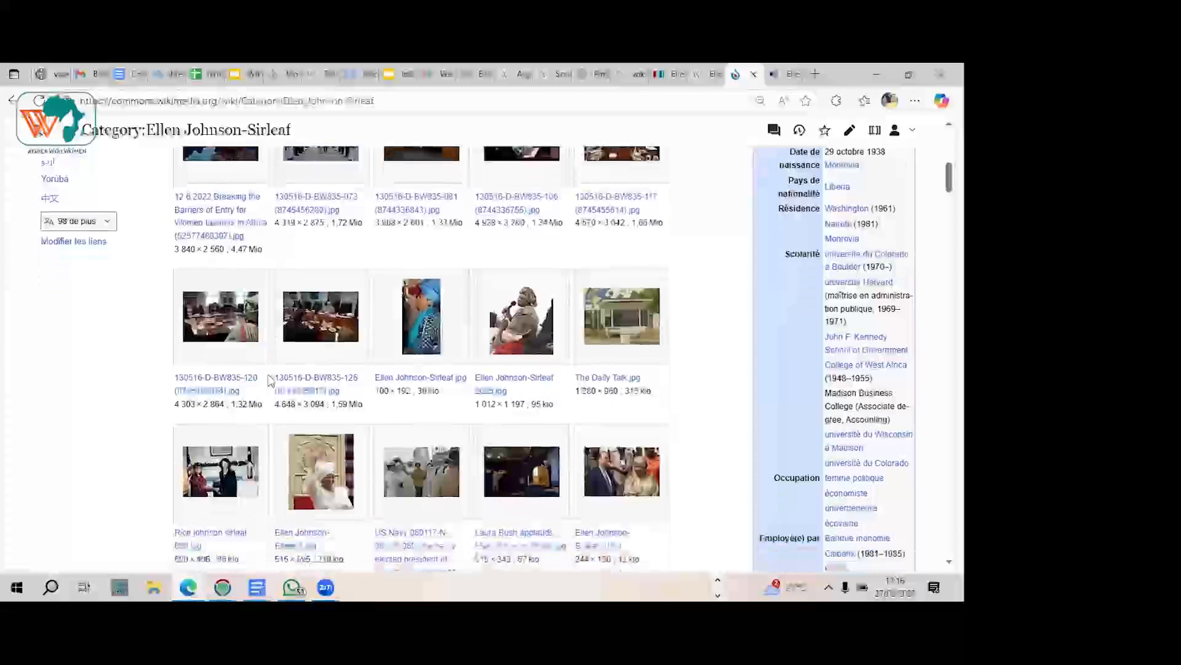
scroll(271, 380, down, 1)
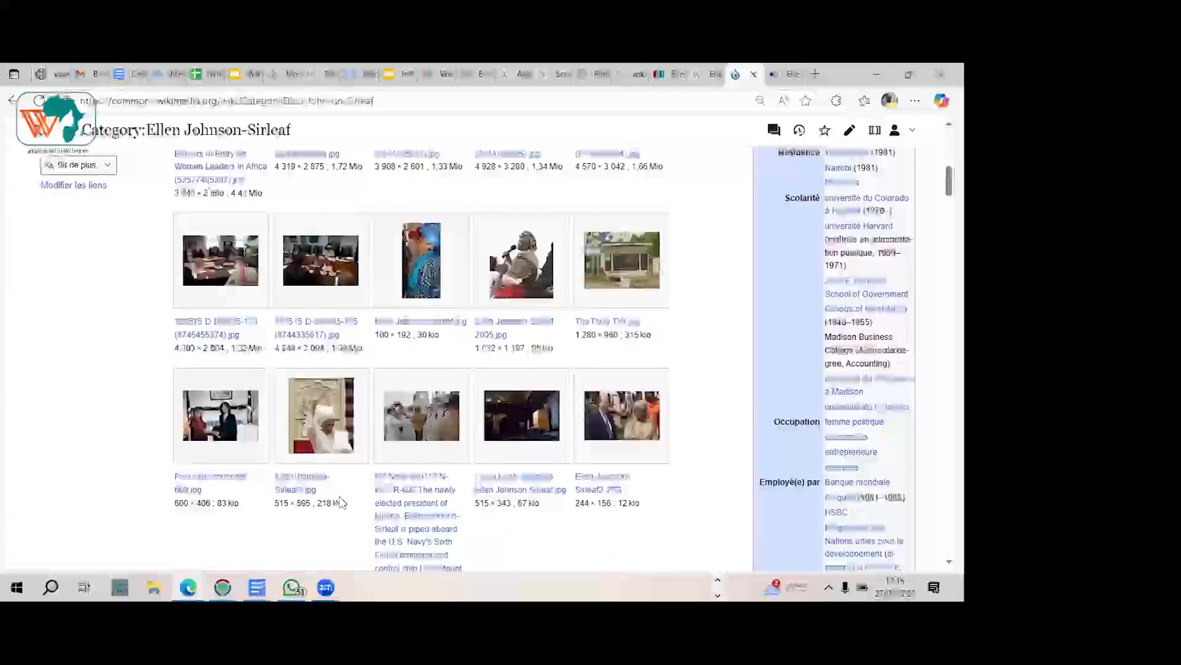
drag(316, 490, 275, 482)
key(ctrl+c)
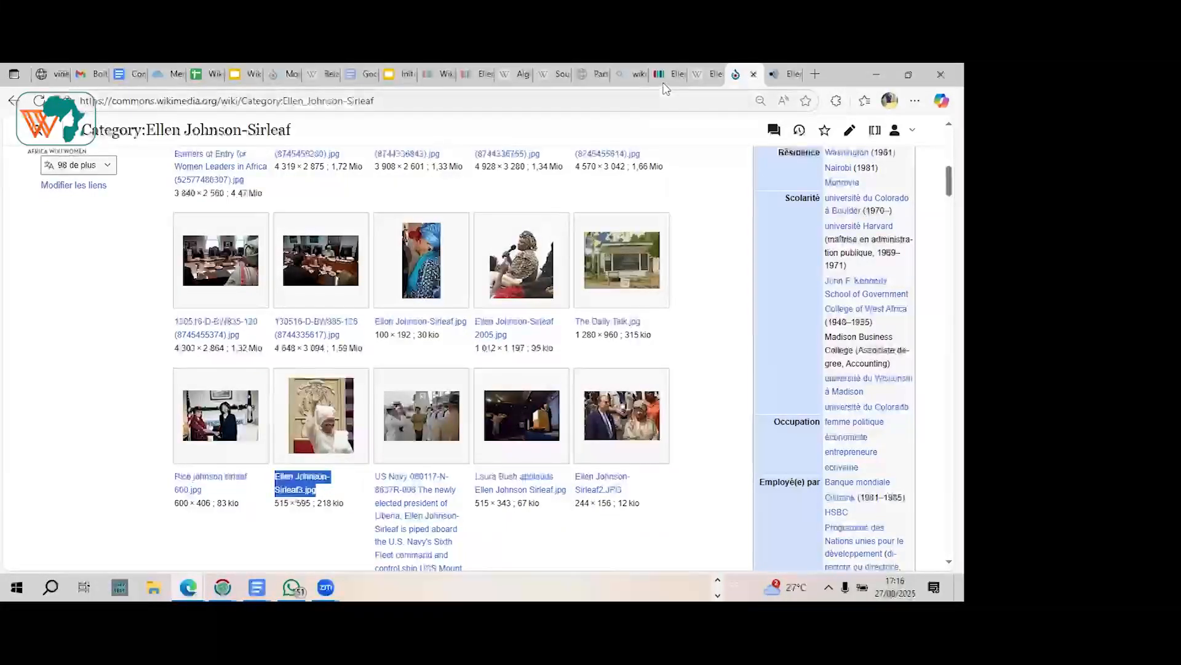
Step: Return to the Ellen Johnson Sirleaf Wikidata item and discard the empty new value under the image statement
click(668, 79)
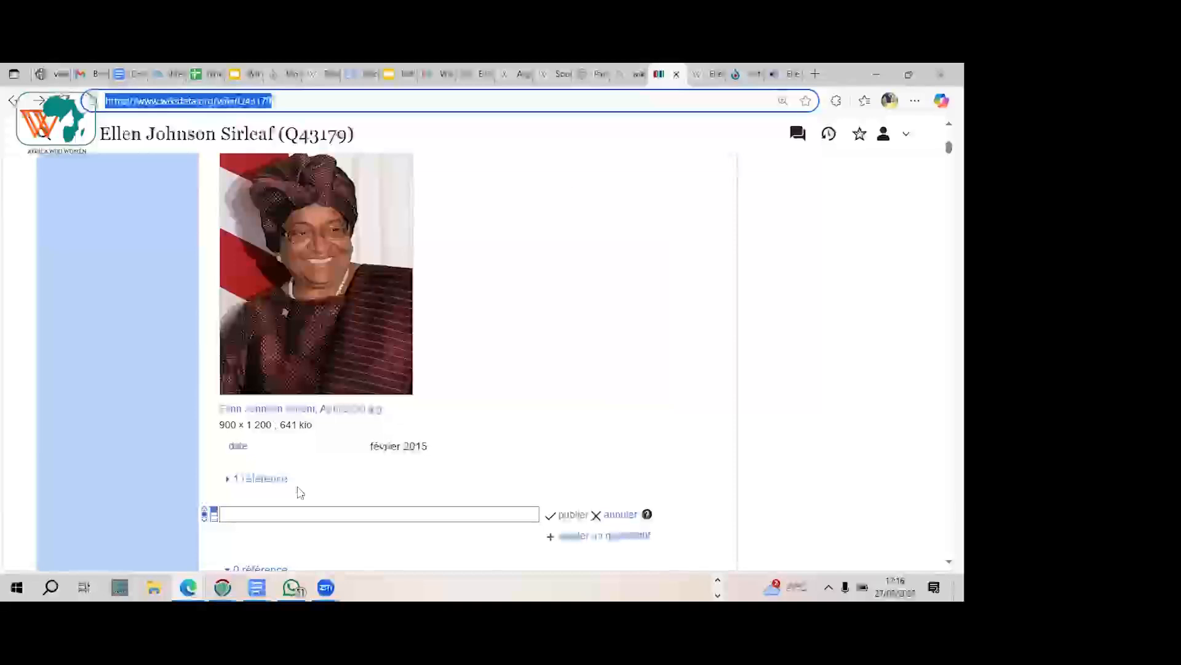
click(620, 515)
scroll(618, 520, up, 3)
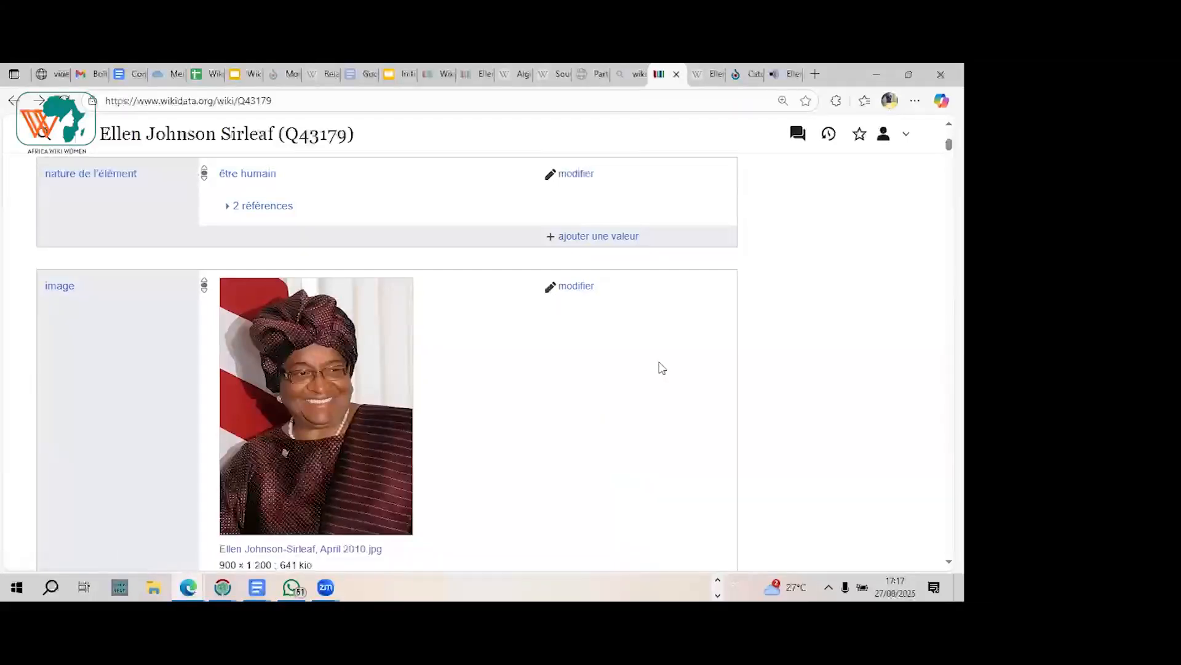
scroll(660, 367, down, 1)
scroll(661, 367, down, 2)
scroll(662, 367, up, 1)
scroll(662, 367, down, 1)
scroll(661, 367, up, 1)
scroll(661, 367, down, 1)
scroll(660, 367, down, 1)
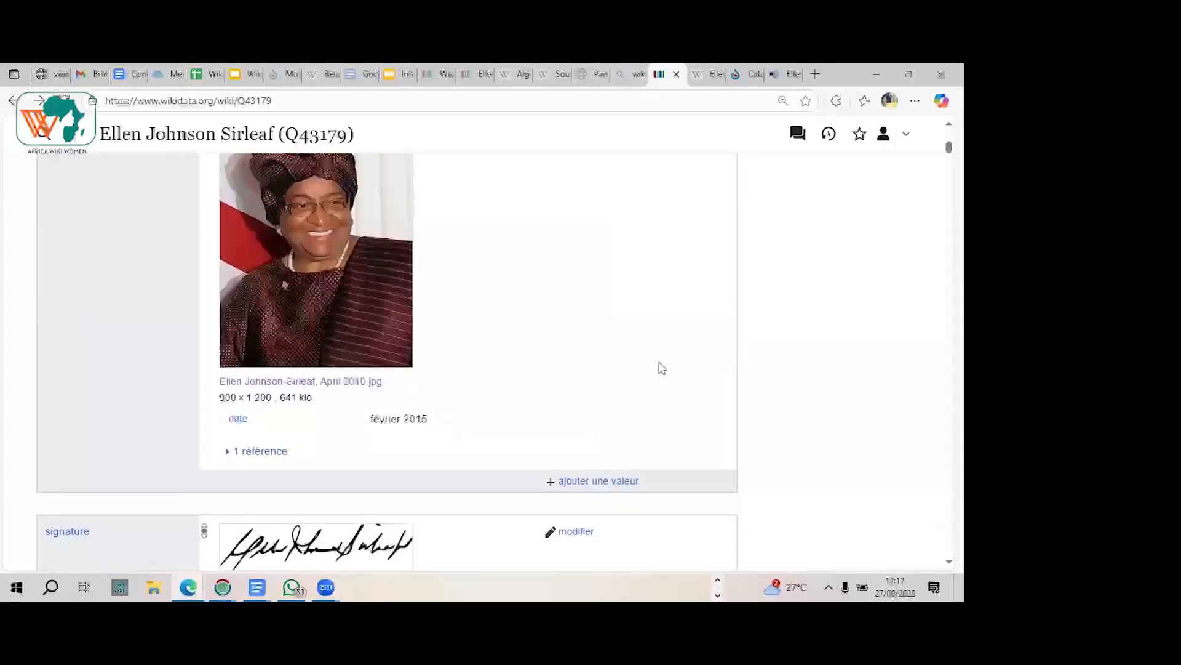
scroll(659, 367, up, 2)
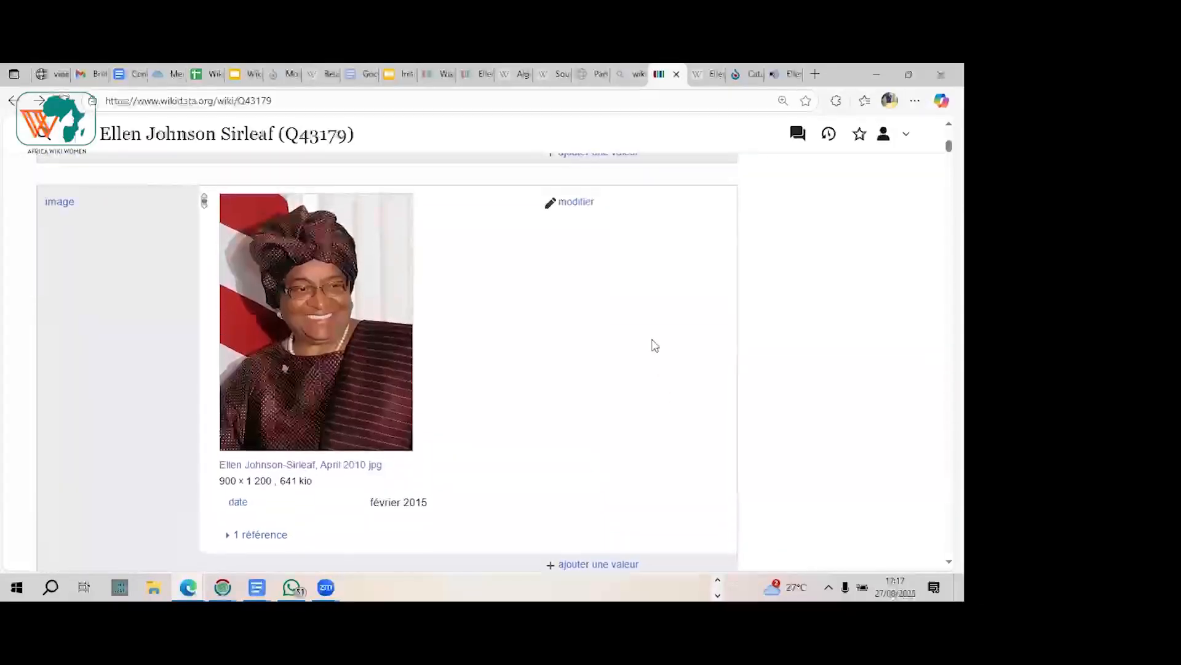
click(573, 203)
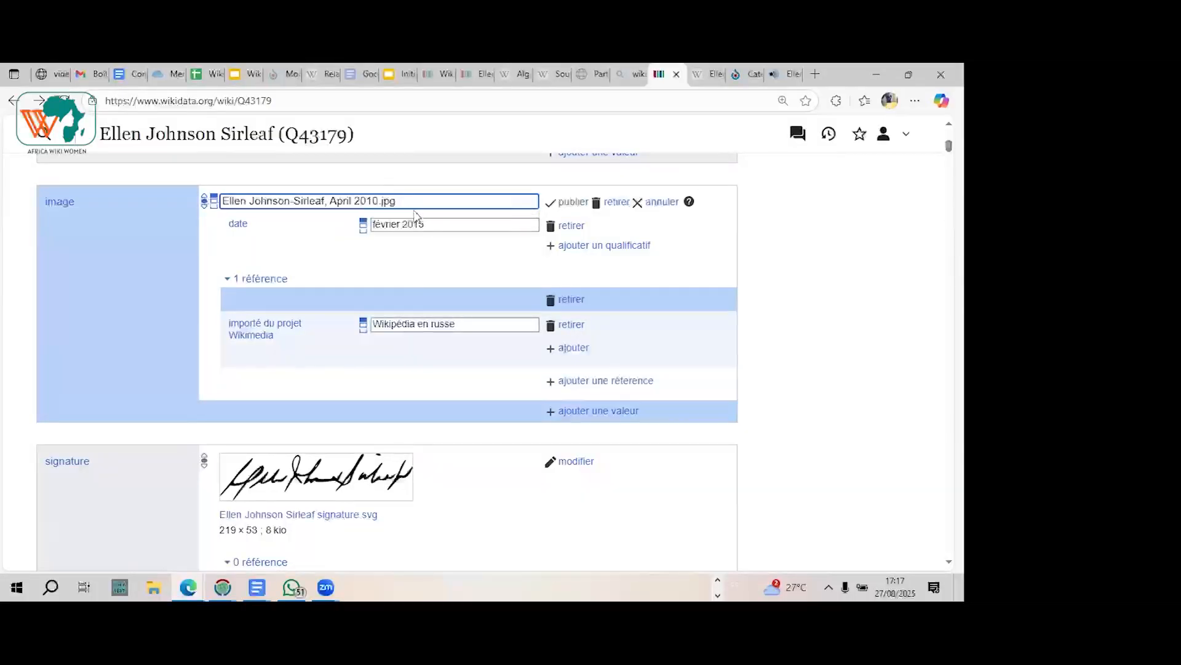
click(663, 203)
scroll(563, 334, down, 2)
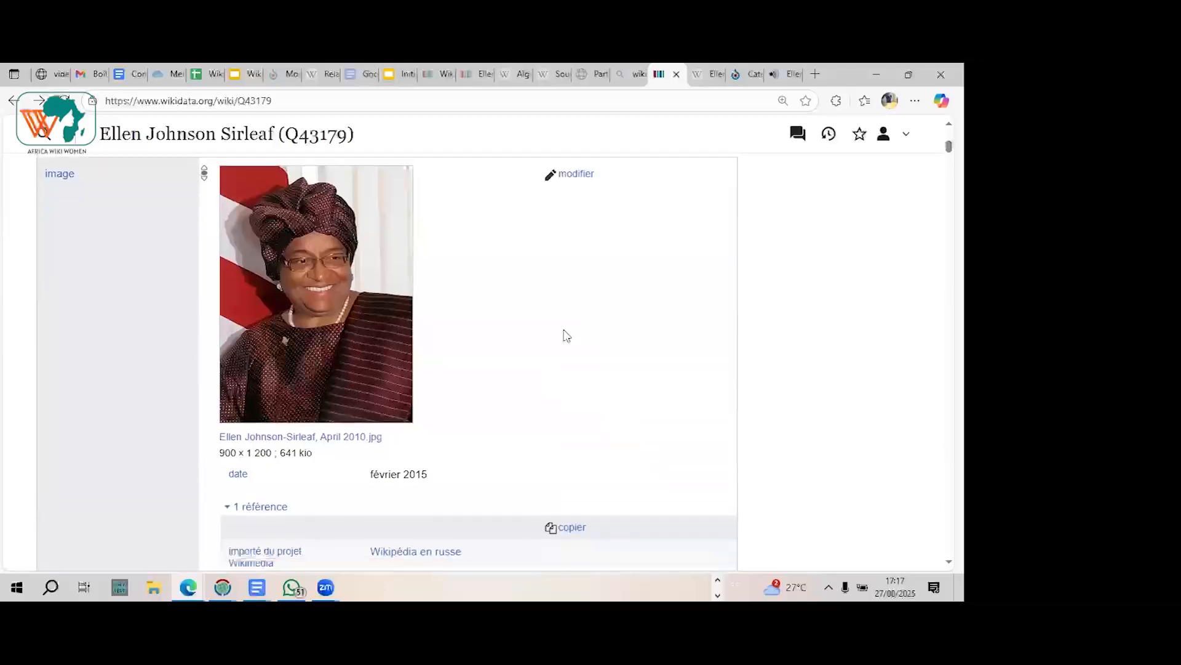
scroll(563, 335, down, 2)
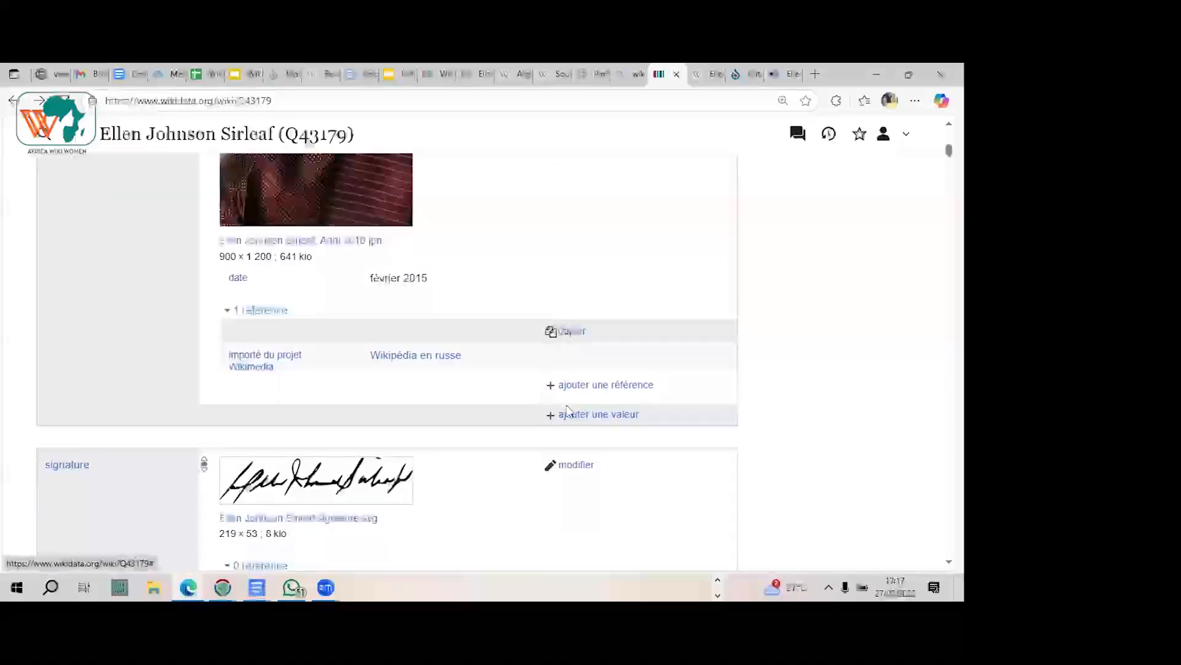
click(586, 422)
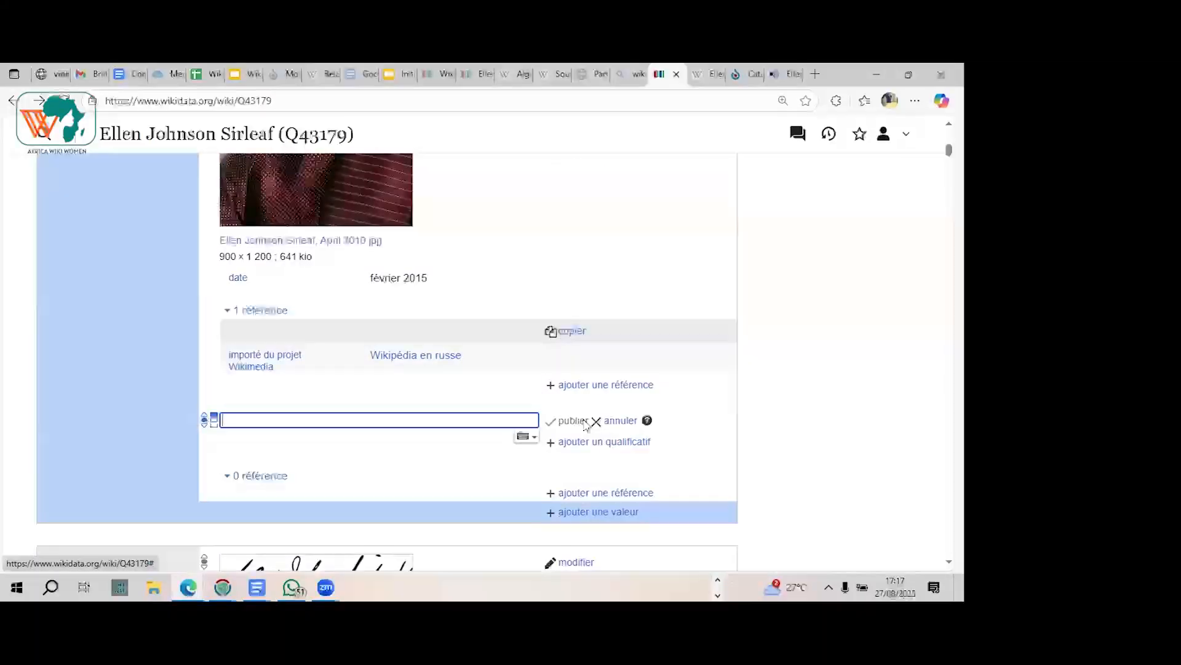
click(615, 421)
scroll(618, 428, up, 3)
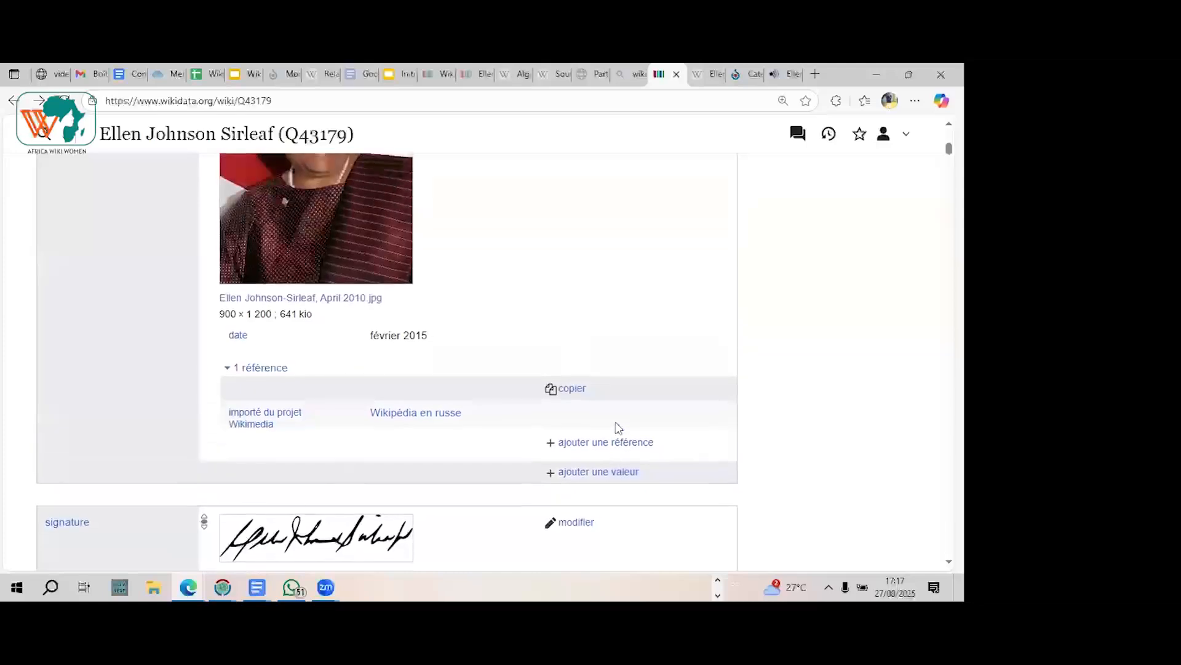
scroll(618, 428, up, 1)
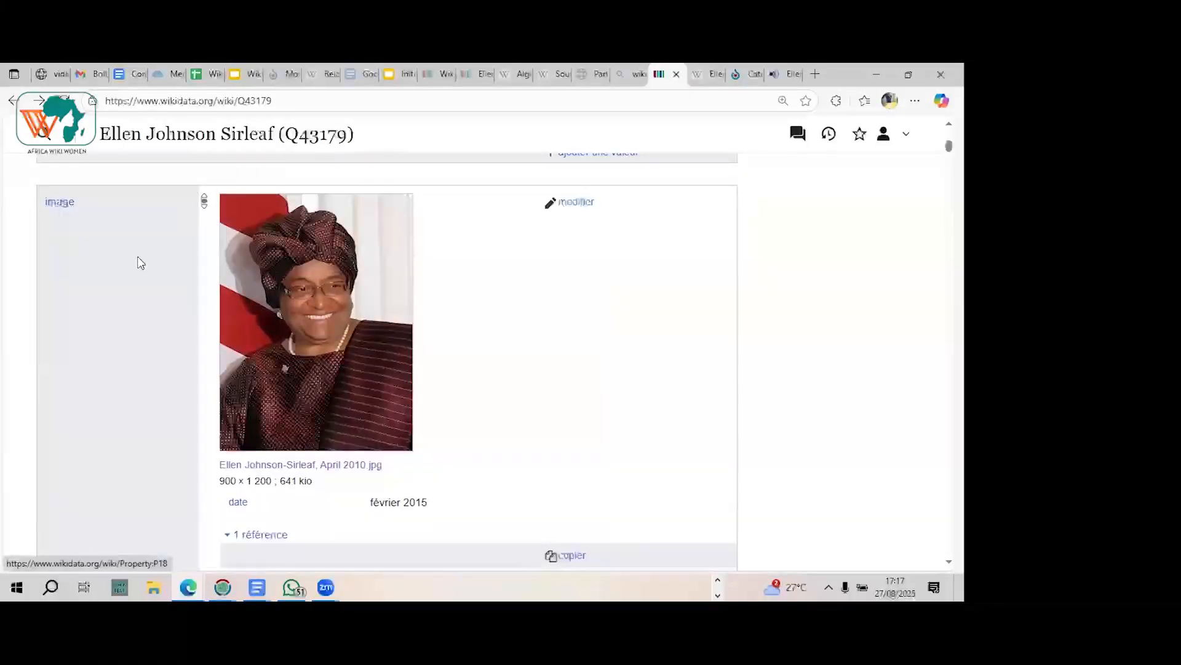
Step: Add Ellen Johnson-Sirleaf3.jpg as another value of the image statement and publish it
scroll(140, 262, down, 5)
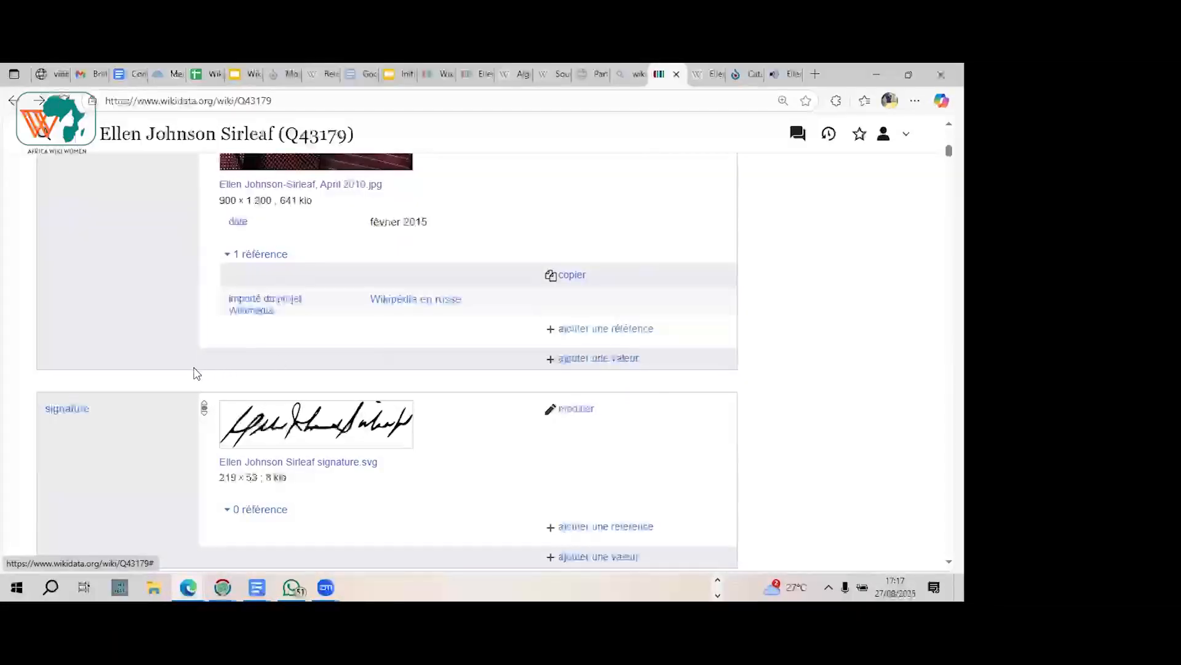
click(585, 361)
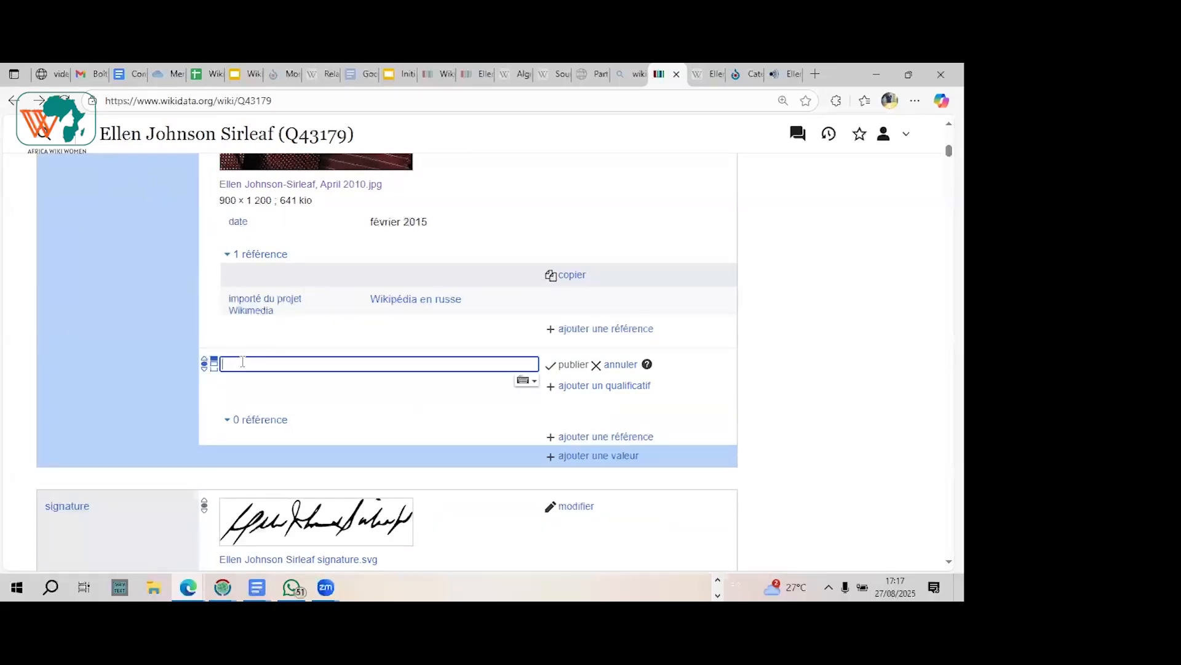
key(ctrl+v)
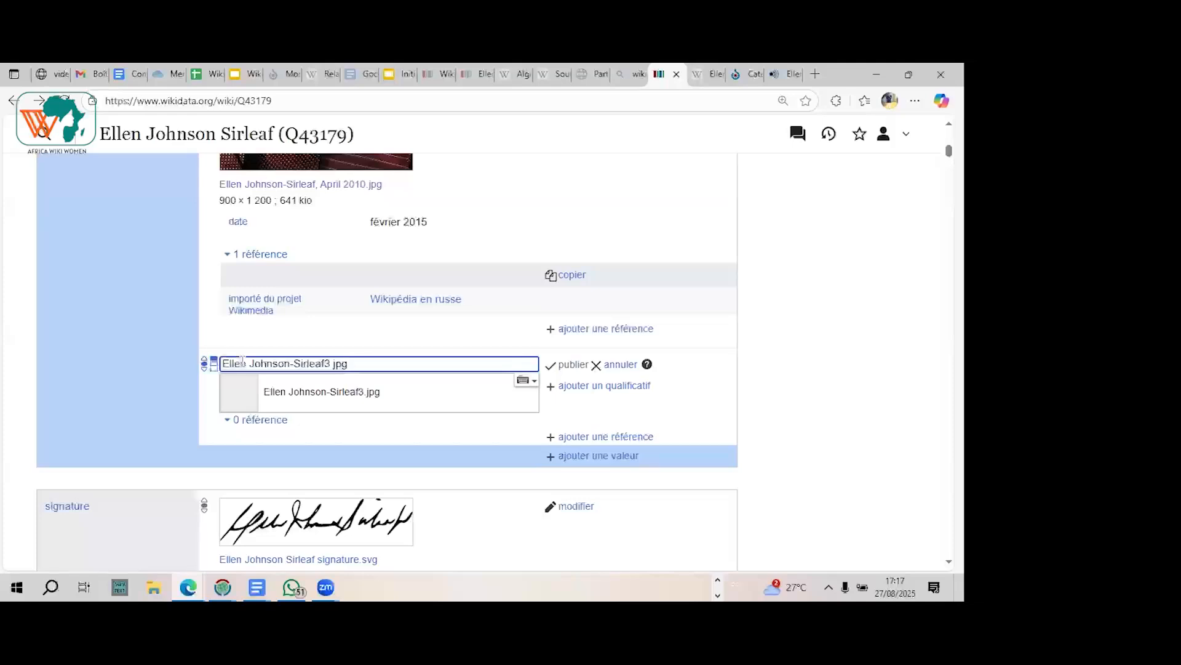
click(295, 392)
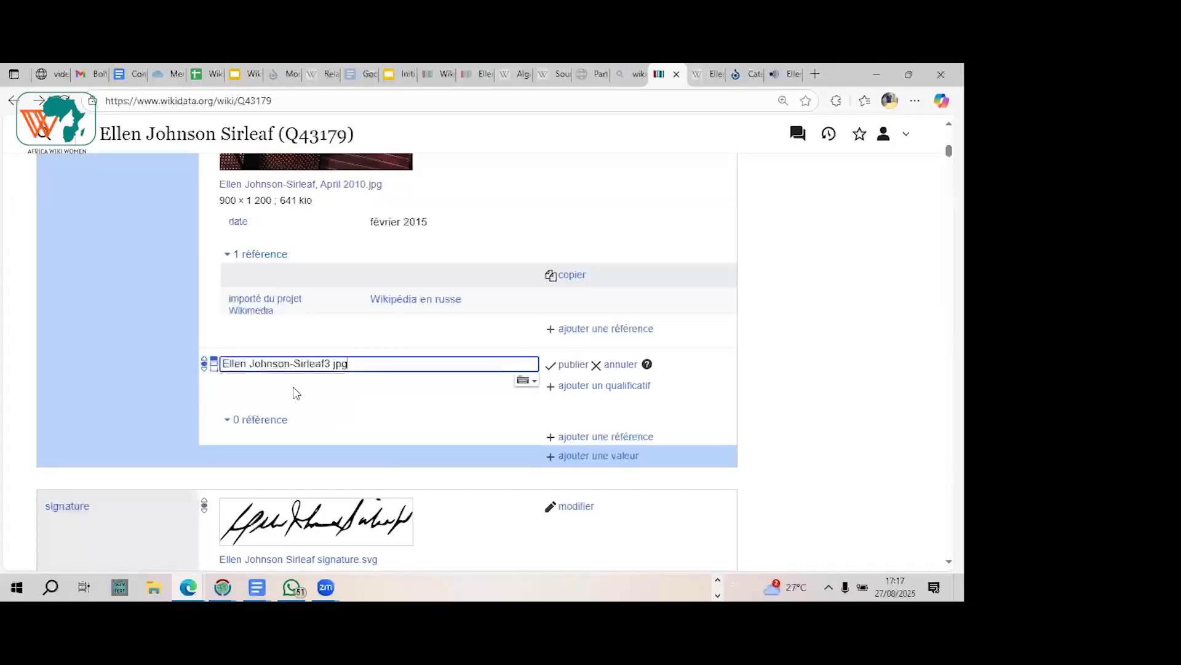
click(572, 367)
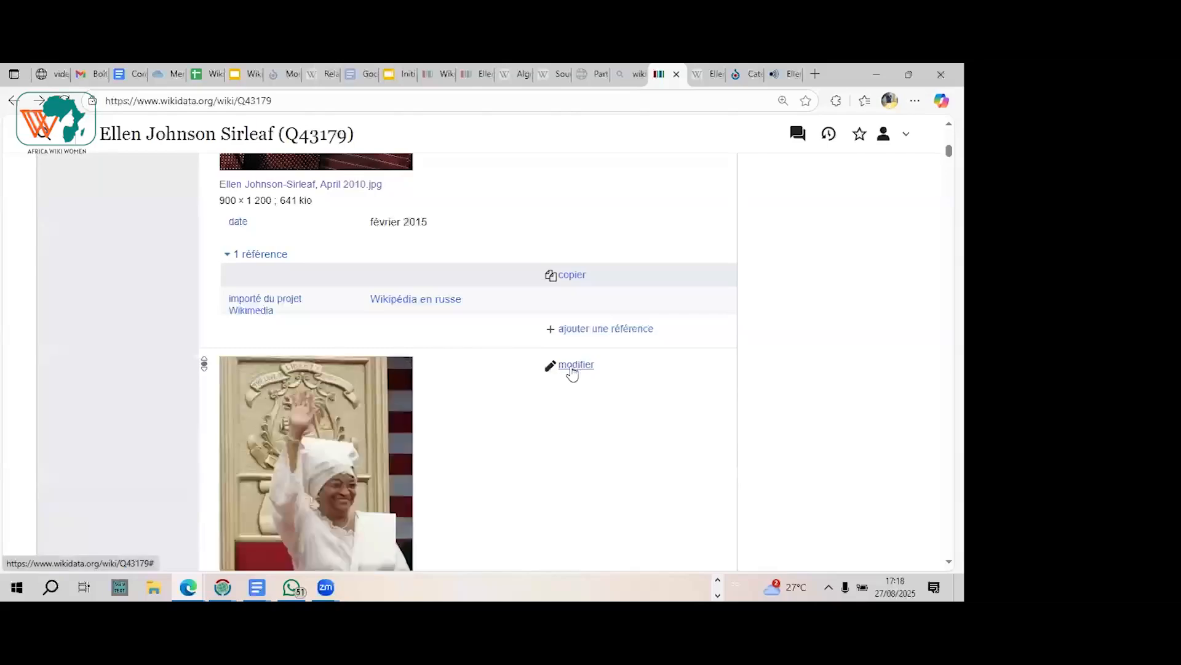
Step: Examine both images in the image statement with their references, and the signature statement that follows
scroll(573, 372, up, 2)
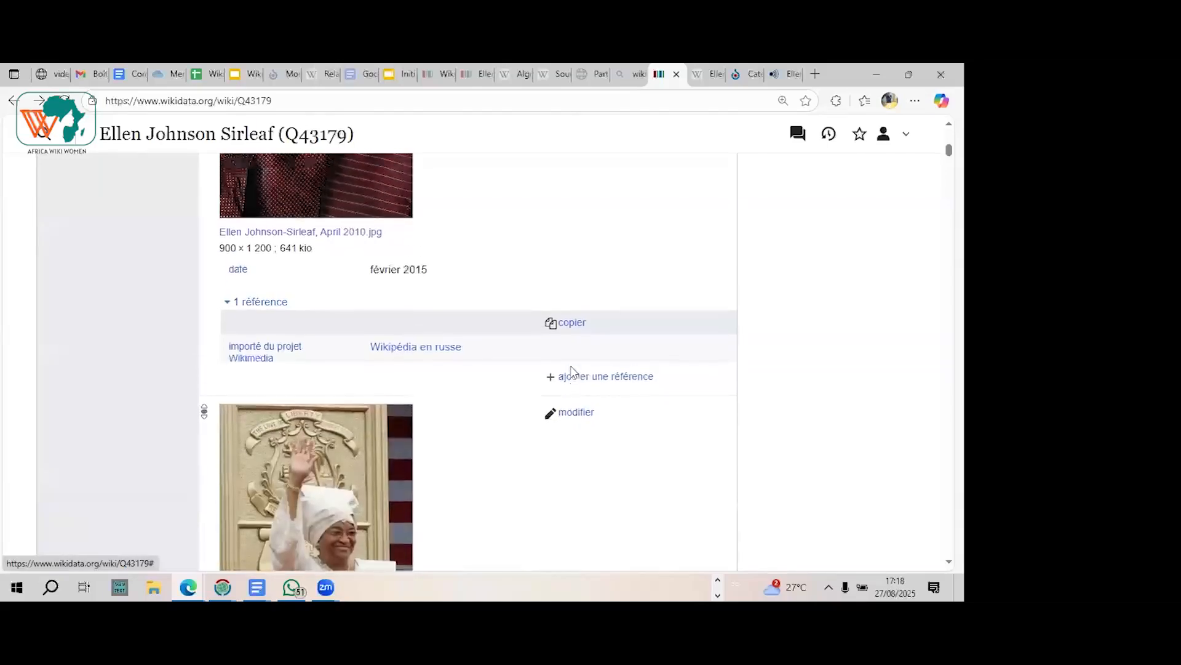
scroll(572, 372, up, 2)
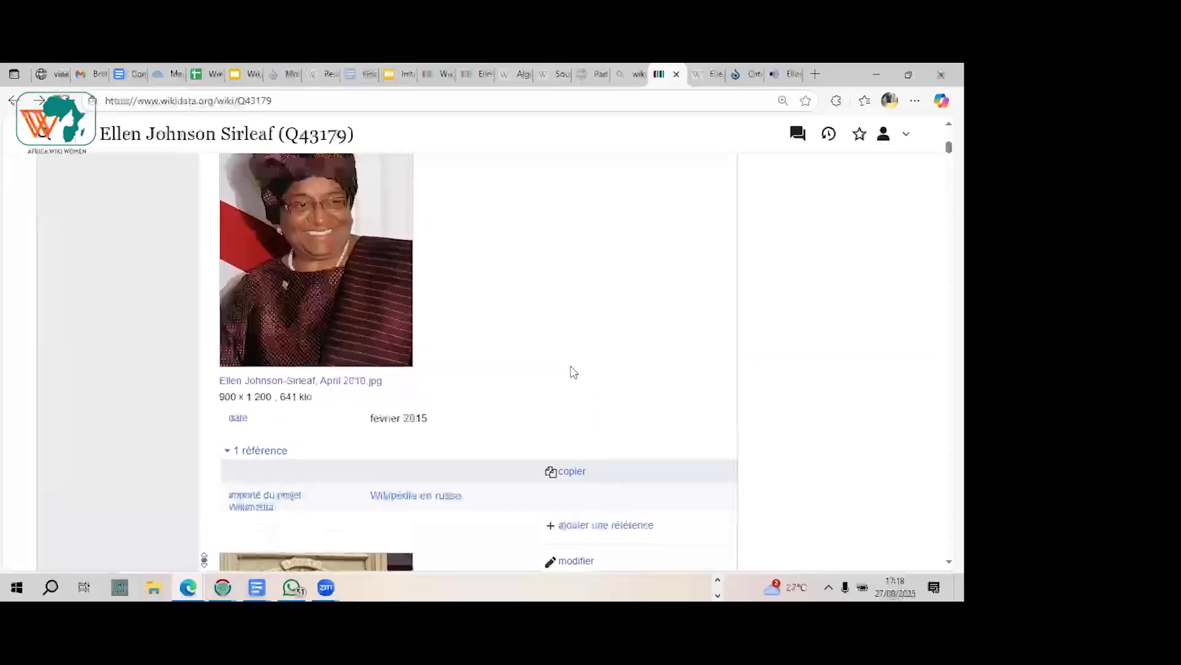
scroll(572, 372, down, 3)
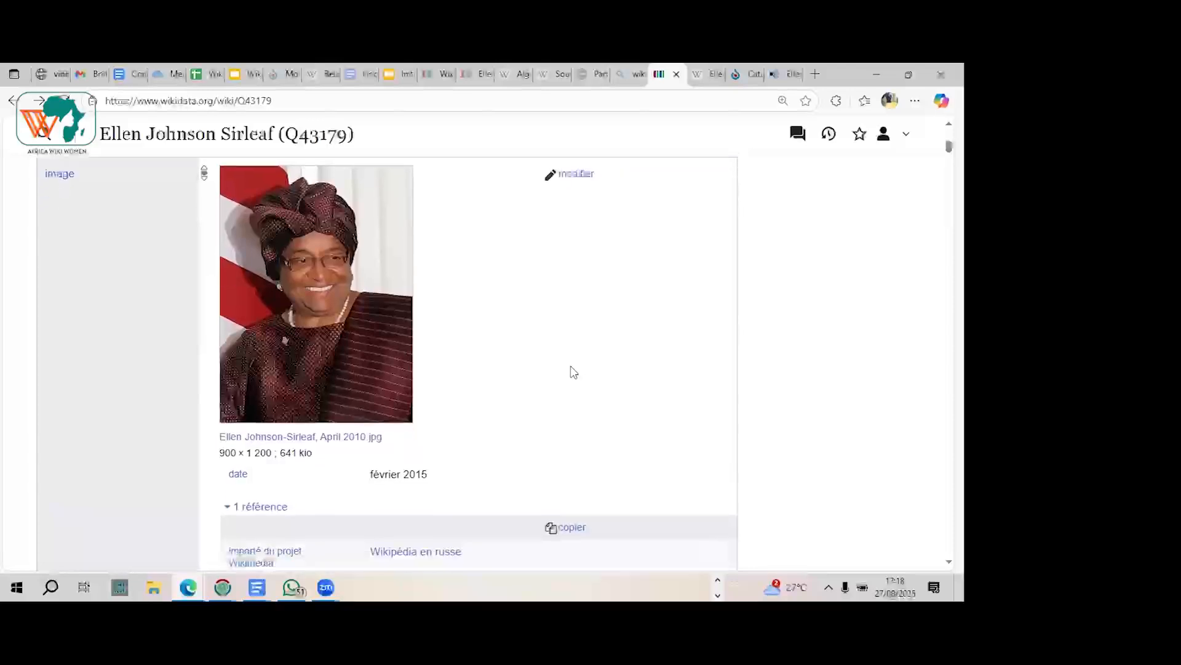
scroll(572, 372, down, 5)
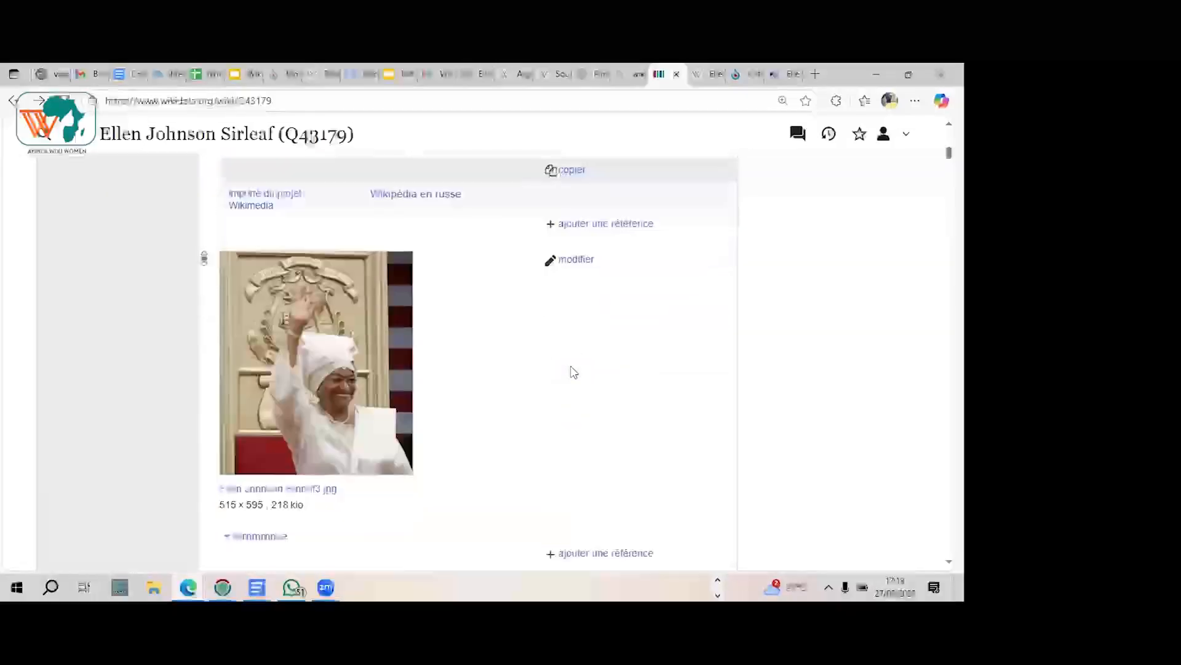
scroll(573, 372, down, 2)
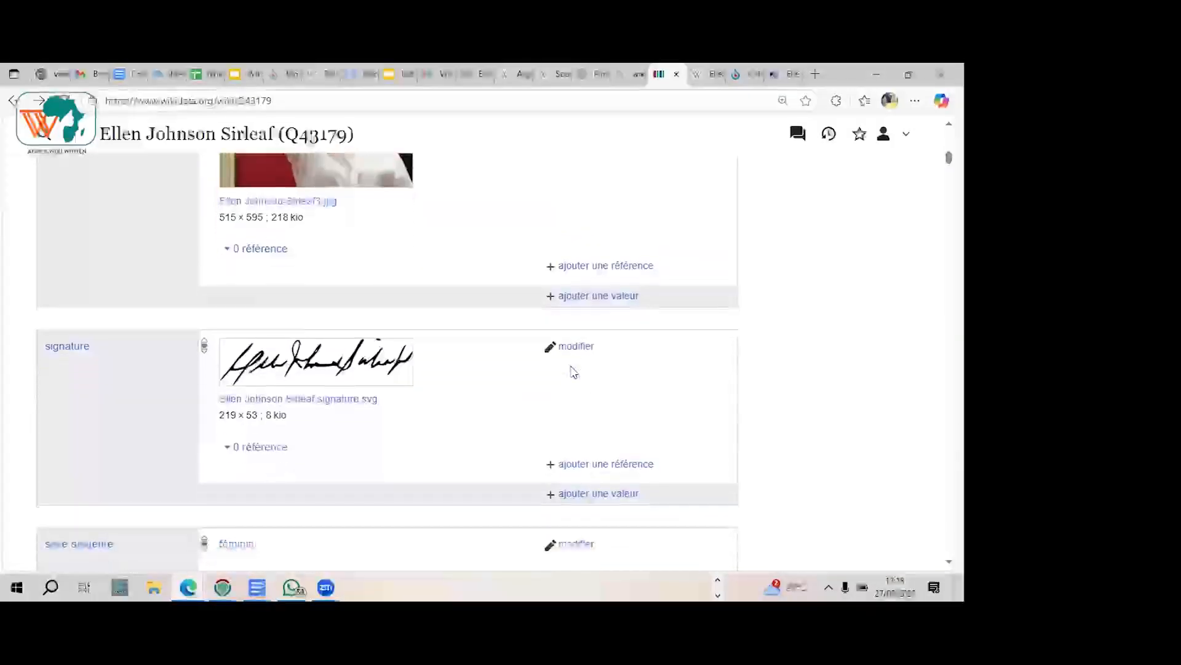
scroll(574, 372, up, 3)
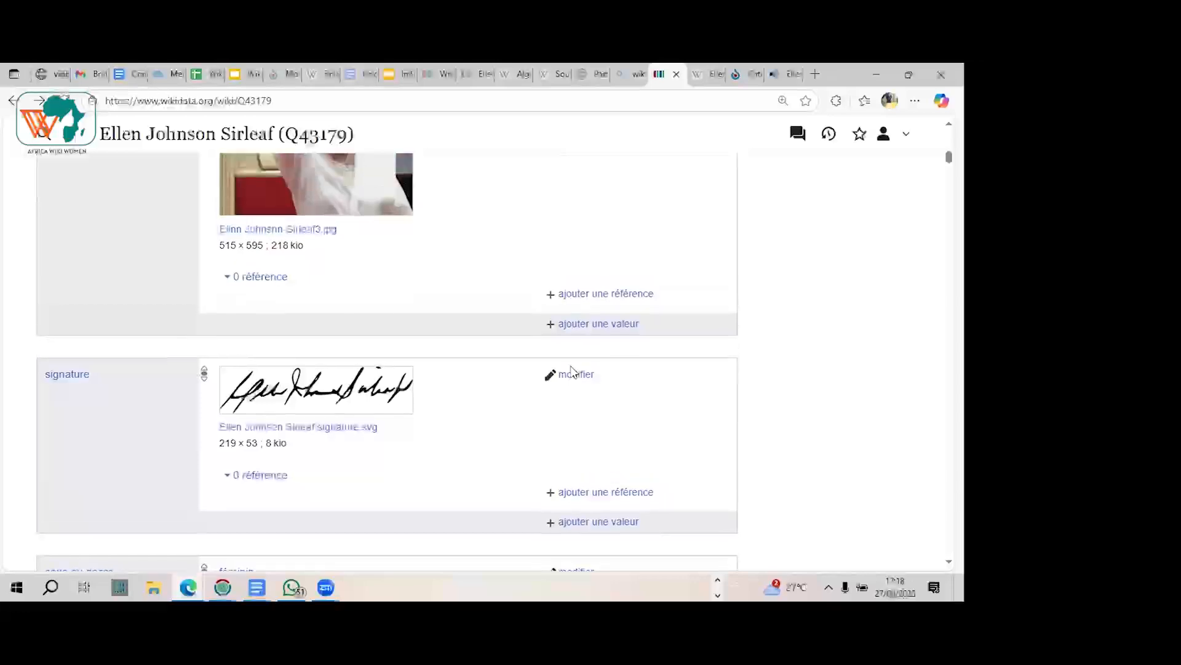
scroll(574, 372, up, 3)
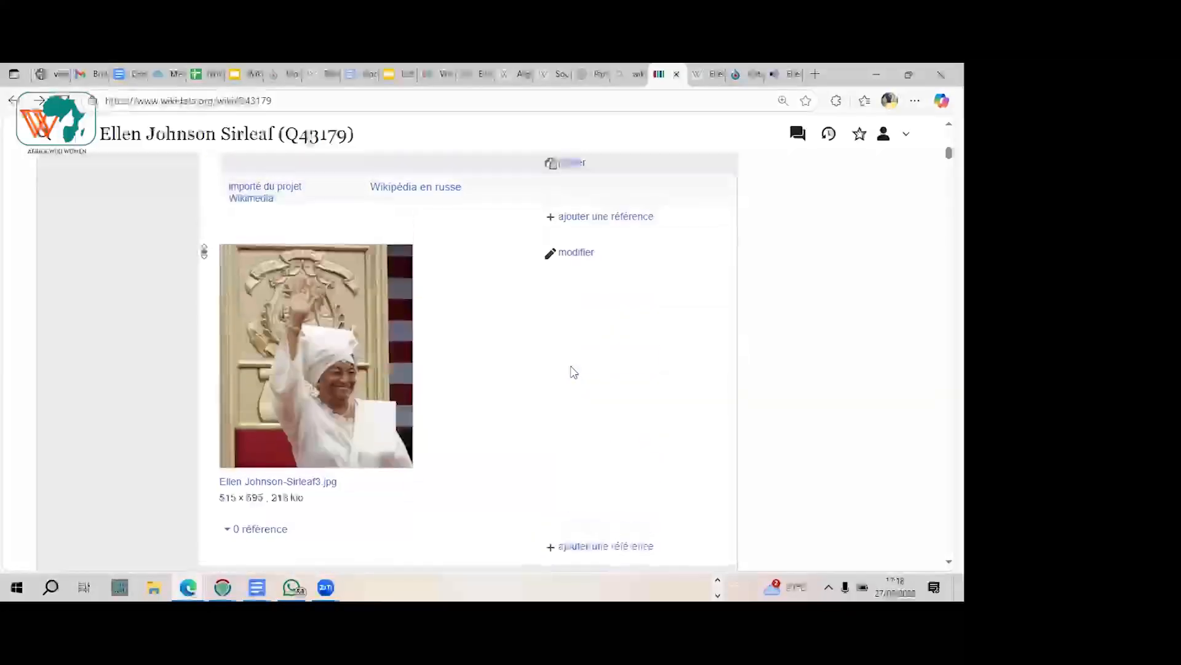
scroll(572, 372, up, 2)
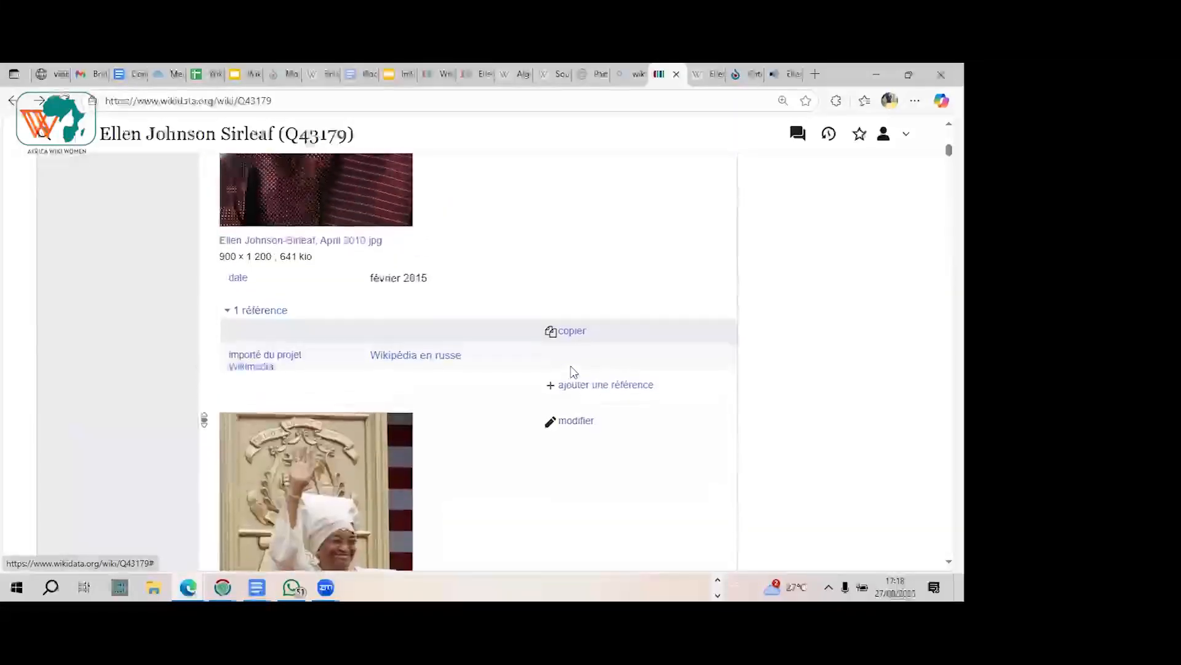
scroll(573, 372, up, 1)
scroll(573, 373, up, 1)
scroll(573, 372, down, 1)
scroll(574, 372, down, 1)
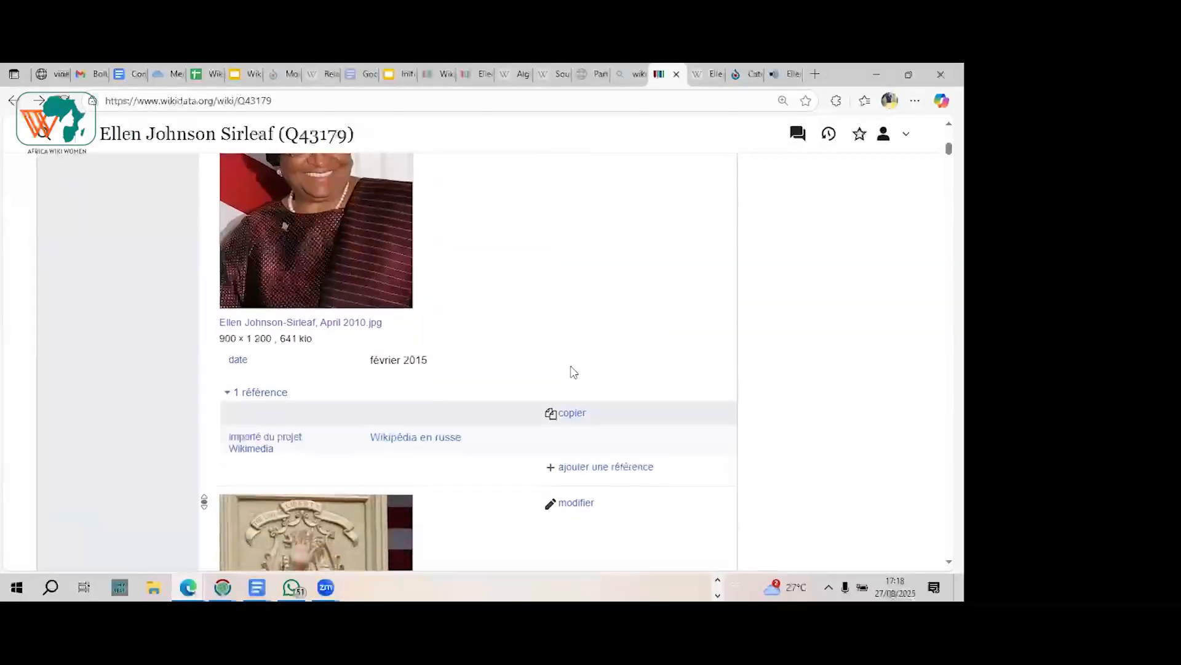
scroll(573, 372, down, 3)
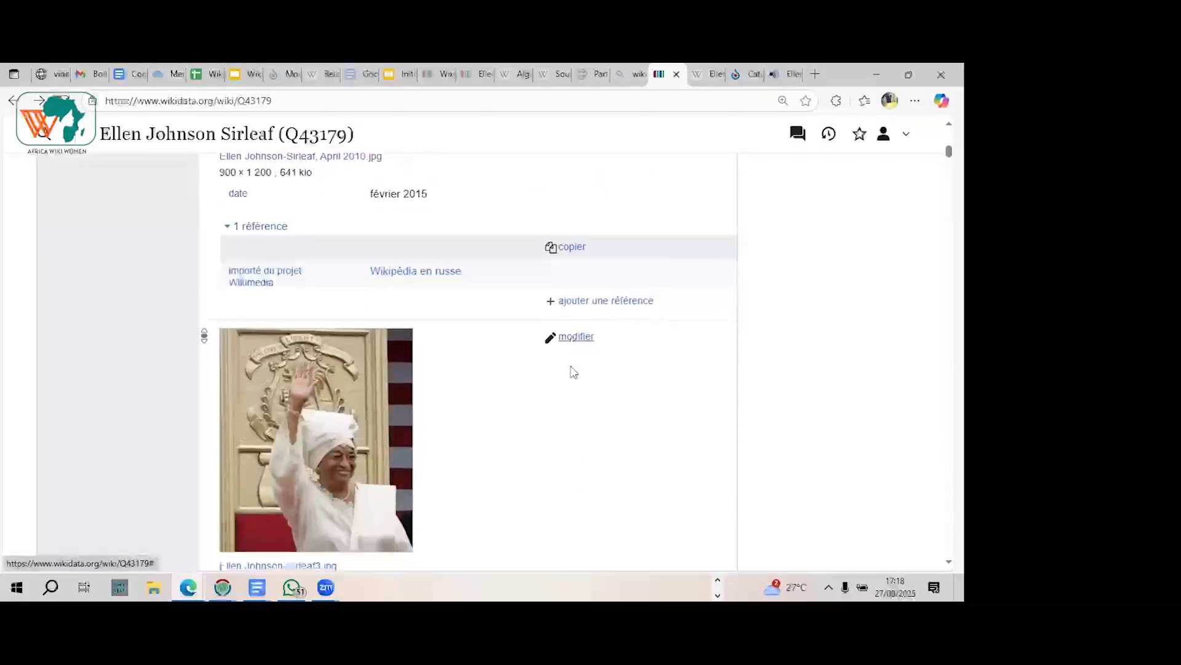
scroll(573, 372, up, 1)
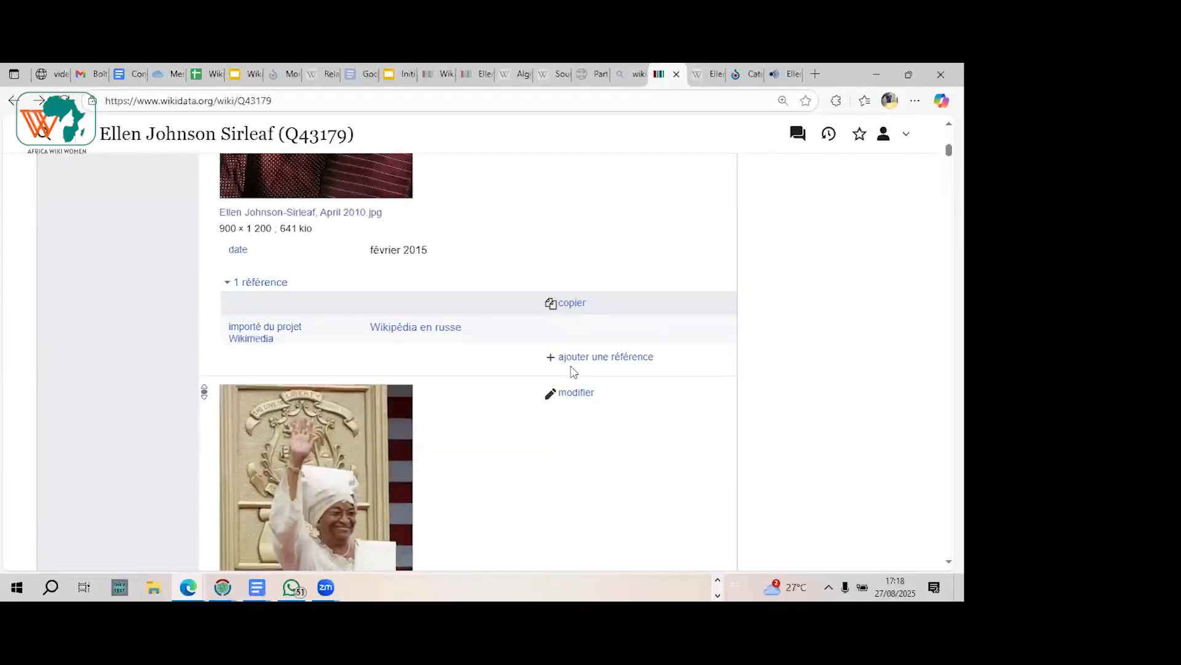
Step: Review both values of the image statement and the table of labels, descriptions and aliases at the start of the item
scroll(574, 373, up, 2)
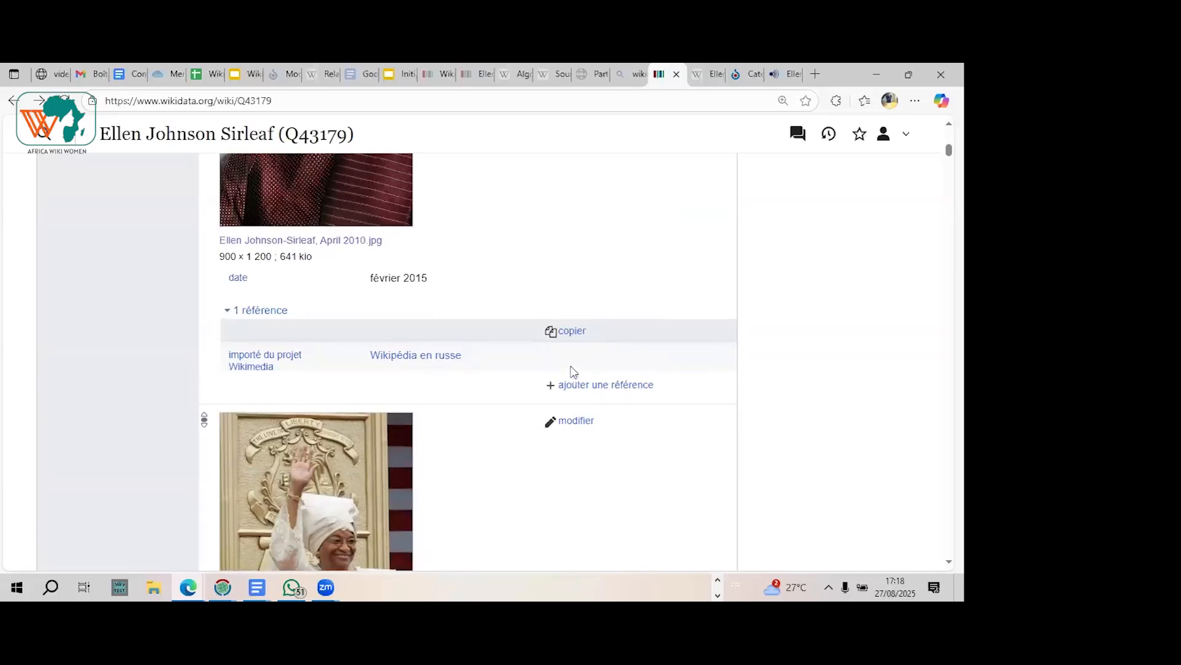
scroll(574, 373, down, 1)
scroll(574, 372, down, 7)
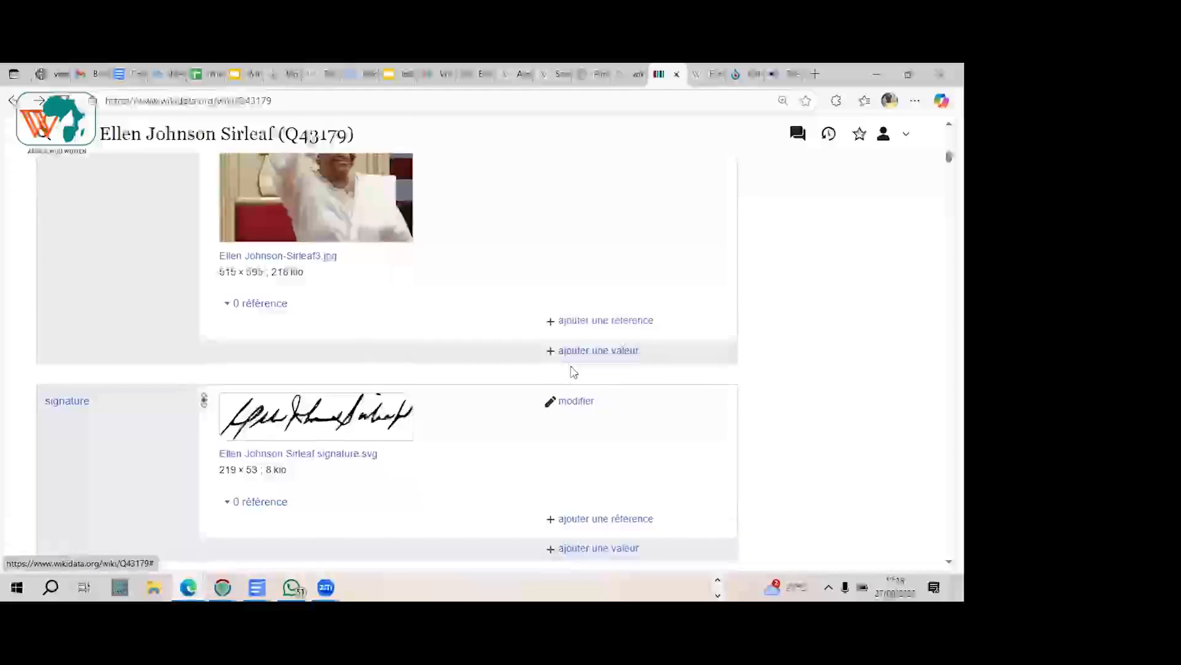
scroll(573, 371, down, 1)
scroll(572, 371, up, 2)
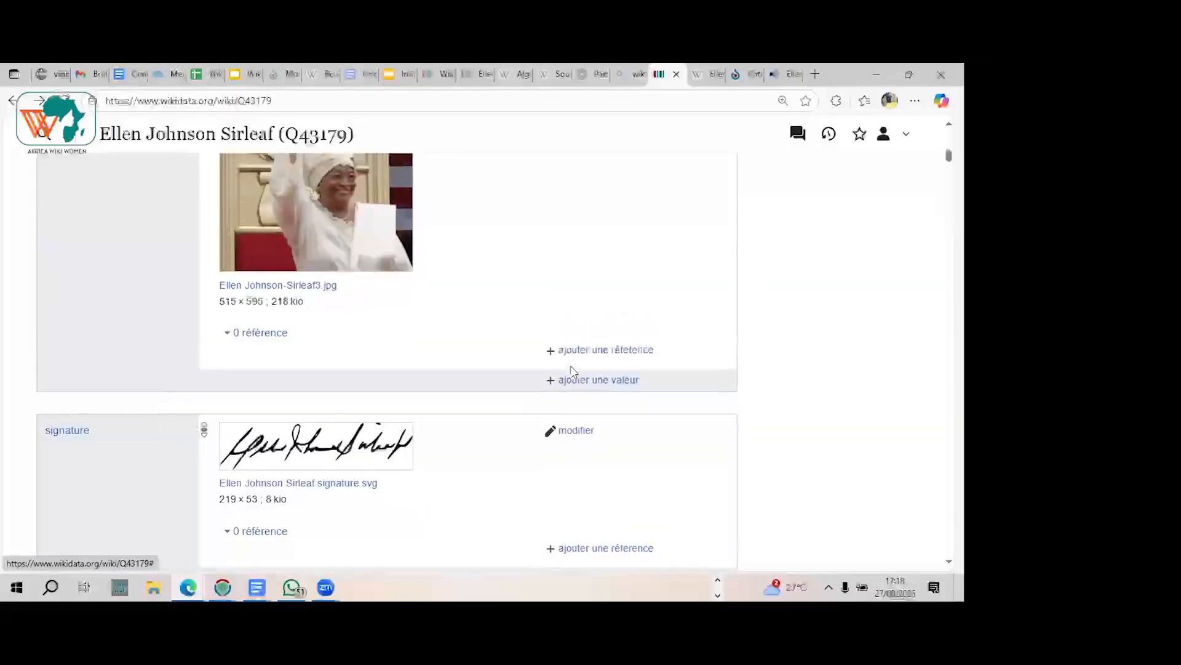
scroll(573, 371, up, 2)
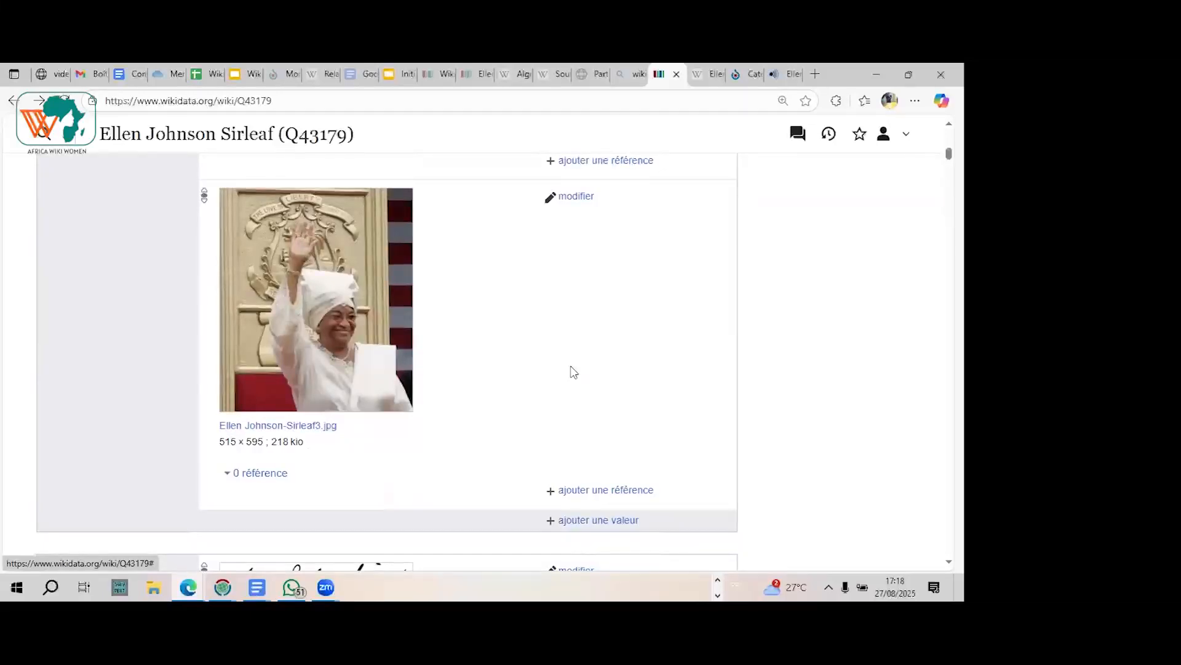
scroll(573, 372, up, 9)
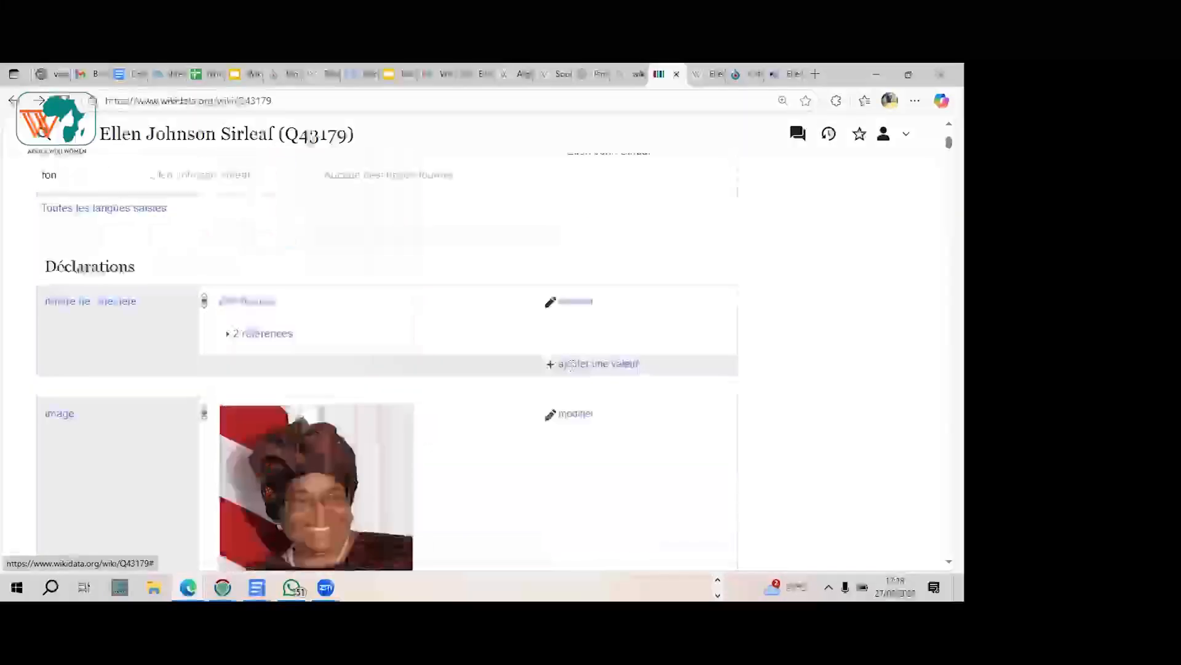
scroll(572, 366, up, 5)
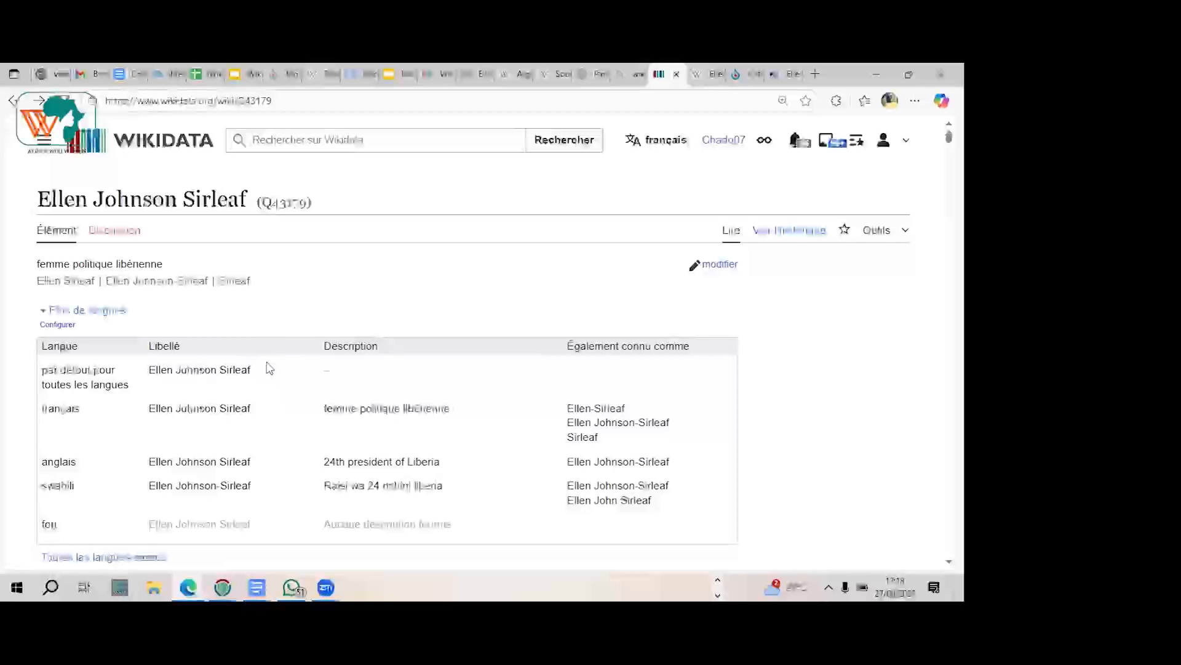
scroll(330, 373, down, 3)
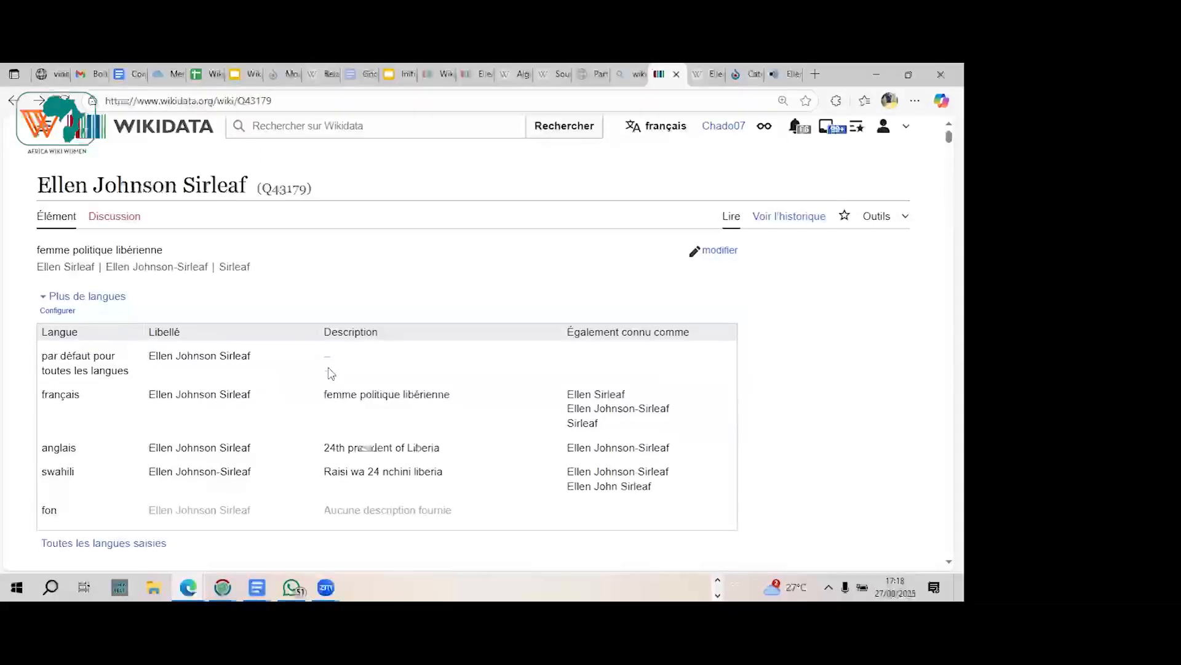
scroll(330, 373, down, 2)
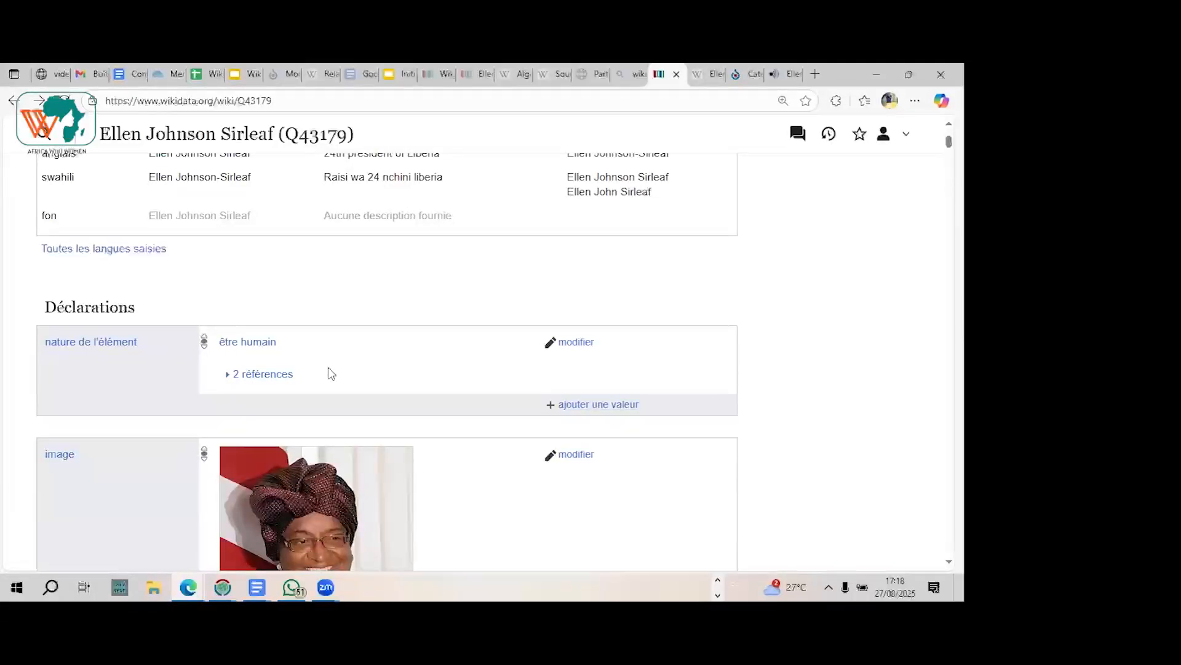
Step: Examine the statements from nature de l'élément through the image values to the signature
scroll(331, 374, down, 6)
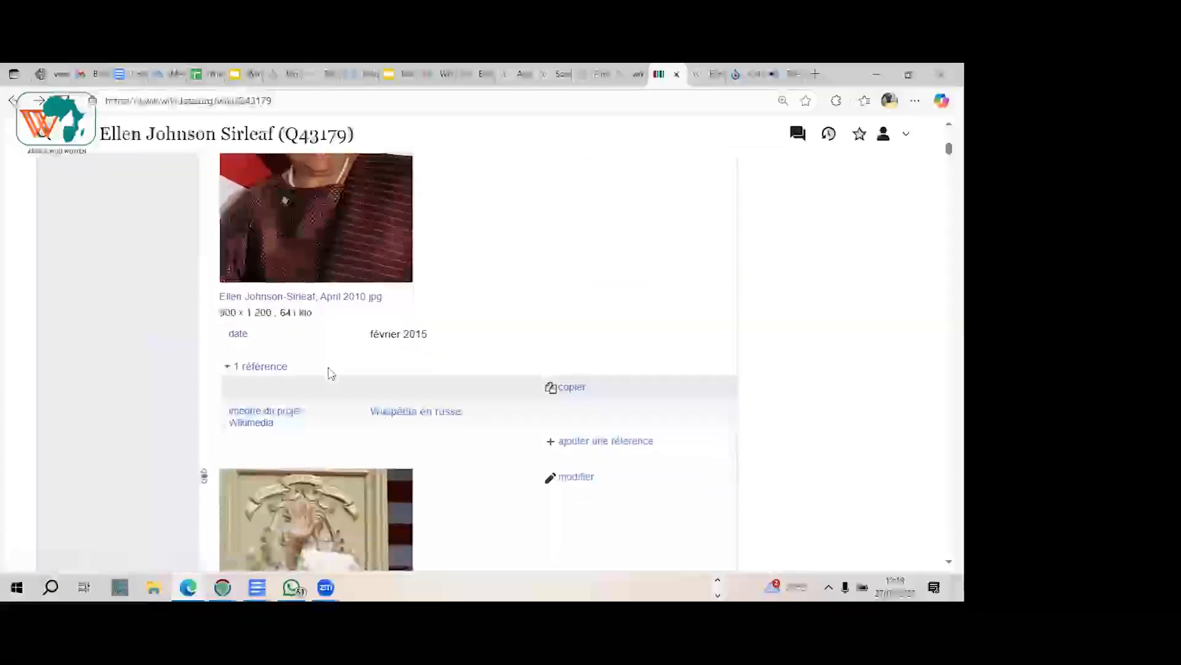
scroll(331, 373, down, 3)
scroll(331, 374, up, 8)
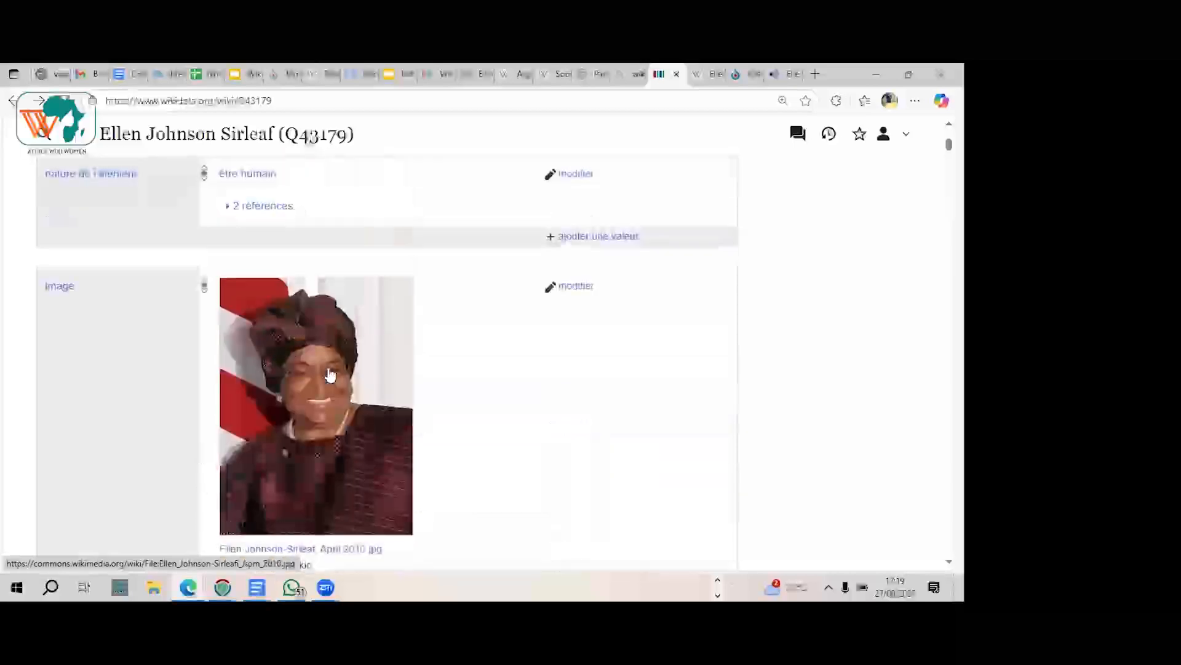
scroll(331, 374, up, 3)
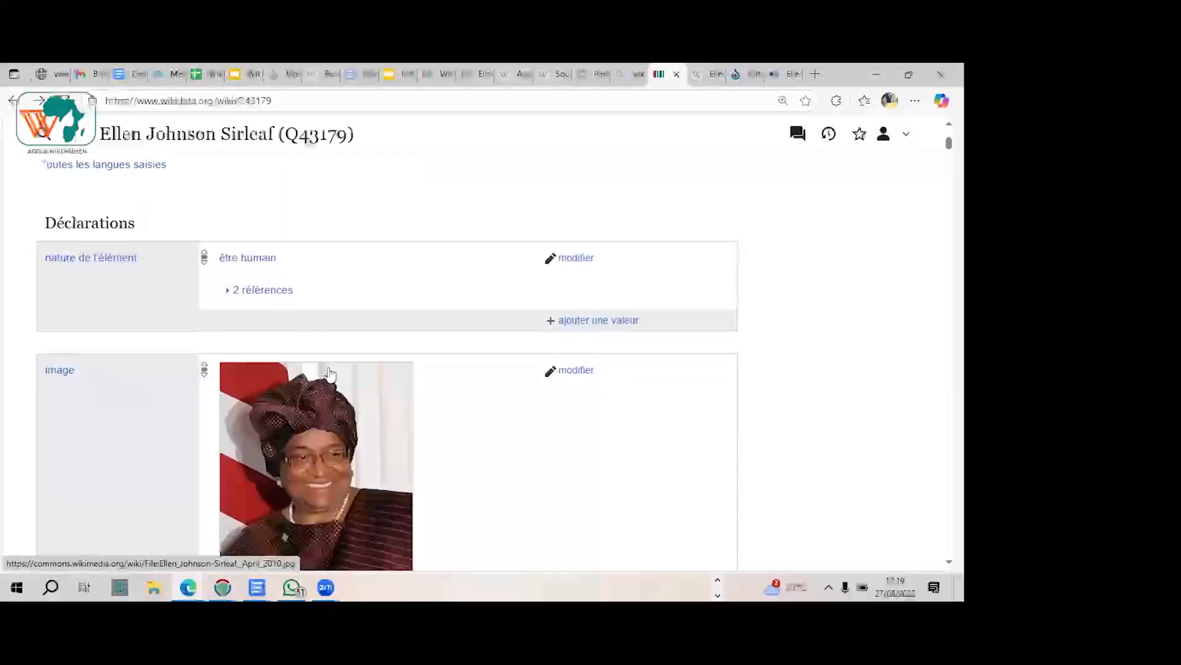
scroll(331, 374, down, 5)
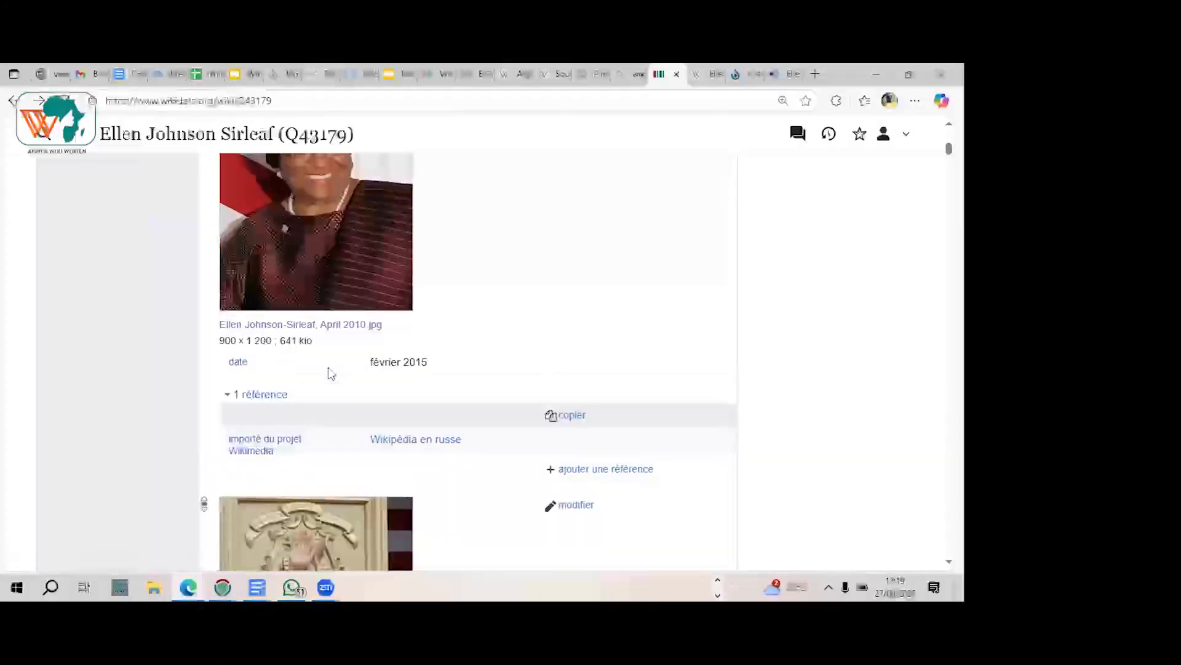
scroll(331, 374, up, 8)
scroll(331, 373, down, 3)
scroll(331, 374, up, 1)
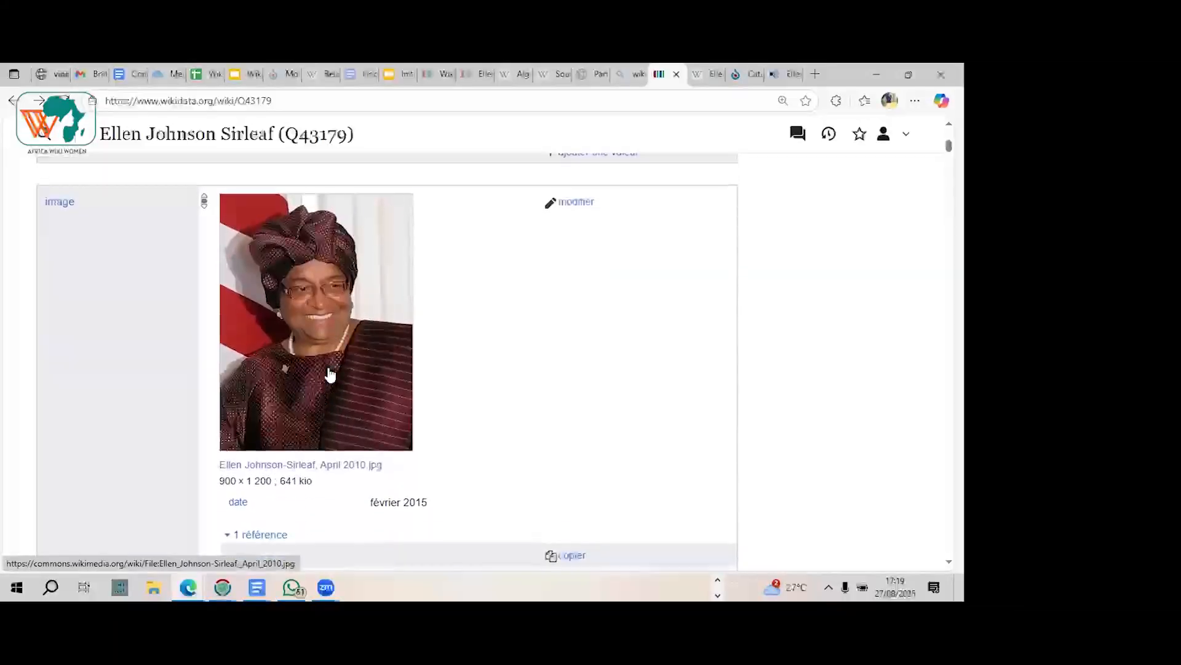
scroll(331, 373, up, 2)
scroll(331, 374, down, 1)
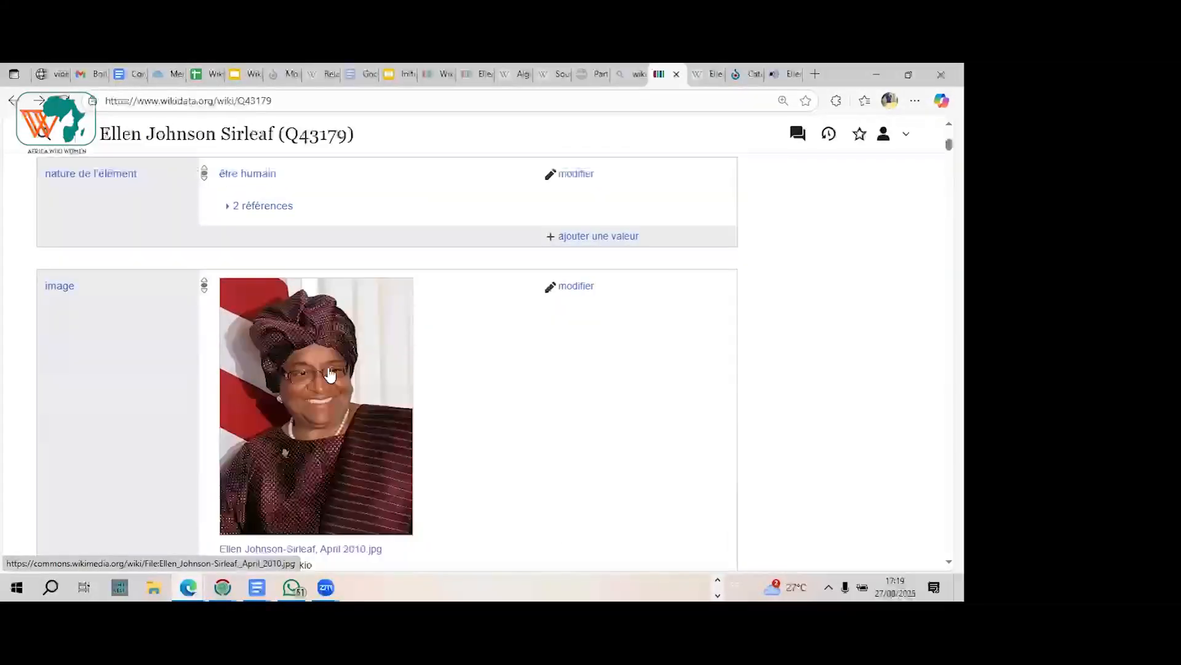
scroll(331, 373, down, 9)
scroll(331, 374, down, 6)
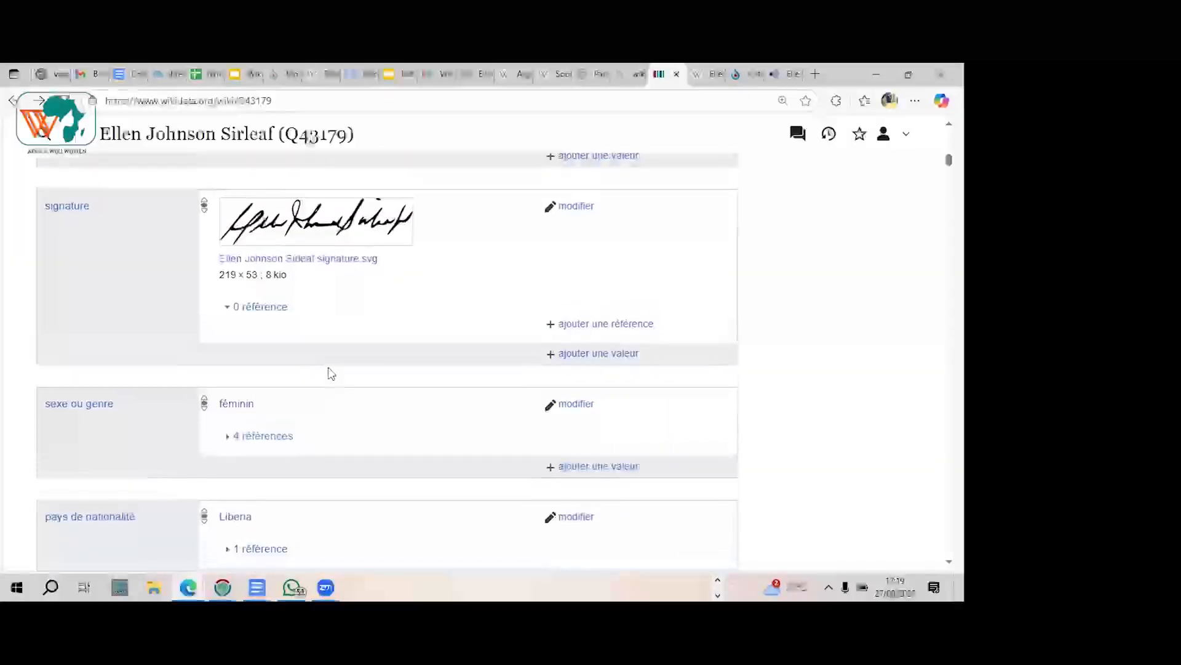
scroll(331, 373, up, 3)
scroll(365, 394, up, 1)
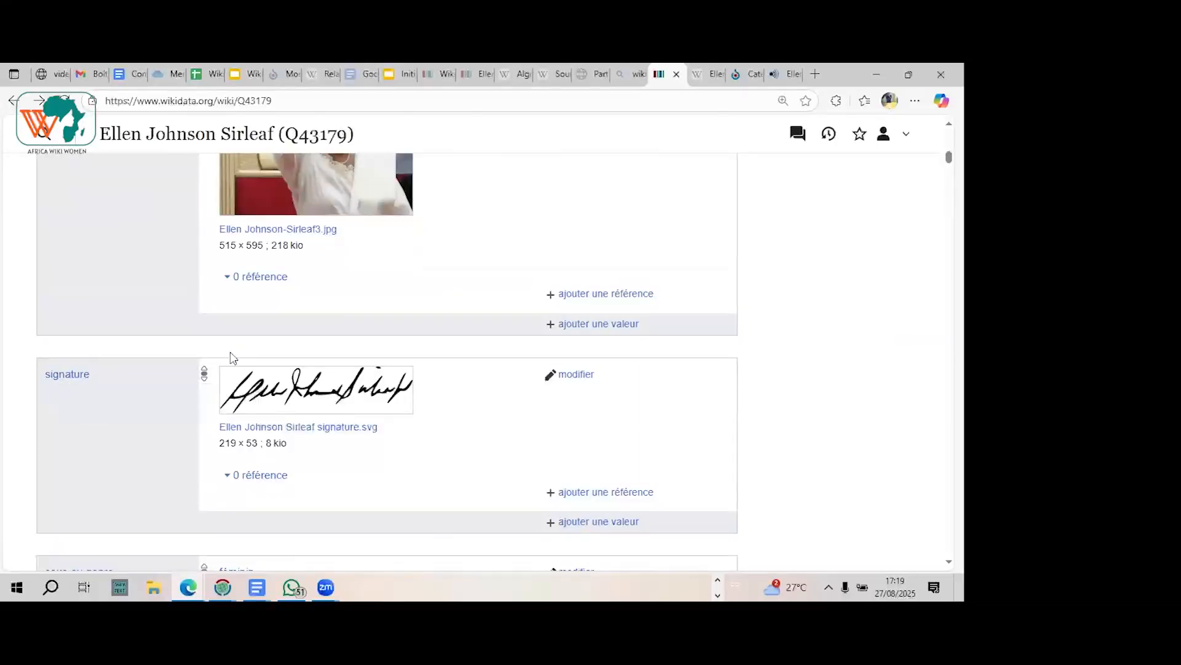
Step: Examine the statements that follow the signature, down to prénom and nom de famille
scroll(233, 358, down, 2)
scroll(232, 358, down, 3)
scroll(232, 358, down, 2)
scroll(232, 358, down, 2)
scroll(233, 358, down, 4)
scroll(233, 358, down, 3)
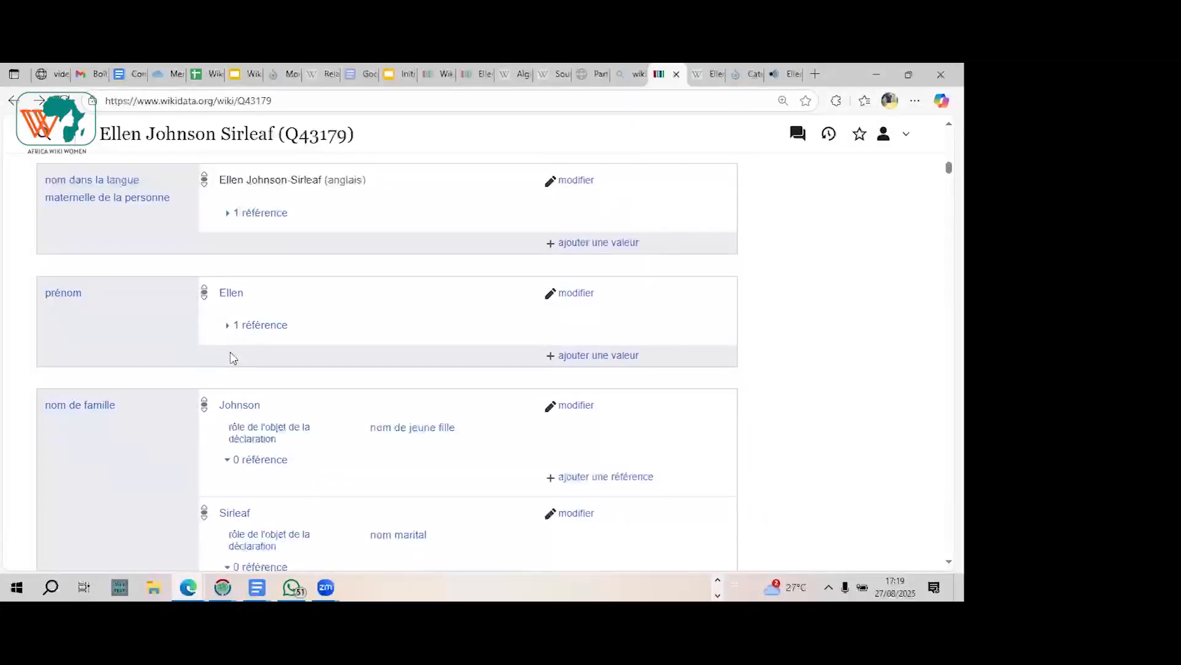
Step: Open the signature statement's file page on Wikimedia Commons and examine its description, source, author and authorisation
scroll(233, 358, up, 6)
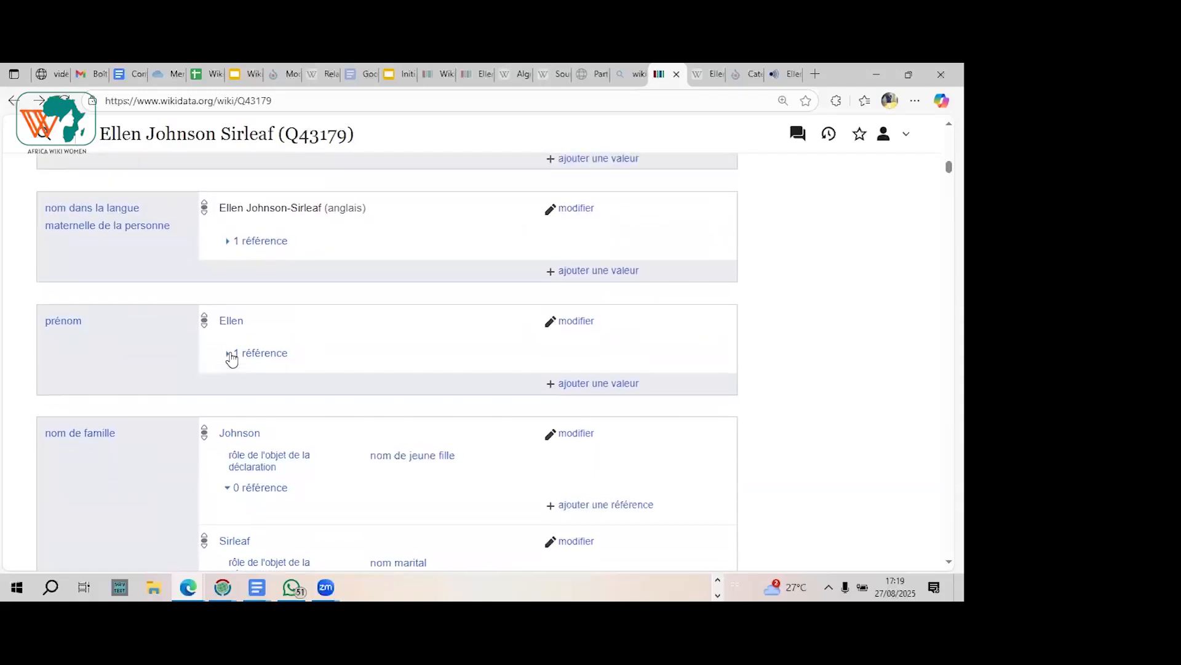
scroll(232, 358, up, 2)
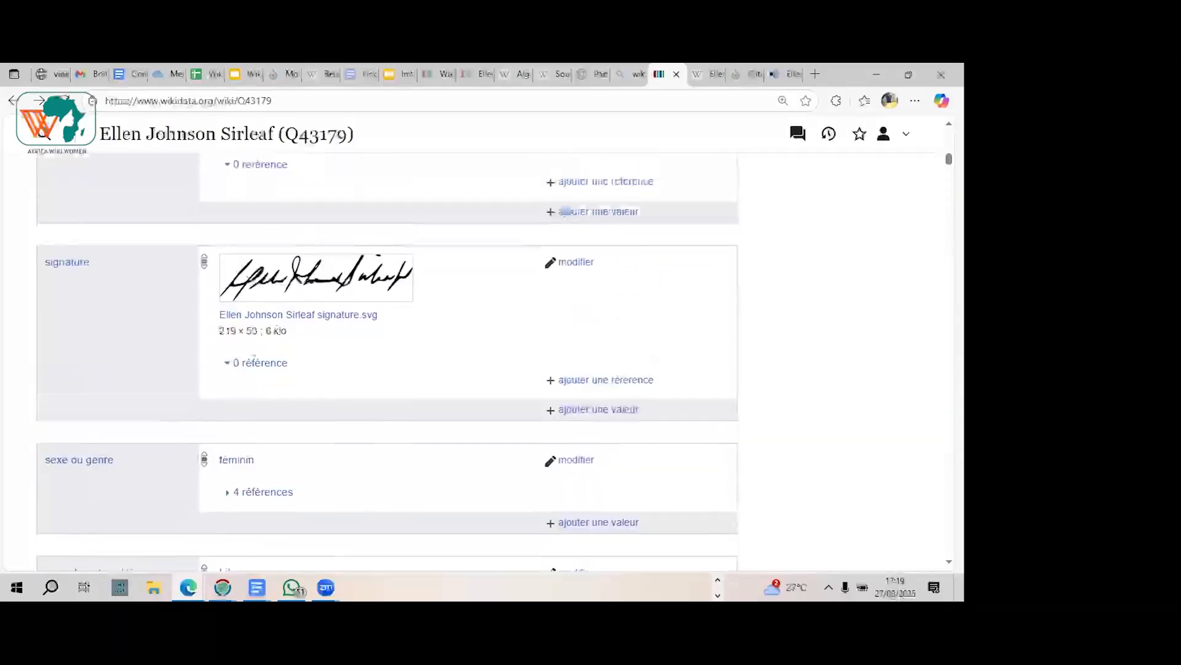
click(298, 315)
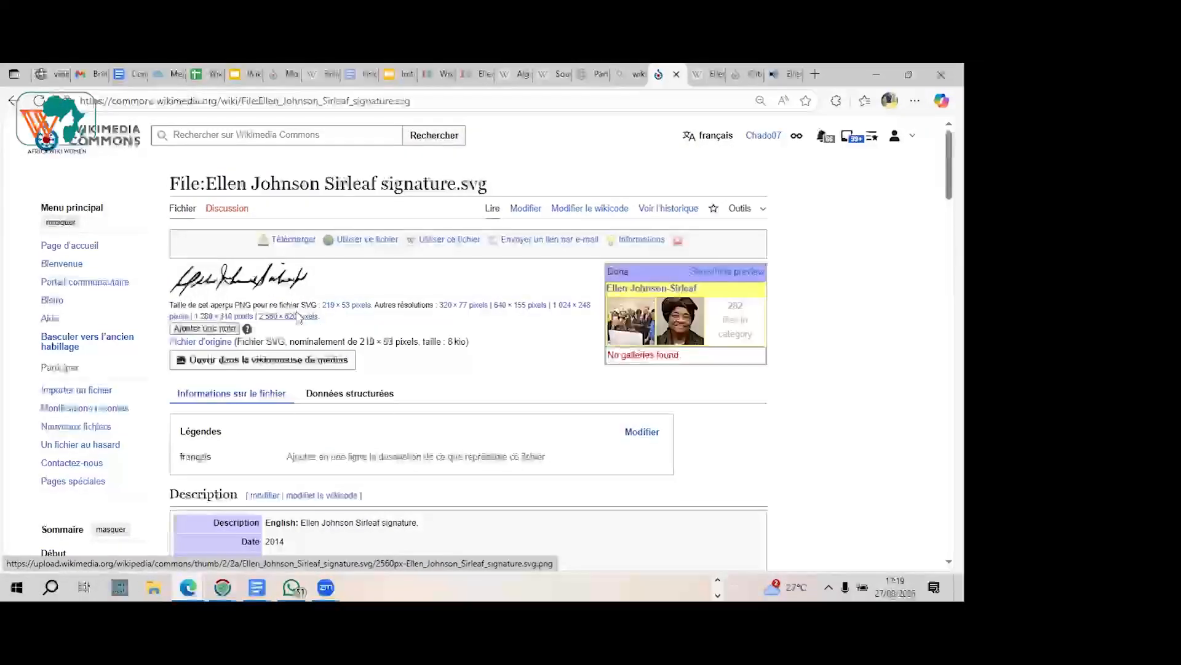
scroll(297, 317, down, 3)
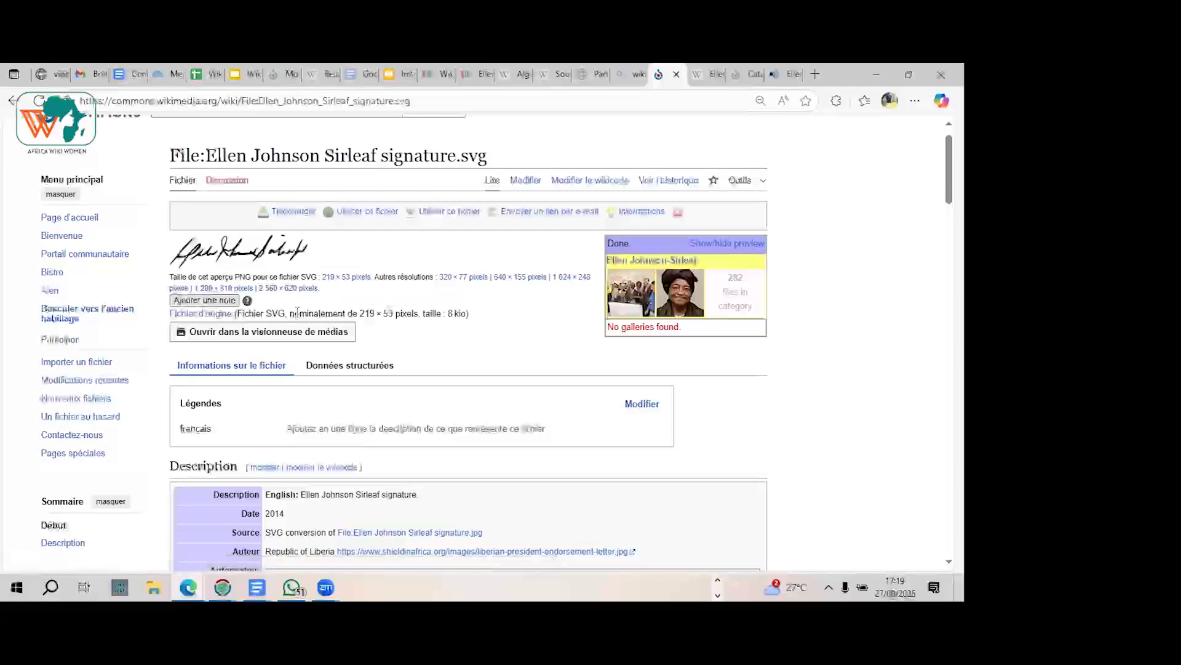
scroll(299, 319, down, 1)
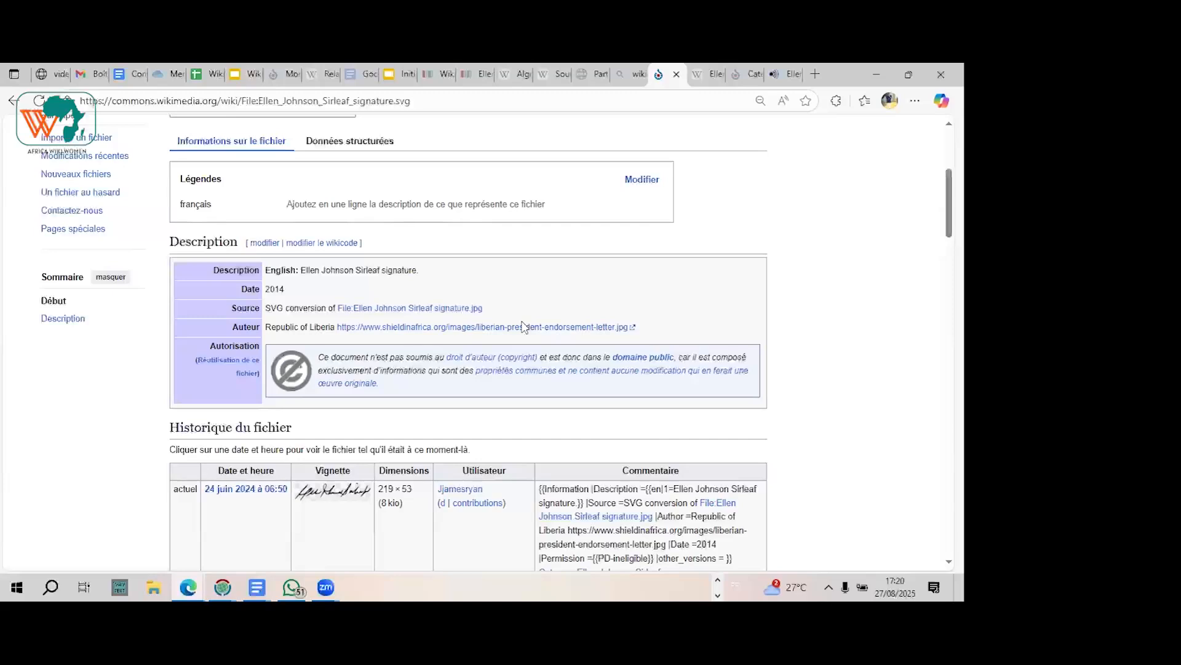
scroll(523, 326, up, 2)
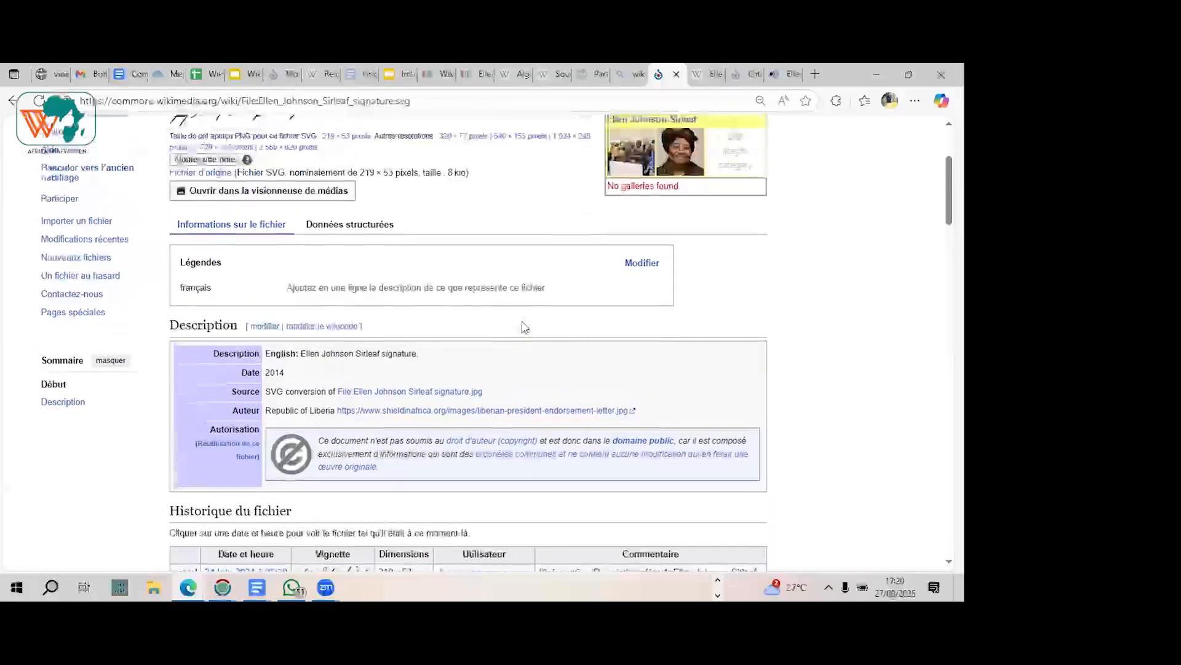
scroll(524, 326, down, 1)
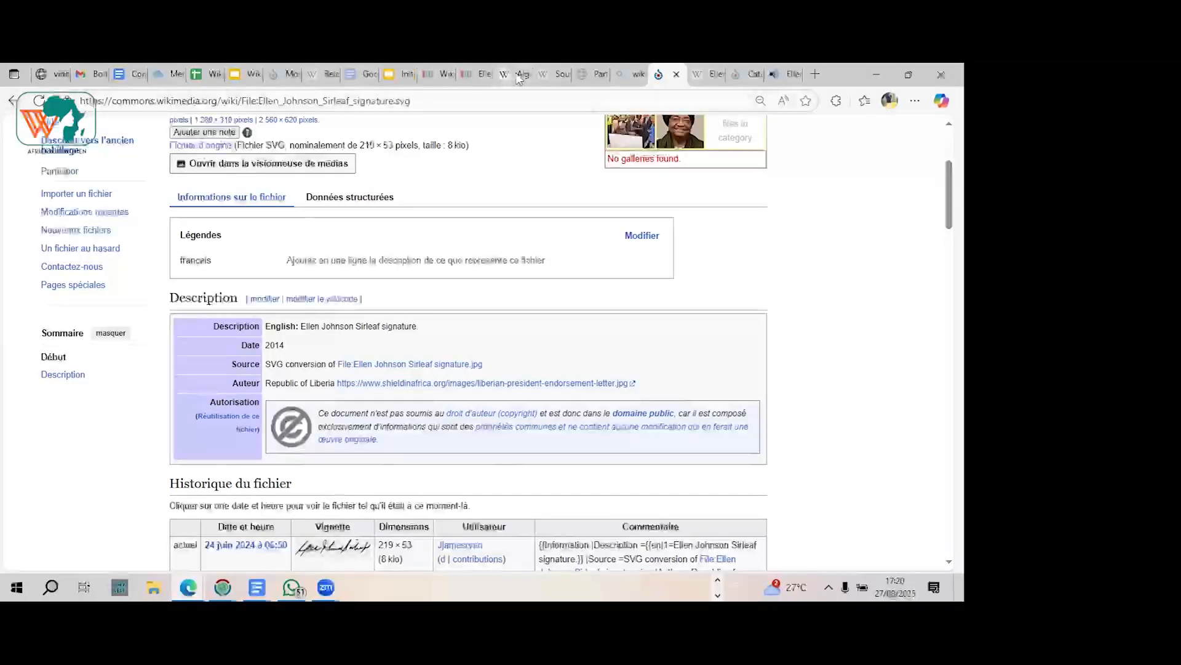
Step: Return to the Ellen Johnson Sirleaf Wikidata item and find the date de naissance statement
click(478, 77)
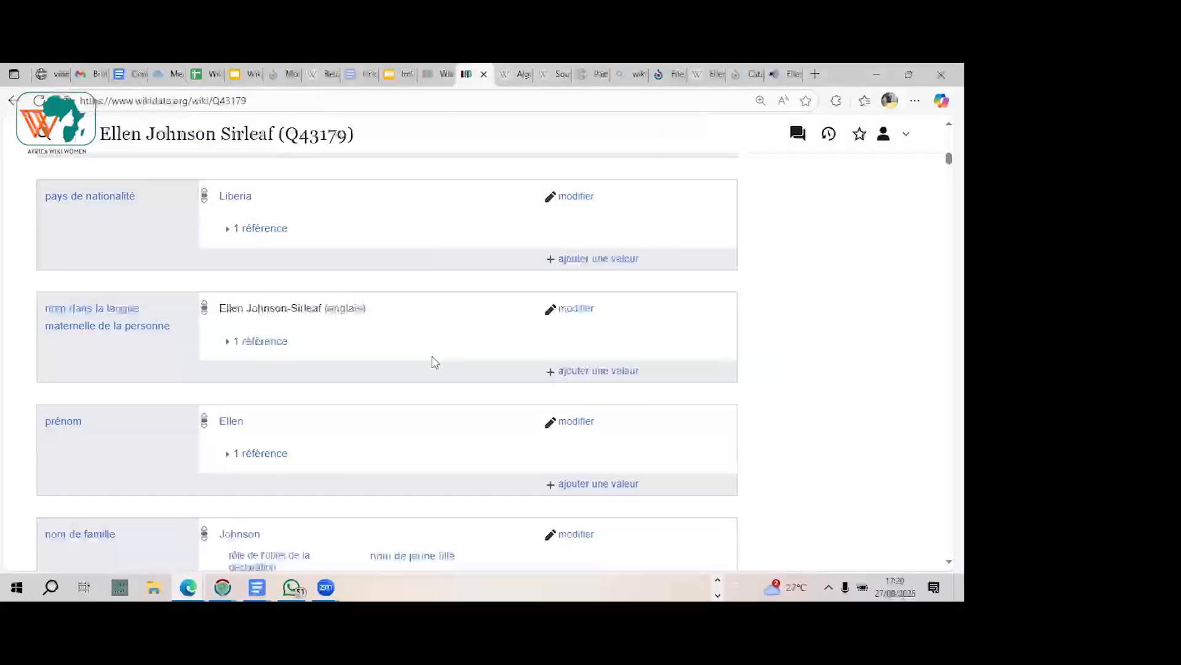
scroll(435, 362, down, 5)
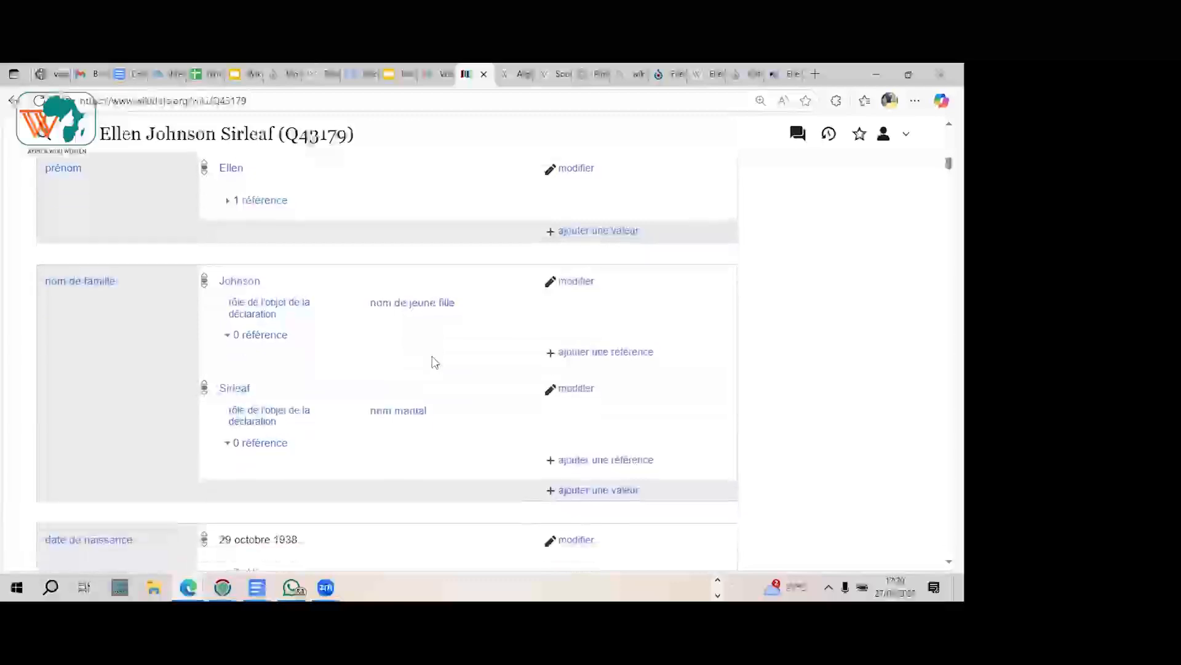
scroll(435, 362, down, 6)
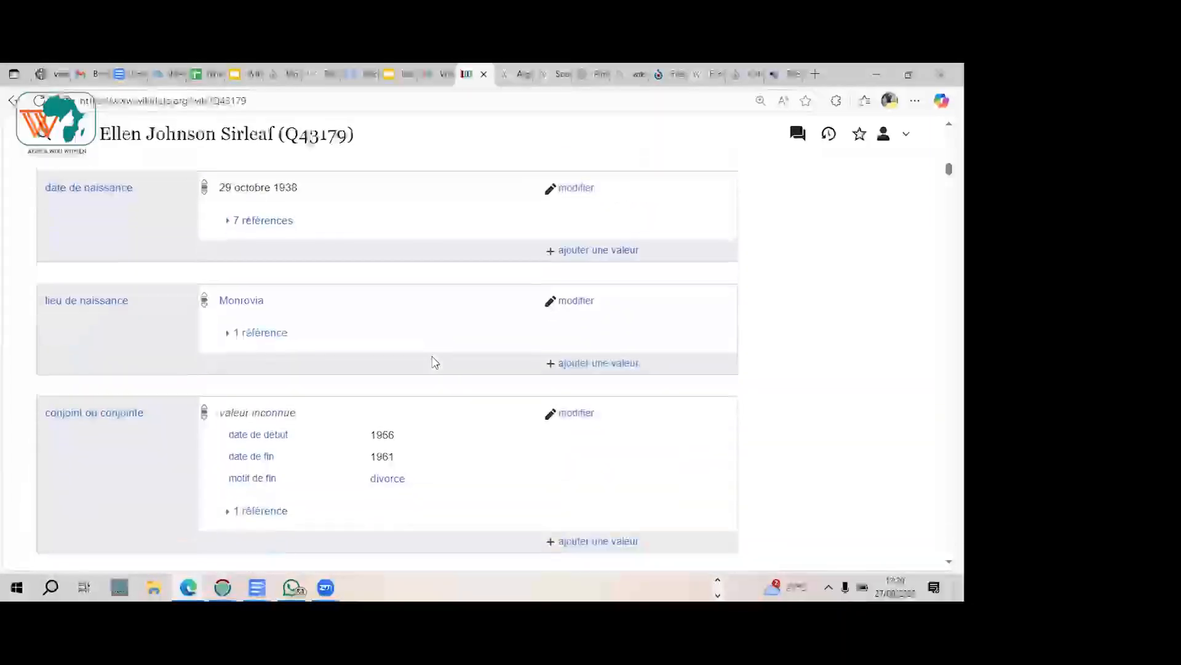
scroll(435, 362, up, 1)
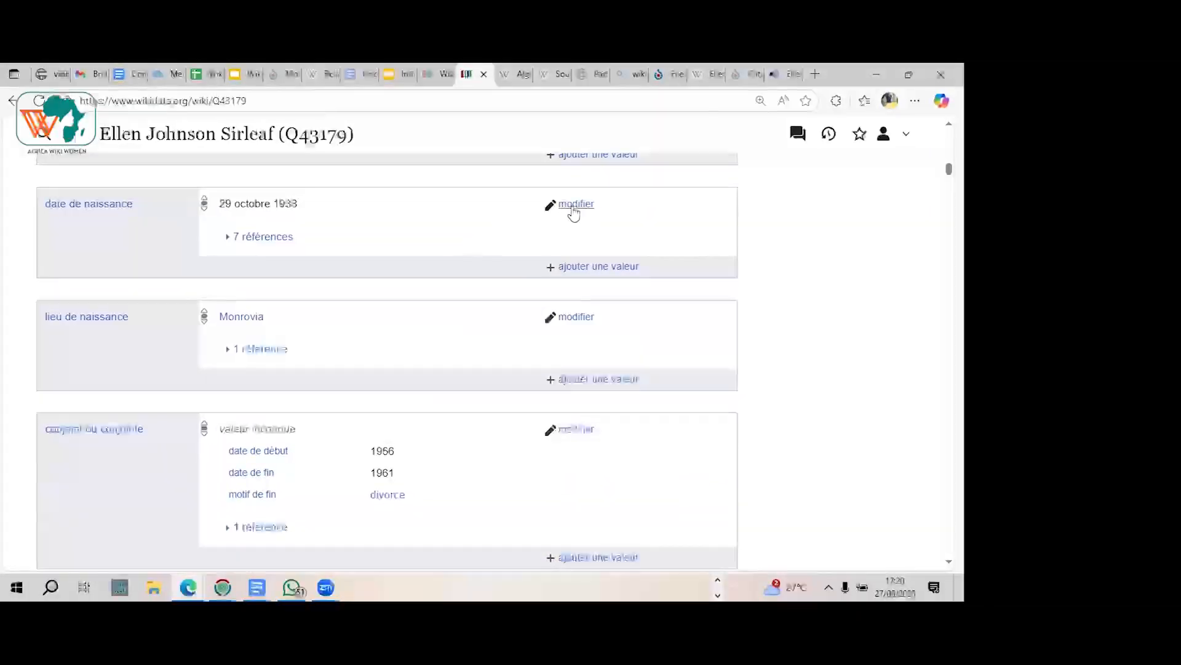
Step: Open the date de naissance value for editing and cancel the edit without publishing
click(576, 204)
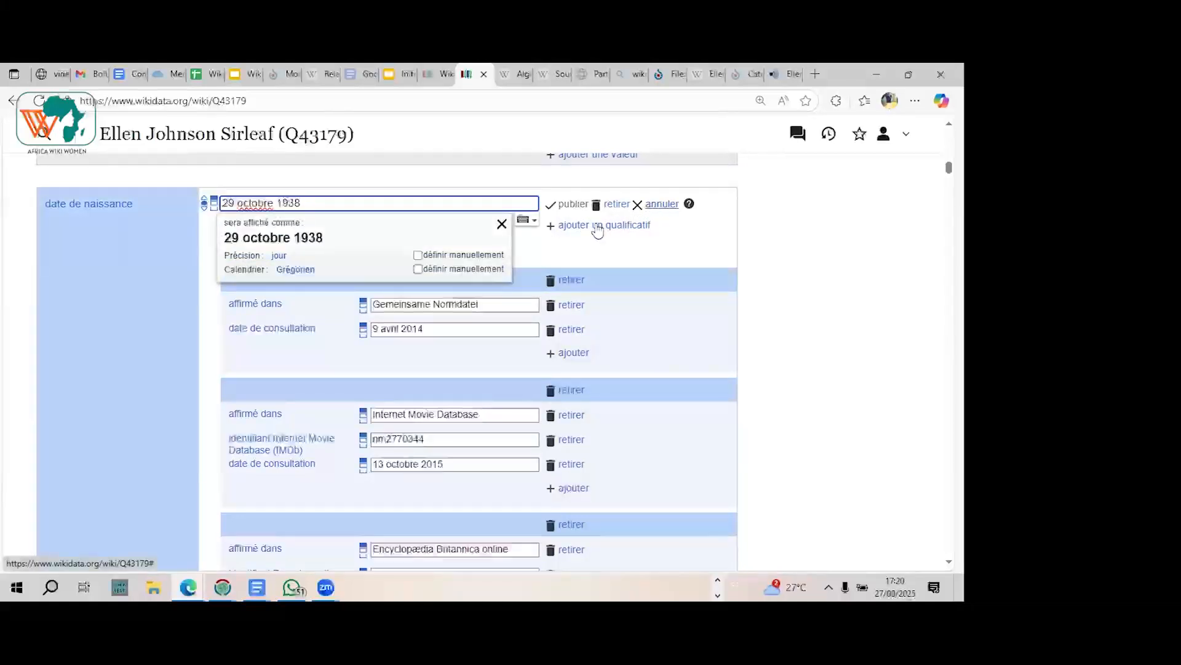
click(663, 204)
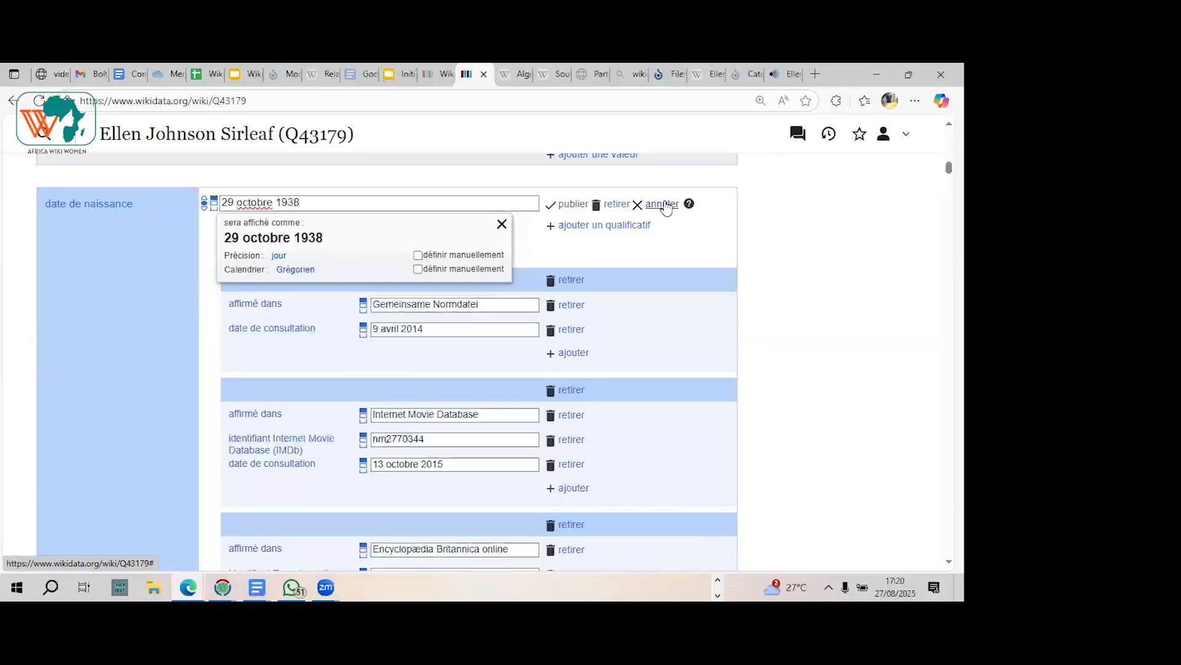
click(662, 204)
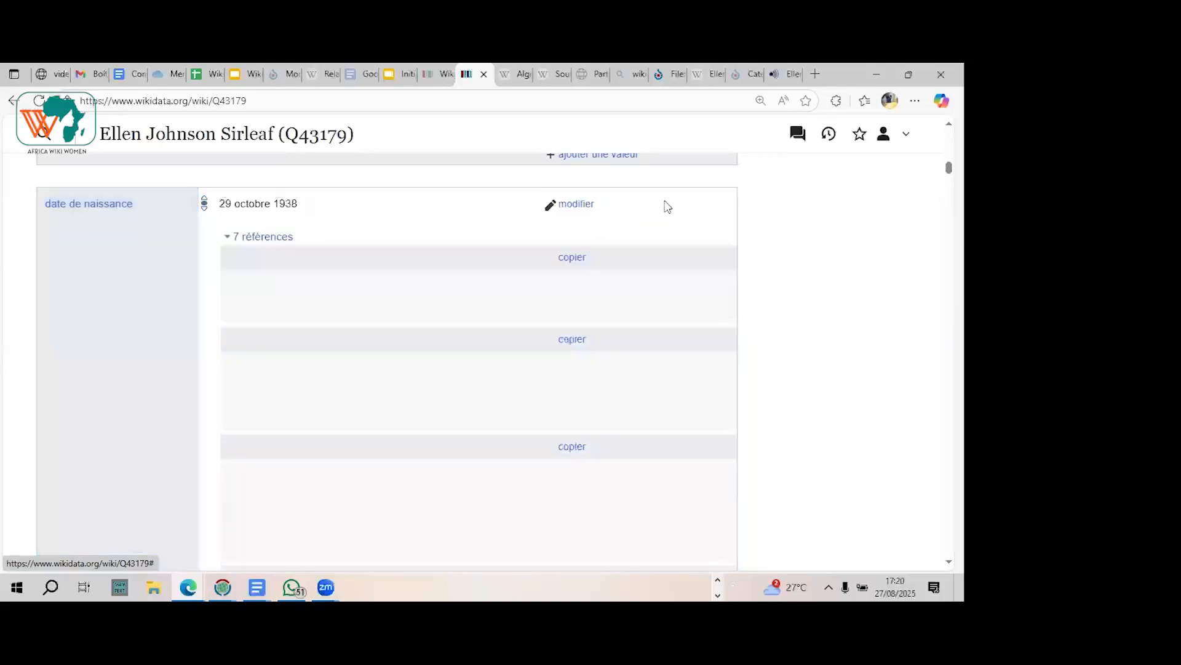
Step: Switch to the Wikidata initiation presentation in Google Slides and advance from slide 10 to slide 14, "Contribuer"
click(401, 75)
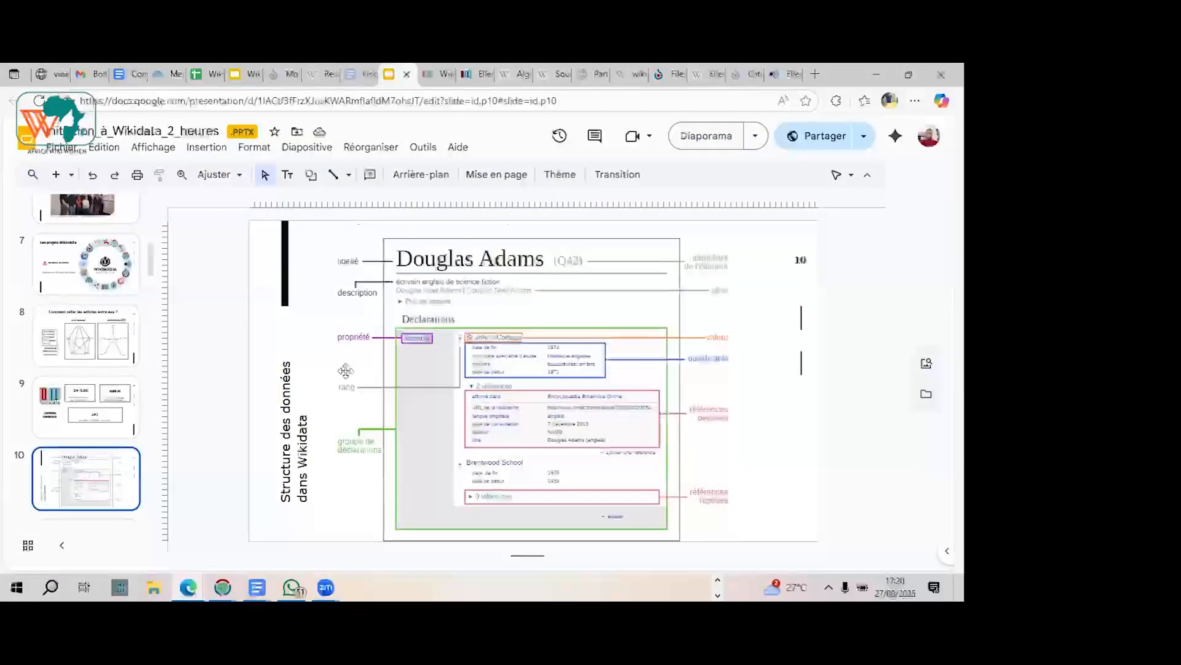
key(Down)
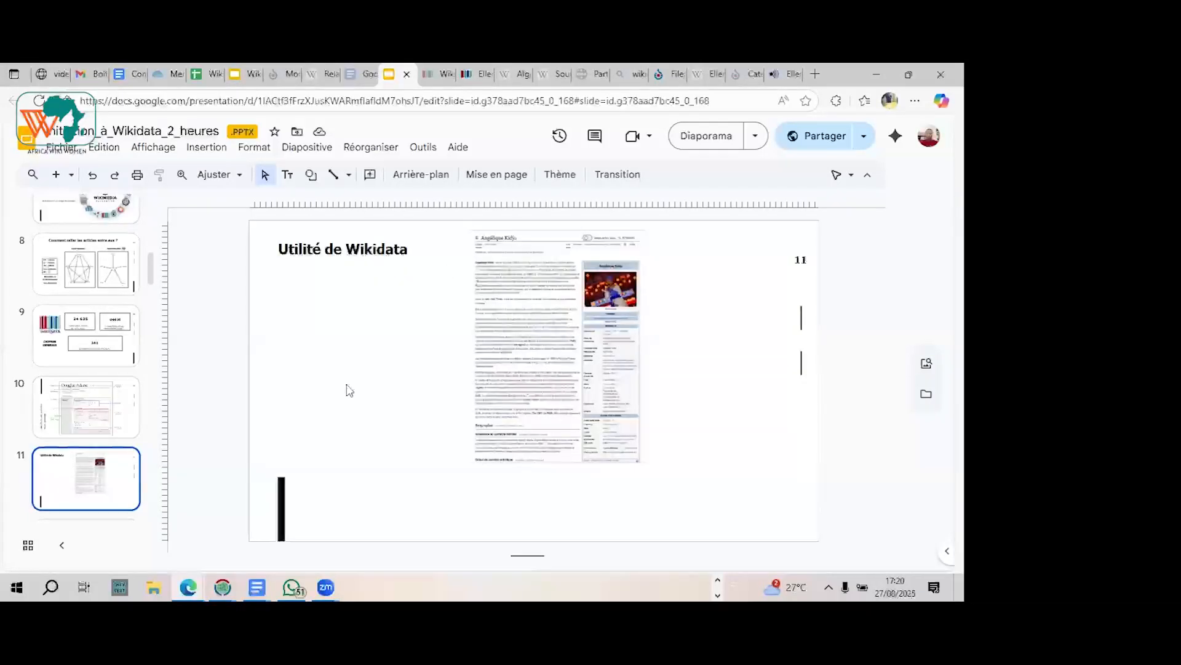
key(Down)
key(Down)
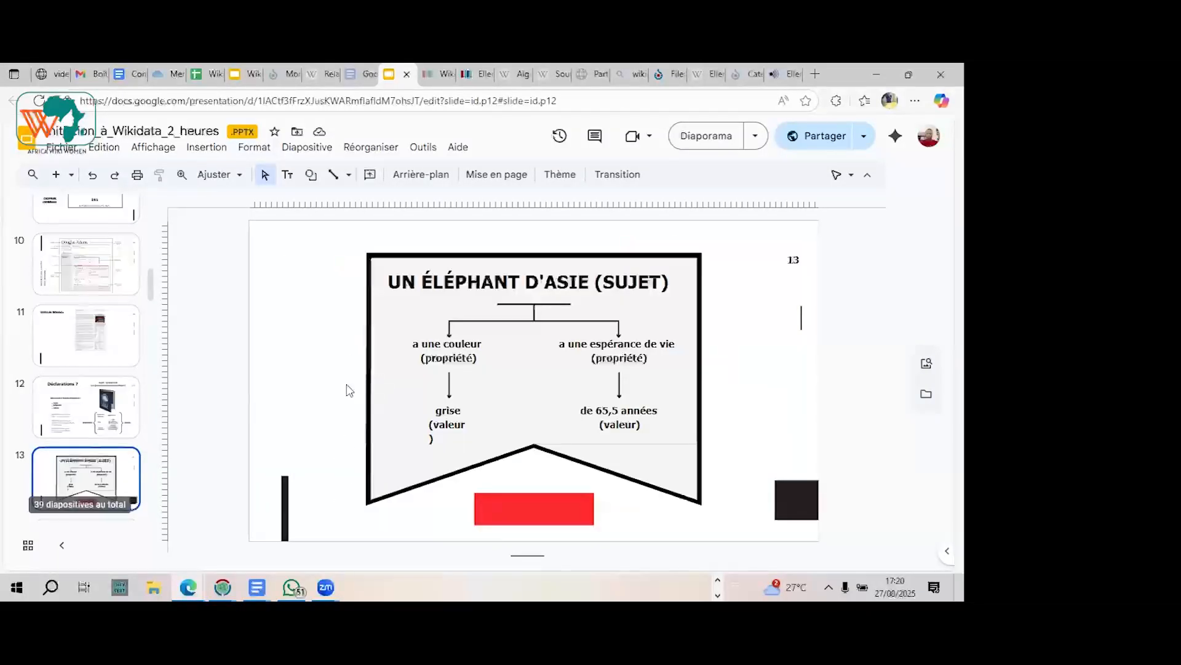
key(Down)
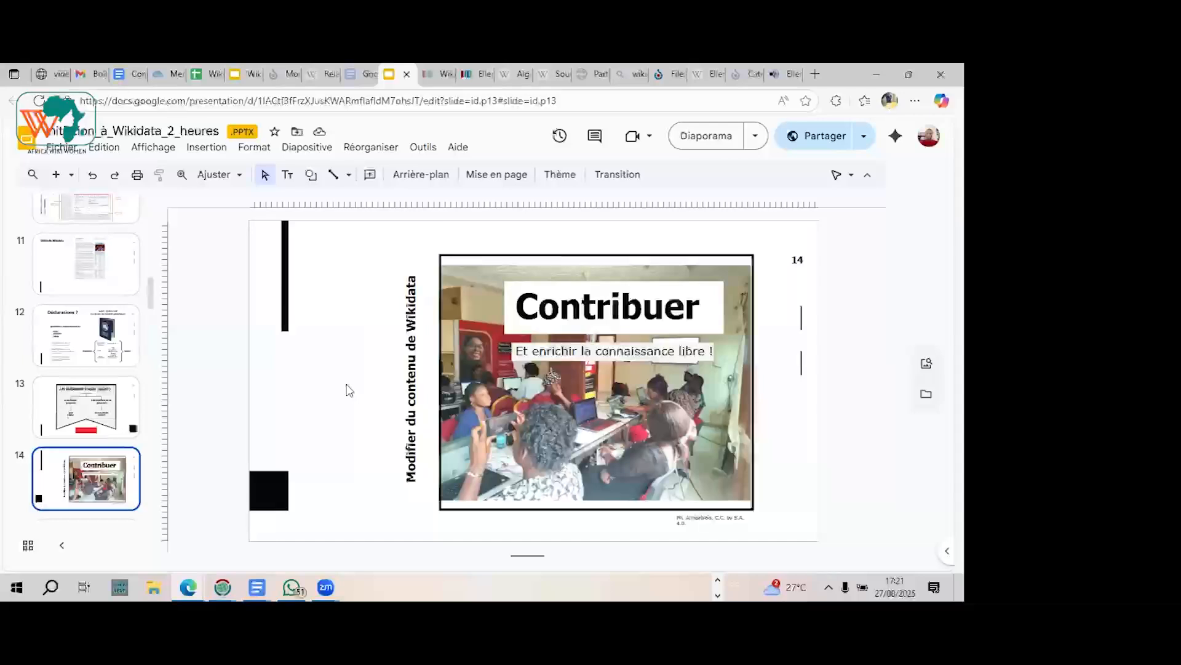
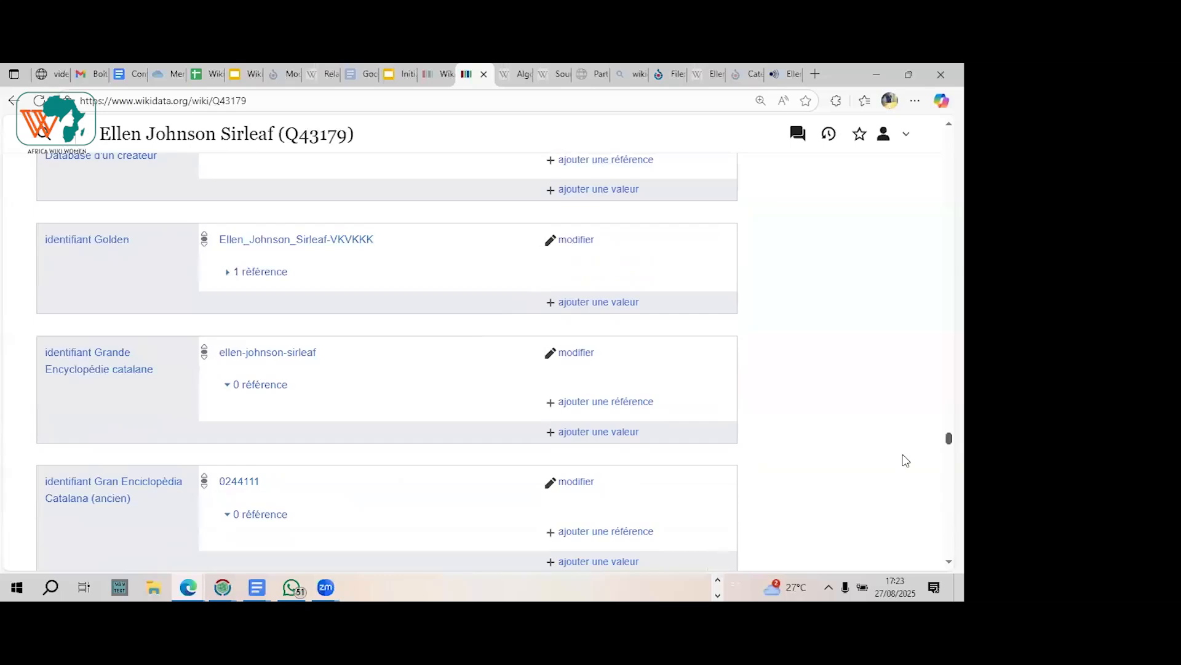
Step: Examine the rest of the Ellen Johnson Sirleaf item's identifiers and its links to Wikipedia language editions and sister projects
scroll(906, 461, down, 5)
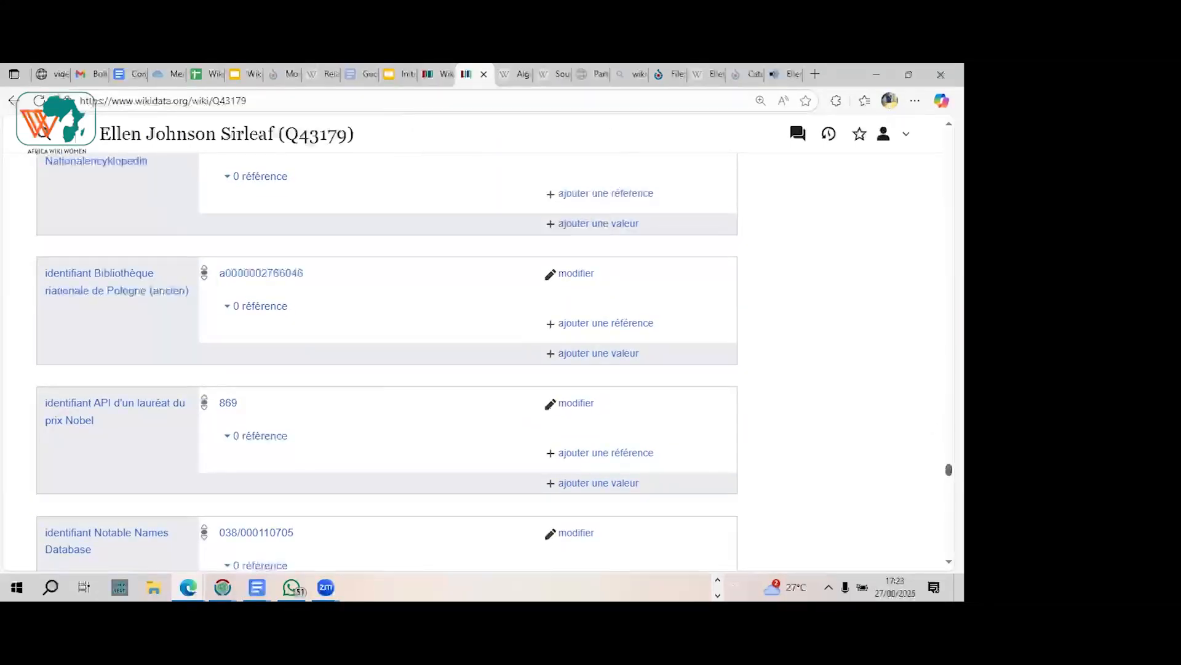
scroll(386, 363, down, 5)
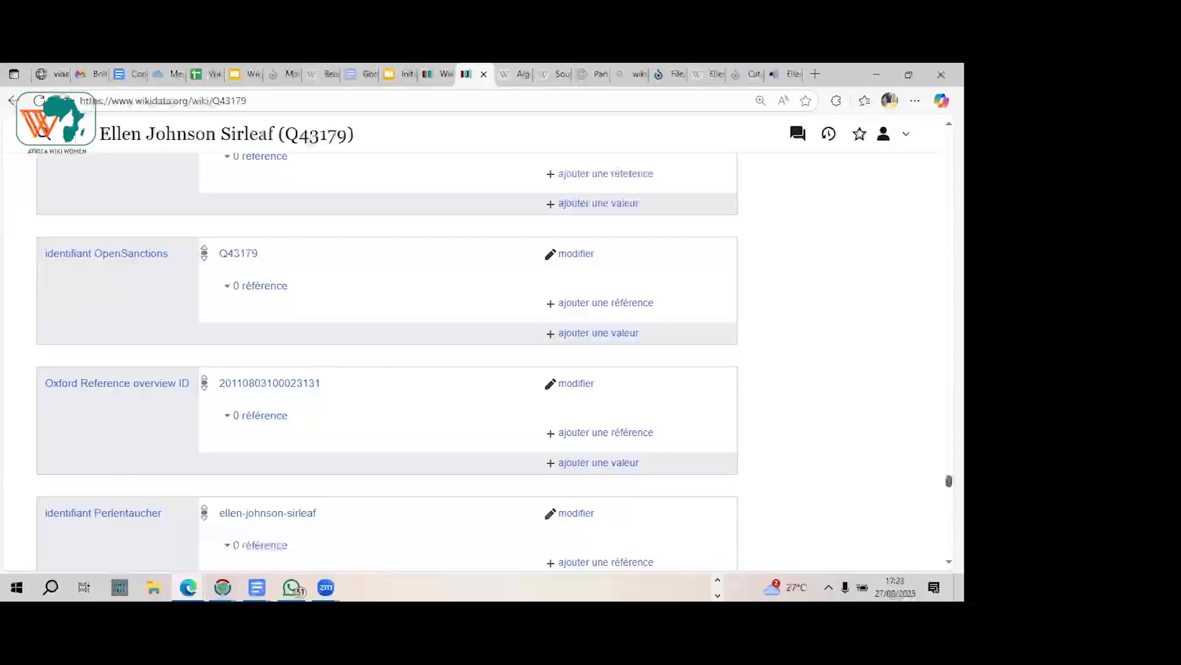
scroll(386, 363, down, 5)
scroll(387, 363, down, 10)
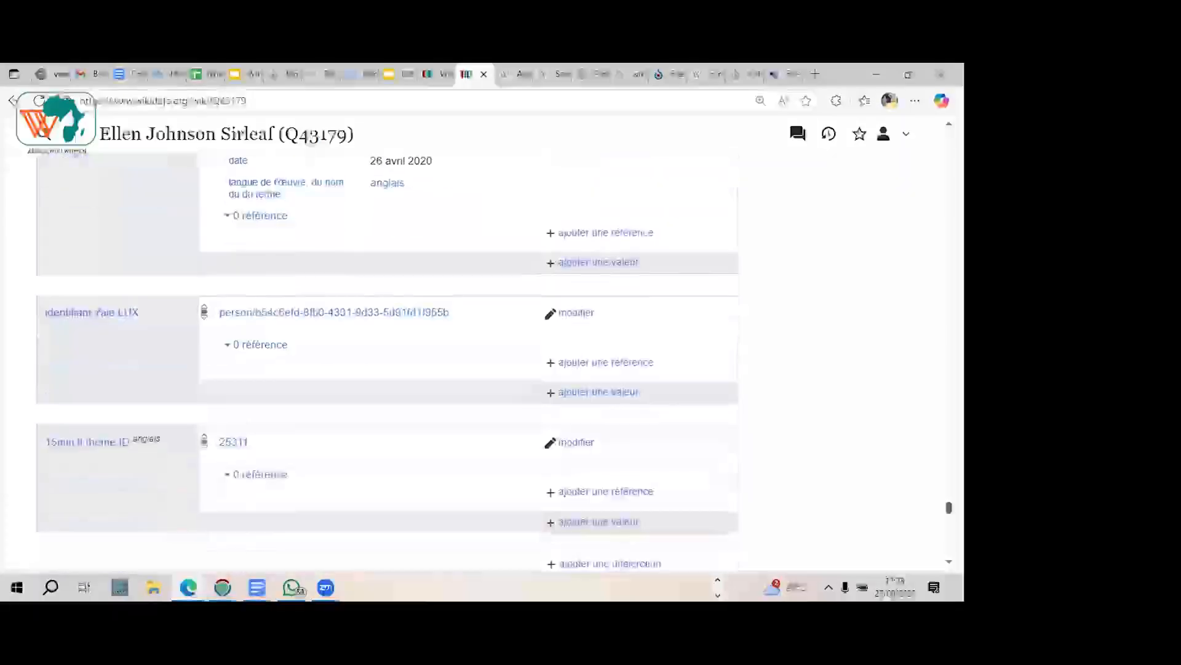
scroll(386, 363, down, 5)
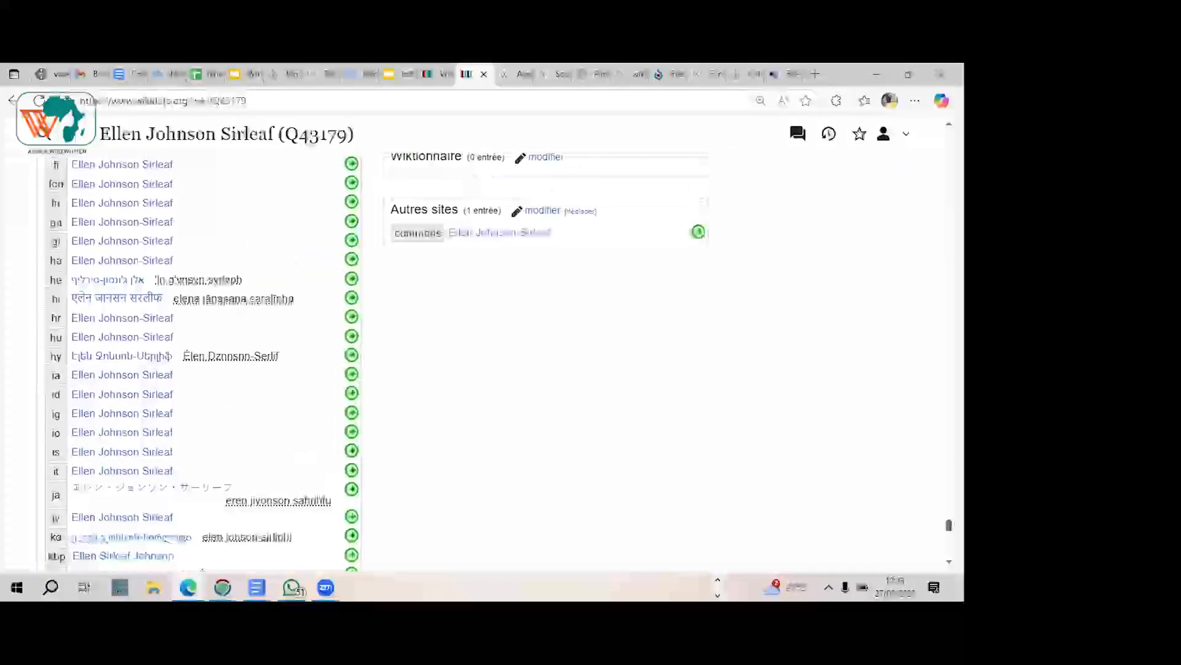
scroll(387, 363, down, 10)
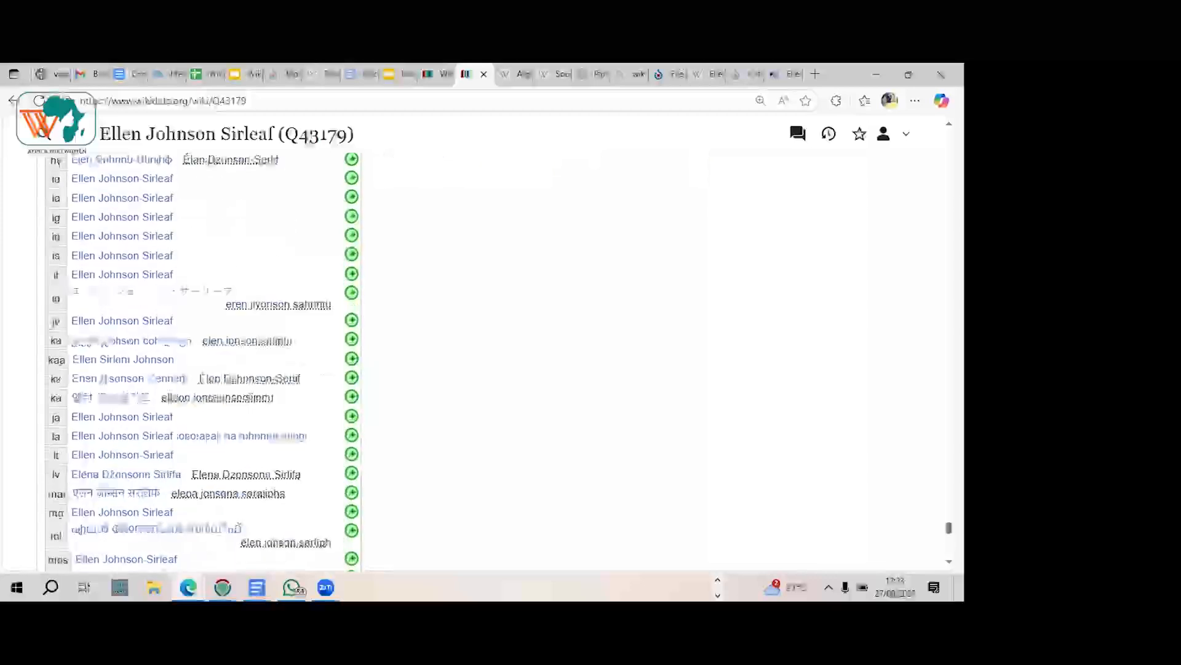
scroll(387, 363, down, 4)
Step: Start a new statement after the item's last identifier and cancel it without publishing
scroll(386, 363, up, 15)
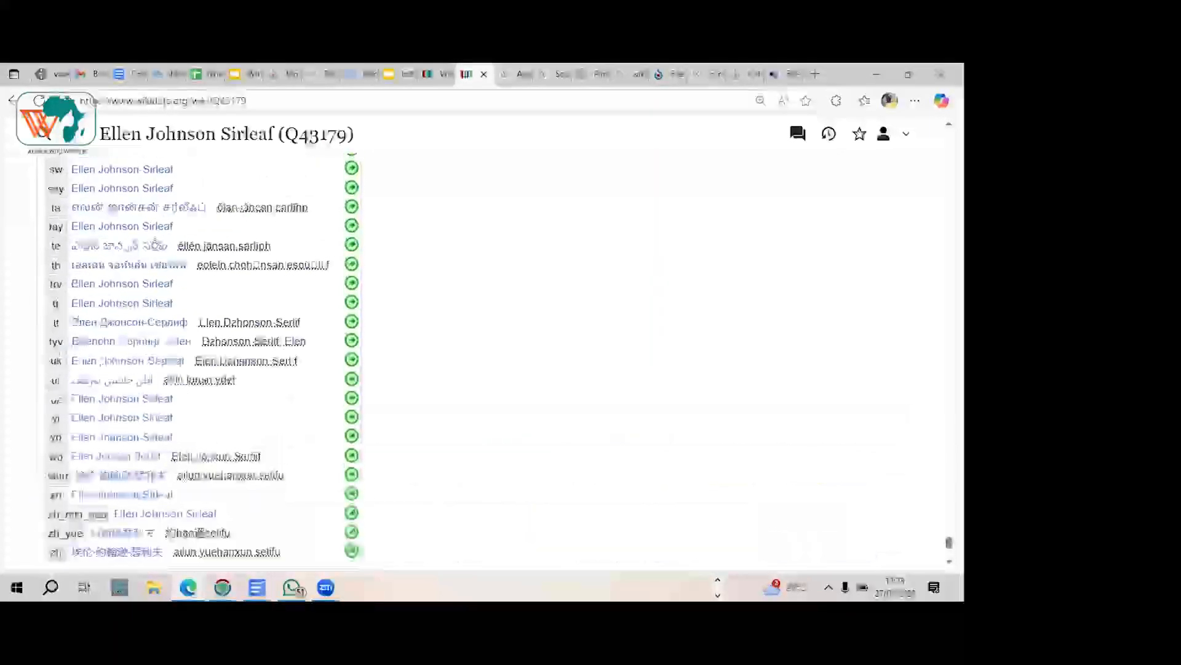
scroll(669, 471, up, 10)
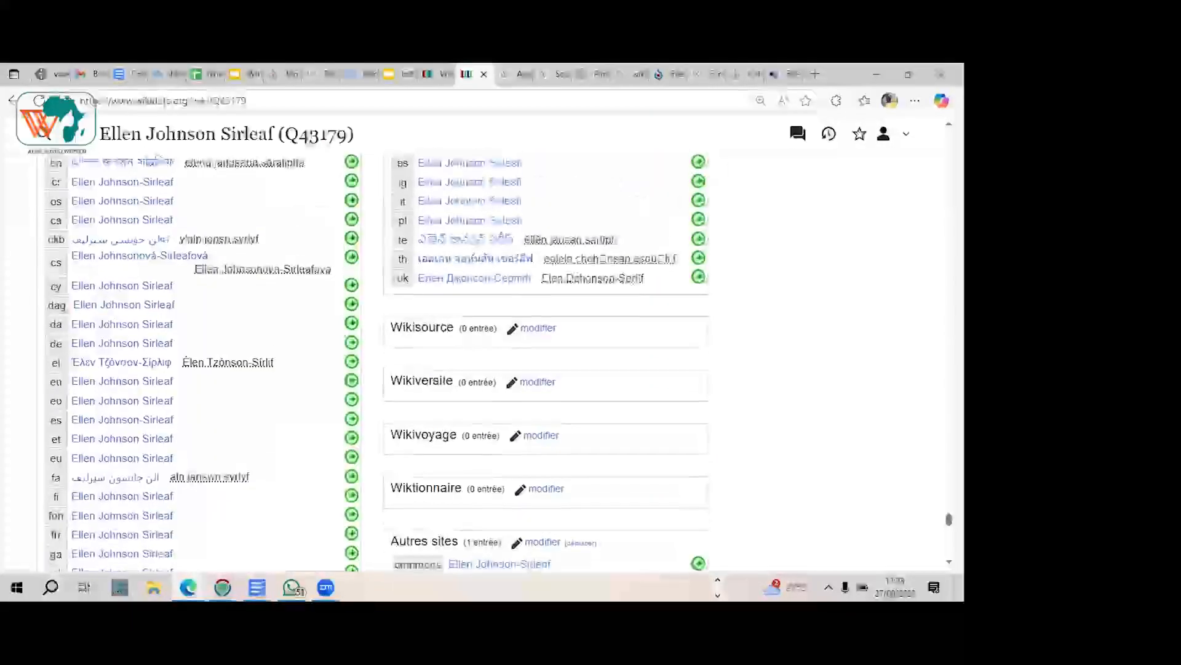
scroll(669, 471, up, 5)
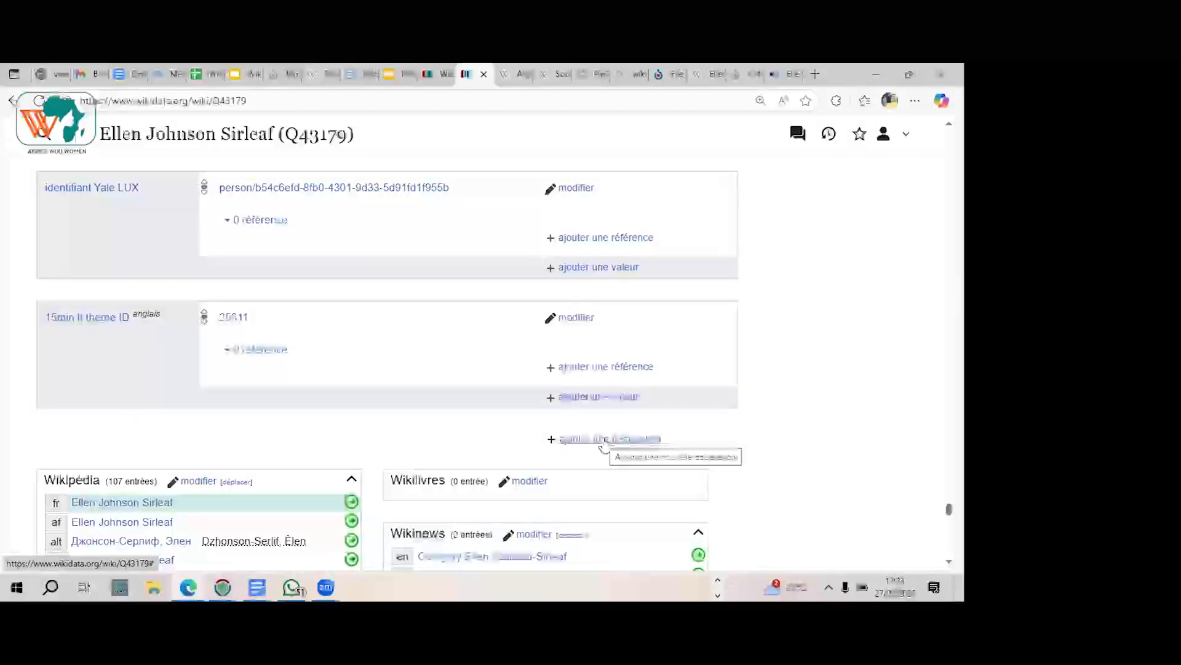
click(608, 441)
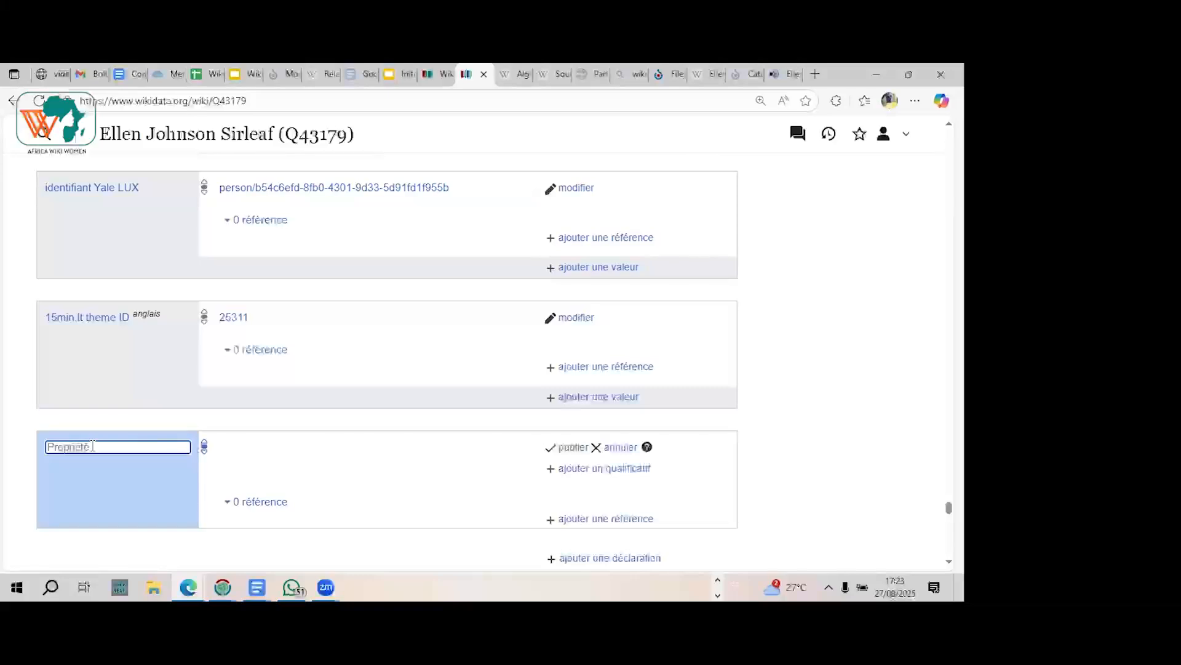
click(628, 449)
Step: Review the item in reverse order, from the last identifiers through the Commons category and social media follower statements to the honorary doctorates
scroll(757, 429, up, 10)
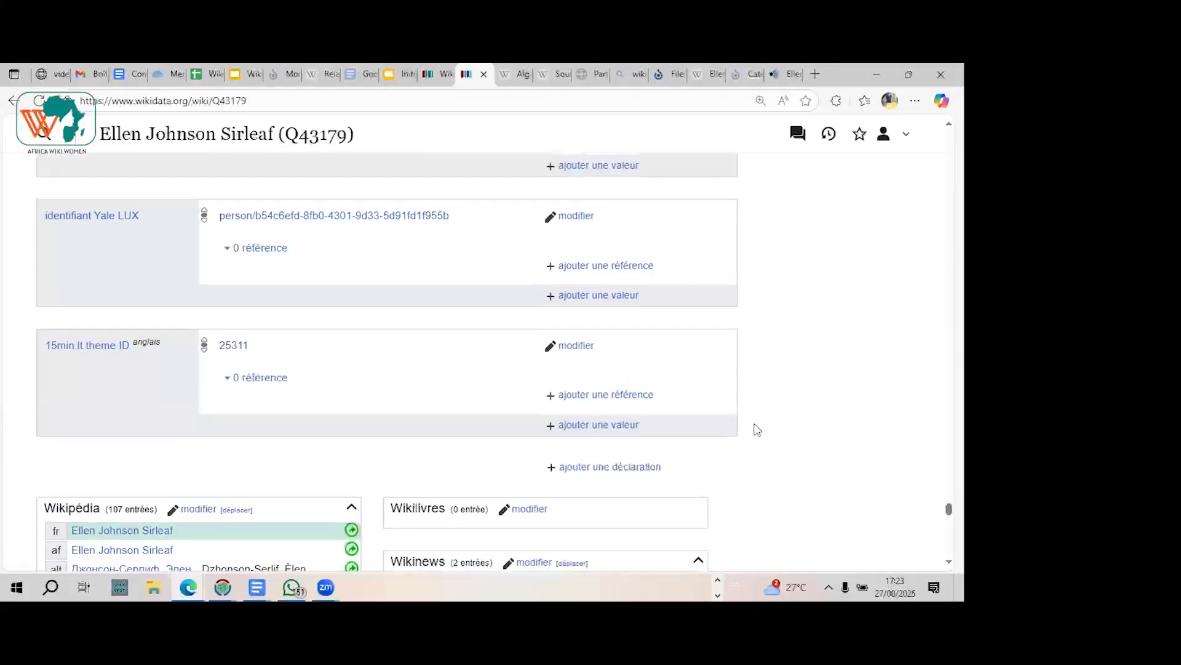
scroll(758, 430, up, 8)
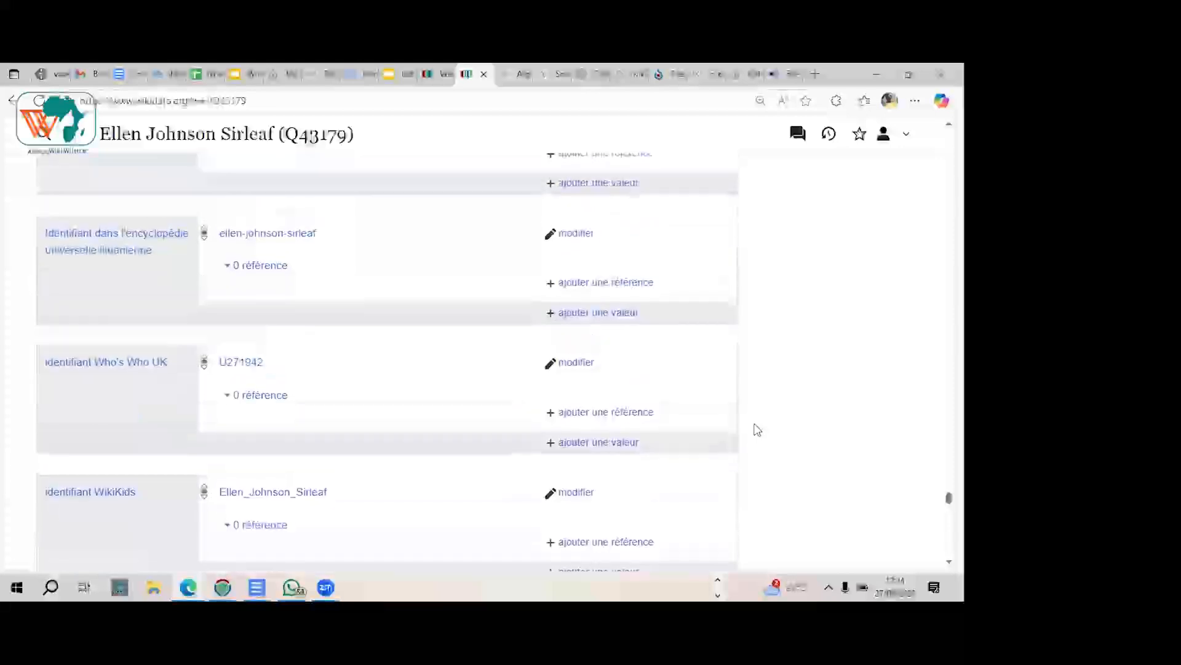
scroll(758, 429, up, 8)
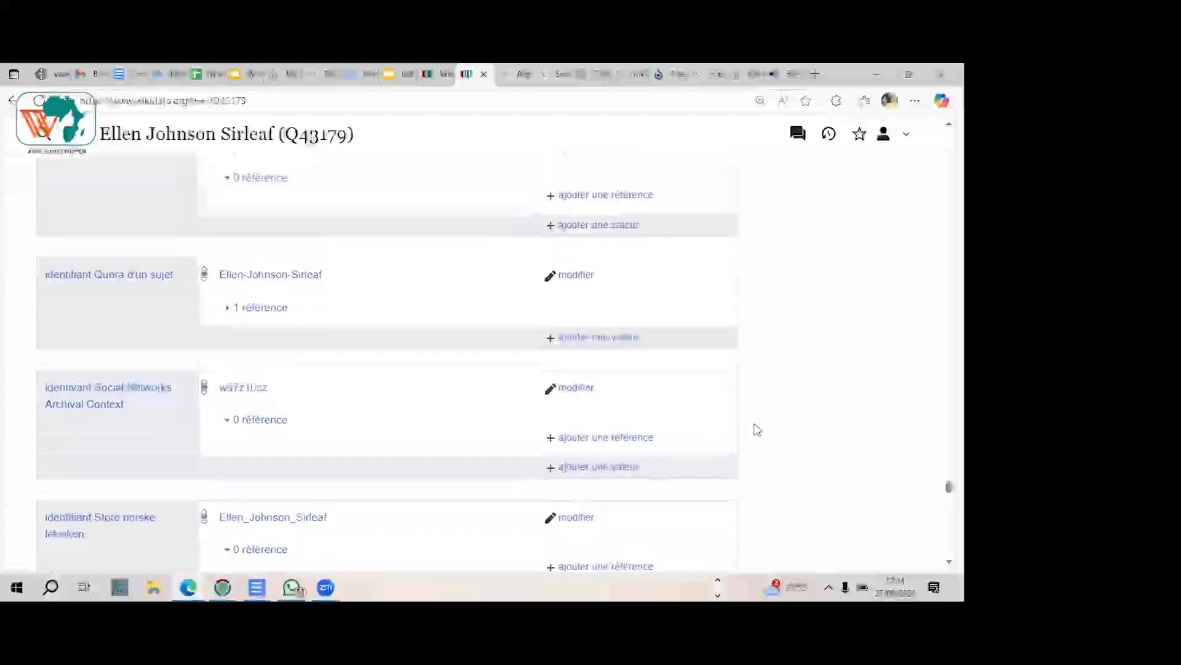
scroll(757, 429, up, 8)
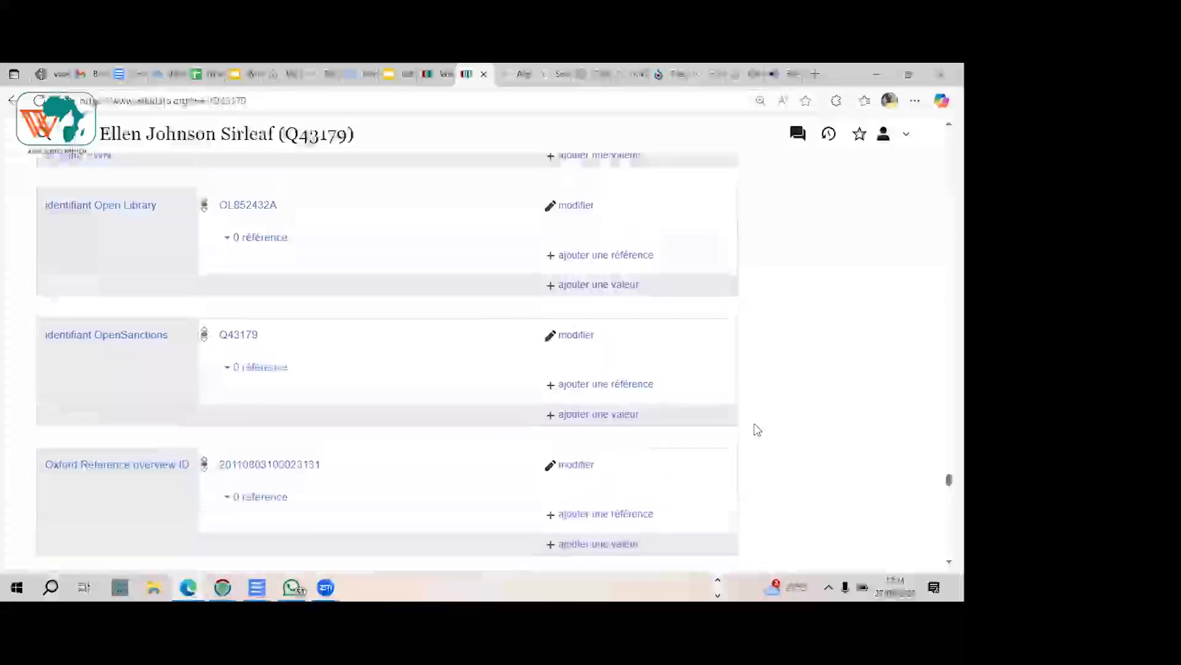
scroll(757, 429, up, 6)
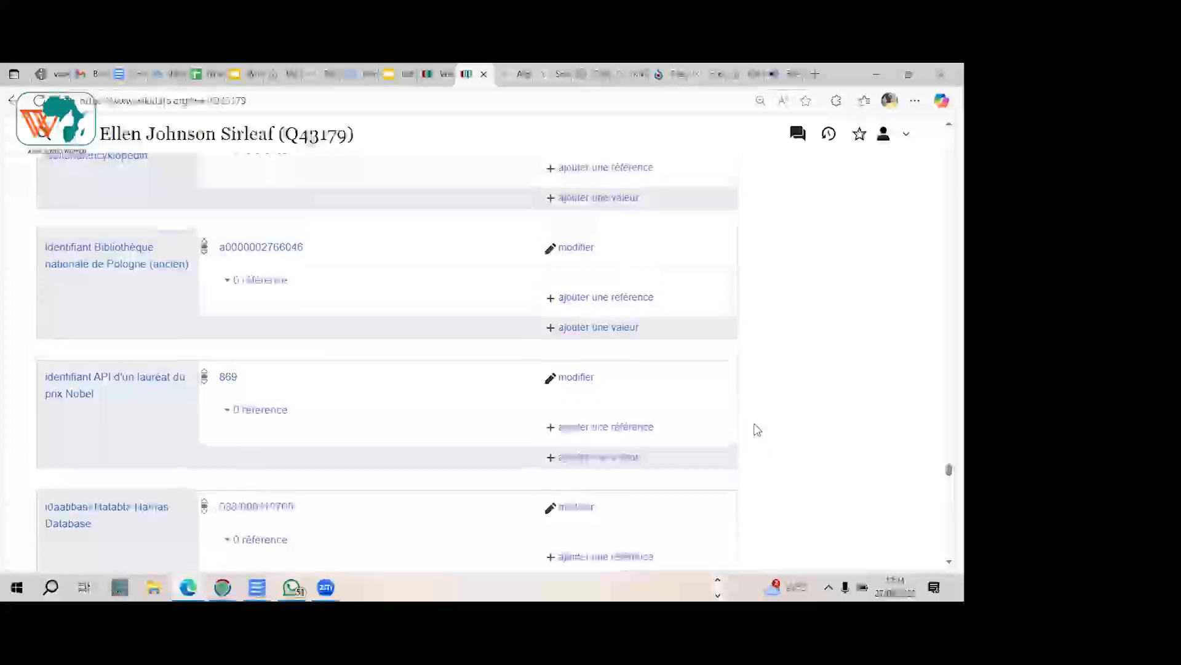
scroll(758, 429, up, 3)
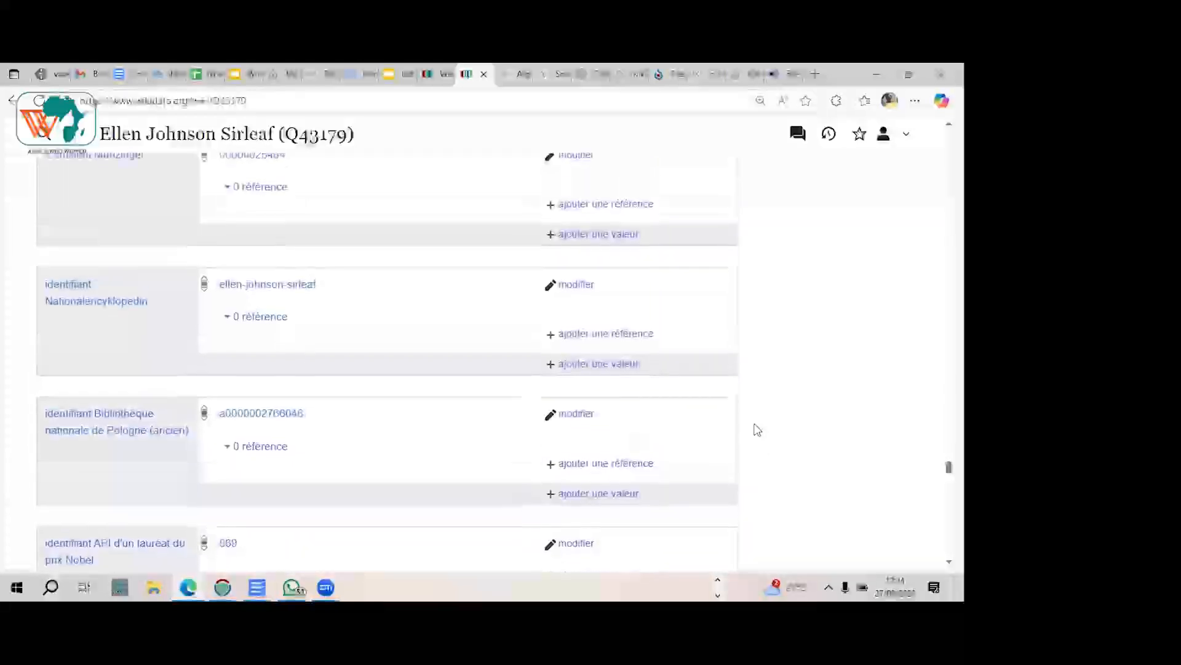
scroll(758, 430, up, 4)
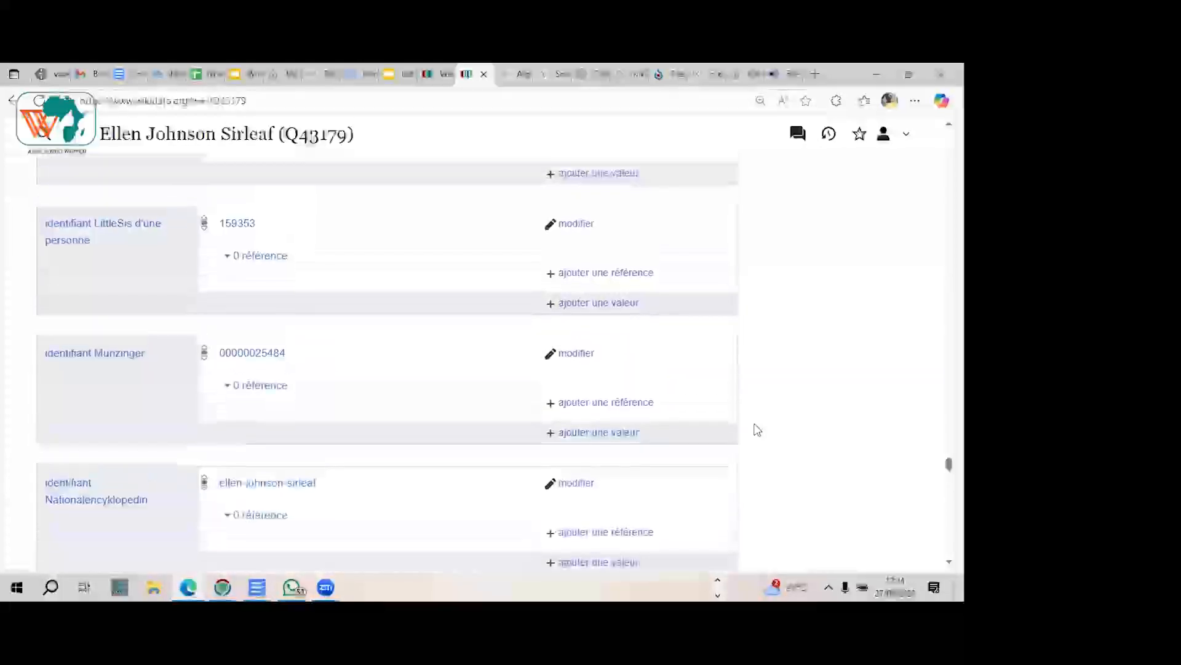
scroll(757, 430, up, 1)
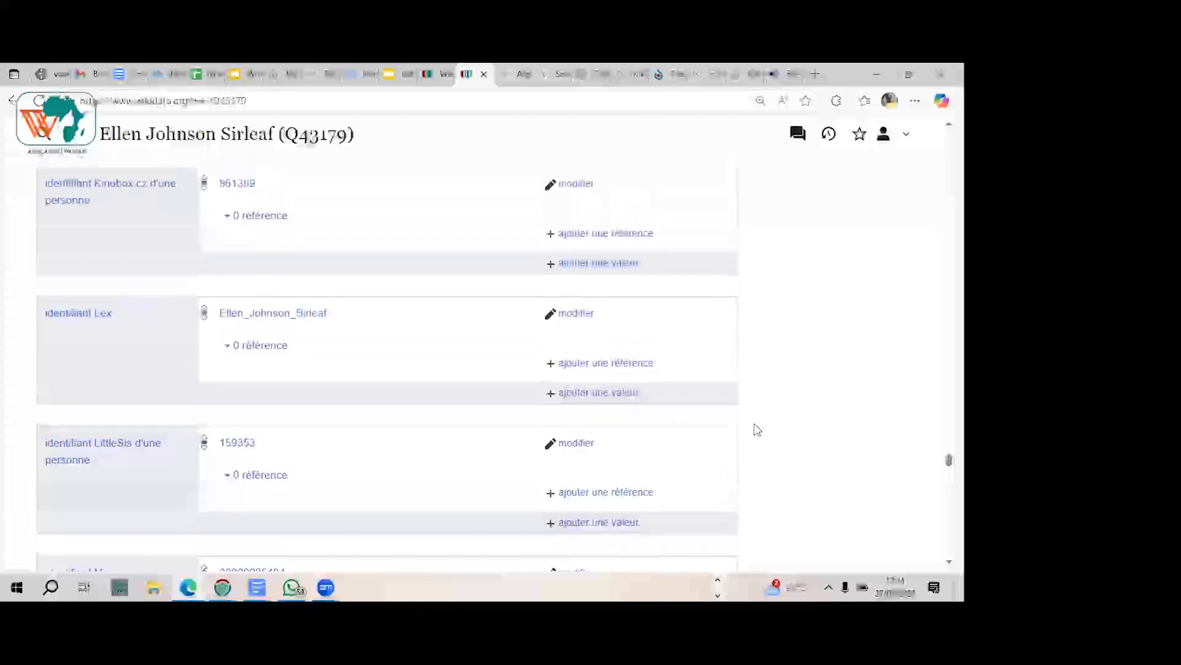
scroll(758, 429, up, 1)
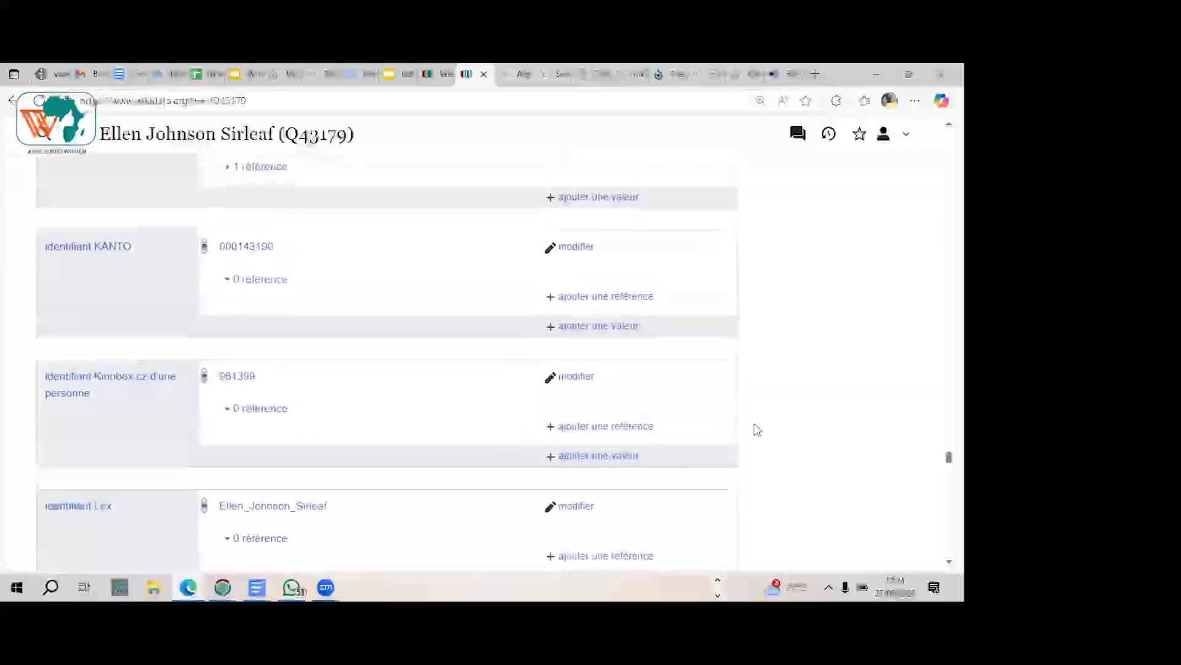
scroll(758, 429, up, 1)
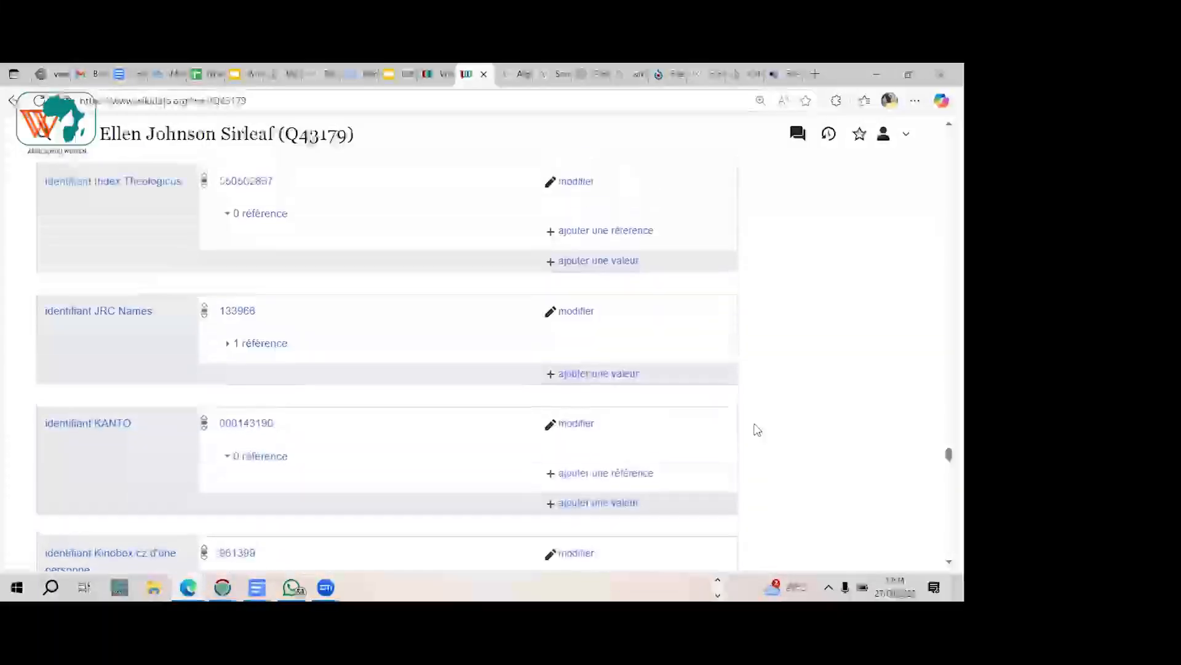
scroll(757, 429, up, 2)
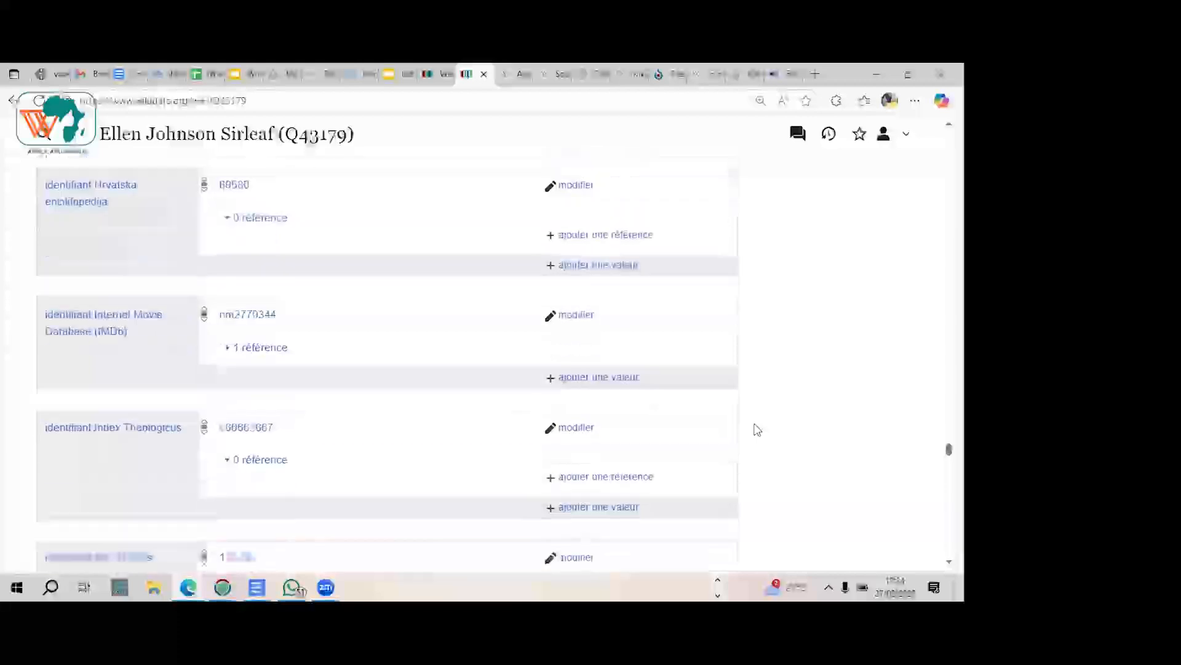
scroll(757, 429, up, 7)
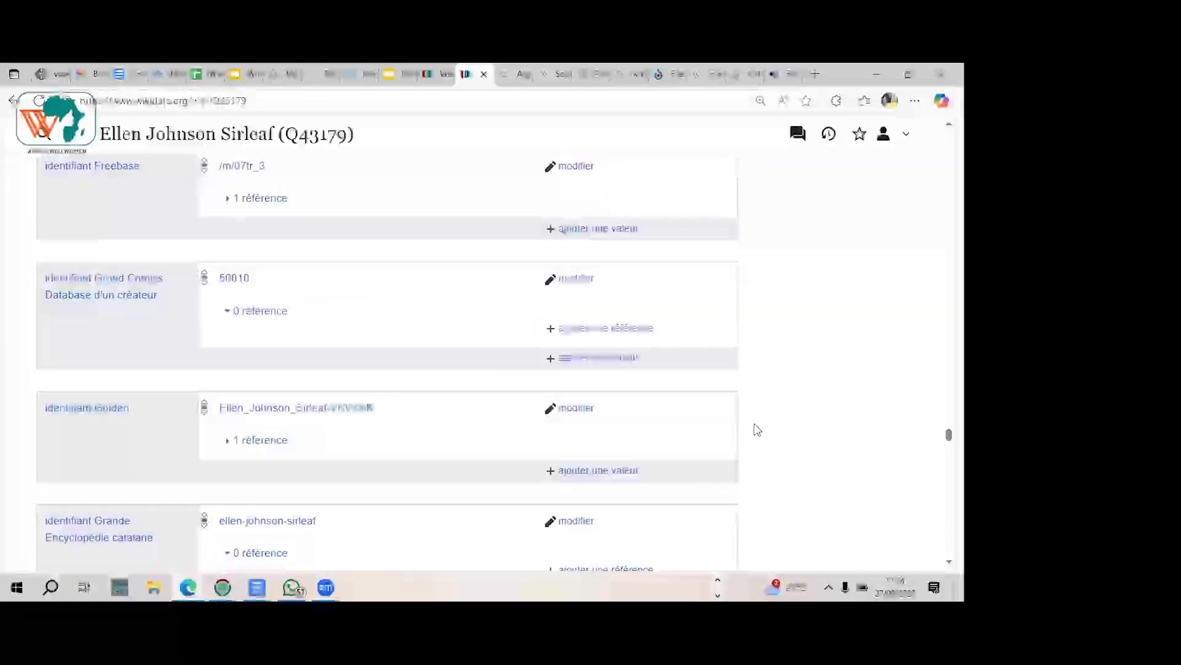
scroll(758, 429, up, 2)
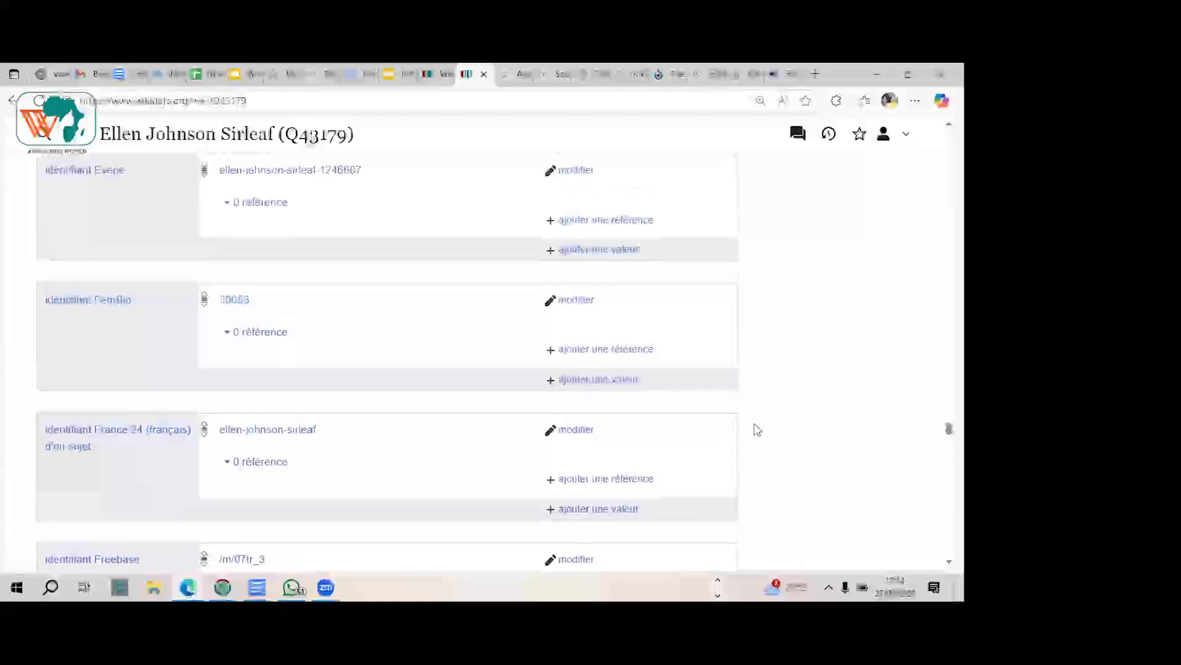
scroll(758, 430, up, 2)
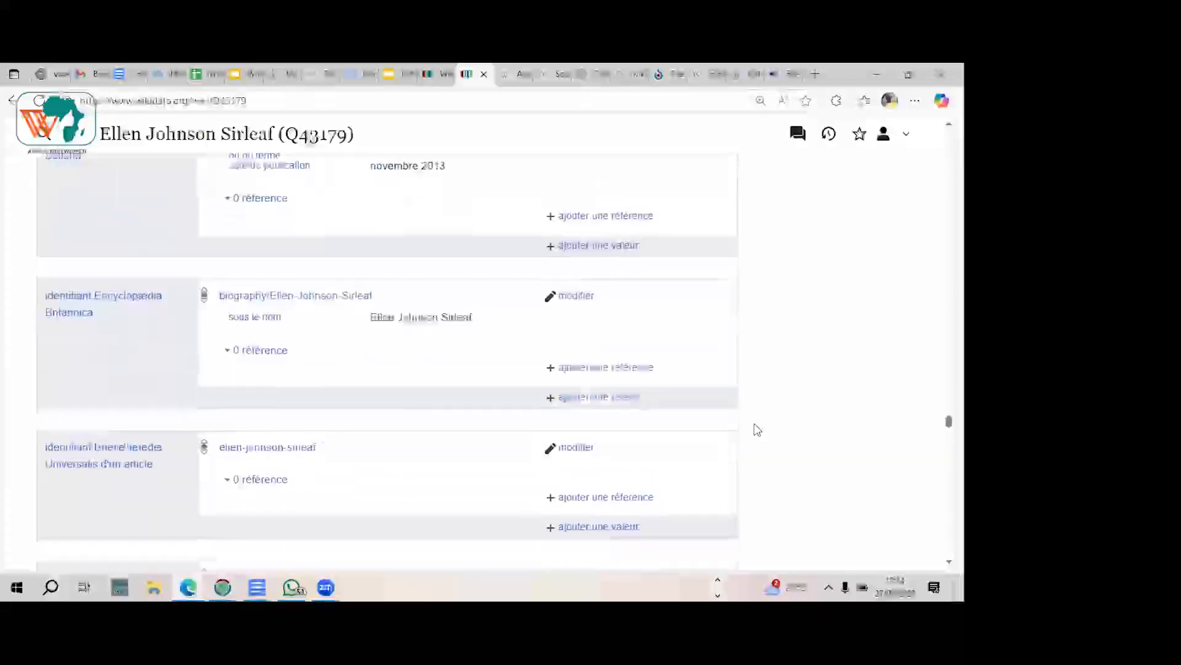
scroll(757, 429, up, 8)
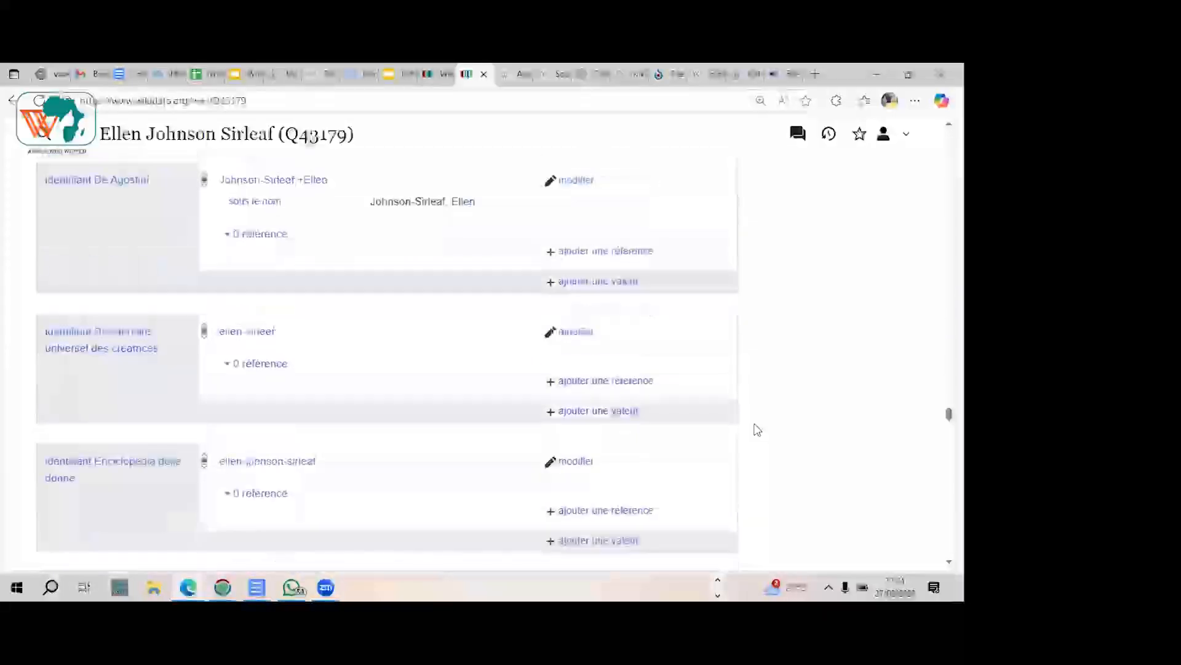
scroll(758, 429, up, 5)
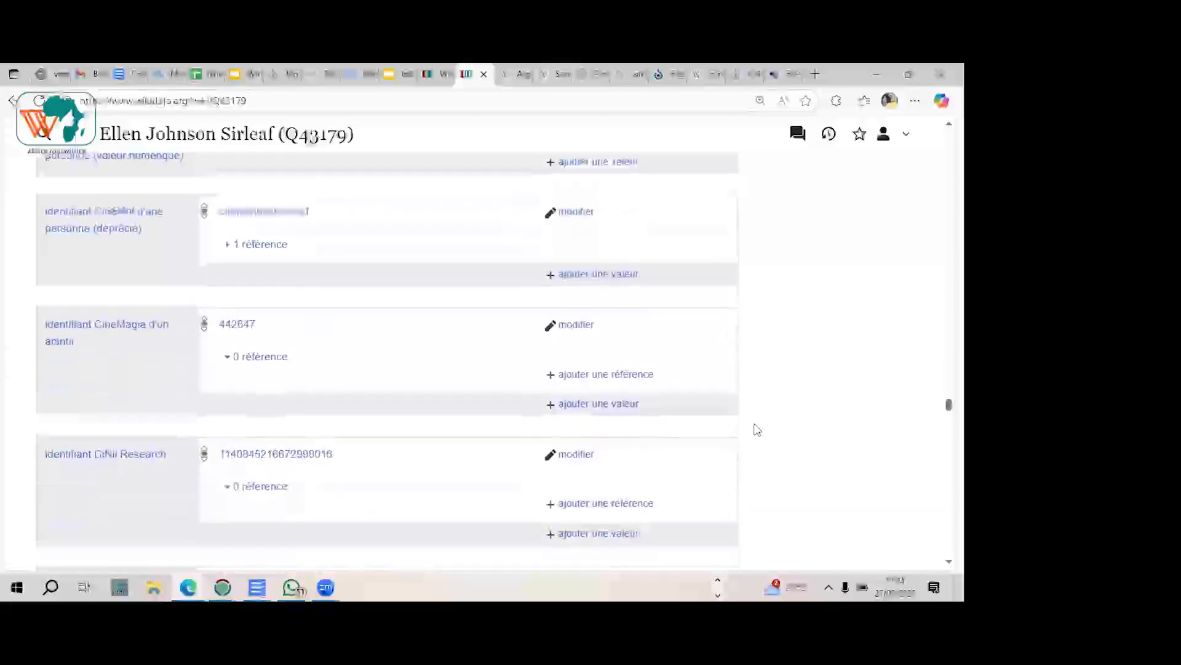
scroll(757, 430, up, 8)
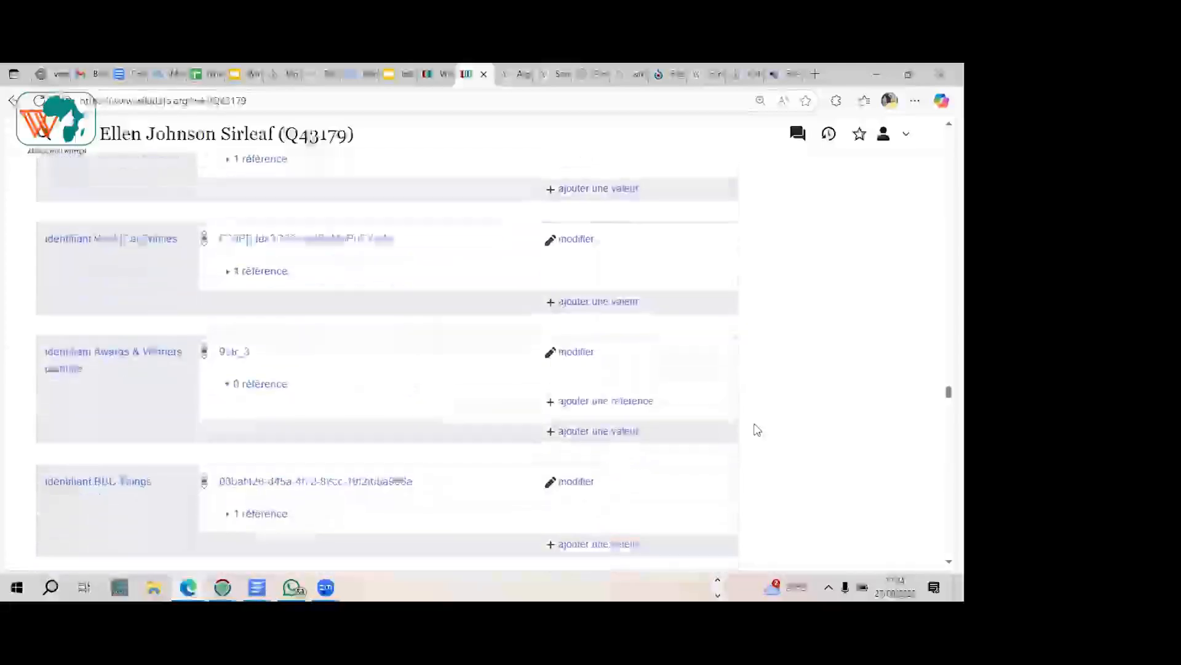
scroll(757, 430, up, 10)
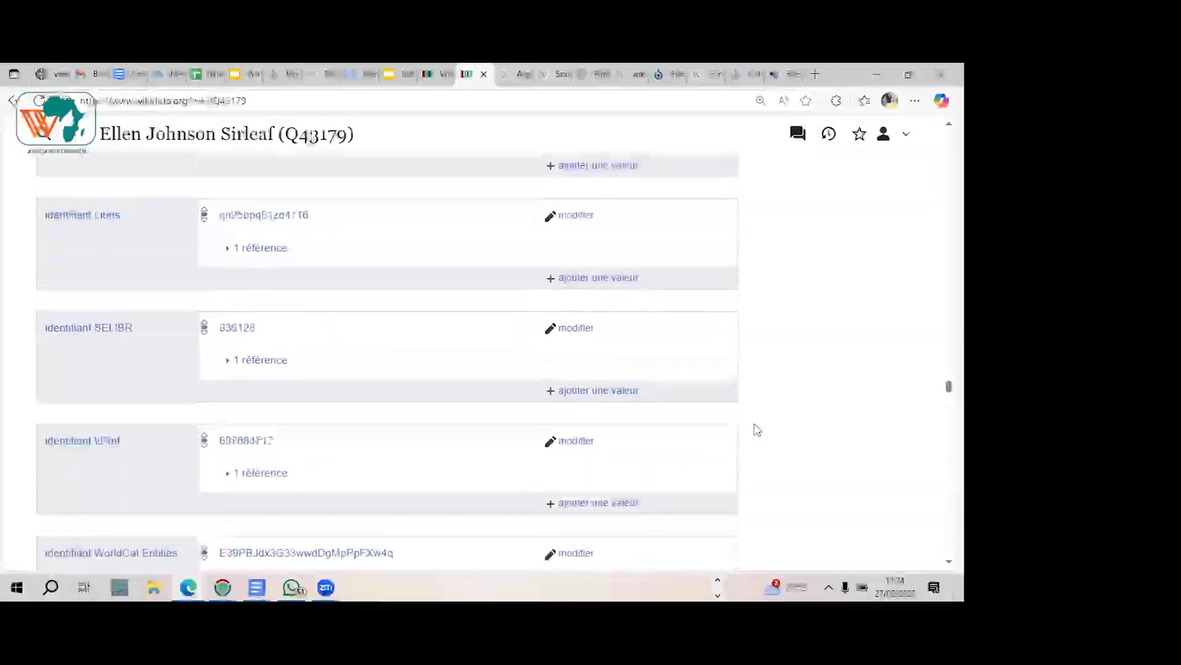
scroll(757, 429, up, 10)
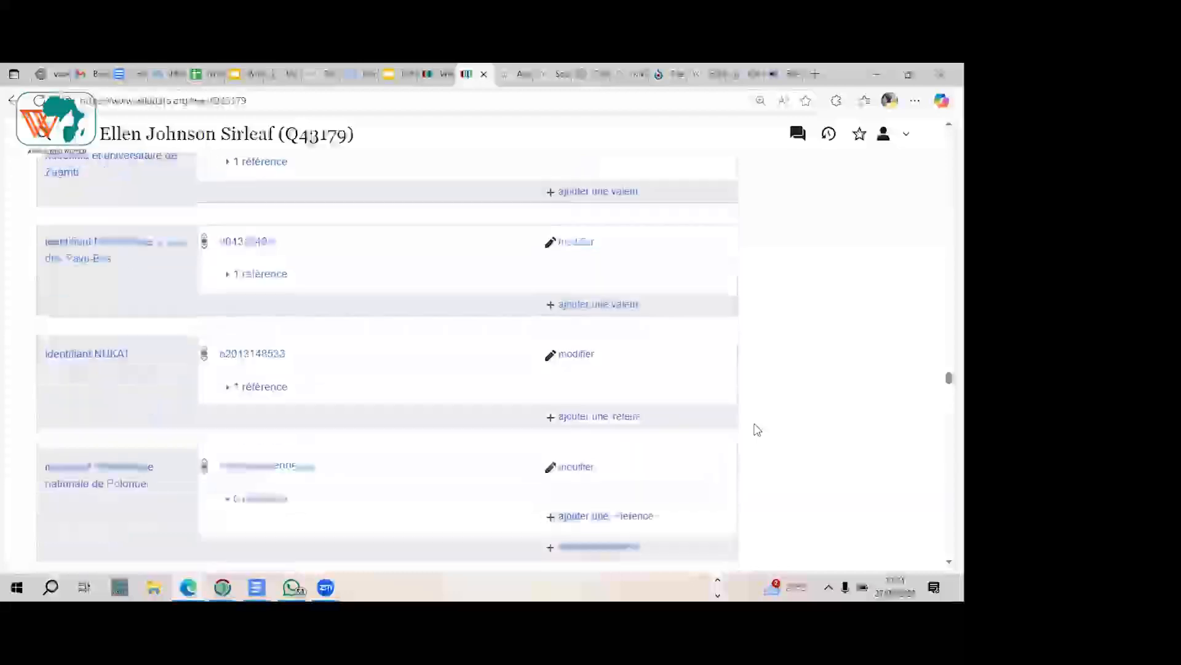
scroll(758, 430, up, 10)
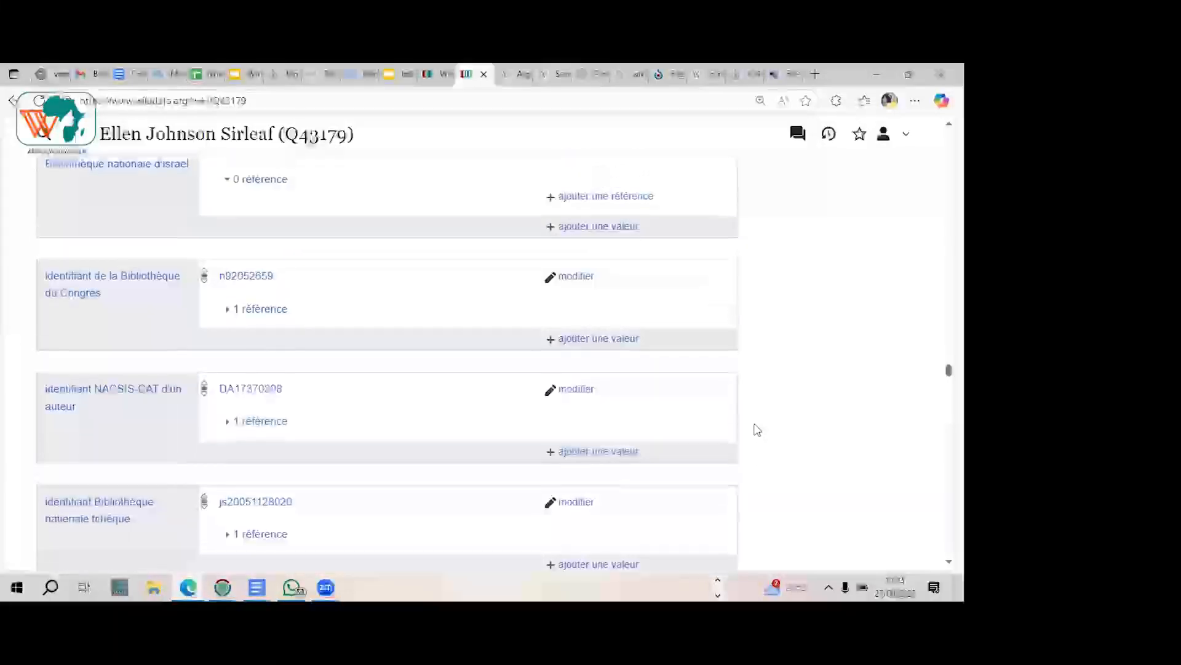
scroll(758, 430, up, 10)
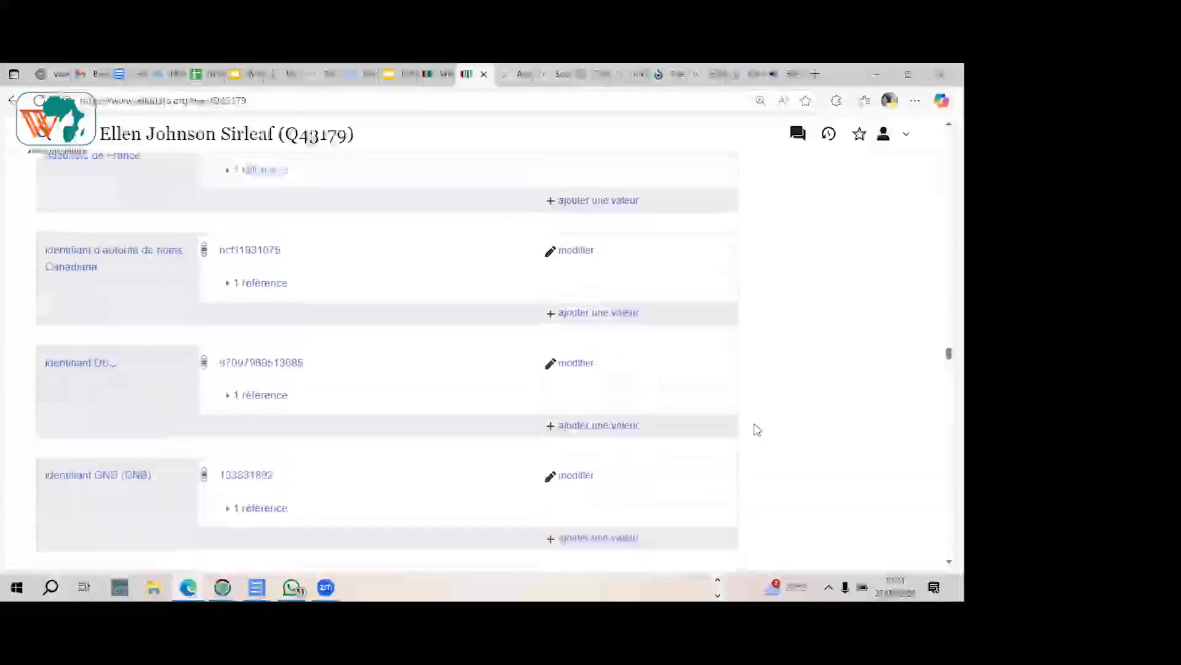
scroll(758, 429, up, 10)
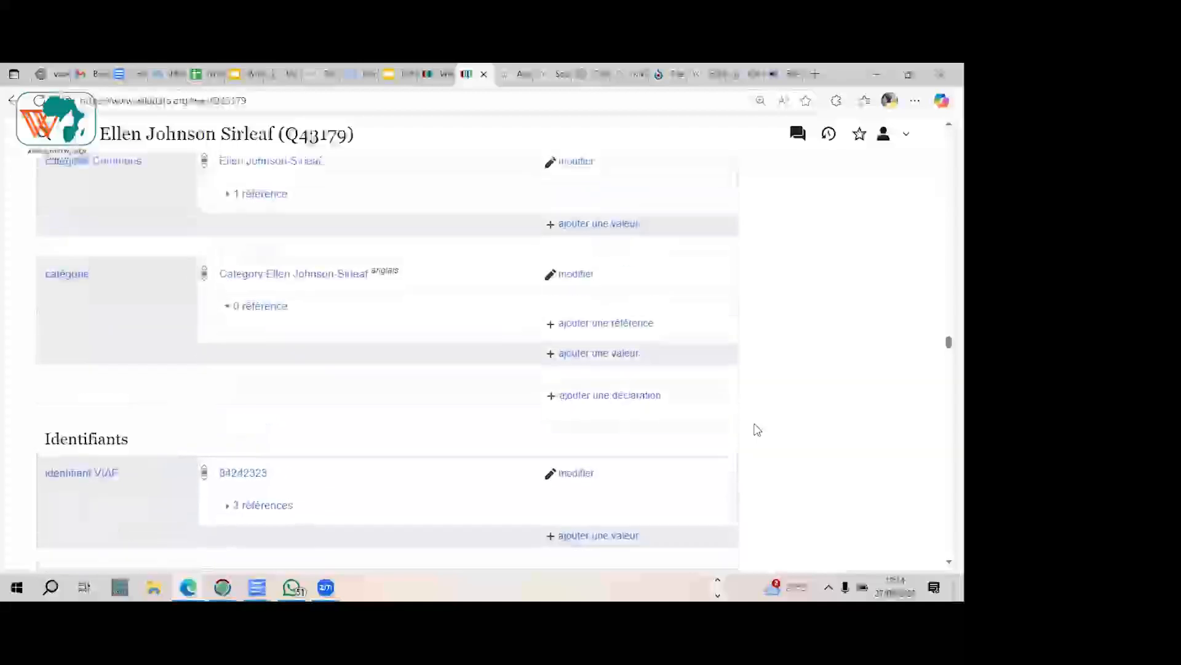
scroll(757, 430, up, 10)
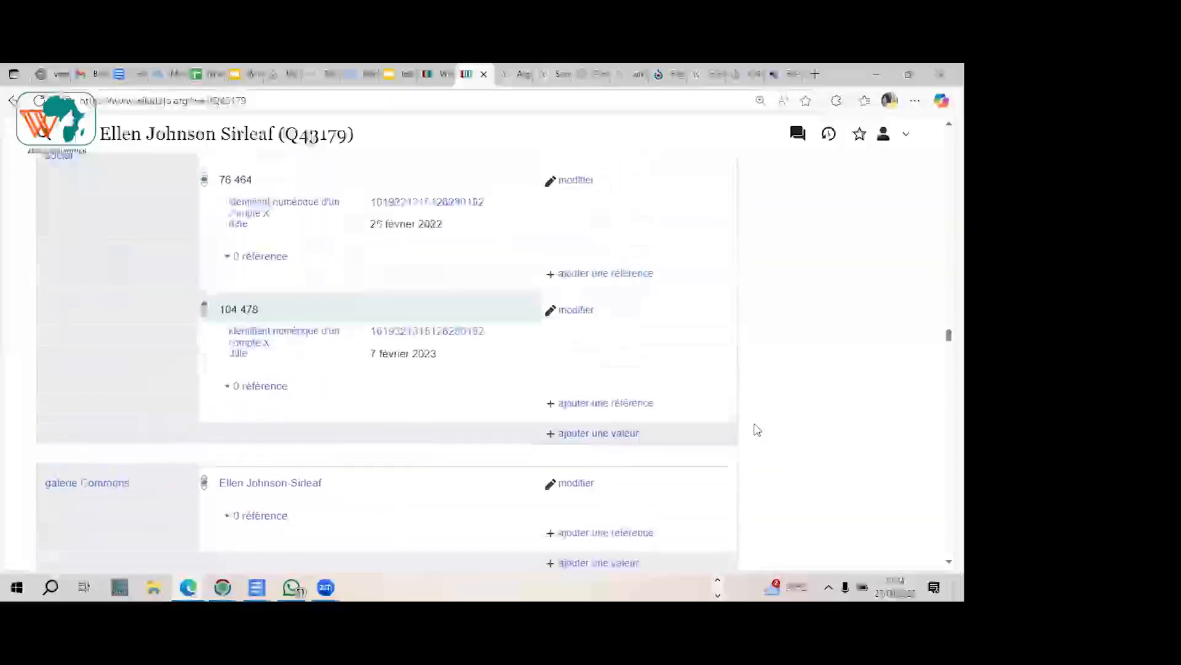
scroll(757, 429, up, 10)
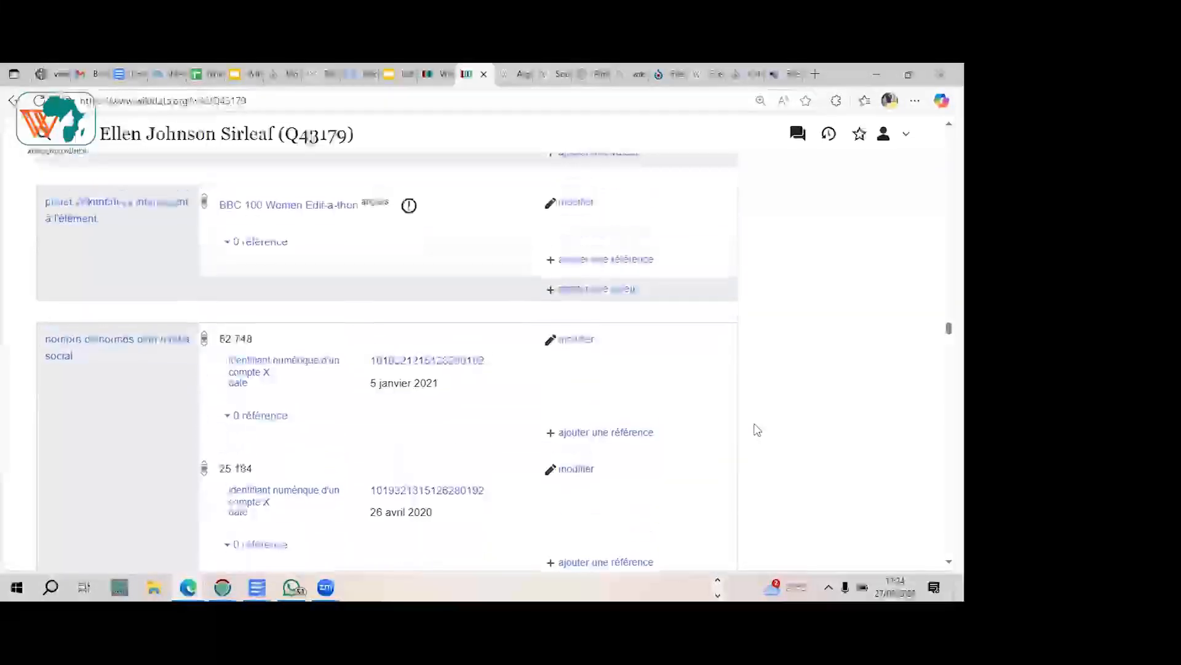
scroll(757, 429, up, 10)
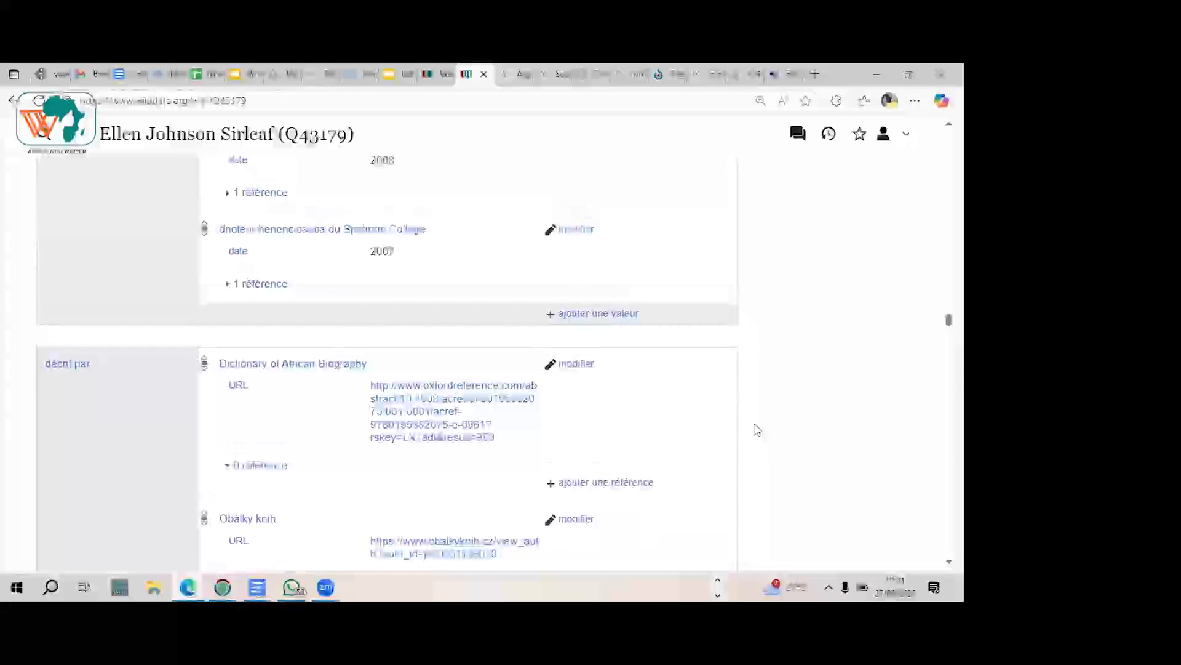
scroll(758, 430, up, 2)
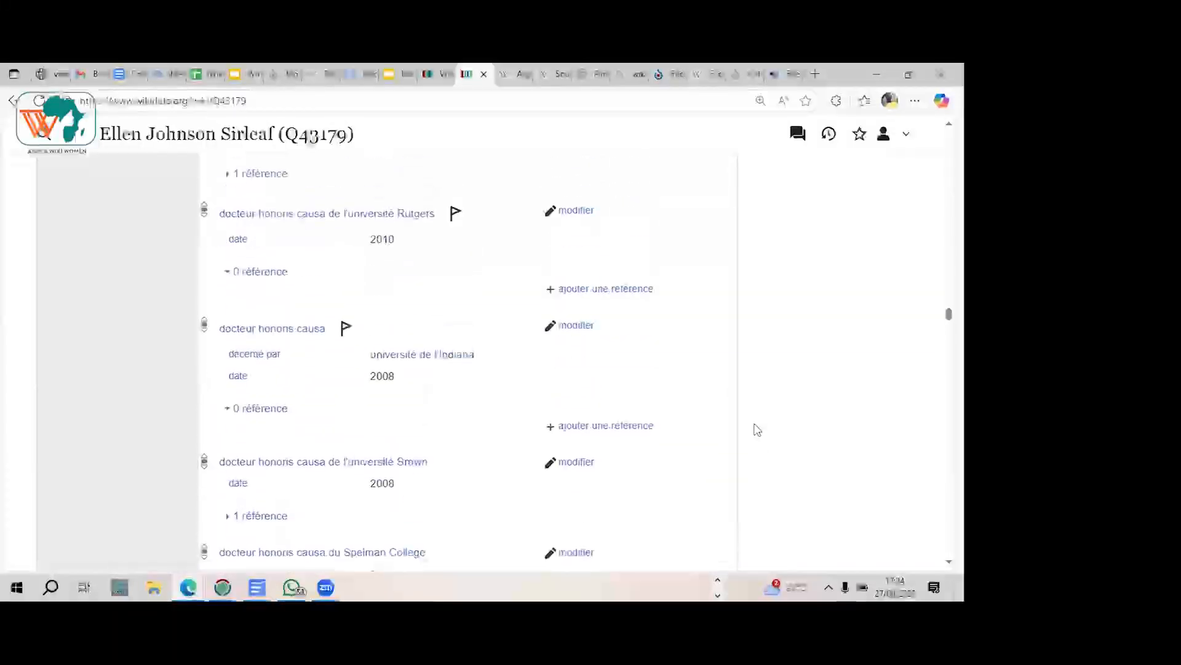
Step: Examine the item's statements from the honorary doctorates back through awards, memberships, religion, political party and residence to the education entries
scroll(757, 430, up, 8)
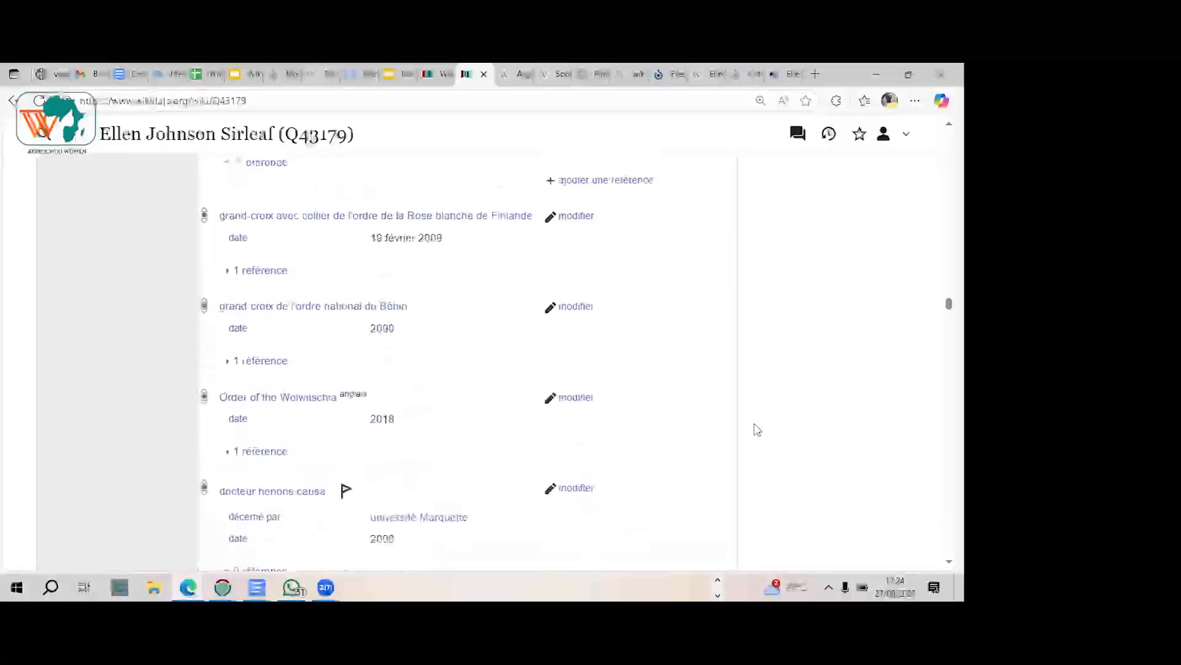
scroll(758, 429, up, 10)
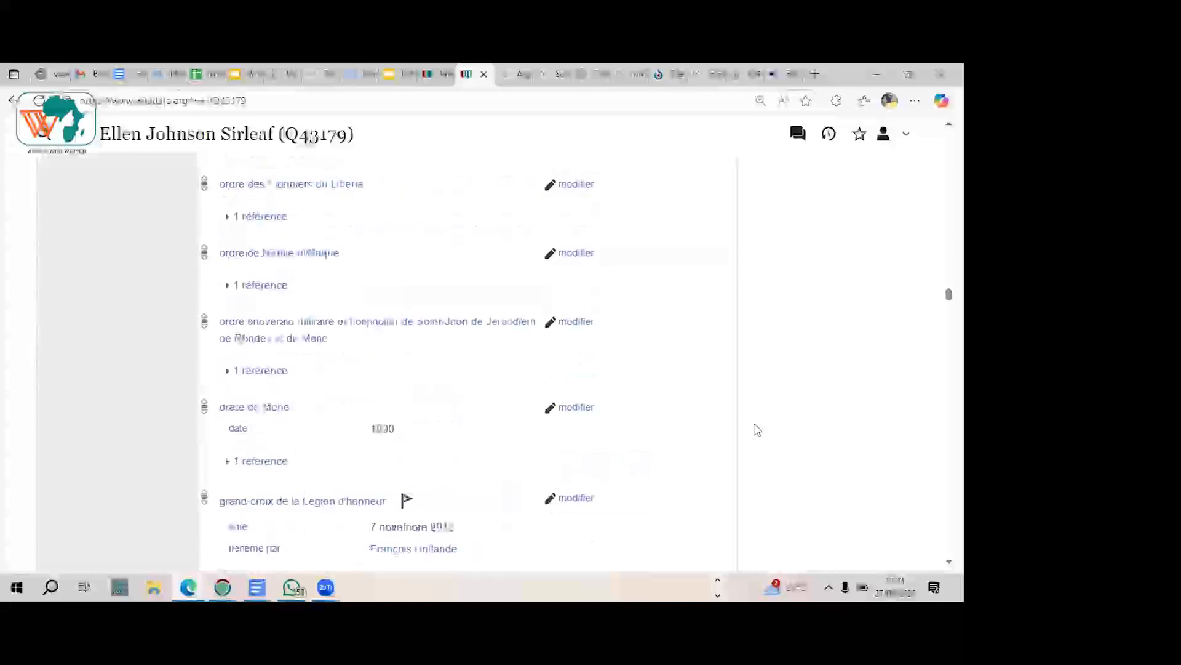
scroll(757, 429, up, 10)
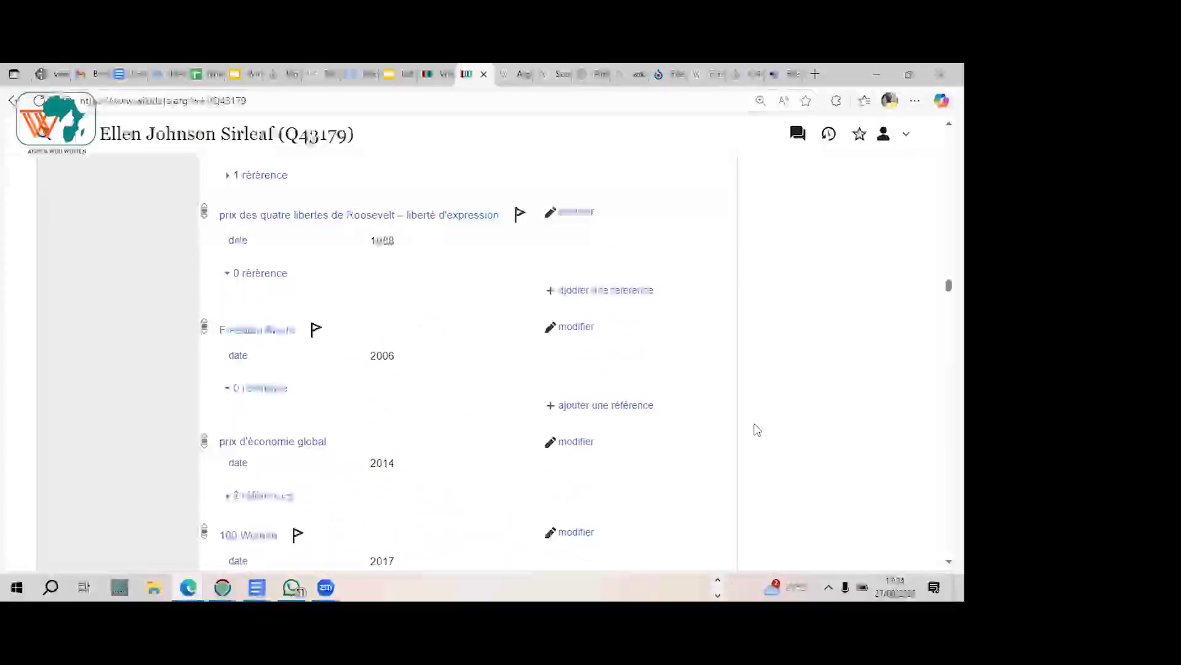
scroll(758, 430, up, 10)
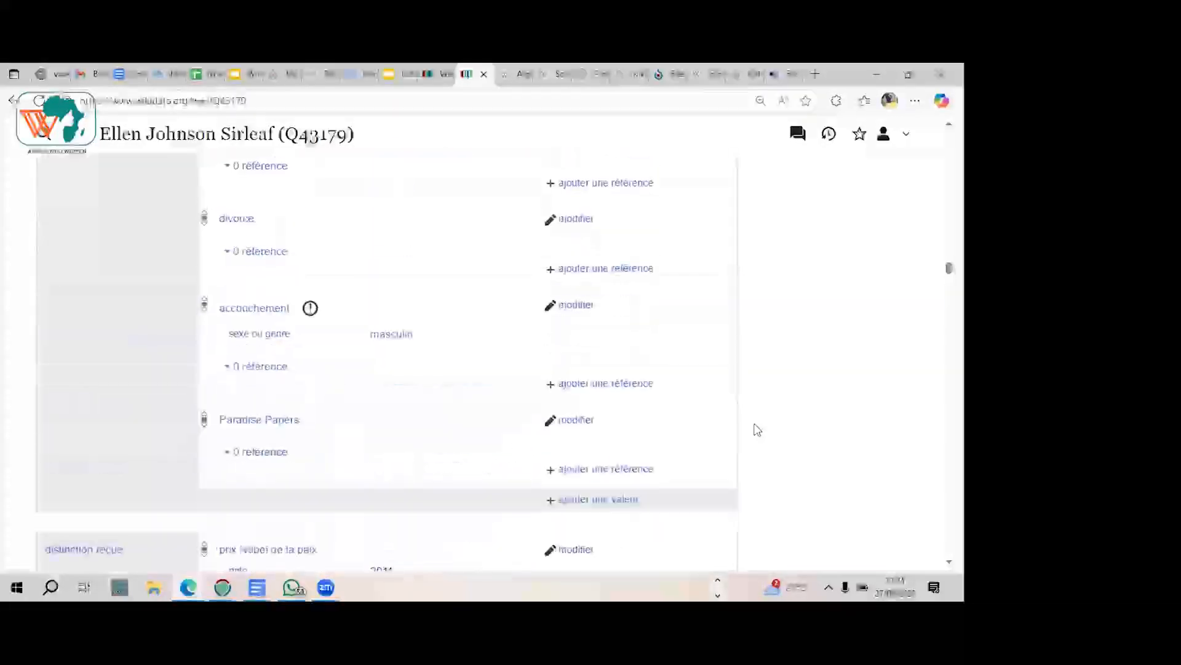
scroll(758, 430, up, 10)
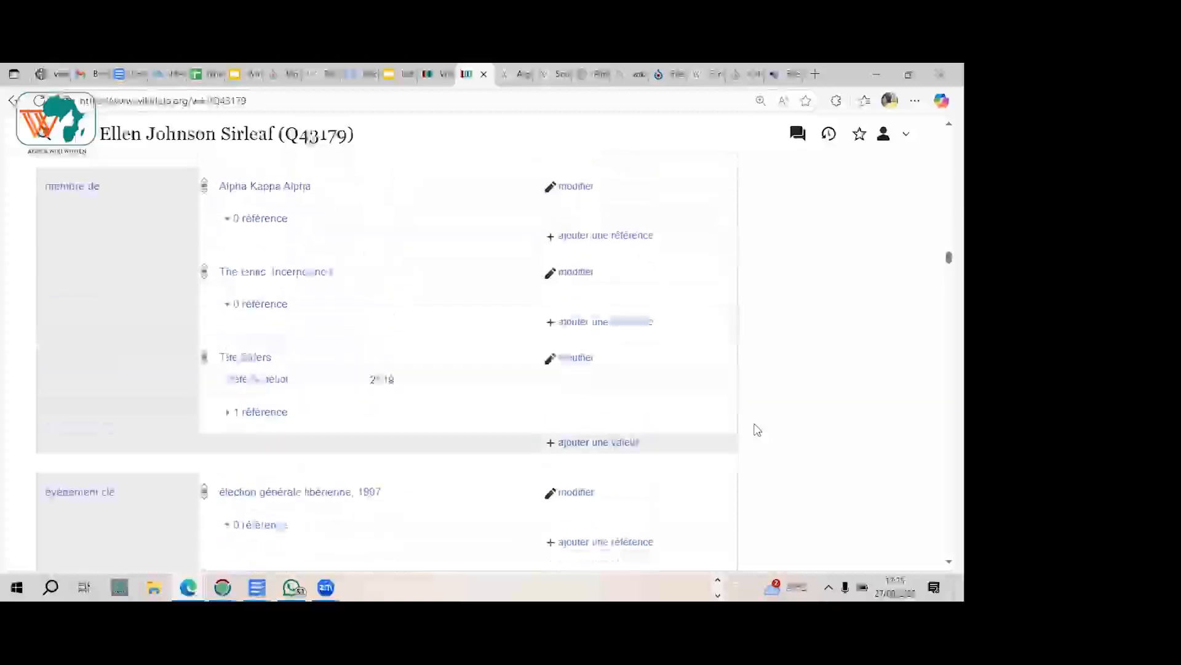
scroll(758, 430, up, 5)
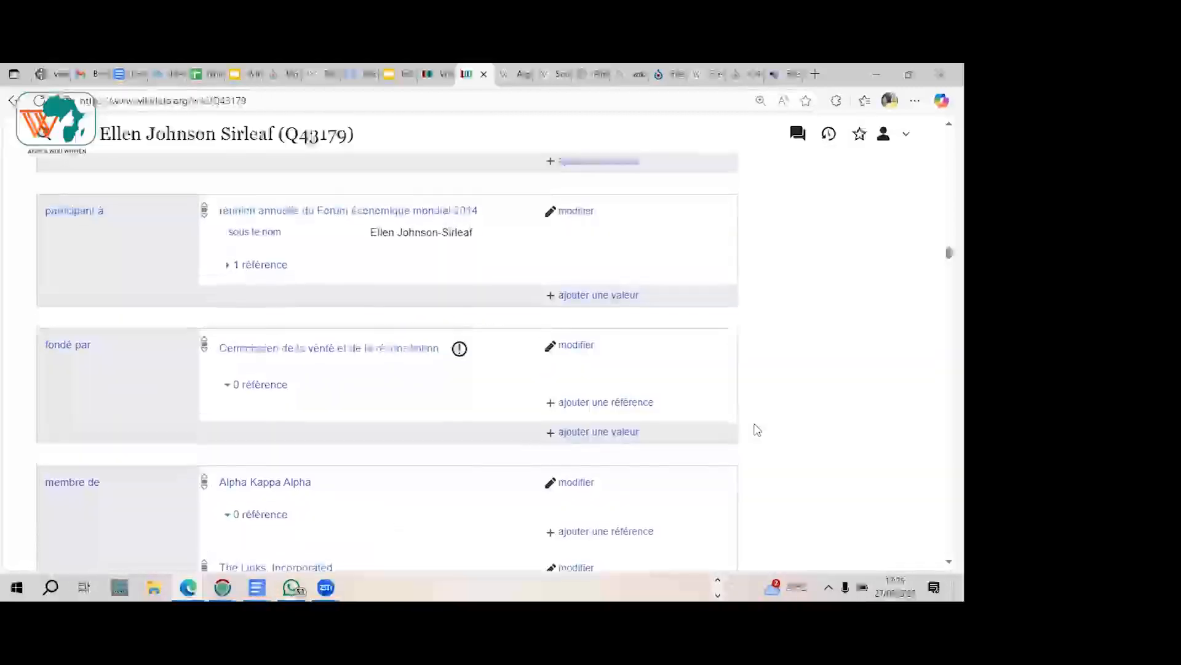
scroll(757, 430, up, 6)
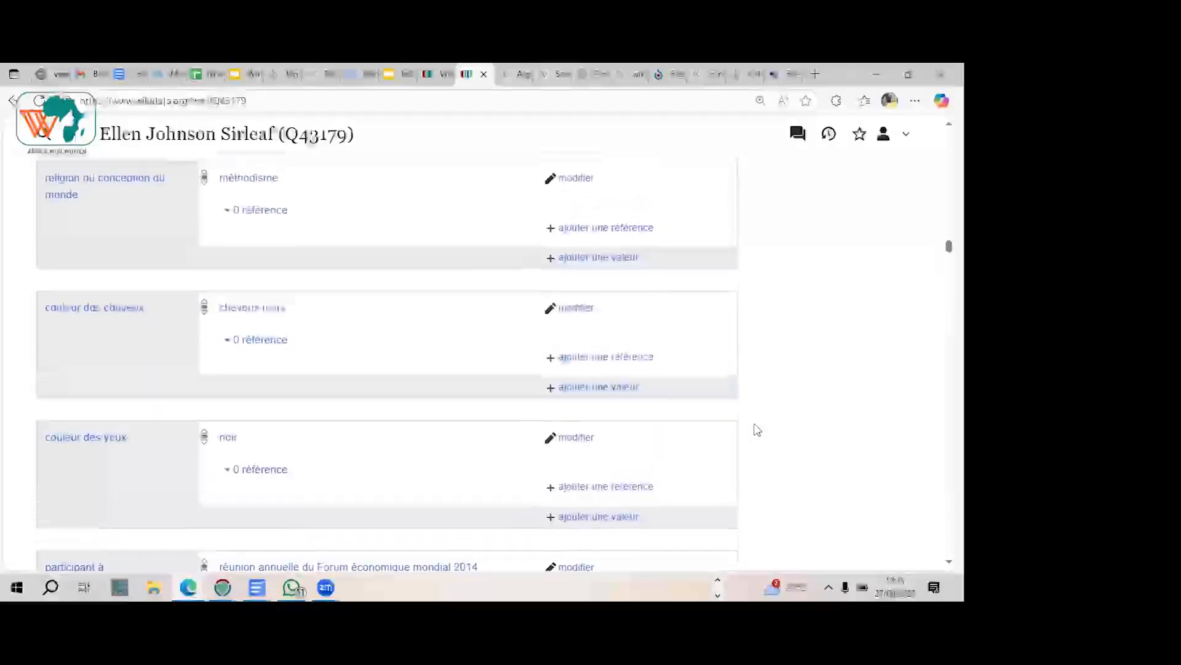
scroll(758, 429, up, 6)
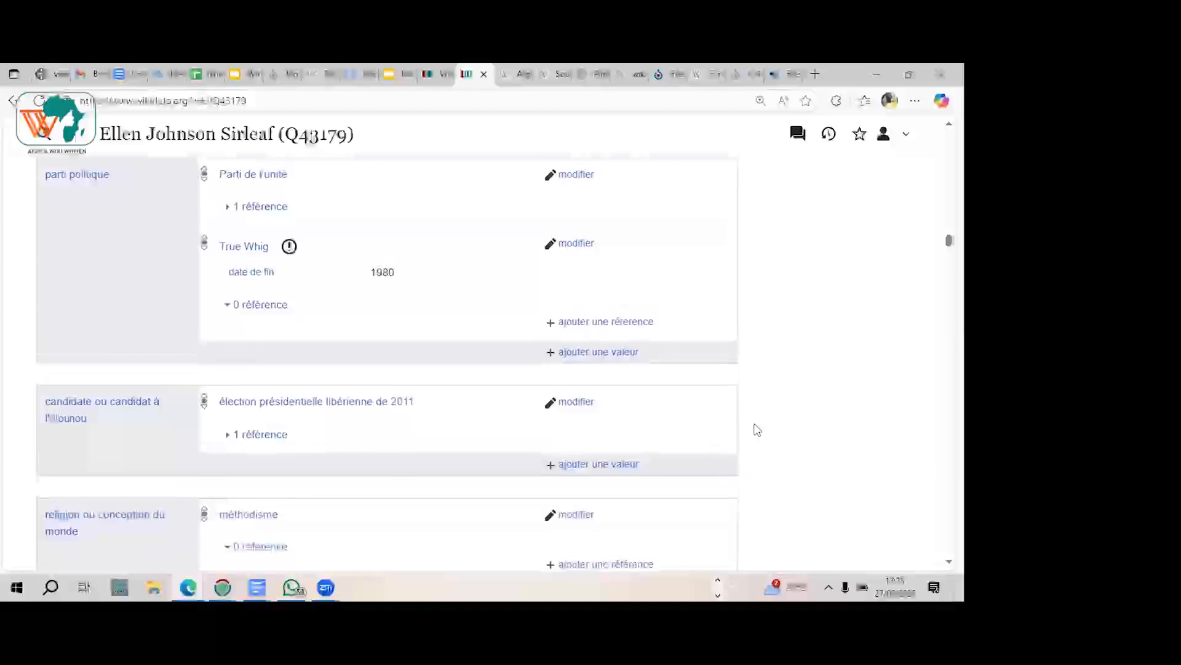
scroll(758, 430, up, 6)
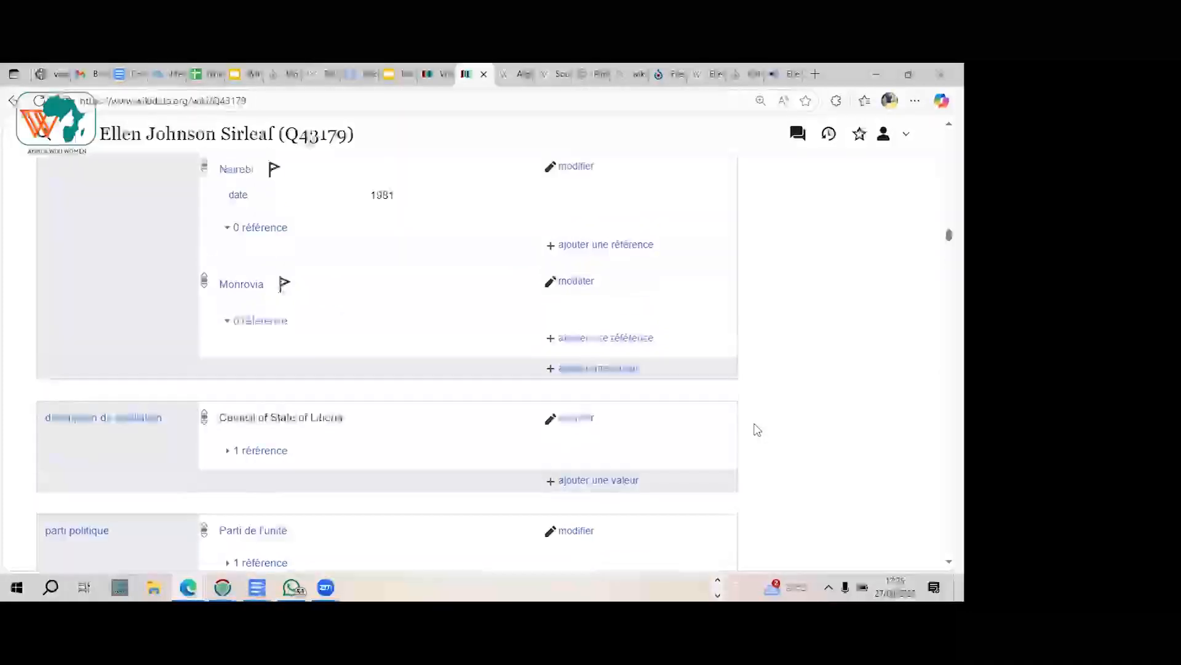
scroll(757, 429, up, 6)
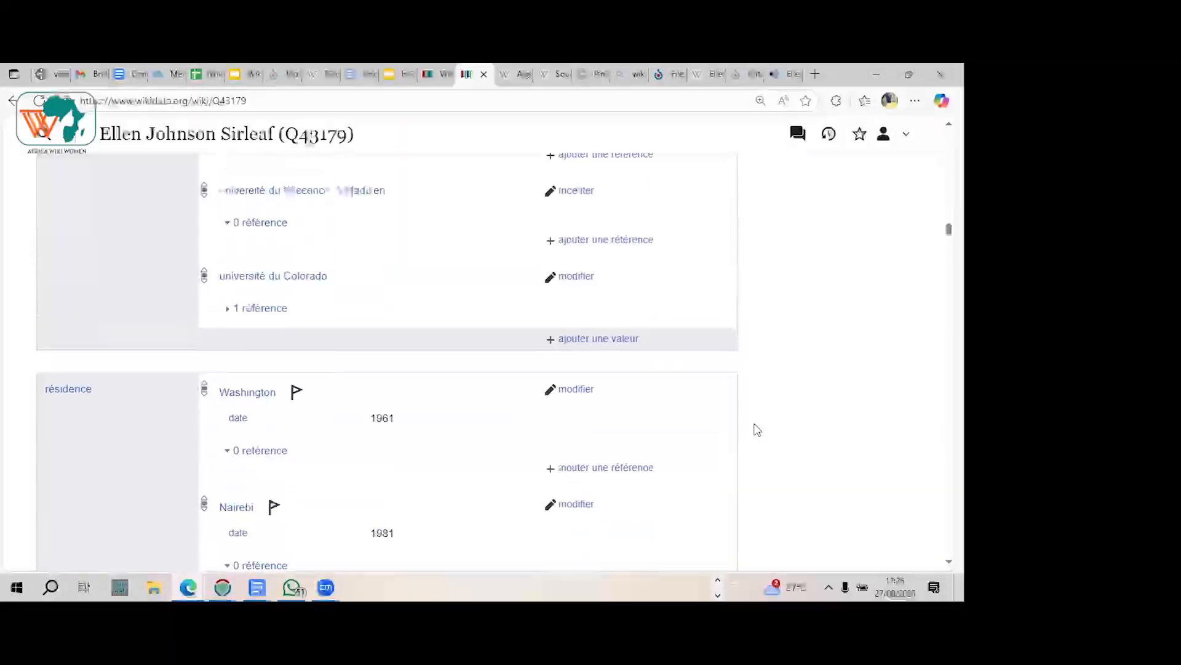
scroll(758, 429, up, 6)
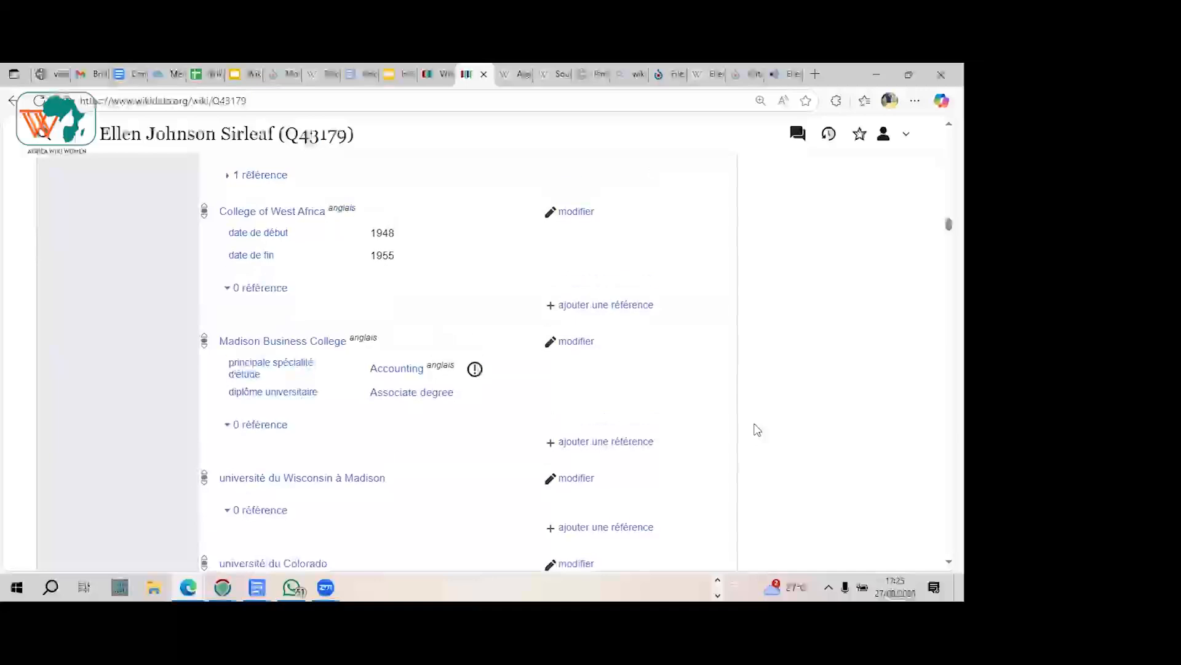
scroll(758, 429, up, 2)
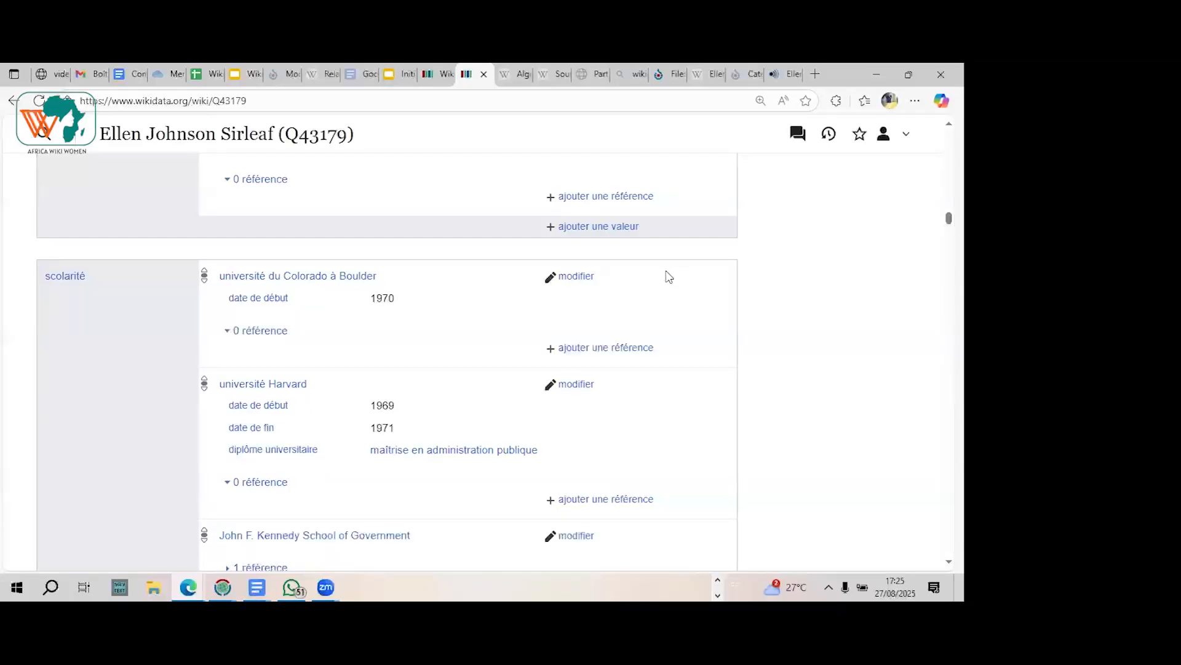
Step: Open the "université du Colorado à Boulder" education statement for editing and look up "Pigier Bé" as its replacement value
click(578, 280)
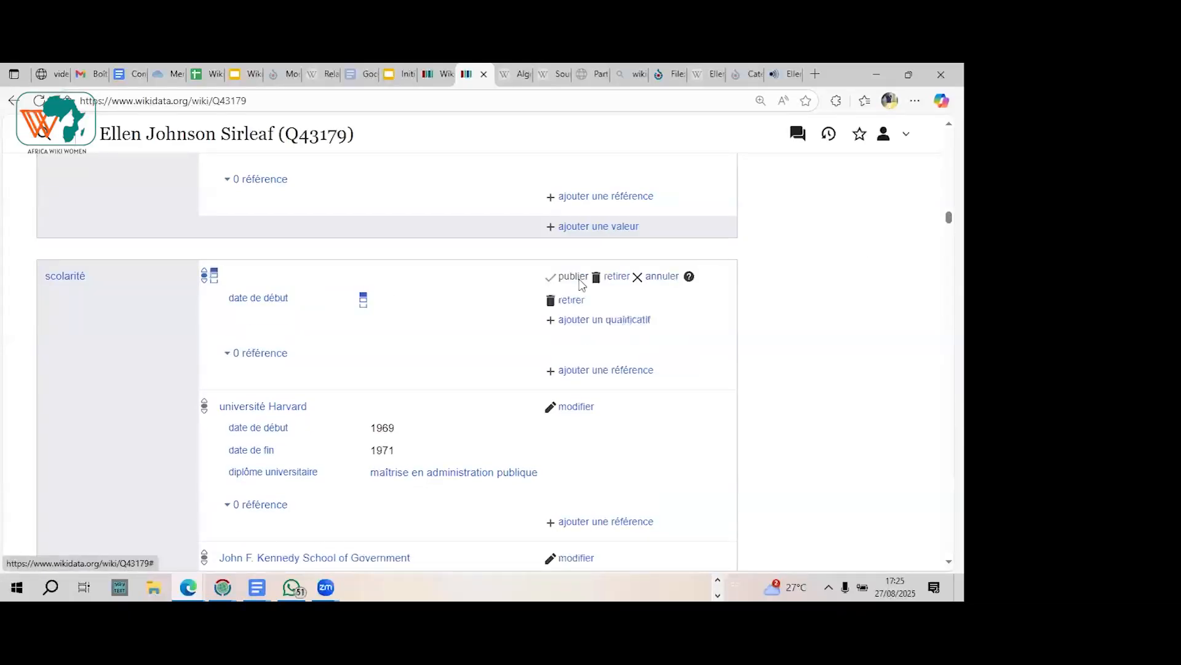
drag(390, 276, 225, 274)
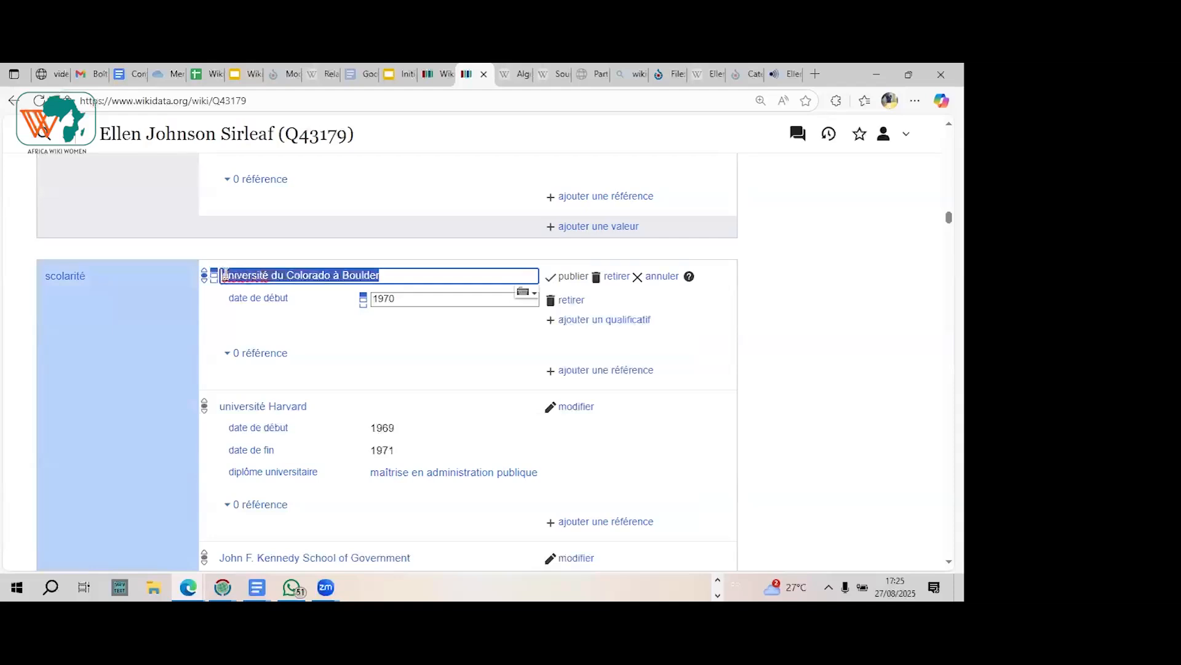
key(BackSpace)
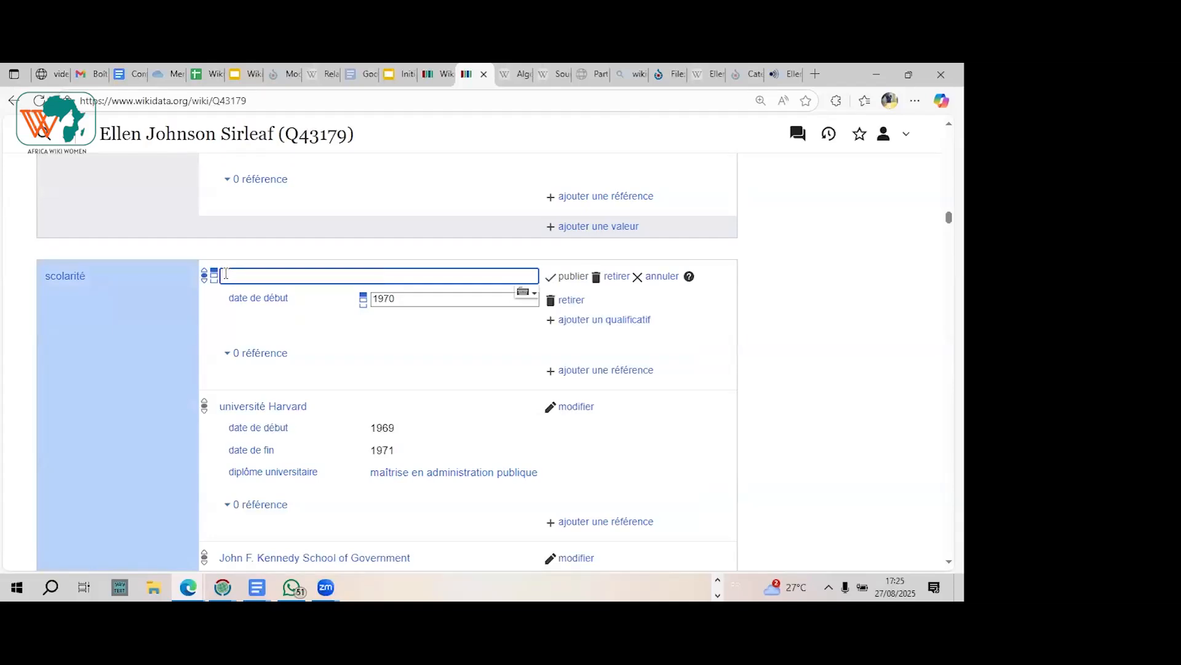
text(Pig)
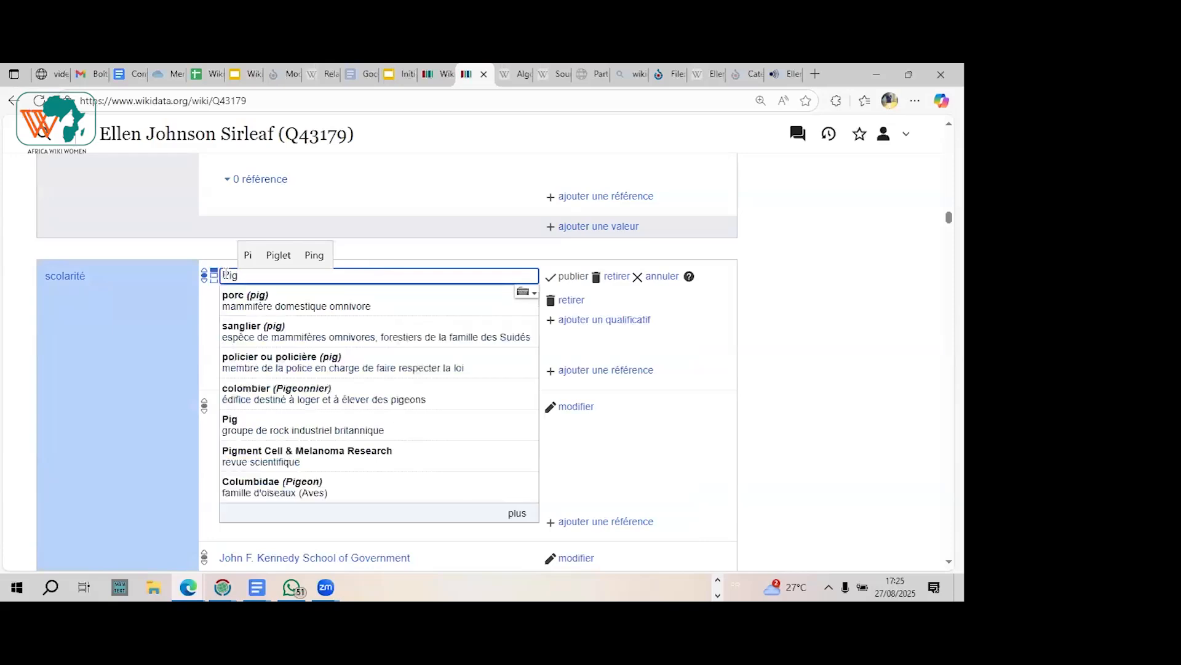
text(ier)
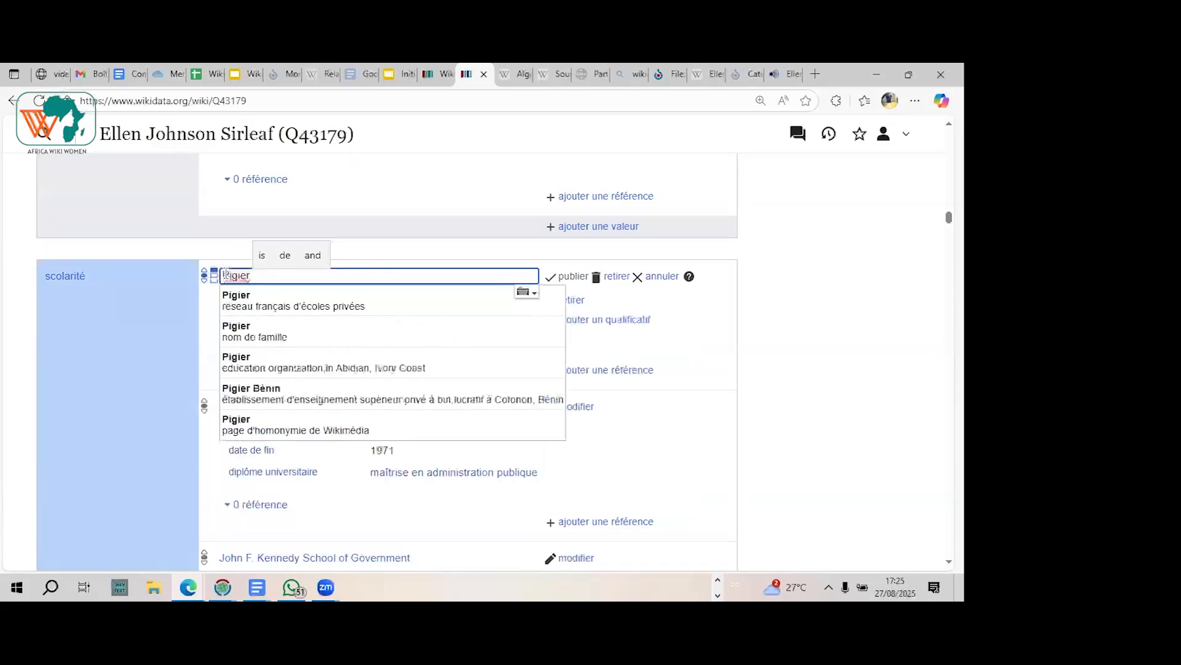
text( Bé)
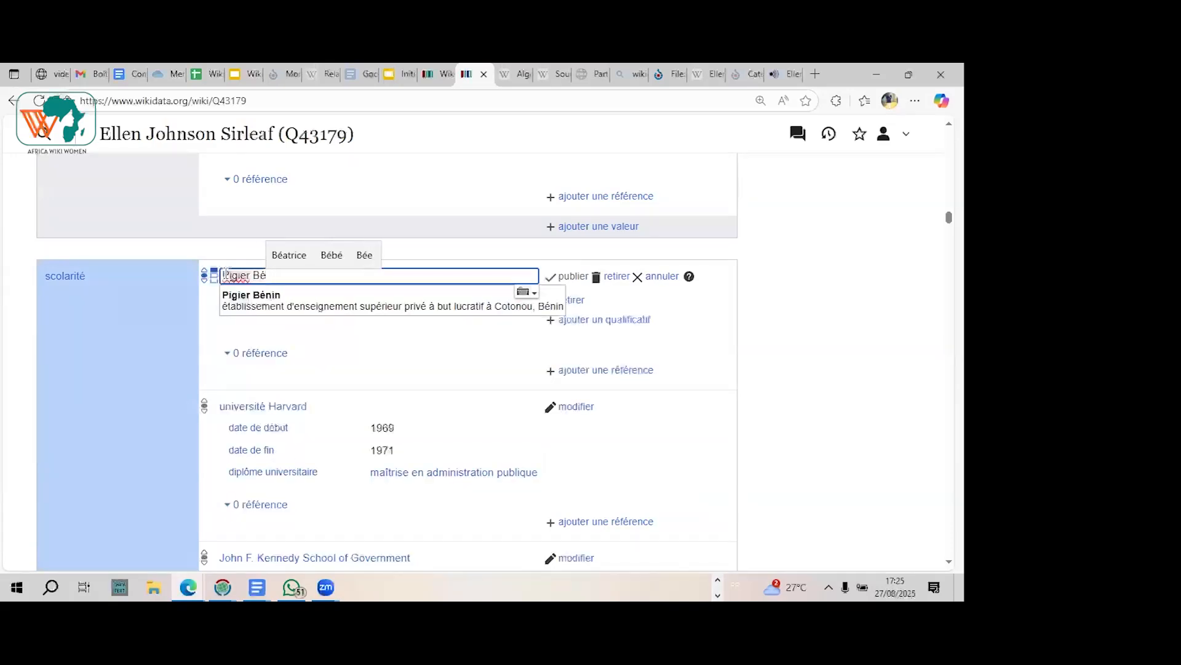
Step: Clear the Pigier entry and look up "ISMA" as the education statement's value
key(BackSpace)
key(BackSpace)
key(BackSpace)
key(BackSpace)
key(BackSpace)
key(BackSpace)
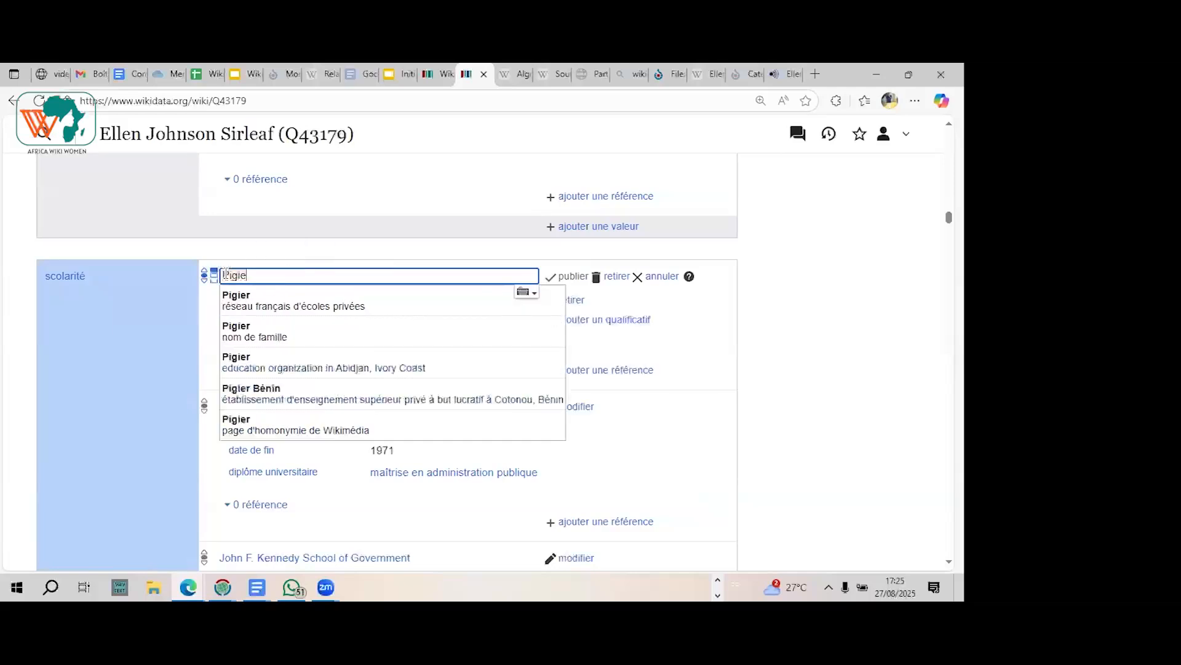
key(BackSpace)
key(BackSpace)
key(BackSpace)
text(ISMA)
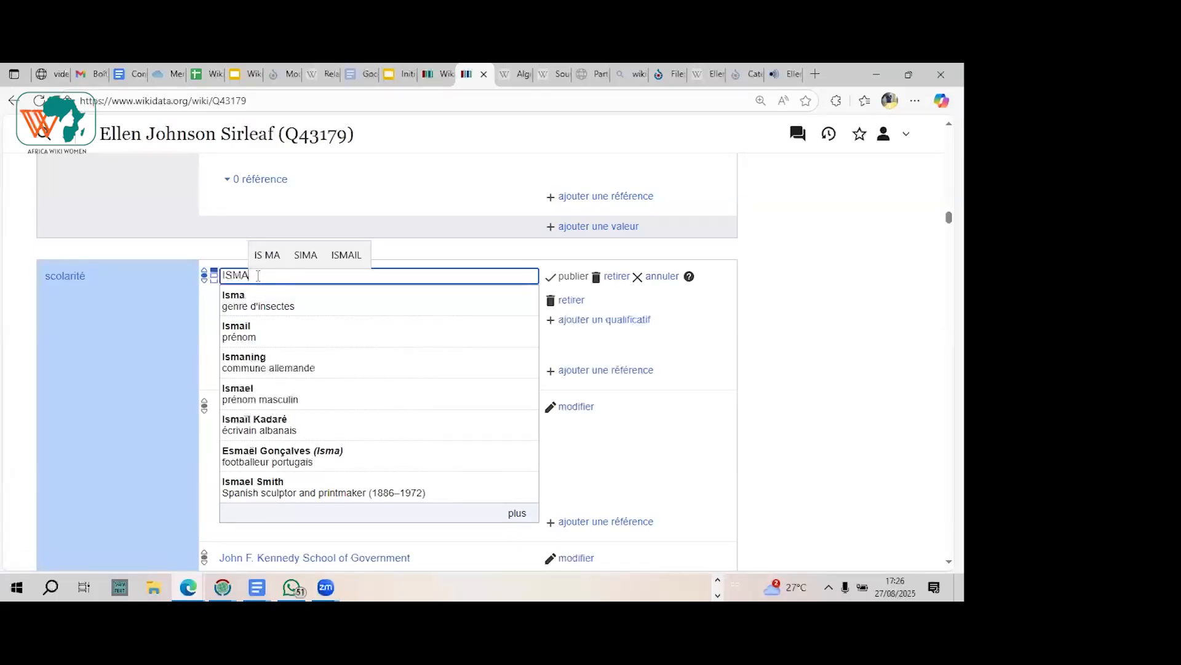
Step: Replace the education statement's value with "Université de Bonou" without publishing
key(BackSpace)
key(BackSpace)
key(BackSpace)
key(BackSpace)
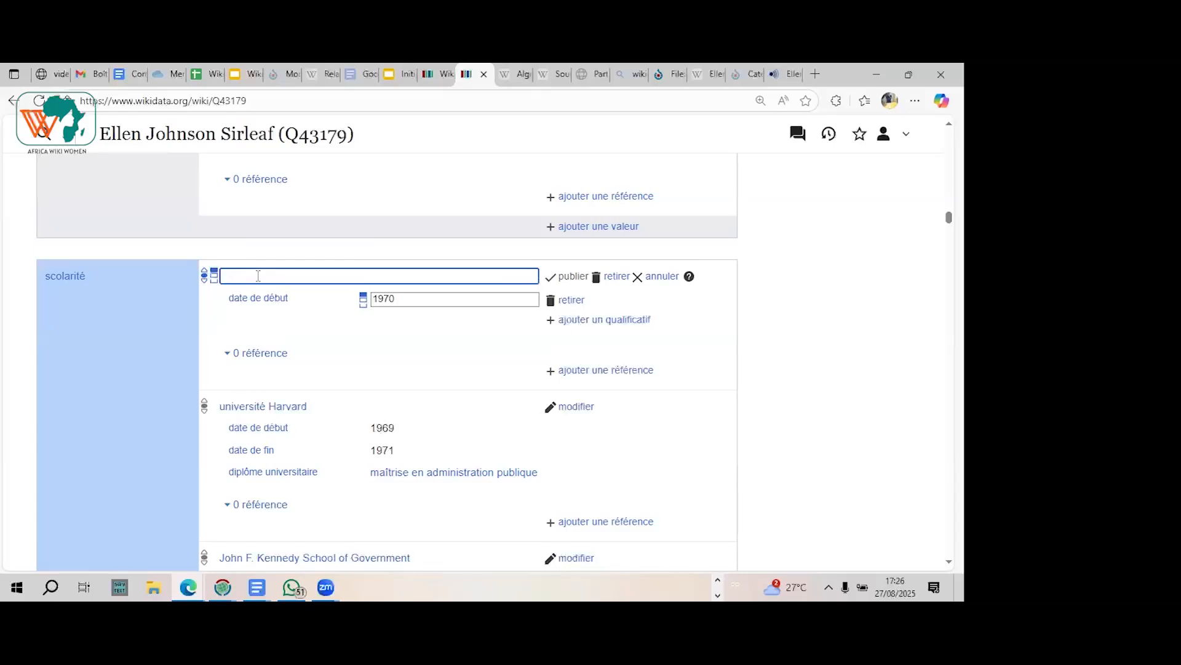
text(Uni)
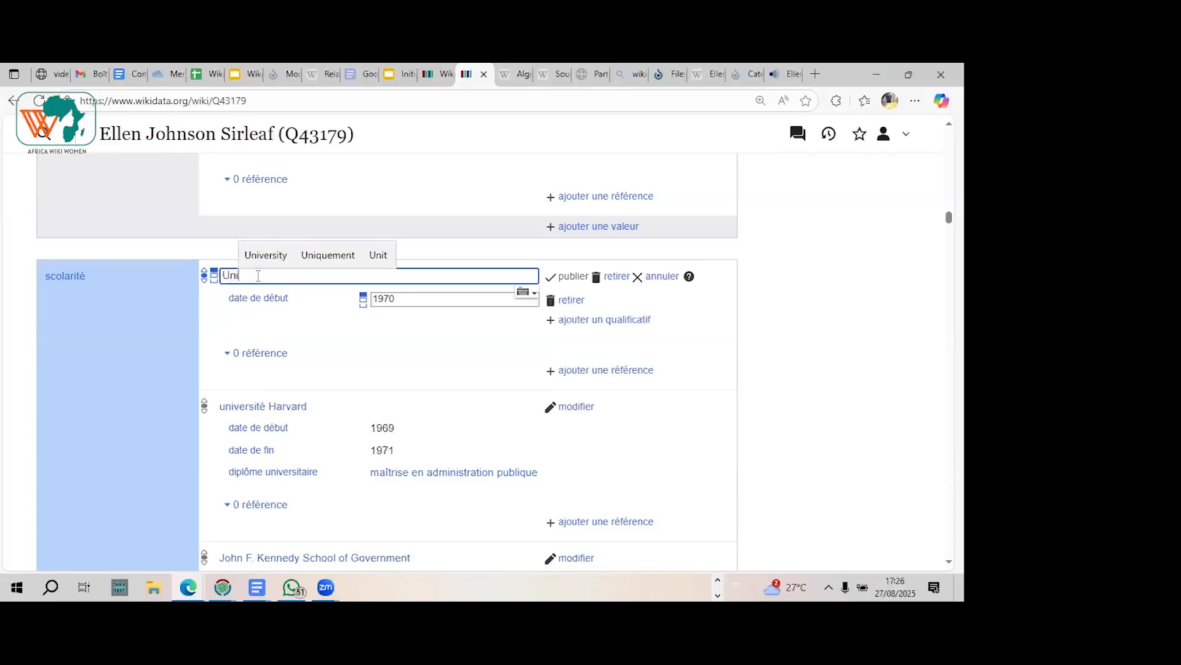
text(versit)
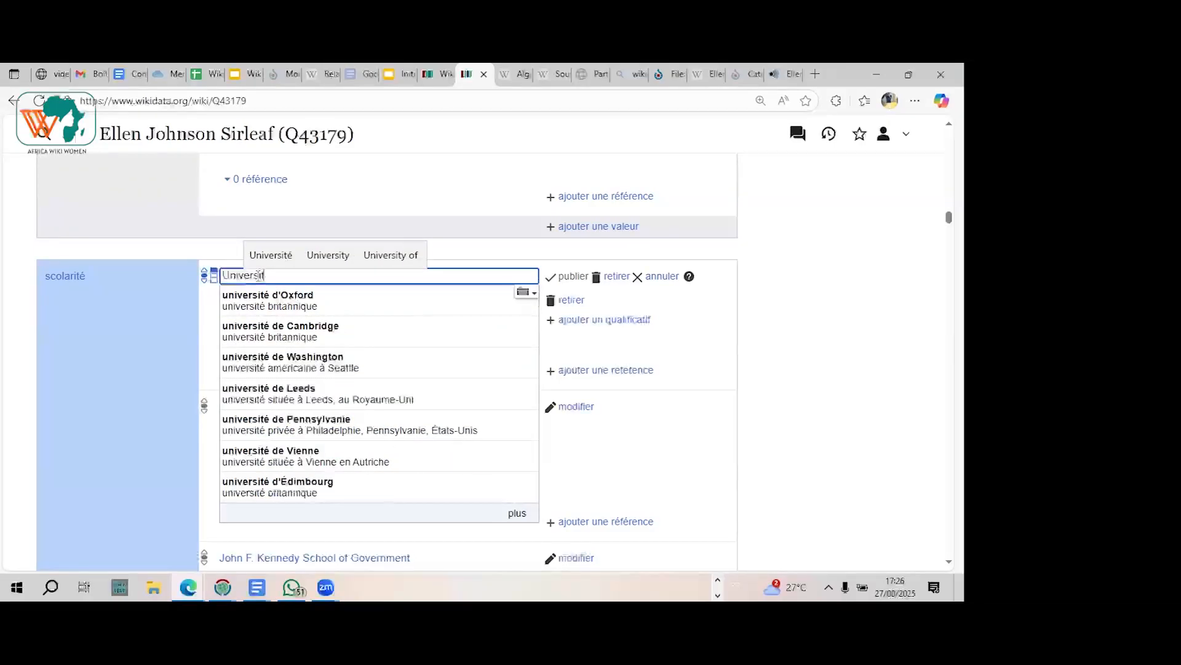
text(é d)
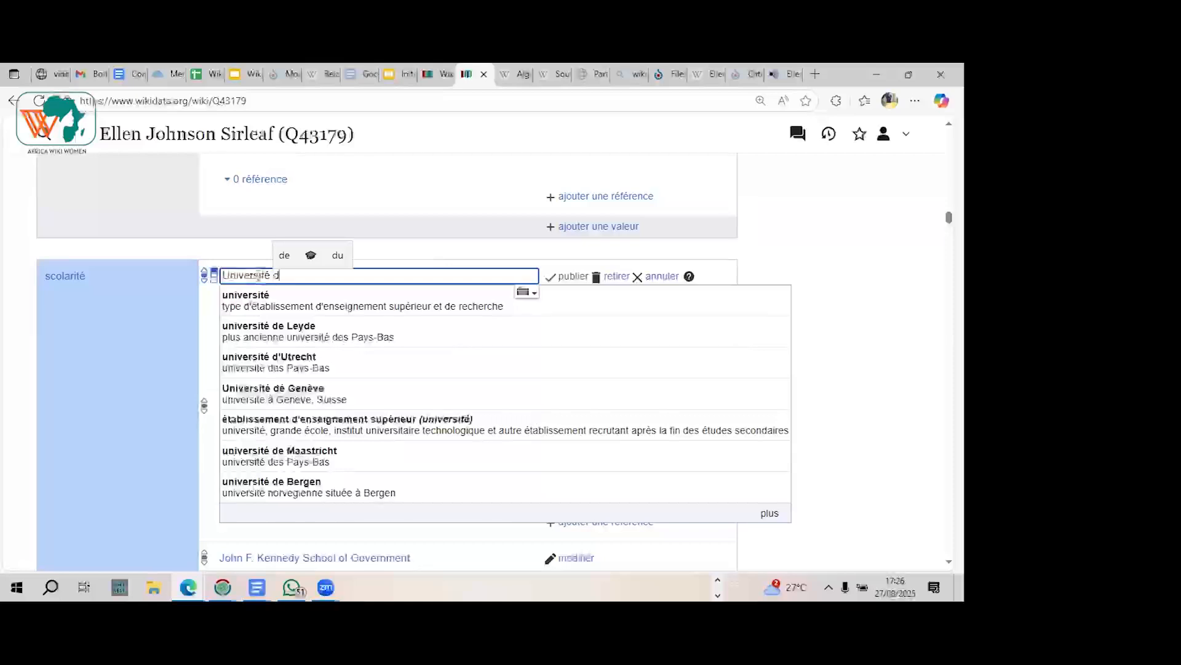
text(e Bonou)
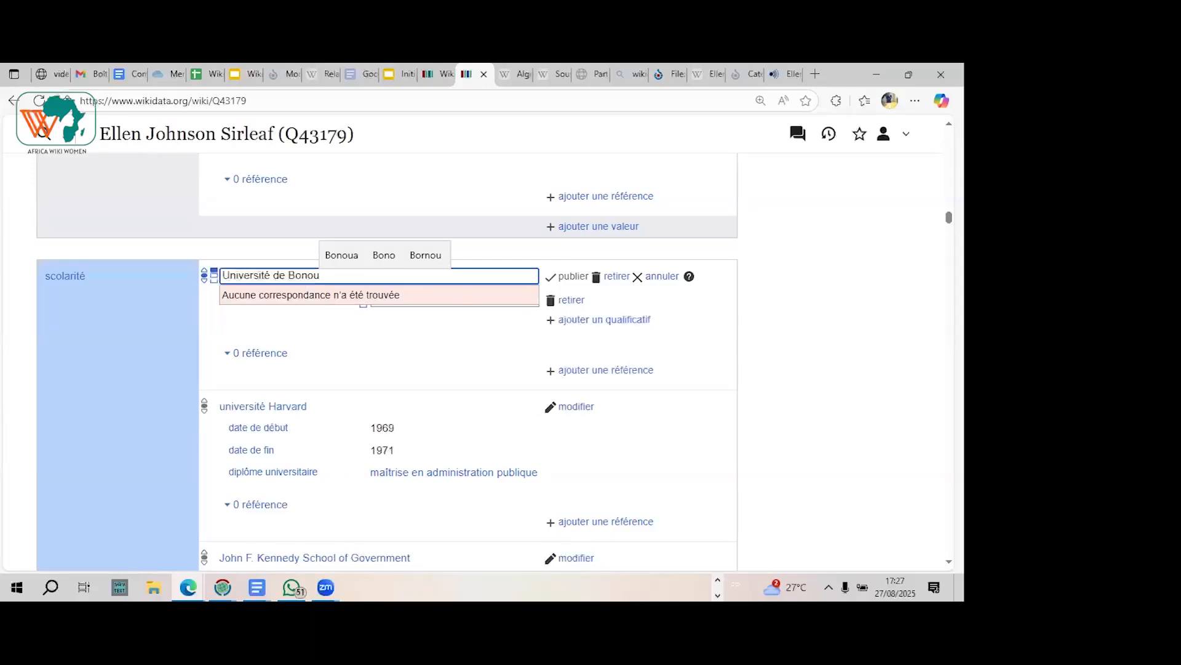
Step: Open the Wikidata main page in a new tab from the item page and switch to it
drag(949, 217, 948, 138)
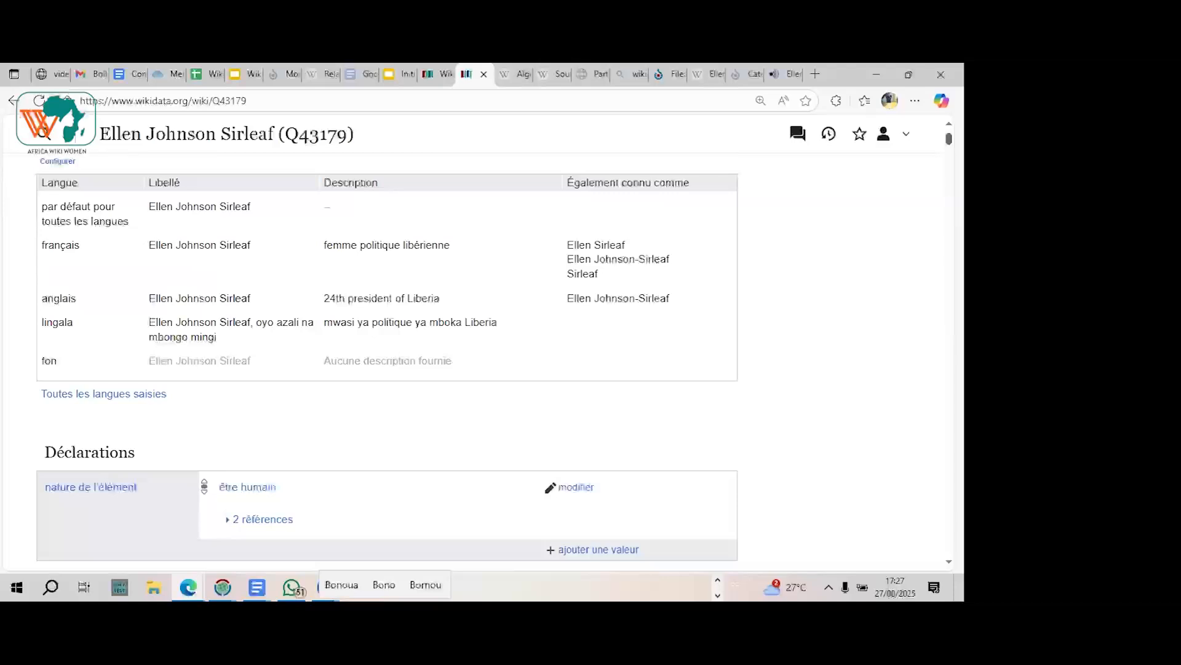
scroll(431, 308, up, 3)
right_click(117, 139)
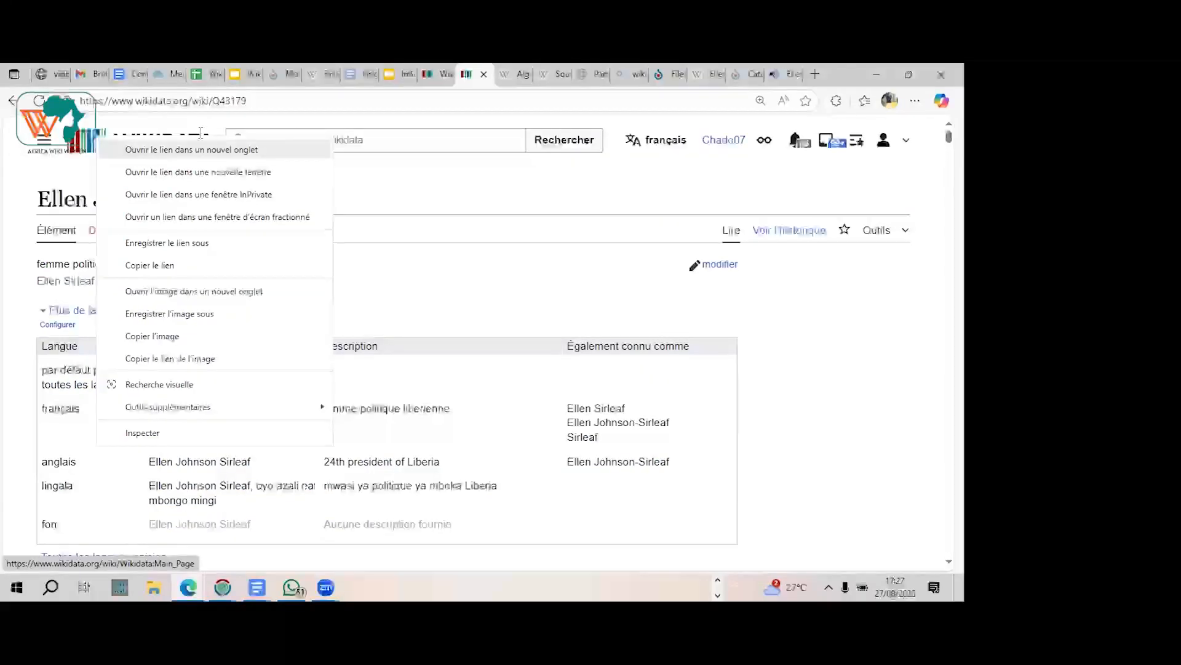
click(160, 150)
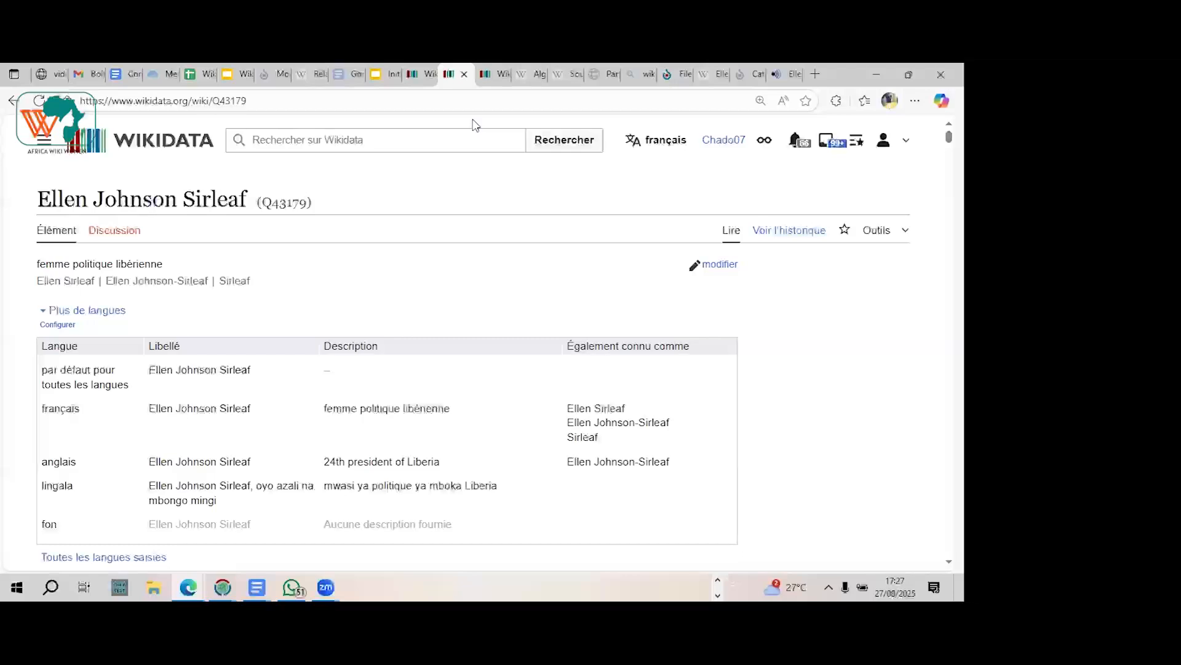
mouse_move(494, 86)
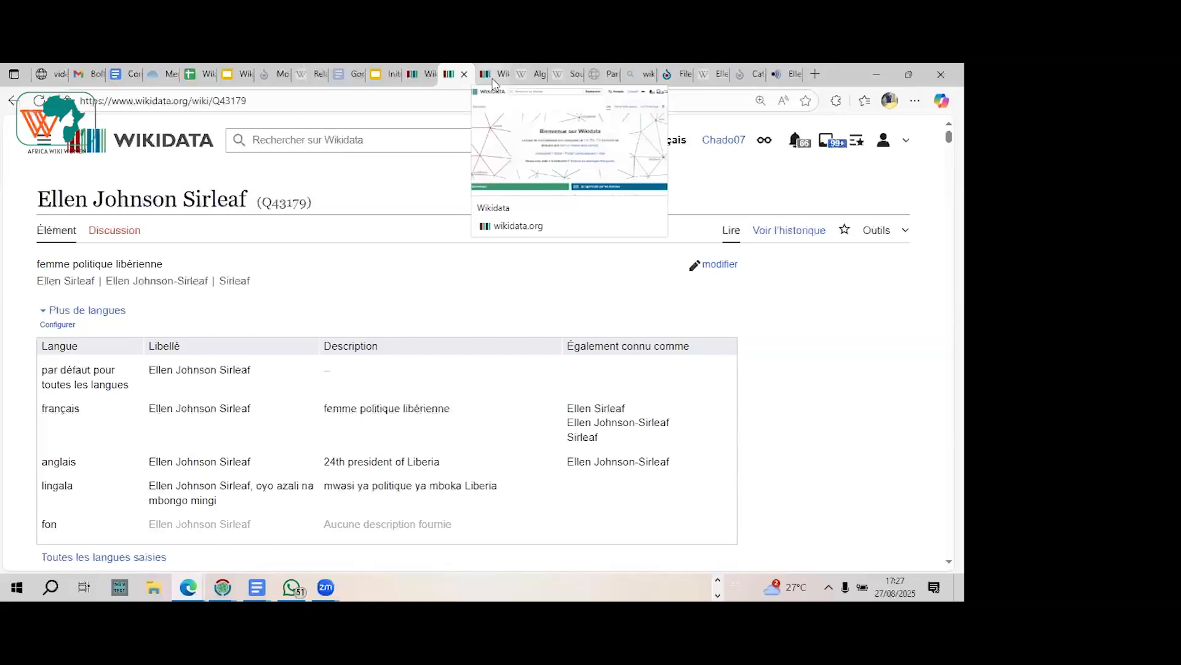
click(494, 83)
Step: Search Wikidata for "Université de Bonou" from the main page
click(348, 146)
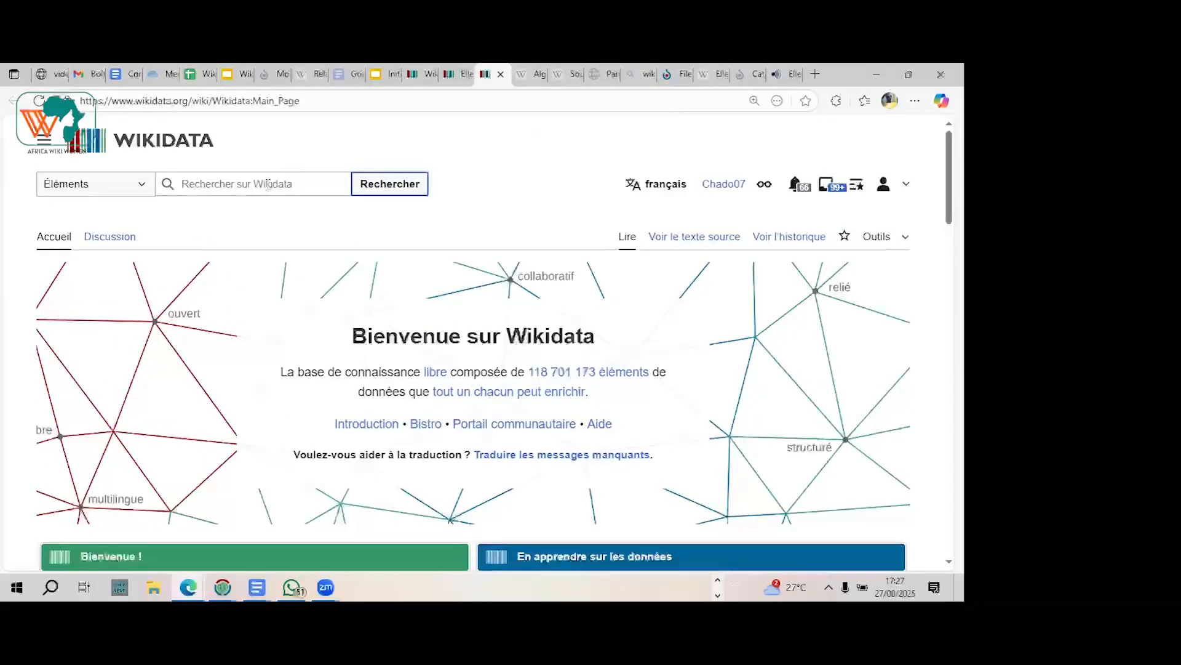
click(268, 184)
text(Un)
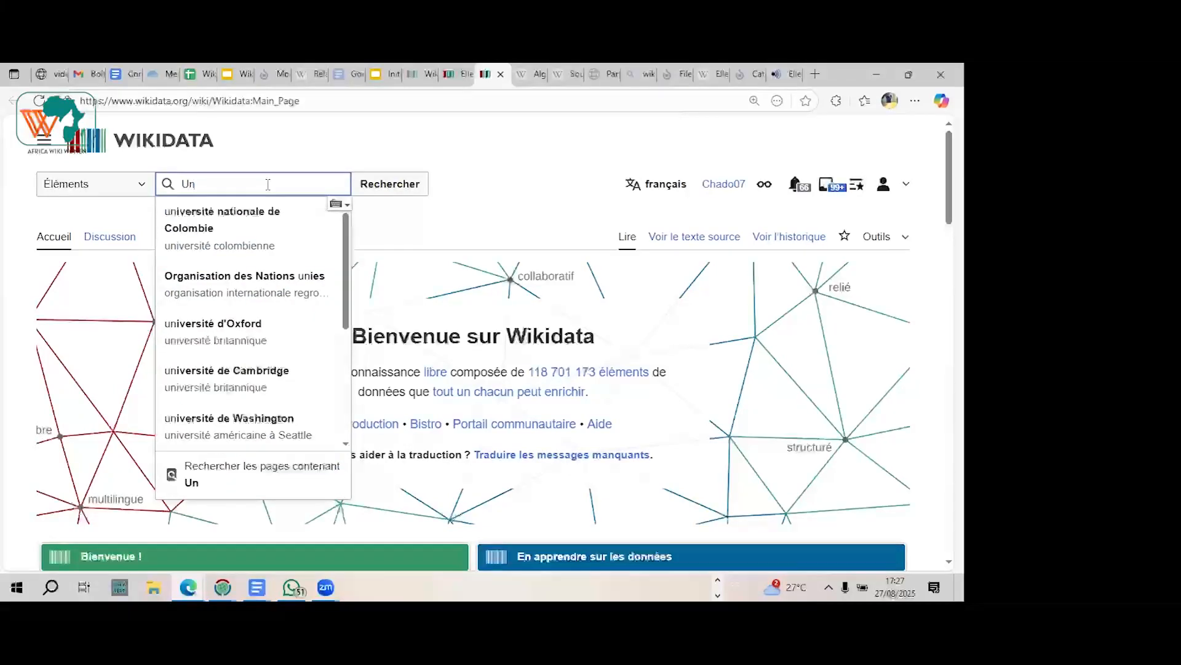
text(iversit)
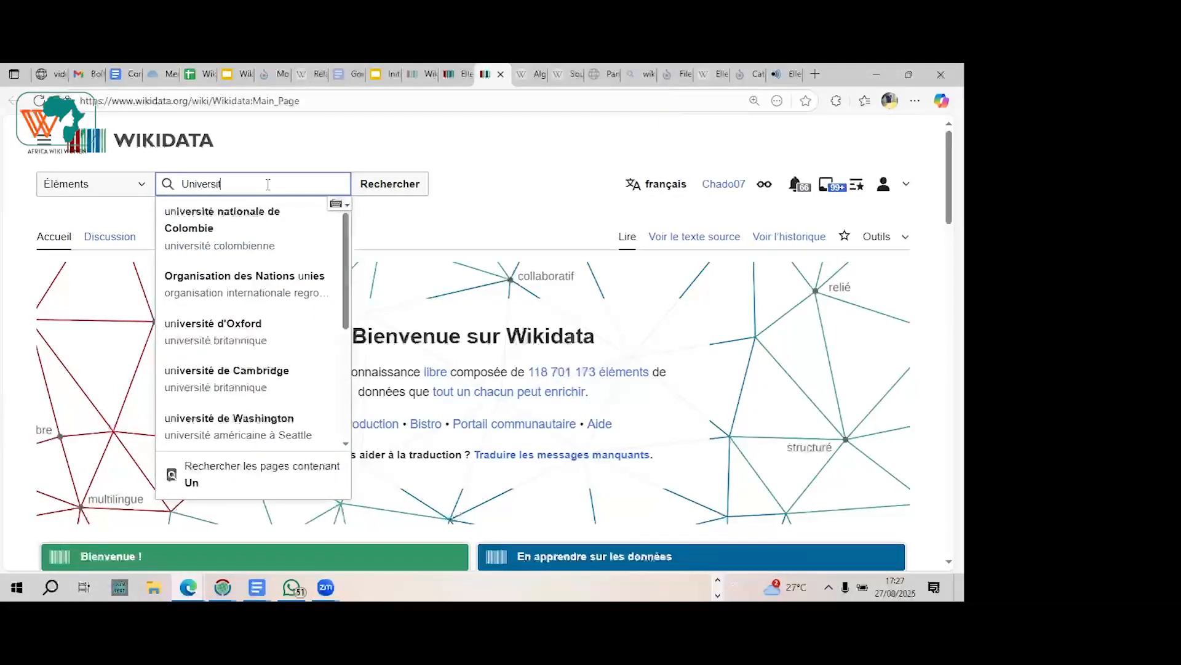
text(é de B)
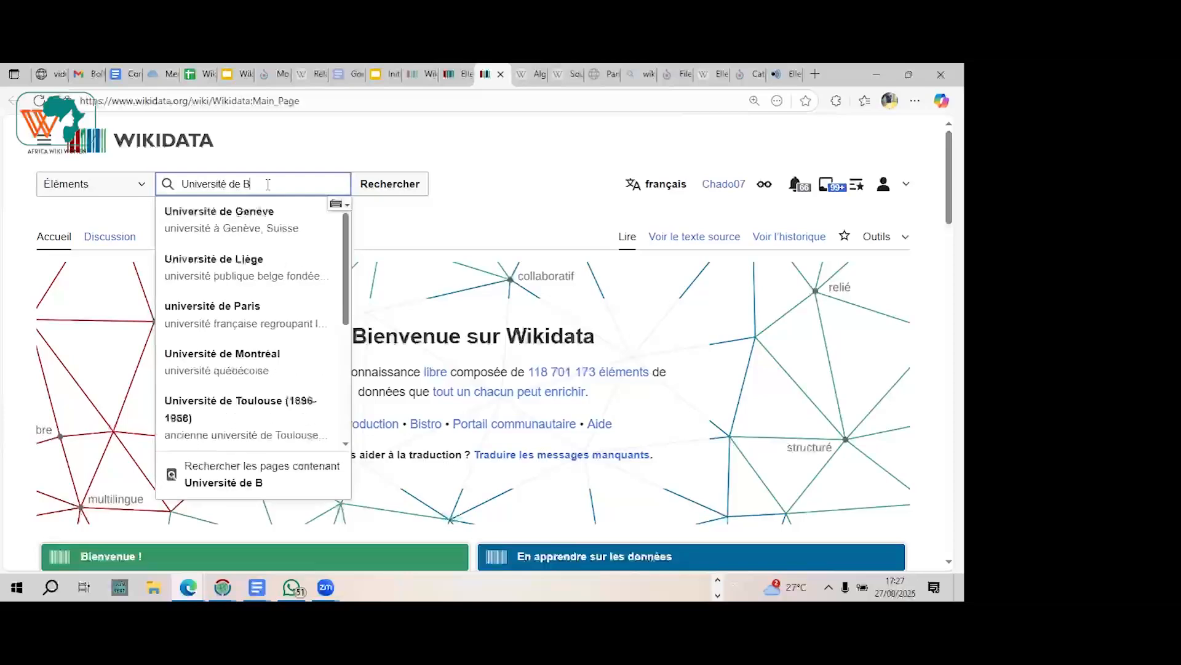
text(onou)
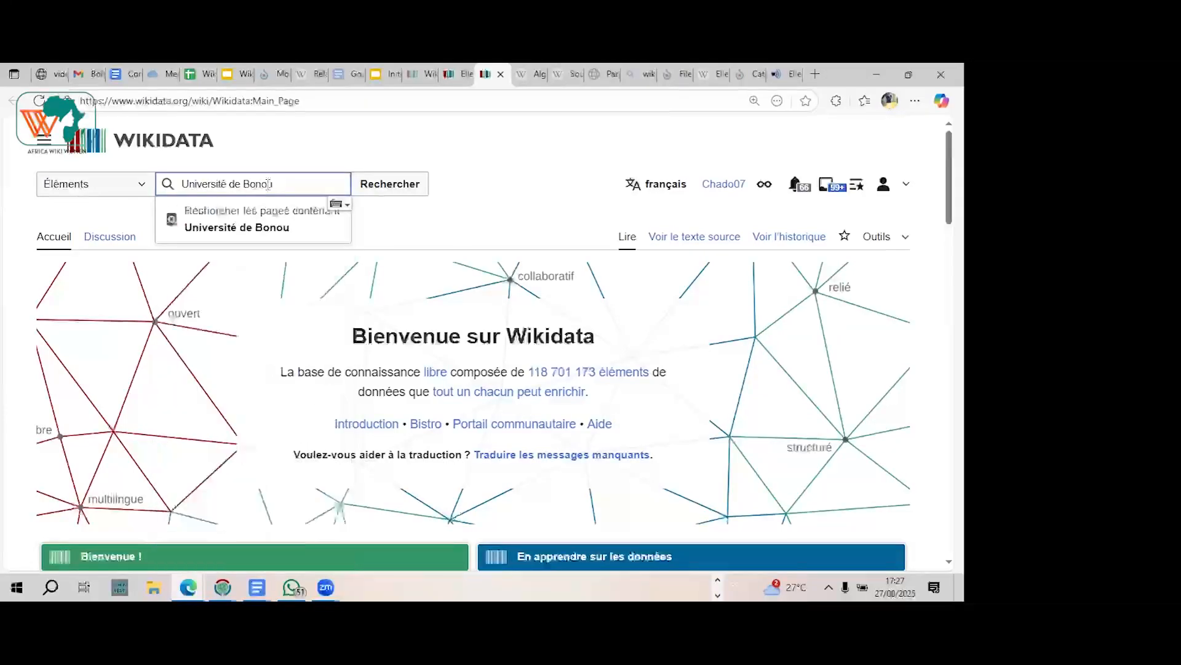
click(377, 184)
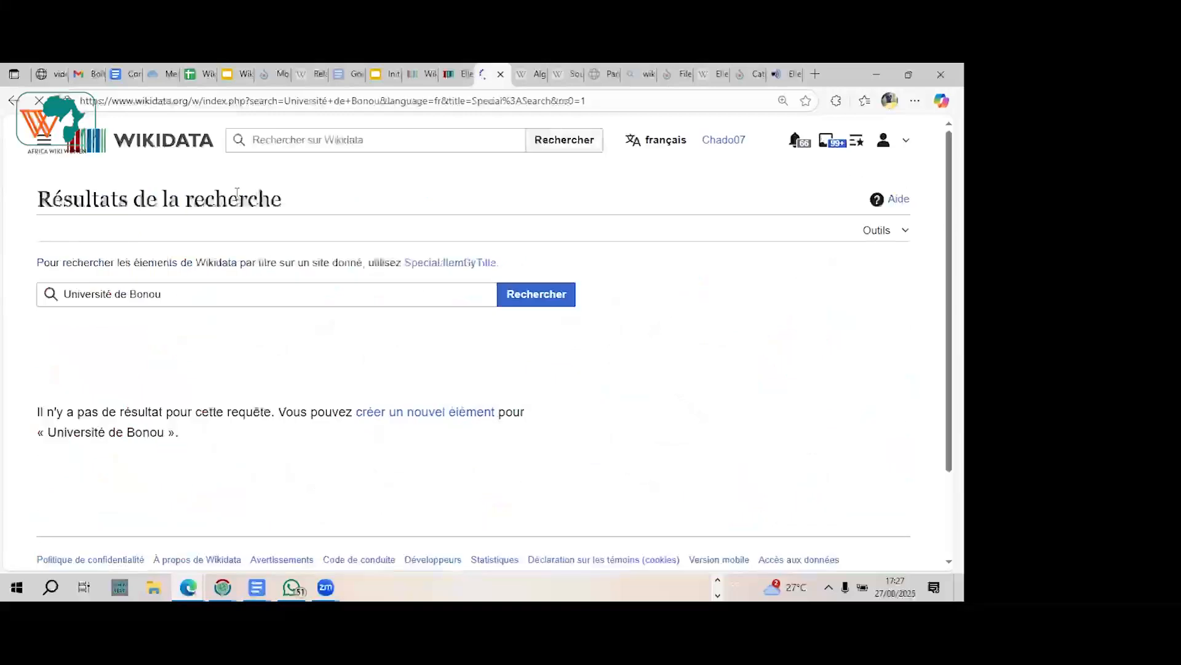
Step: Open the form for creating a new item labelled "Université de Bonou" and place the cursor in its empty description
click(400, 419)
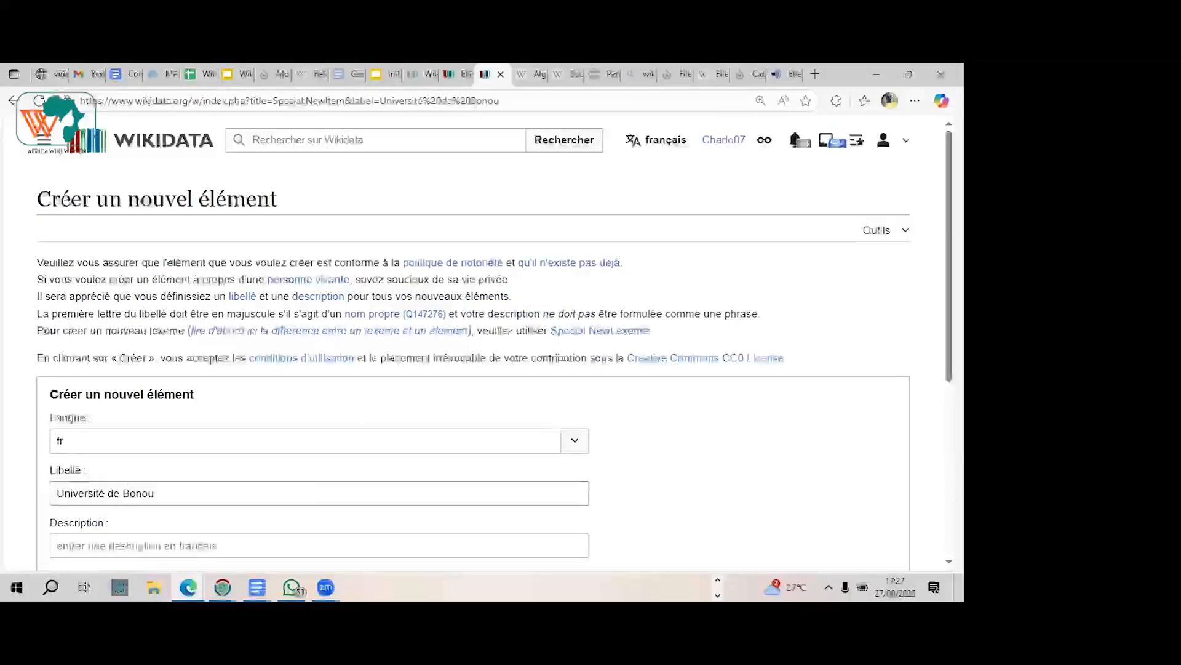
scroll(563, 390, down, 2)
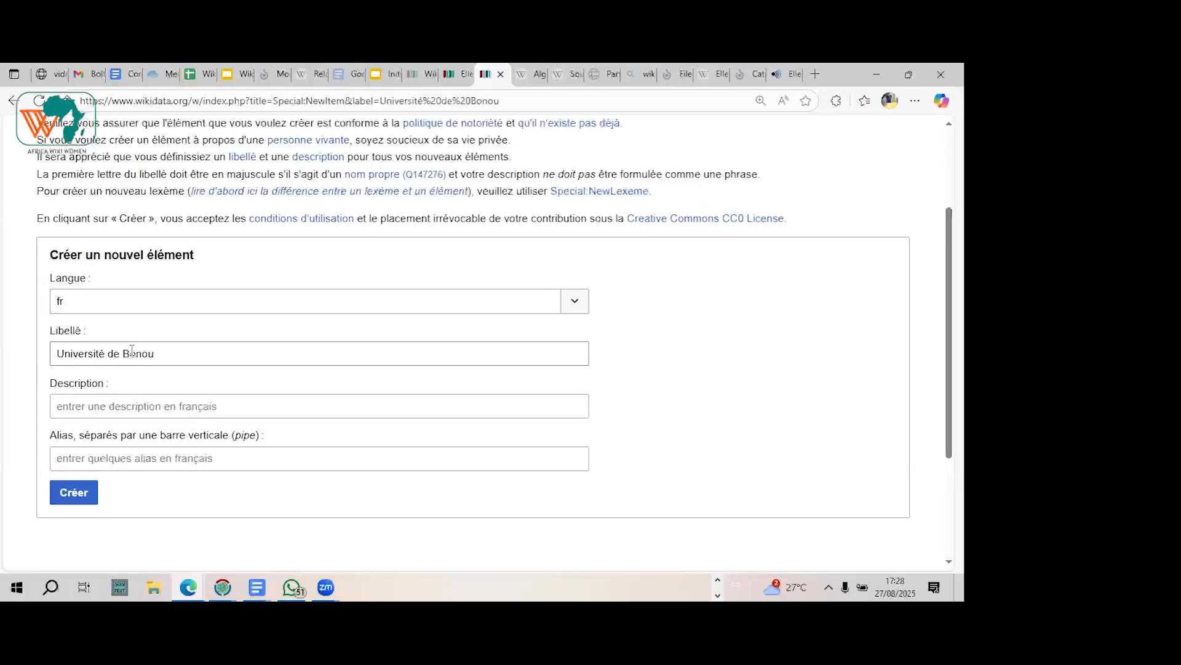
key(Tab)
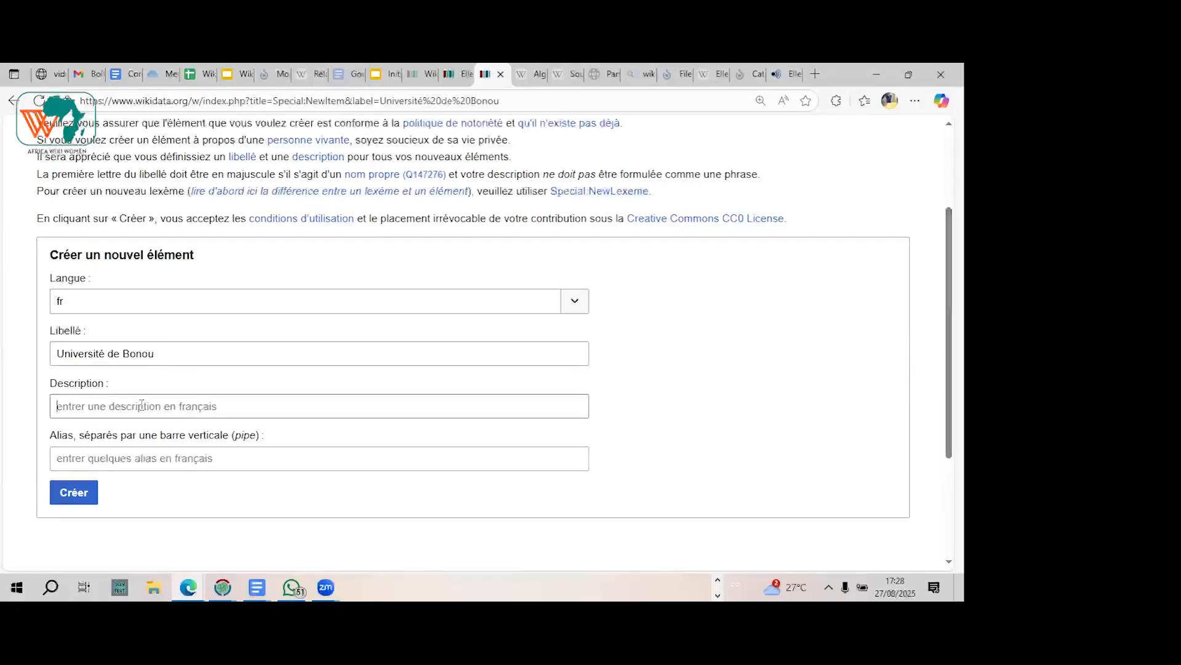
click(278, 398)
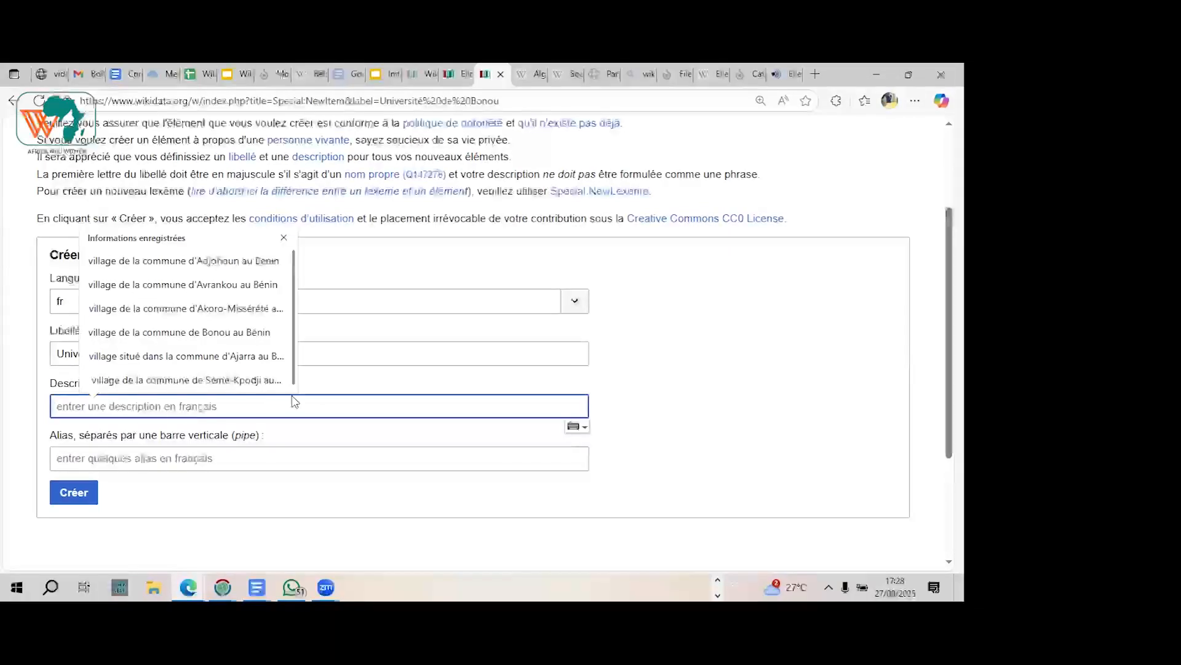
click(284, 238)
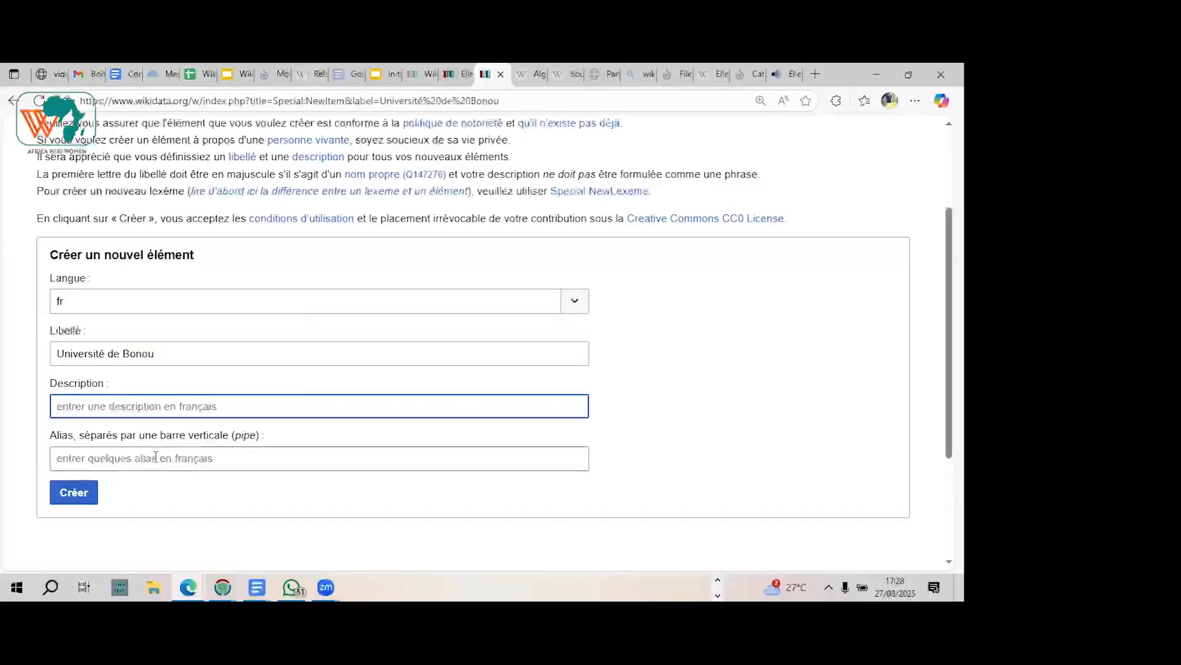
text(UB)
key(BackSpace)
key(BackSpace)
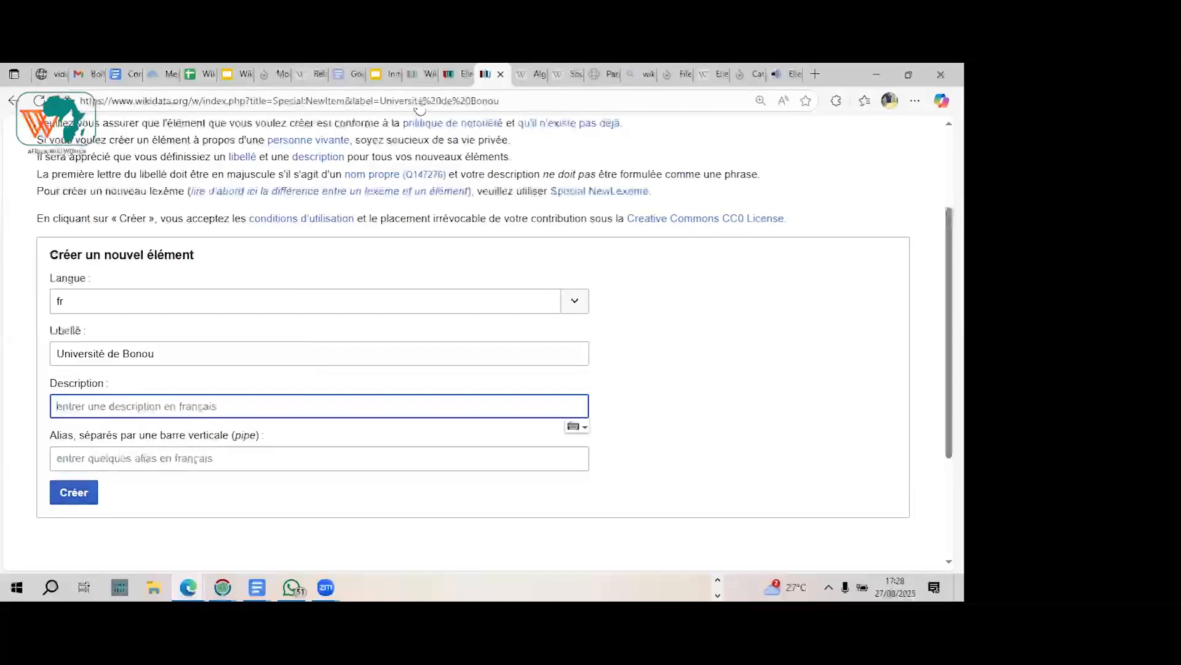
Step: Review the Ellen Johnson Sirleaf item down to its identifiers and site links, and return to the new-item form
click(456, 73)
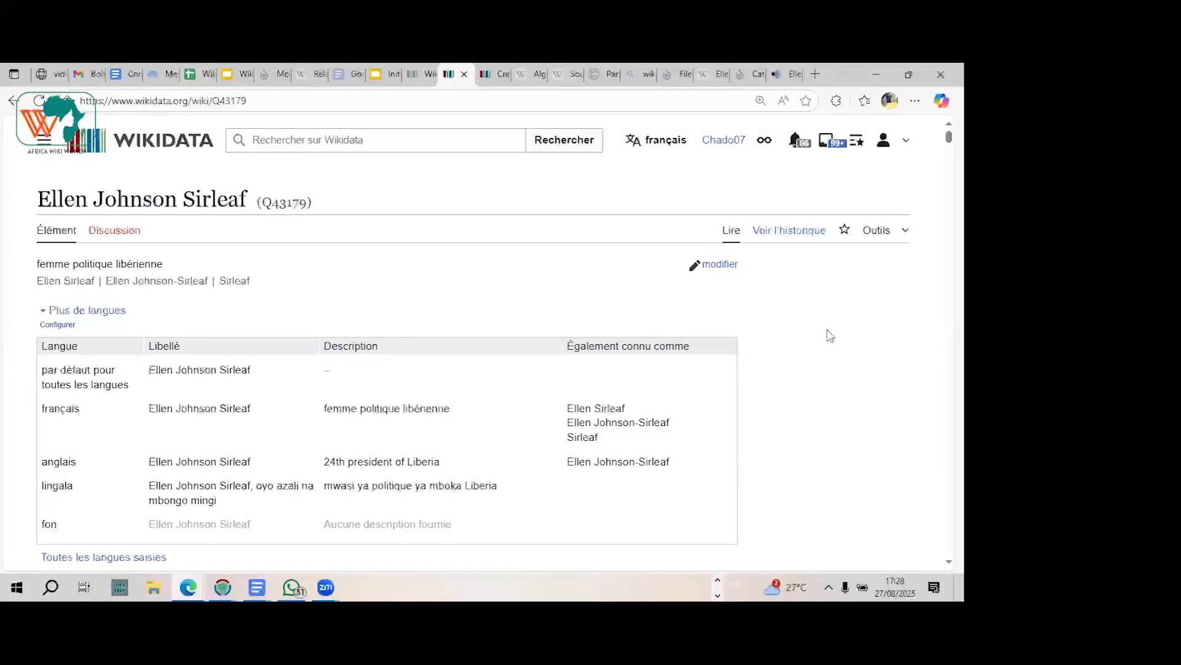
click(496, 75)
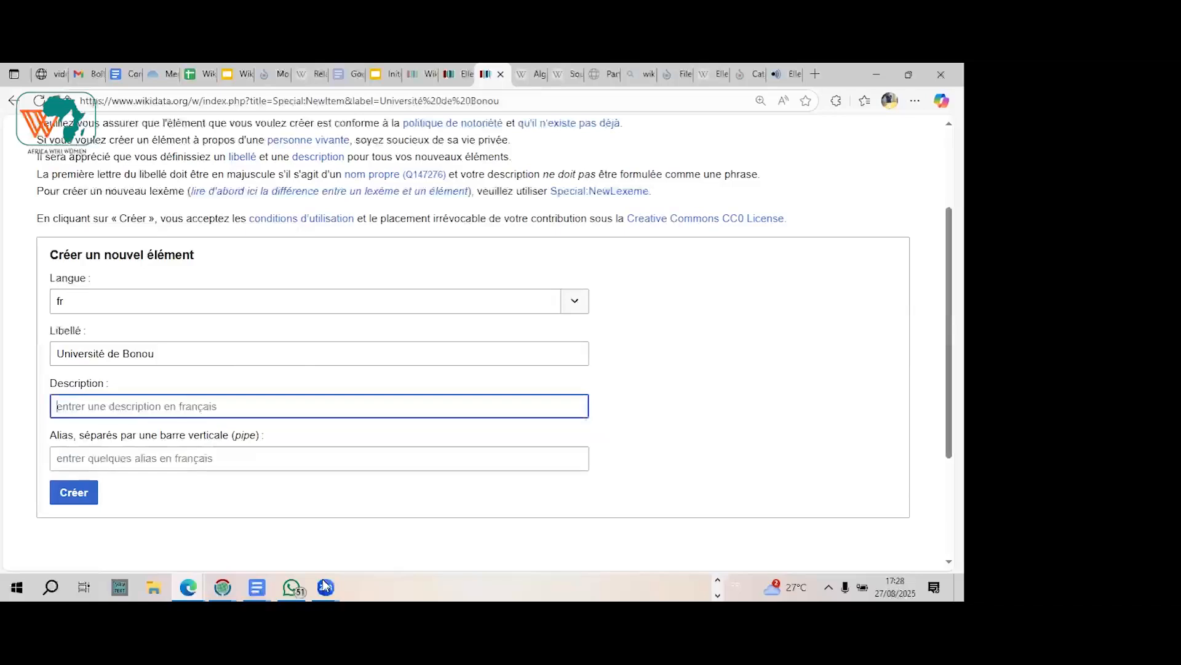
mouse_move(326, 587)
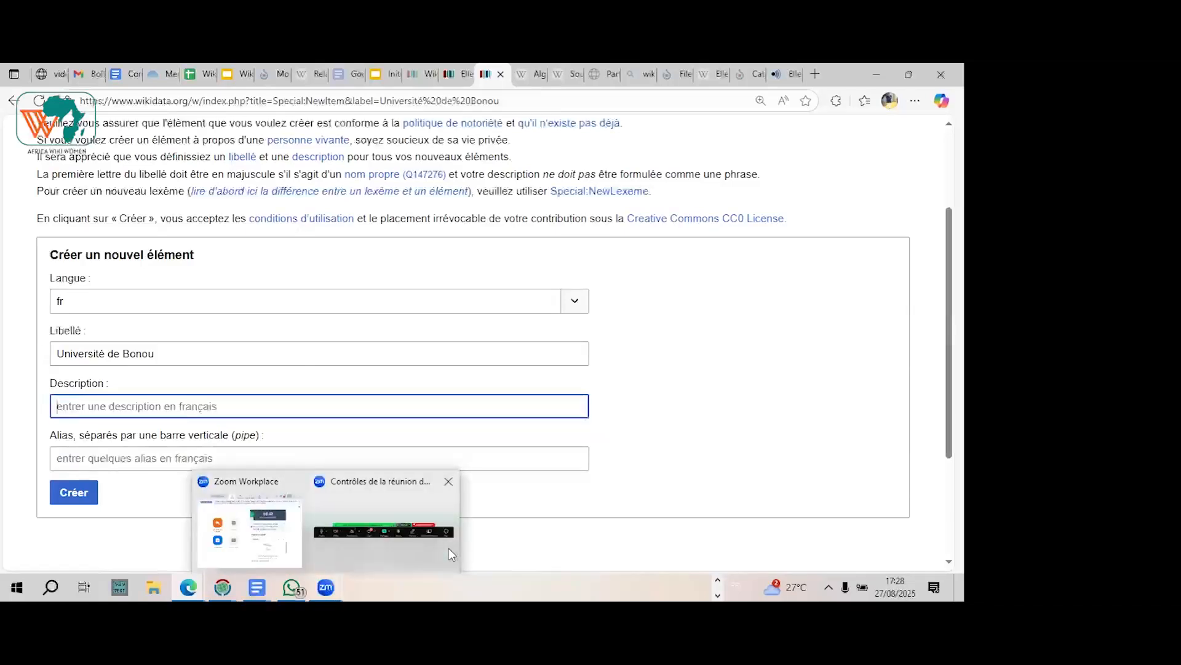
click(330, 586)
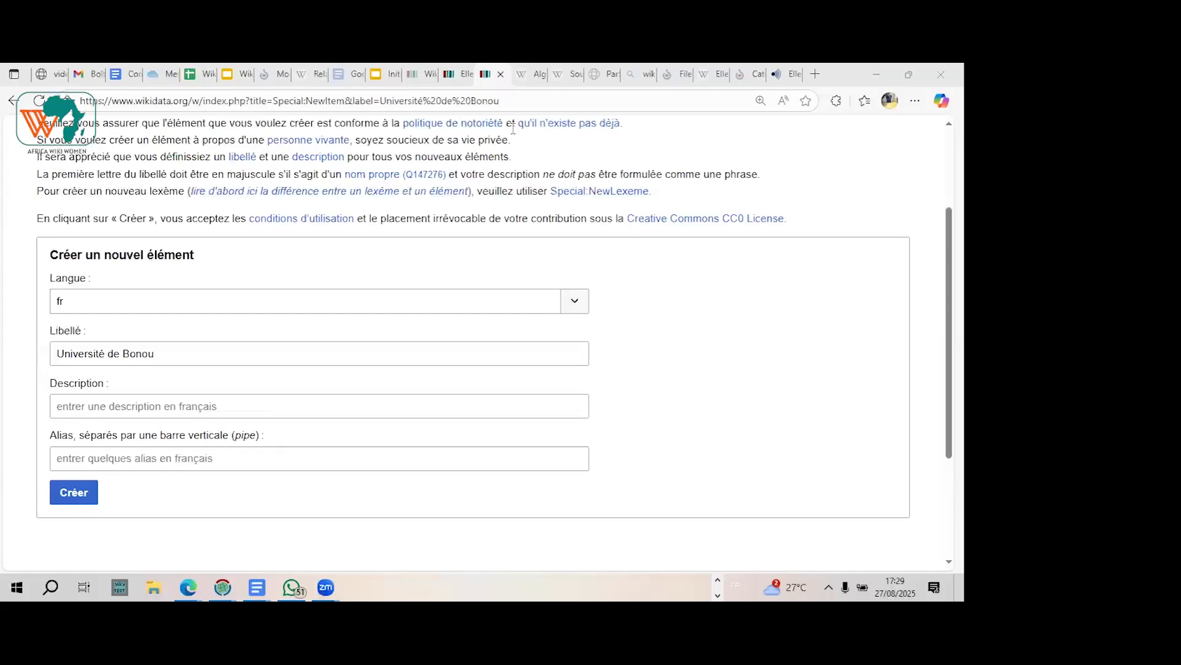
click(481, 79)
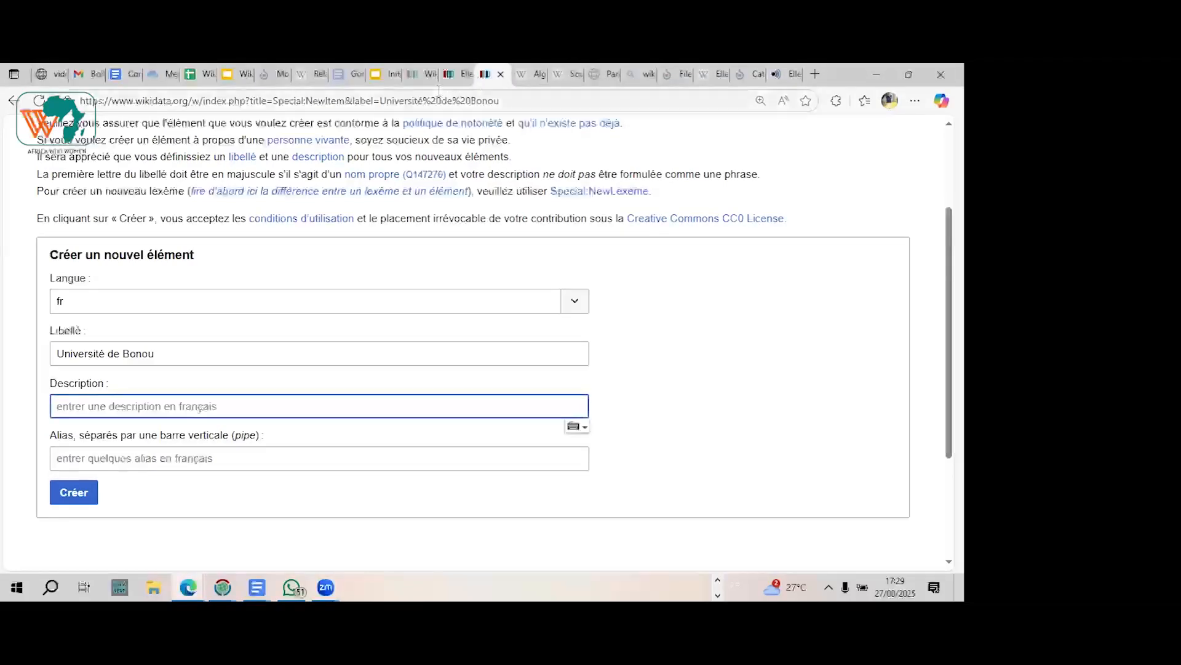
click(418, 75)
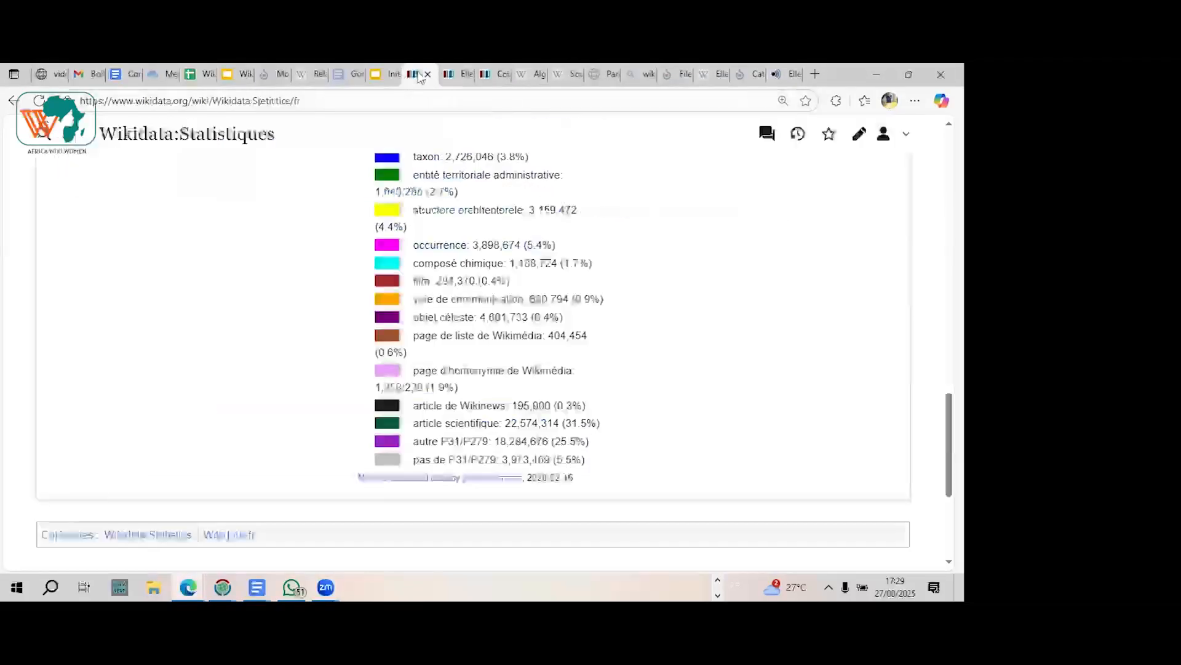
click(466, 75)
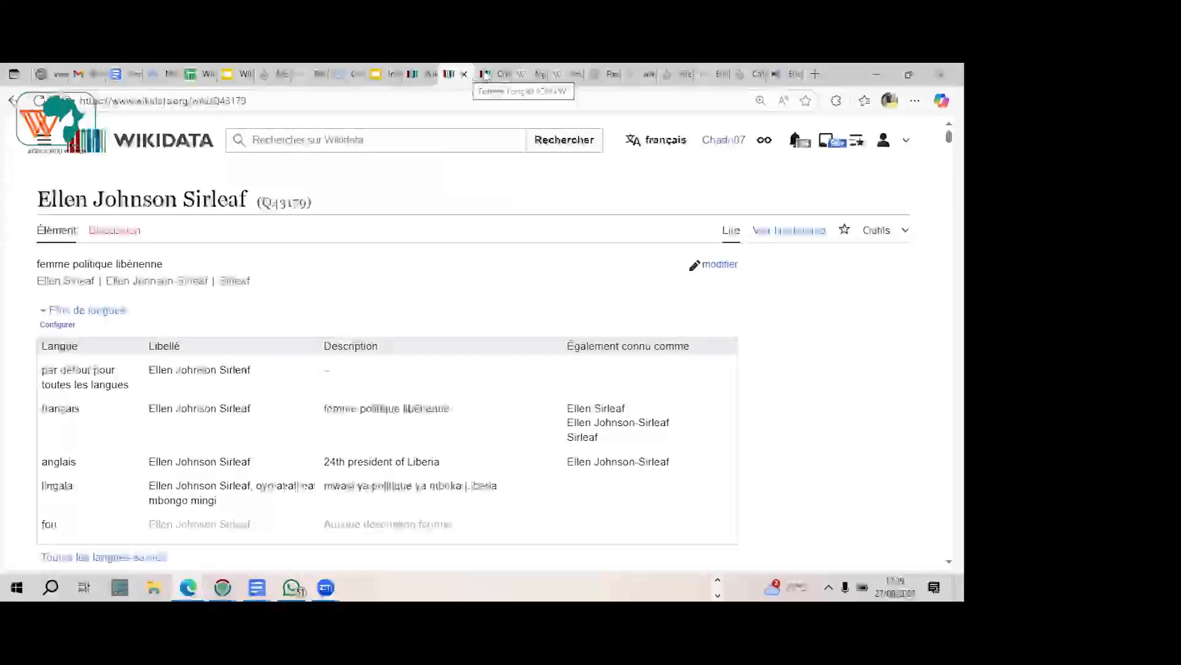
click(486, 75)
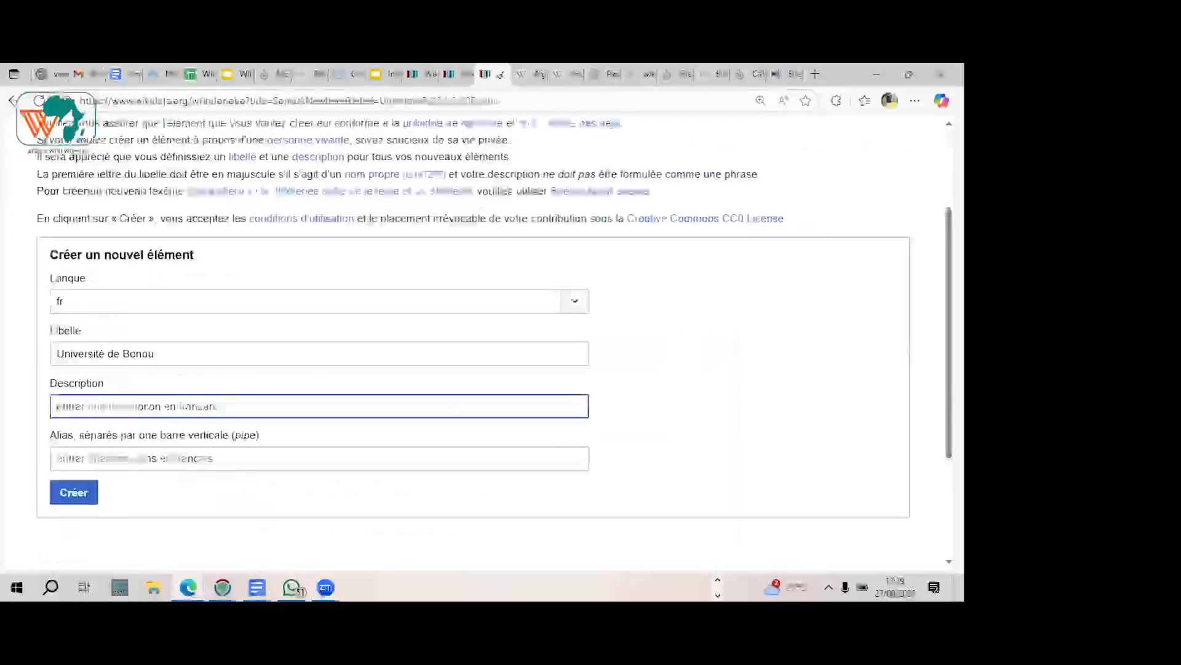
click(459, 75)
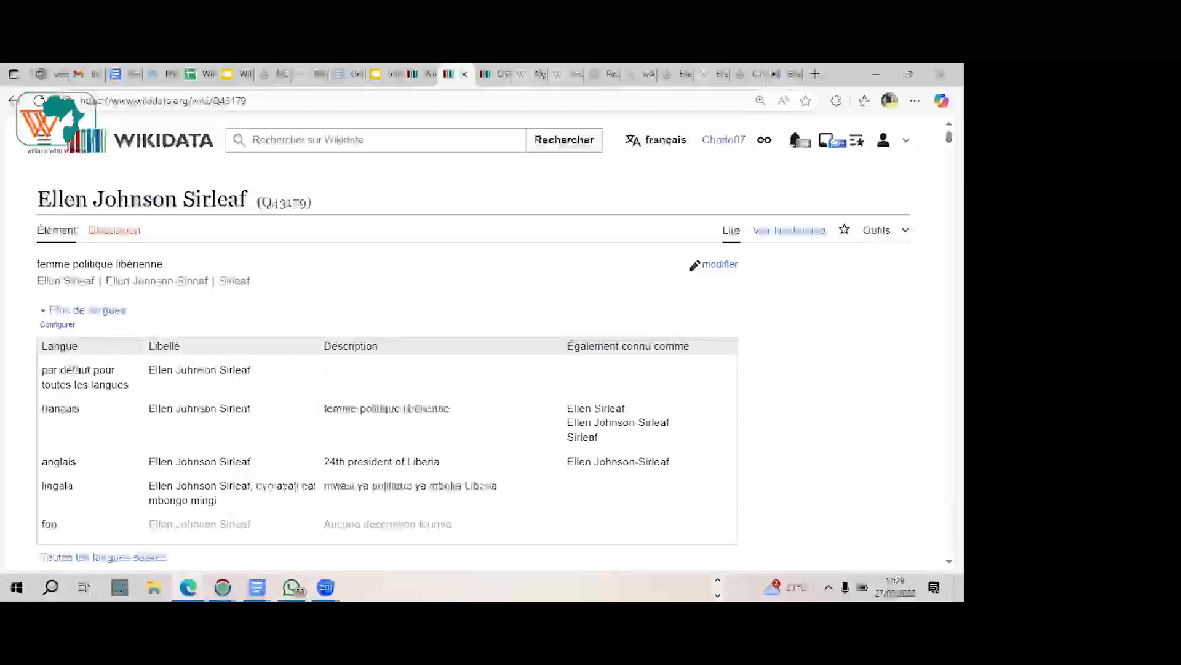
drag(949, 137, 949, 509)
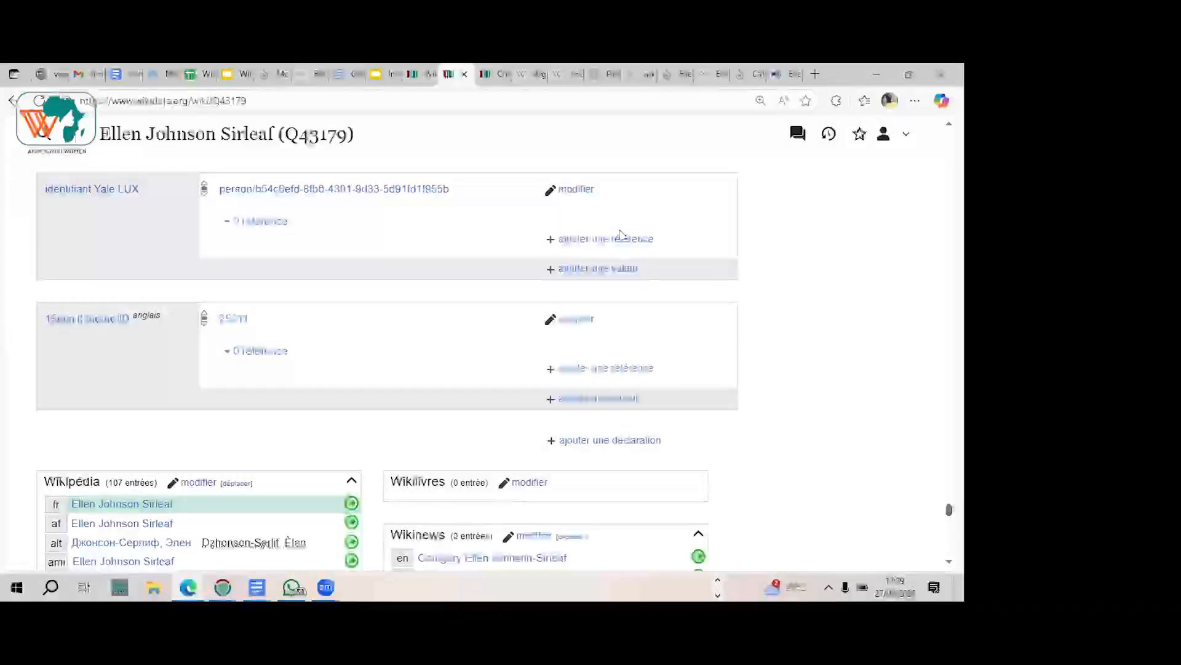
click(496, 79)
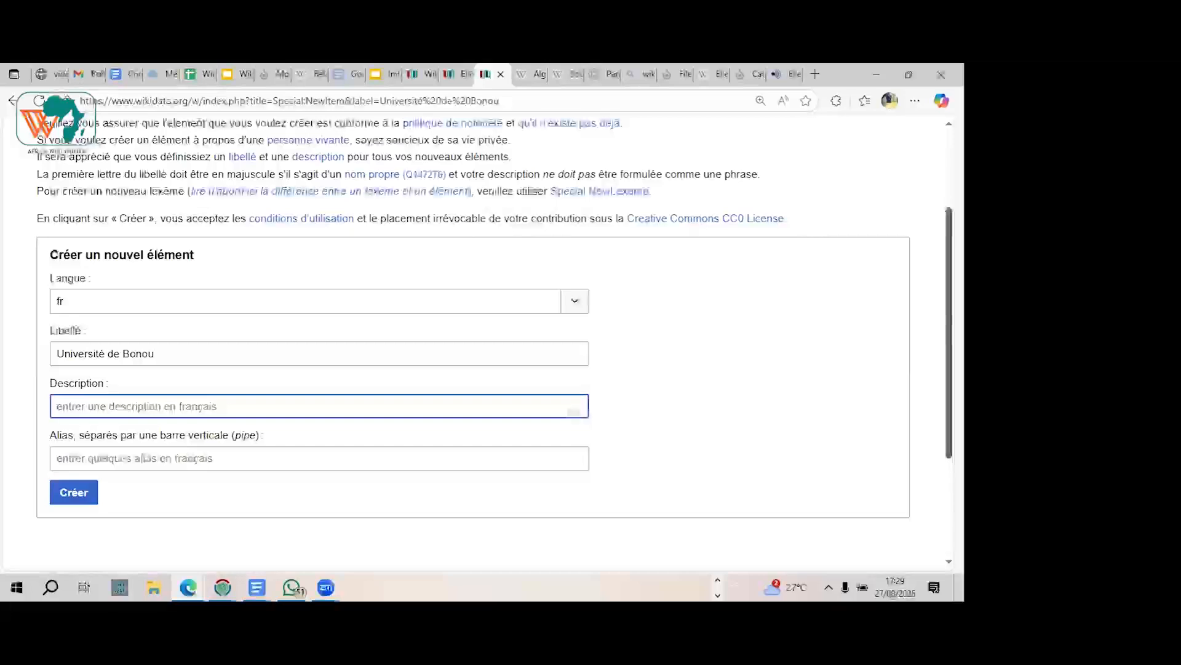
Step: Look up a common French given name in the Wikidata search without opening any suggestion
scroll(539, 246, up, 3)
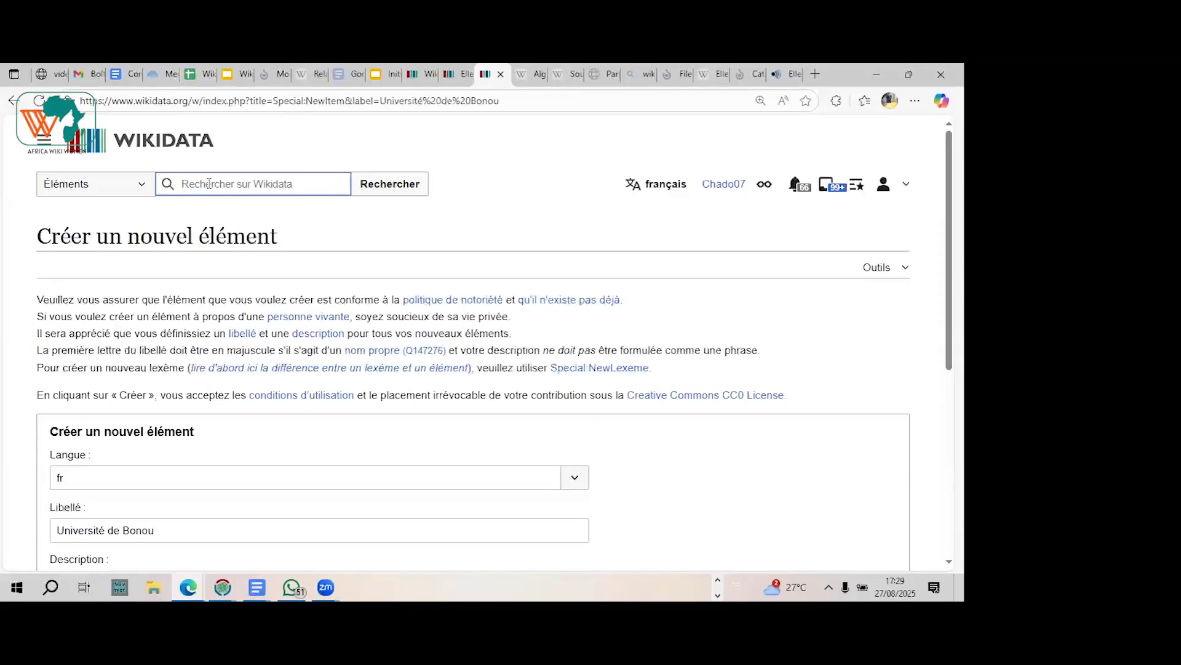
text(Jean)
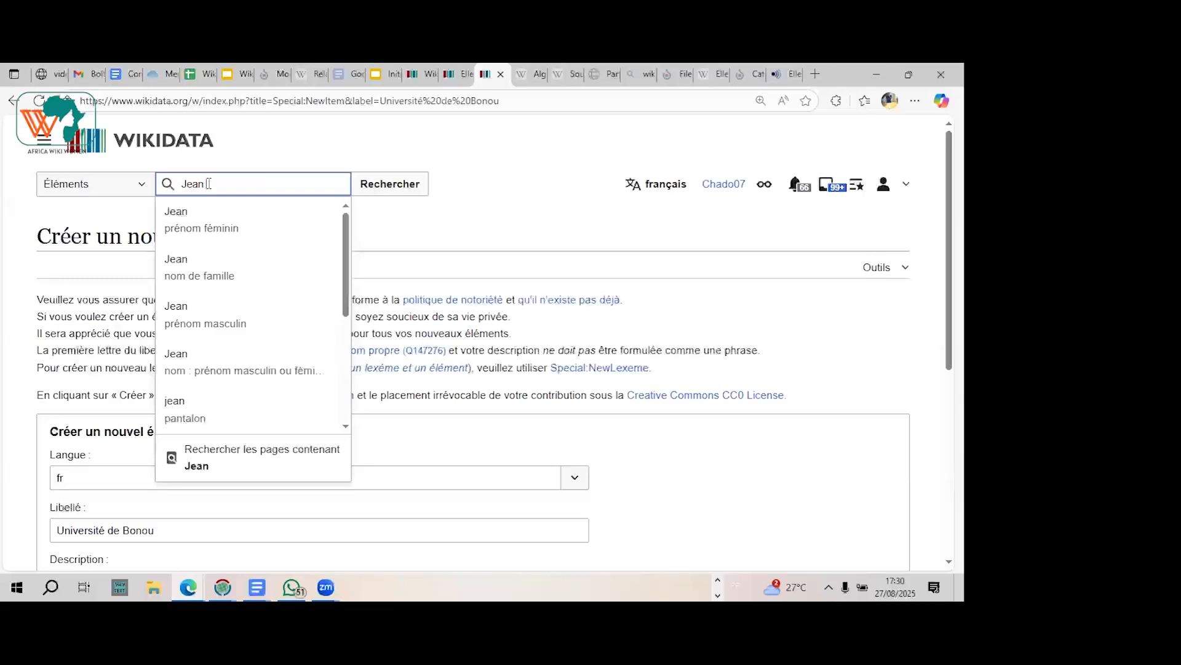
Step: Replace the Wikidata search term with an English given name to check whether an item exists for it
key(BackSpace)
key(BackSpace)
key(BackSpace)
key(BackSpace)
text(A)
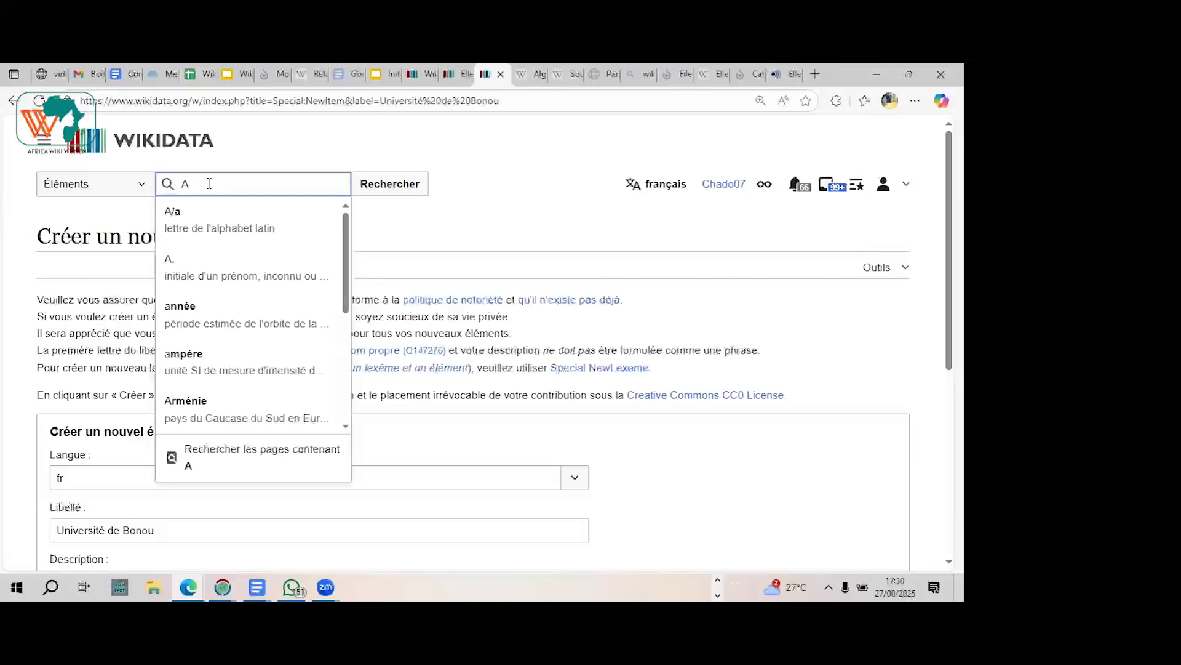
key(BackSpace)
text(Ble)
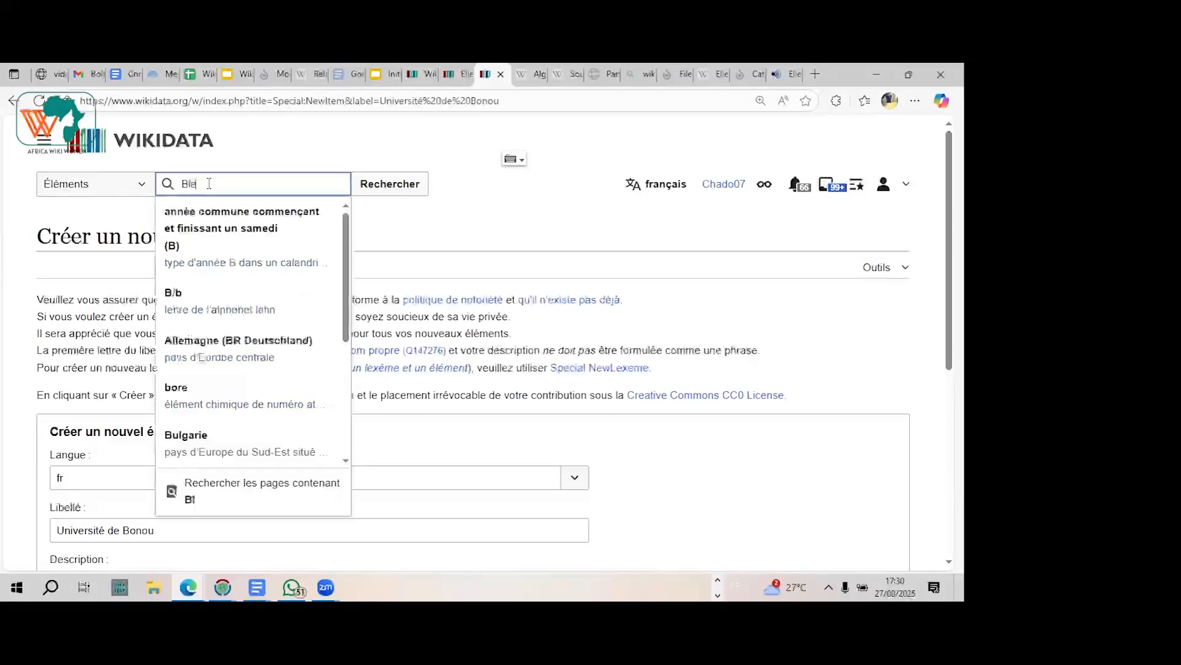
text(ssing)
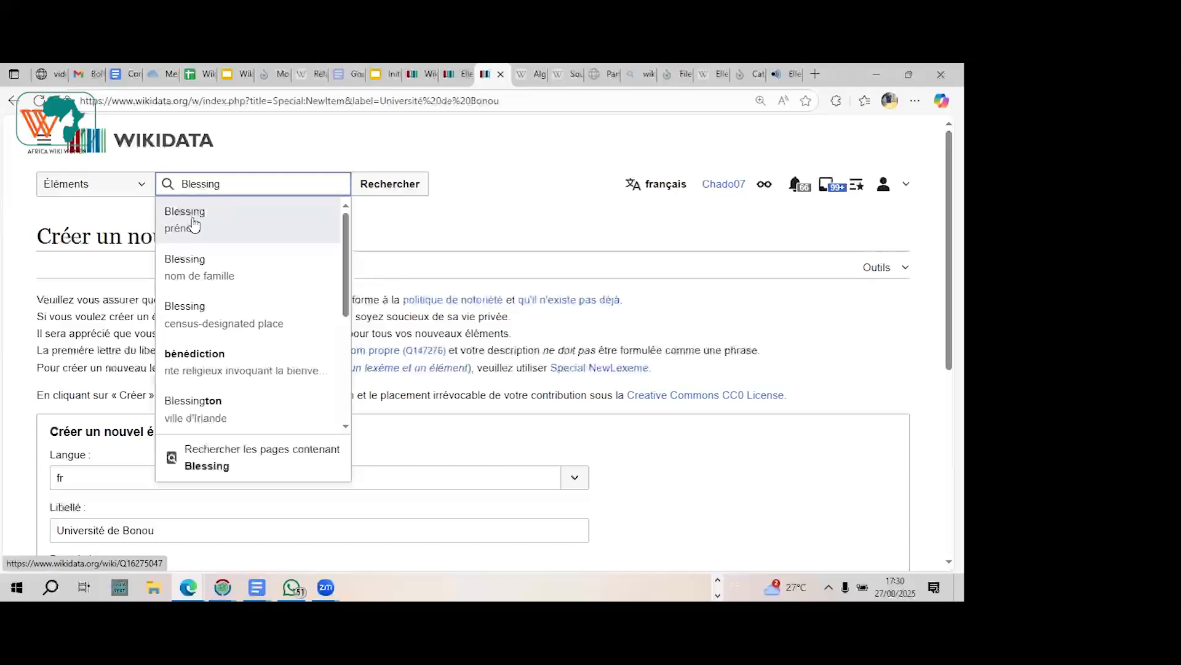
Step: Look up a Nigerian given name in the Wikidata search and close the suggestions
click(232, 190)
key(BackSpace)
key(BackSpace)
key(BackSpace)
key(BackSpace)
key(BackSpace)
key(BackSpace)
key(BackSpace)
key(BackSpace)
text(Ama)
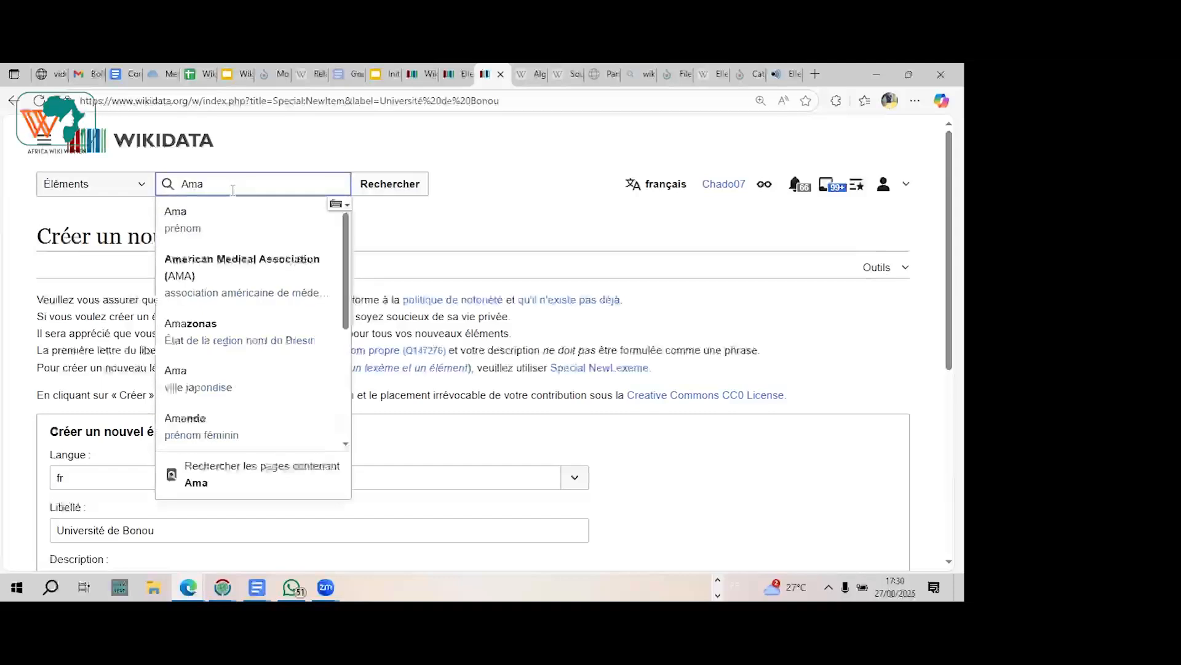
text(ra)
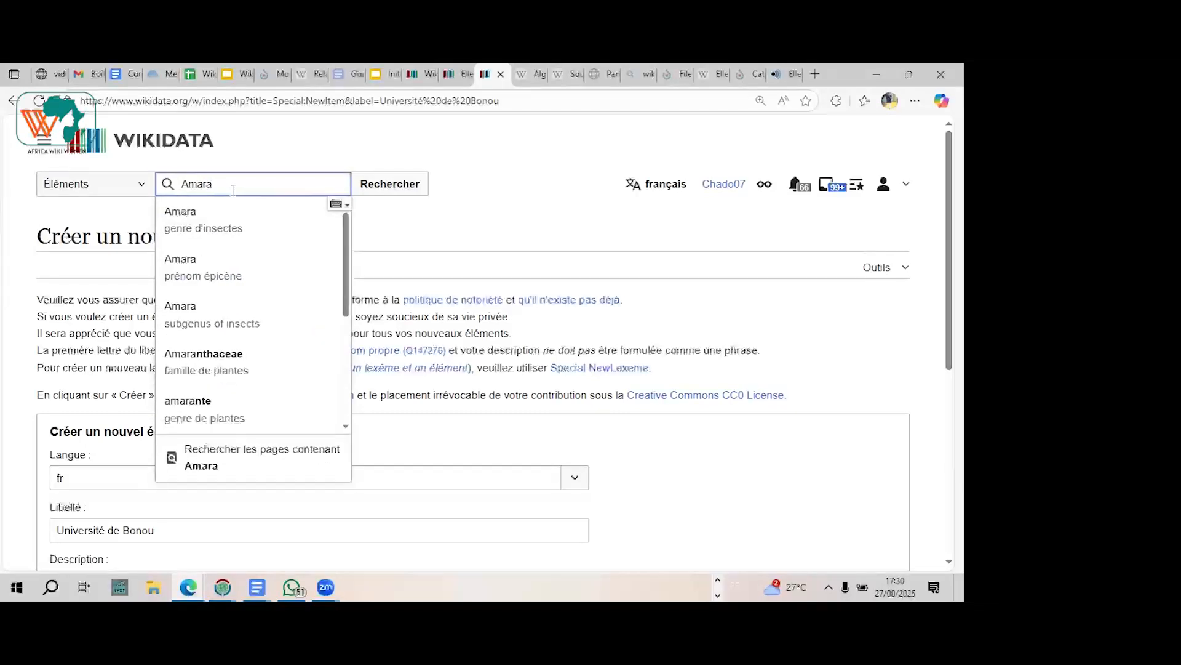
text(chi)
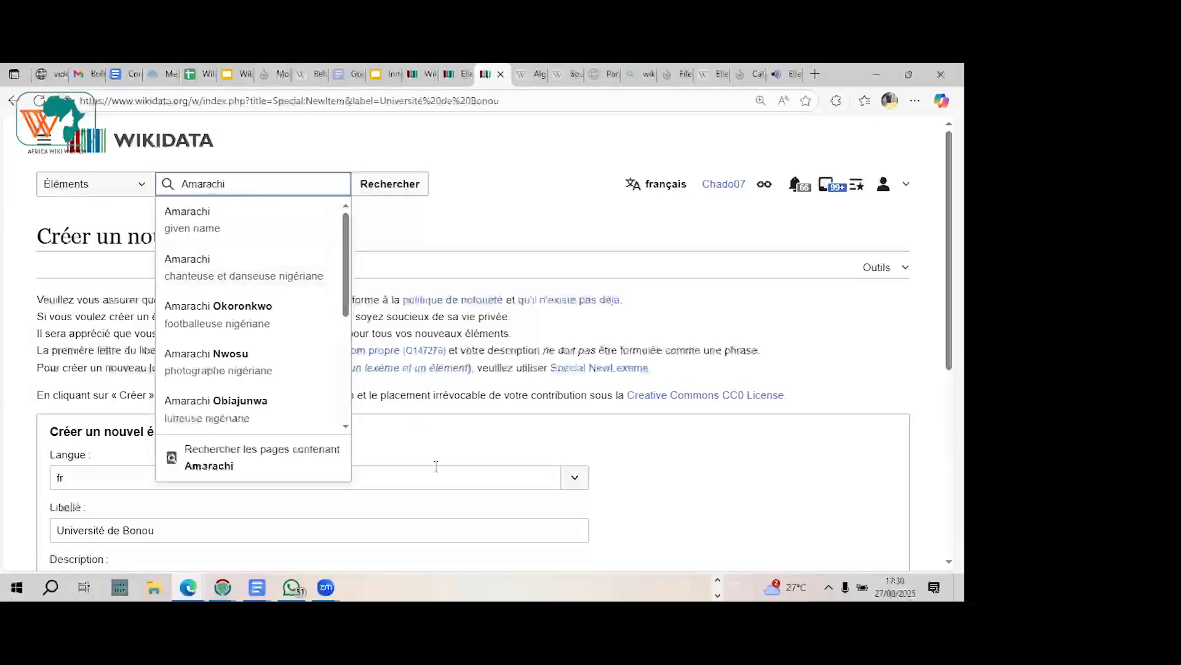
click(440, 485)
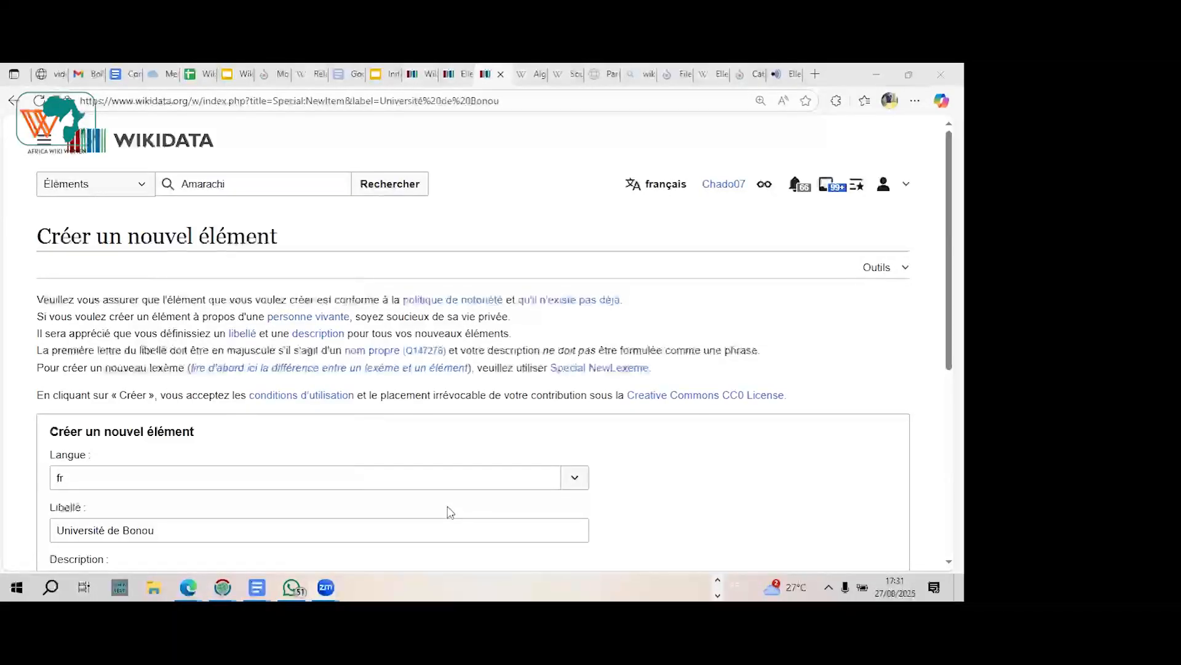
Step: Replace the search term with a rarer given name and run the full Wikidata search for it
click(206, 184)
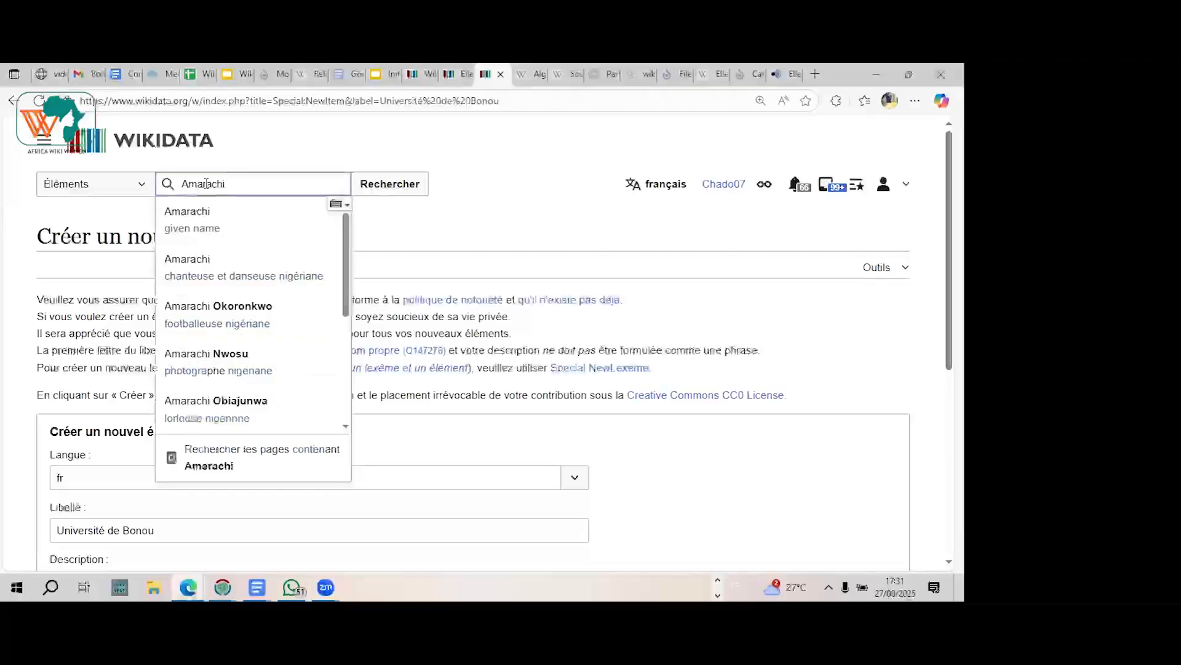
double_click(206, 183)
text(D)
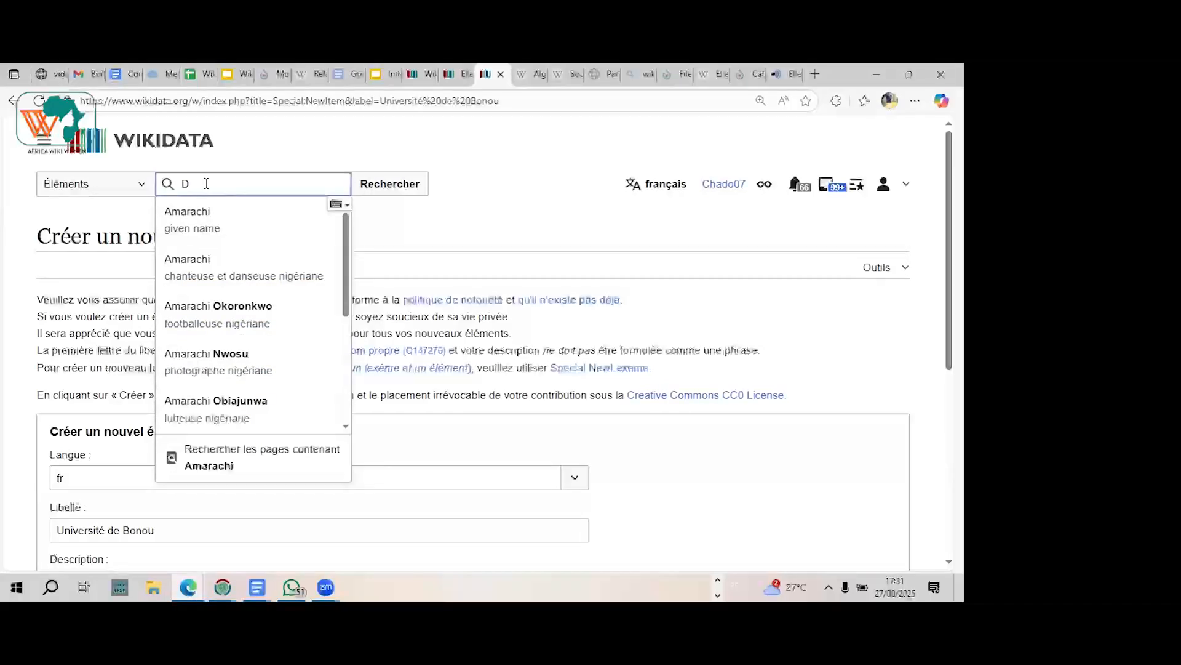
text(eo)
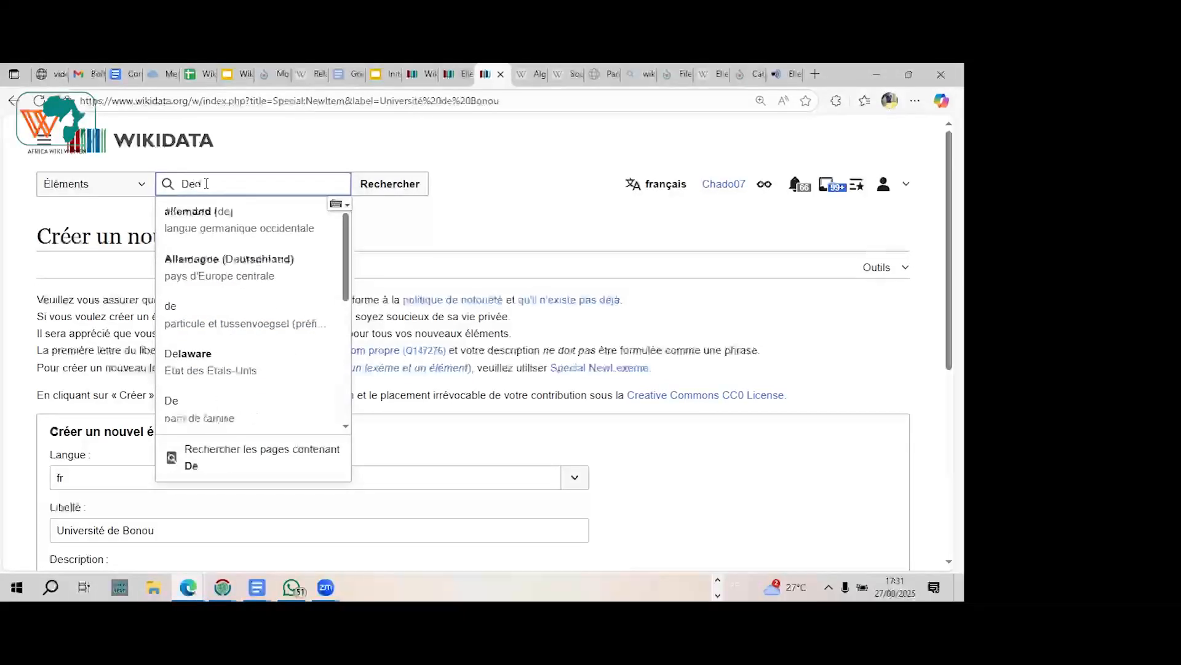
text(dine)
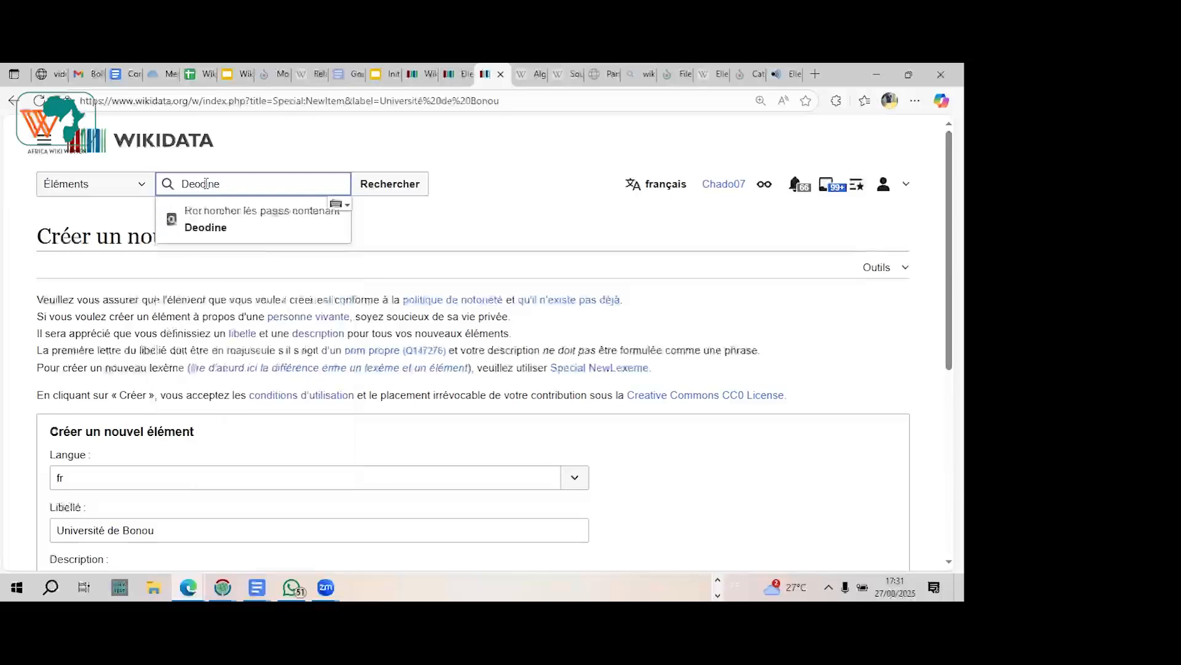
click(528, 145)
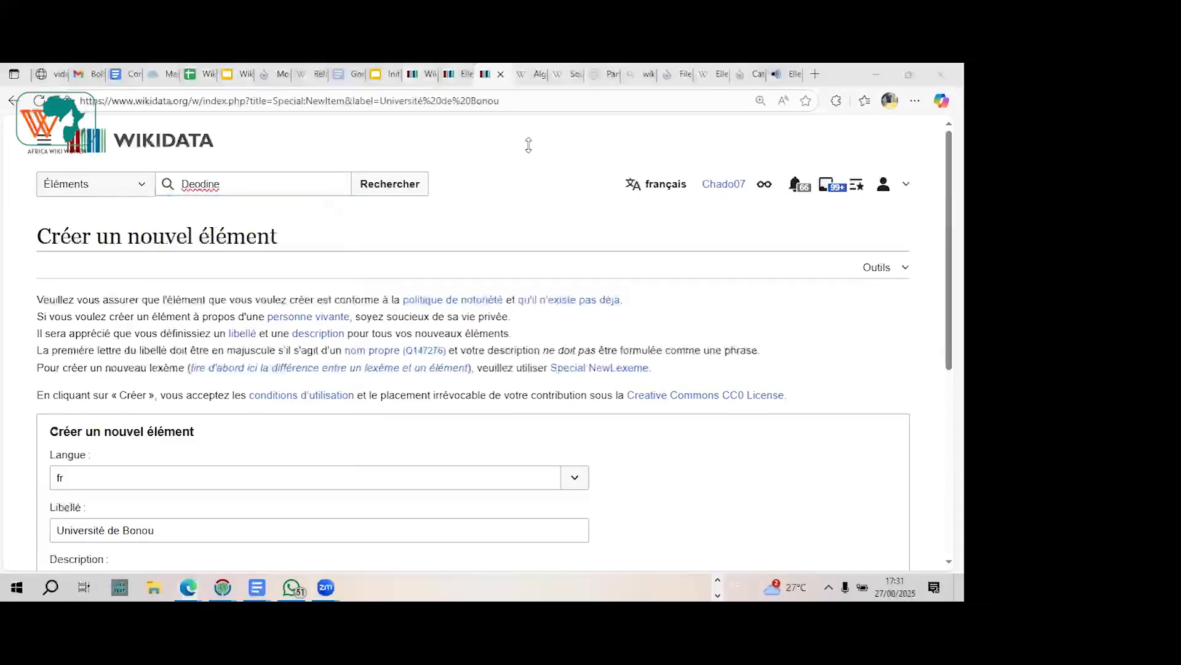
click(406, 186)
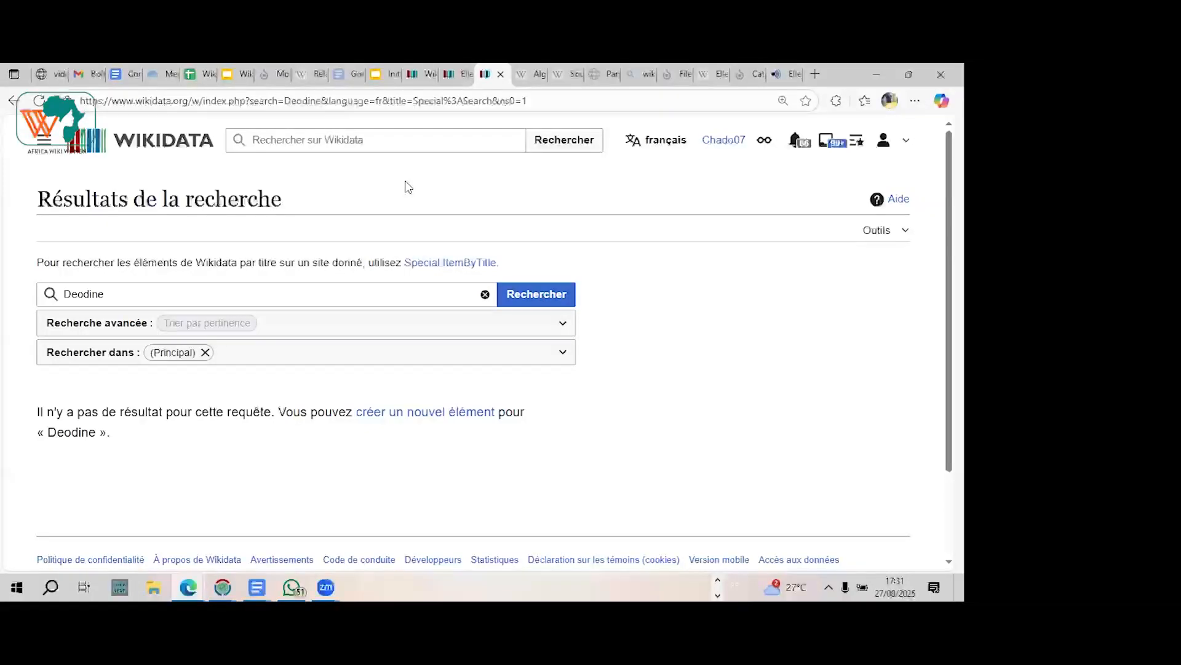
Step: Create a new French-language Wikidata item for the searched given name with the description "prénom composé" and no alias
click(418, 421)
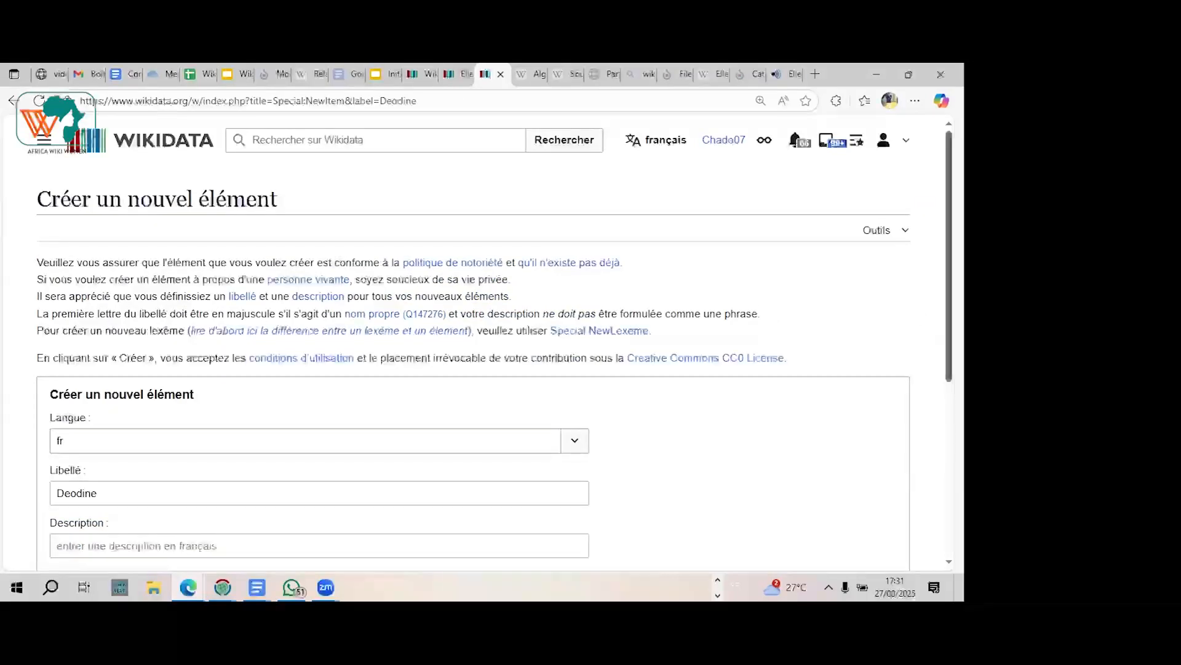
scroll(787, 319, down, 2)
scroll(412, 435, down, 3)
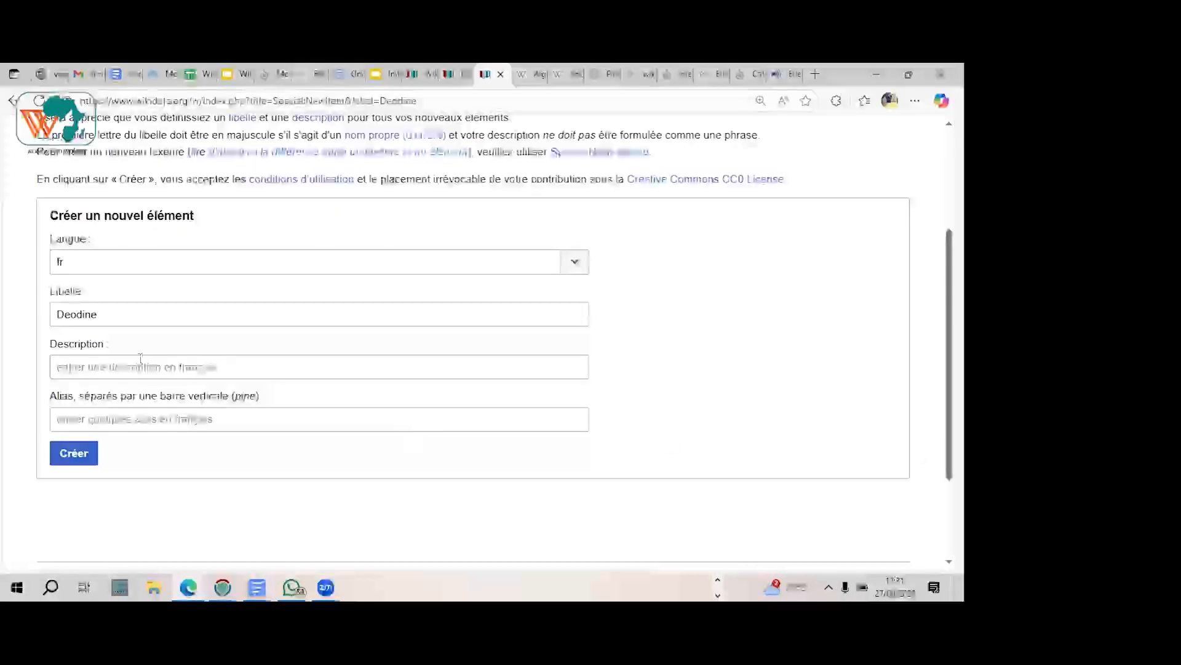
click(123, 359)
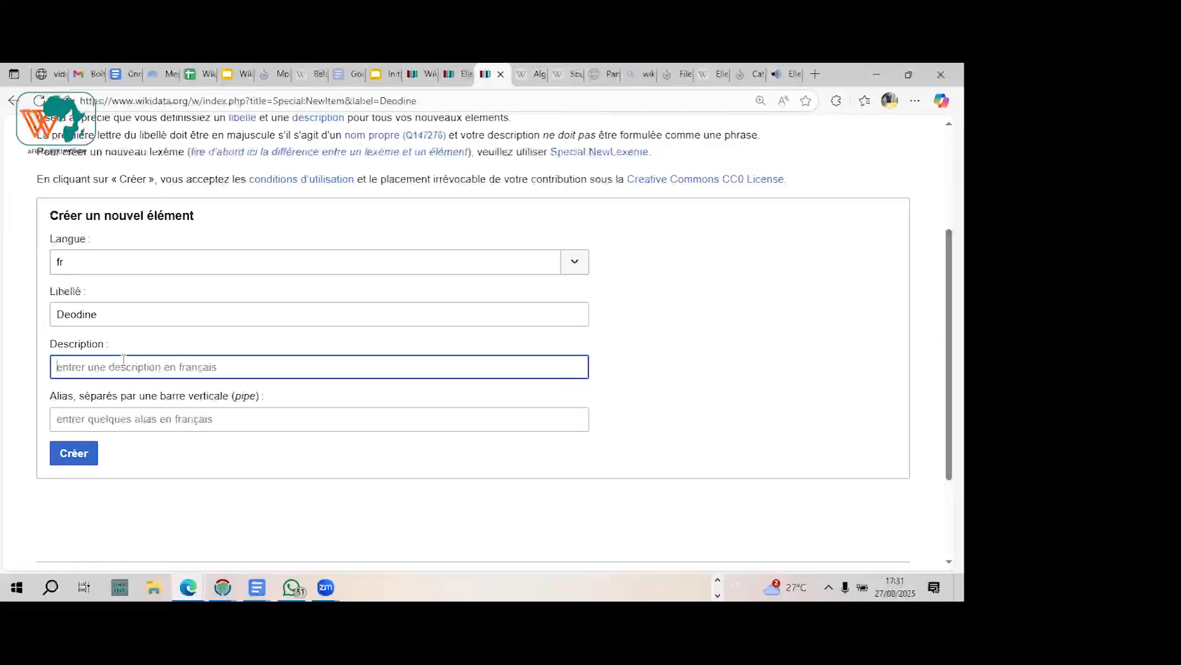
text(pr)
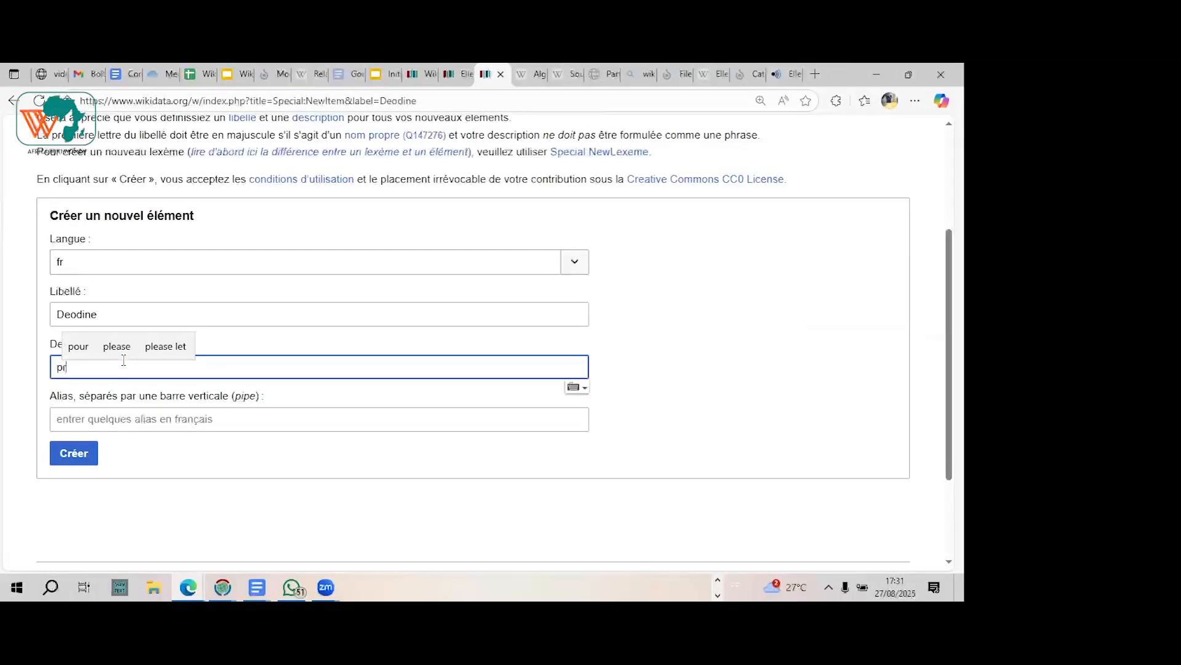
text(énom)
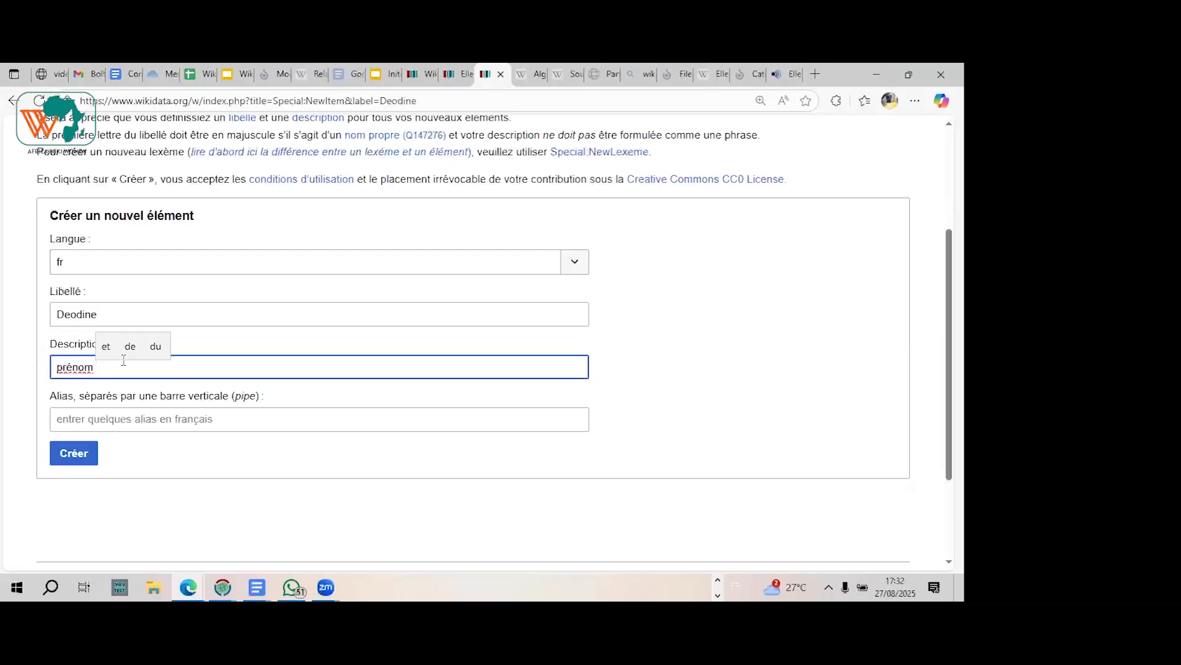
text(composé)
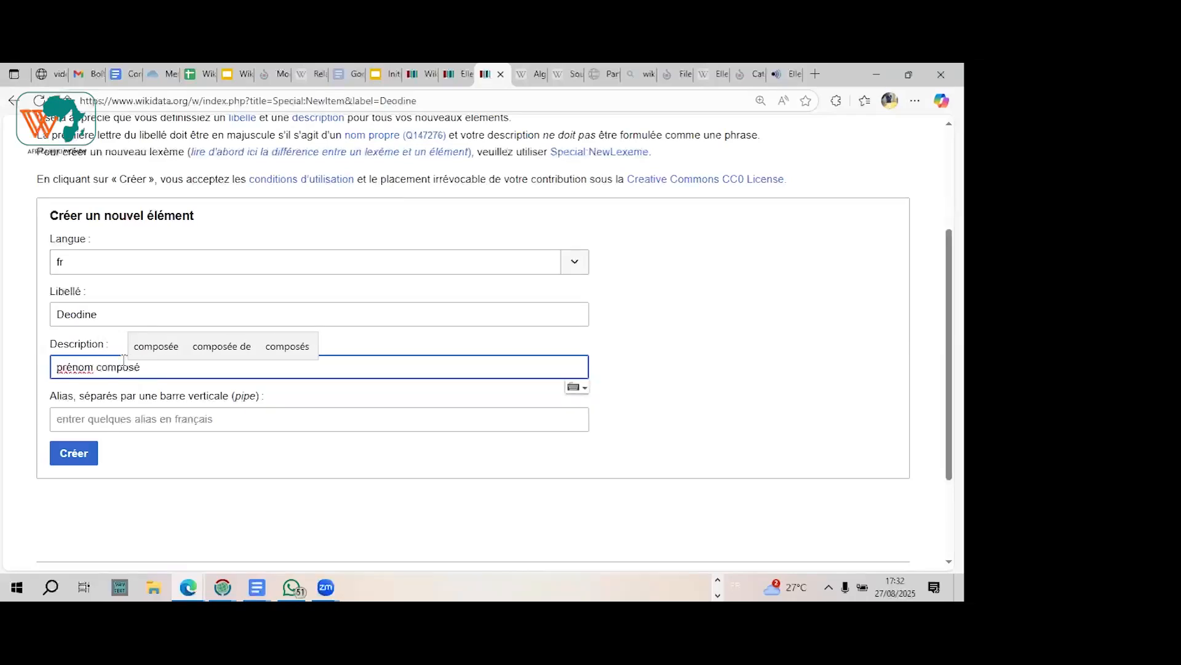
click(73, 419)
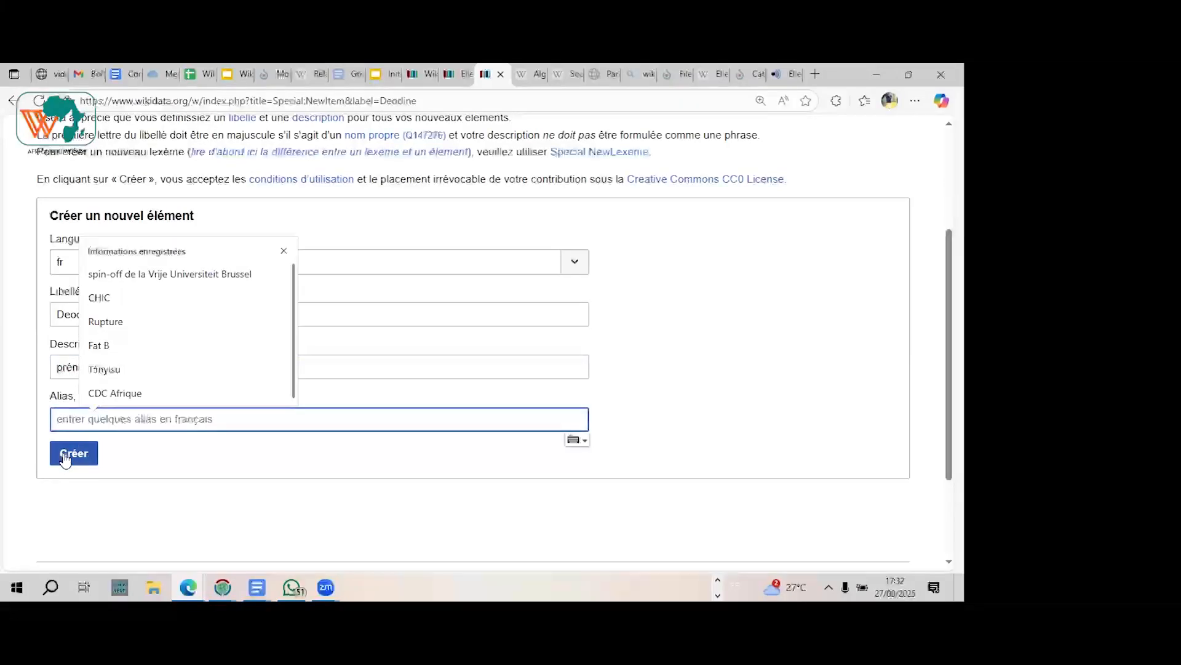
click(65, 457)
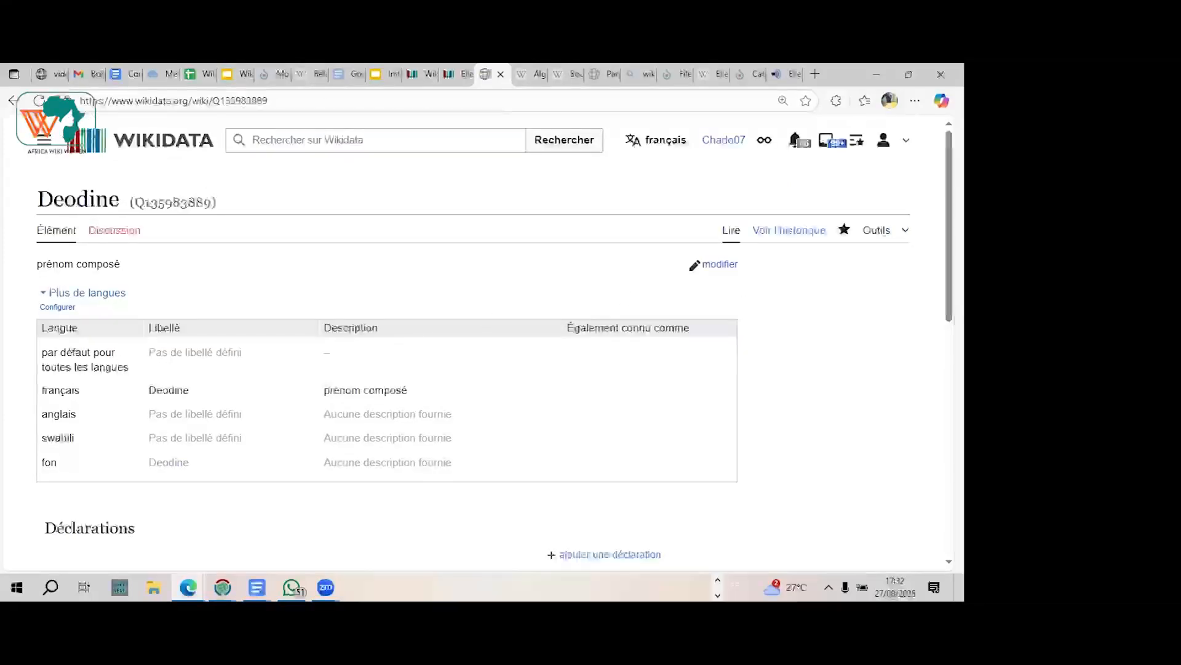
scroll(747, 362, down, 3)
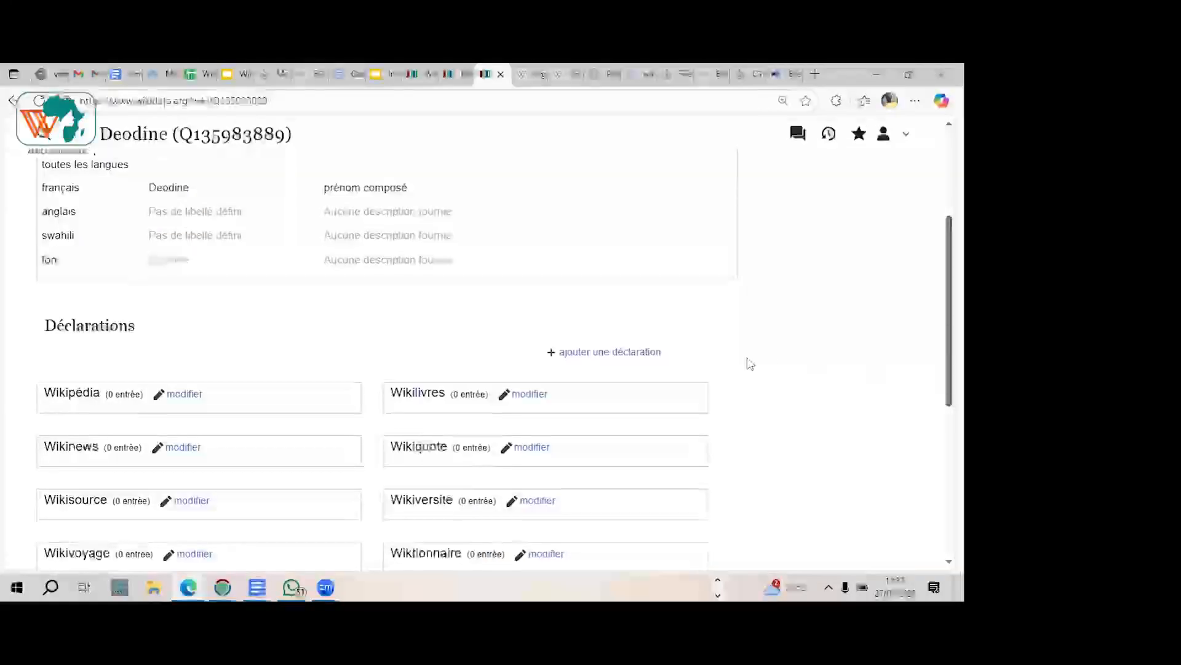
click(621, 352)
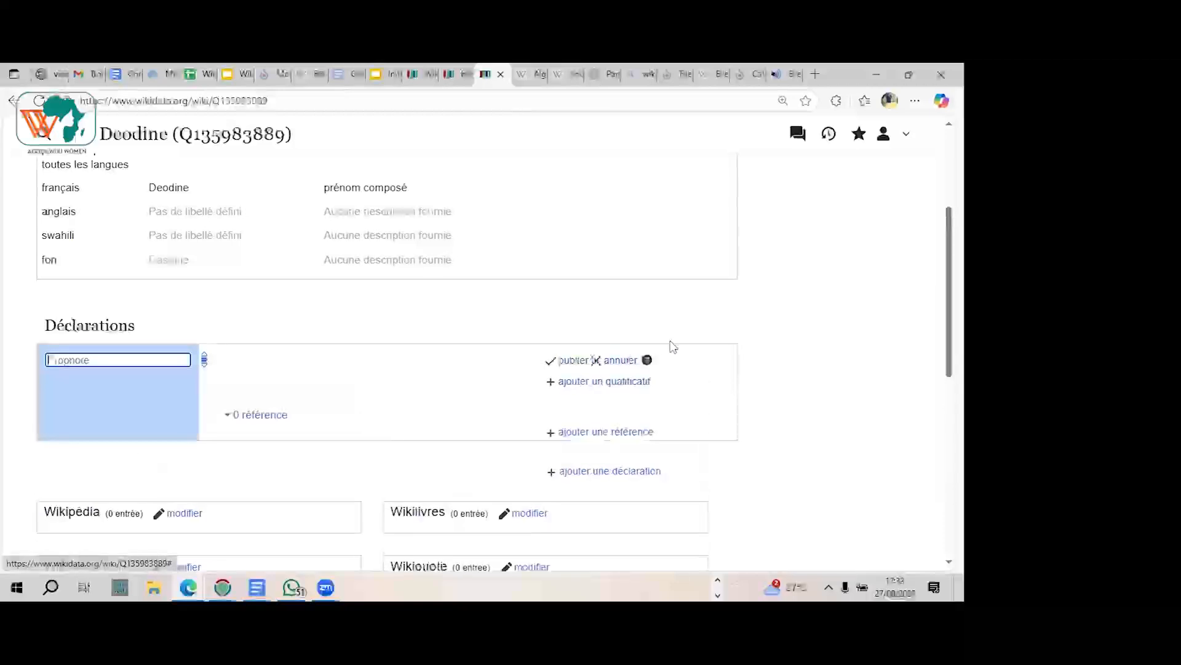
click(620, 360)
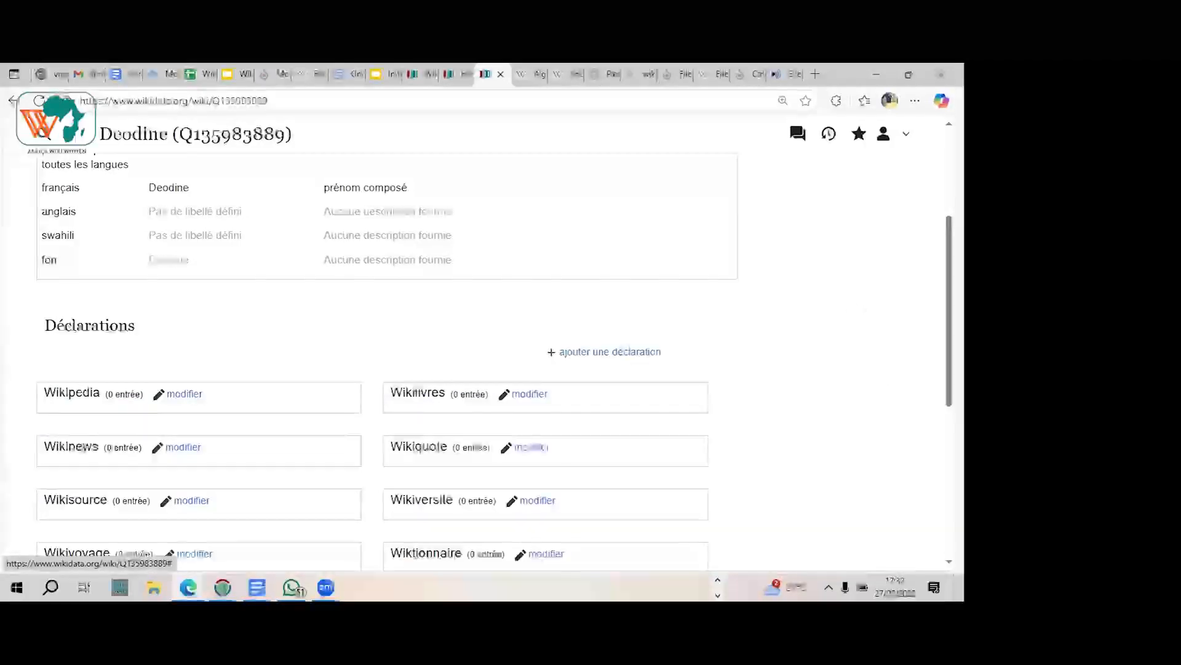
scroll(728, 319, up, 2)
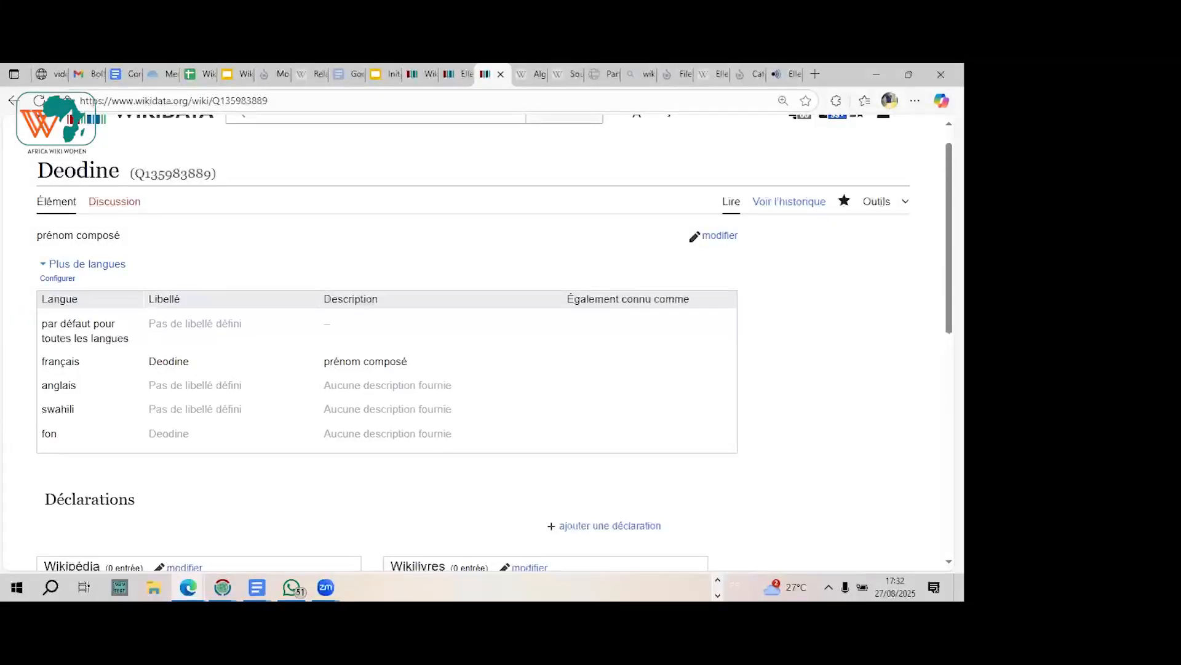
scroll(492, 342, down, 2)
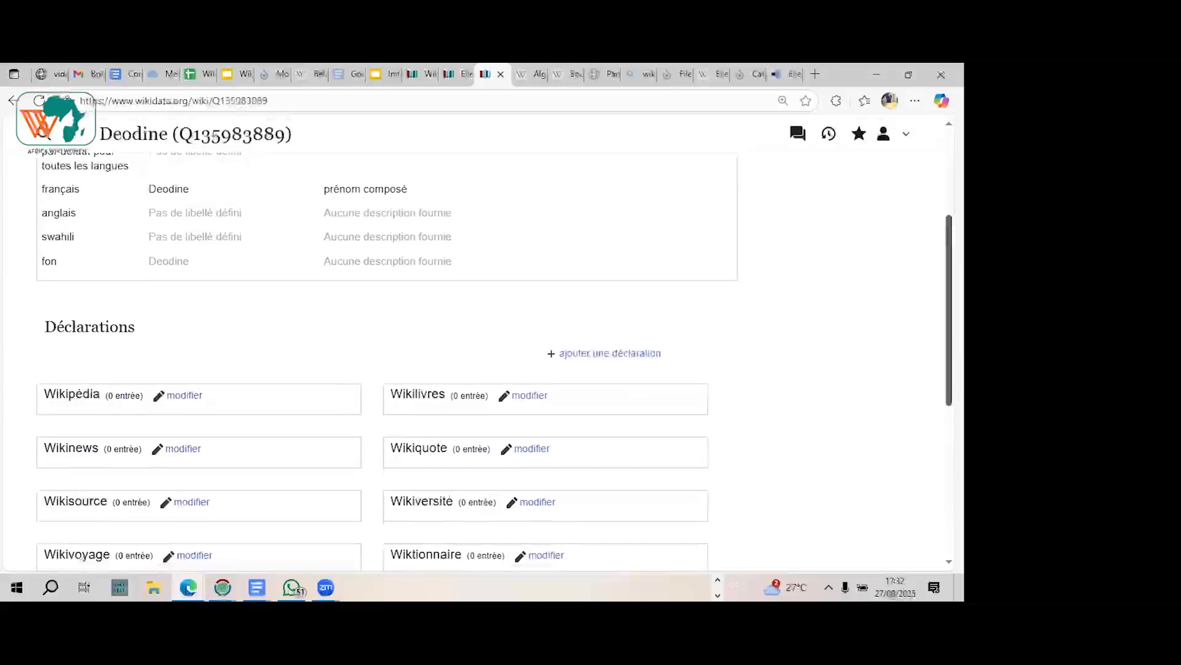
scroll(675, 339, up, 2)
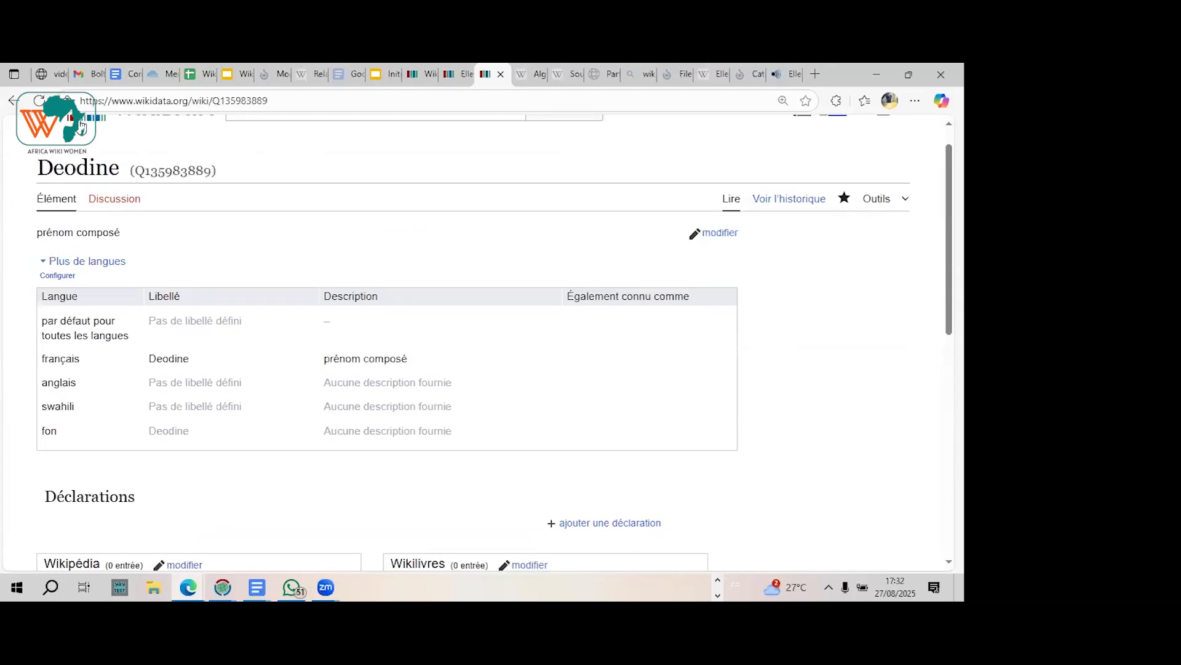
Step: Open the Wikidata main page in a separate tab and look up the "Adele" item described as "prénom féminin" for comparison
right_click(82, 125)
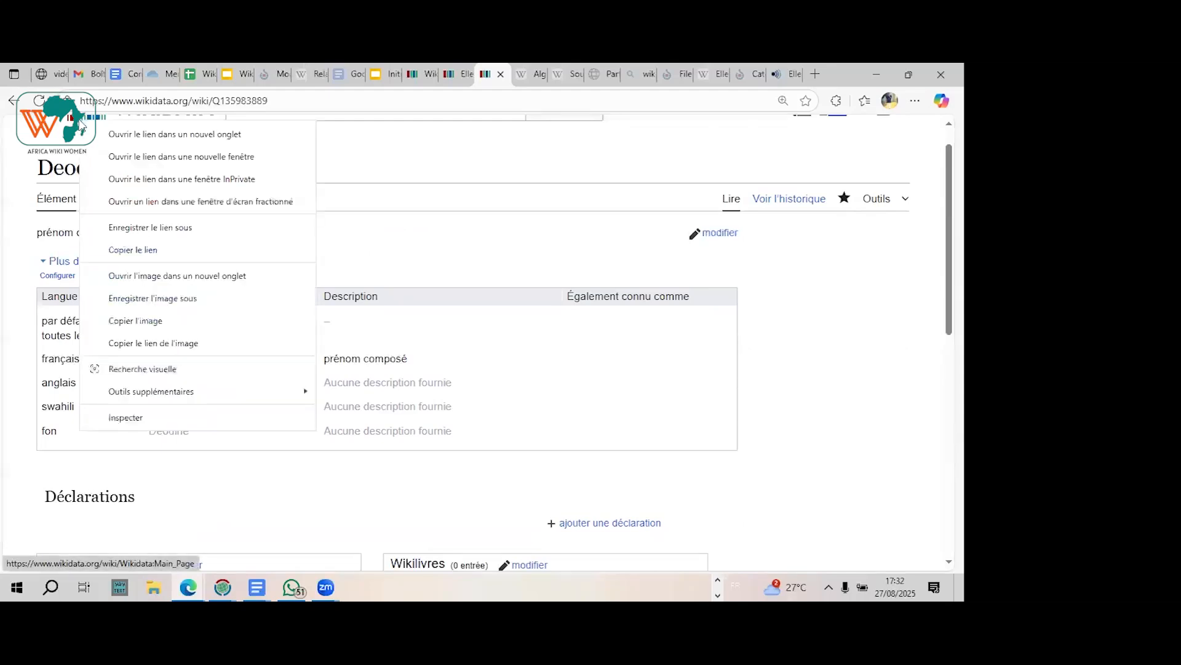
click(149, 141)
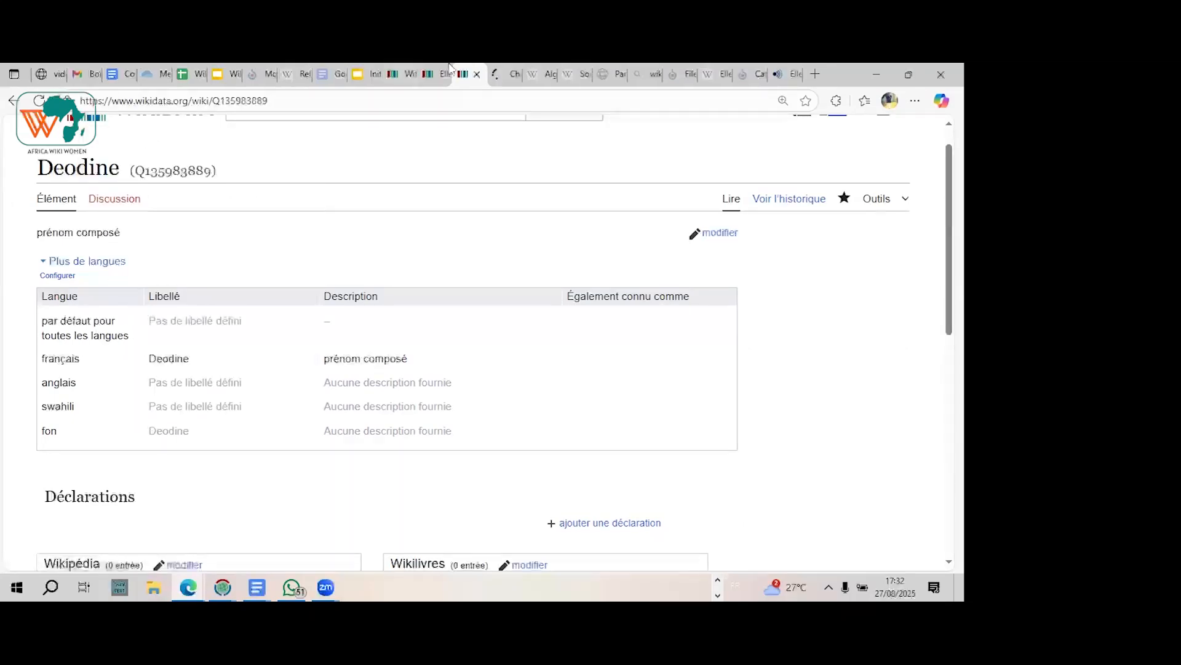
click(508, 76)
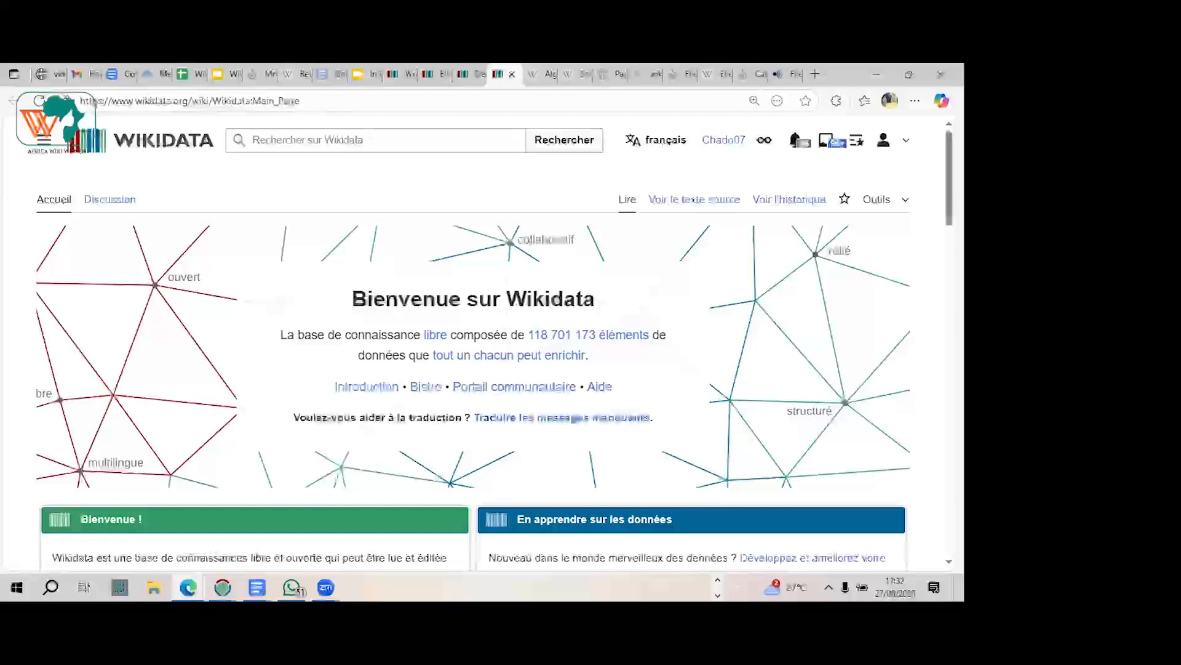
text(Adele)
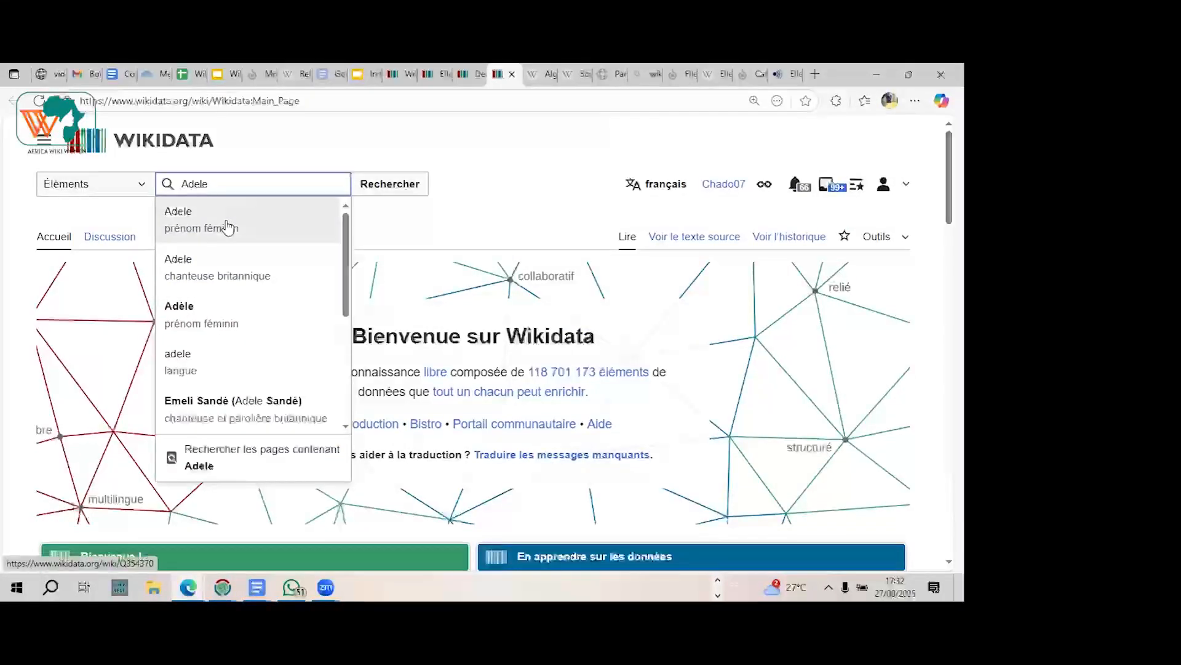
click(229, 227)
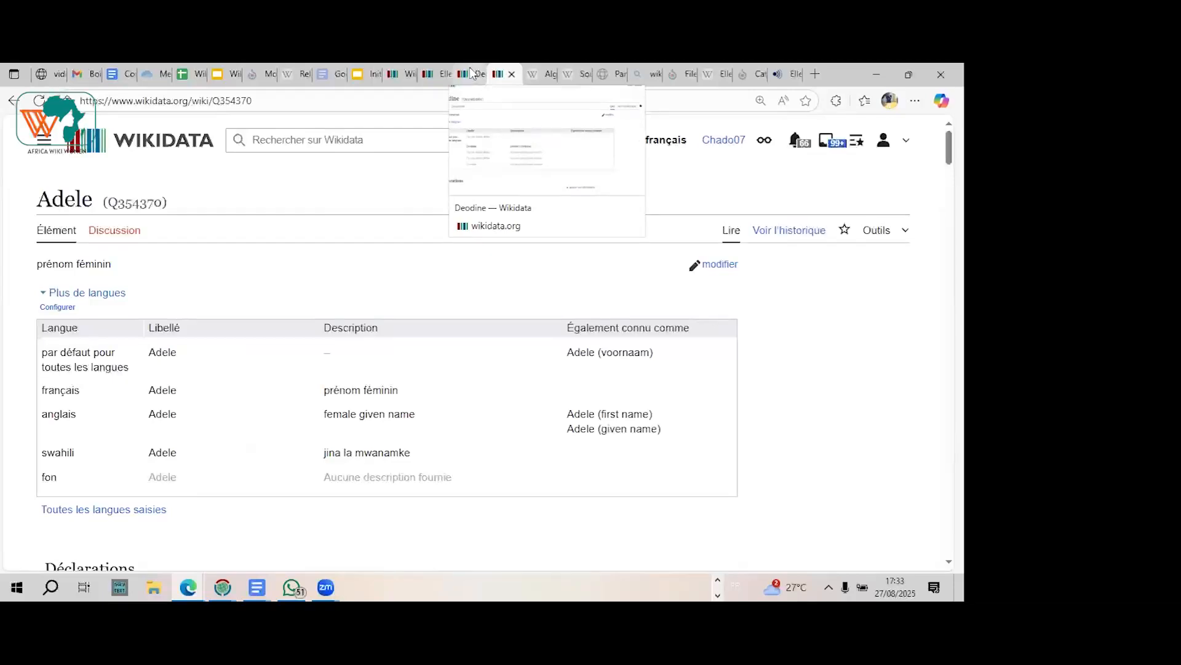
Step: Return to the newly created given-name item, change its French description to "prénom féminin" and publish the edit
click(472, 74)
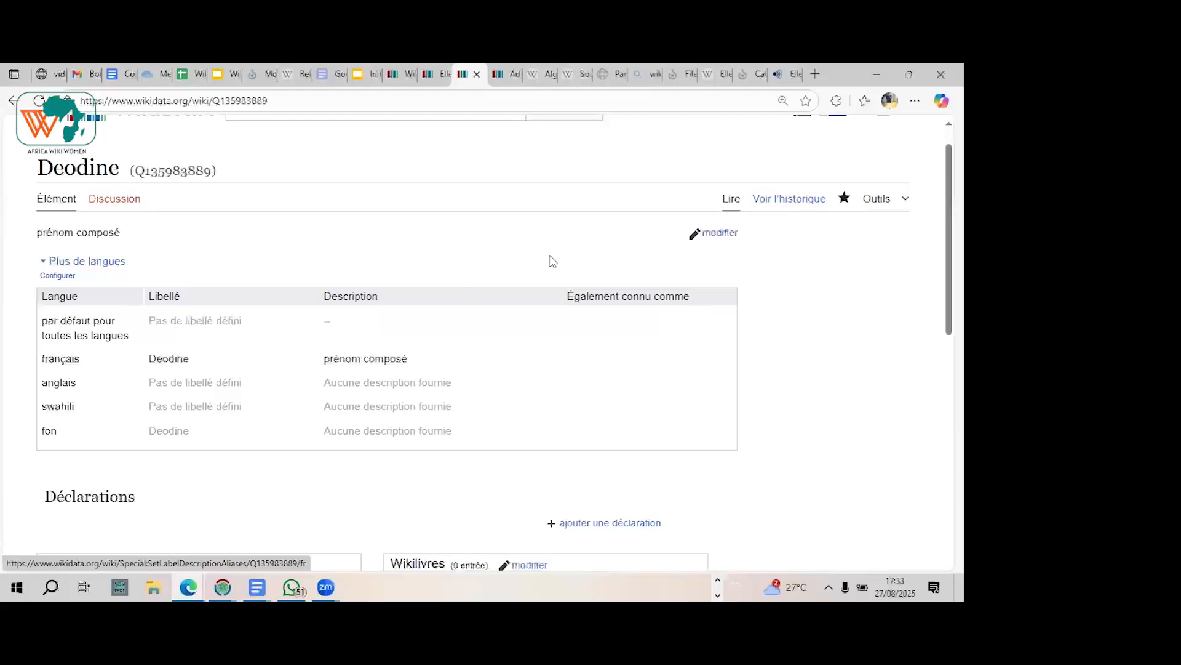
scroll(552, 262, down, 2)
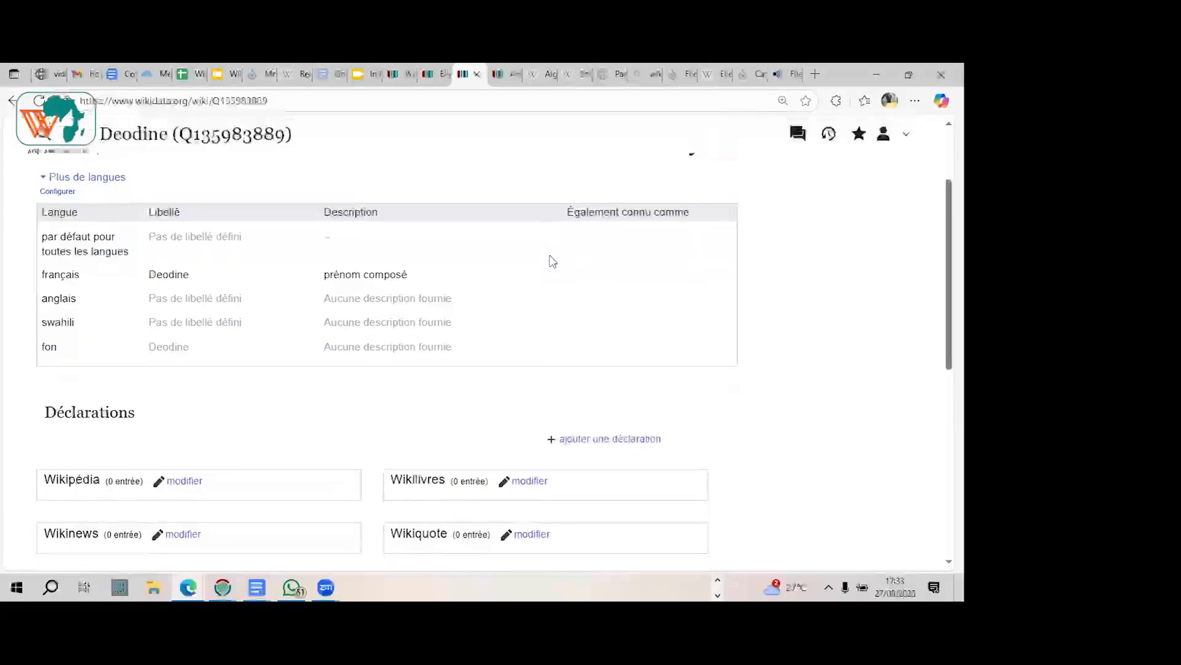
scroll(552, 260, up, 1)
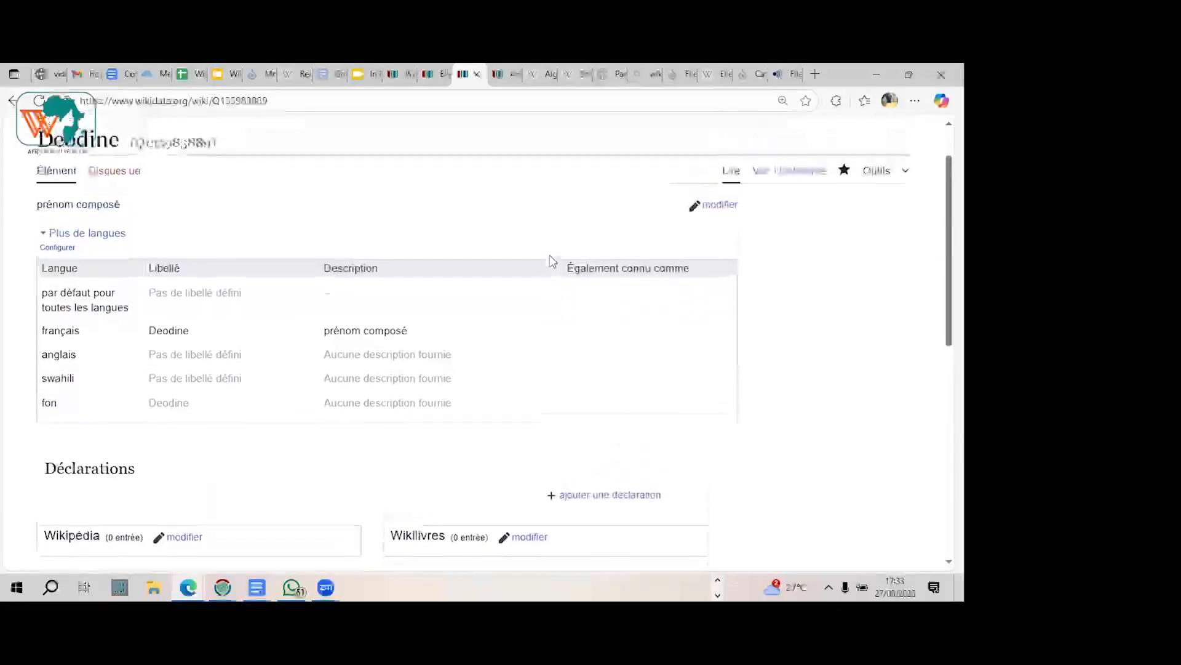
click(712, 207)
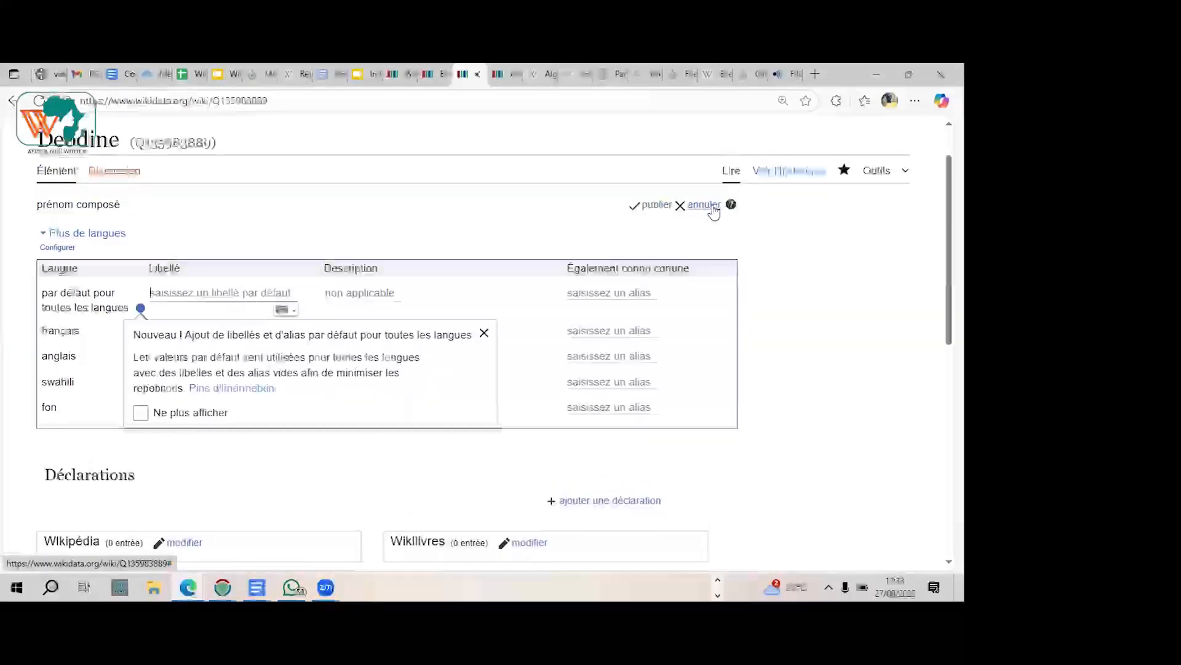
click(484, 332)
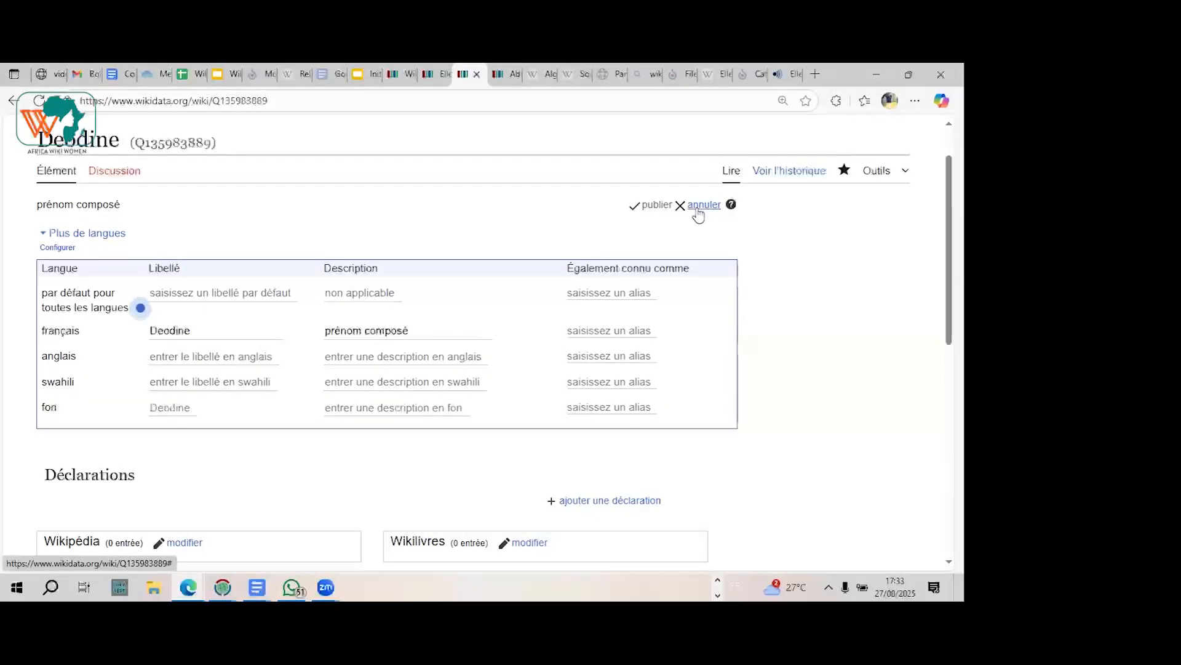
click(361, 330)
text(féminin)
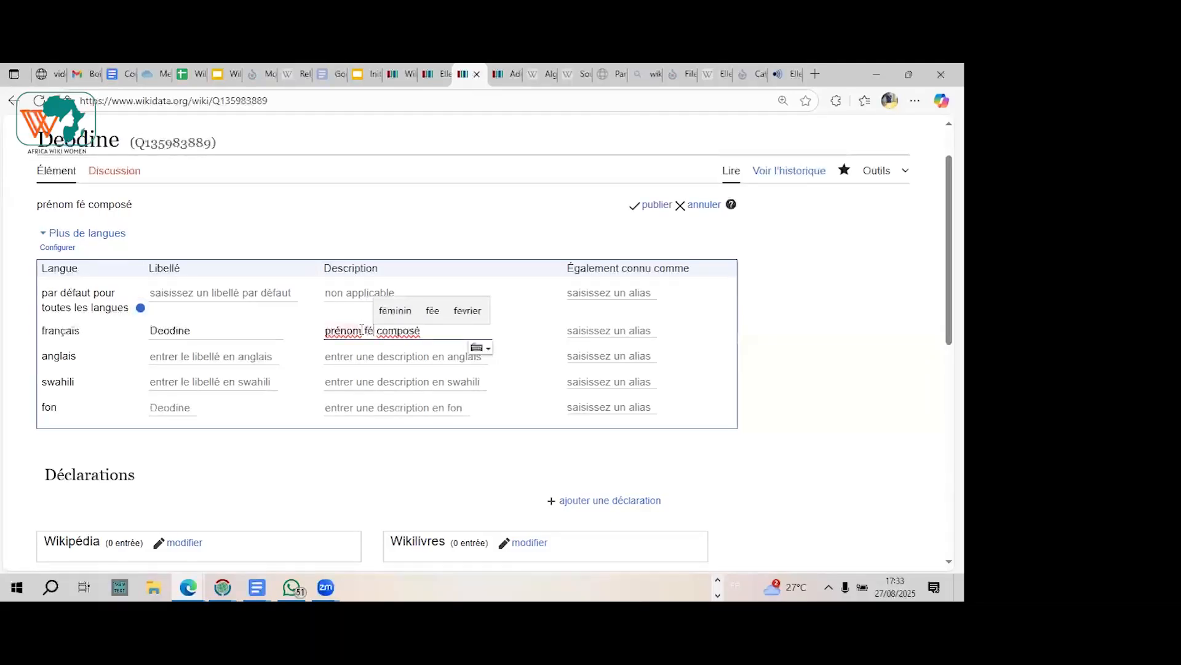
double_click(427, 332)
key(BackSpace)
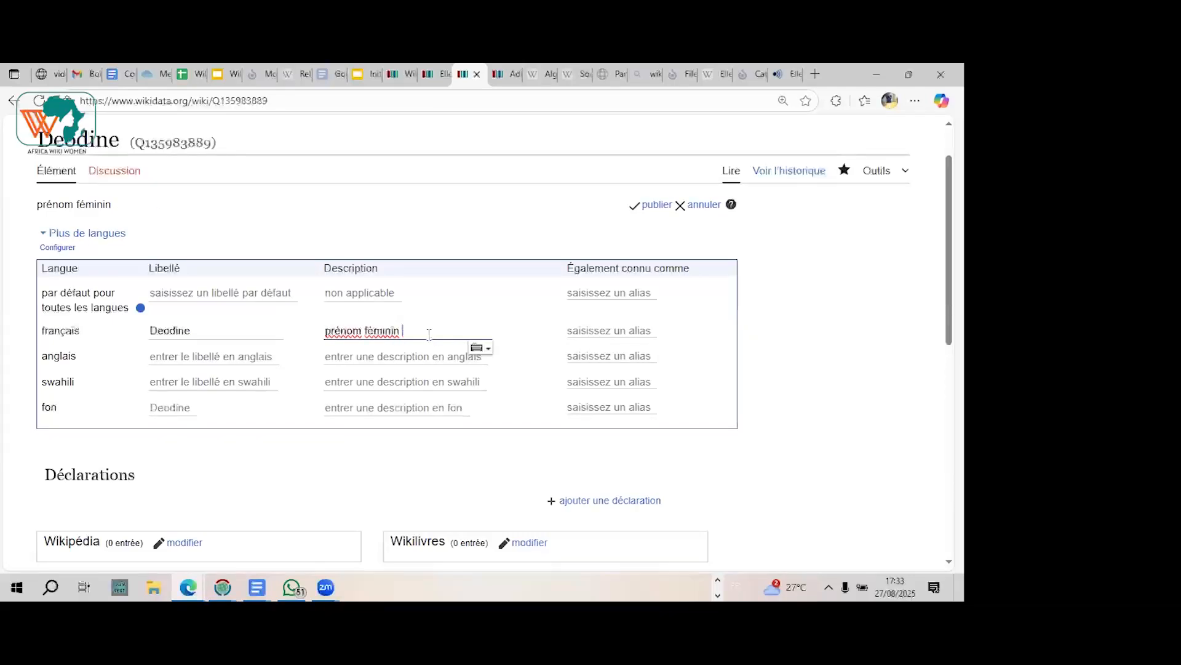
click(657, 206)
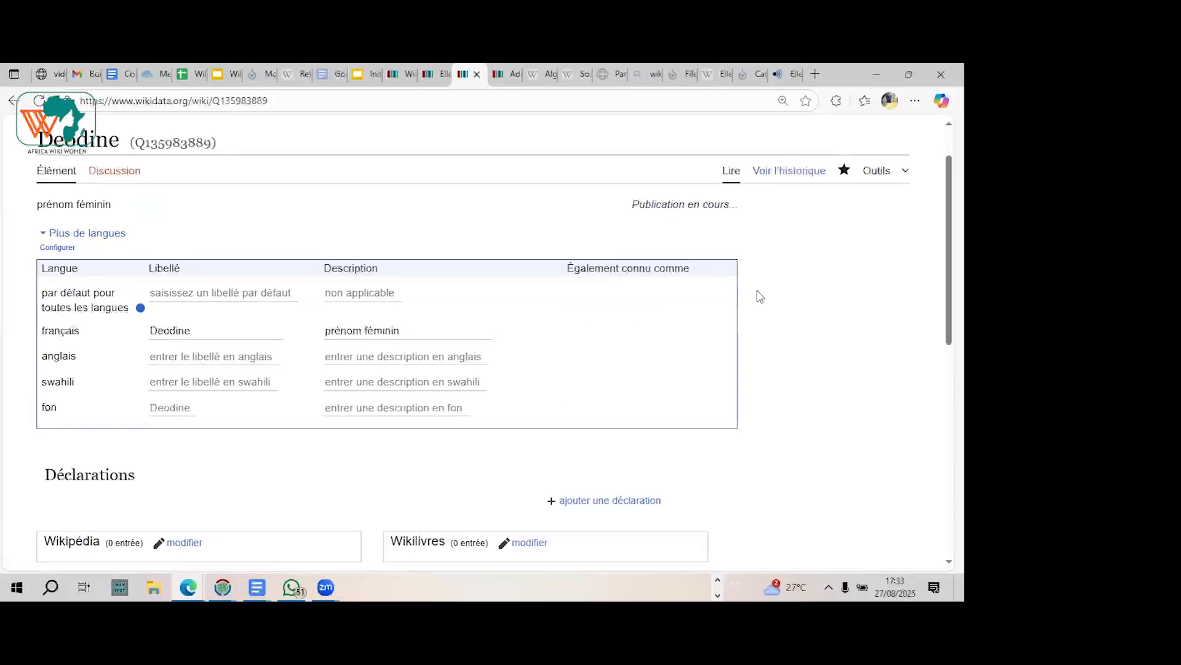
Step: Add the statement "nature de l'élément" with the value "prénom féminin" to the new given-name item and publish it
scroll(761, 296, down, 2)
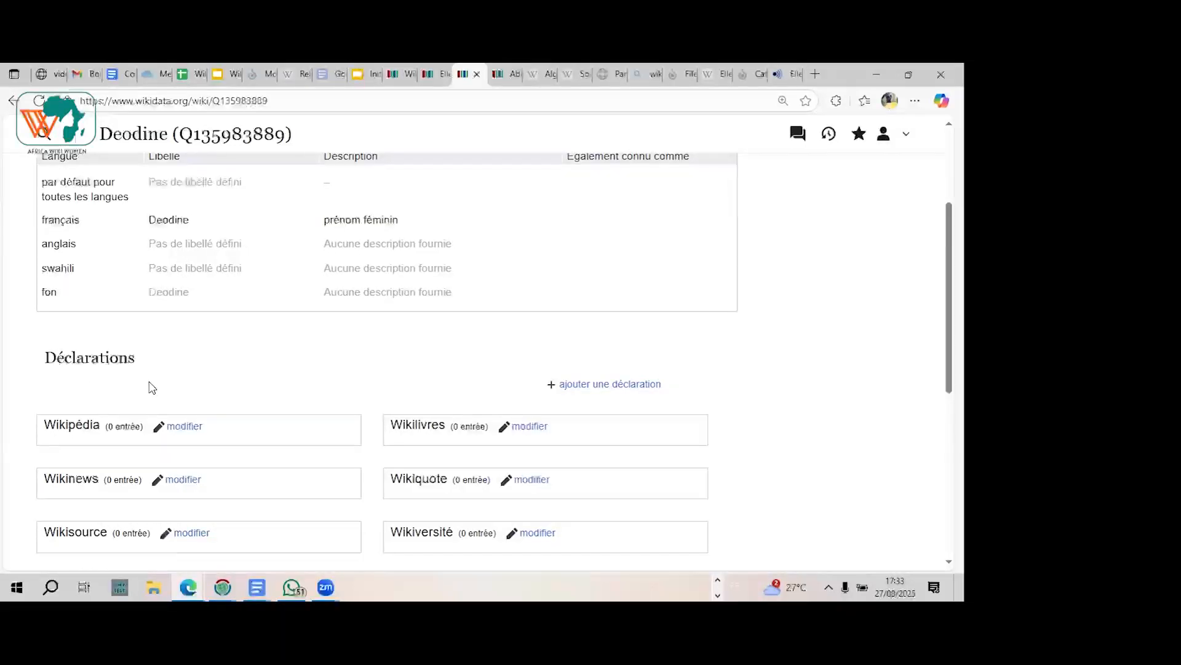
click(619, 385)
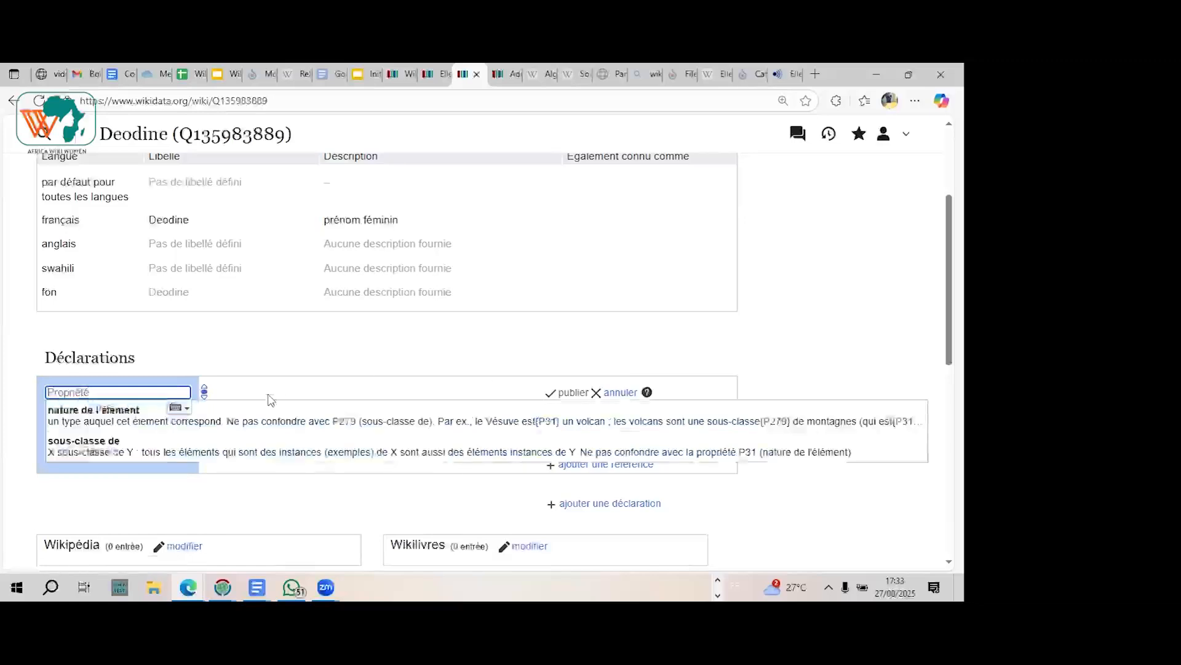
click(84, 421)
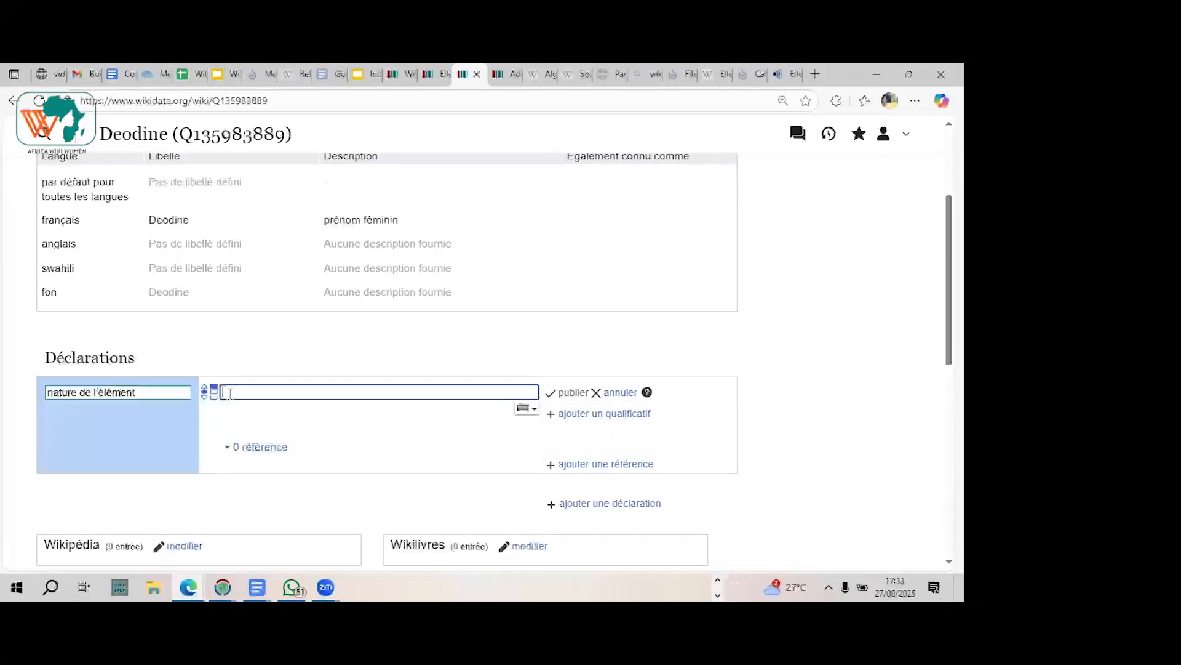
text(p)
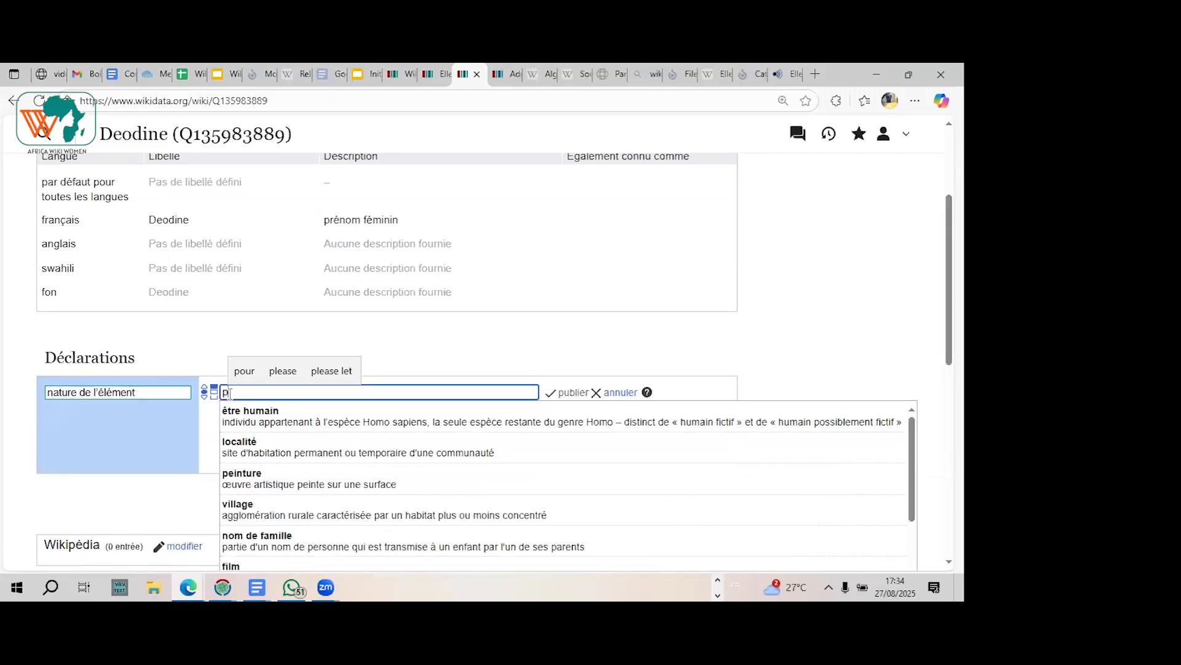
text(réno)
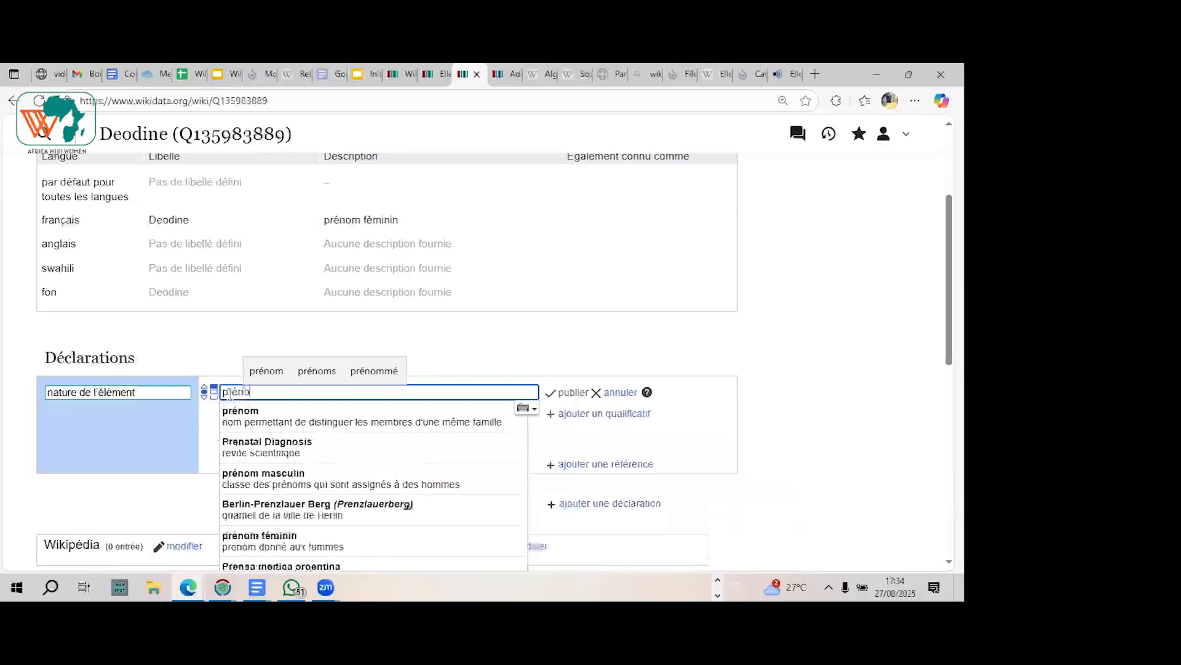
text(m)
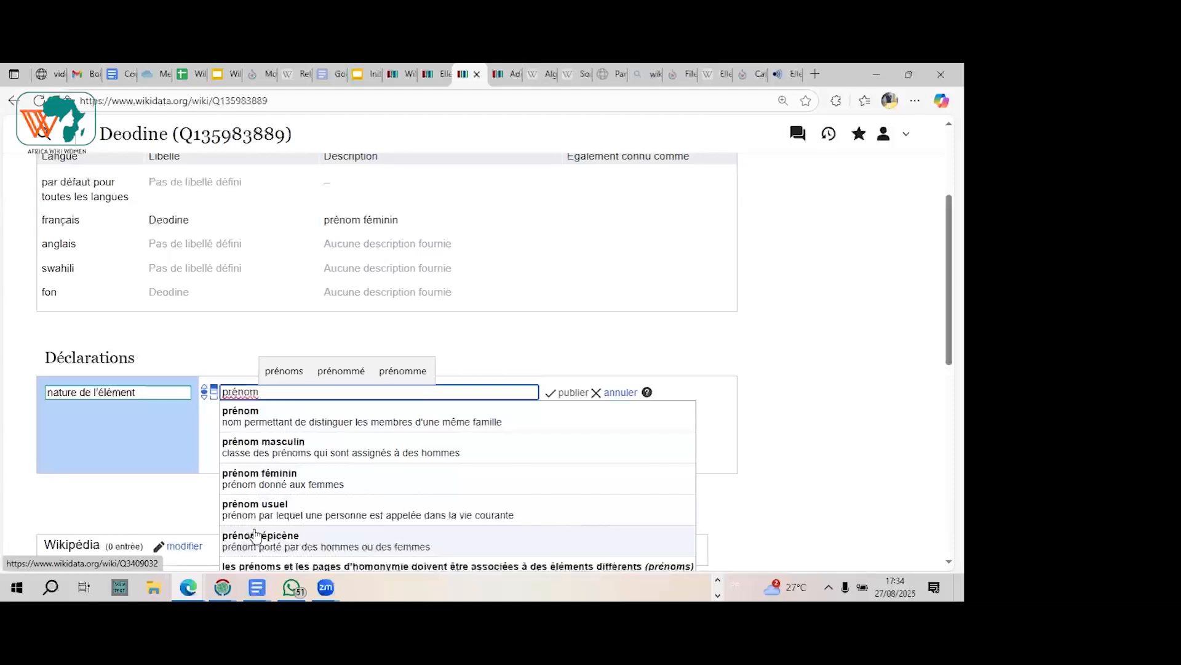
click(245, 479)
click(574, 394)
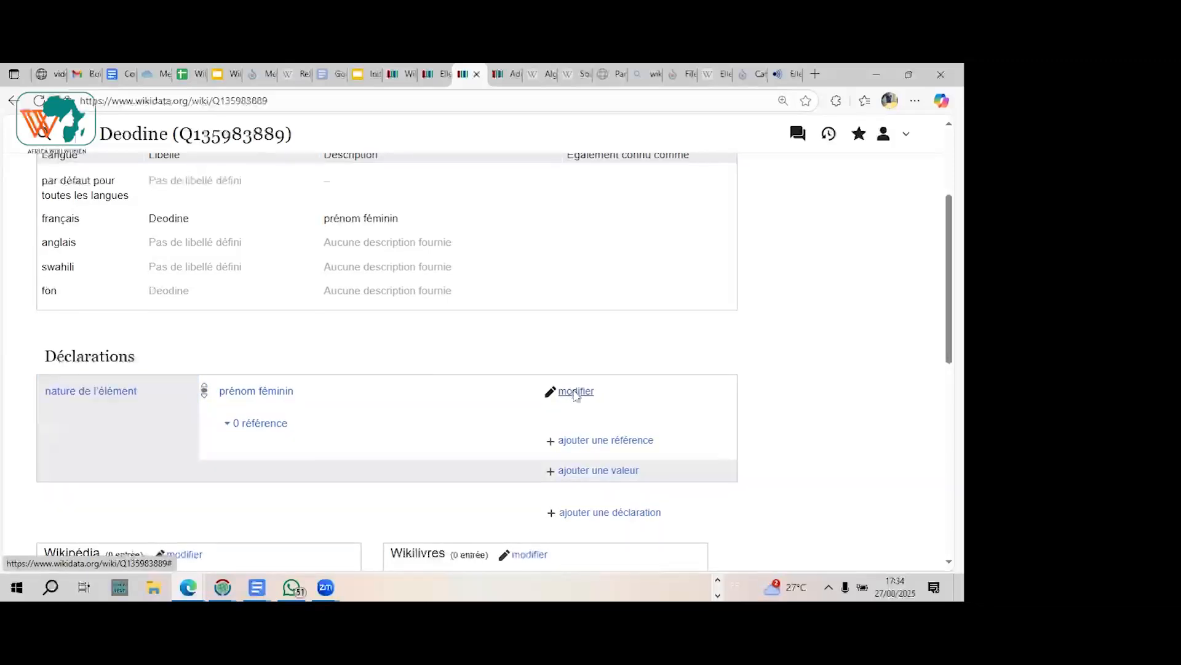
scroll(574, 395, down, 2)
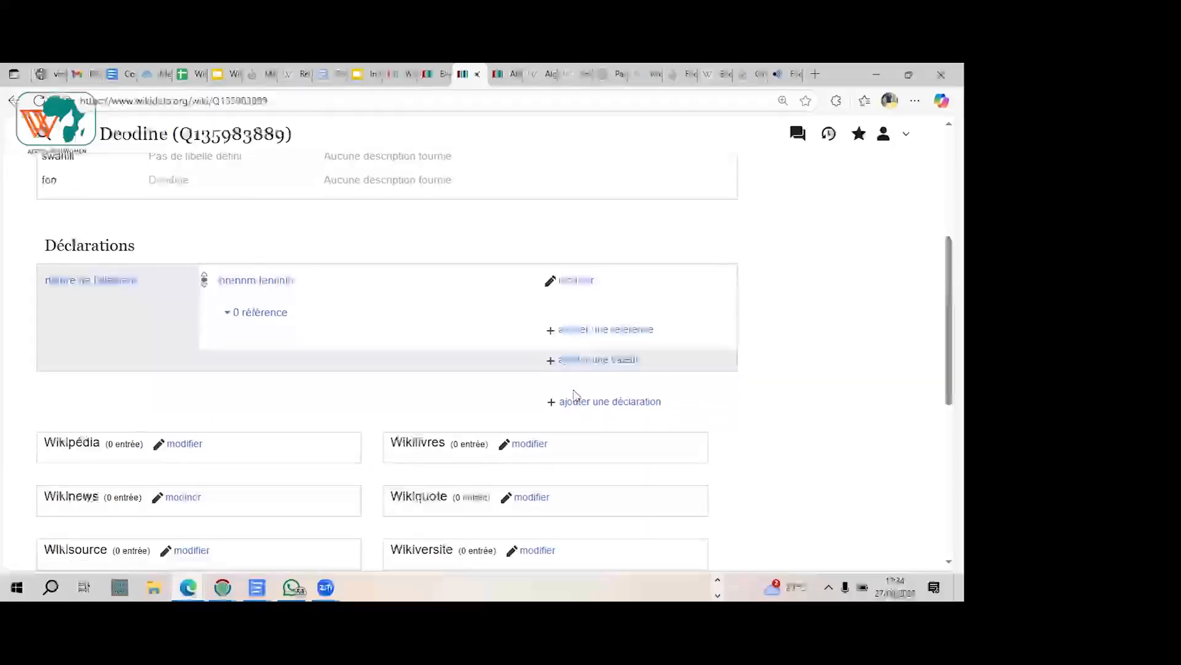
Step: Check the first statements of the Adele item for the property that follows "nature de l'élément"
click(509, 83)
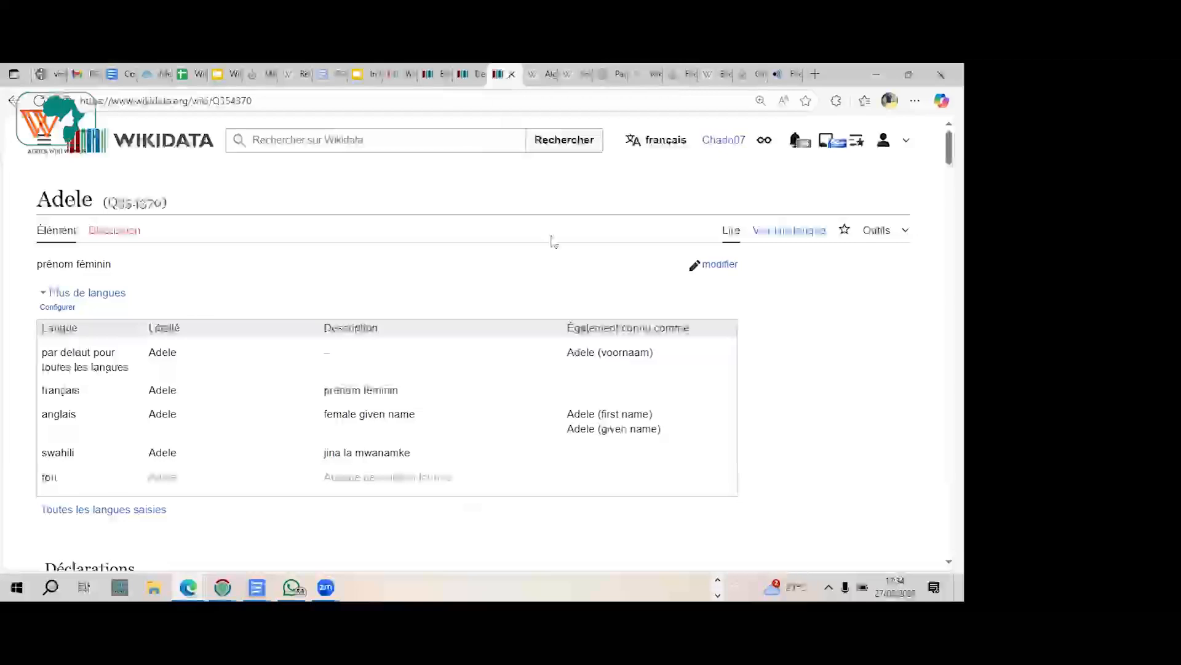
scroll(551, 240, down, 1)
scroll(552, 240, down, 5)
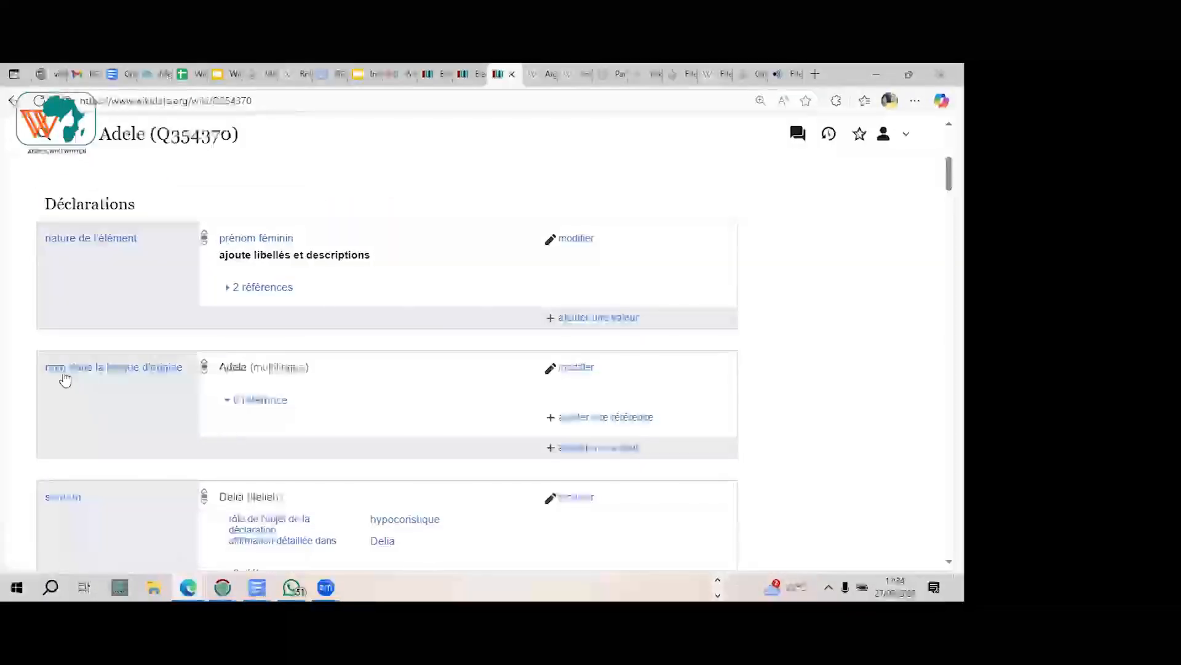
mouse_move(99, 368)
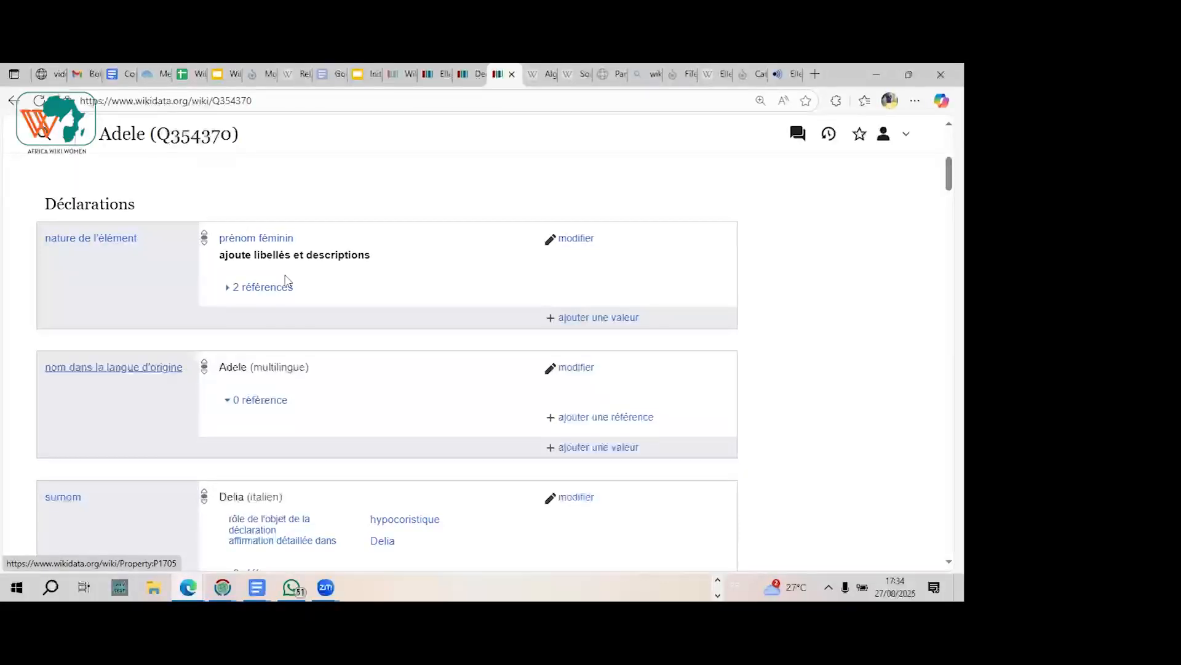
mouse_move(477, 74)
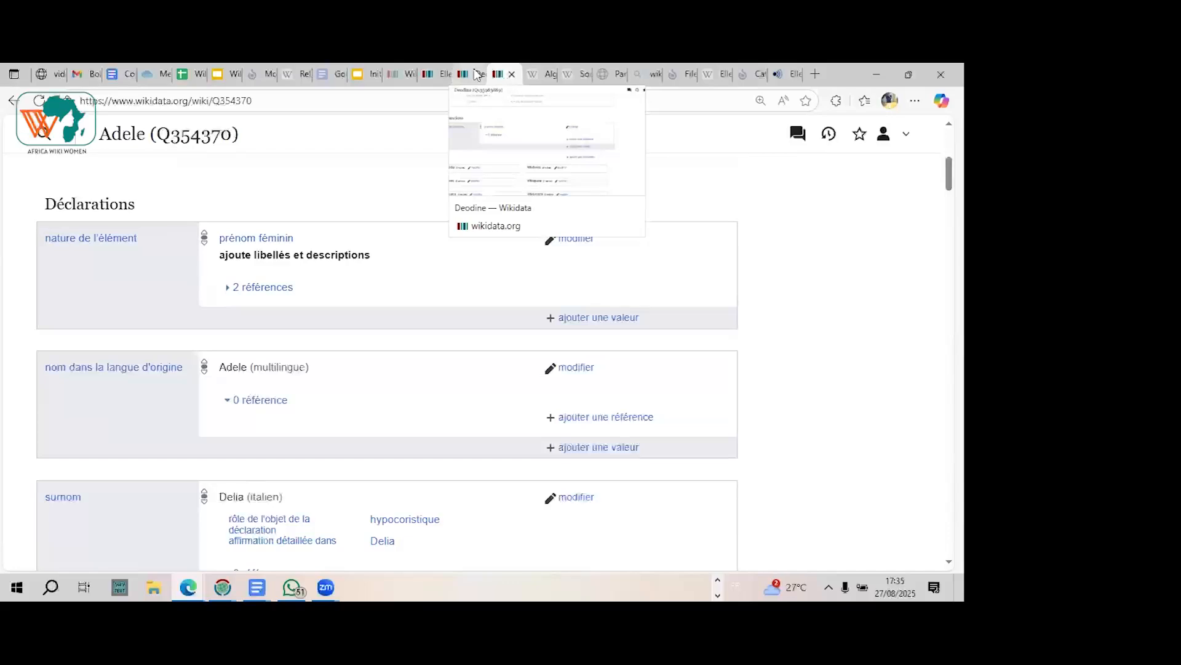
Step: Add the statement "nom dans la langue d'origine" with the value "français" and language français (fr) to the new given-name item and publish it
click(477, 74)
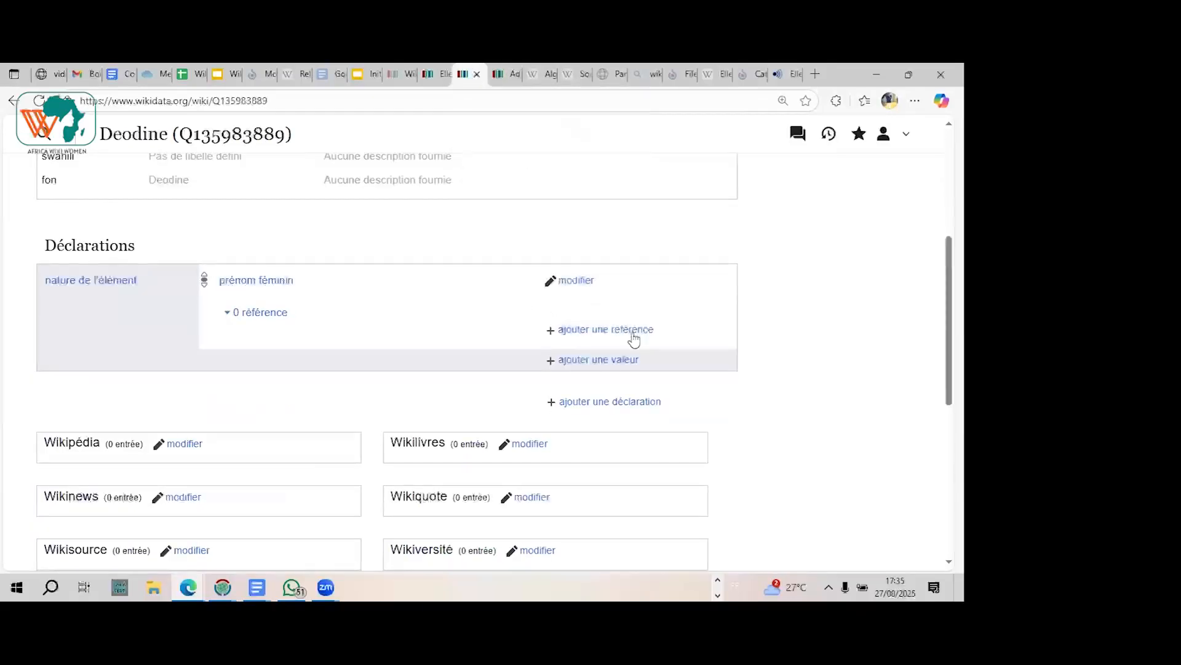
click(591, 405)
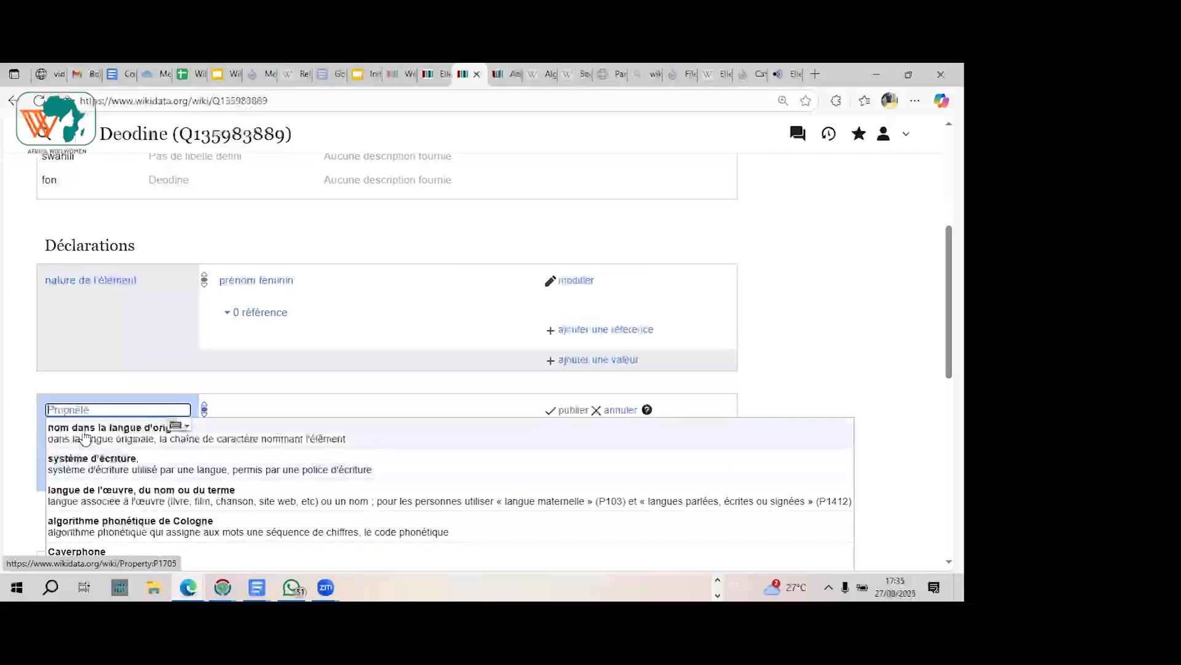
click(123, 433)
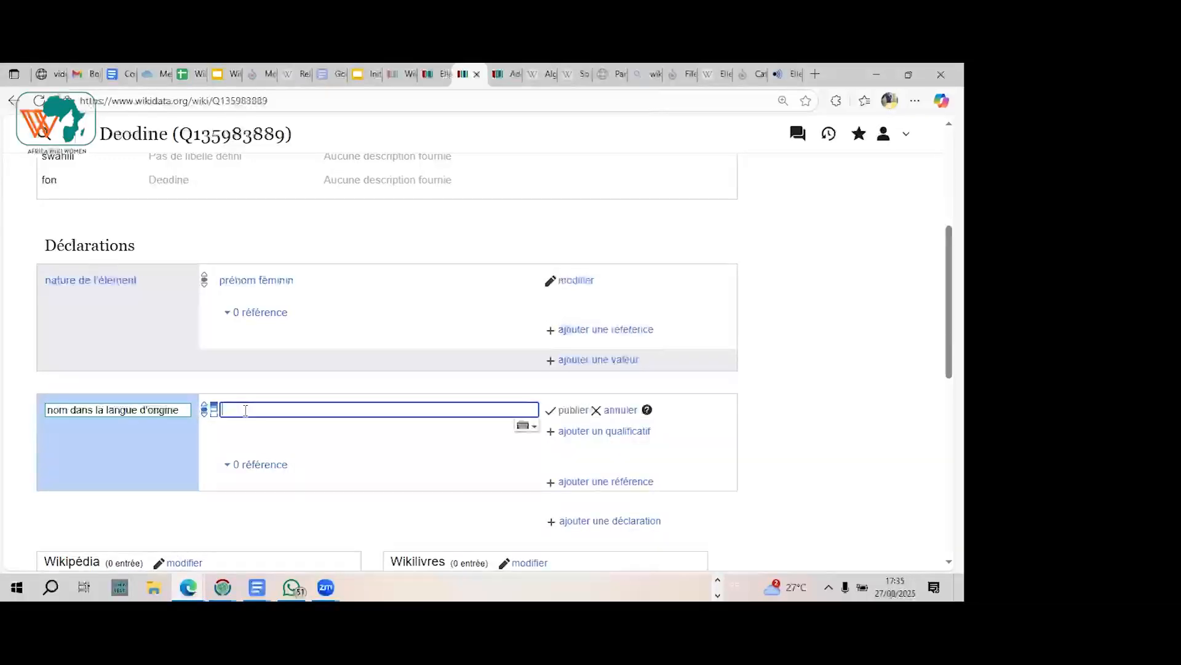
text(f)
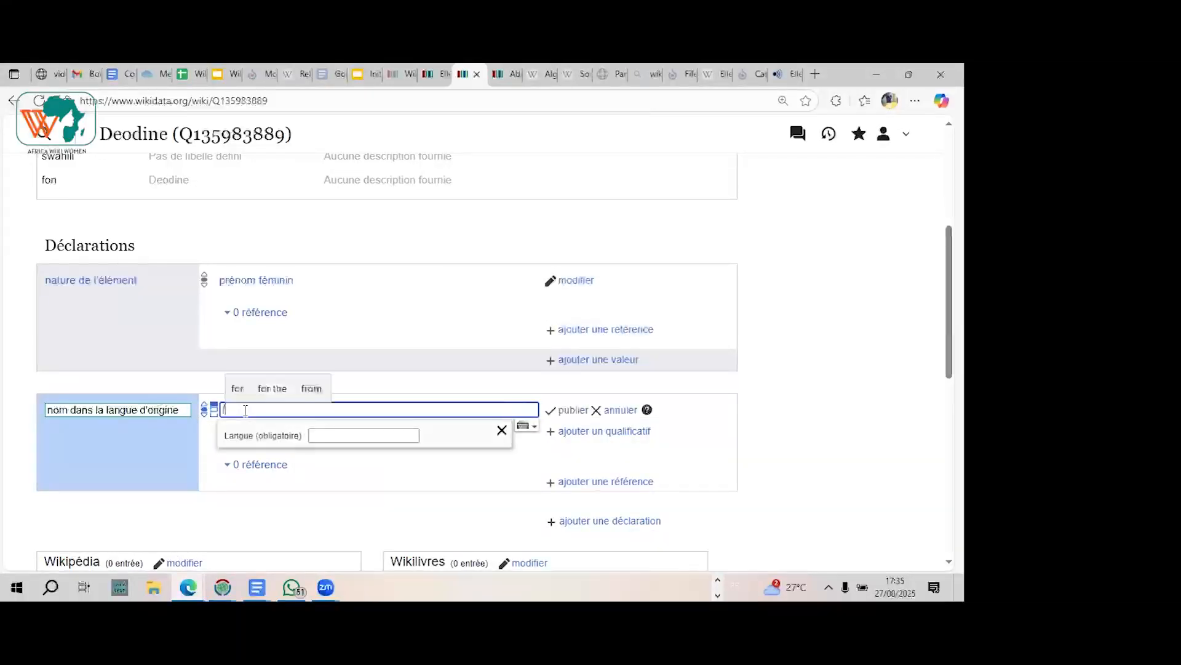
text(rancais)
click(275, 388)
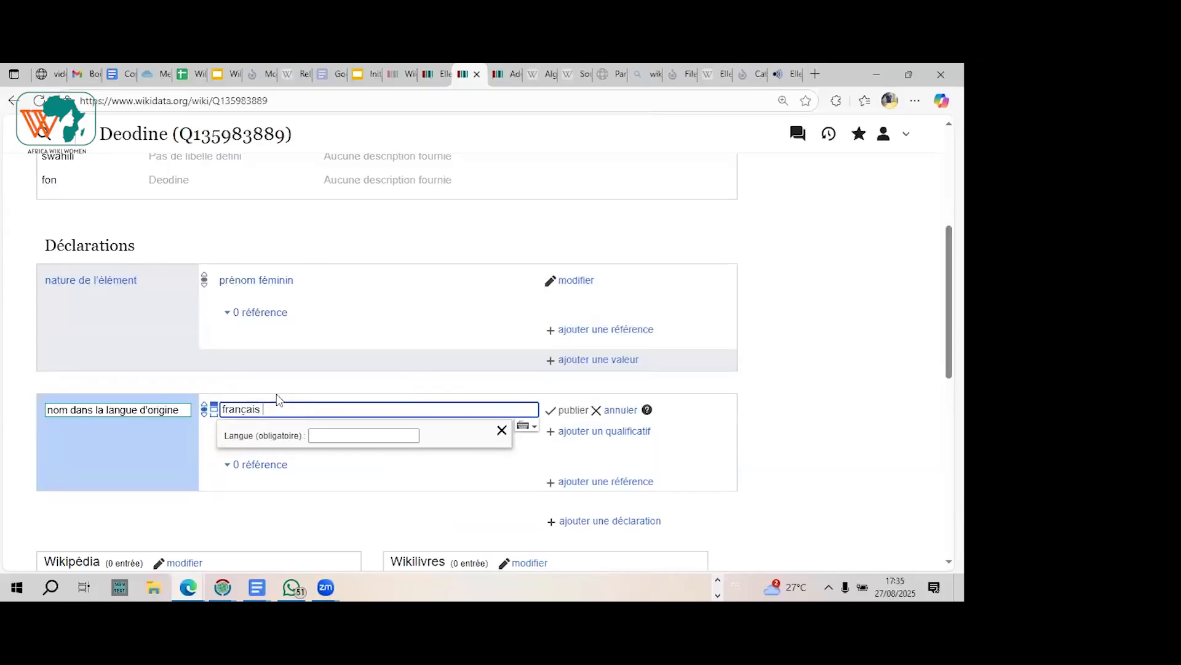
click(274, 409)
click(335, 436)
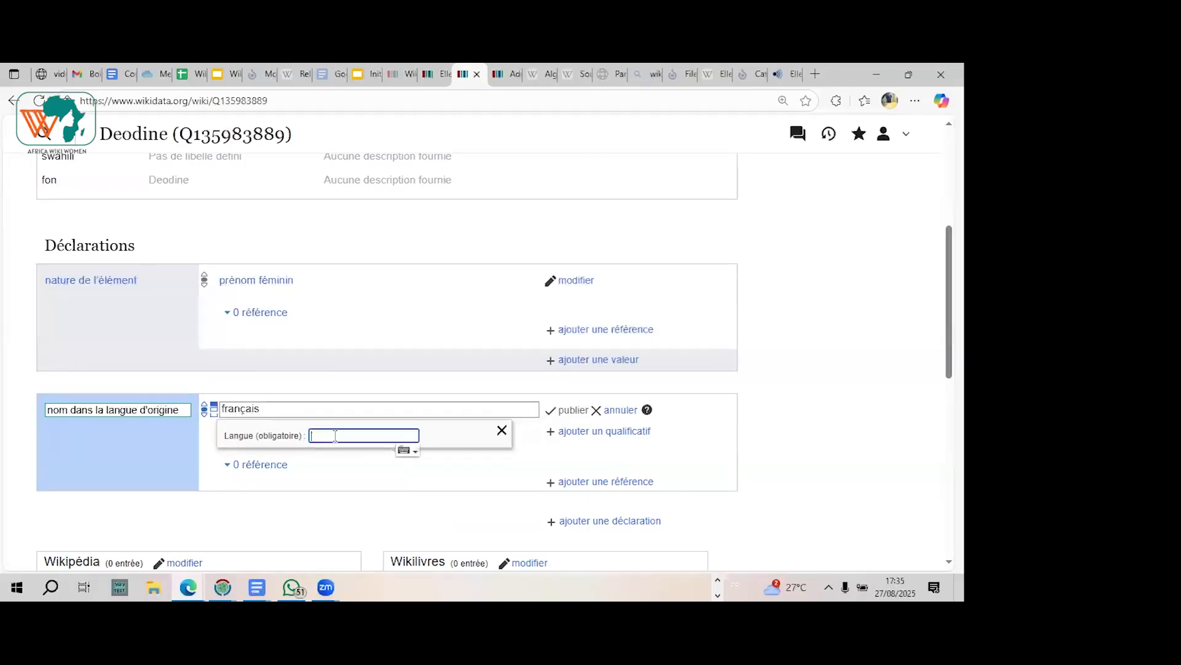
text(fr)
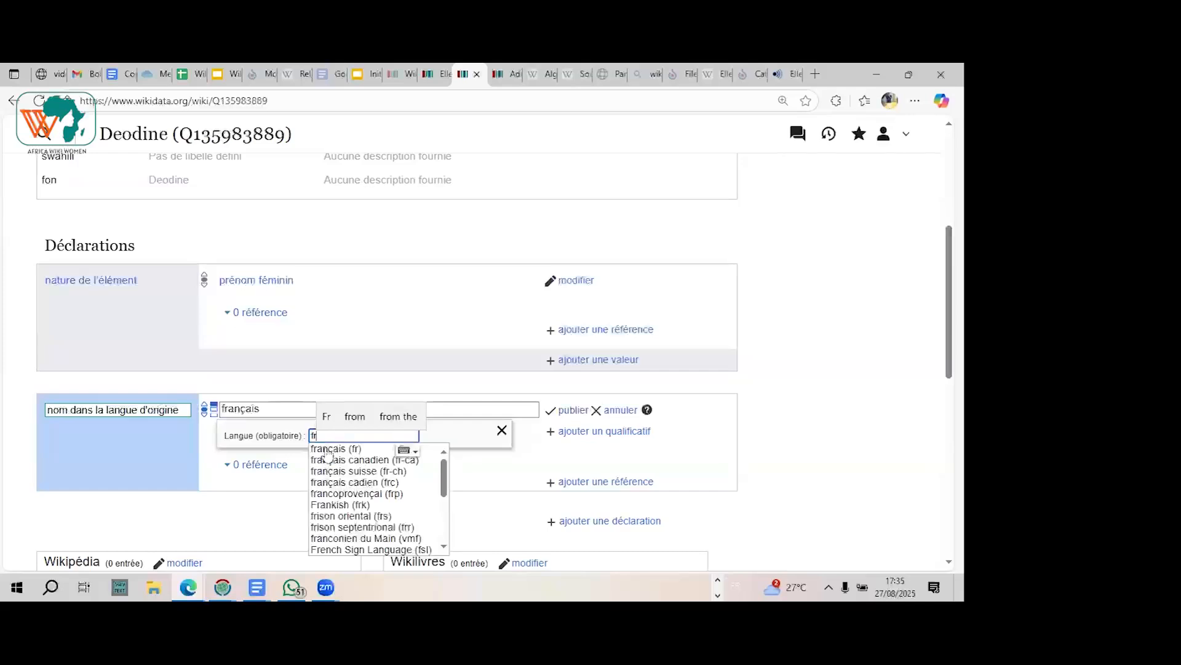
click(330, 451)
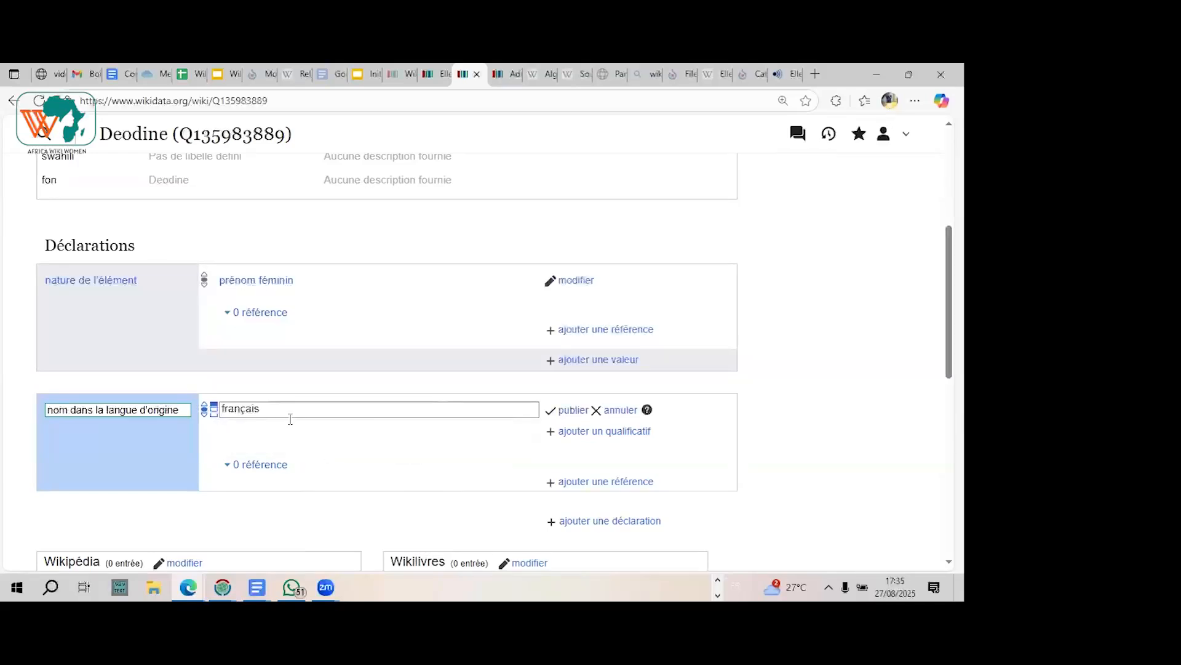
click(571, 413)
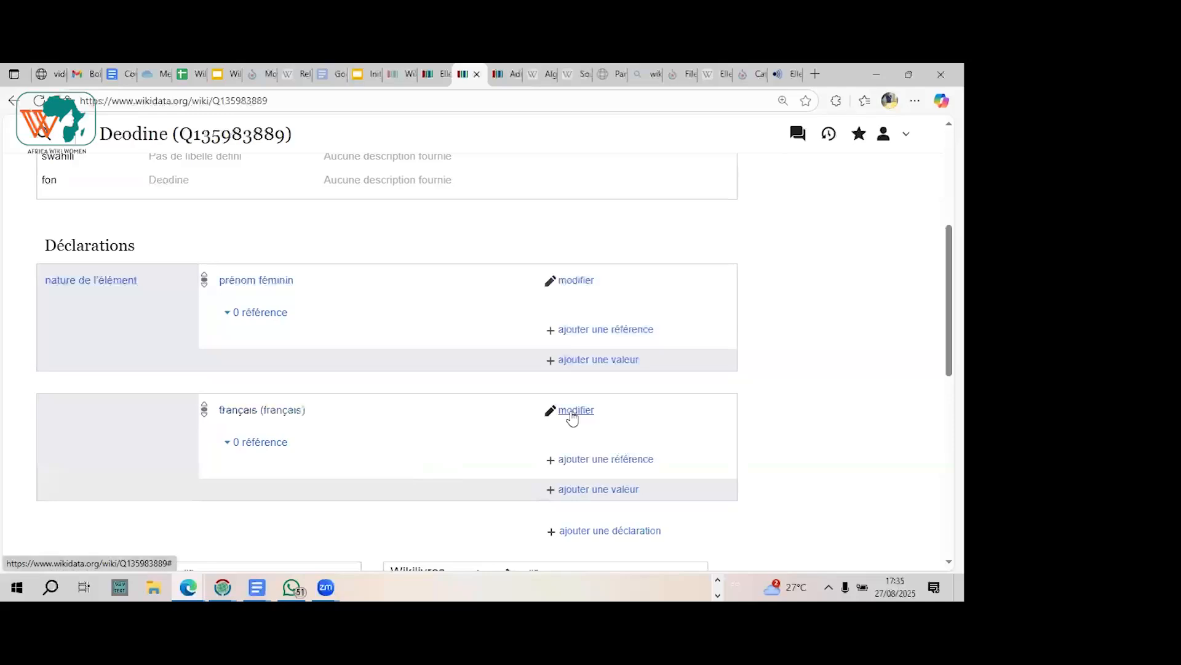
Step: Start another statement on the new given-name item and examine the Adele item's statements for a suitable property and value
scroll(572, 417, down, 2)
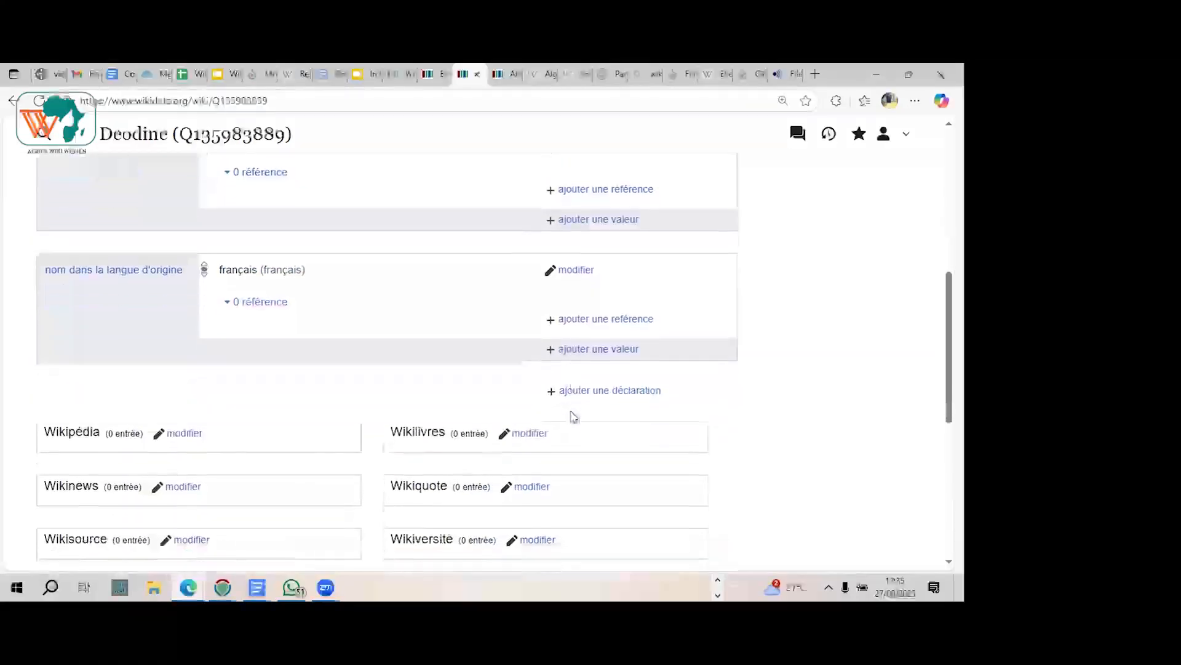
click(596, 392)
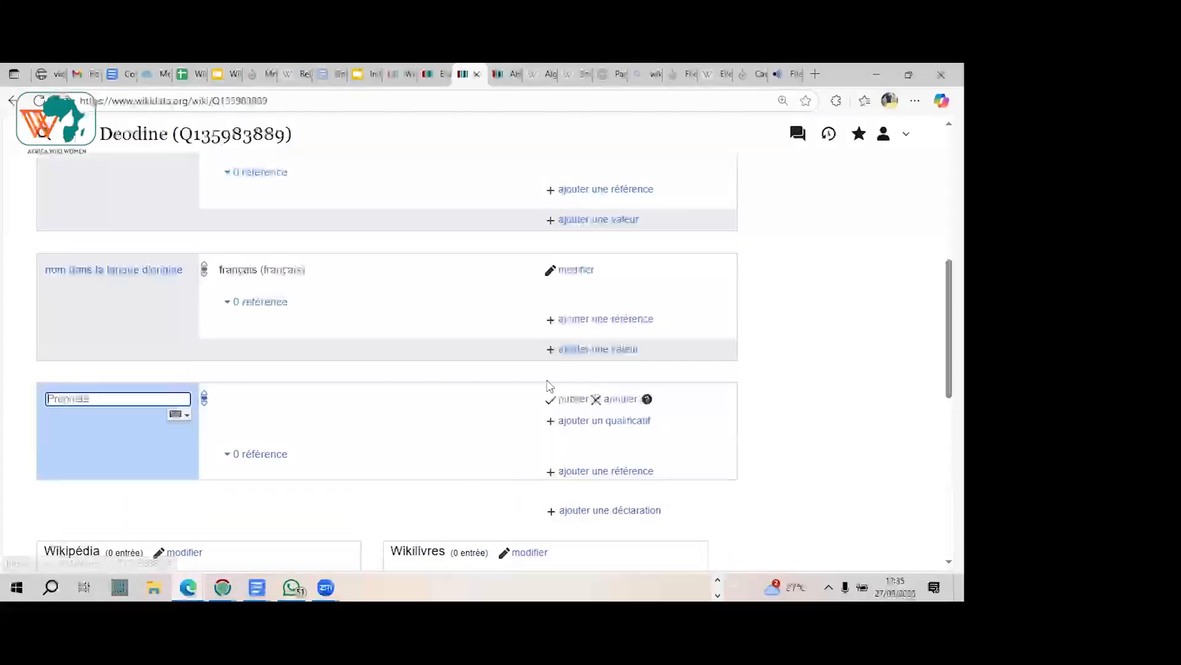
click(505, 74)
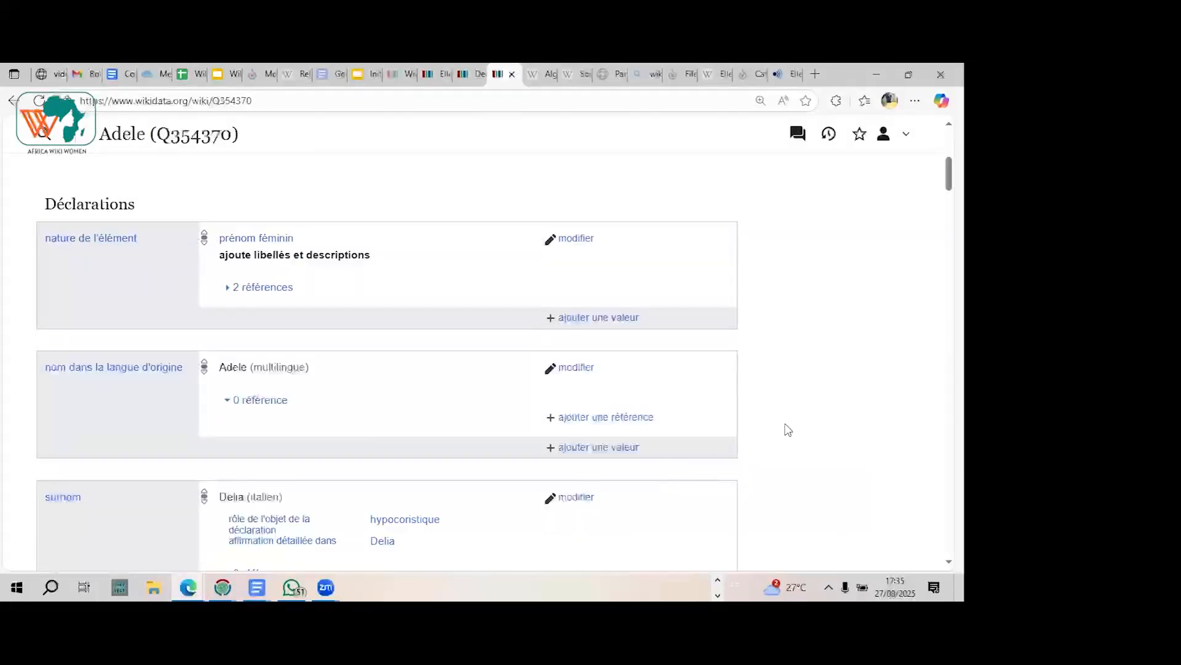
scroll(790, 430, down, 3)
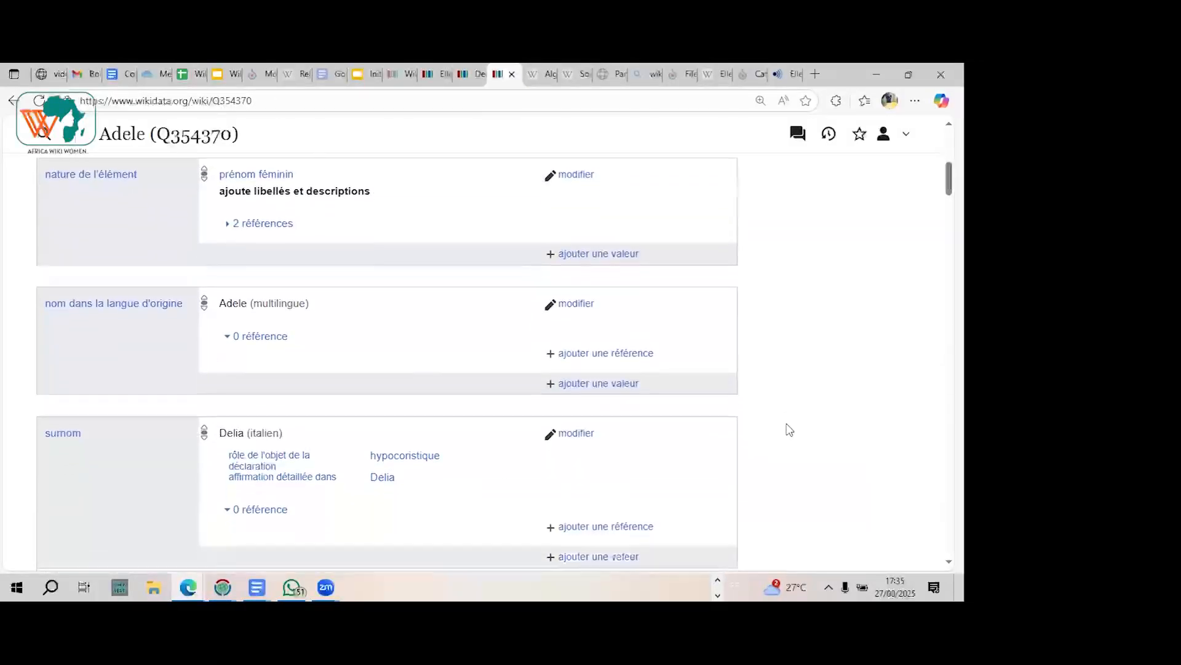
scroll(789, 430, down, 1)
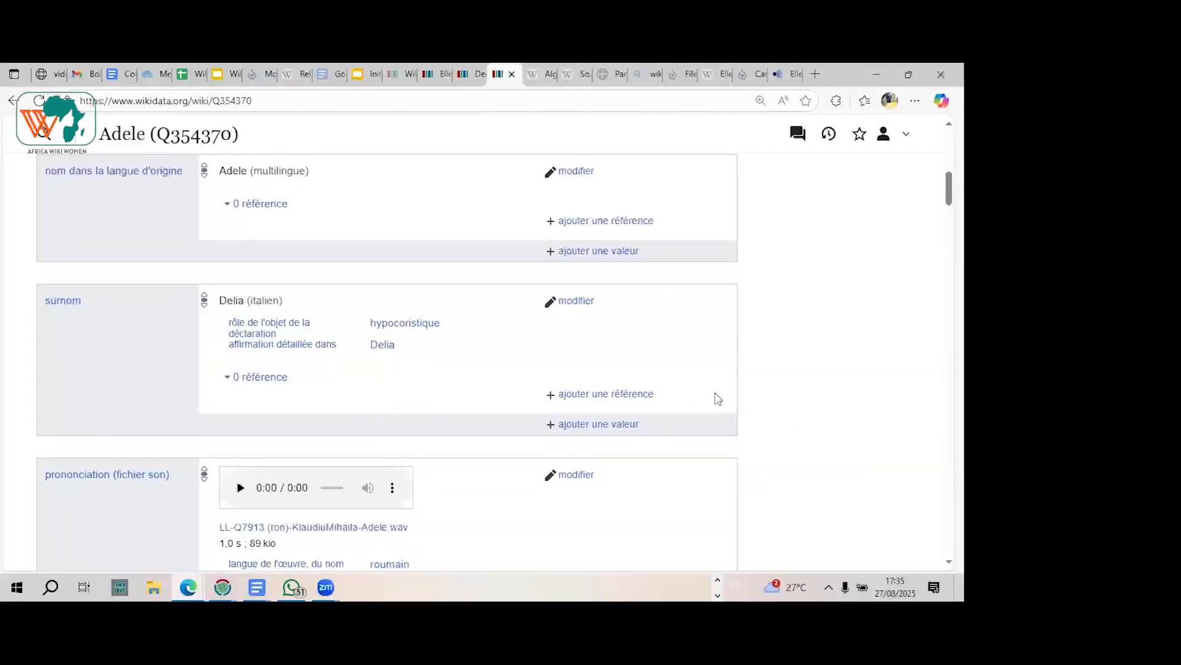
scroll(718, 399, down, 3)
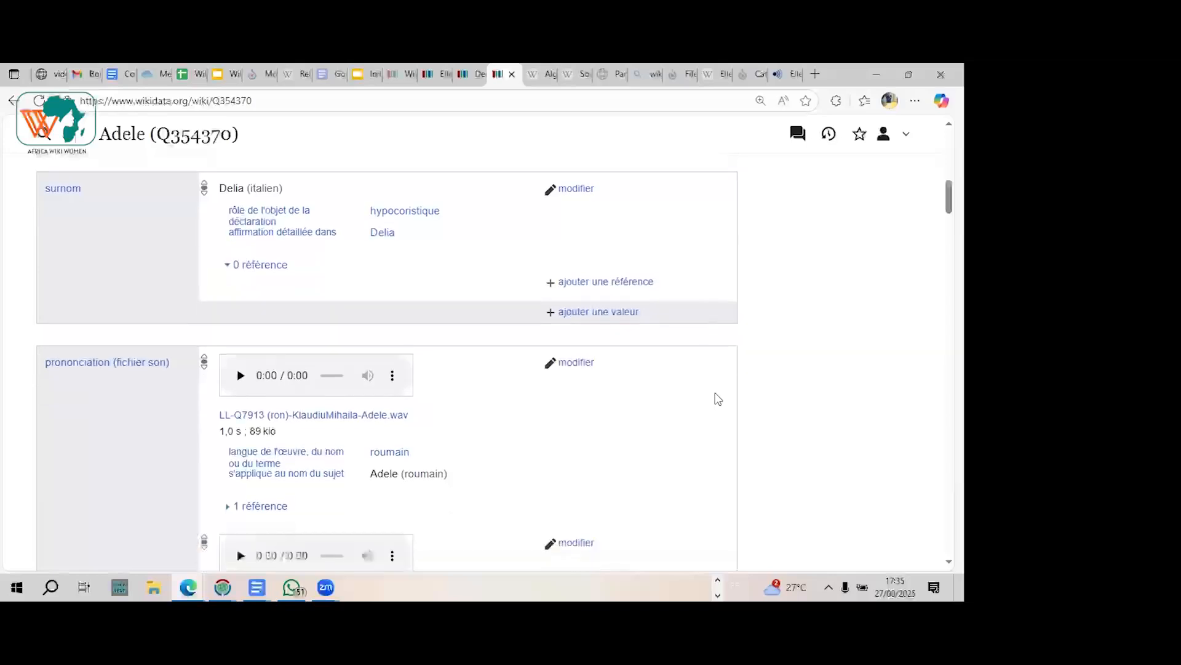
scroll(717, 398, down, 2)
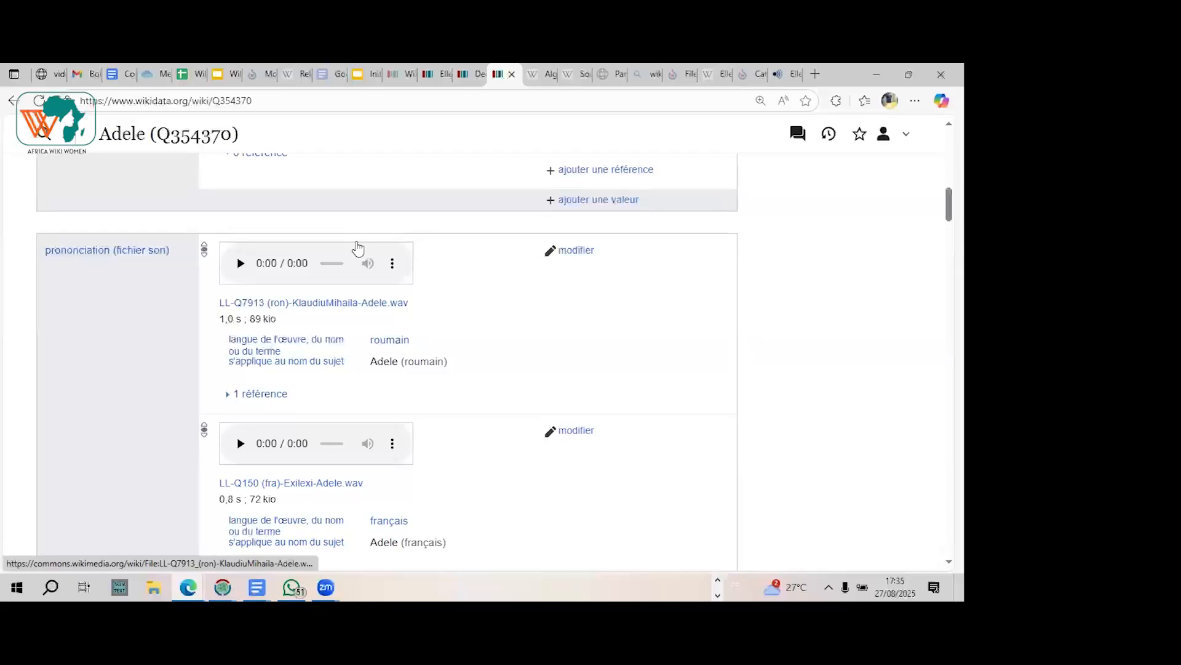
scroll(358, 248, down, 3)
scroll(358, 248, down, 5)
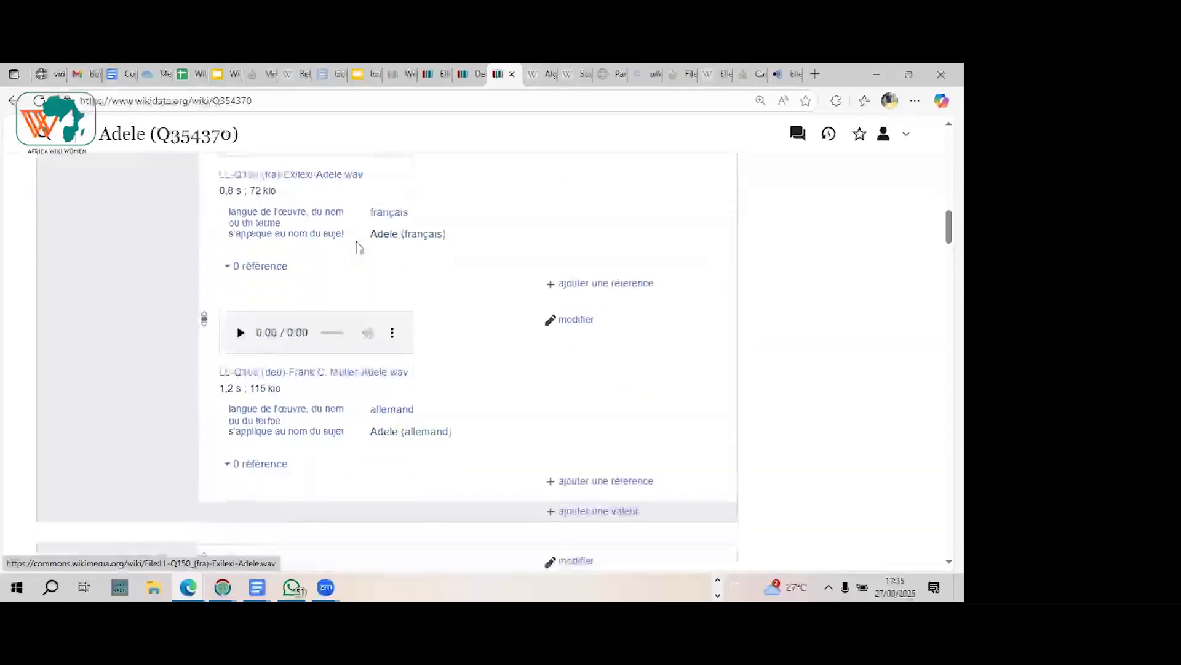
scroll(359, 247, down, 2)
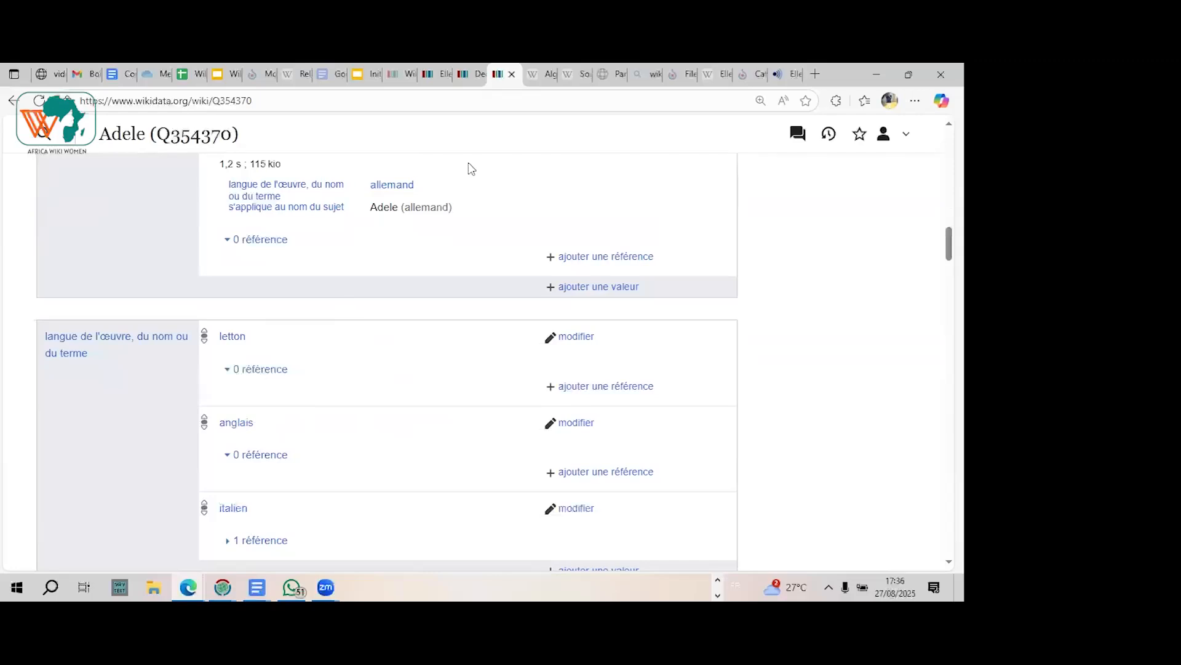
click(467, 75)
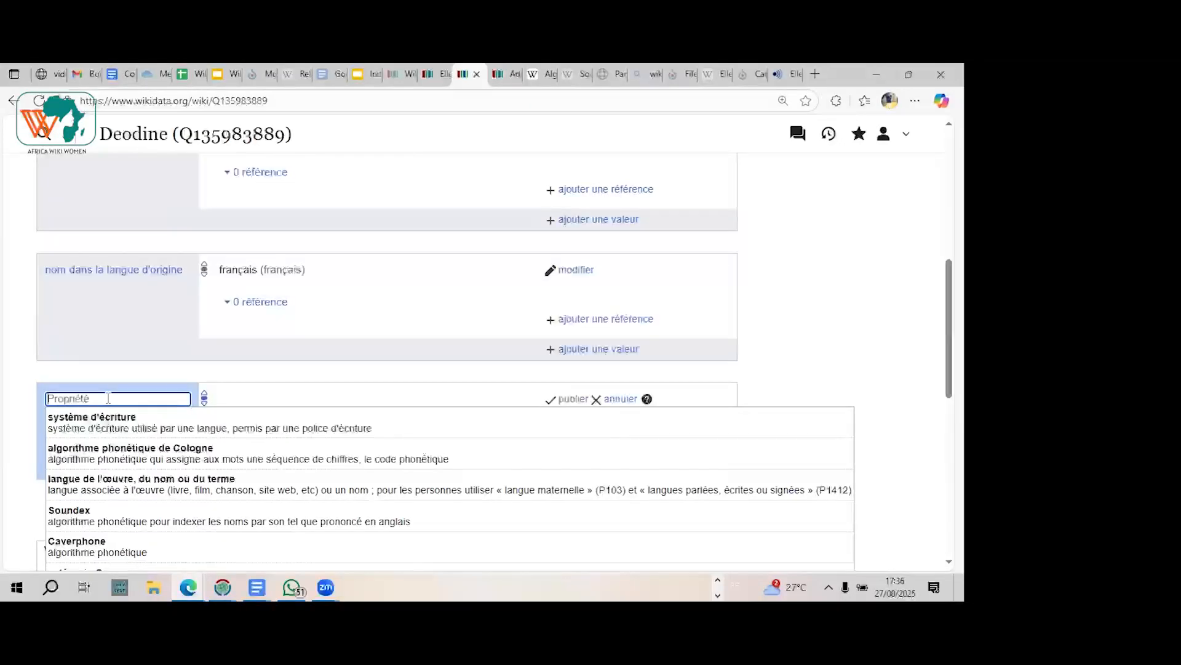
click(508, 74)
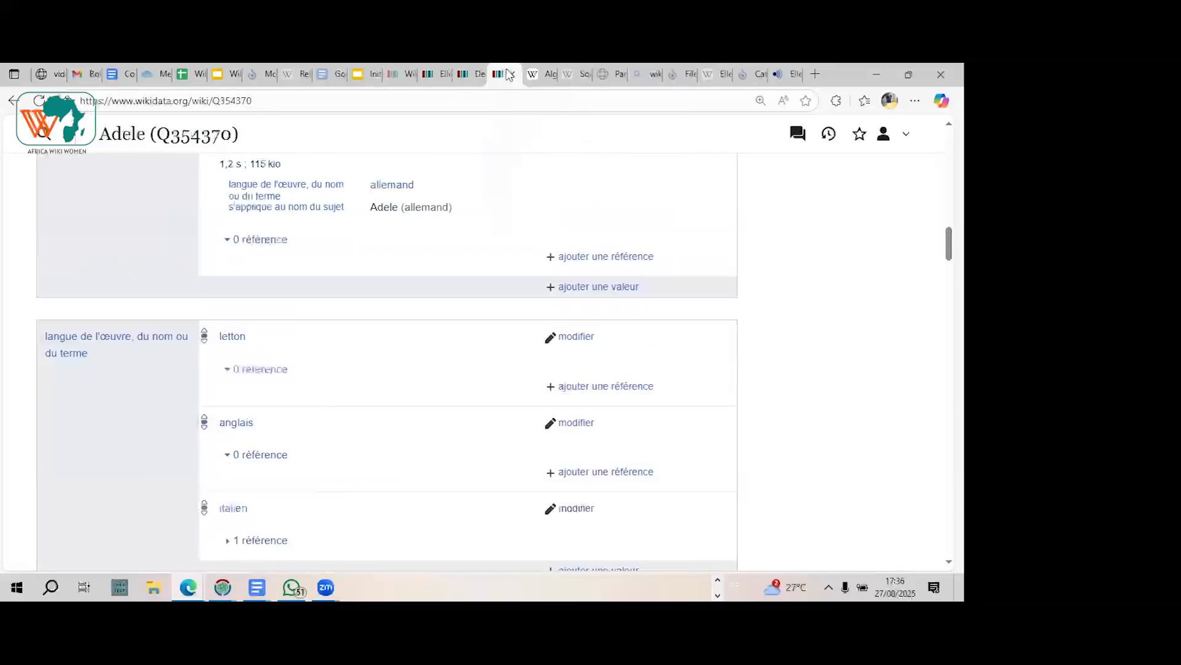
scroll(806, 335, down, 4)
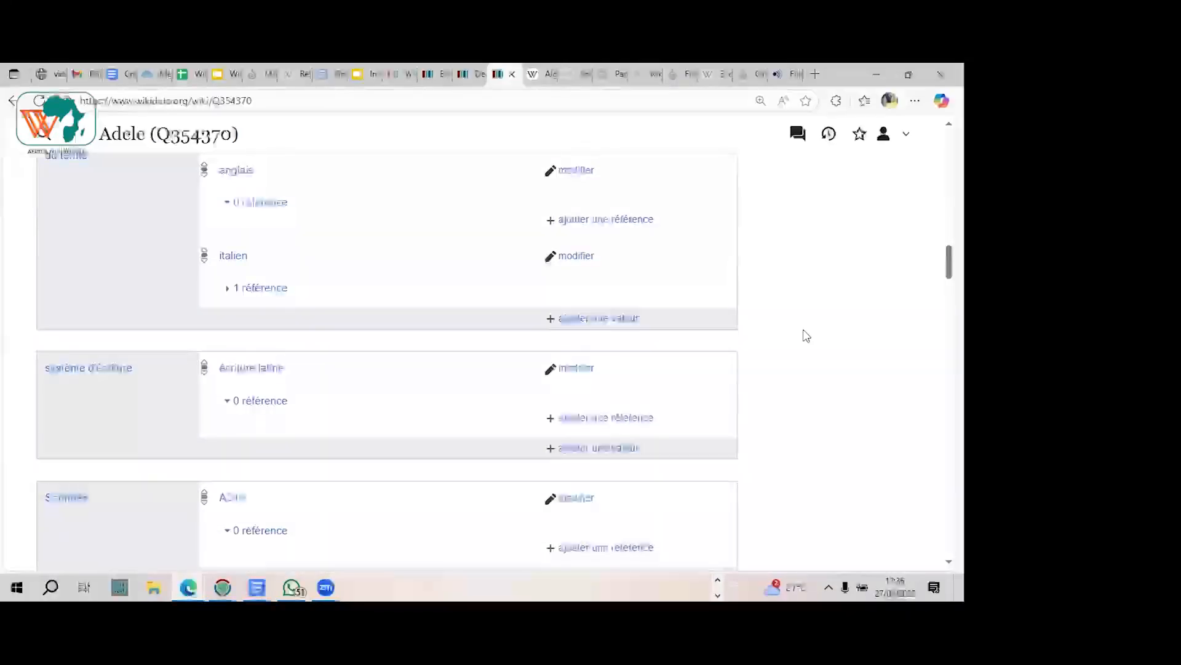
Step: Set the new given-name item's open statement to "système d'écriture" with the value "écriture latine" and publish it
click(477, 75)
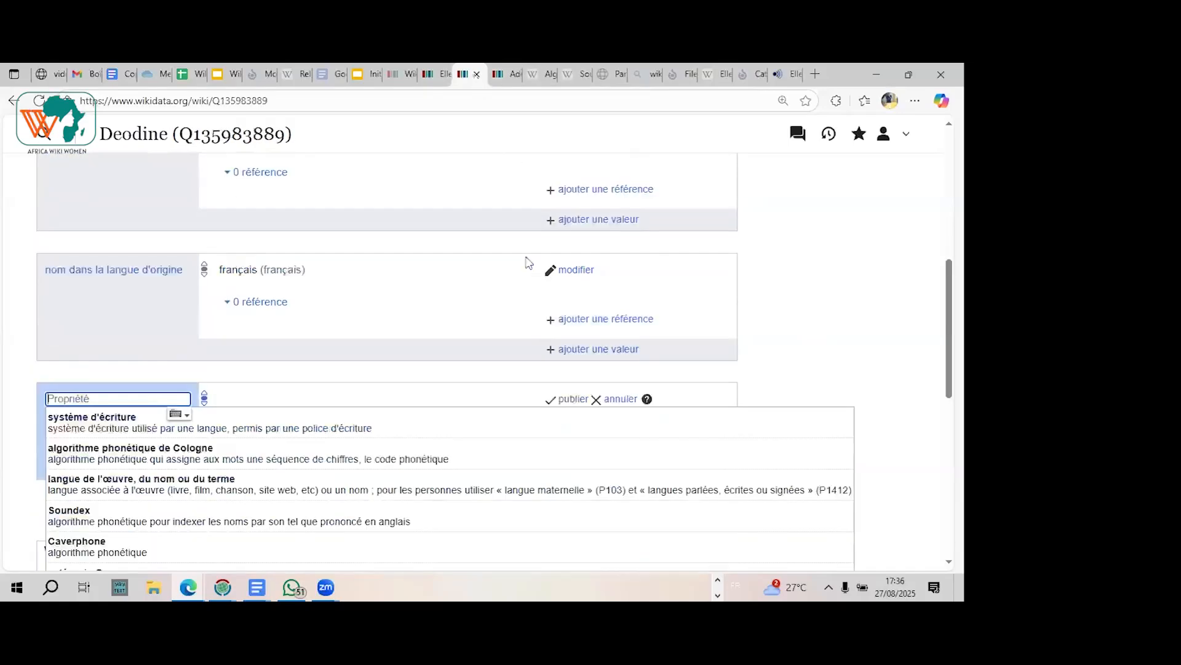
click(92, 431)
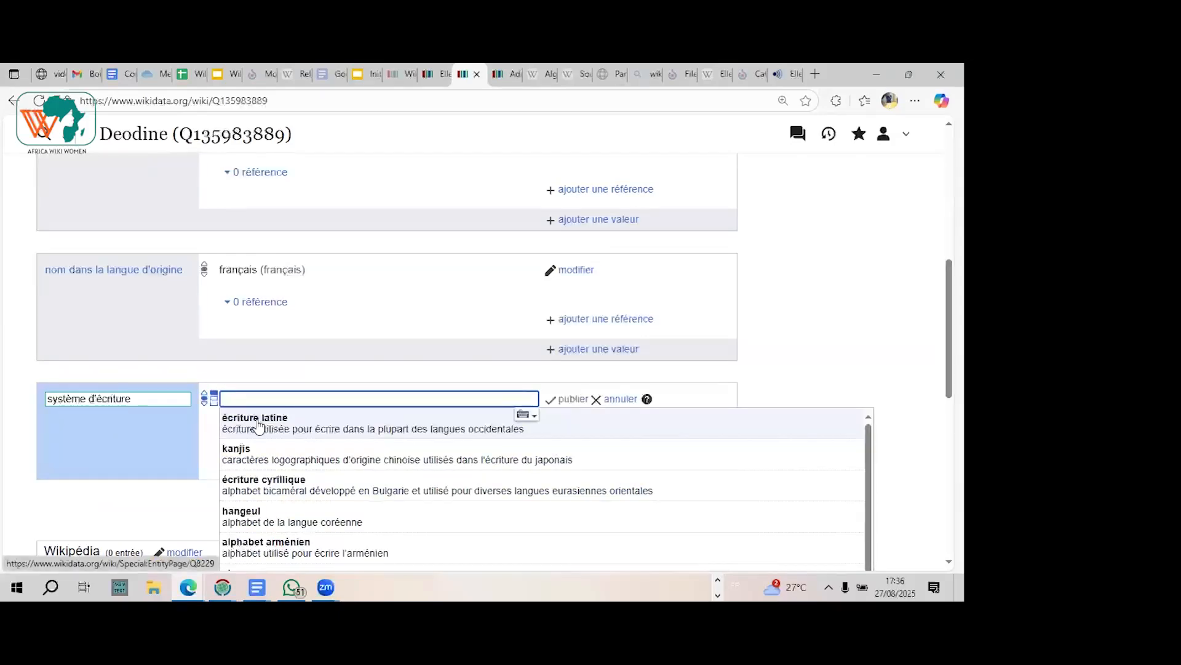
click(257, 423)
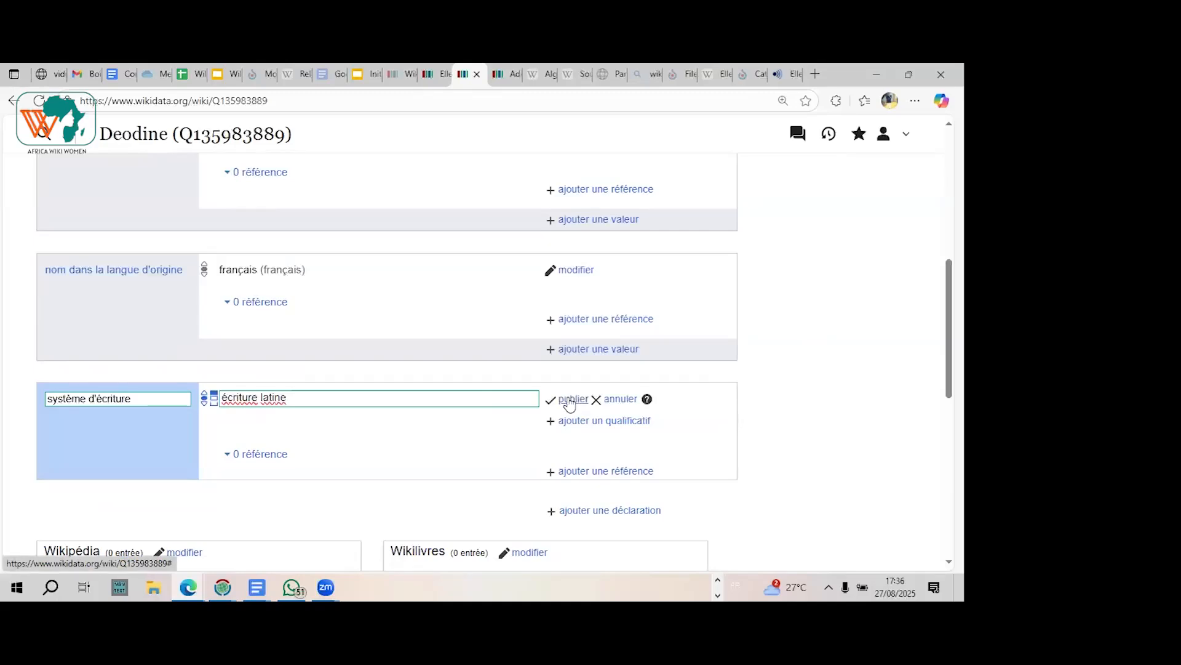
click(570, 400)
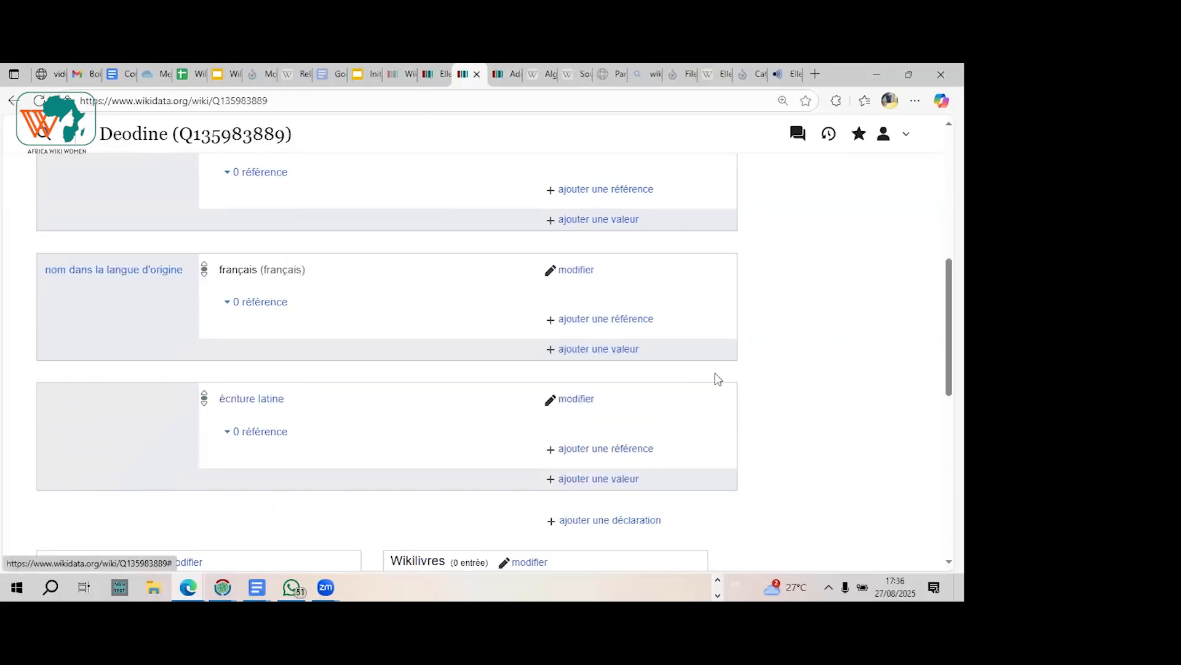
Step: Examine the Adele item's Soundex and "algorithme phonétique de Cologne" statements as further examples for describing a given name
click(499, 74)
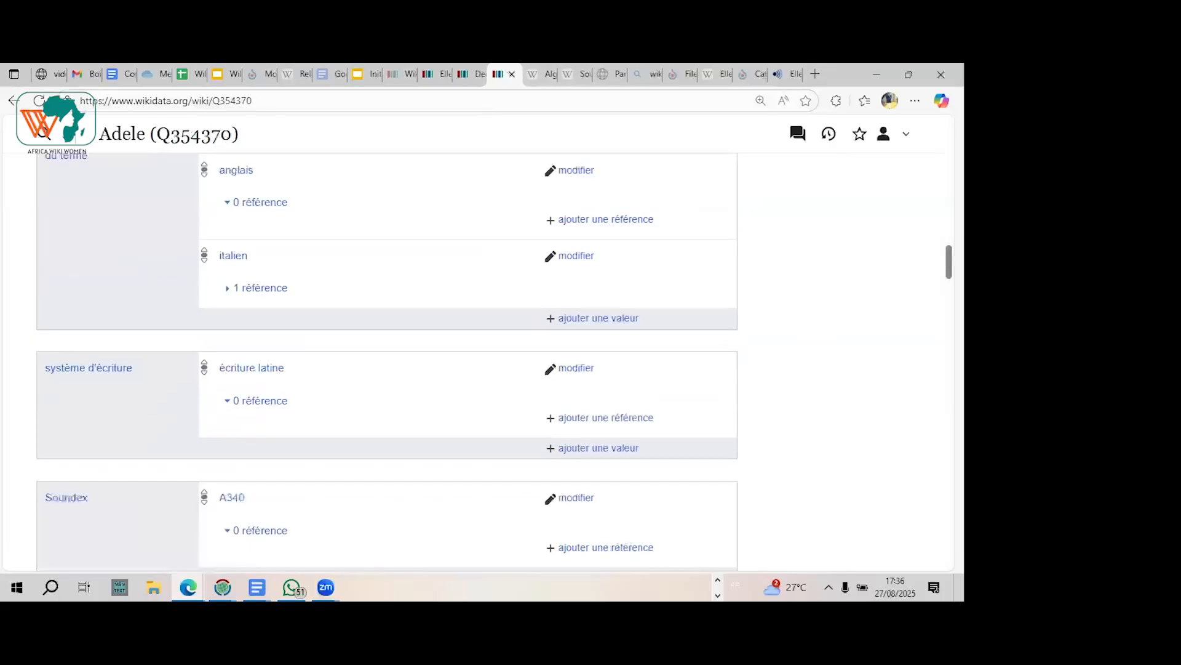
scroll(717, 297, down, 1)
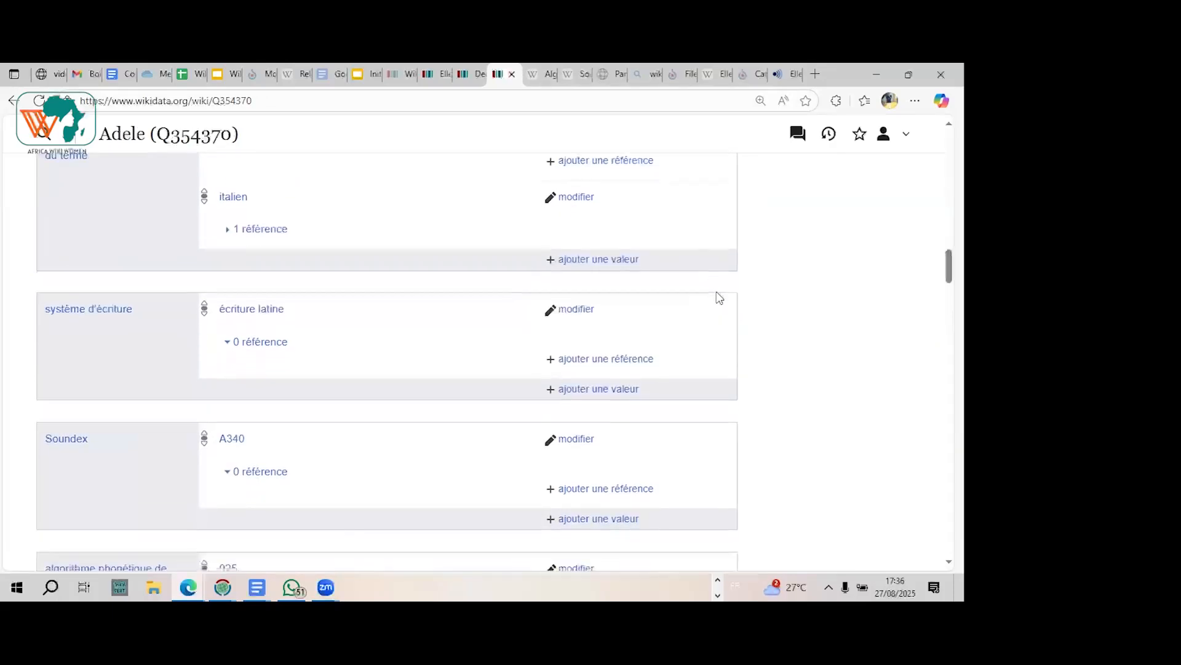
scroll(720, 298, down, 1)
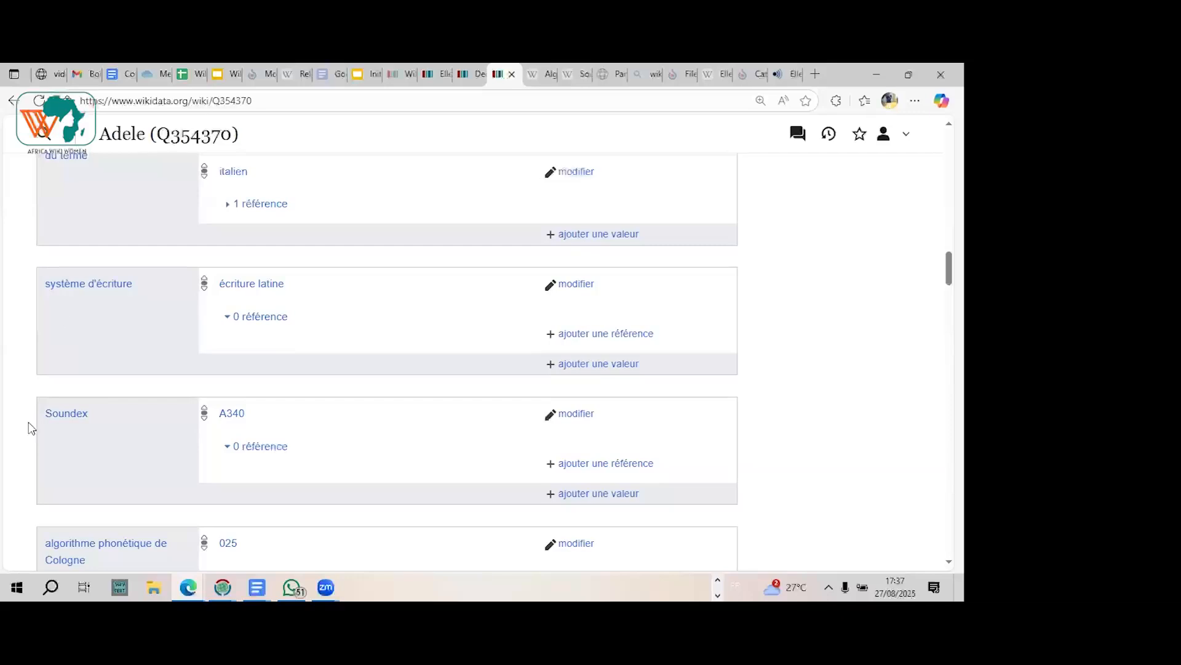
scroll(30, 427, down, 1)
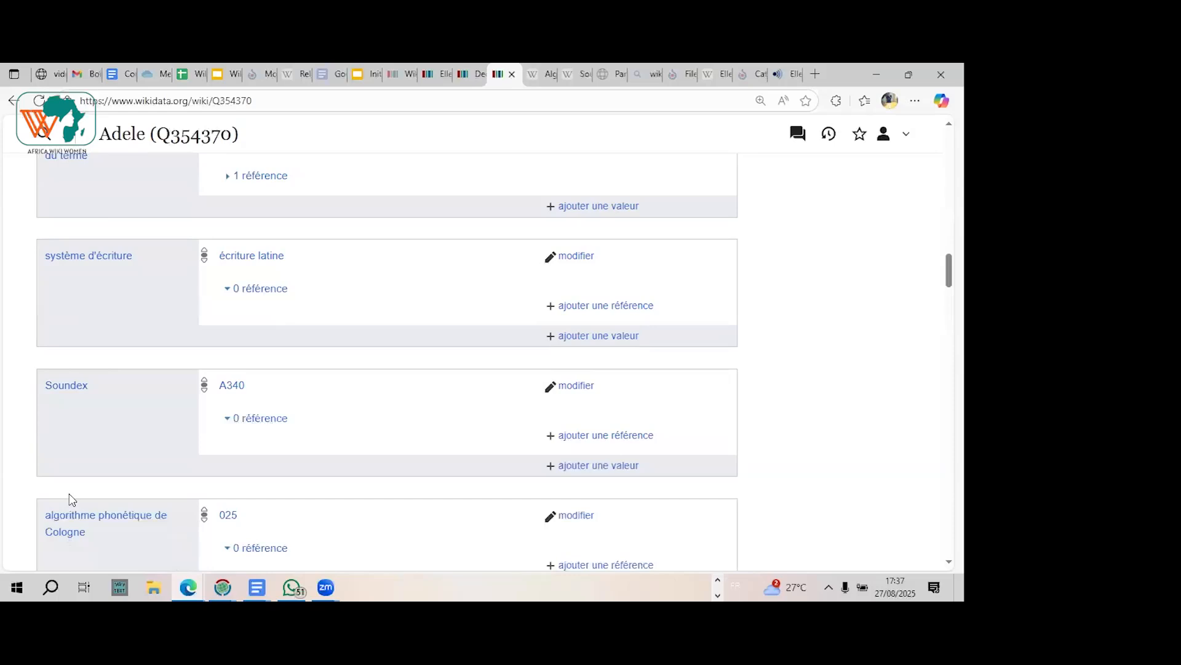
scroll(69, 499, down, 1)
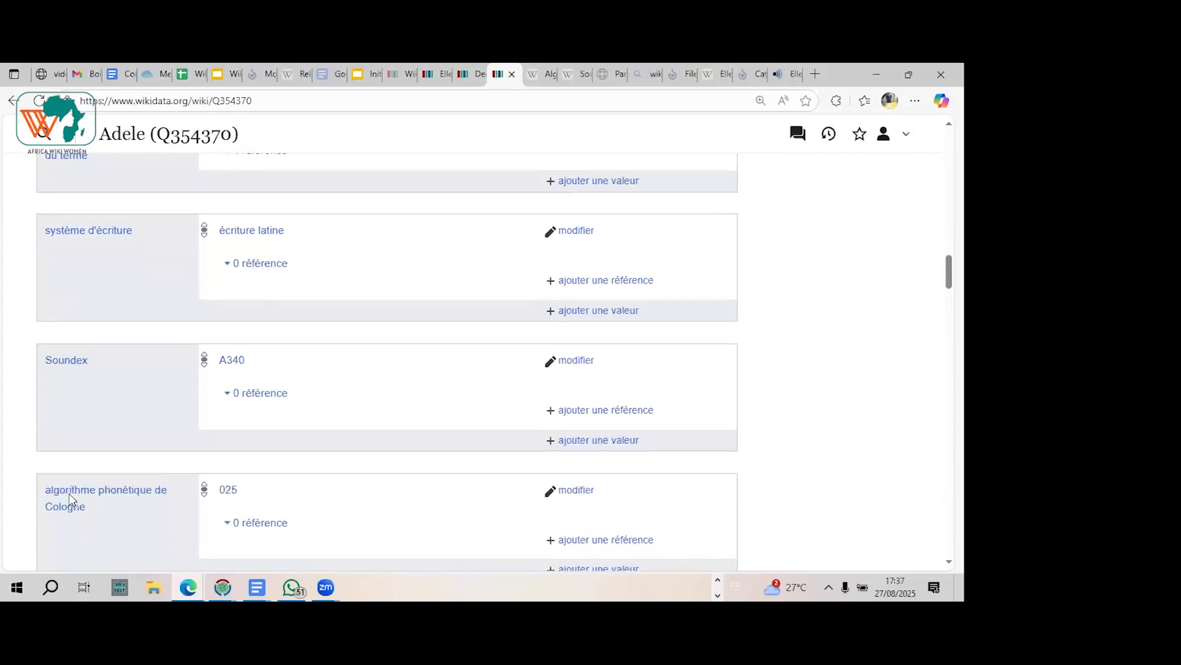
scroll(70, 500, up, 1)
scroll(72, 500, down, 1)
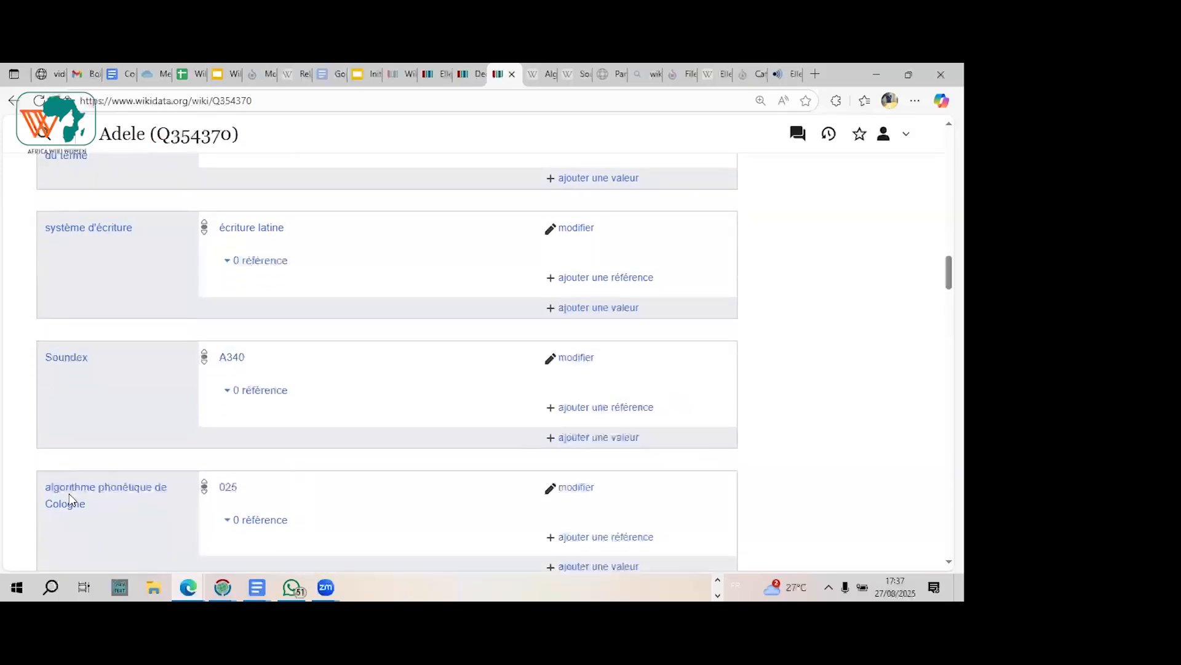
Step: Search the web for "Soundexe wikipédia" and open the French Wikipedia article on Soundex
scroll(71, 500, down, 1)
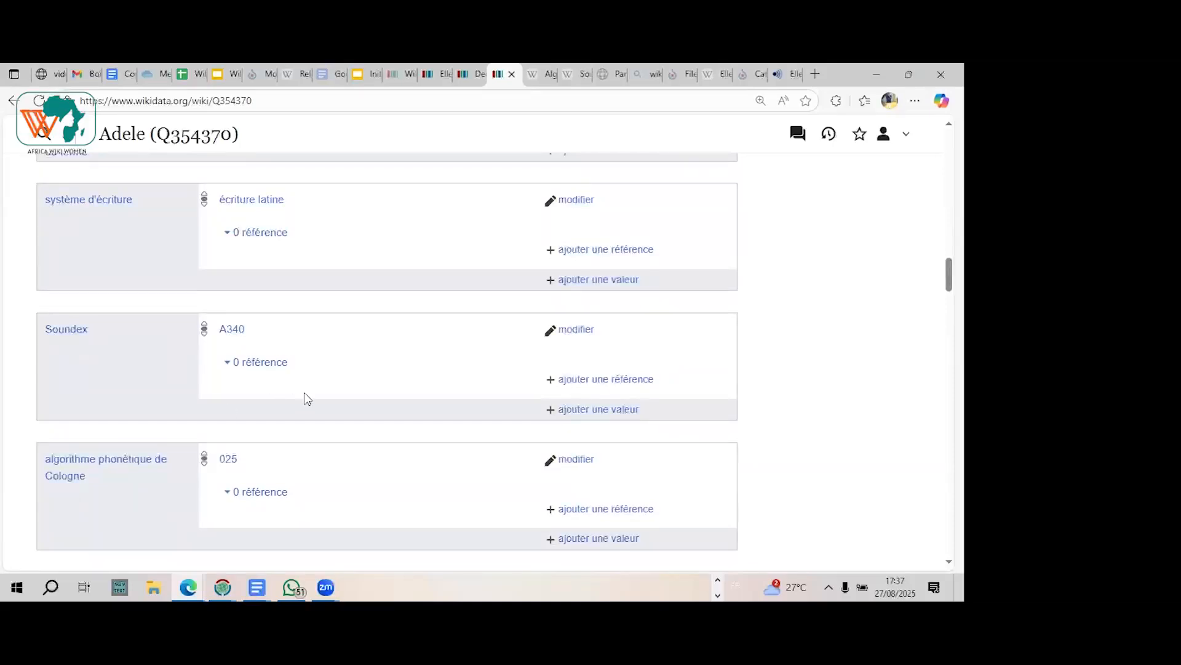
click(570, 74)
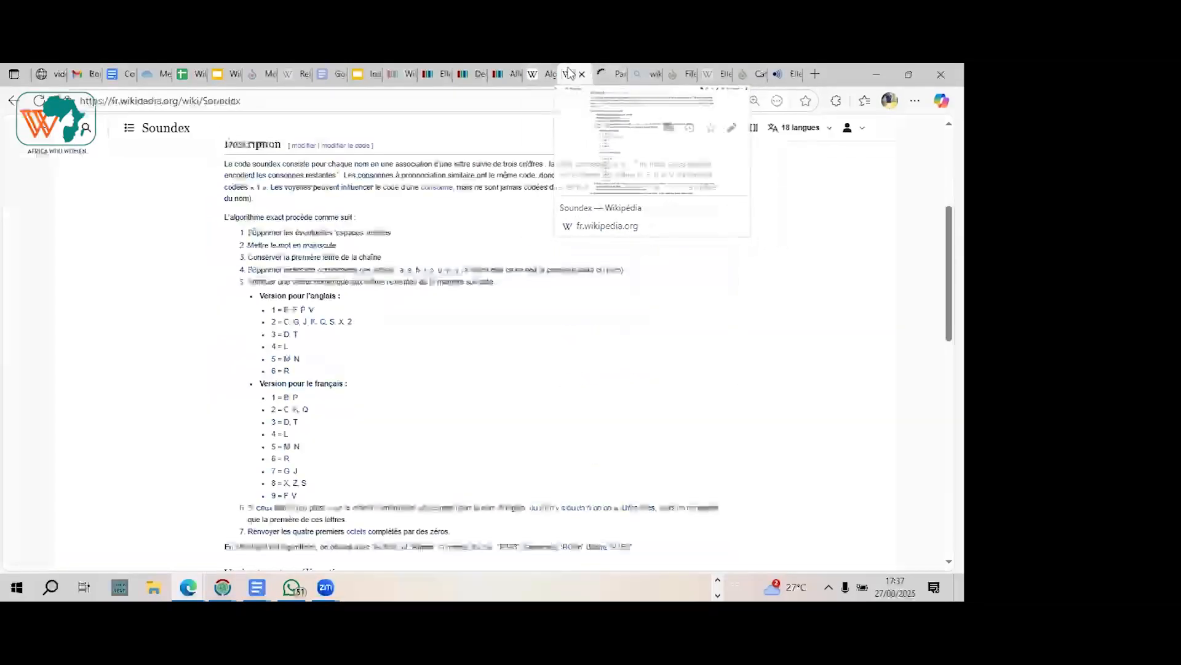
click(645, 73)
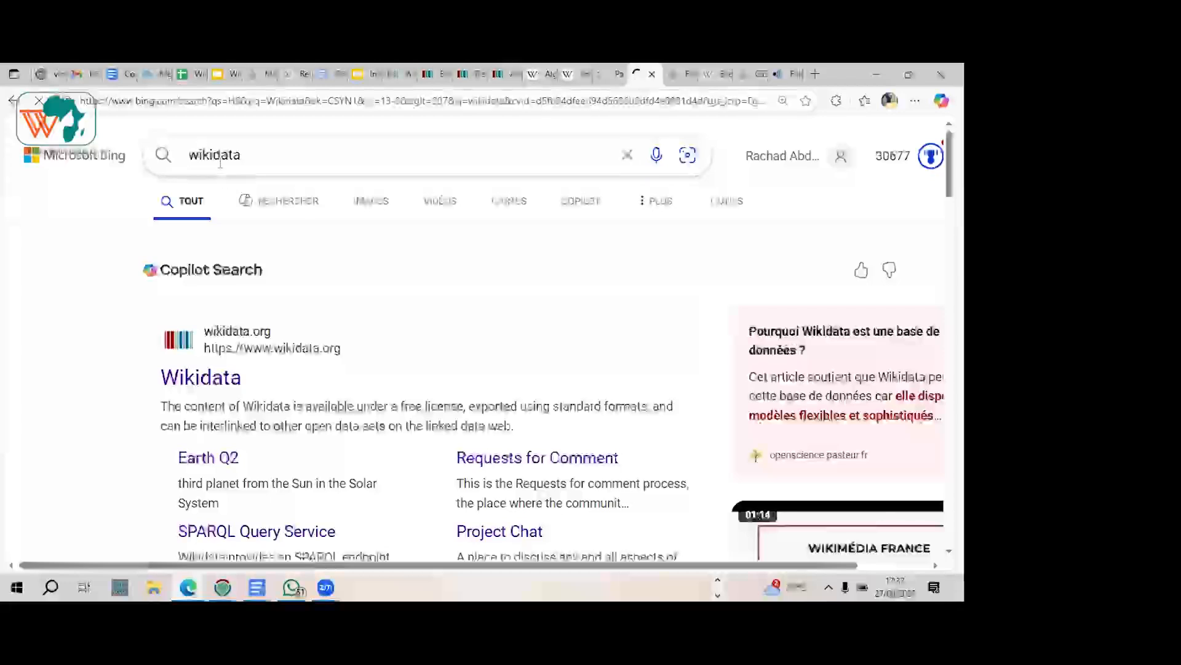
click(214, 155)
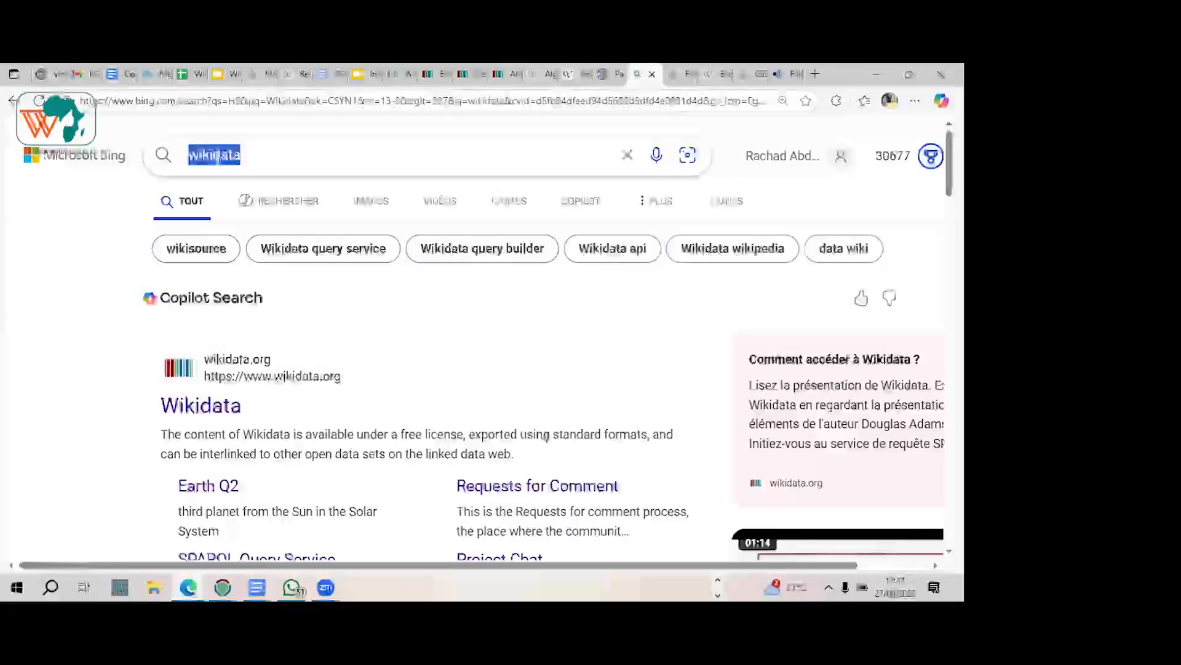
text(Soundc)
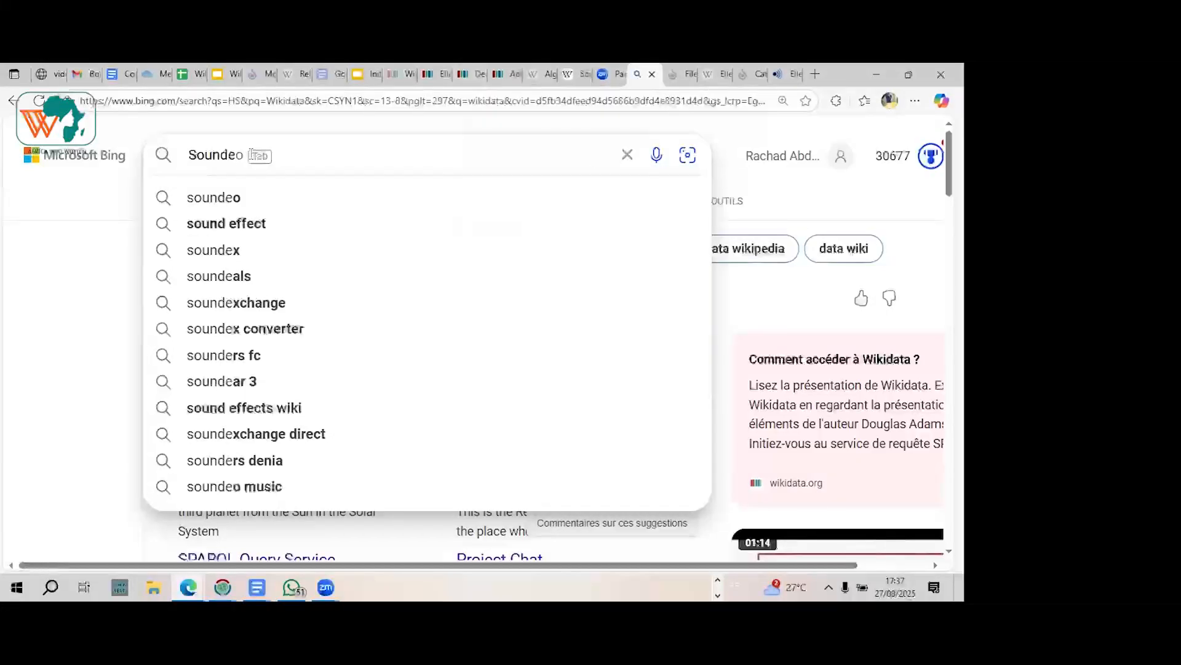
text(xe)
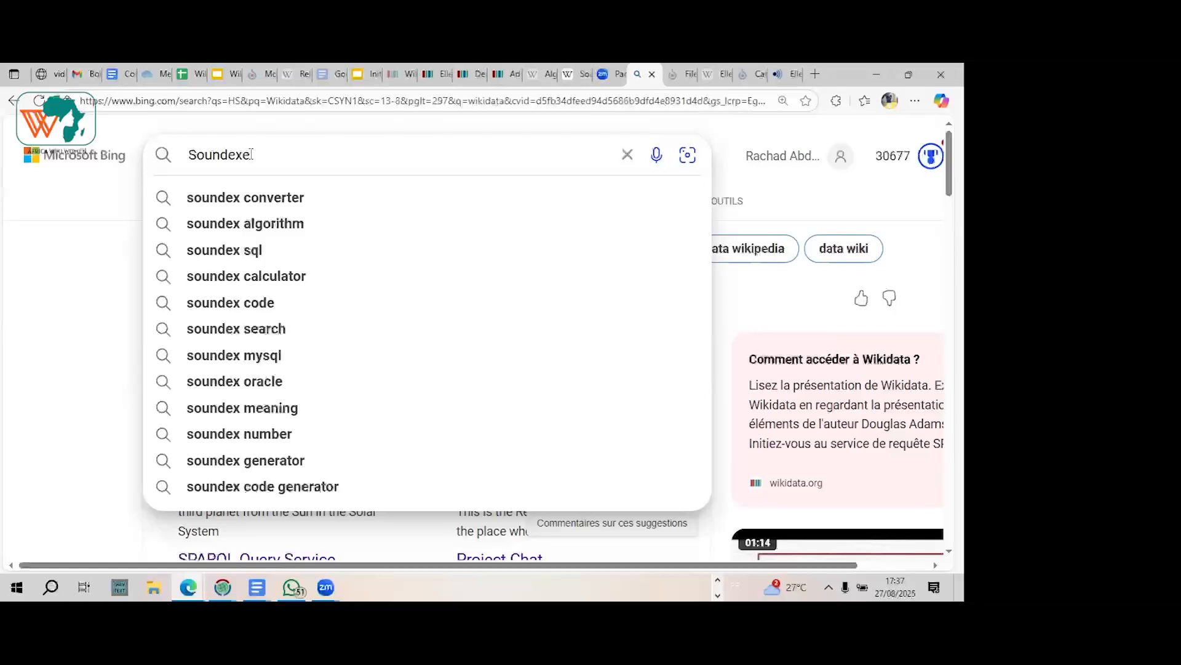
text( wiki)
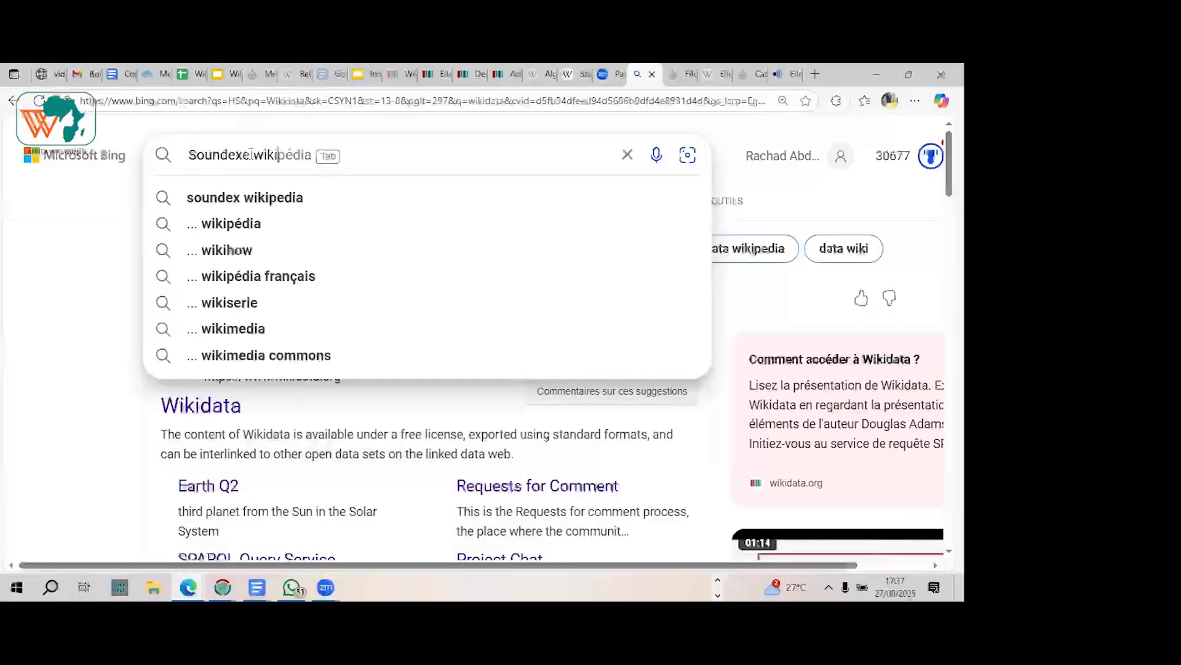
key(Tab)
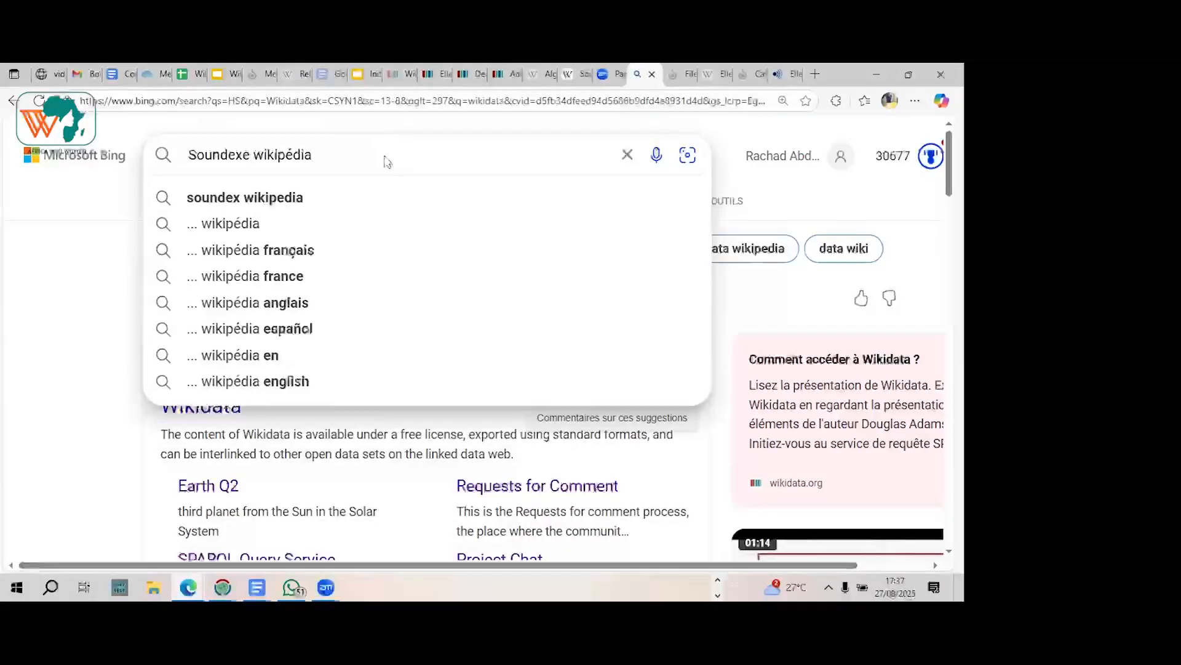
key(Return)
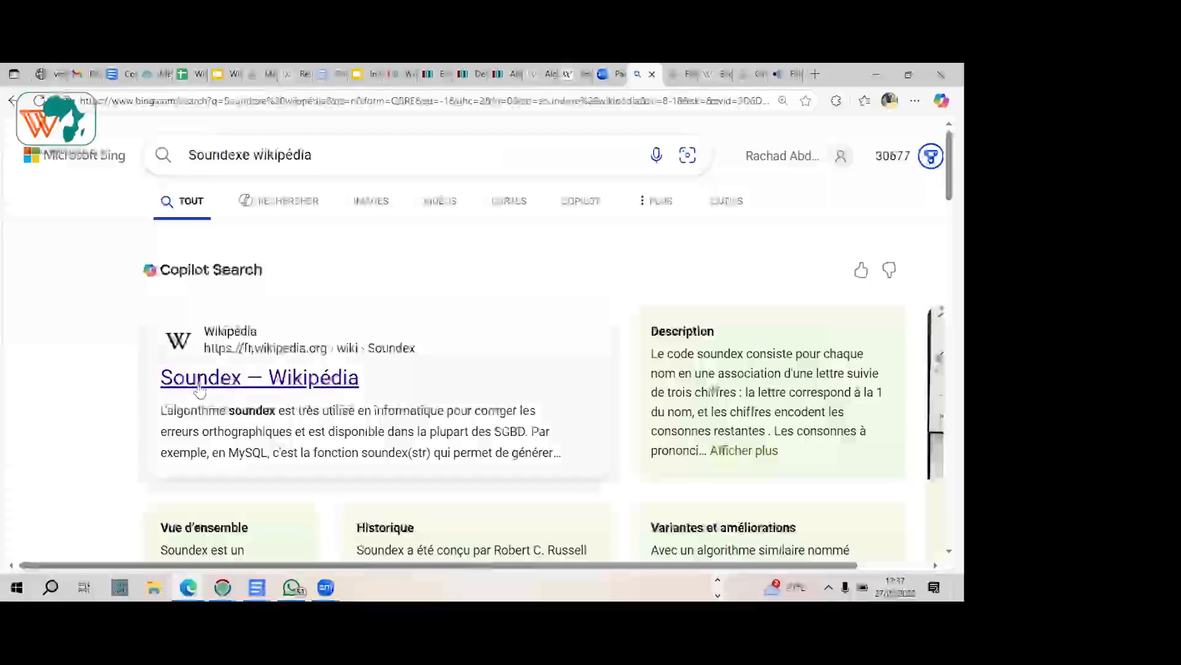
click(203, 378)
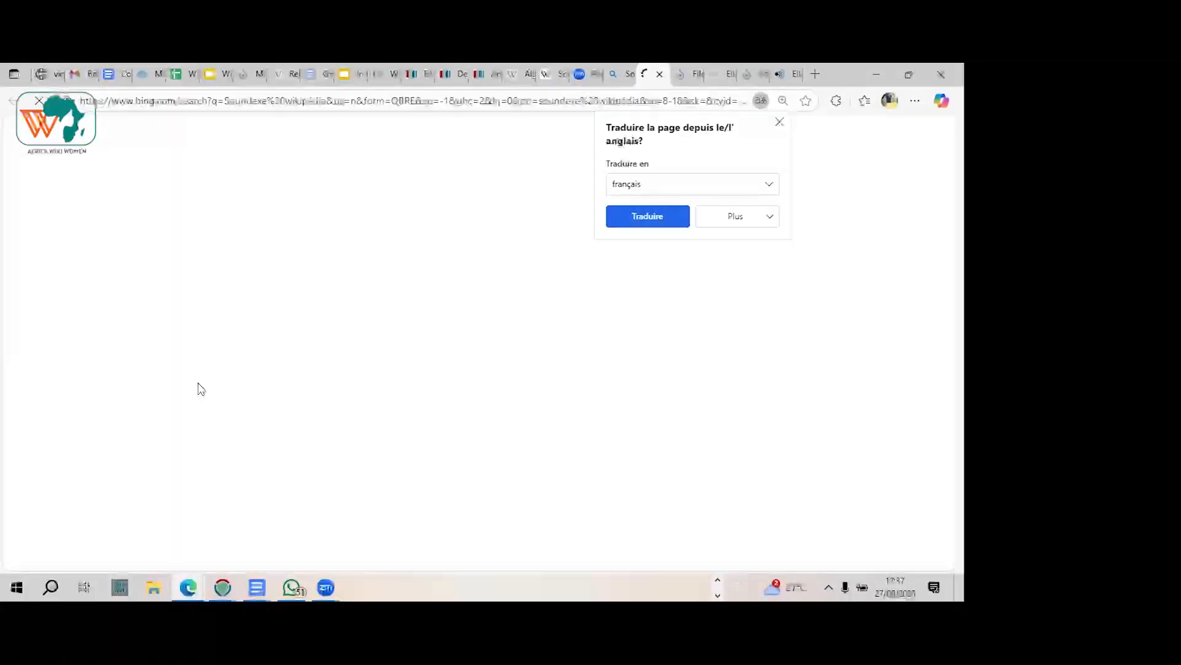
Step: Skim the Soundex article's description of the algorithm and select the page's web address
scroll(200, 389, down, 5)
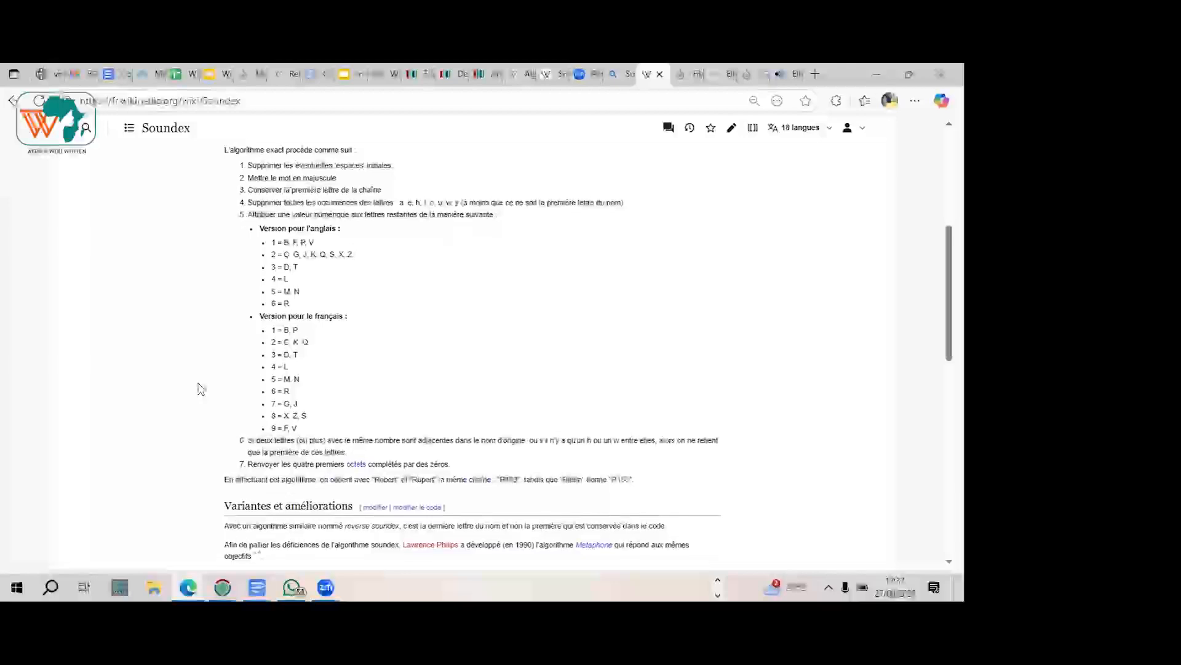
scroll(200, 389, up, 1)
scroll(200, 389, down, 1)
scroll(200, 389, up, 2)
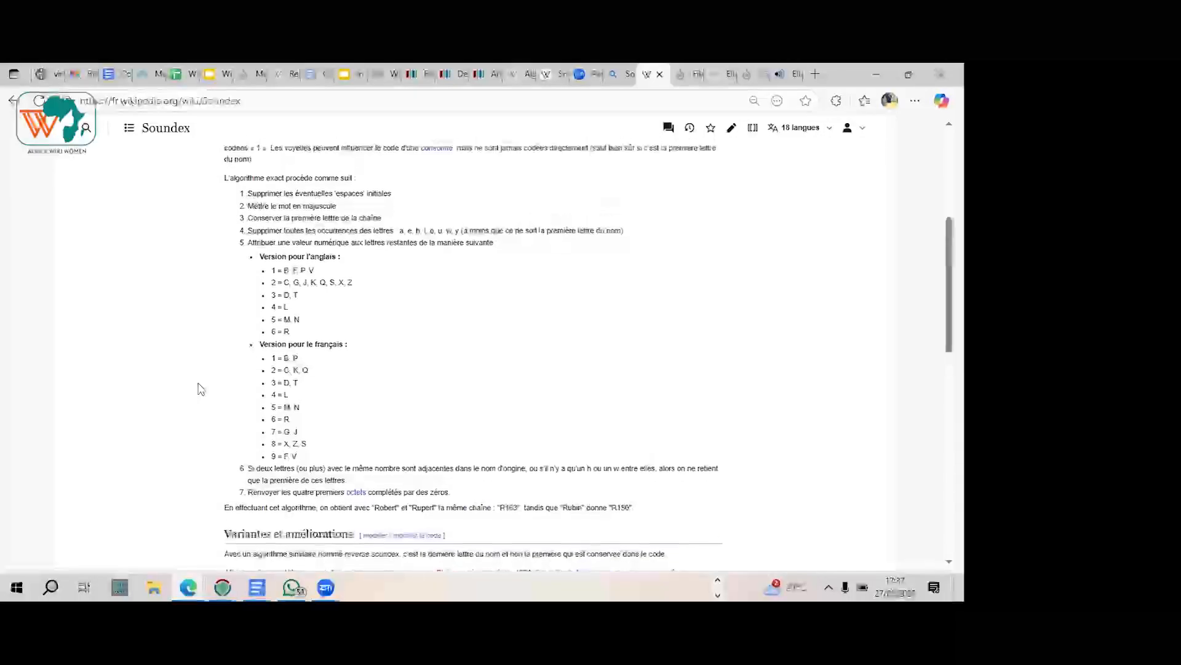
click(248, 101)
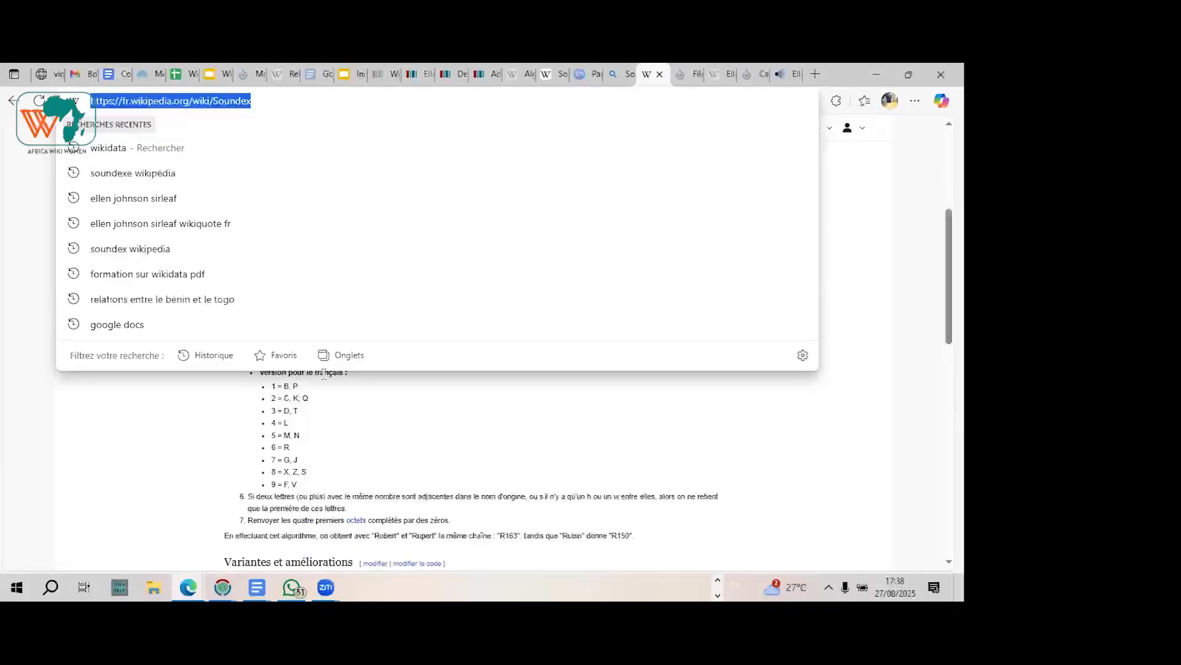
mouse_move(337, 586)
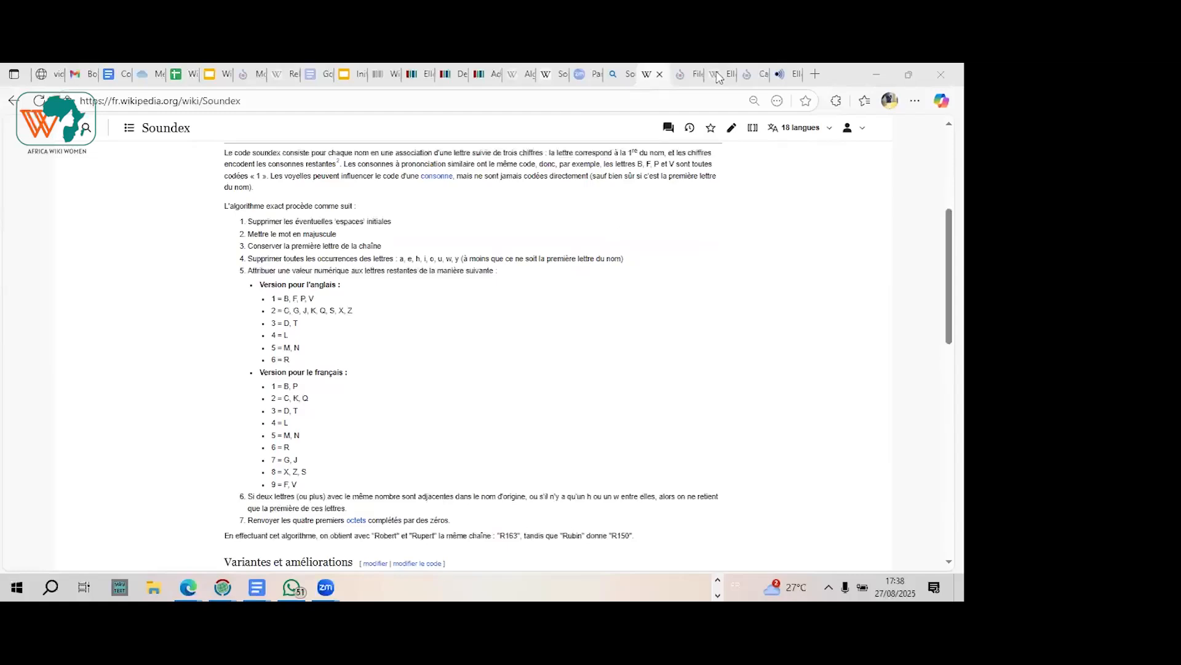
Step: Examine the Soundex article's French letter-coding rules alongside the new given-name item and the Adele item's Soundex statement
click(561, 80)
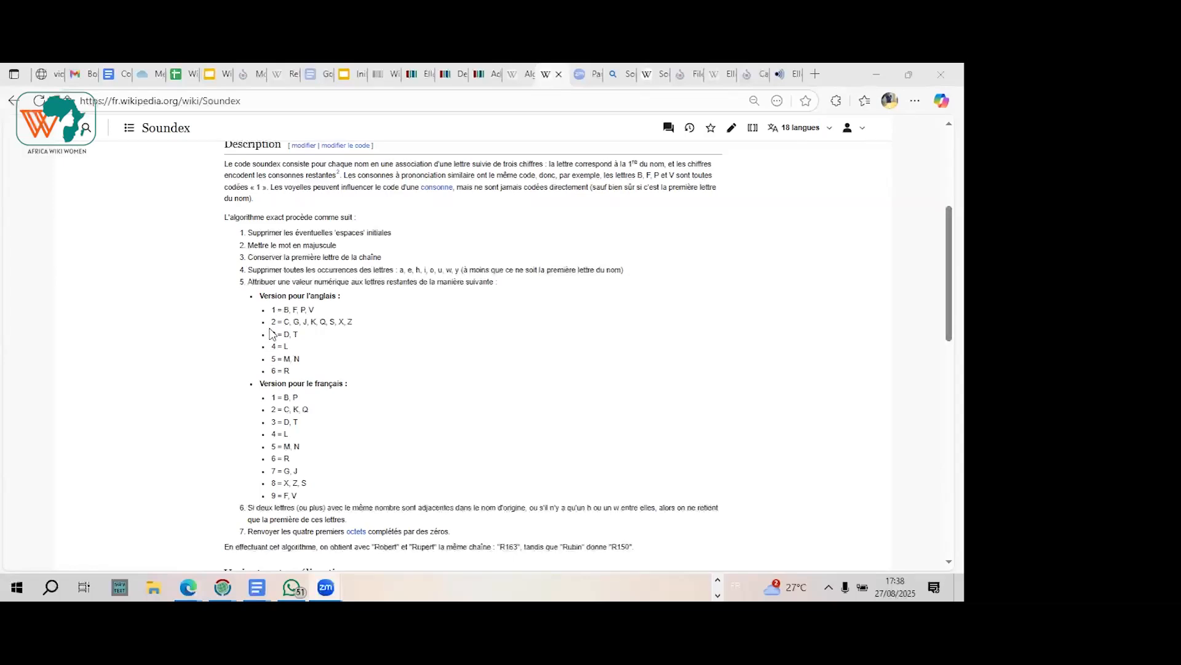
scroll(93, 490, down, 1)
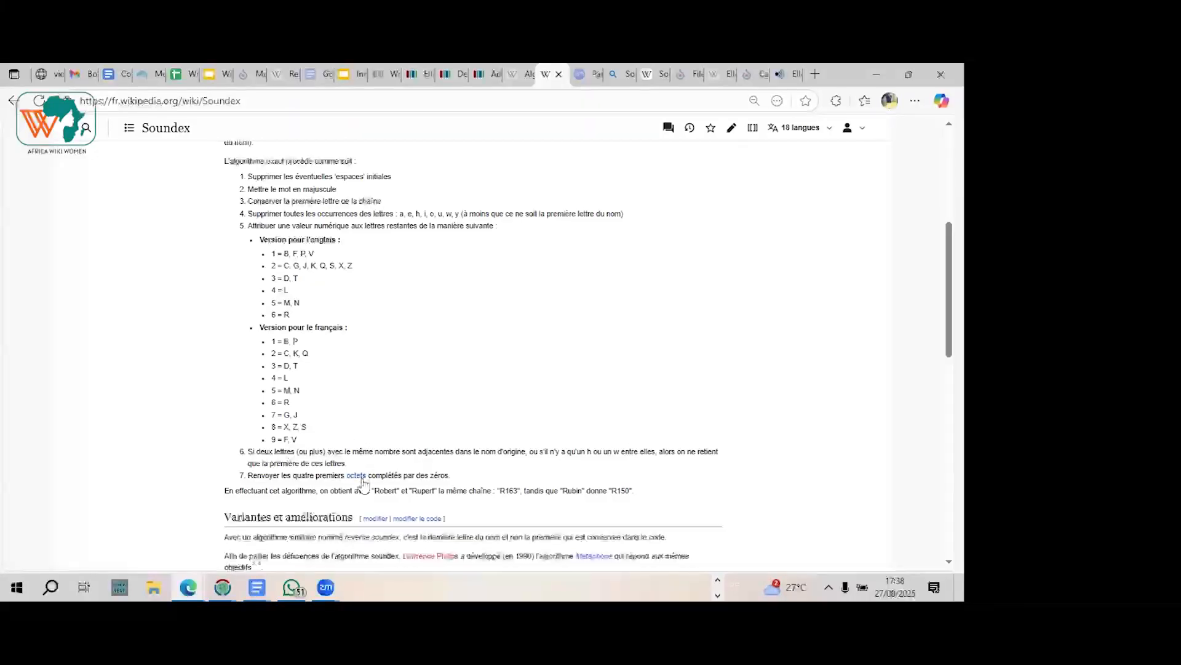
scroll(363, 484, down, 1)
scroll(364, 480, down, 1)
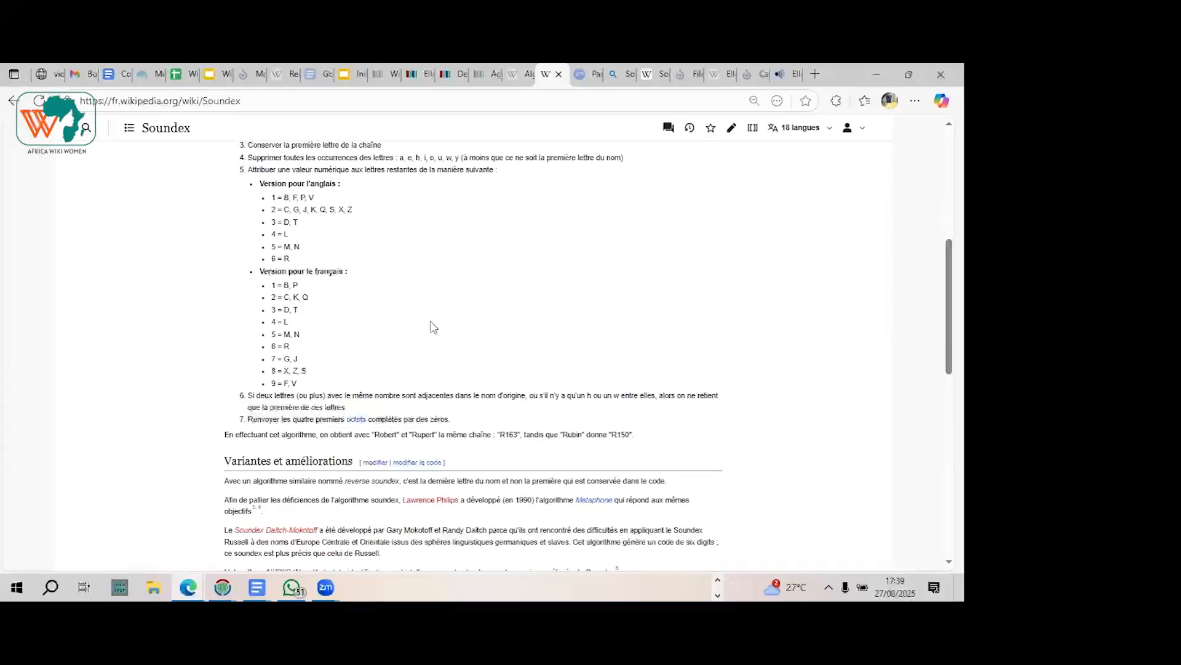
click(456, 74)
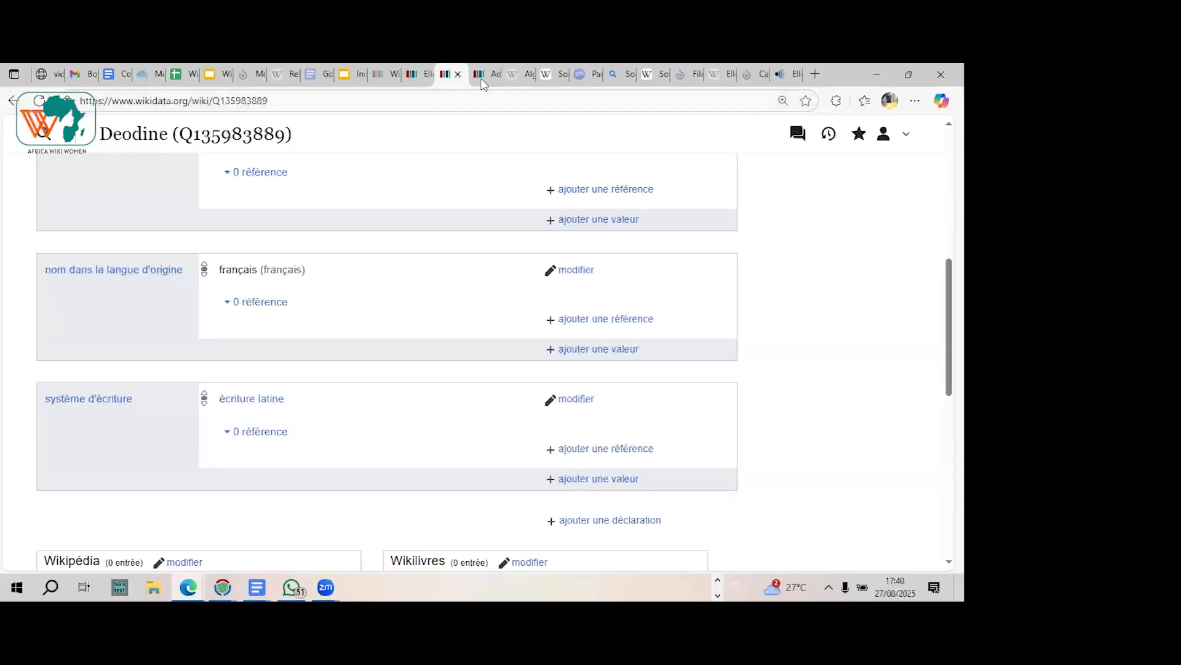
click(551, 75)
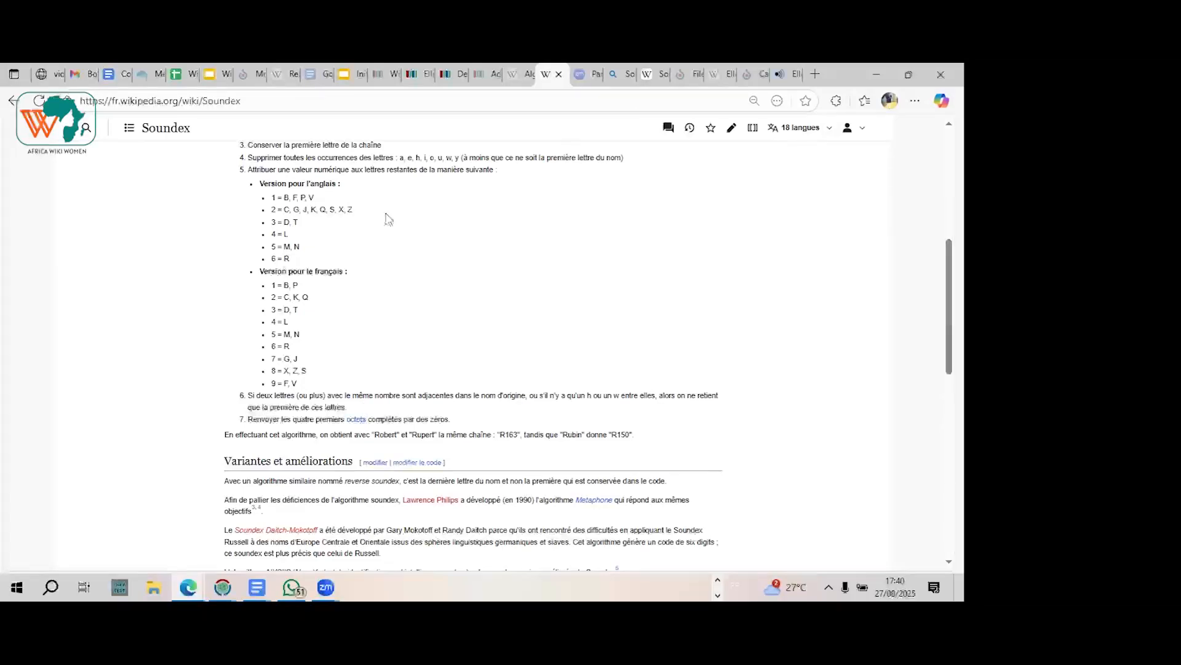
click(480, 76)
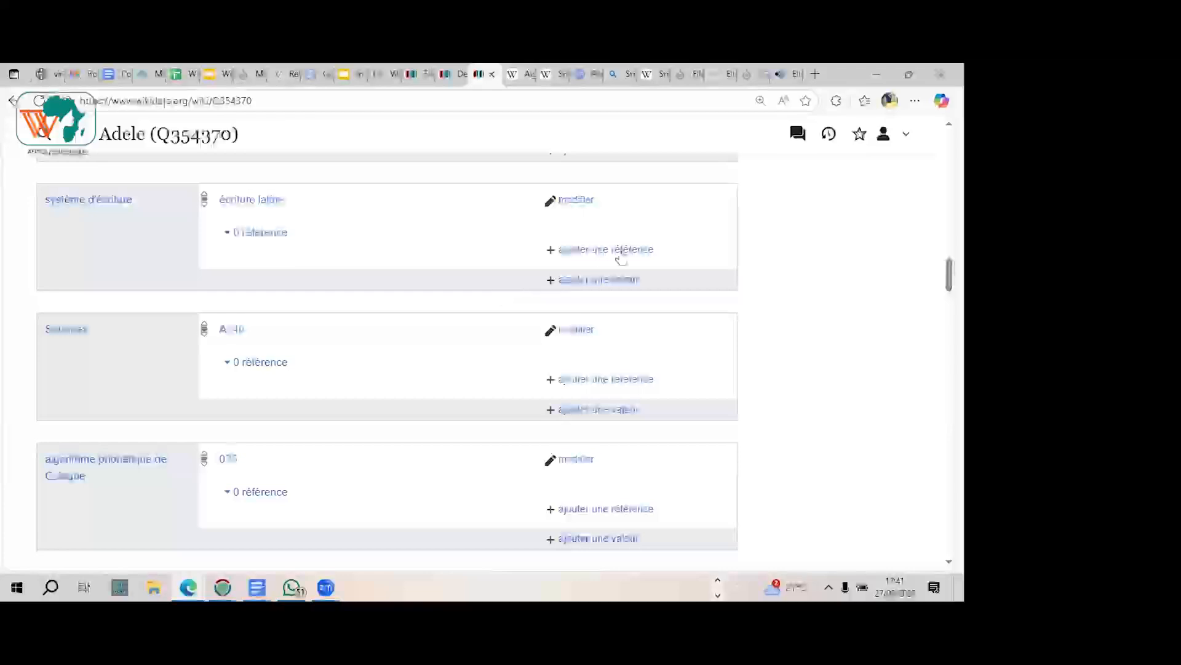
Step: Add the statement "Soundex" with the value D035 to the new given-name item and publish it
click(448, 75)
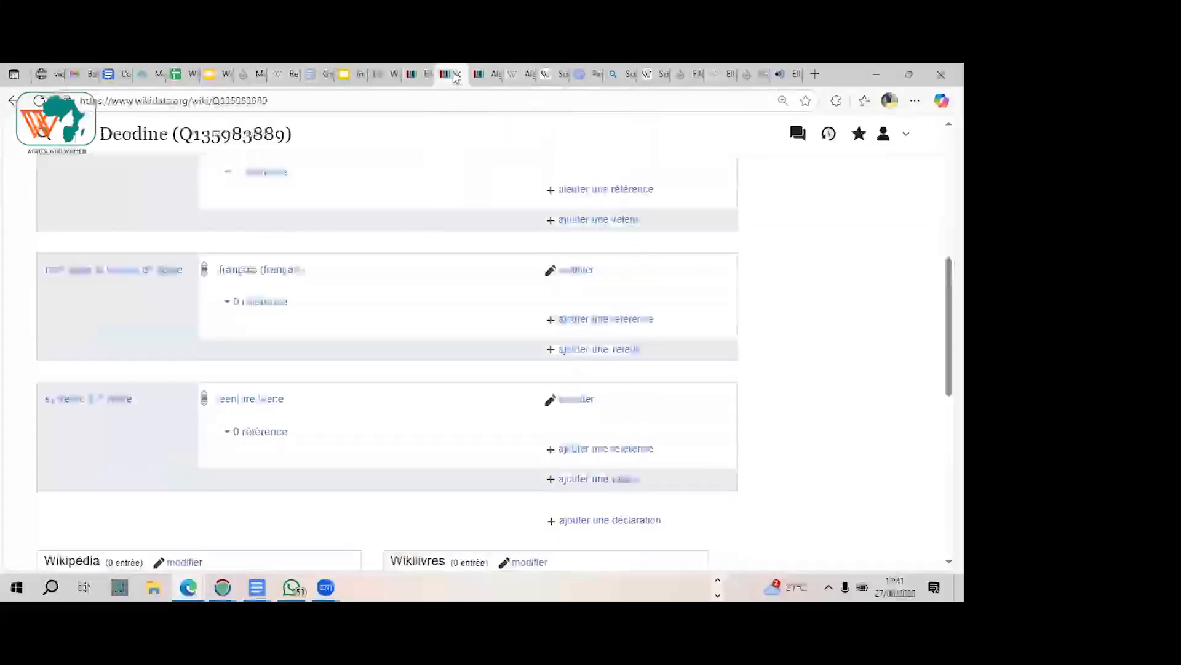
scroll(620, 263, down, 5)
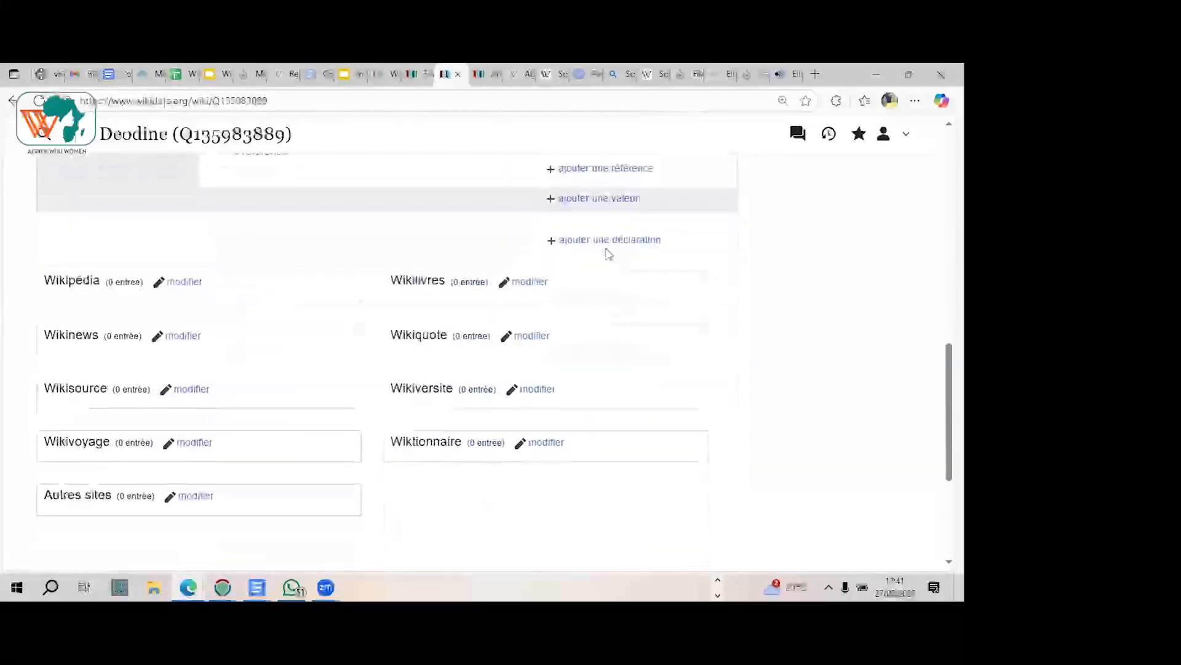
click(585, 245)
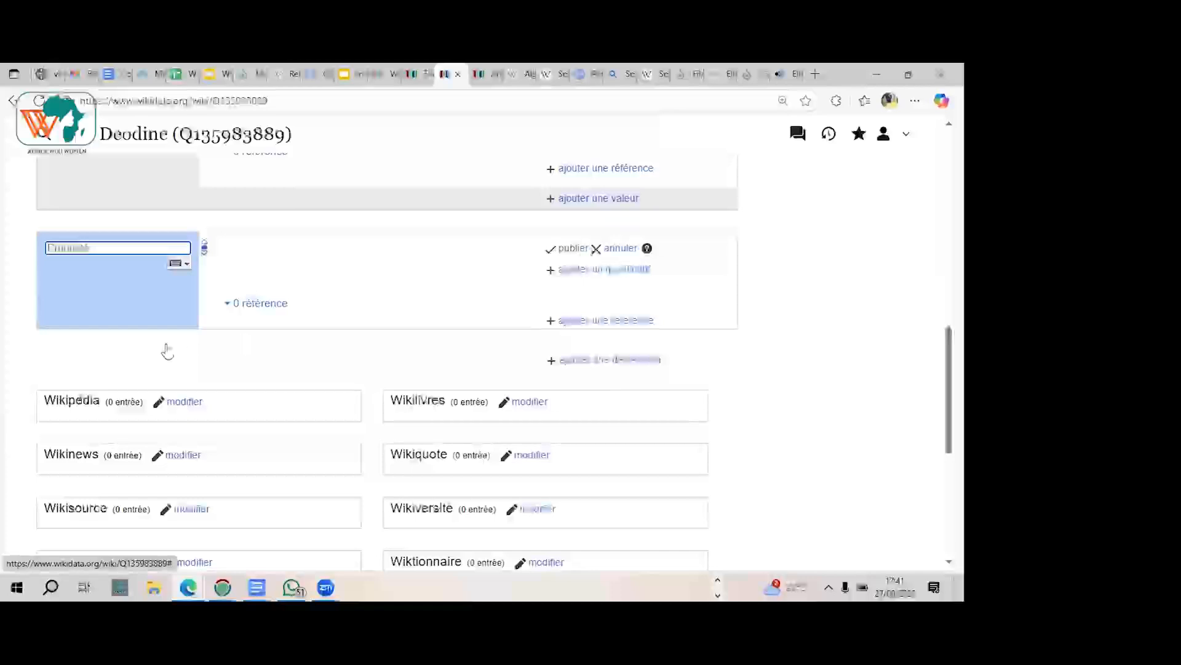
click(69, 297)
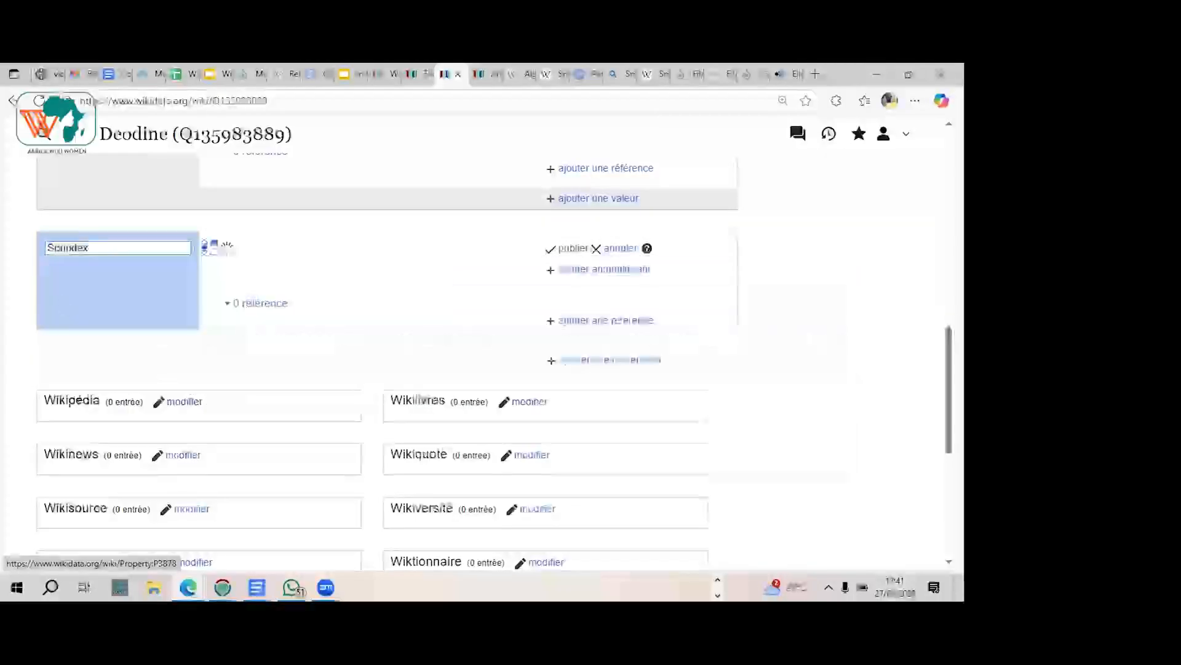
text(D)
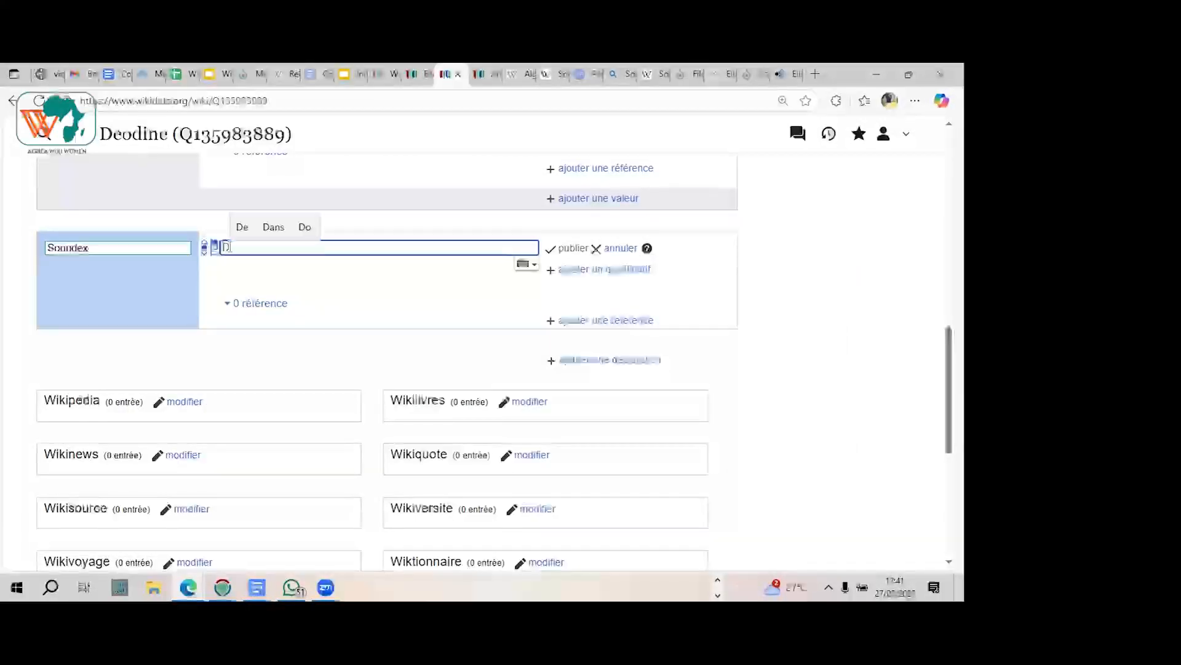
text(035)
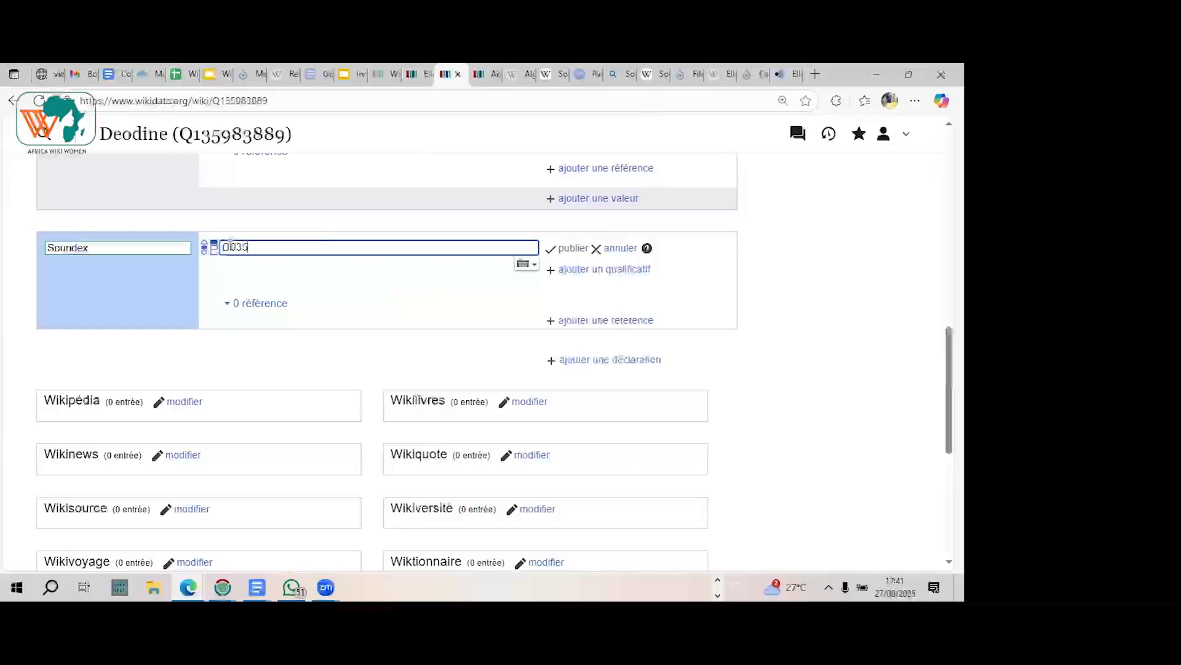
click(572, 249)
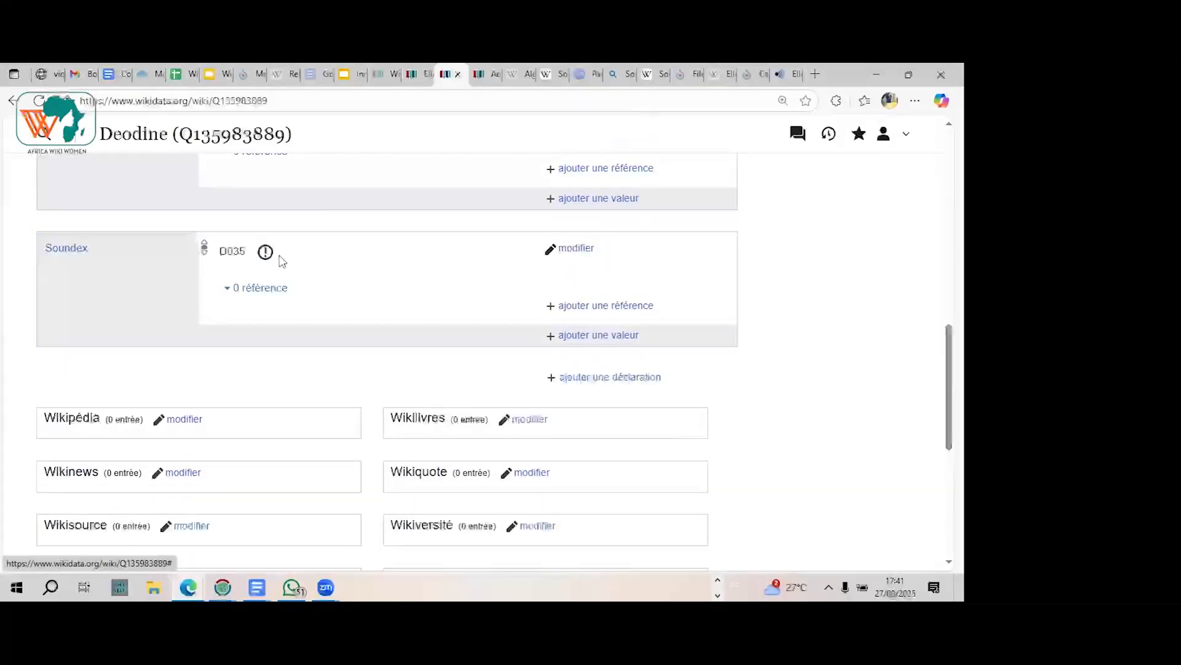
Step: Check the potential problem flagged on the new item's Soundex statement, then set its value to D35 and publish it
click(269, 254)
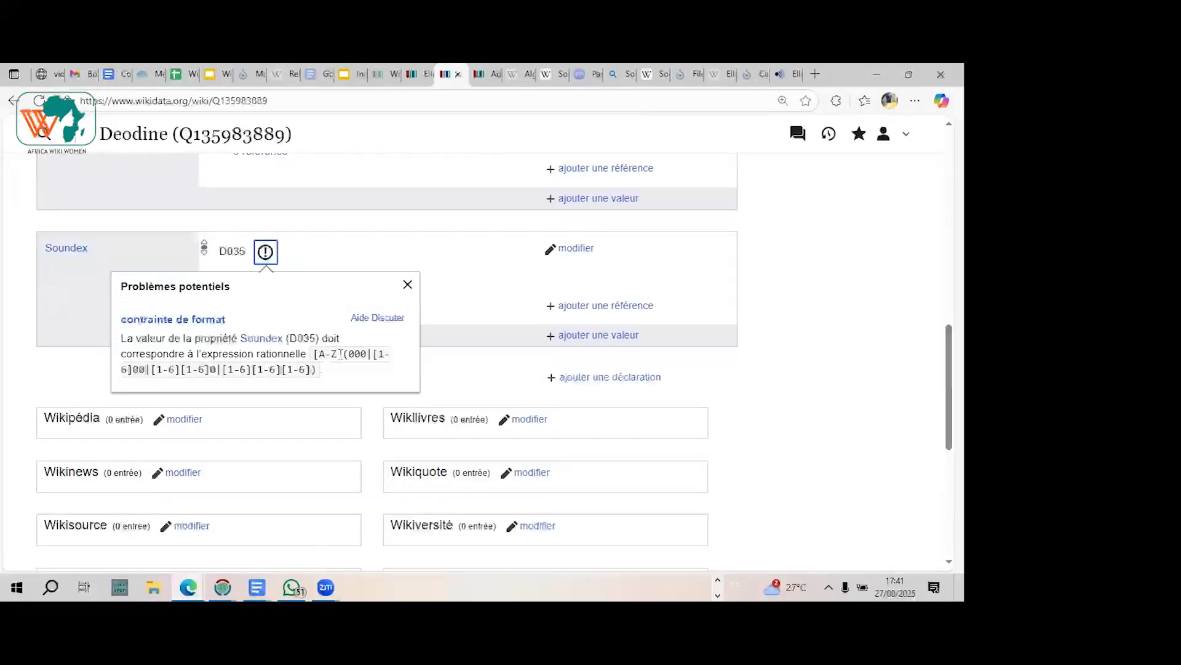
click(408, 285)
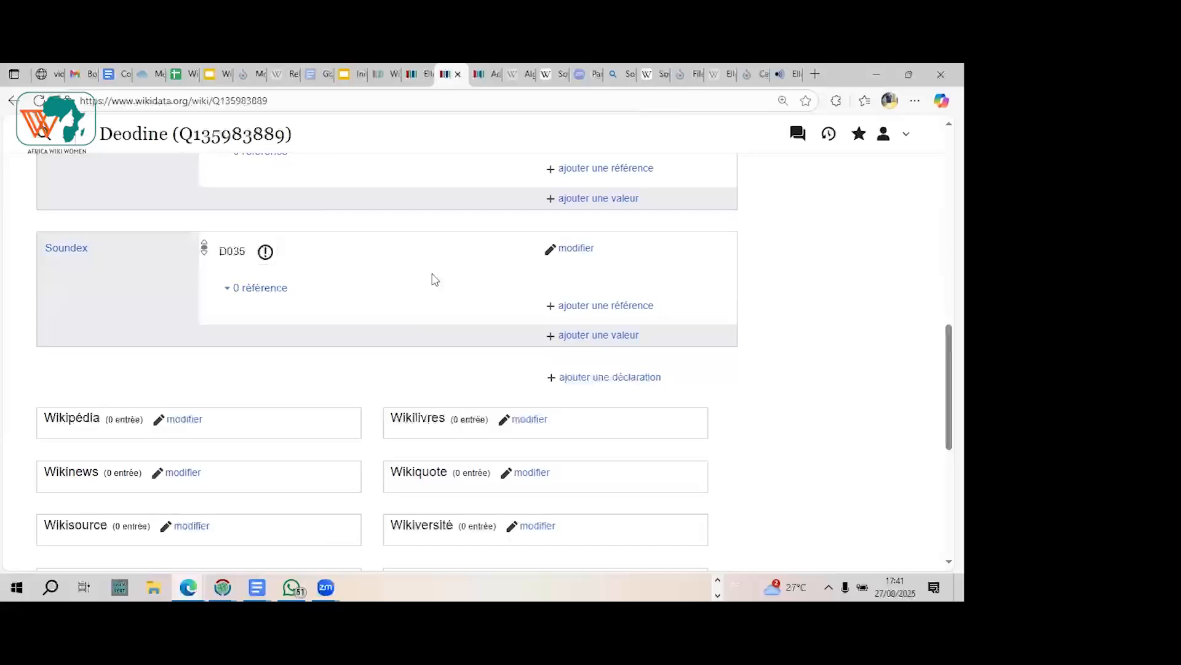
click(575, 248)
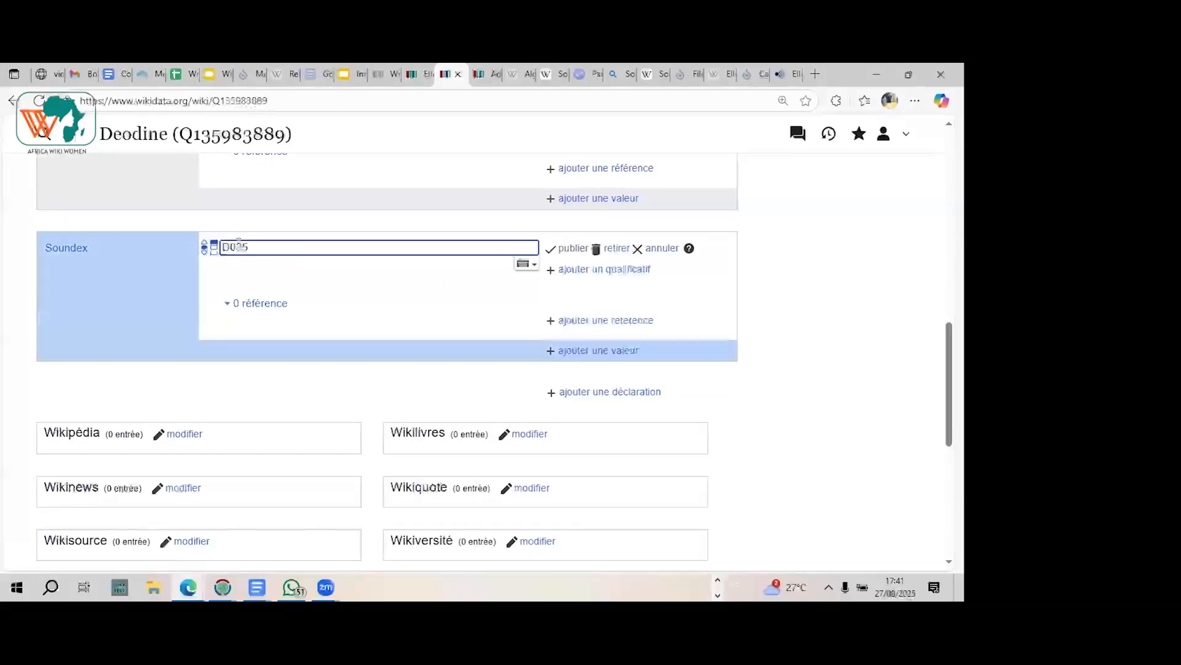
click(238, 246)
key(BackSpace)
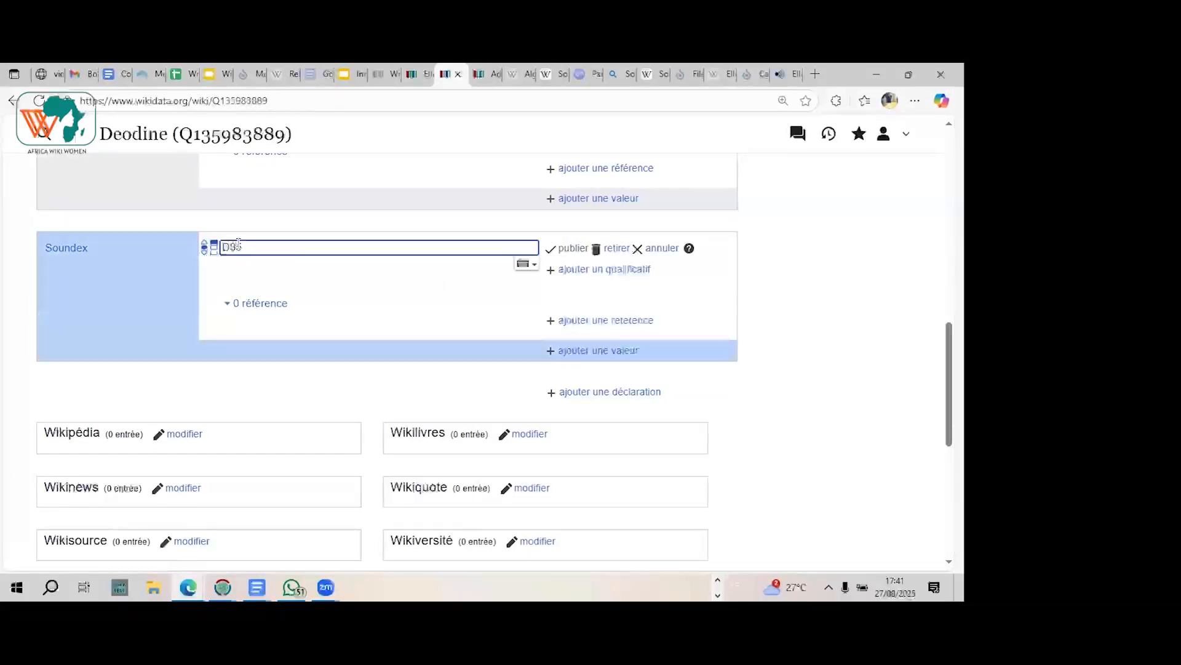
click(568, 252)
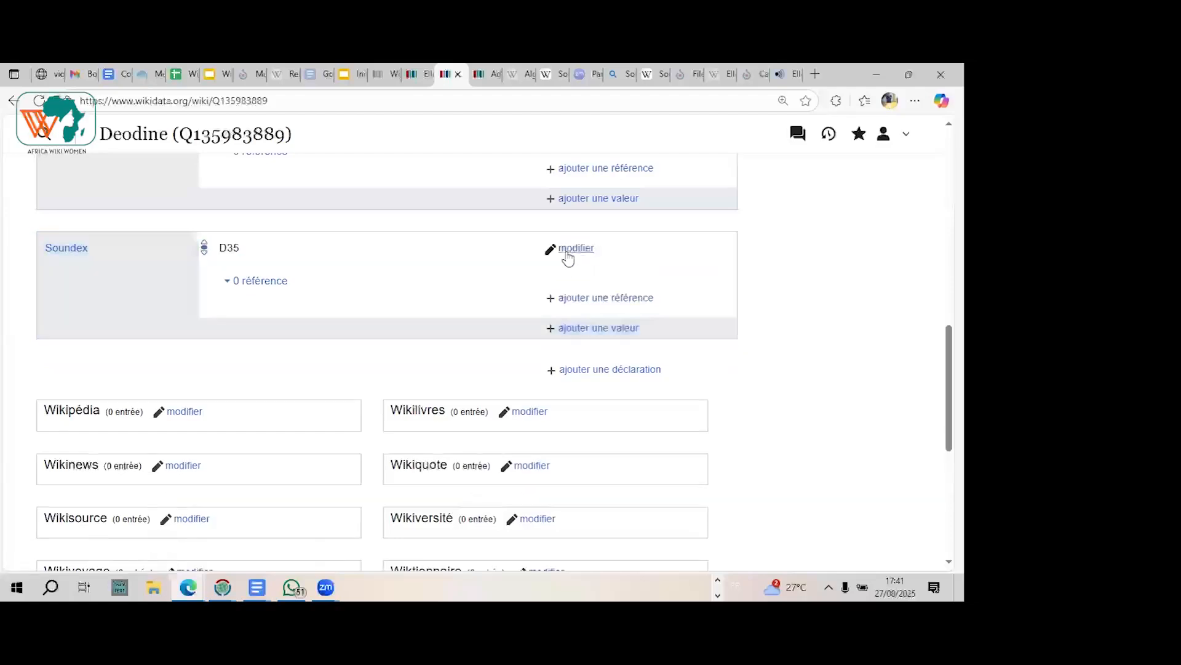
Step: Set the value of the new given-name item's Soundex statement to D350 and publish it
click(259, 251)
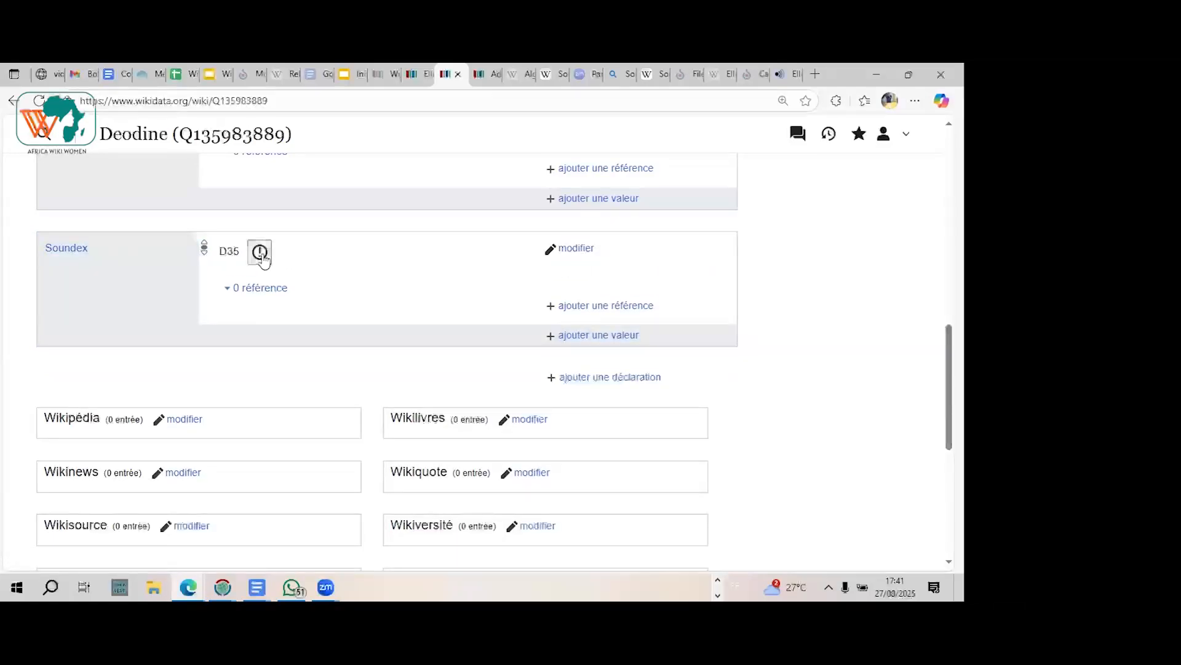
click(572, 248)
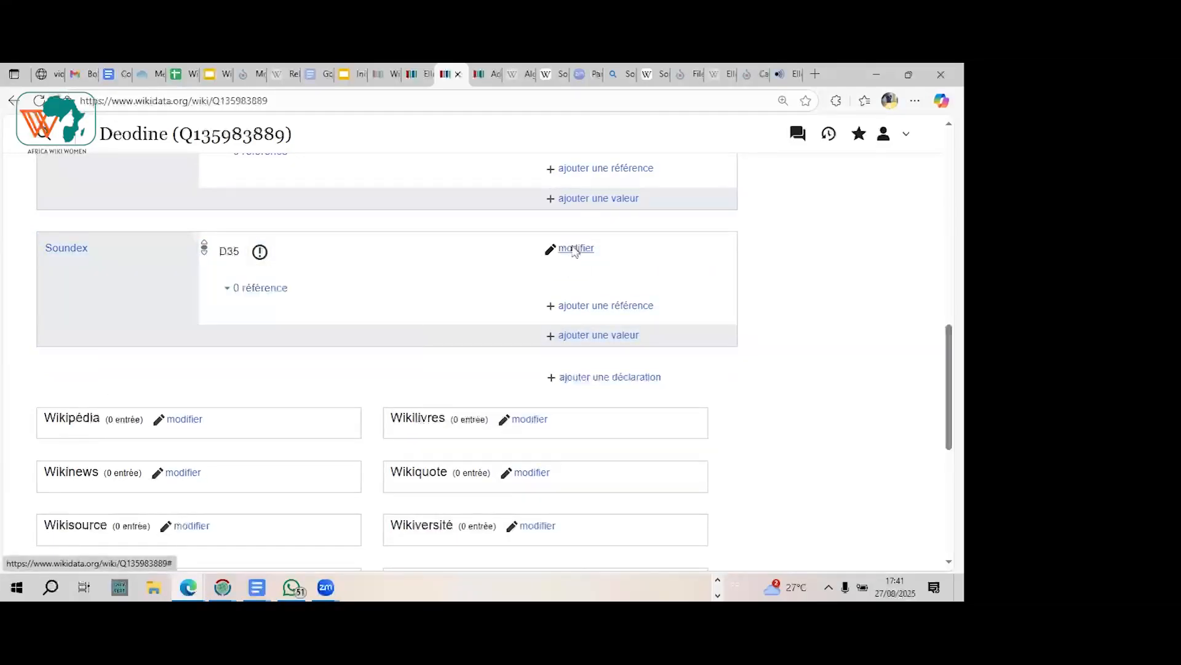
text(0)
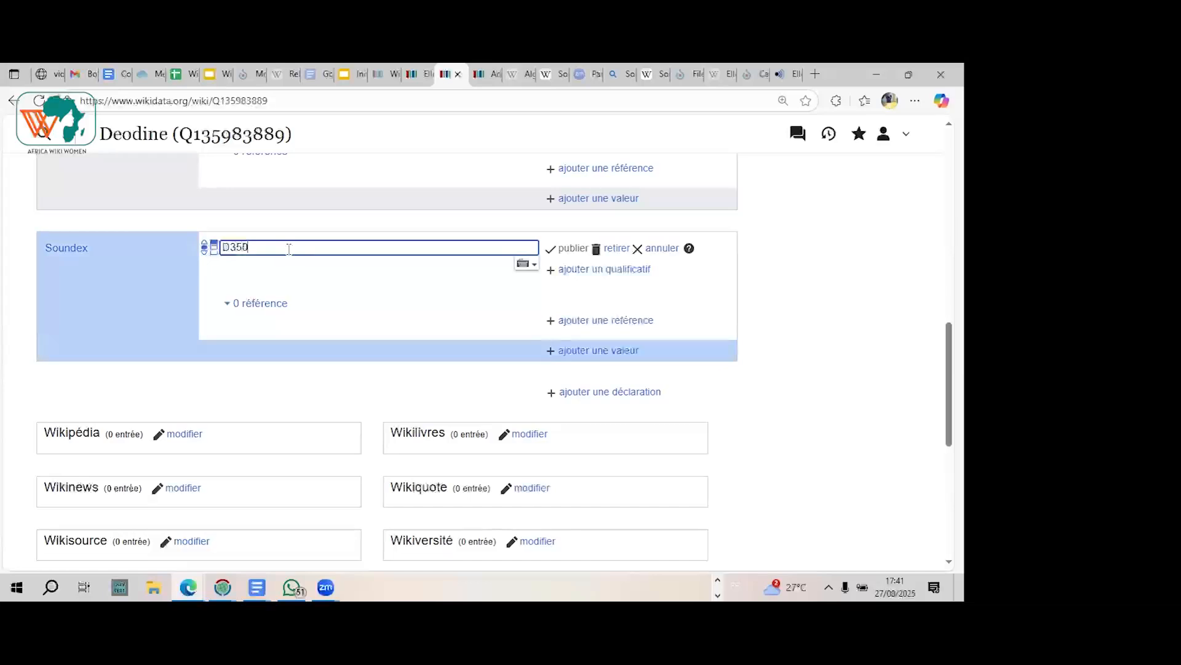
click(571, 249)
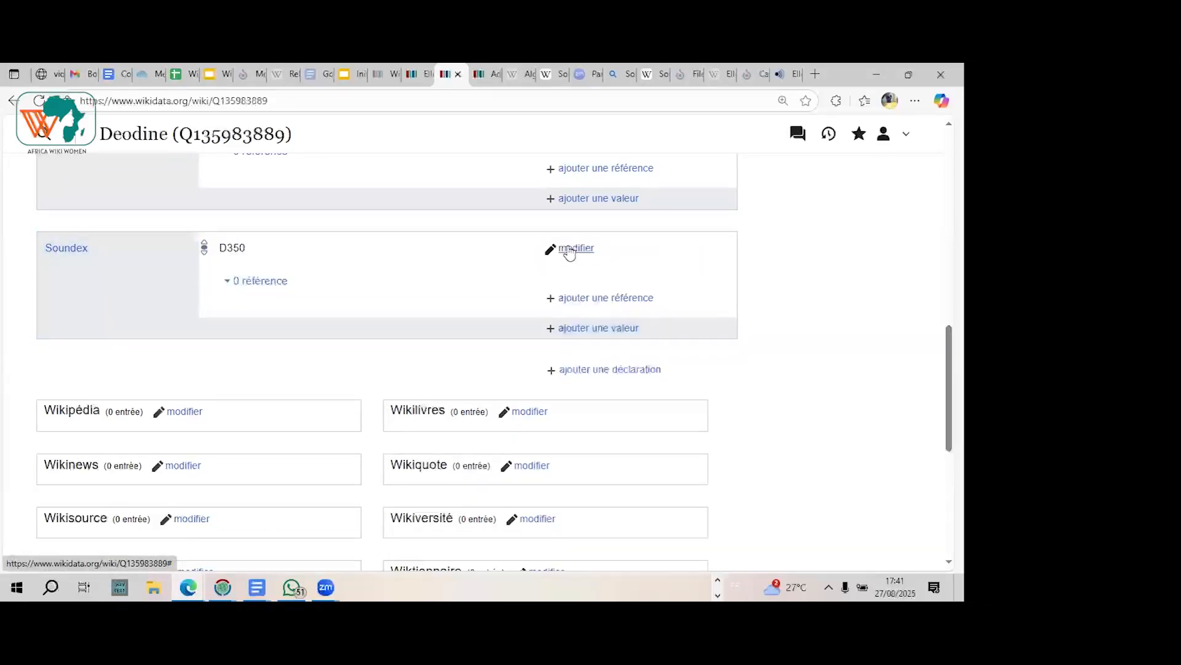
Step: Open the Soundex value for editing and compare it with the letter-coding and zero-padding rules in the Soundex article
click(572, 250)
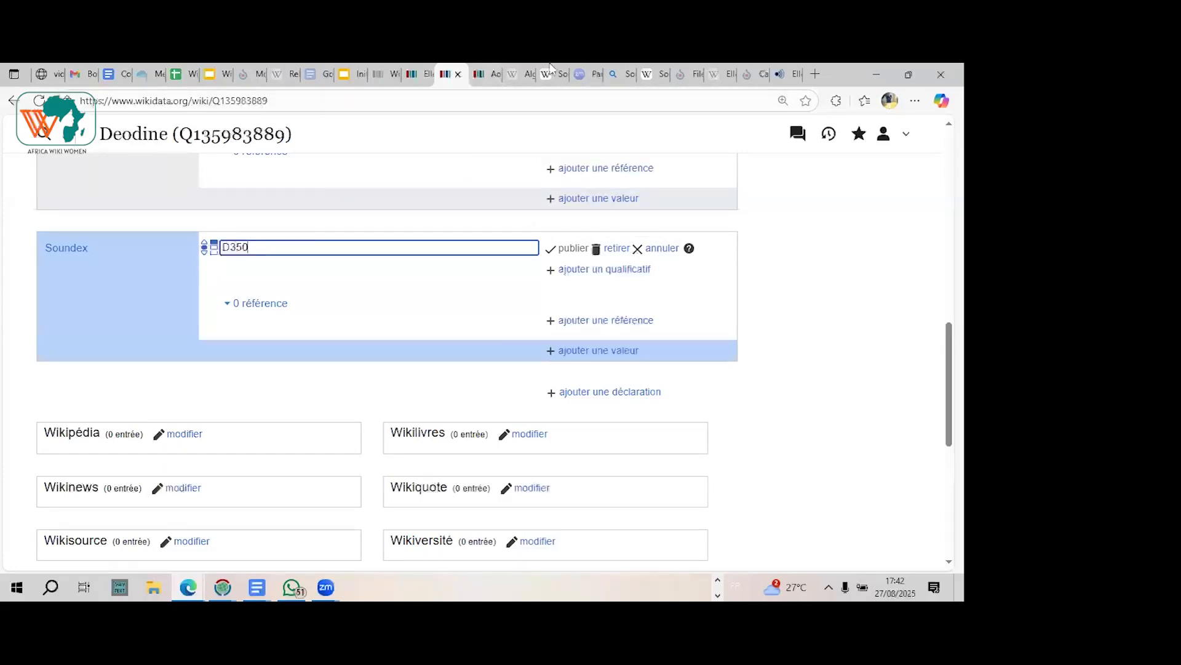
mouse_move(561, 71)
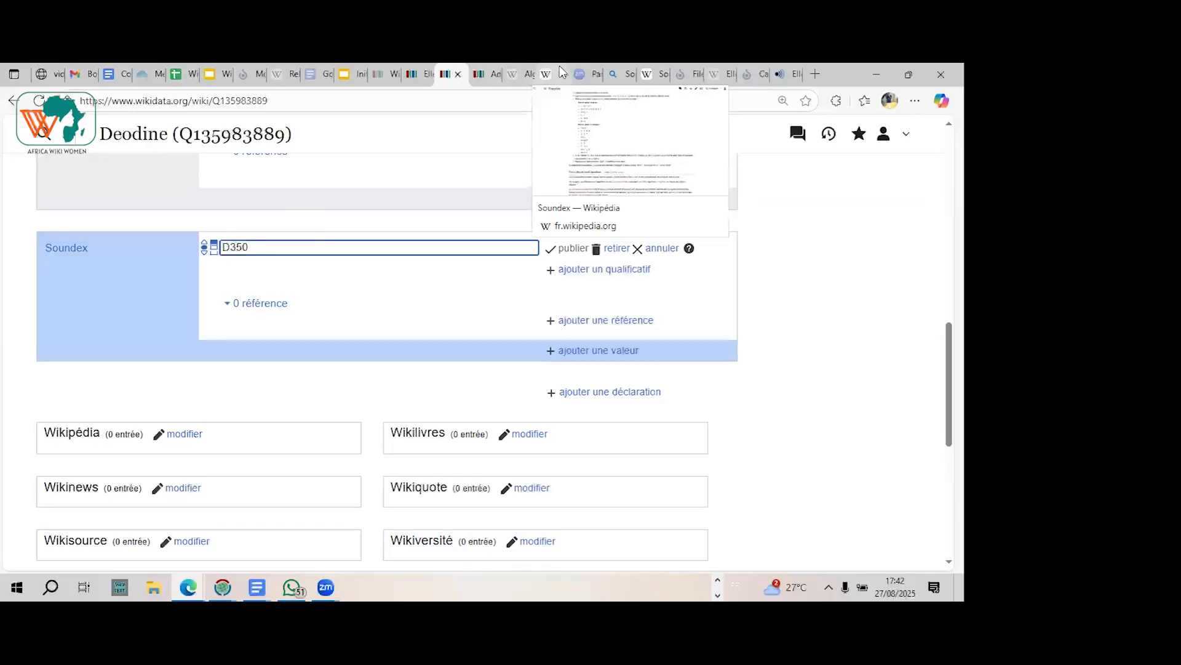
click(19, 278)
scroll(18, 278, up, 2)
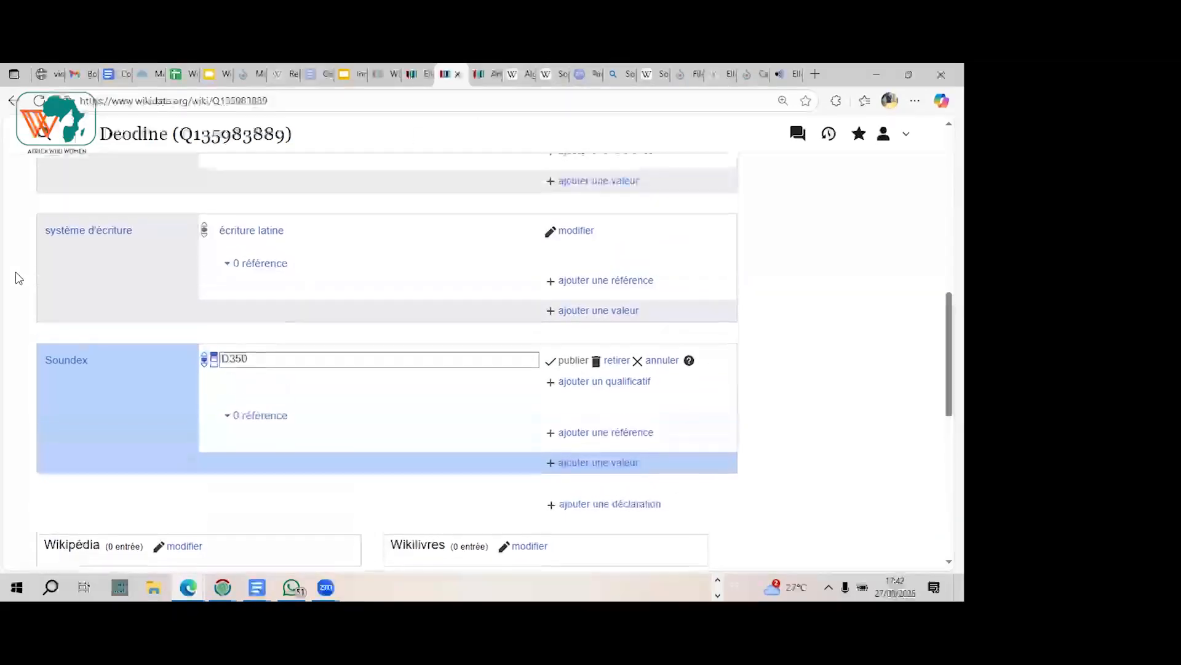
scroll(18, 278, up, 1)
scroll(19, 278, down, 2)
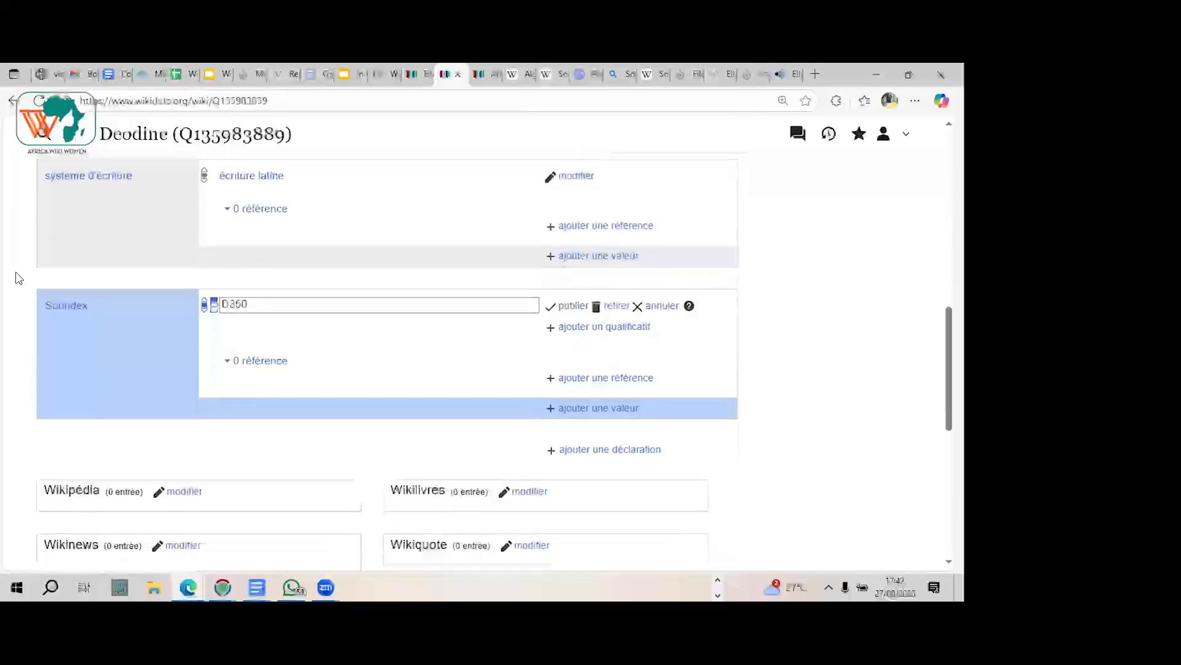
click(560, 75)
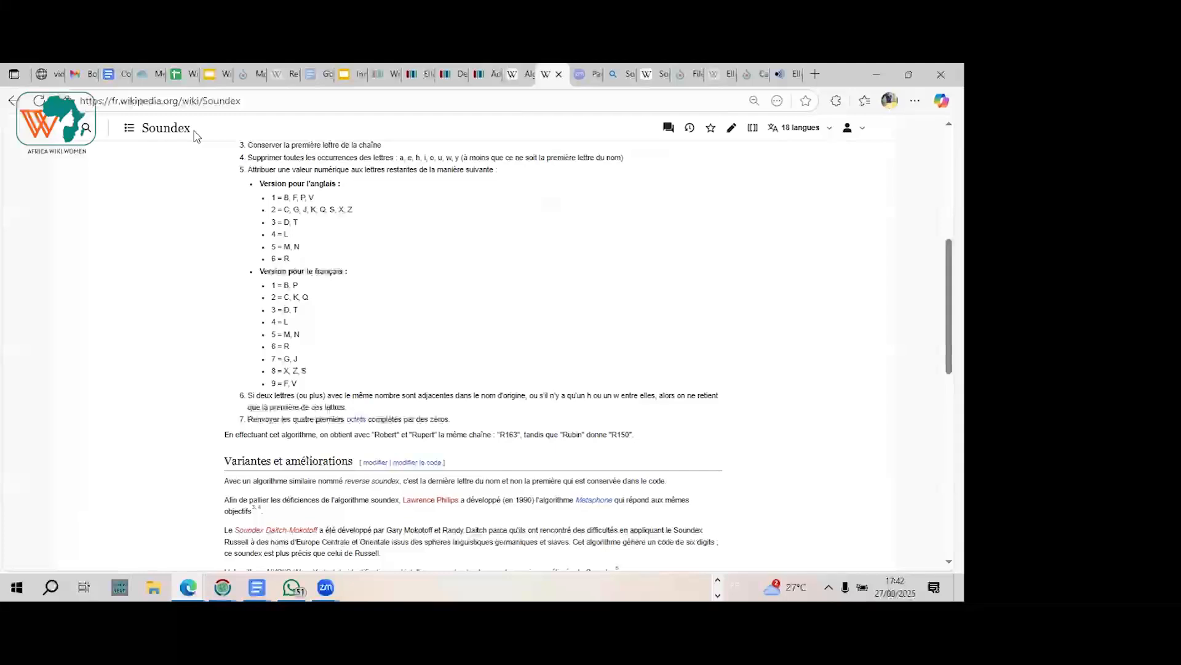
scroll(193, 131, up, 1)
scroll(195, 136, up, 6)
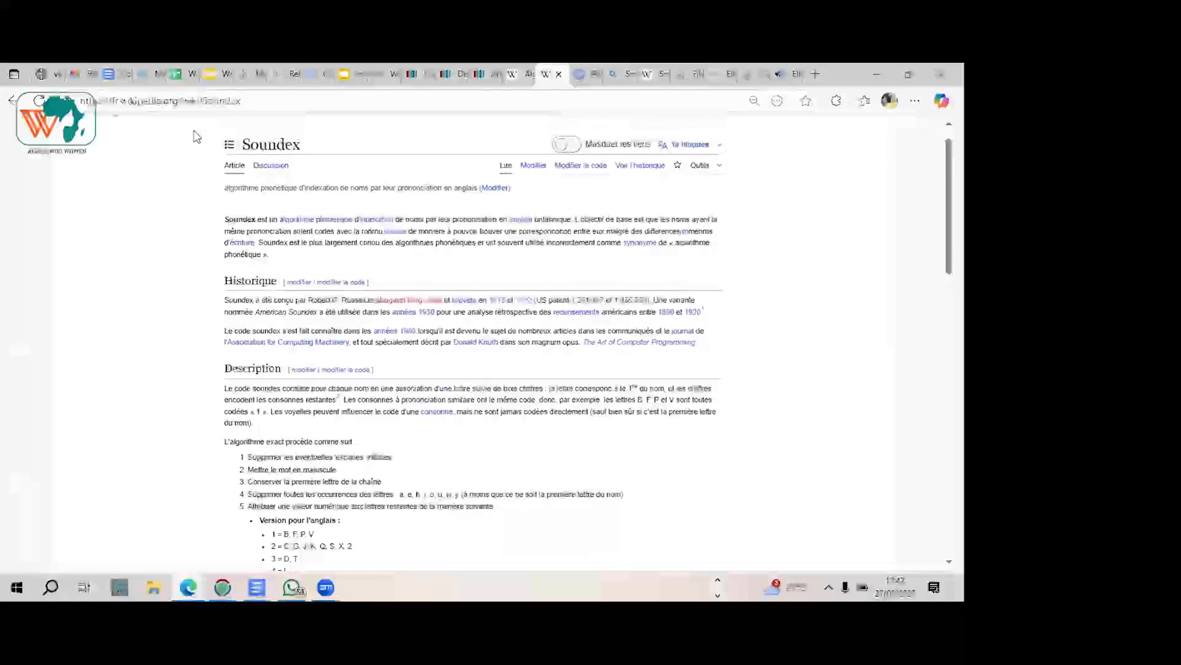
scroll(194, 136, down, 6)
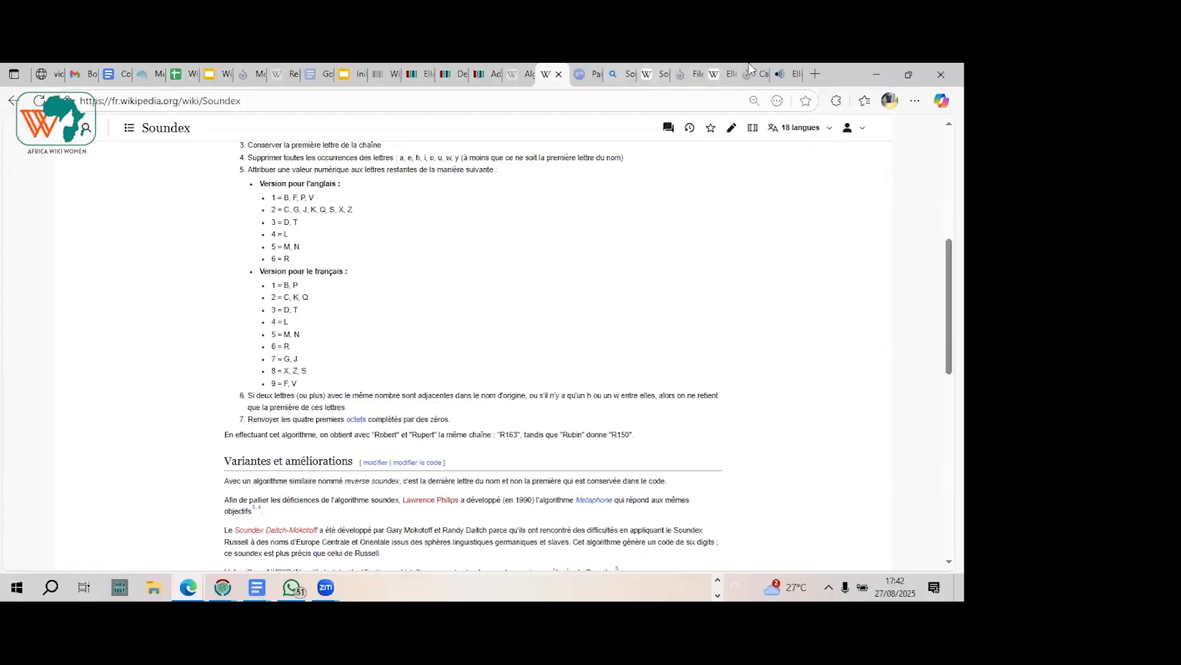
click(453, 75)
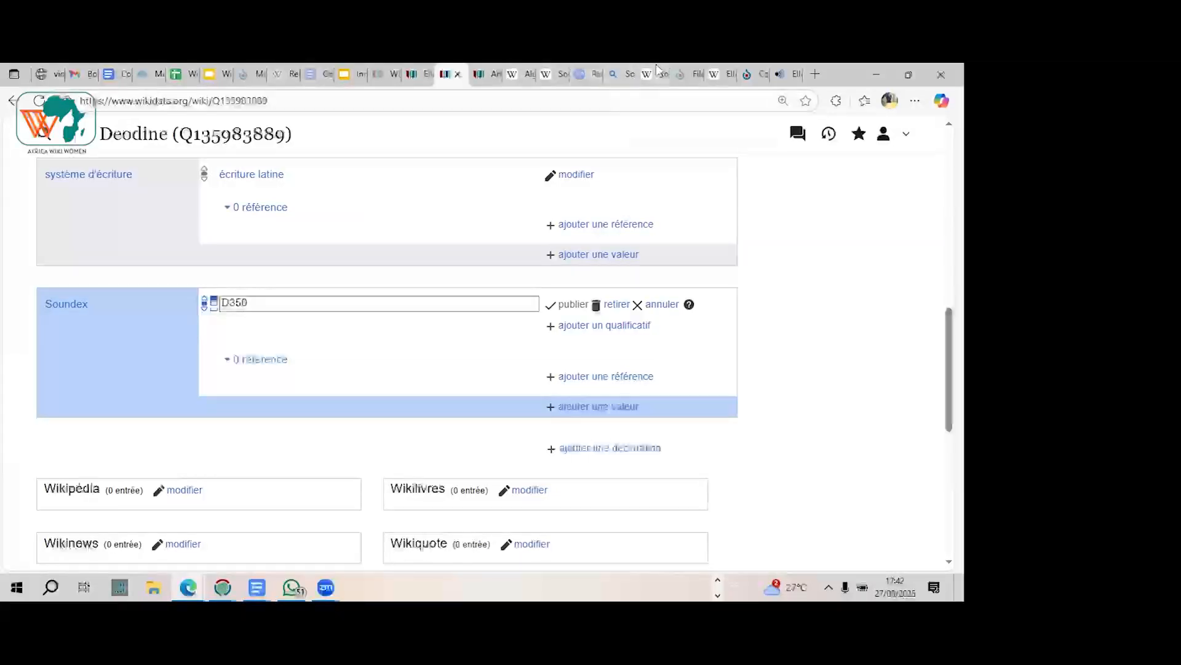
click(657, 72)
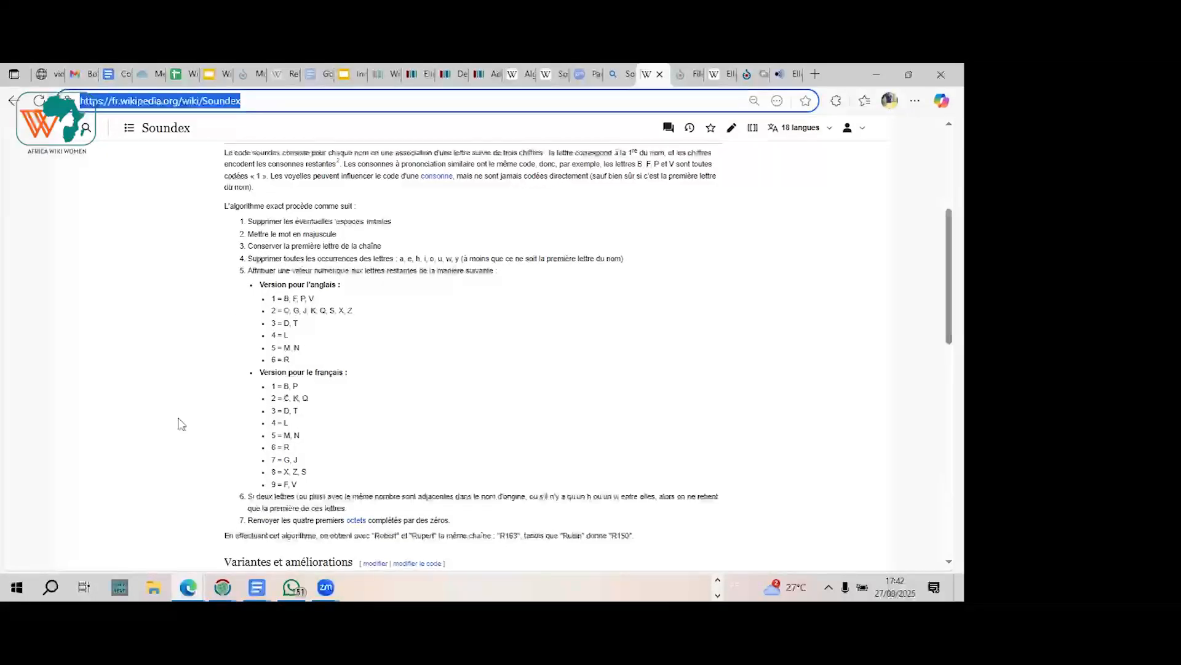
click(455, 74)
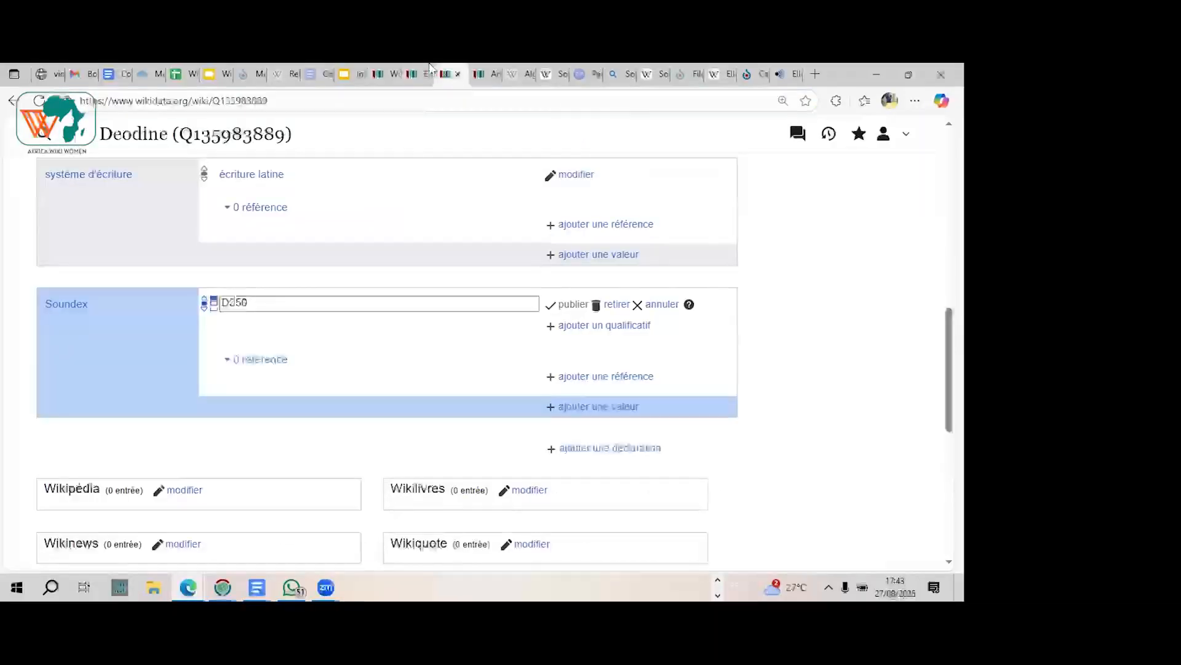
click(553, 74)
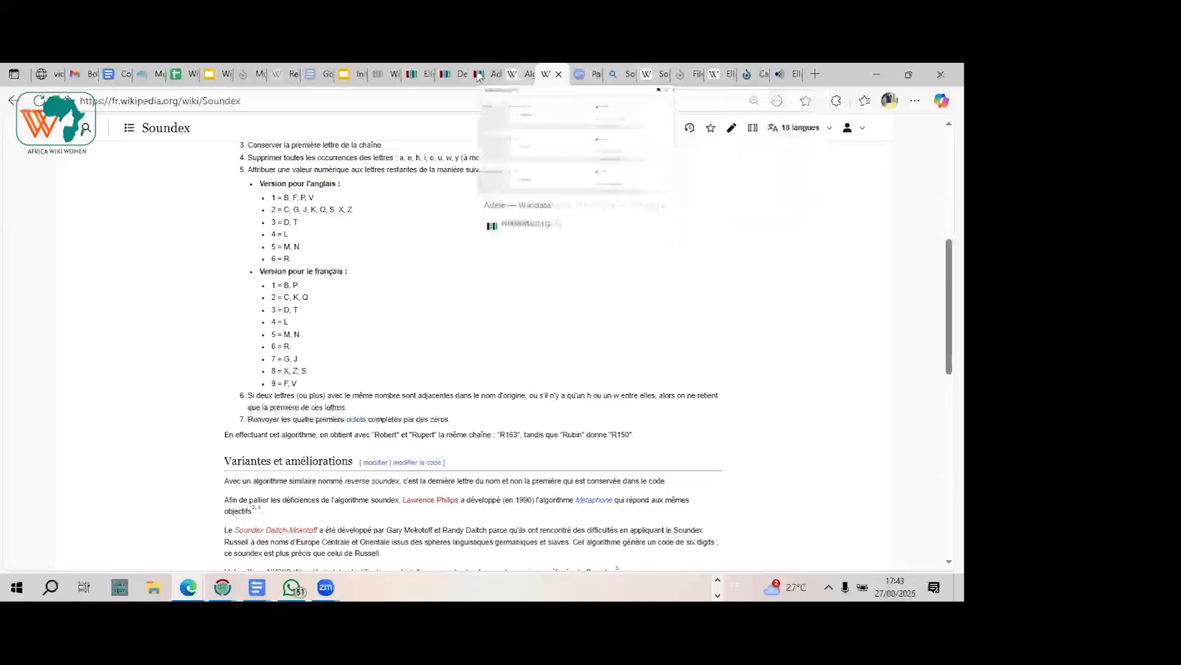
click(456, 75)
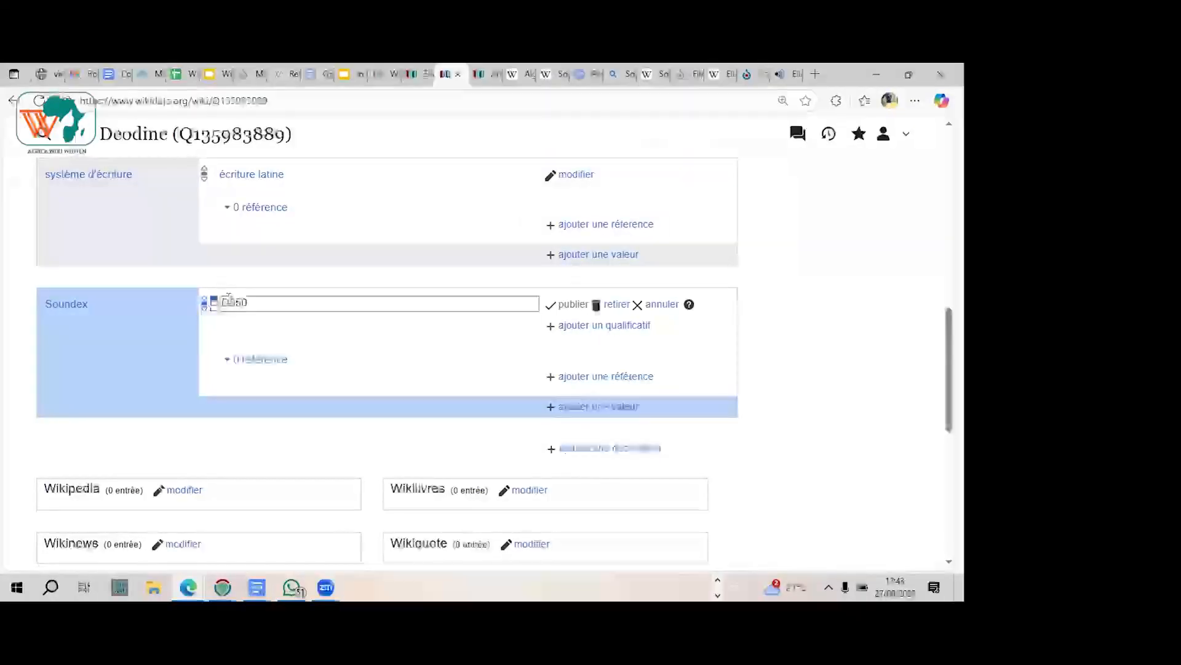
Step: Set the Soundex statement's value to D035 and publish the change
click(299, 303)
text(D35)
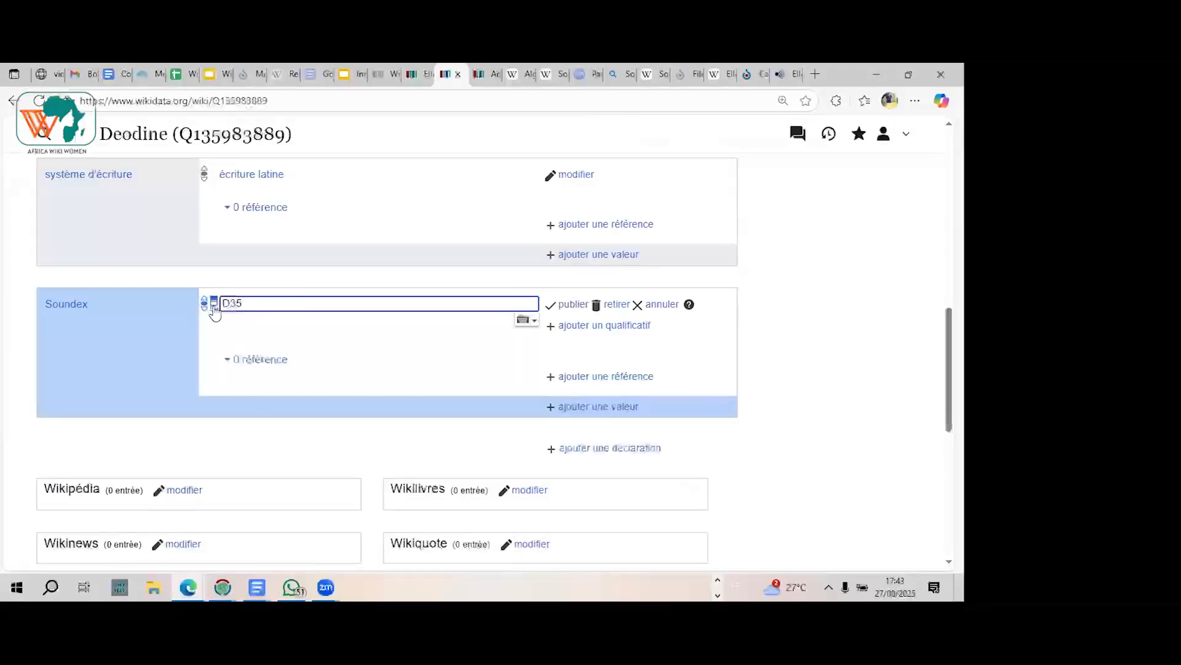
click(232, 303)
text(0)
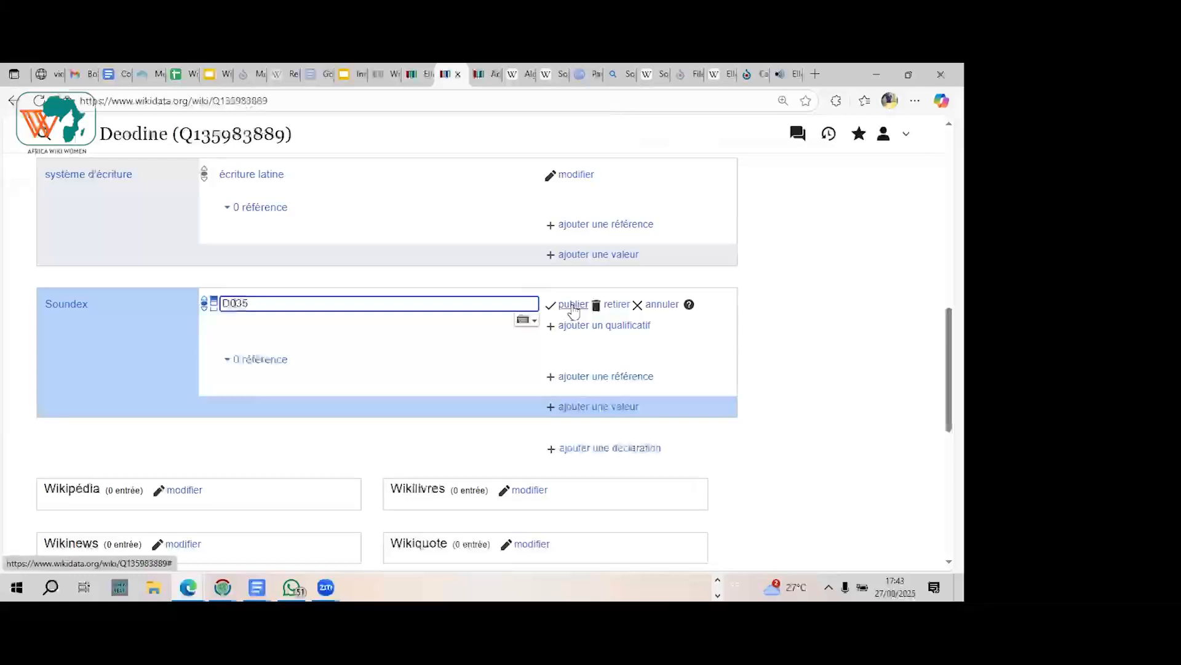
click(573, 305)
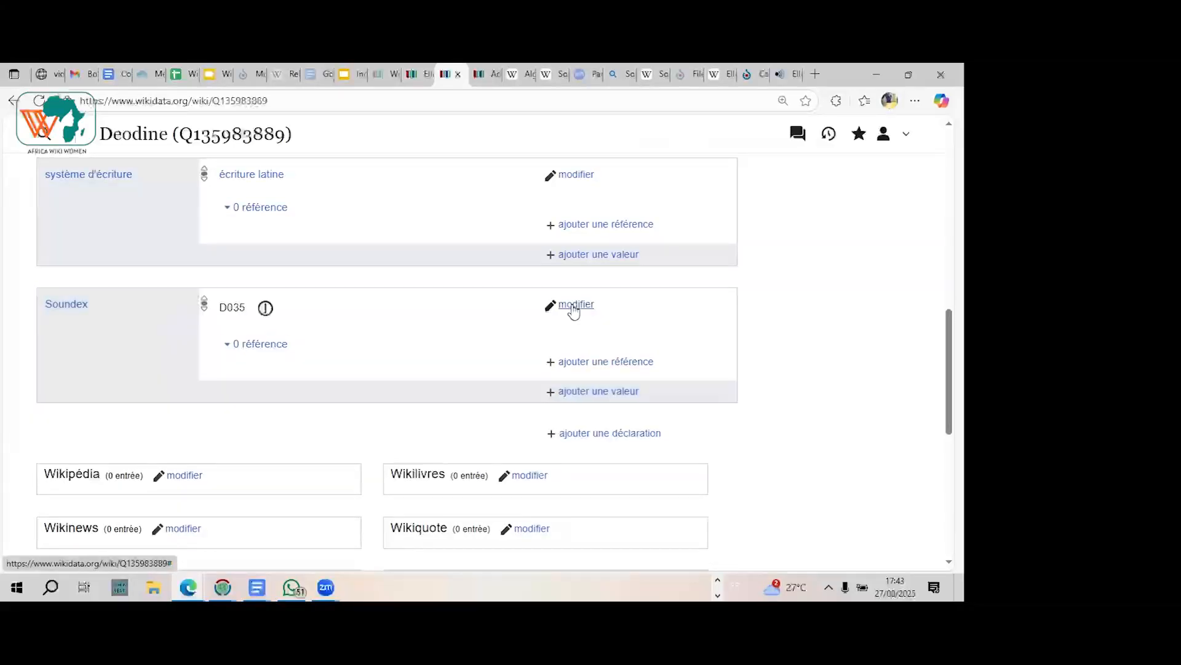
Step: Check the format constraint flagged on the Soundex statement, then set its value to D350 and publish it
mouse_move(265, 320)
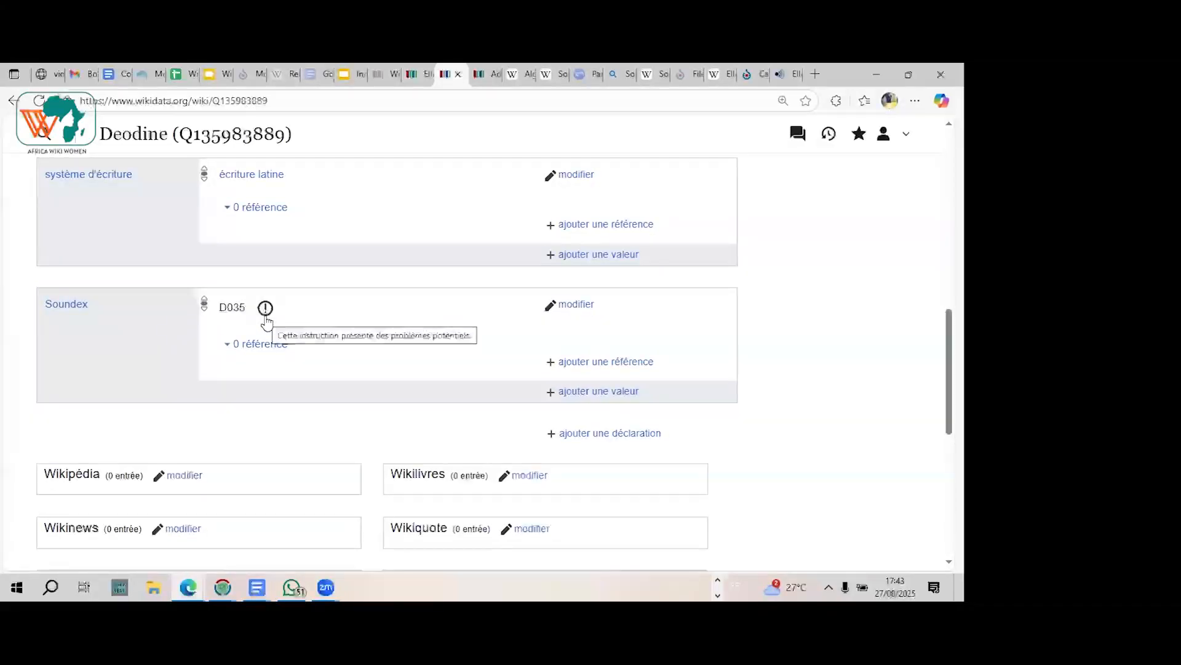
click(266, 309)
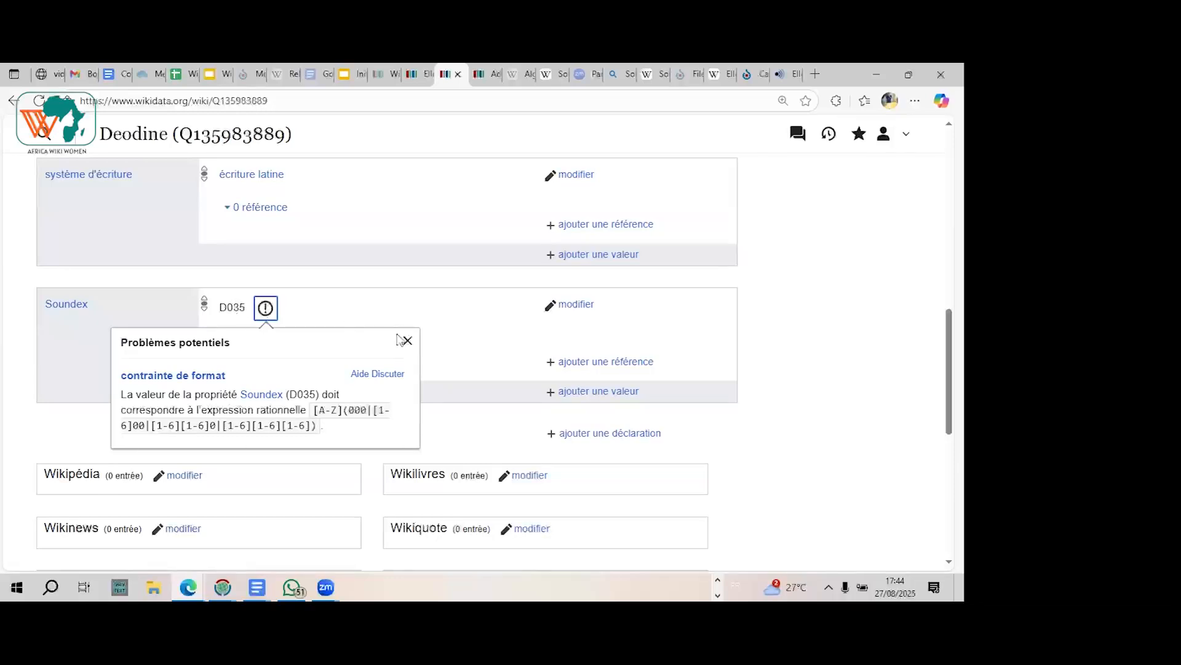
click(576, 307)
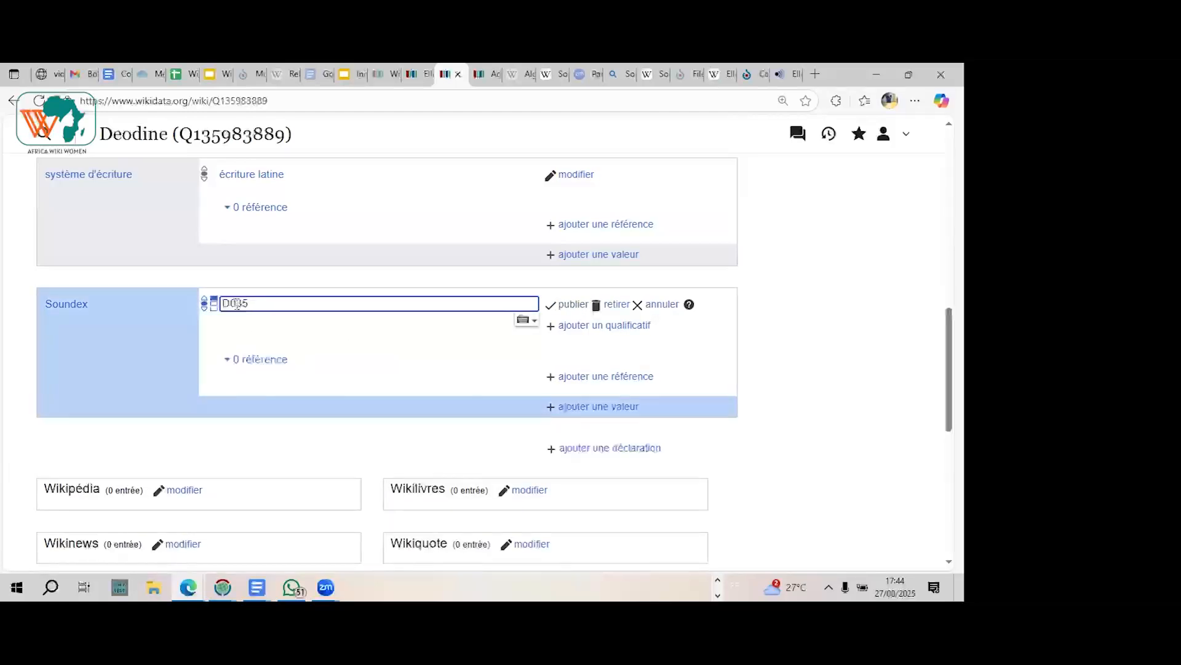
click(237, 303)
key(BackSpace)
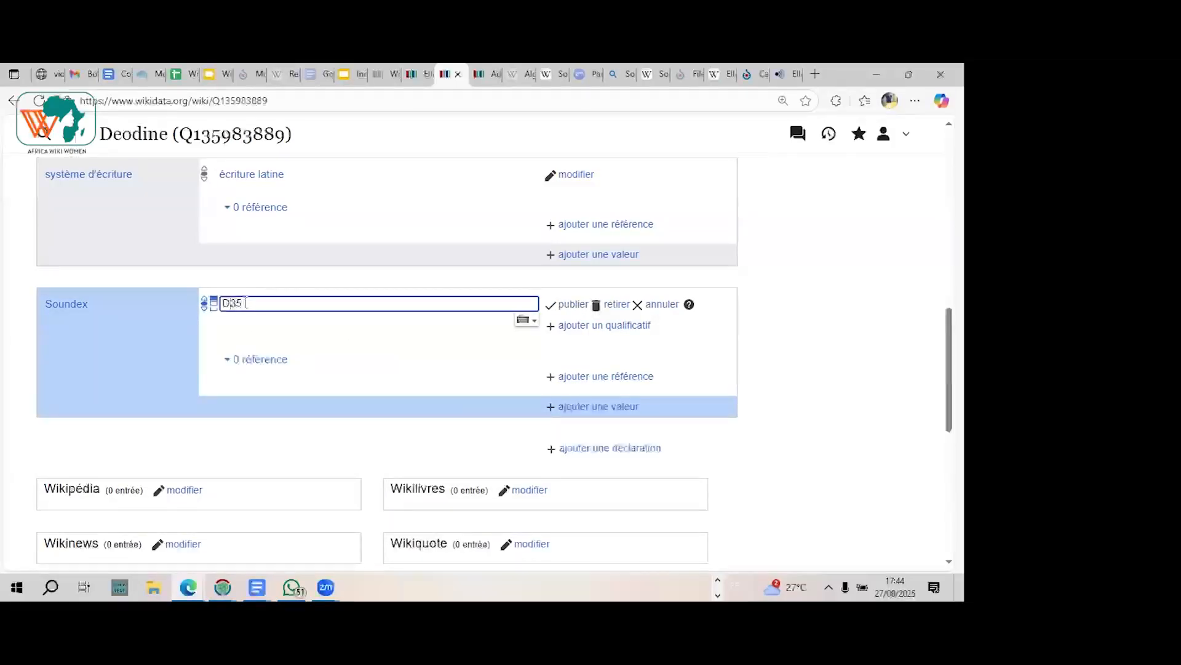
text(0)
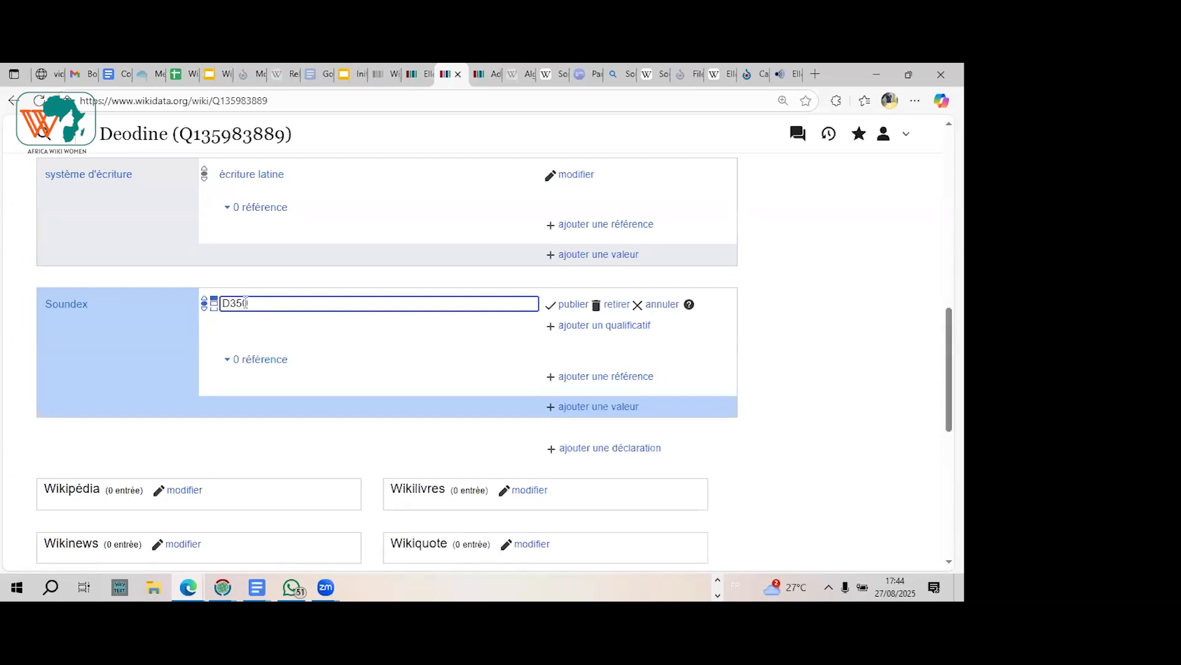
click(572, 305)
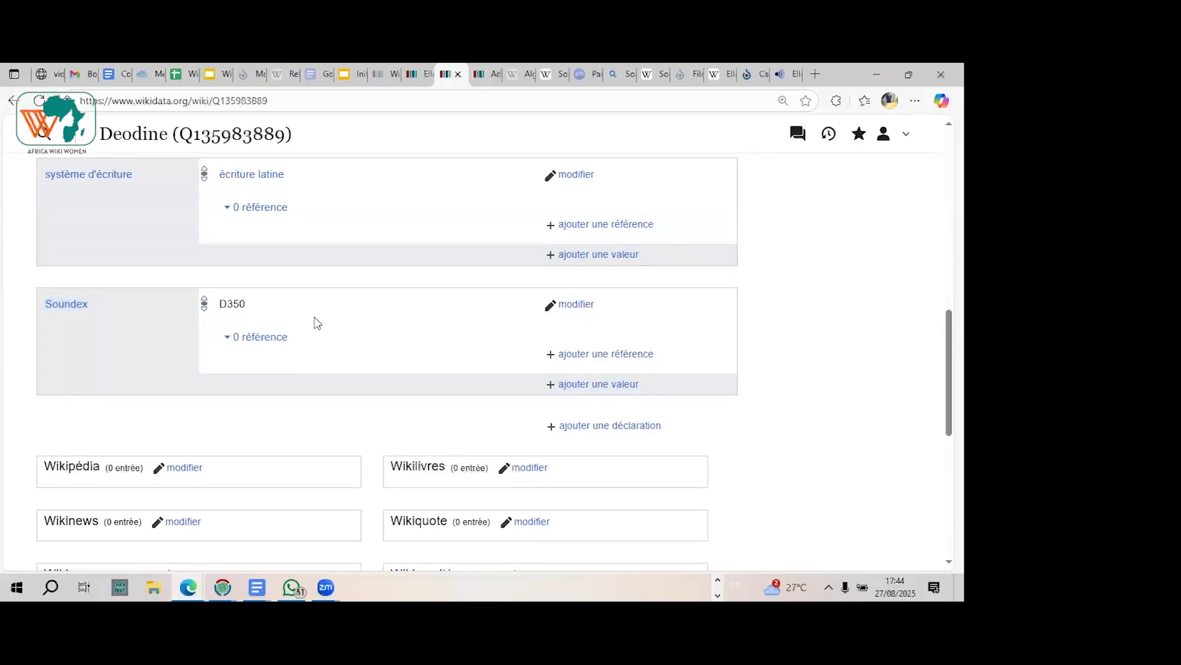
Step: Review the new given-name item's labels, descriptions and statements, from the nature of the element down to the Soundex code
scroll(317, 323, down, 3)
scroll(318, 323, up, 3)
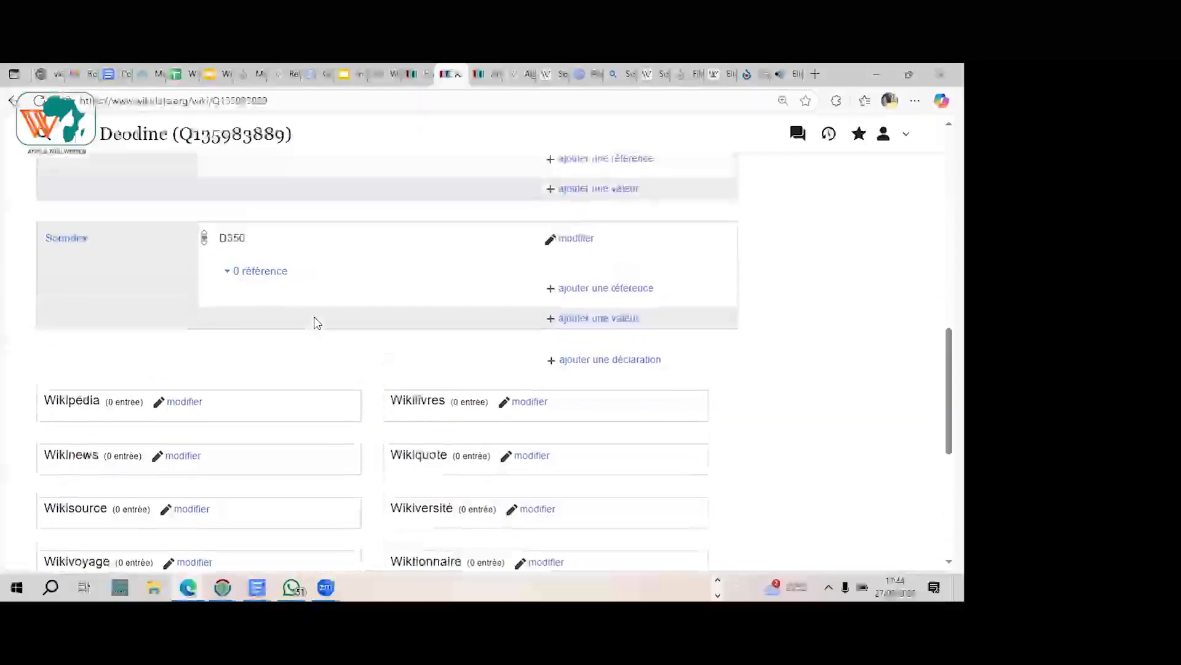
scroll(317, 323, up, 4)
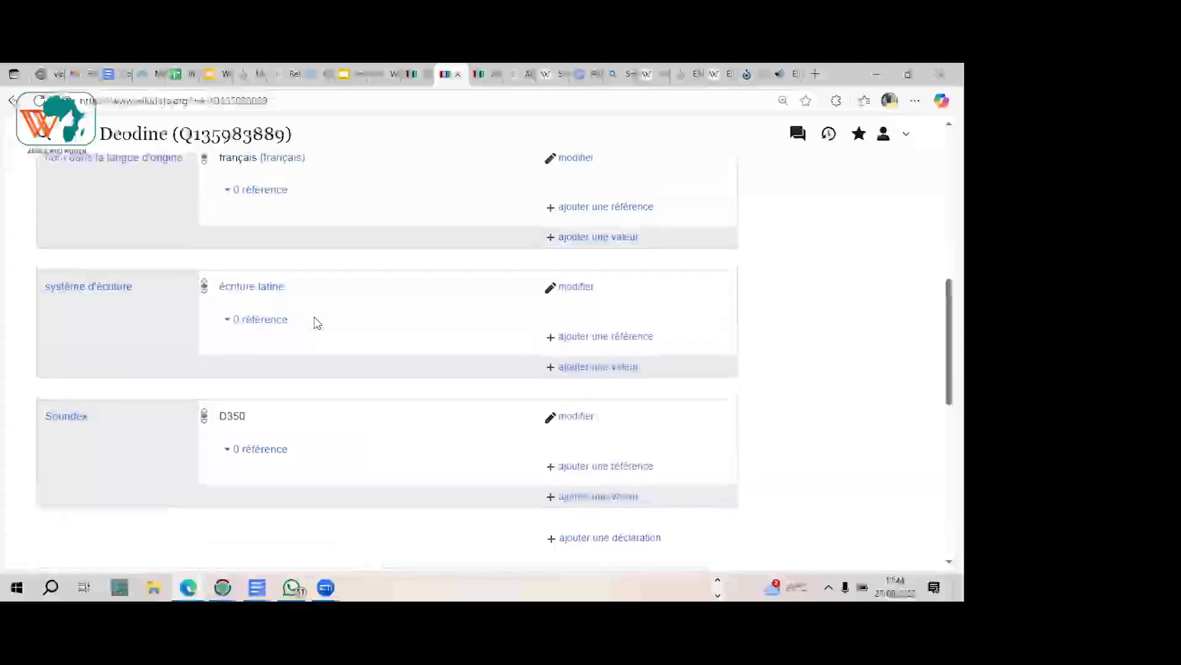
scroll(317, 323, up, 1)
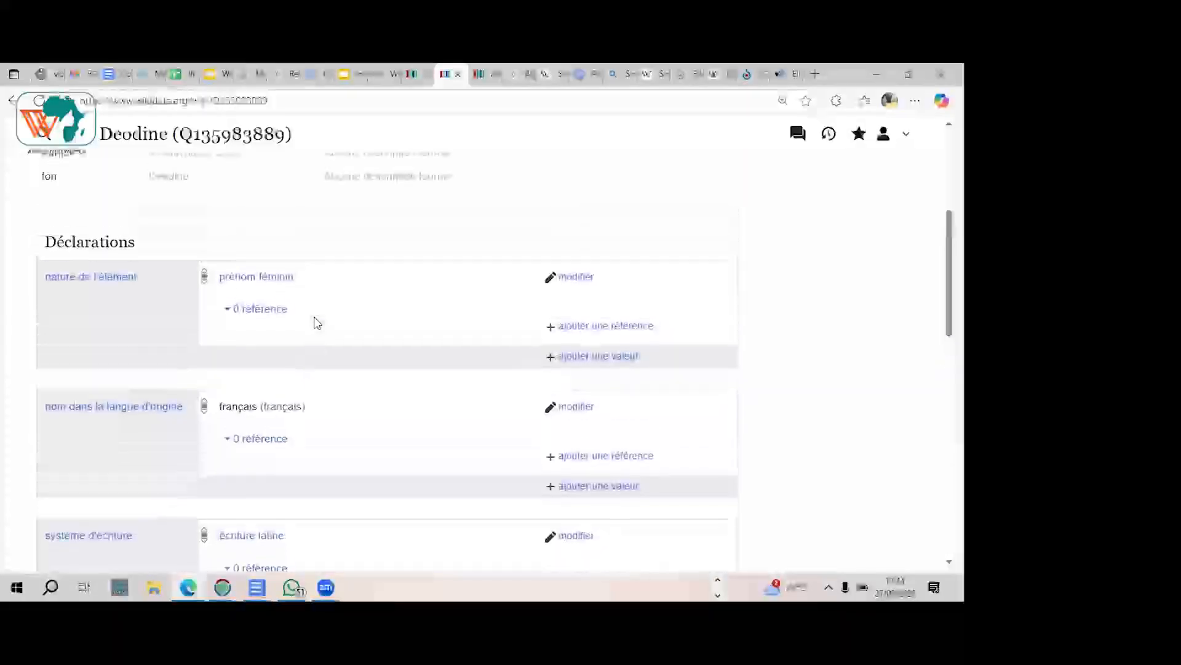
scroll(316, 322, up, 3)
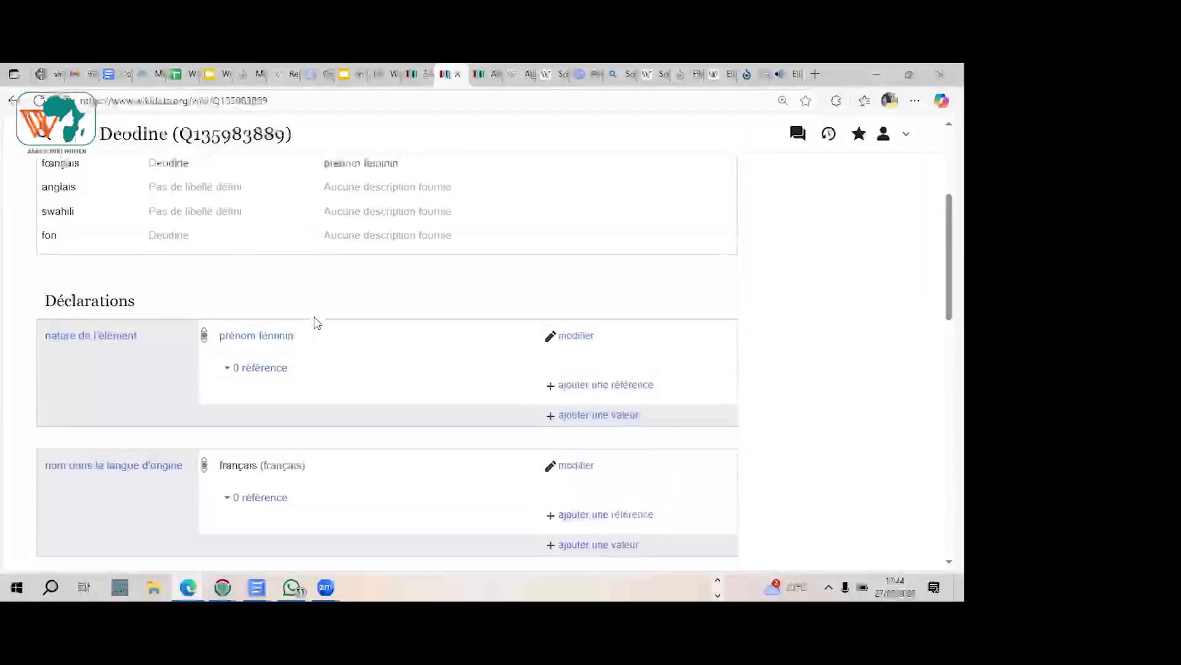
scroll(316, 322, down, 3)
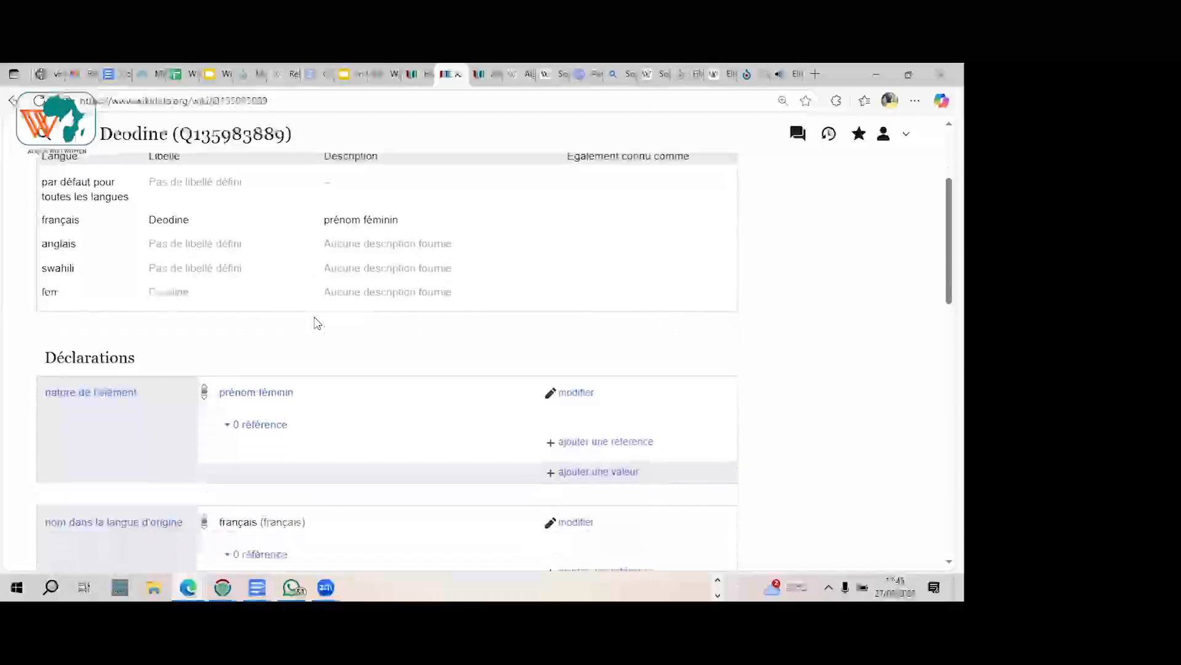
scroll(317, 323, down, 2)
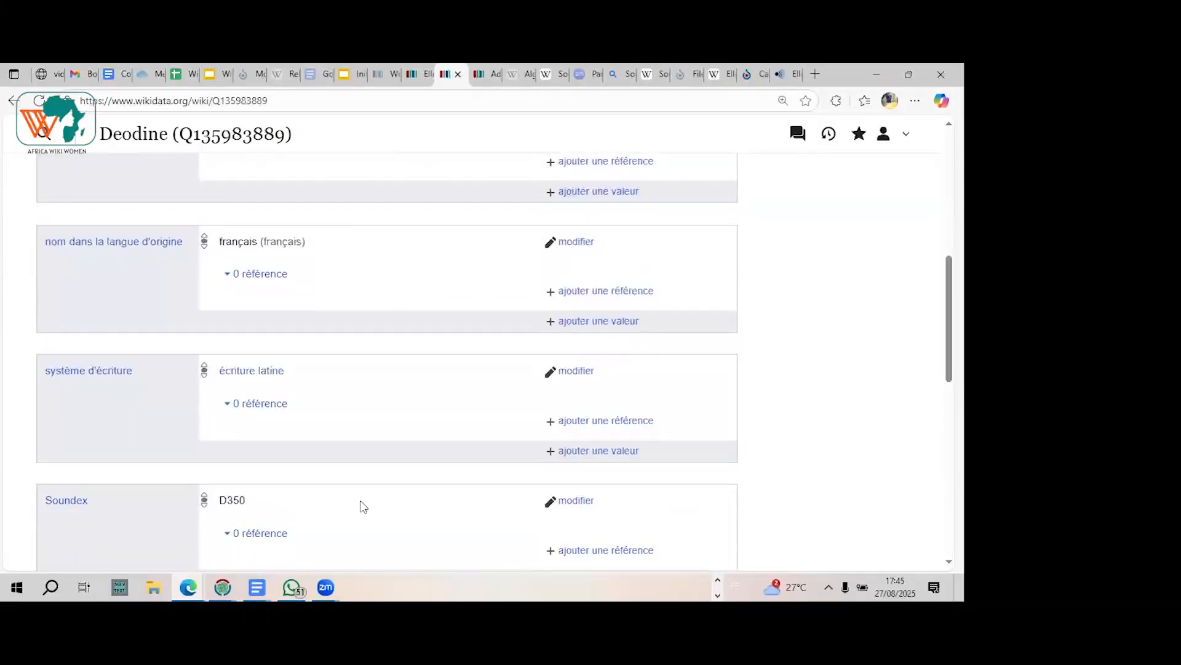
Step: Bring up the Zoom meeting controls, then return to the browser and view the Cologne phonetic algorithm article's letter-encoding table
mouse_move(326, 587)
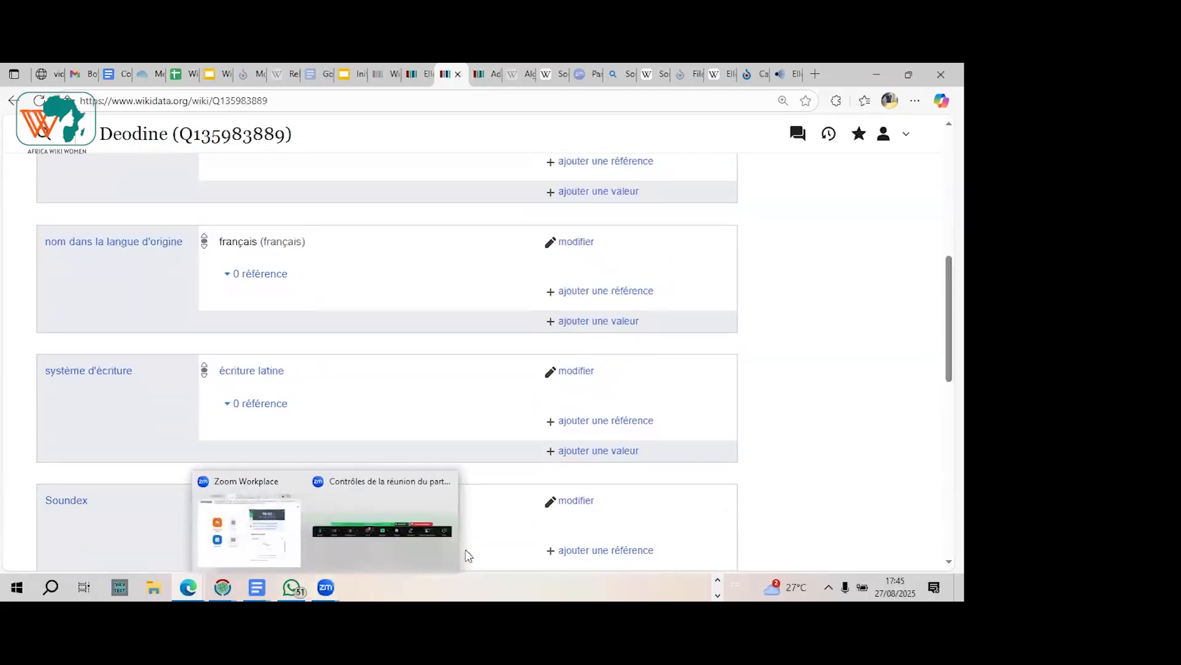
click(378, 541)
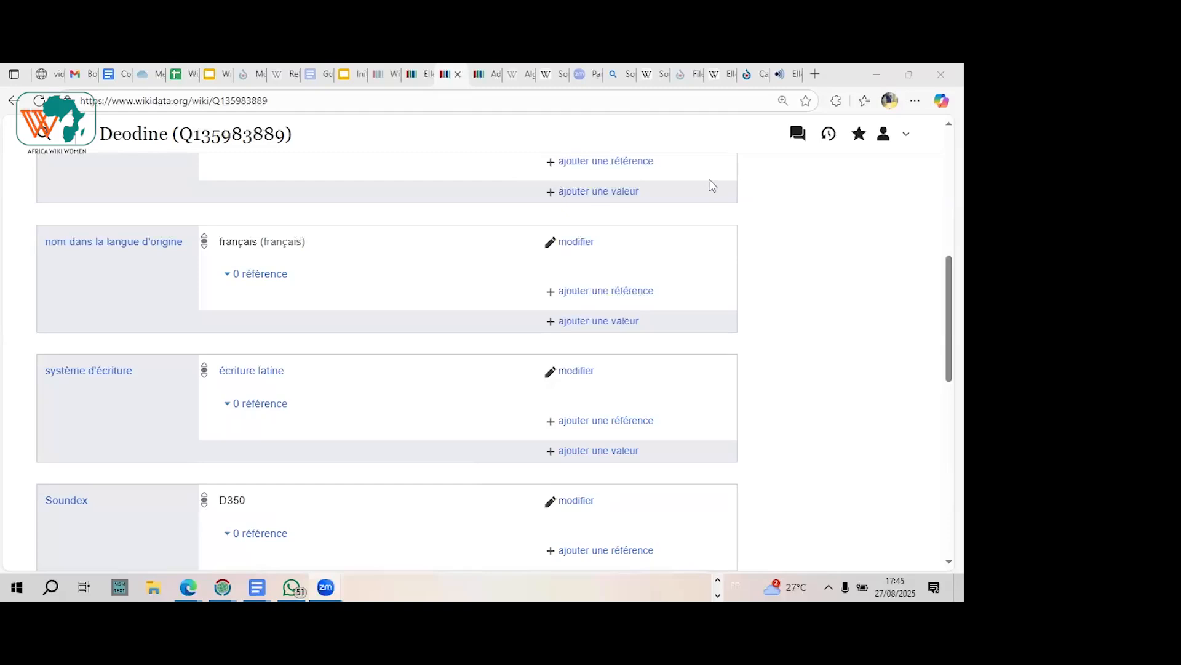
click(421, 73)
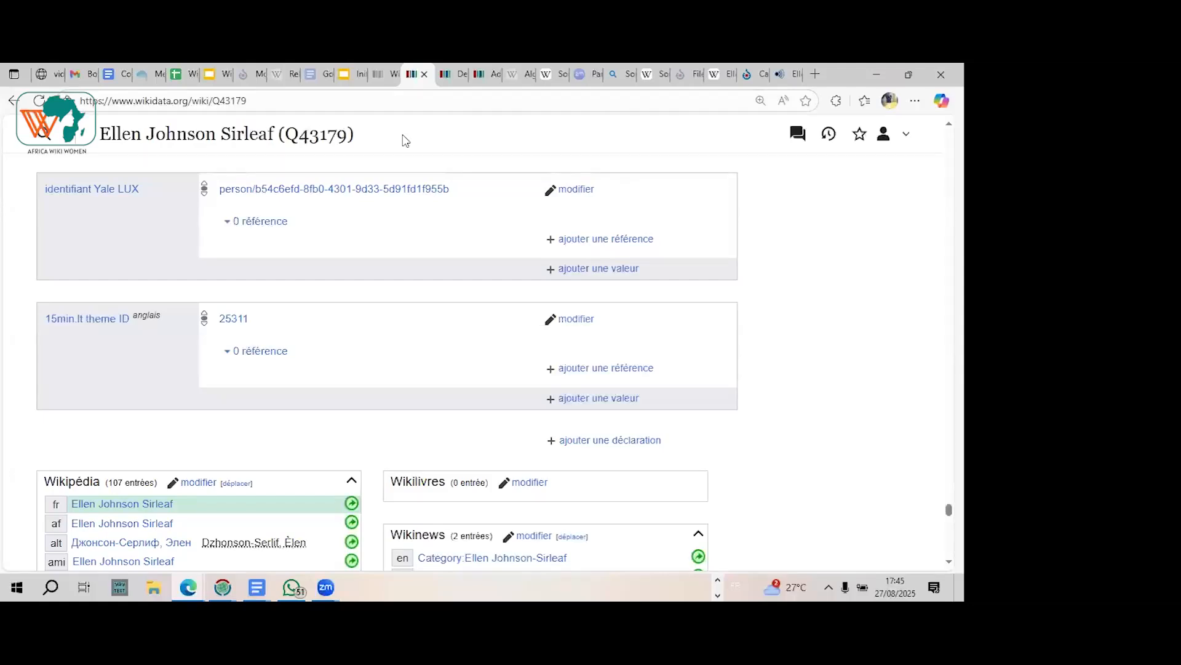
click(524, 75)
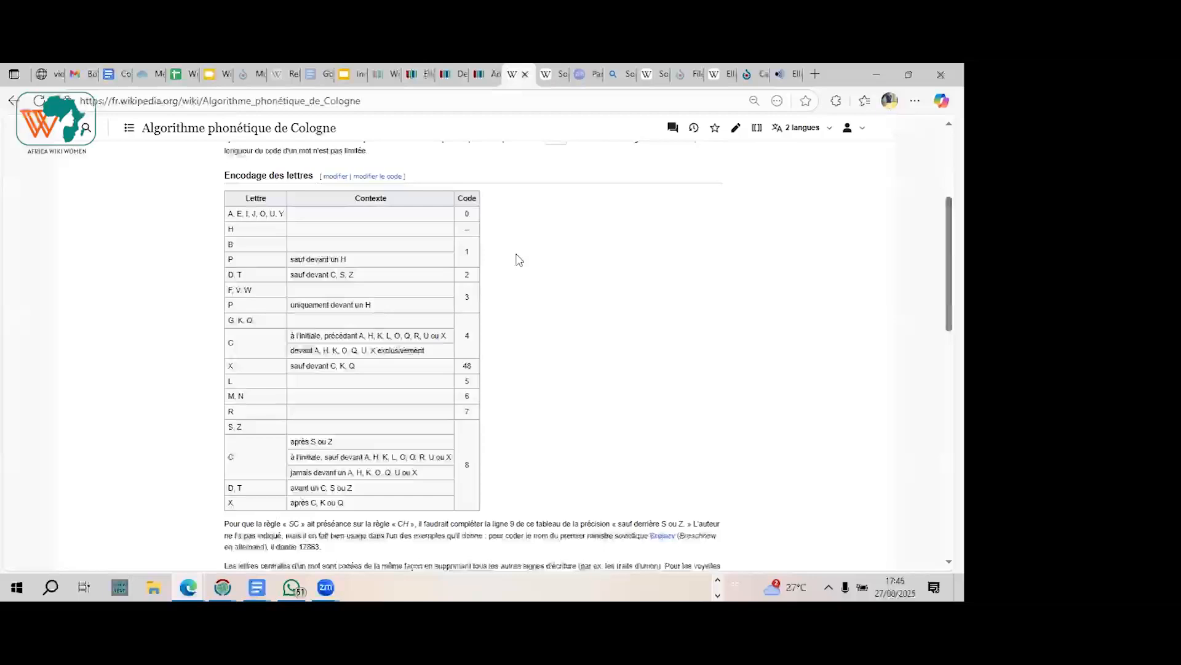
Step: Return from the Cologne phonetics article to the new given-name item and review its last statements, down to the Soundex code
scroll(518, 260, down, 2)
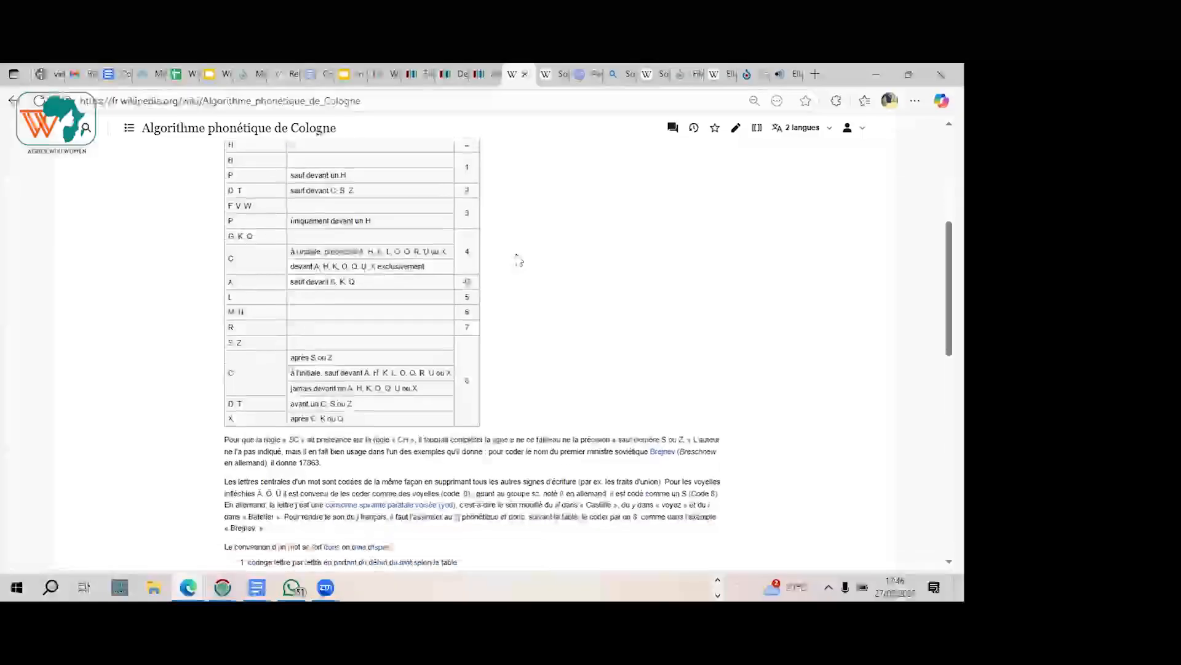
scroll(519, 260, up, 2)
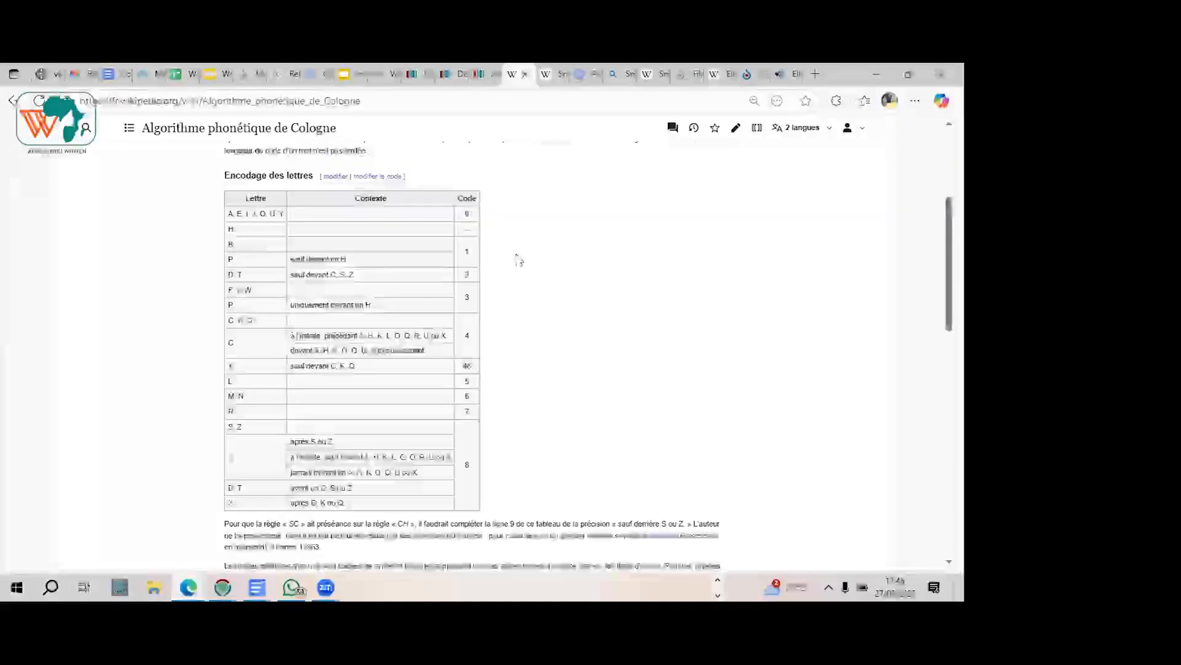
click(448, 75)
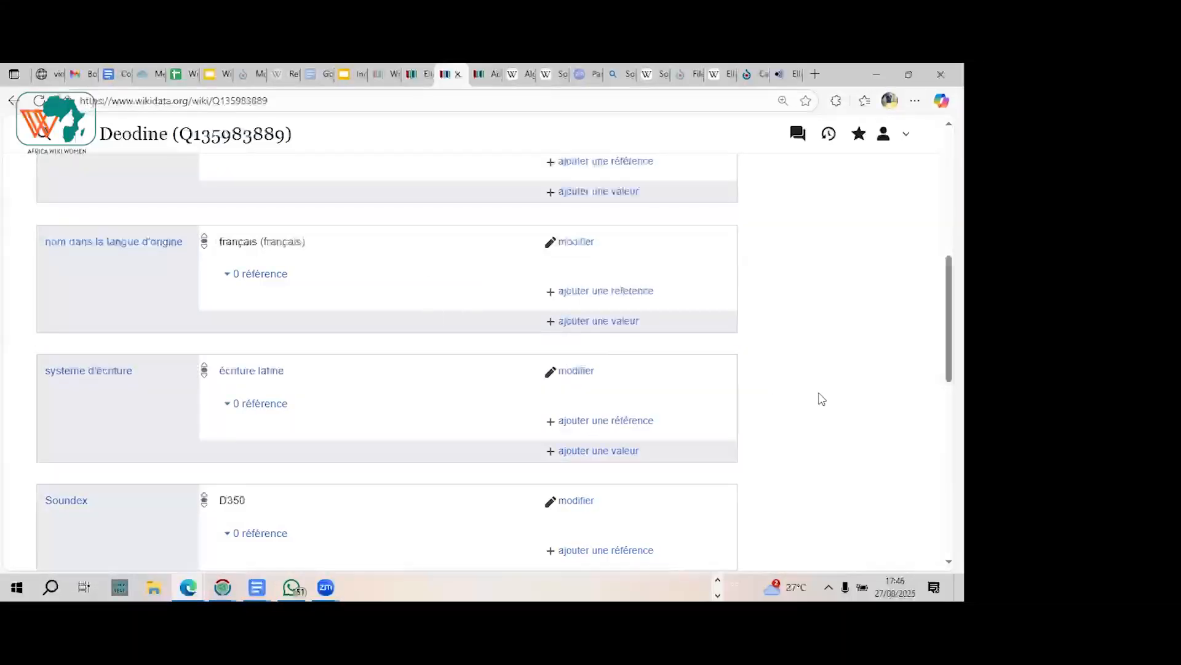
scroll(822, 398, down, 3)
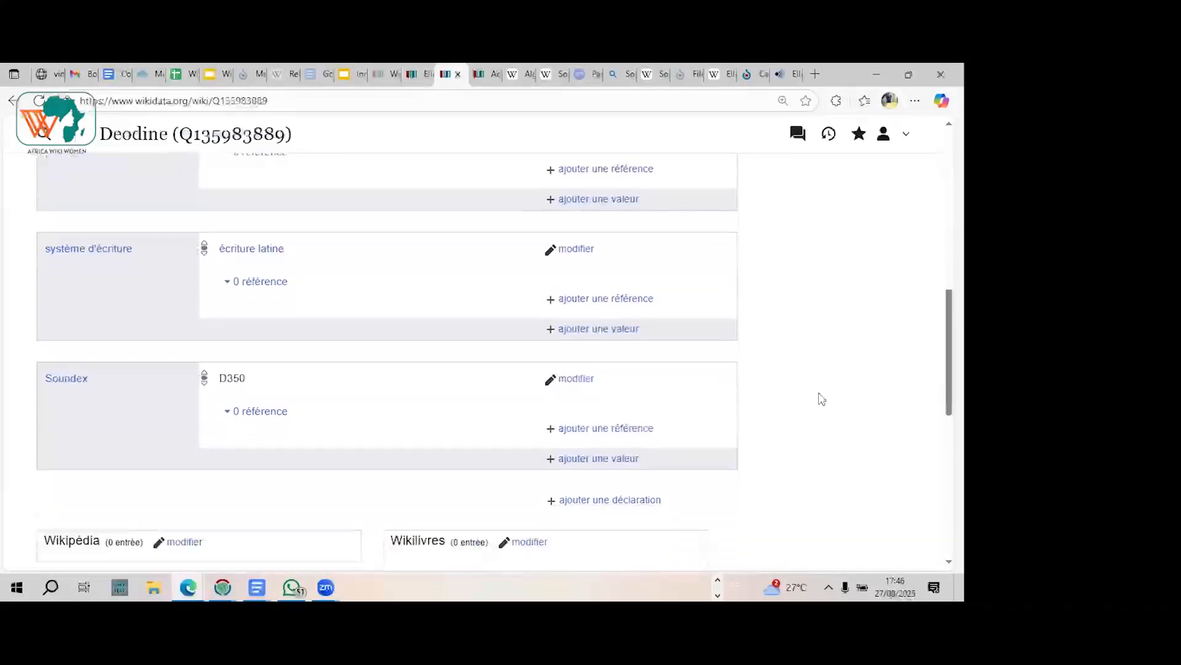
scroll(822, 399, up, 2)
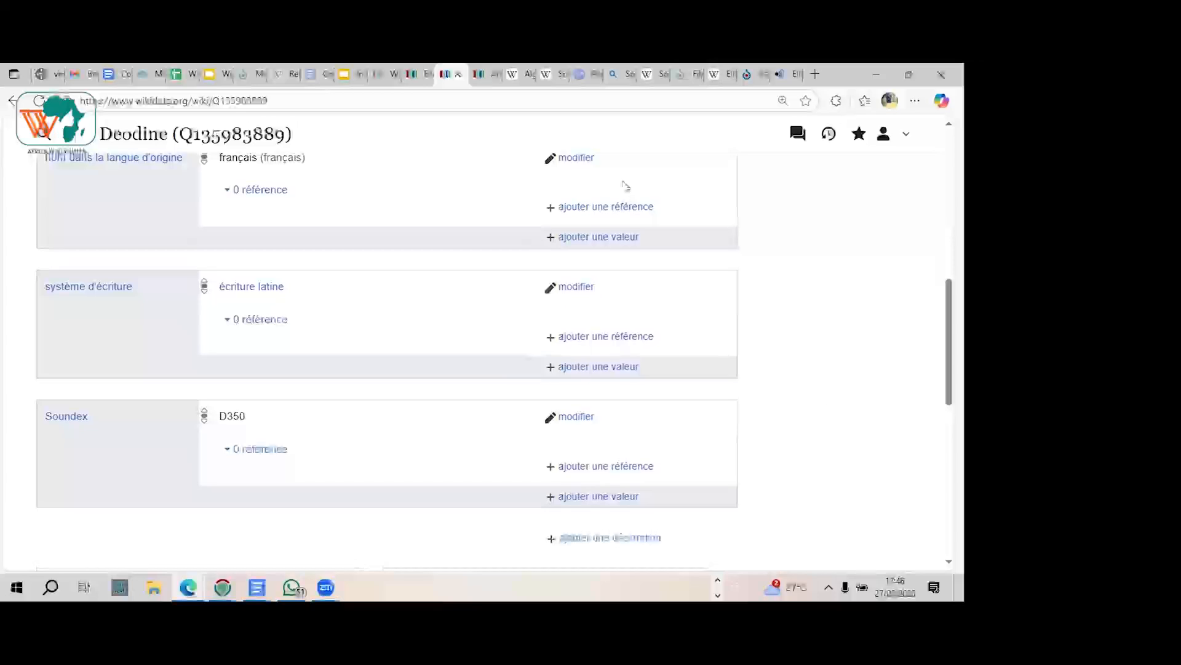
Step: Examine the phonetic statements on the Adele item that follow Soundex, including the Cologne phonetic algorithm and Caverphone
click(483, 74)
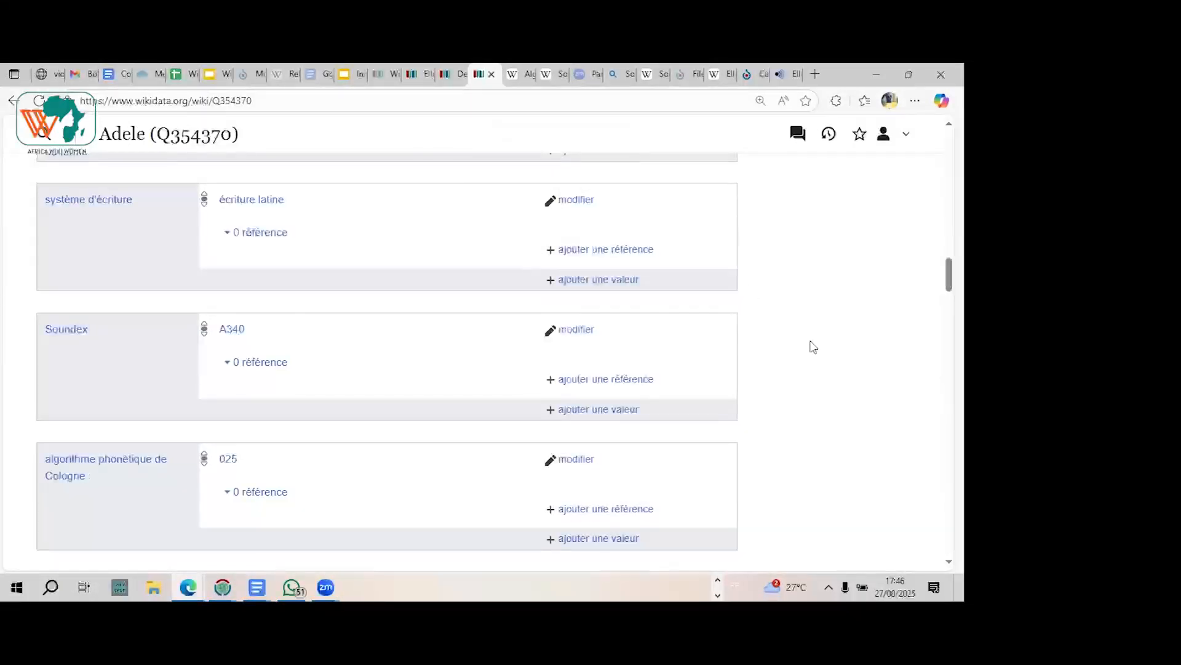
scroll(812, 345, down, 1)
scroll(813, 347, down, 3)
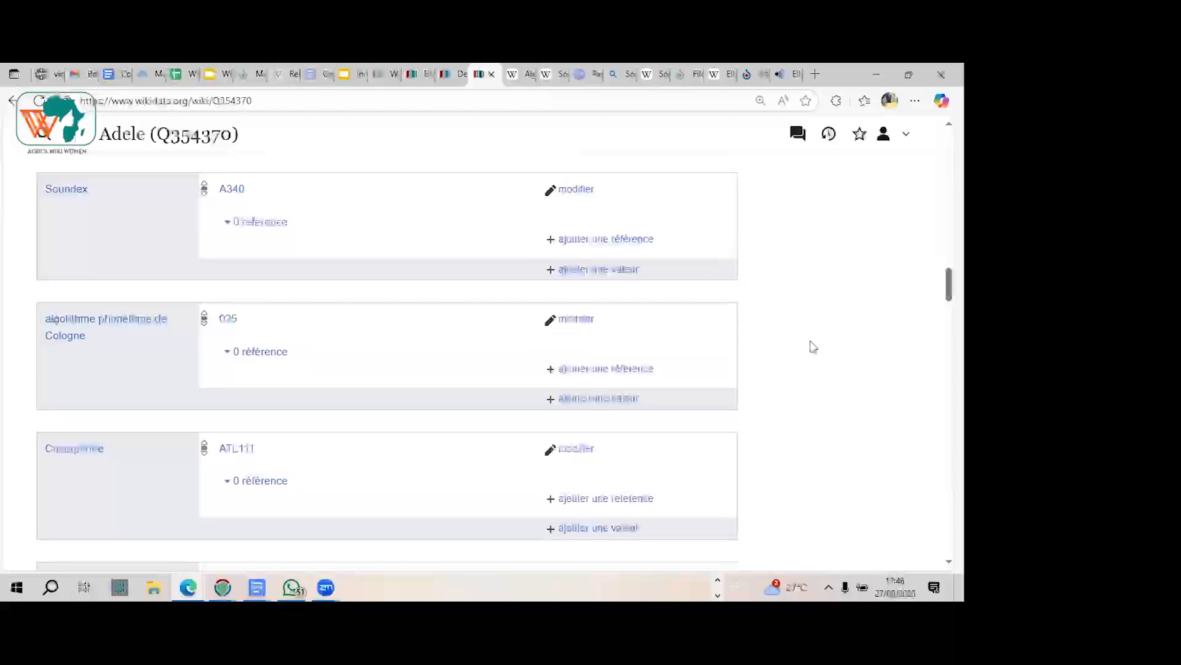
scroll(812, 347, down, 2)
scroll(813, 346, up, 2)
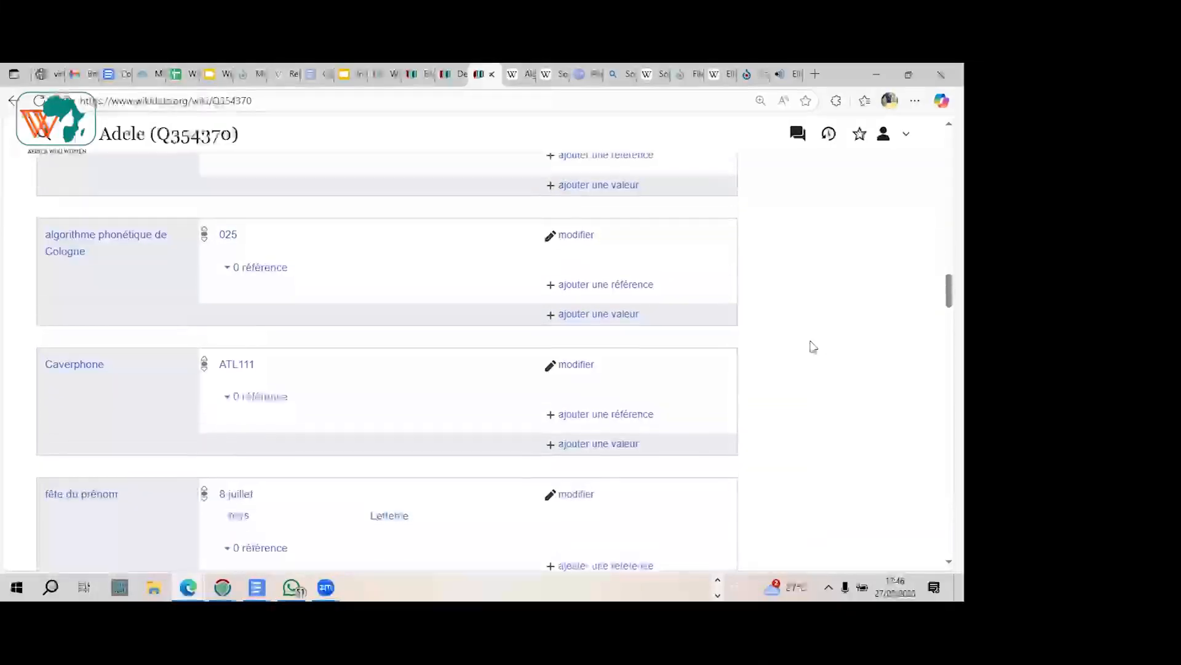
scroll(812, 346, up, 2)
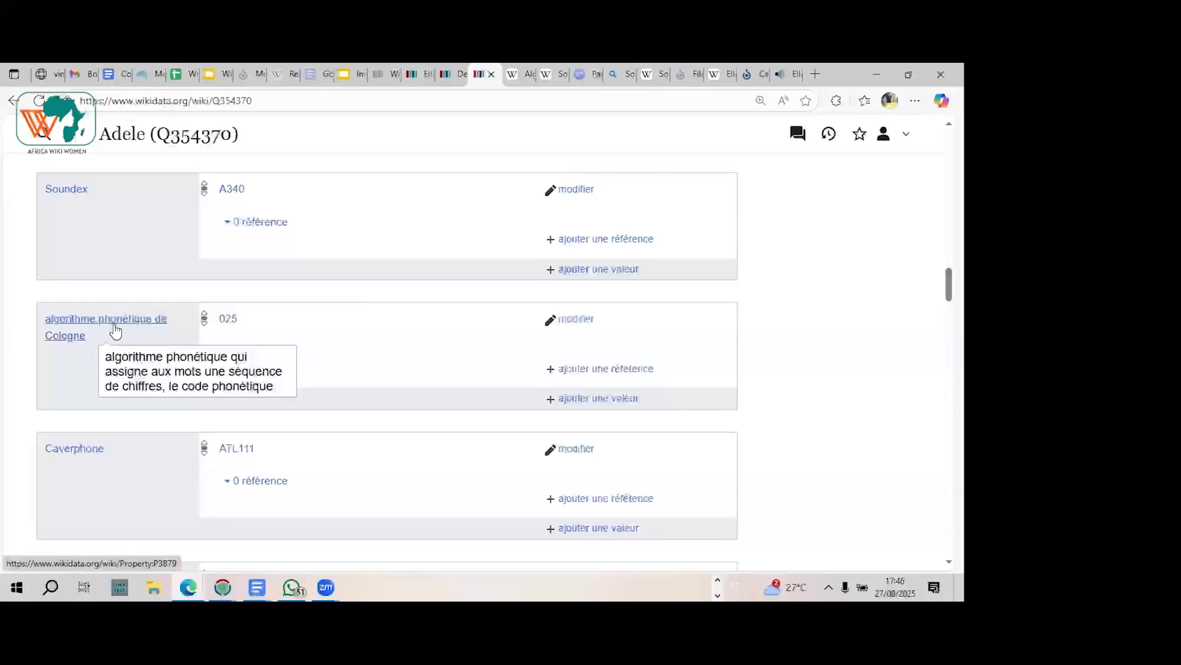
Step: Examine the principles and the letter-encoding table in the Cologne phonetic algorithm article
click(522, 75)
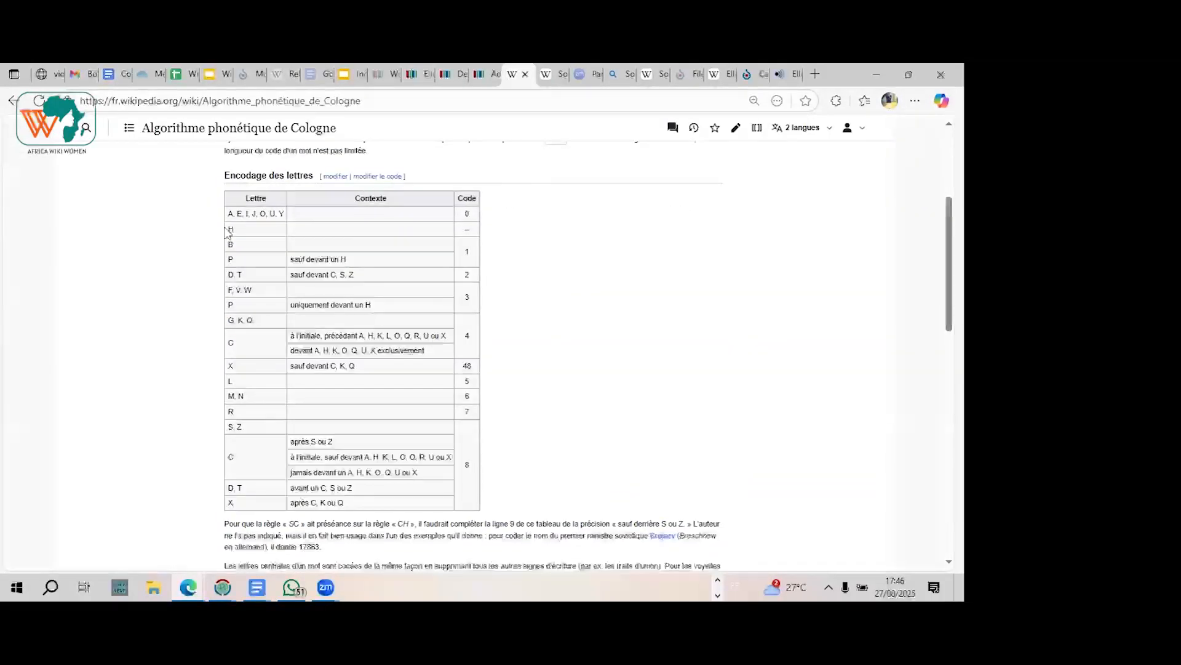
scroll(135, 226, down, 1)
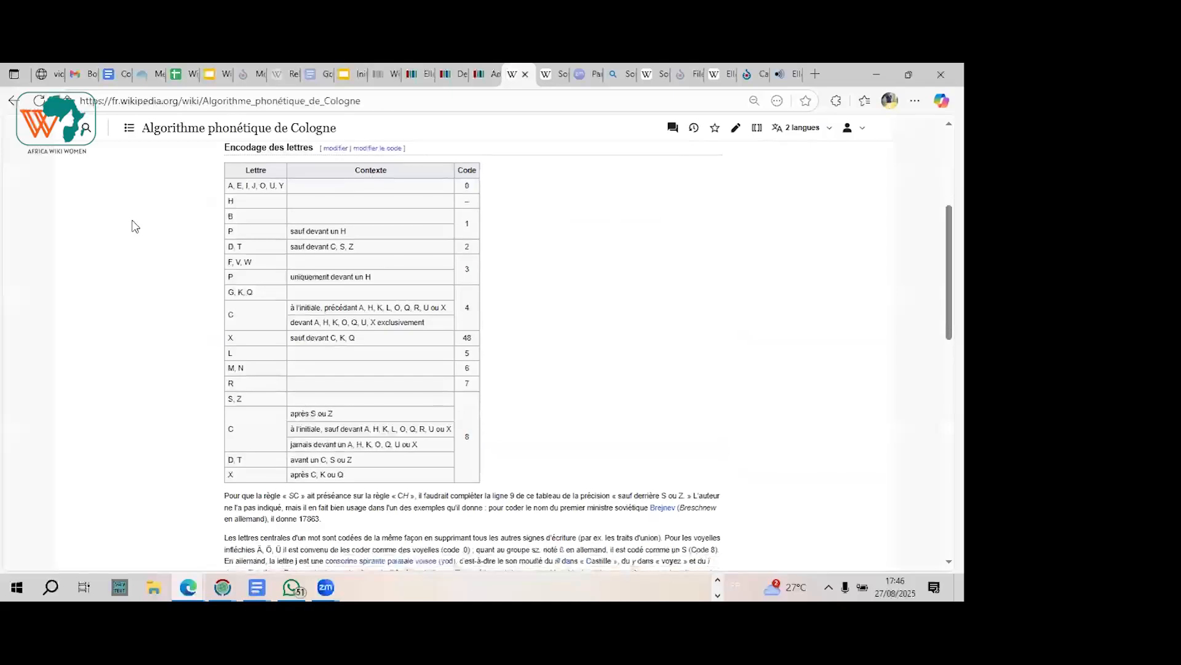
scroll(136, 226, up, 2)
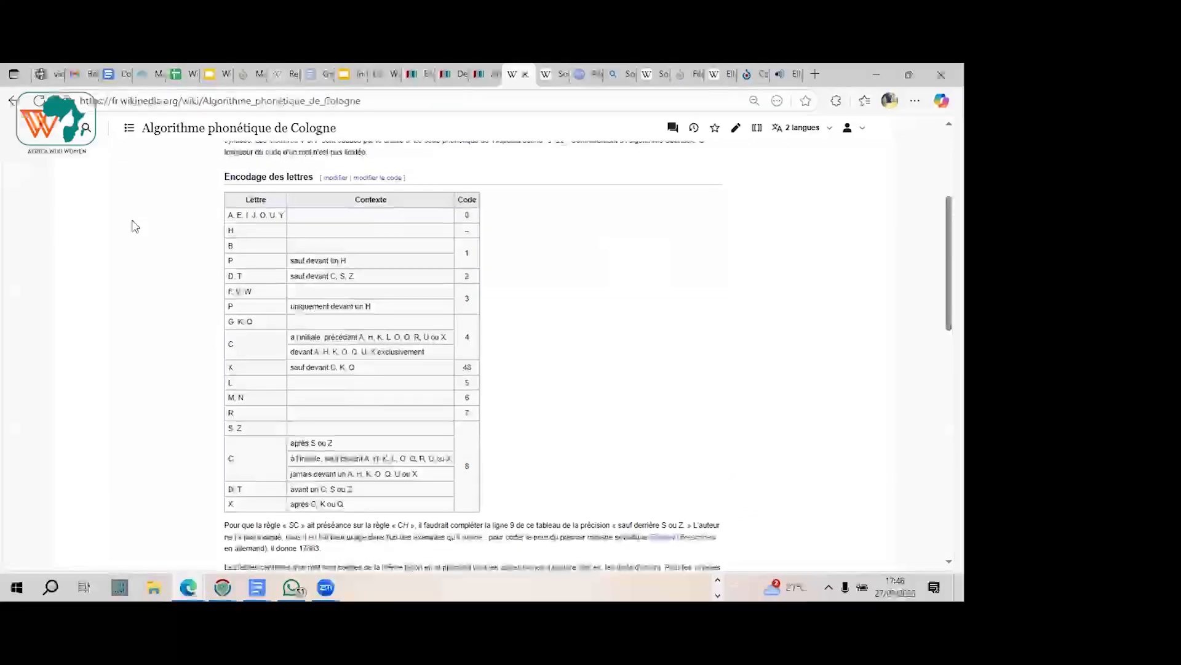
scroll(135, 226, up, 2)
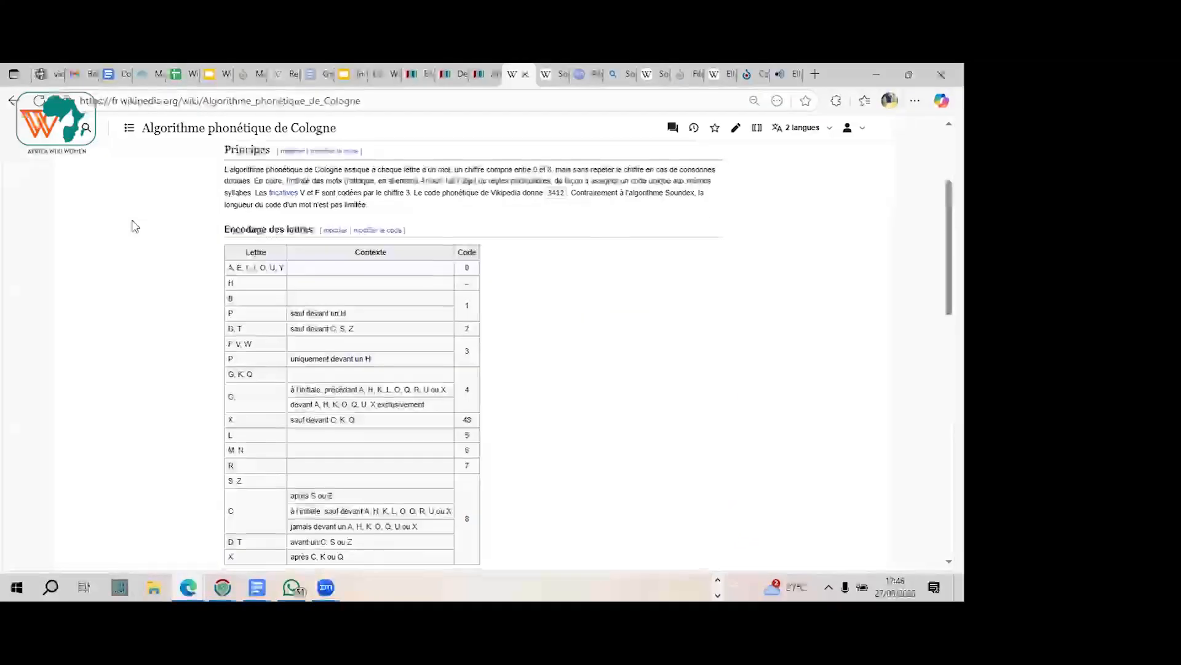
scroll(135, 227, down, 2)
scroll(135, 226, down, 2)
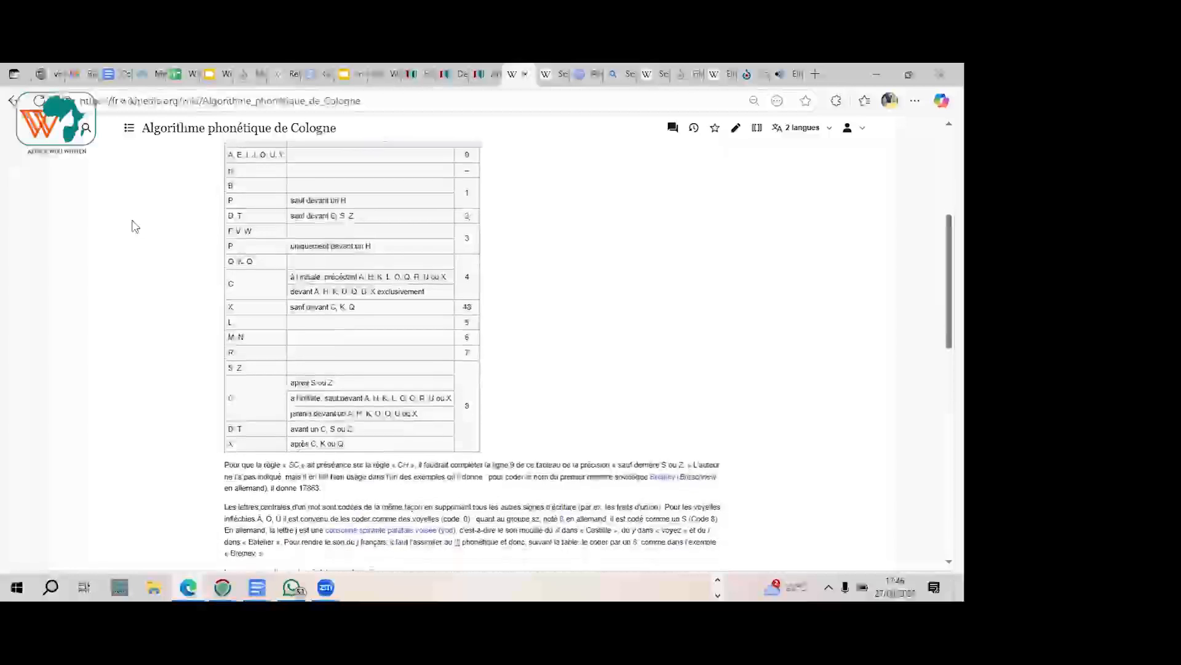
scroll(135, 226, down, 1)
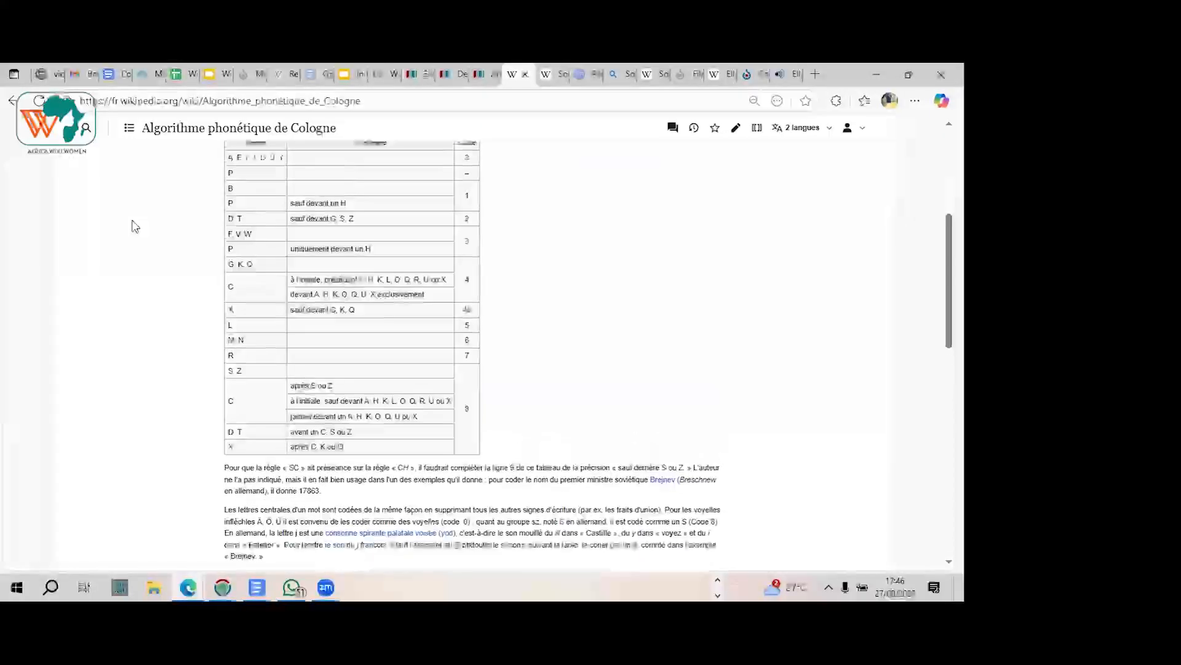
Step: Read the article's three conversion steps and the Müller-Lüdenscheidt example, checking them against the letter-encoding table
scroll(135, 226, down, 1)
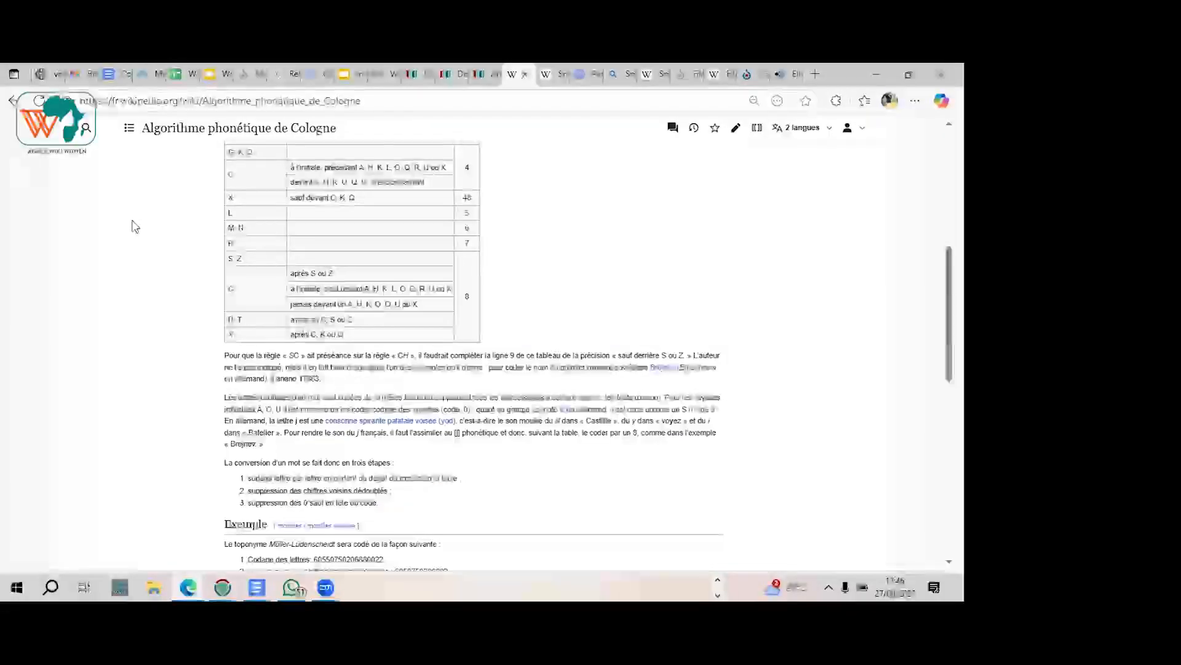
scroll(136, 226, down, 1)
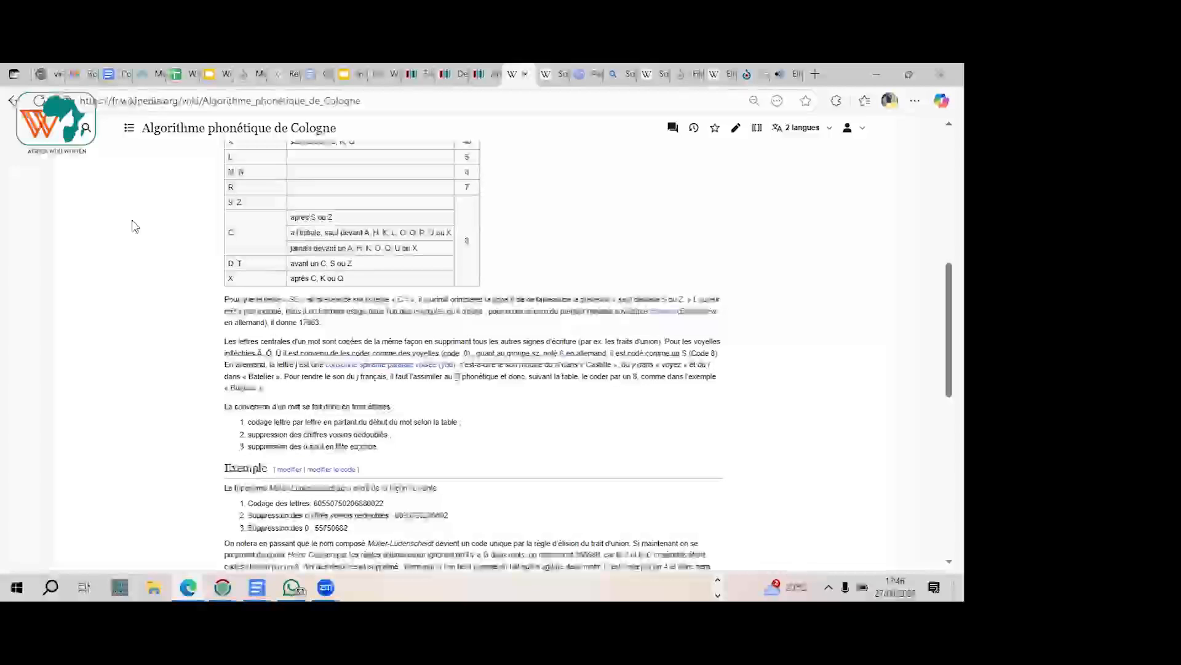
scroll(135, 226, down, 1)
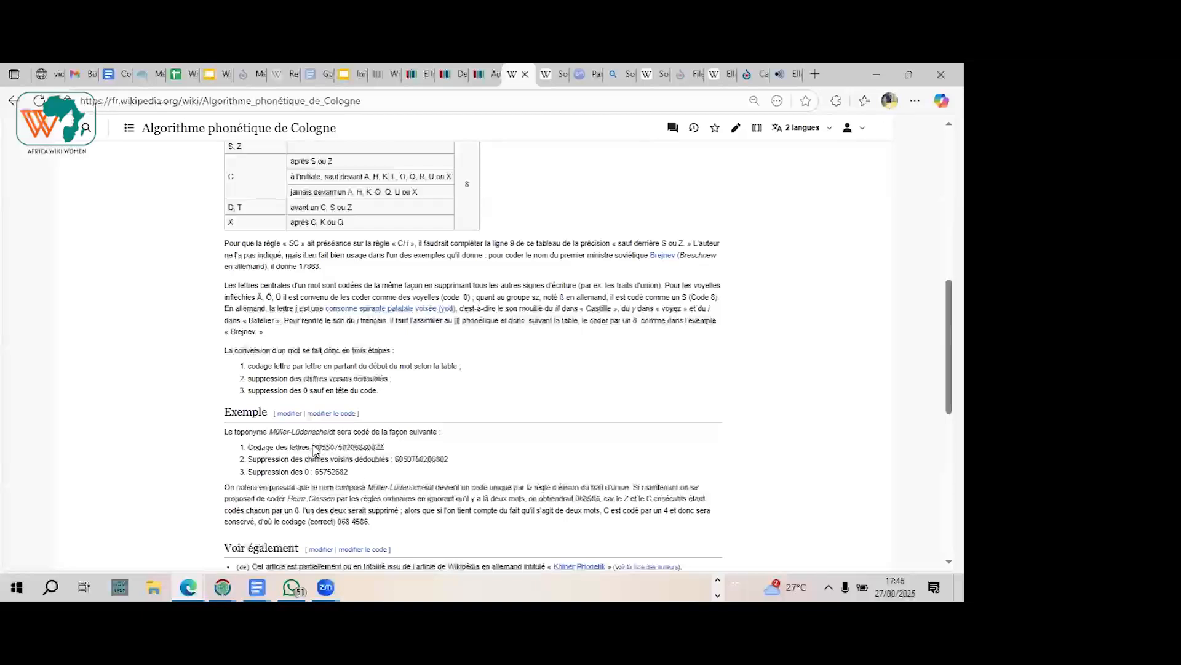
scroll(315, 450, up, 3)
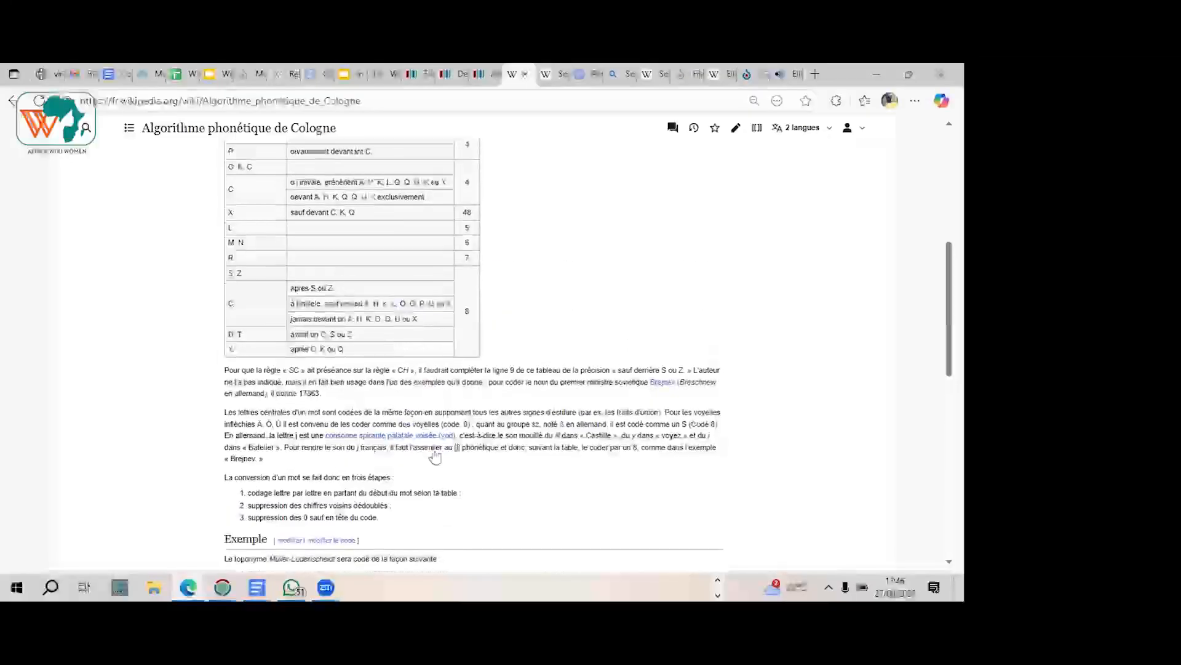
scroll(436, 454, up, 2)
scroll(436, 454, down, 1)
scroll(434, 453, down, 3)
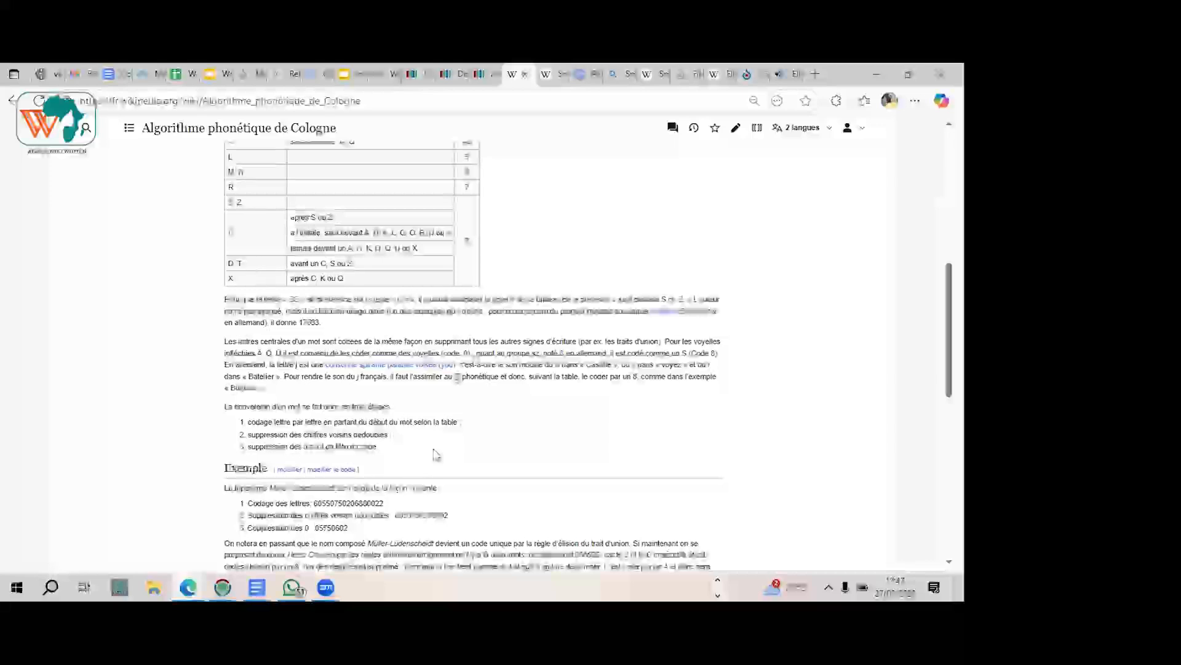
scroll(434, 453, up, 3)
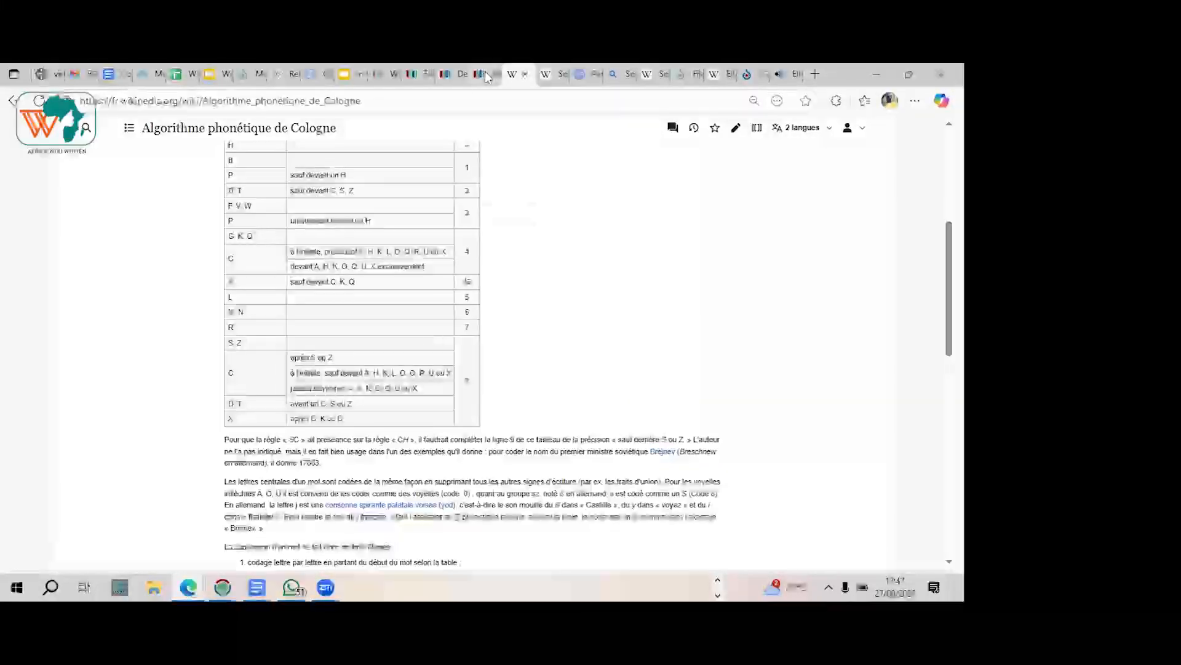
Step: Compare the new given-name item's statements with the encoding table and the Adele item's Cologne phonetic algorithm statement
click(464, 74)
click(447, 75)
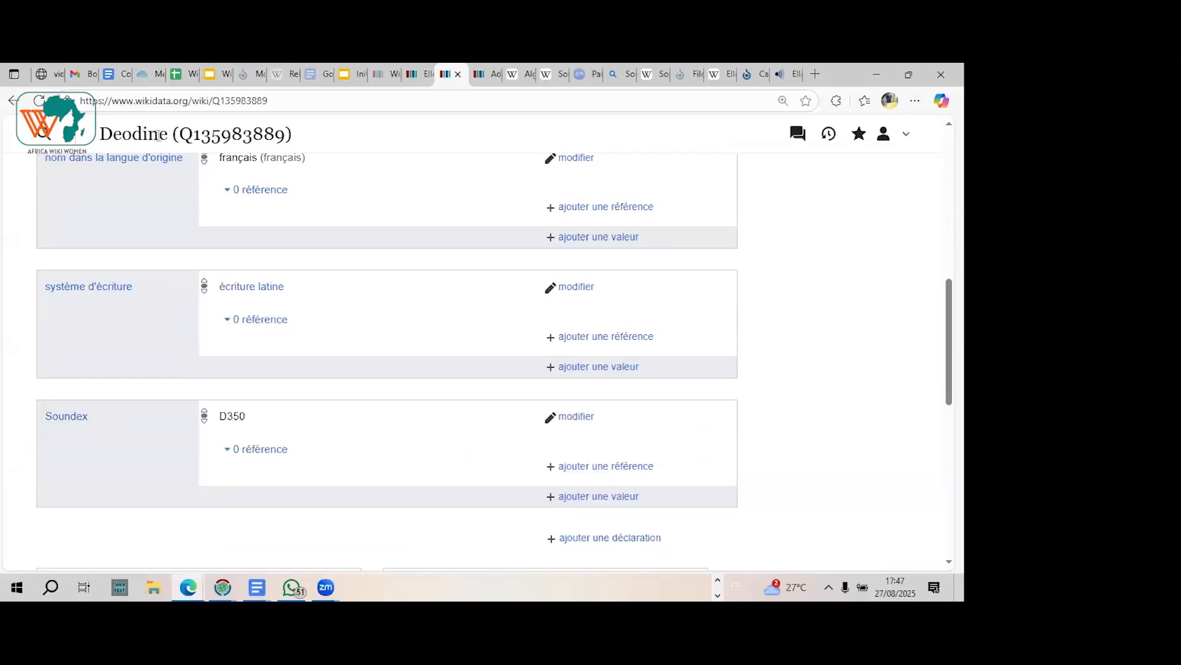
click(518, 79)
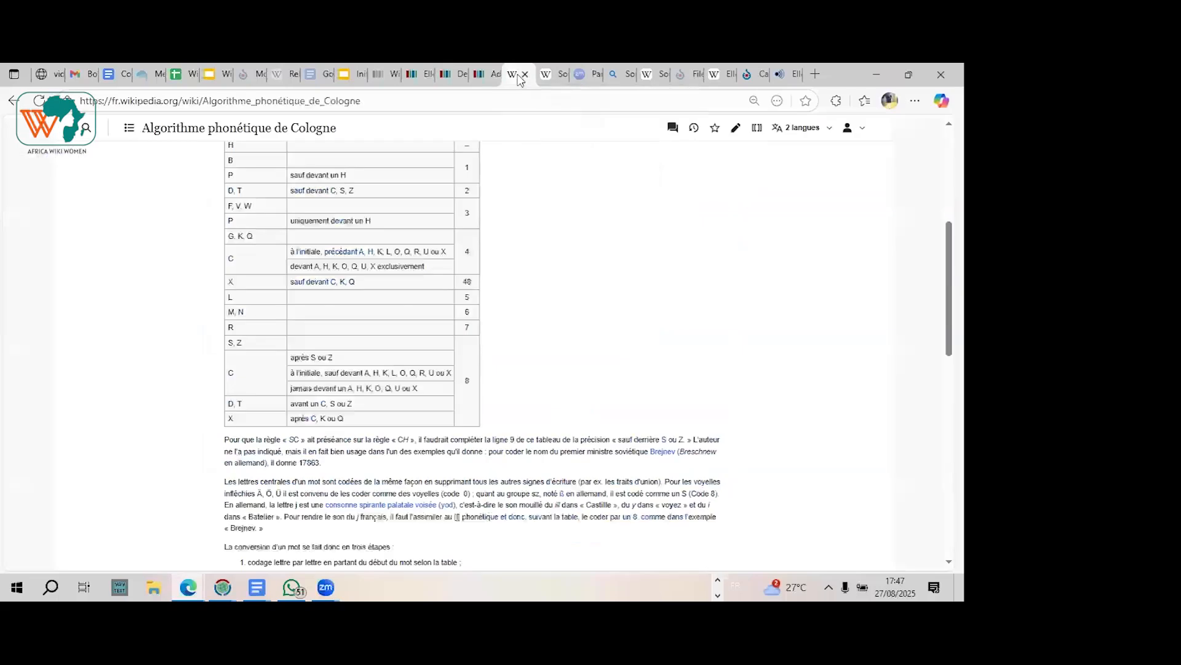
click(486, 75)
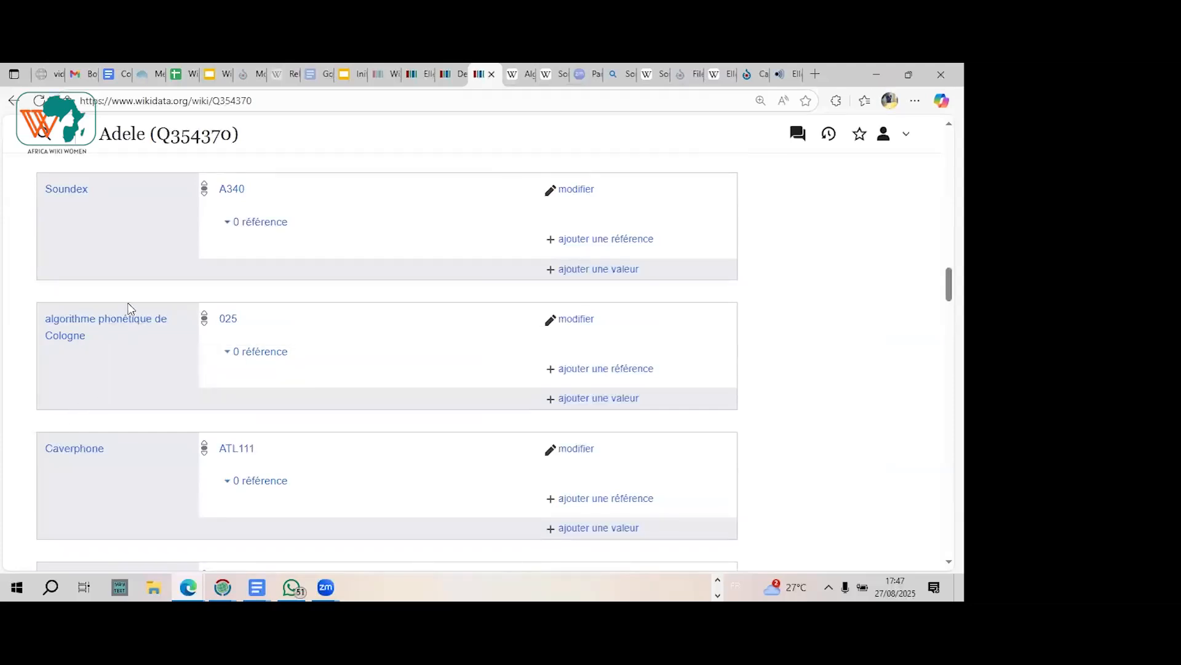
mouse_move(525, 78)
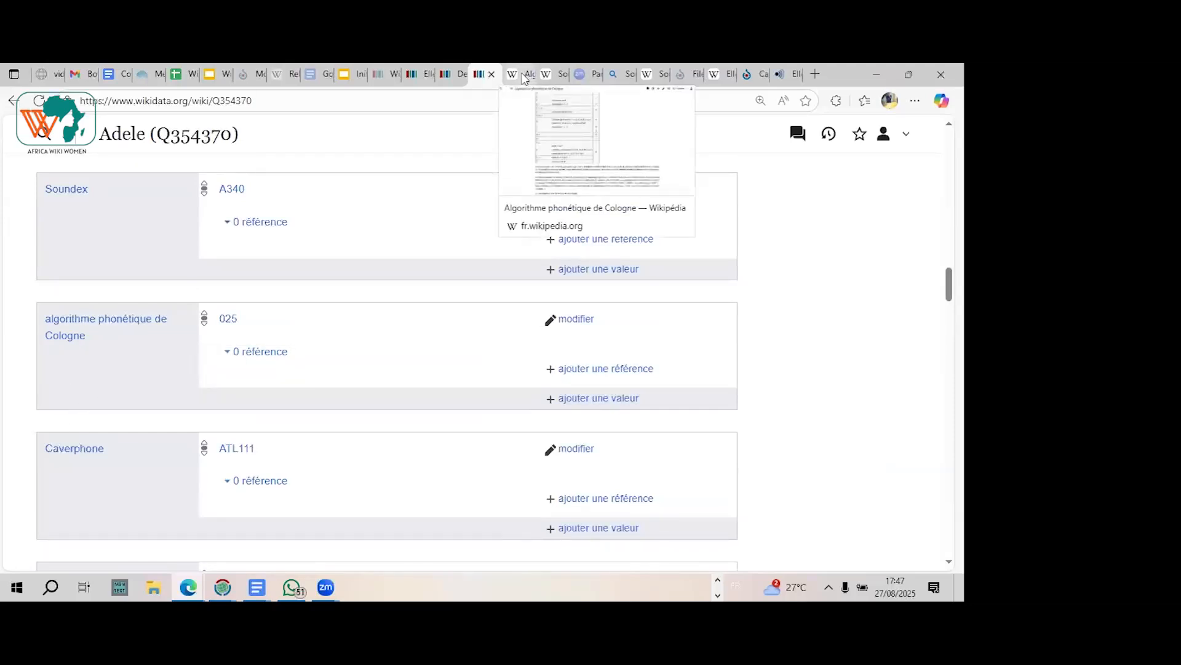
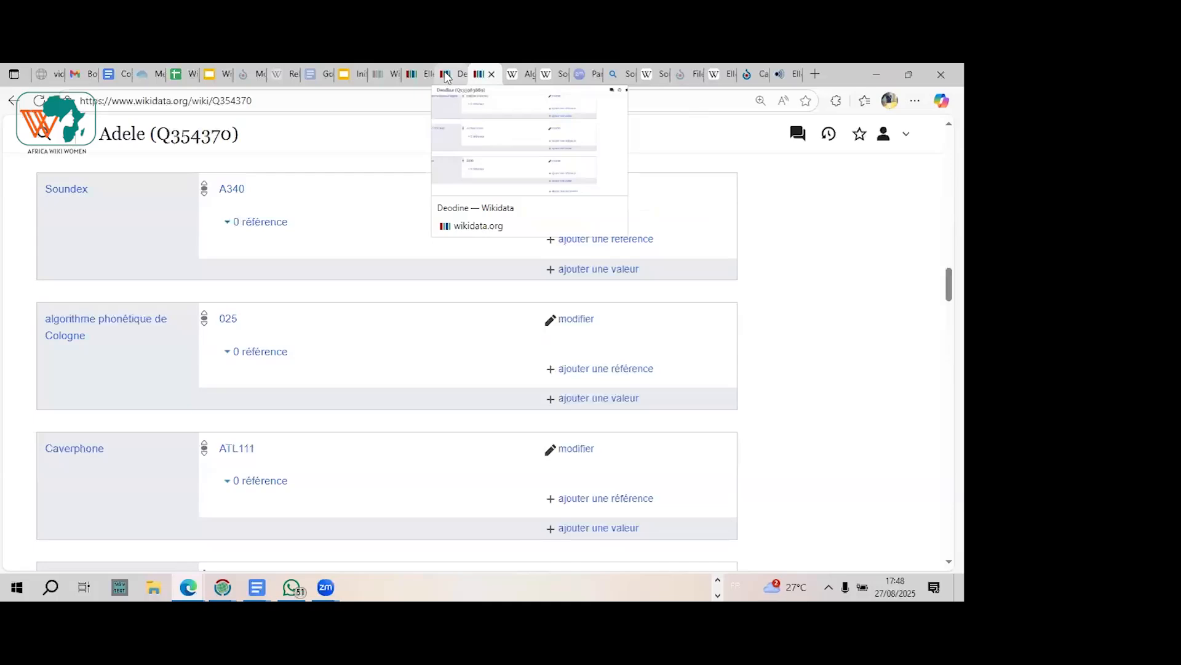
Step: Examine the Adele item's statements from the Cologne phonetic algorithm and Caverphone through name day and identical family name
key(Down)
key(Down)
key(Down)
key(Down)
key(Down)
key(Down)
key(Down)
key(Down)
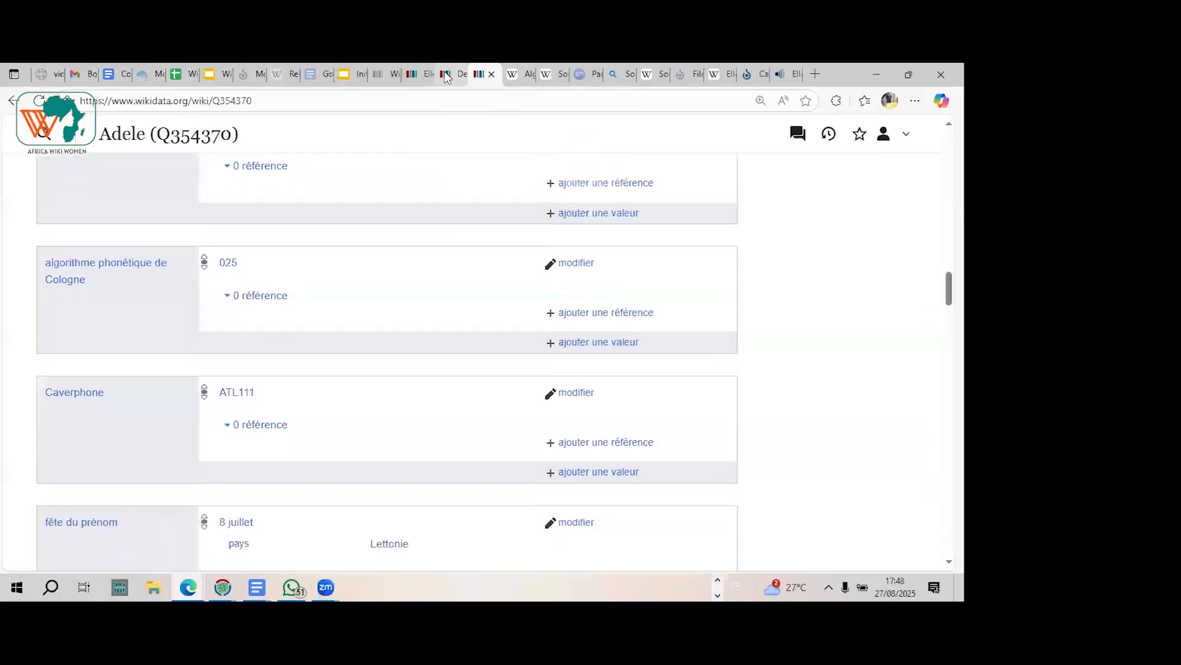
key(Down)
key(Down)
key(Down)
key(Down)
key(Down)
key(Down)
key(Down)
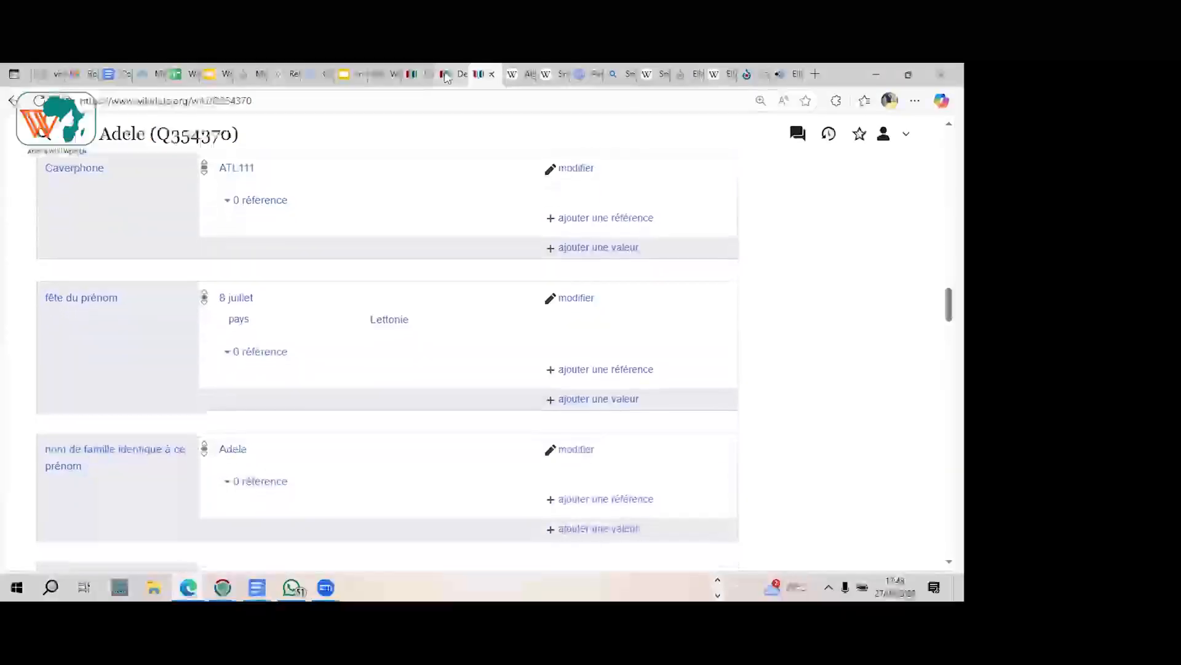
key(Up)
key(Up)
key(Up)
key(Up)
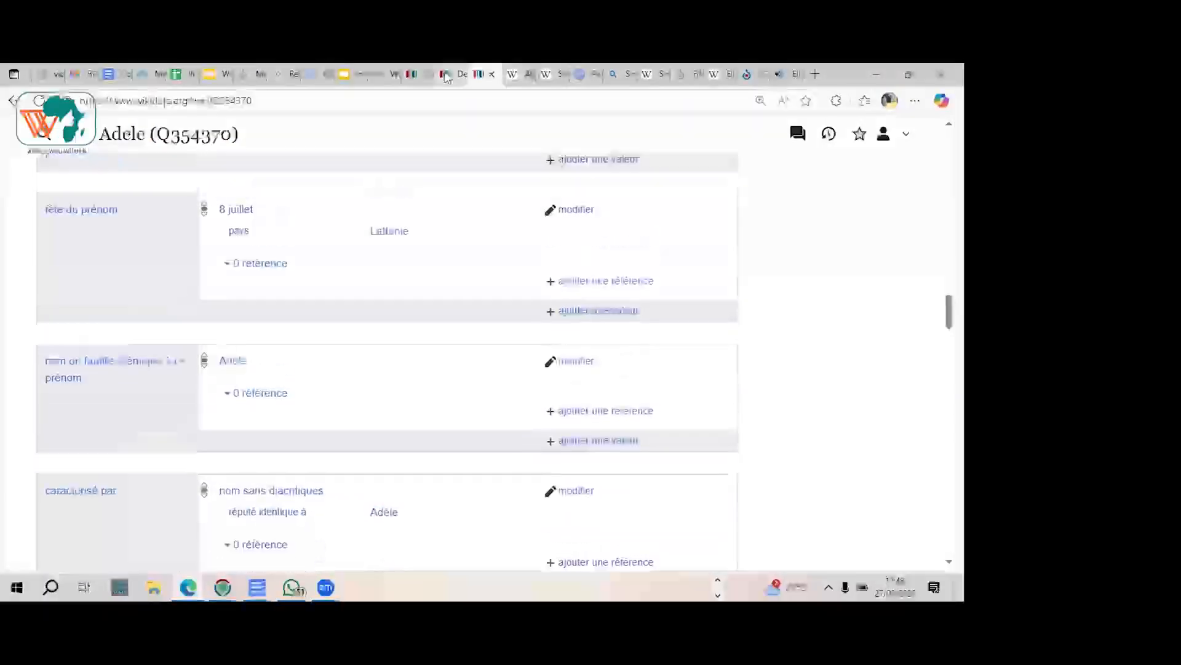
Step: Select the web address of the Cologne phonetic algorithm article and switch to the Zoom meeting
click(529, 74)
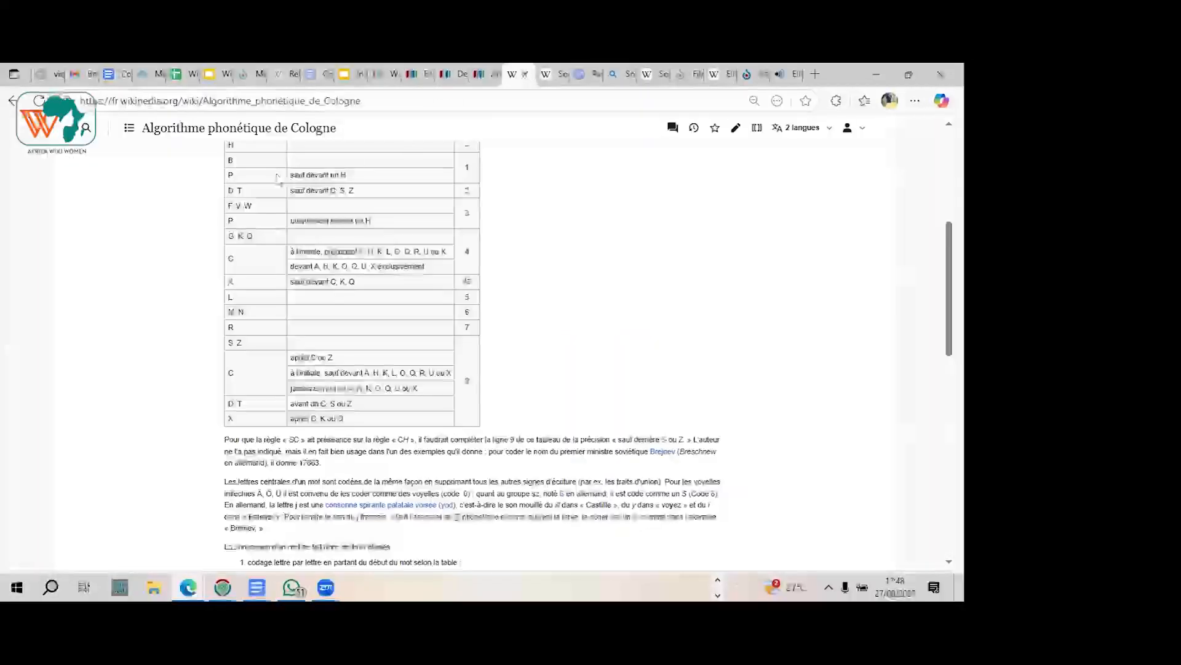
click(376, 102)
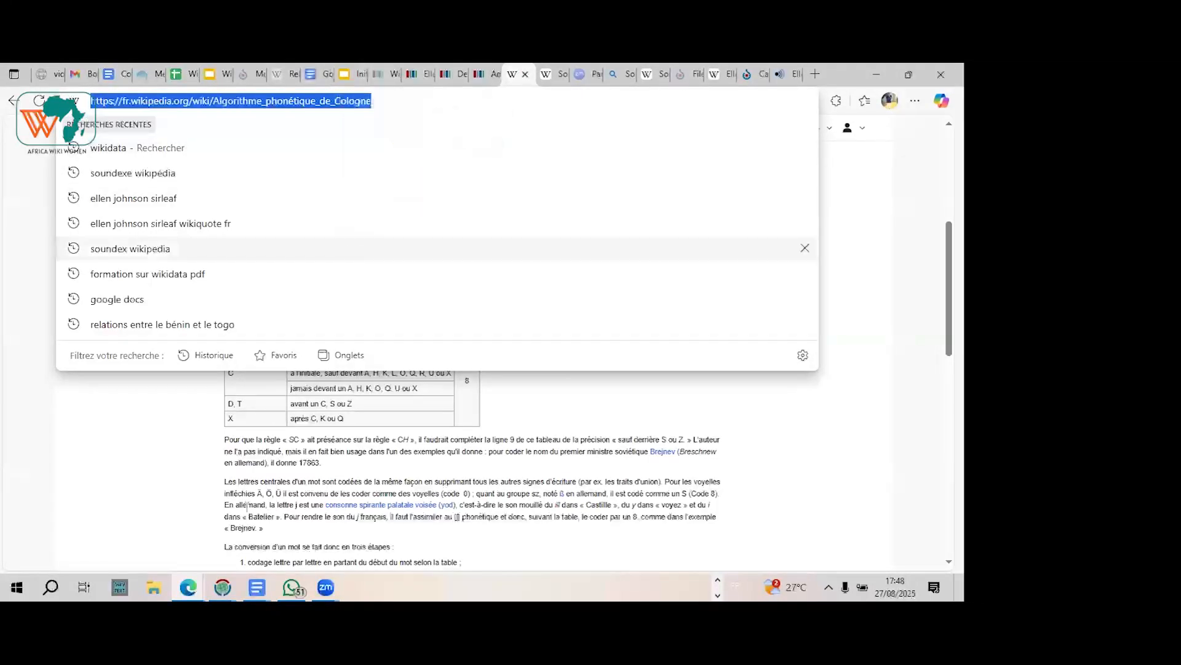
click(325, 587)
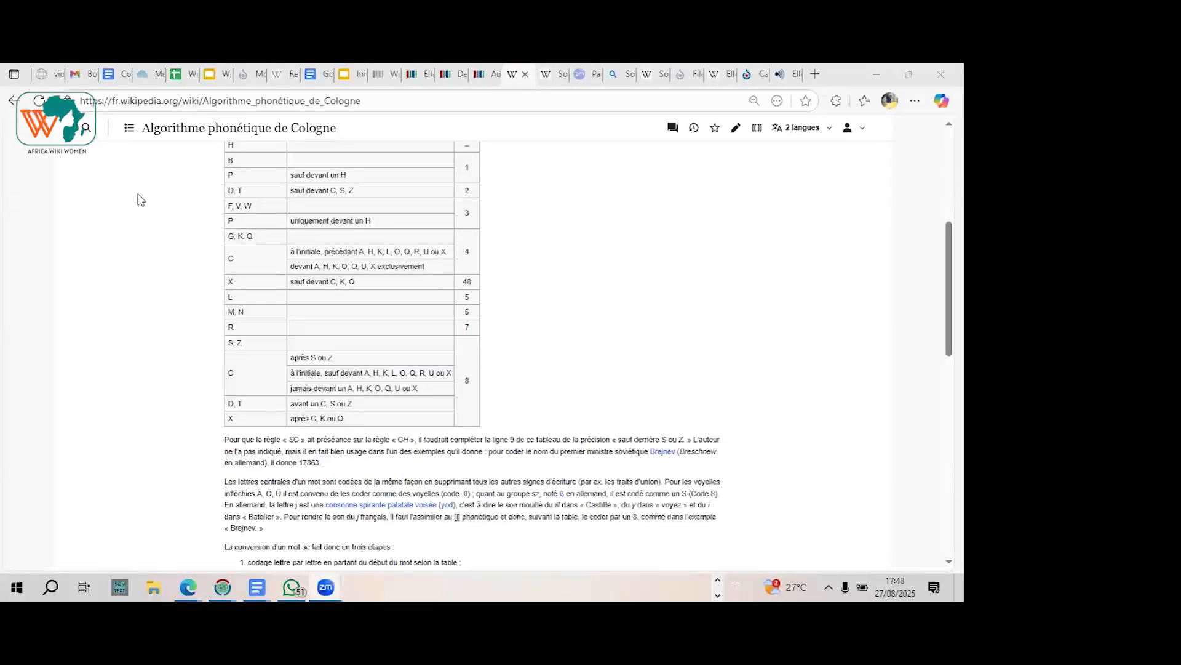
Step: Examine the letter, context and code columns of the encoding table in the Cologne phonetic algorithm article
scroll(141, 199, up, 1)
scroll(141, 199, up, 1)
scroll(141, 200, down, 1)
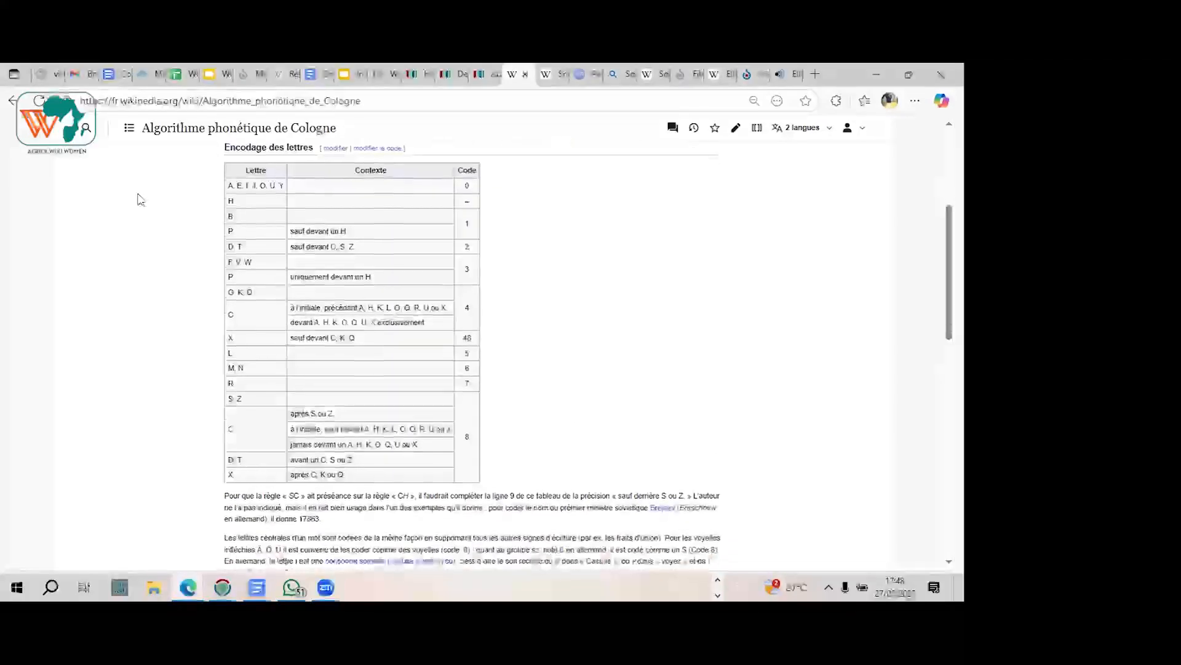
scroll(141, 199, down, 1)
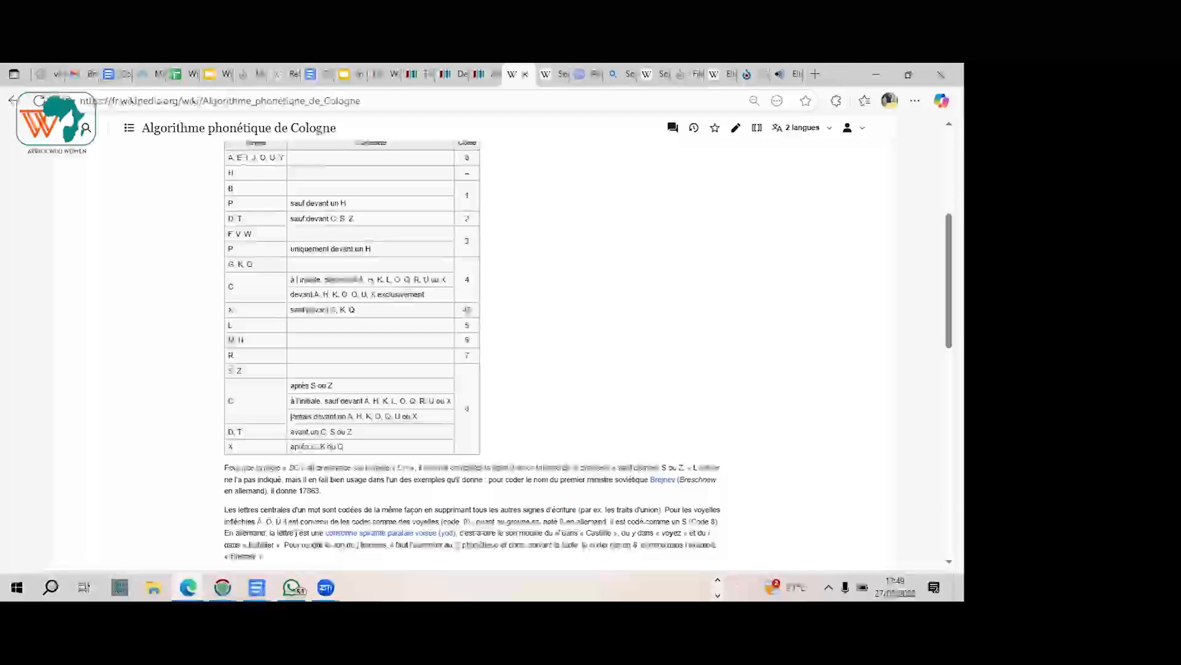
scroll(222, 163, up, 1)
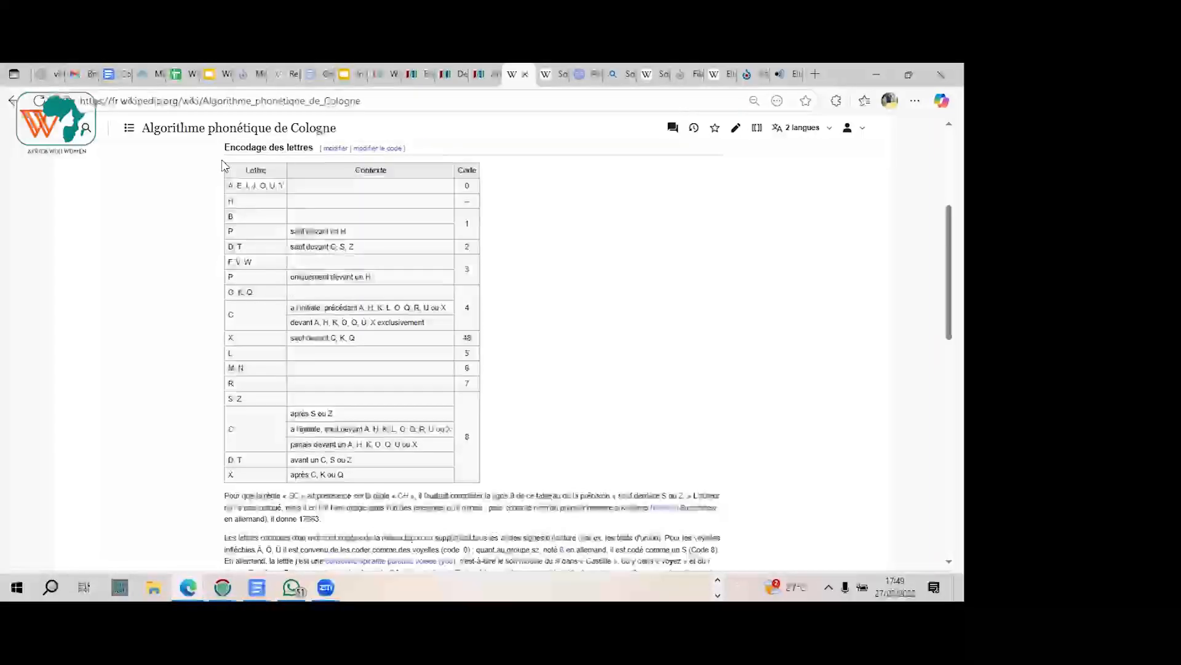
scroll(222, 163, down, 2)
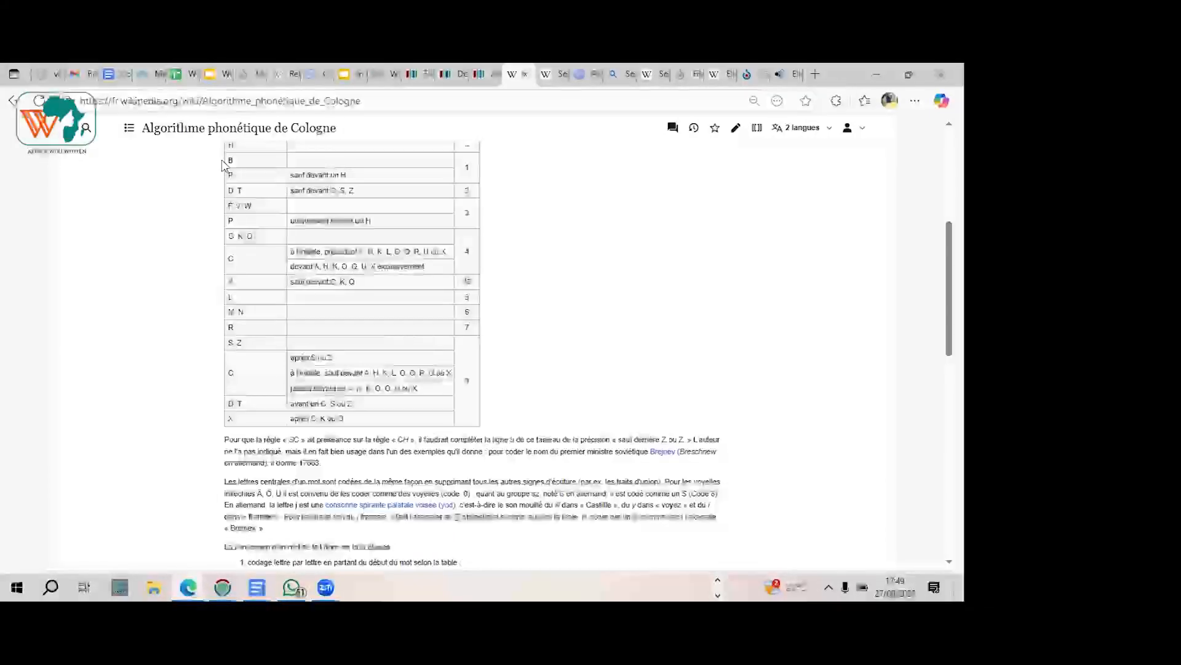
scroll(222, 164, down, 1)
scroll(222, 164, up, 2)
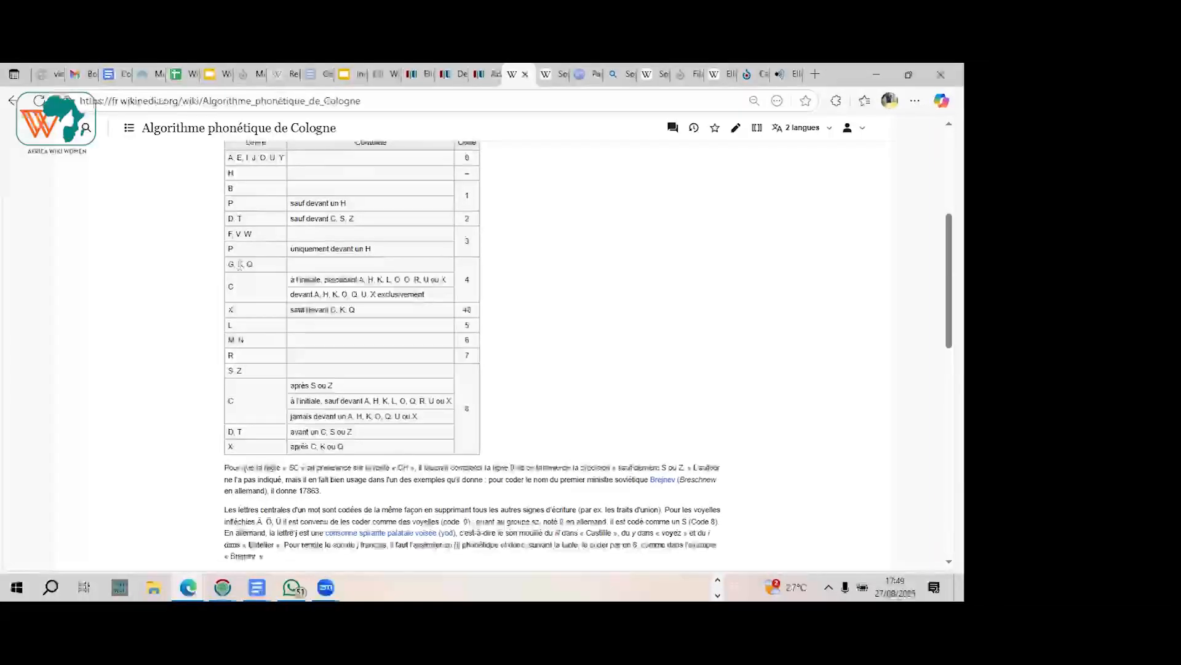
Step: Start a new statement on the new given-name item with the property "algorithme phonétique de Cologne"
click(463, 74)
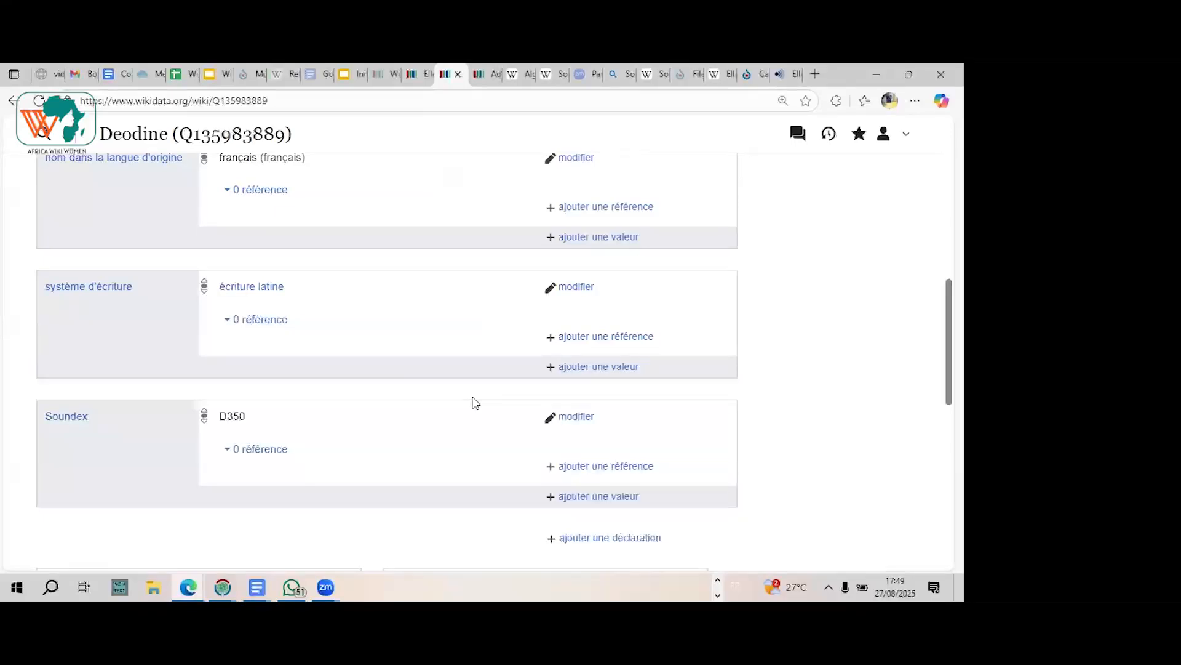
click(605, 539)
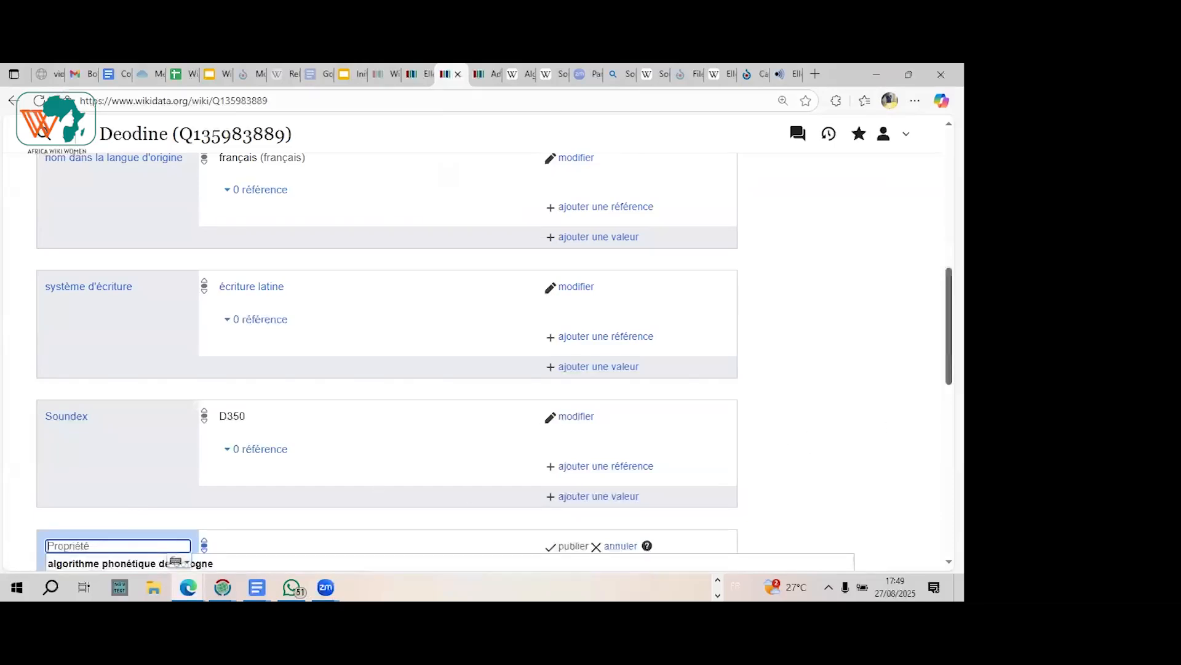
scroll(337, 446, down, 3)
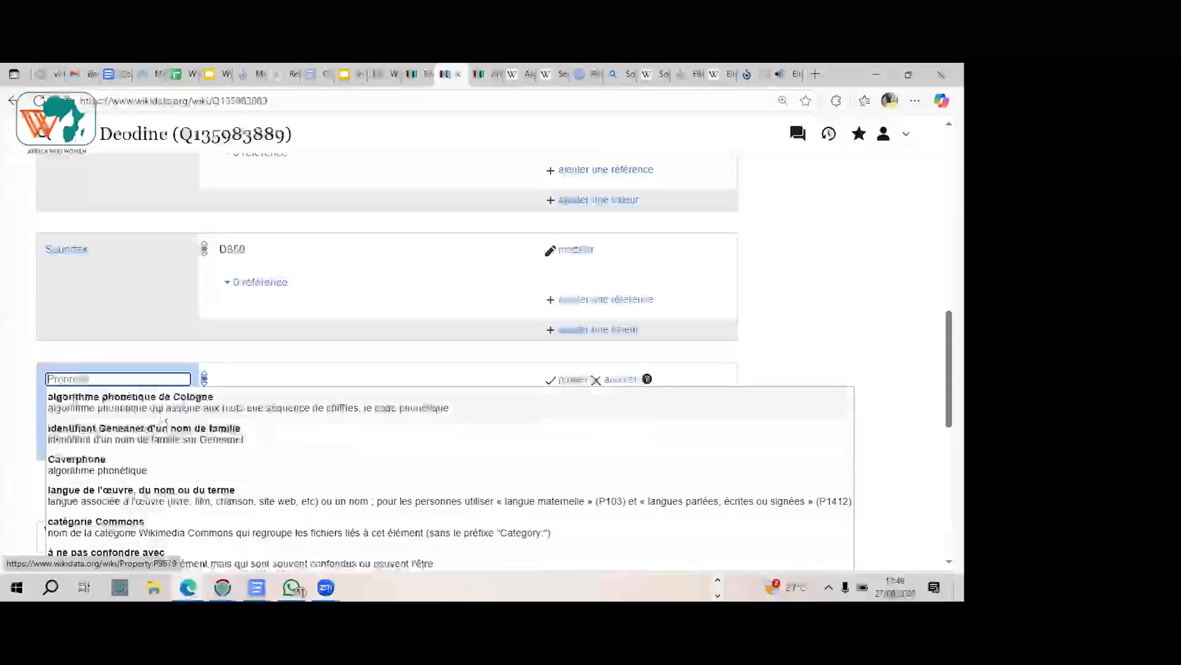
click(240, 401)
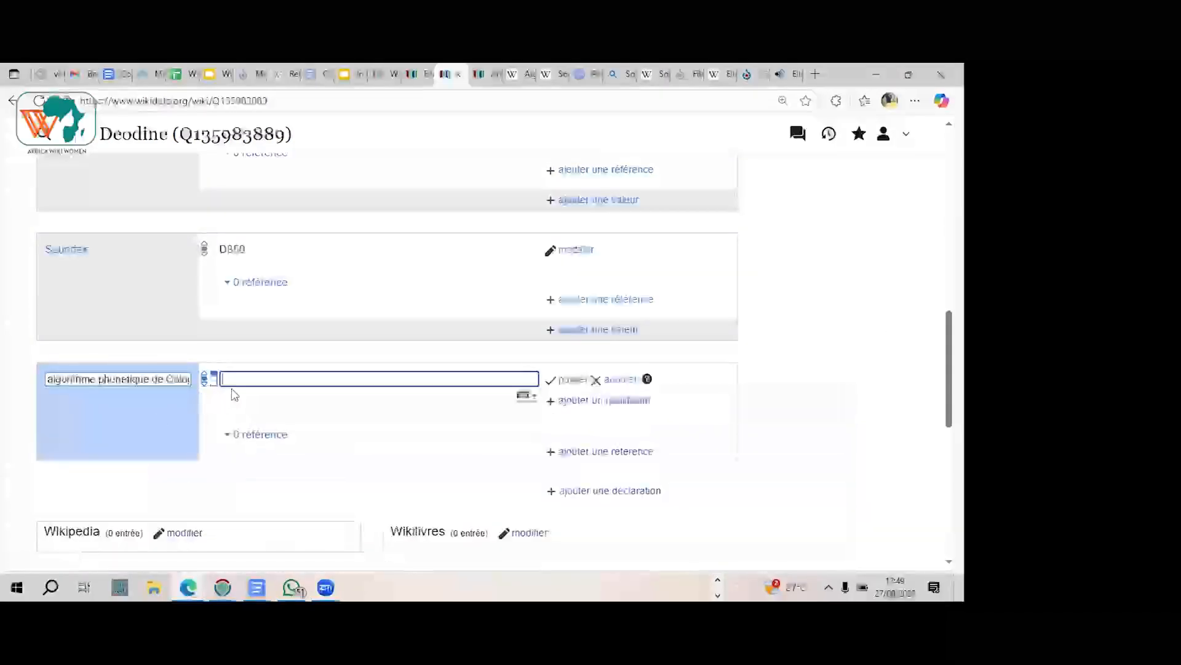
Step: Study the Cologne article's letter codes, context rules and conversion steps to work out the code for the new given name
click(533, 75)
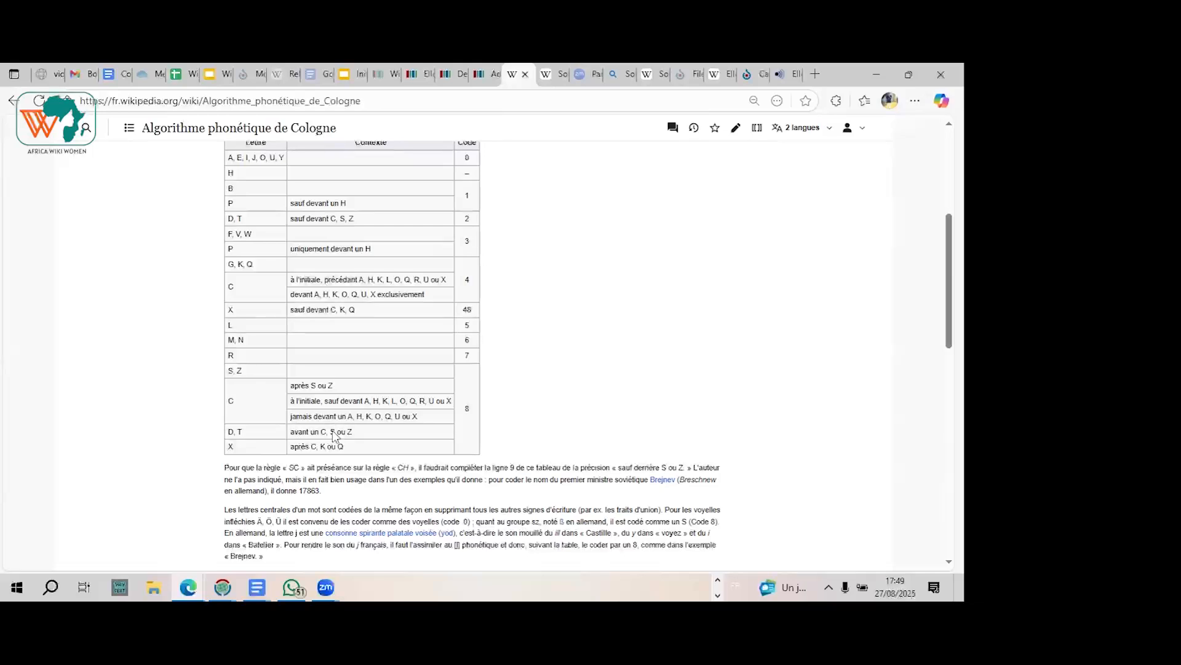
scroll(334, 435, down, 1)
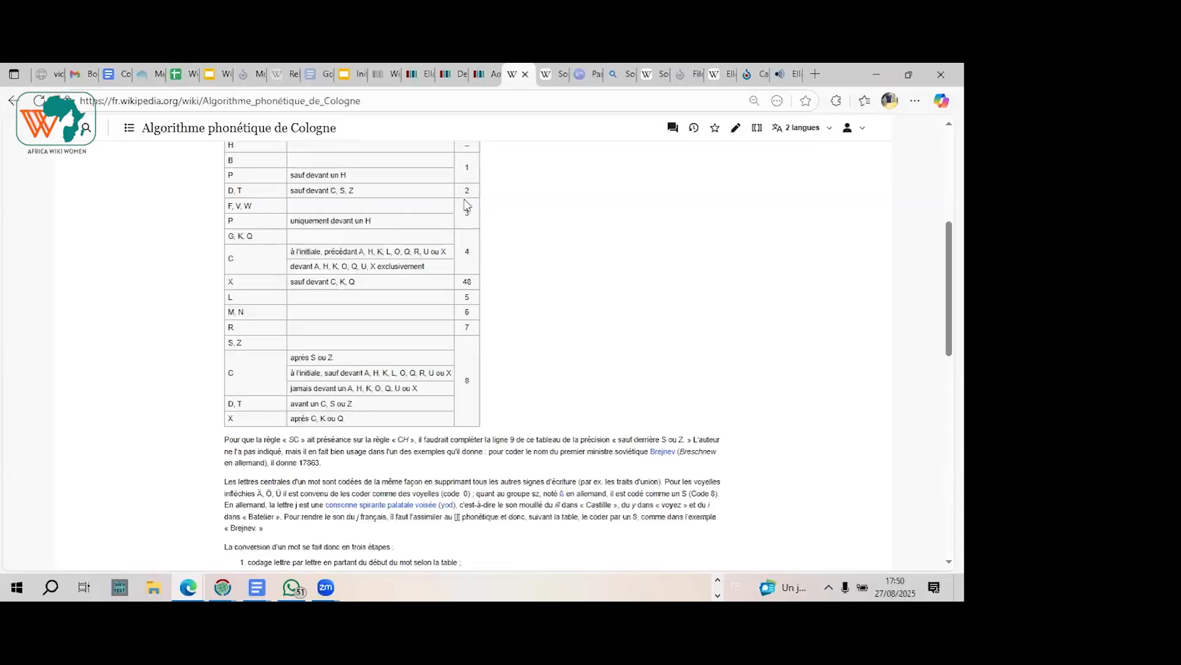
scroll(467, 205, up, 2)
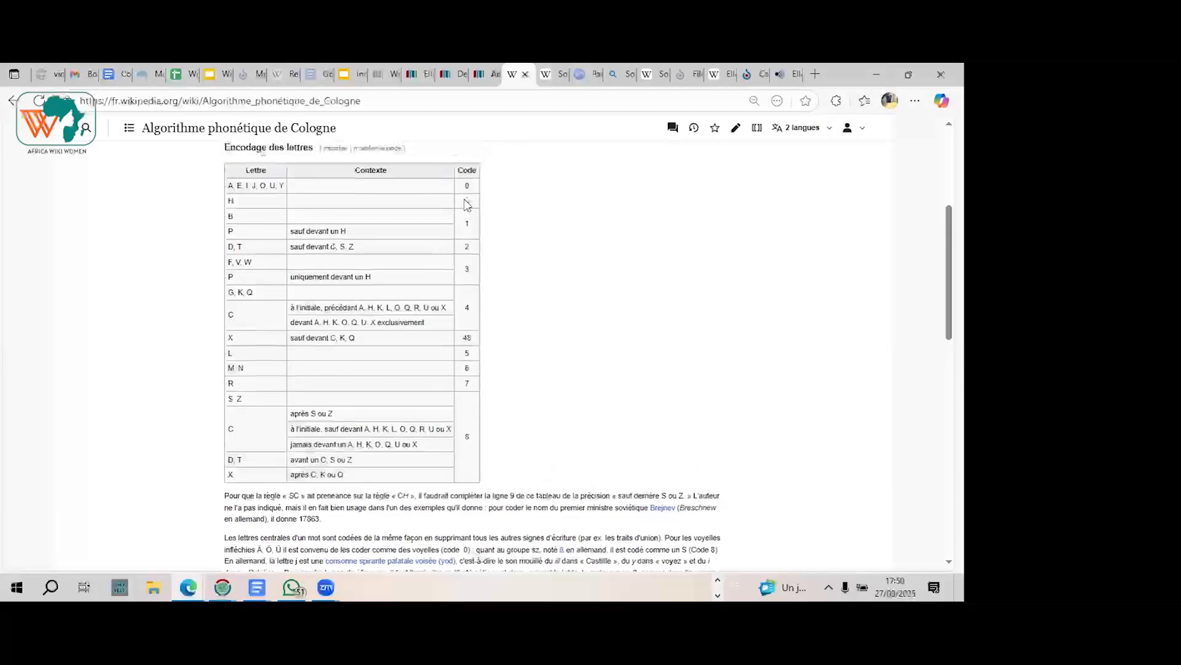
scroll(466, 205, down, 1)
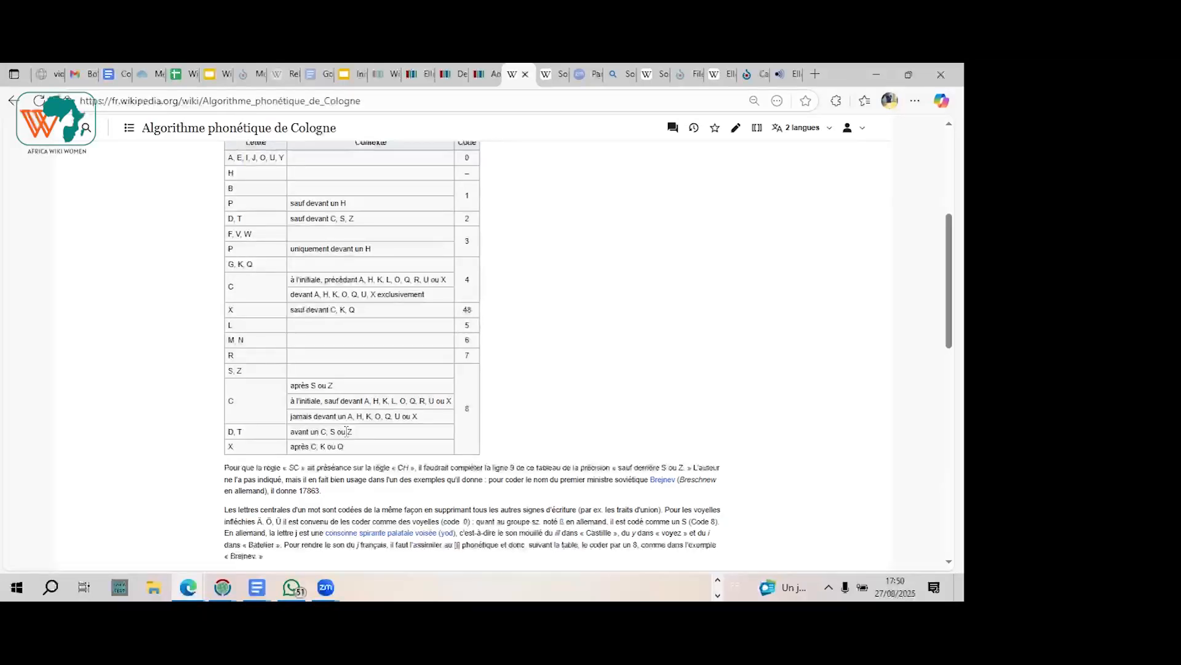
scroll(346, 430, up, 2)
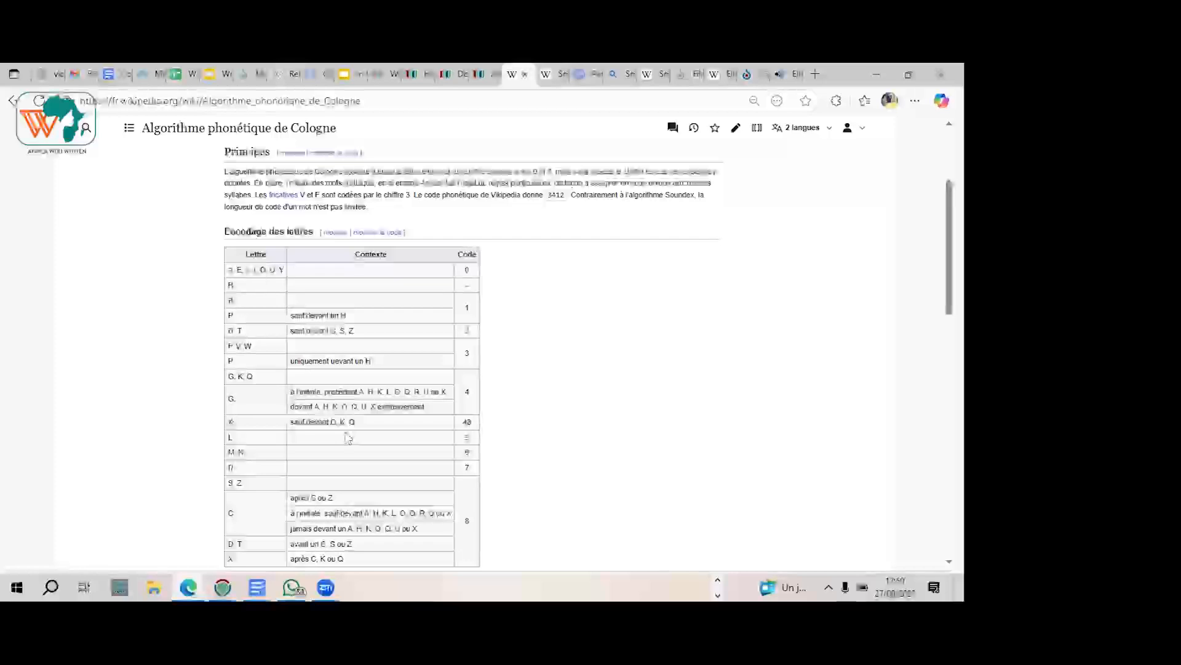
scroll(348, 437, down, 1)
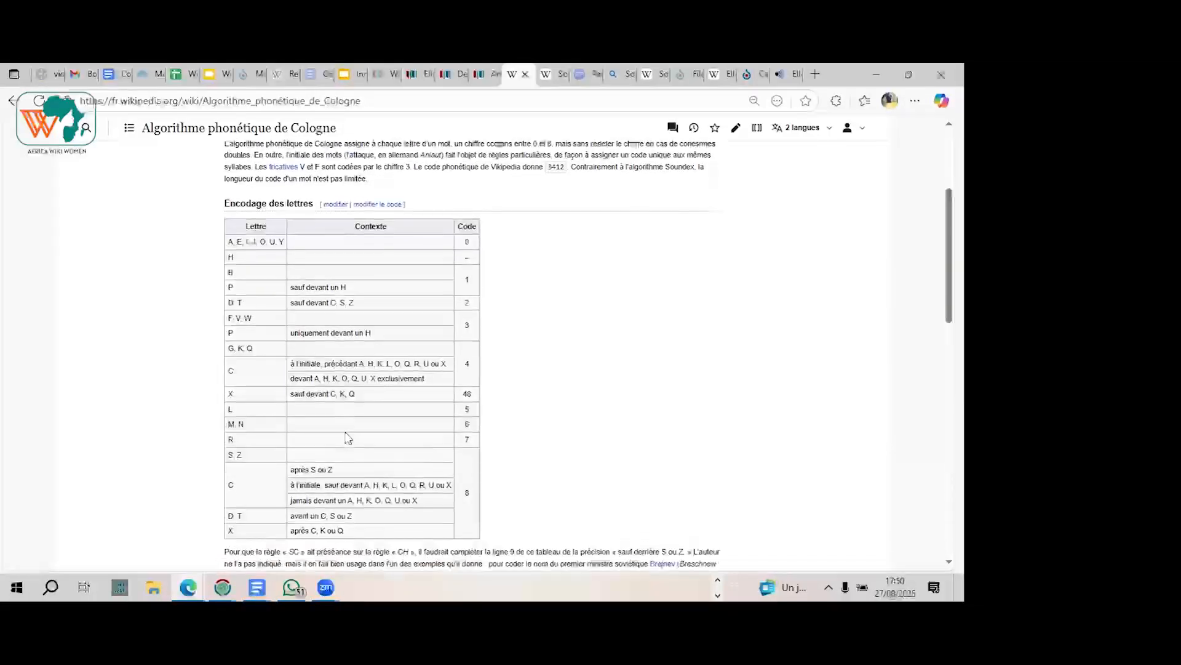
scroll(346, 437, down, 2)
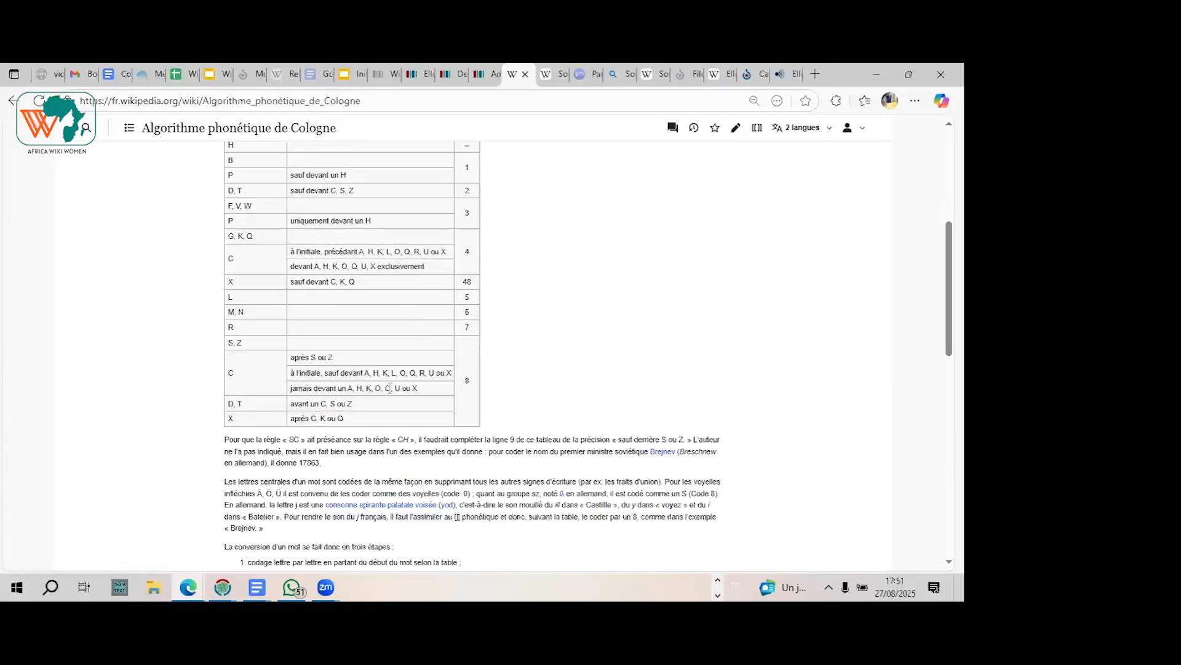
scroll(390, 388, down, 3)
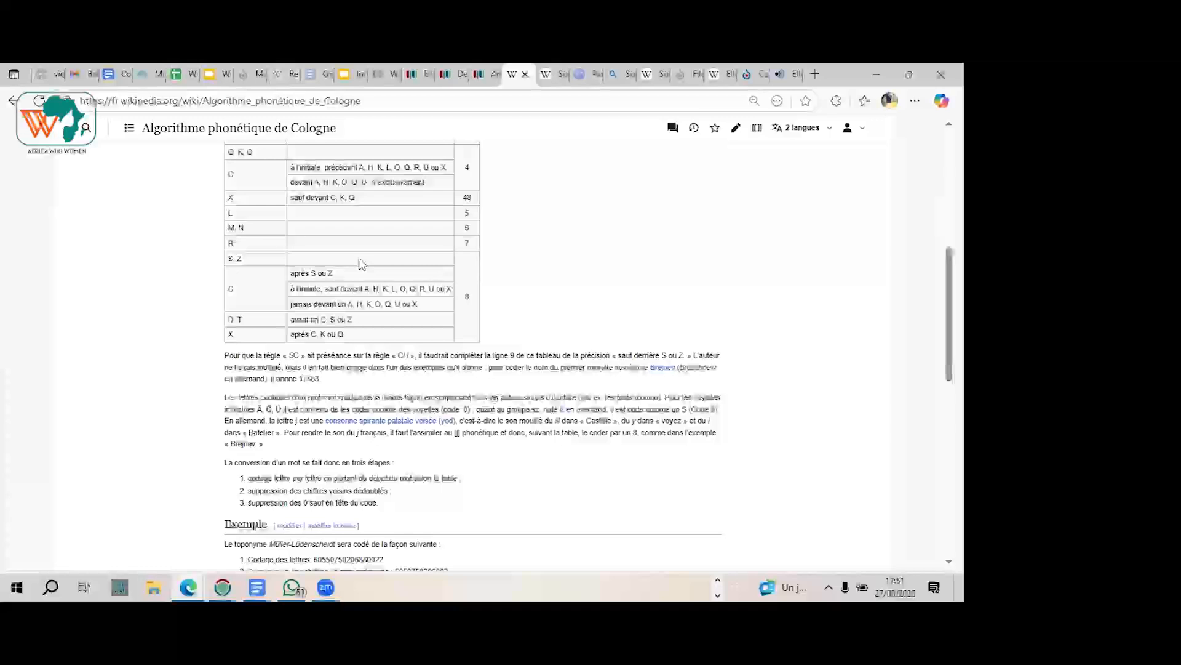
scroll(362, 263, up, 3)
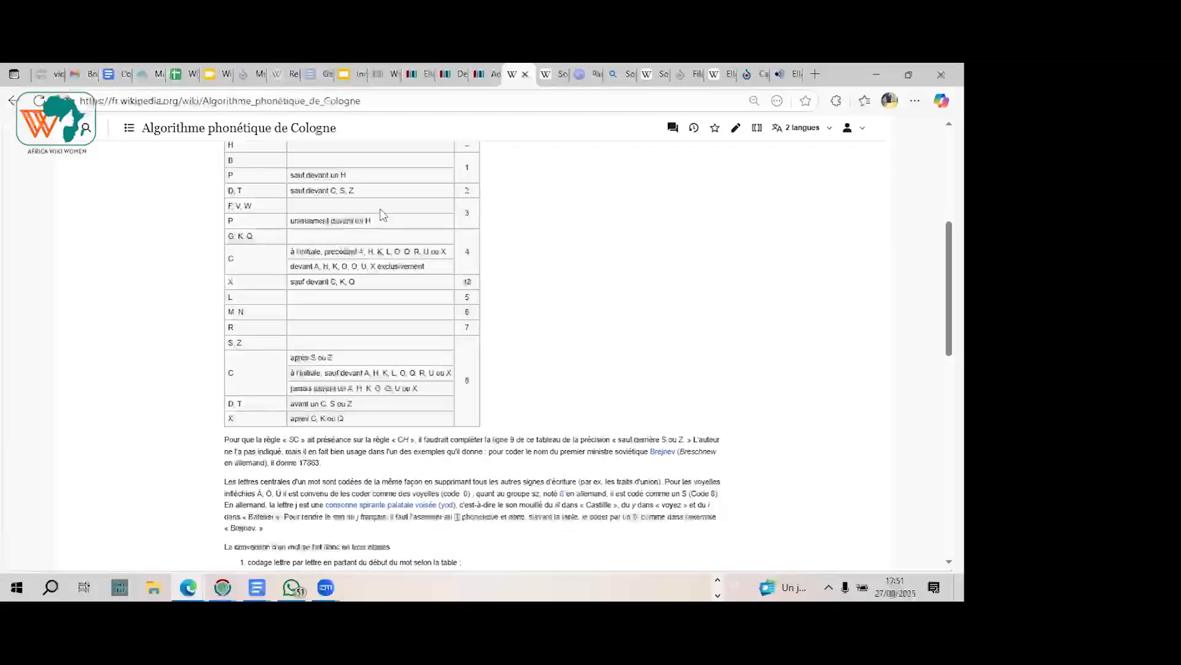
click(447, 72)
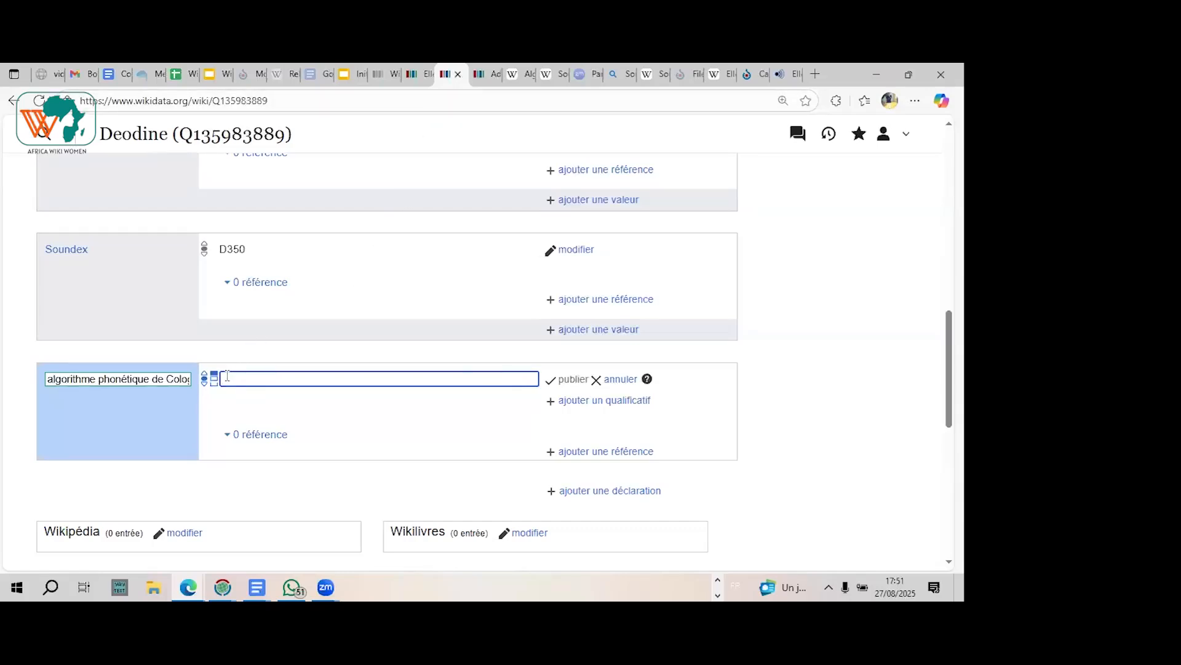
text(0)
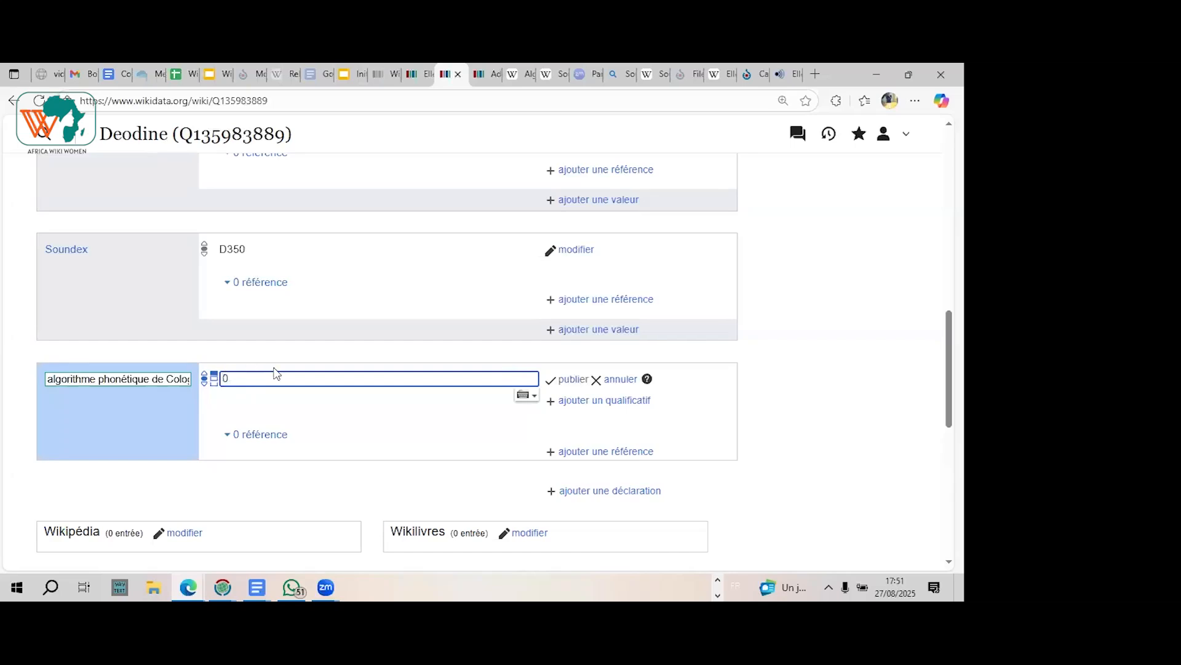
click(526, 75)
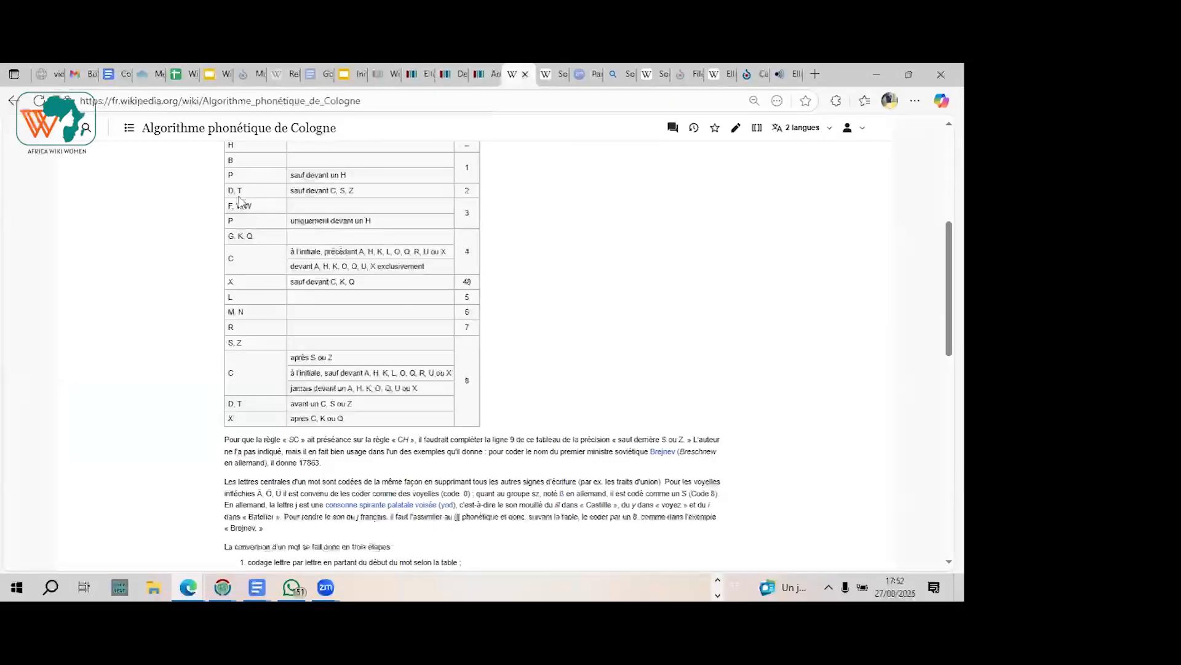
scroll(240, 202, up, 1)
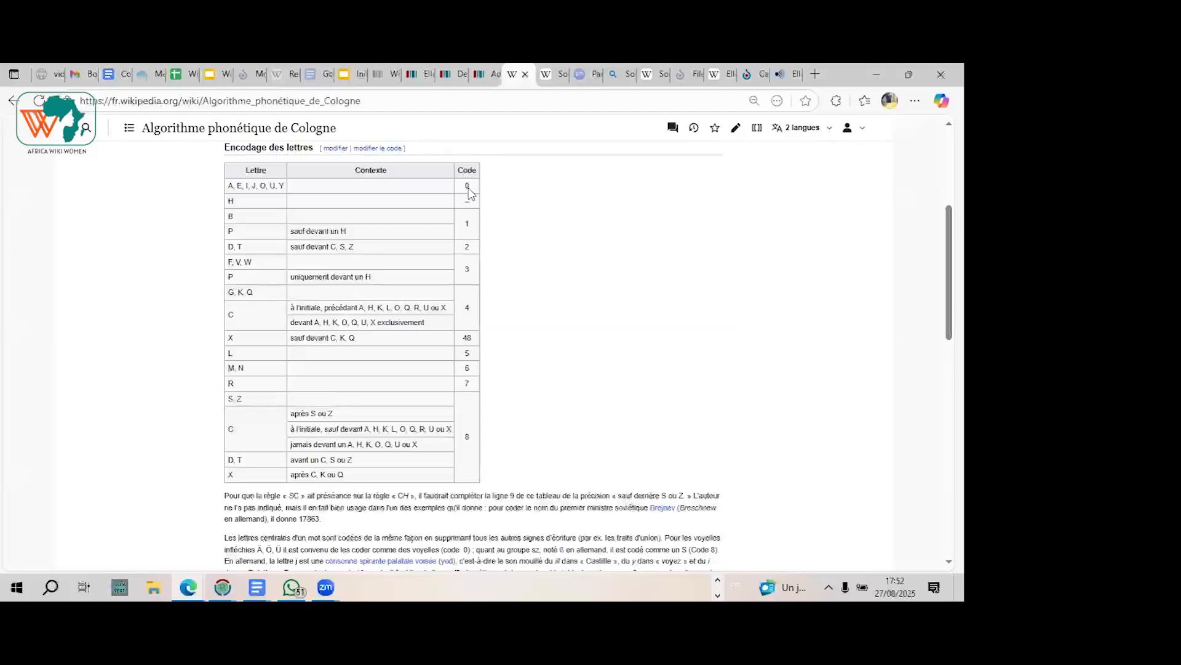
scroll(469, 193, down, 1)
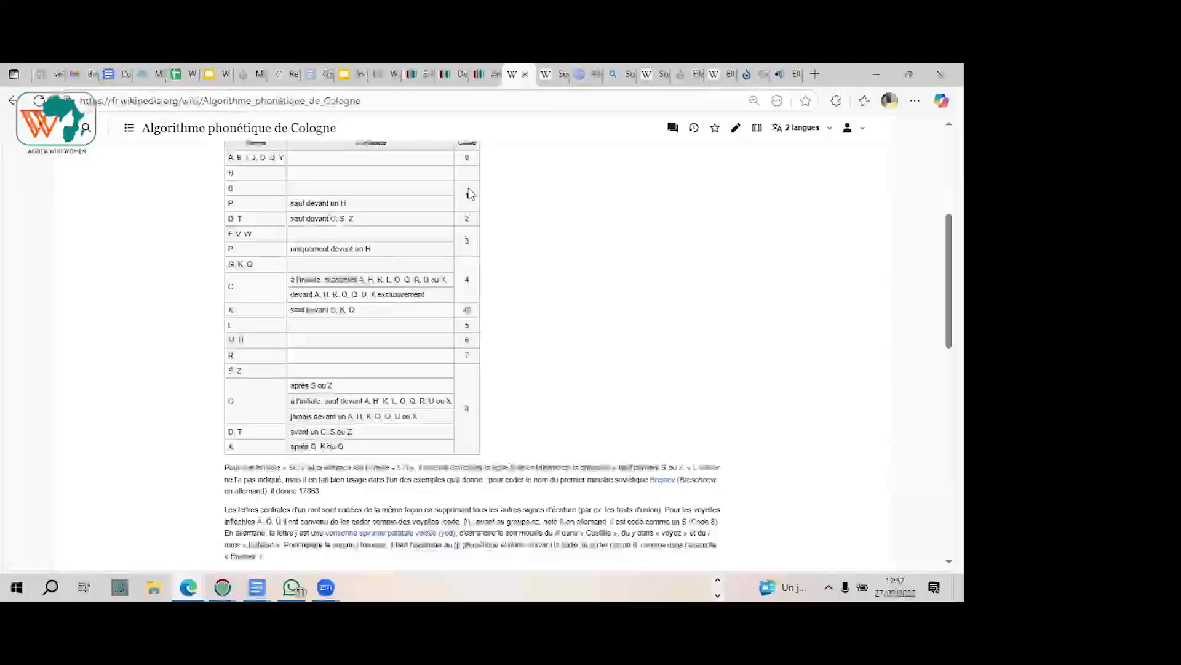
click(562, 75)
click(484, 75)
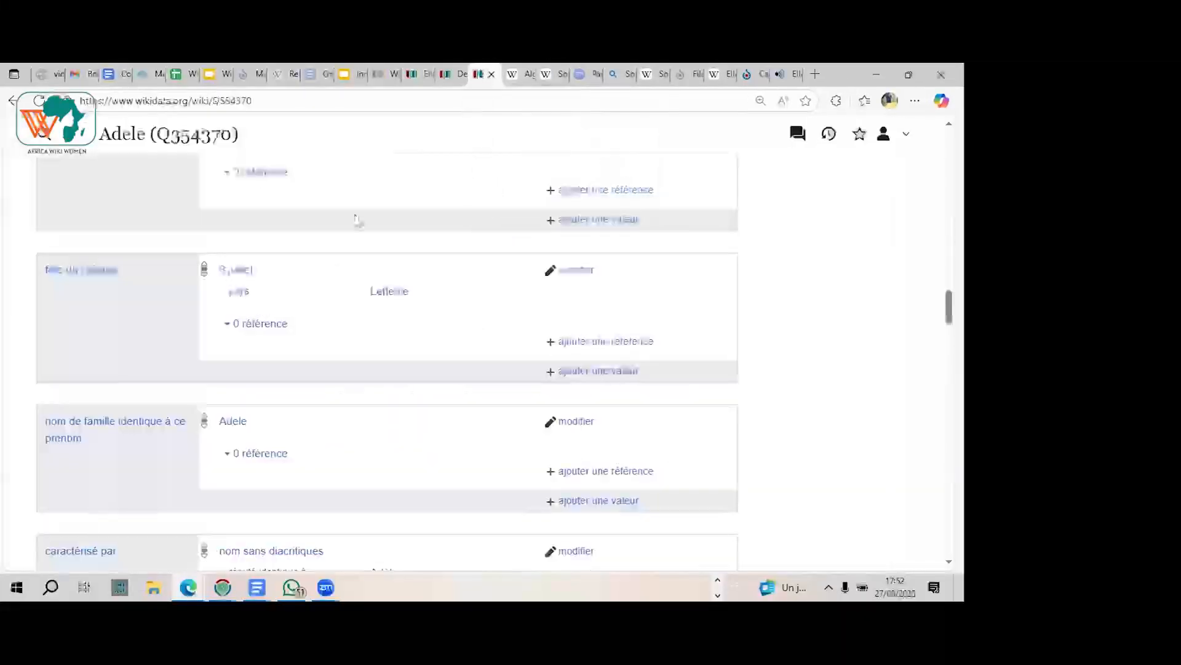
click(456, 74)
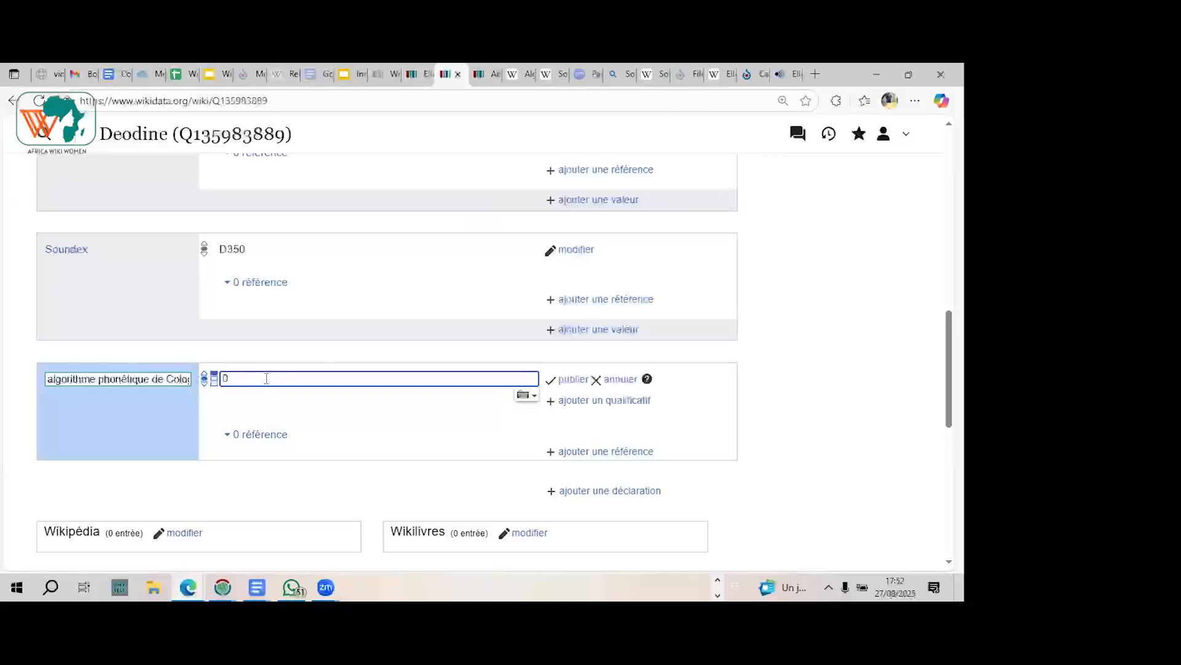
text(00)
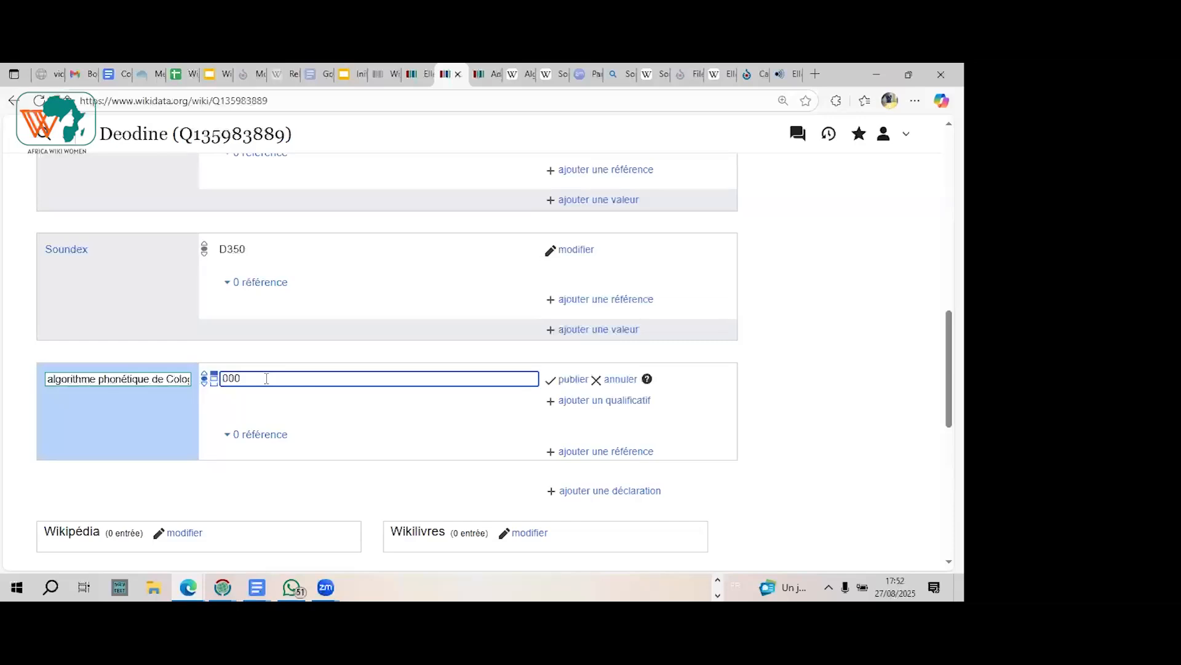
text(0)
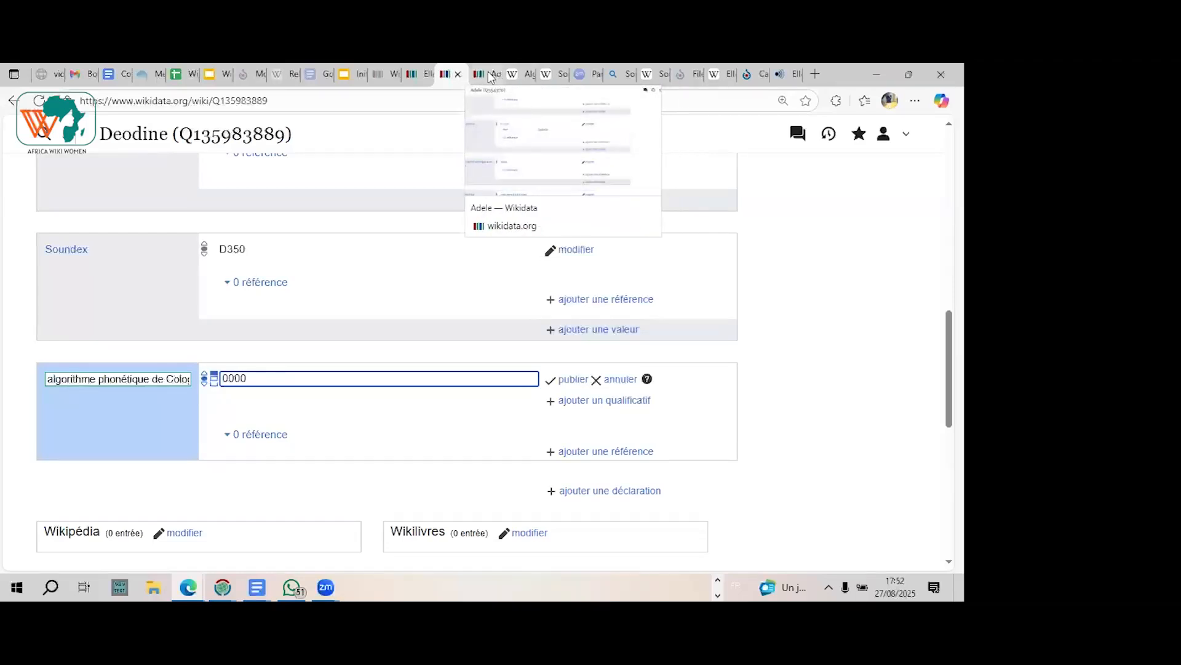
click(527, 75)
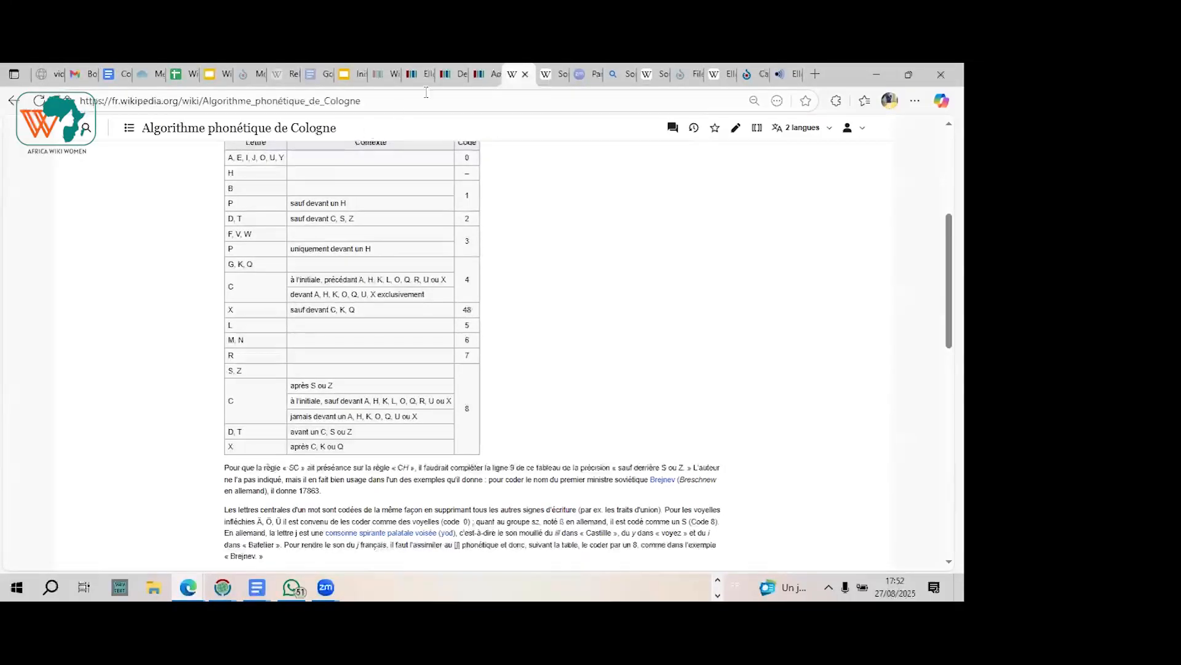
click(455, 74)
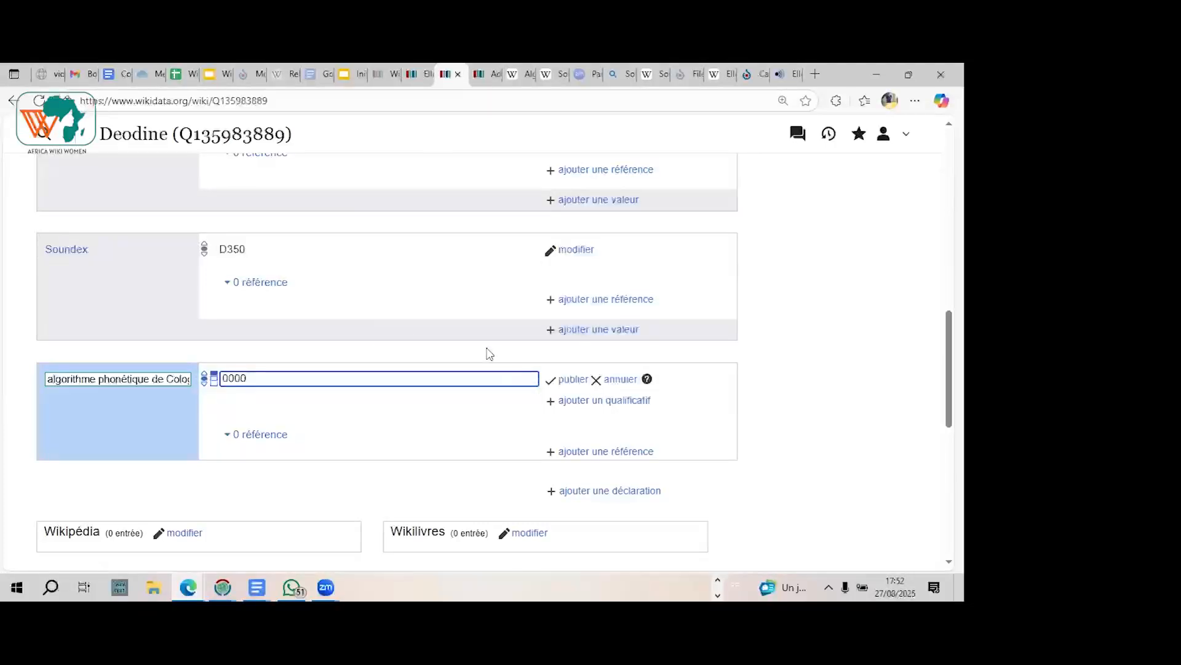
click(614, 379)
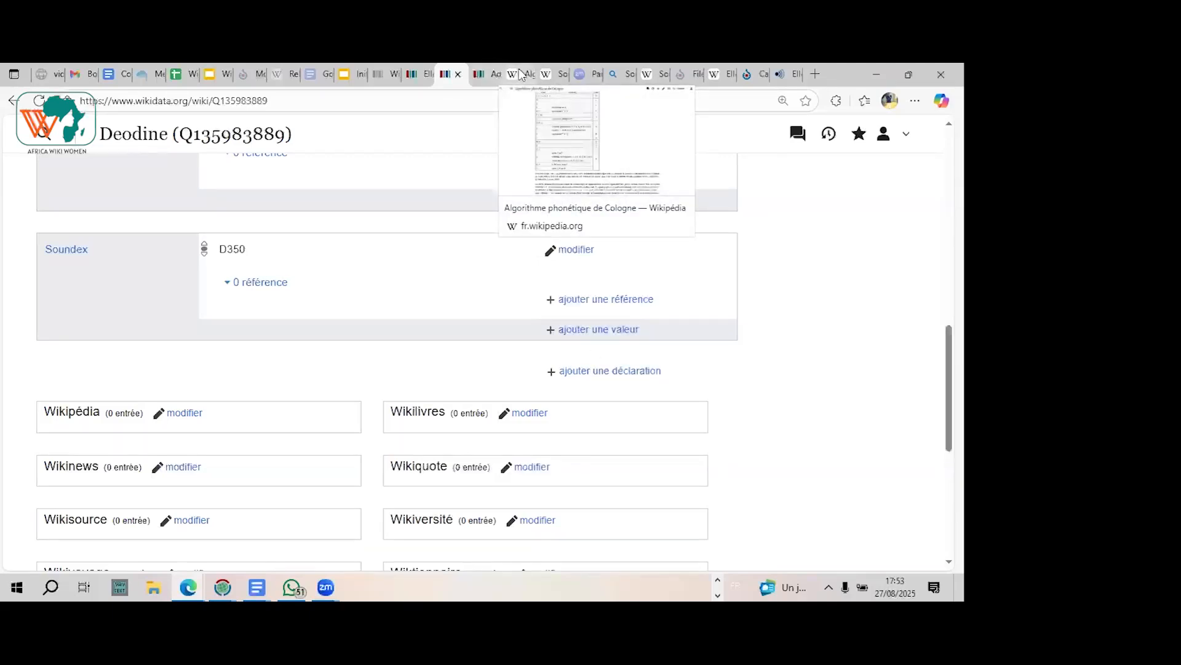
Step: Review the Cologne phonetic algorithm article's three conversion steps and its worked example for the place name Müller-Lüdenscheidt
click(486, 74)
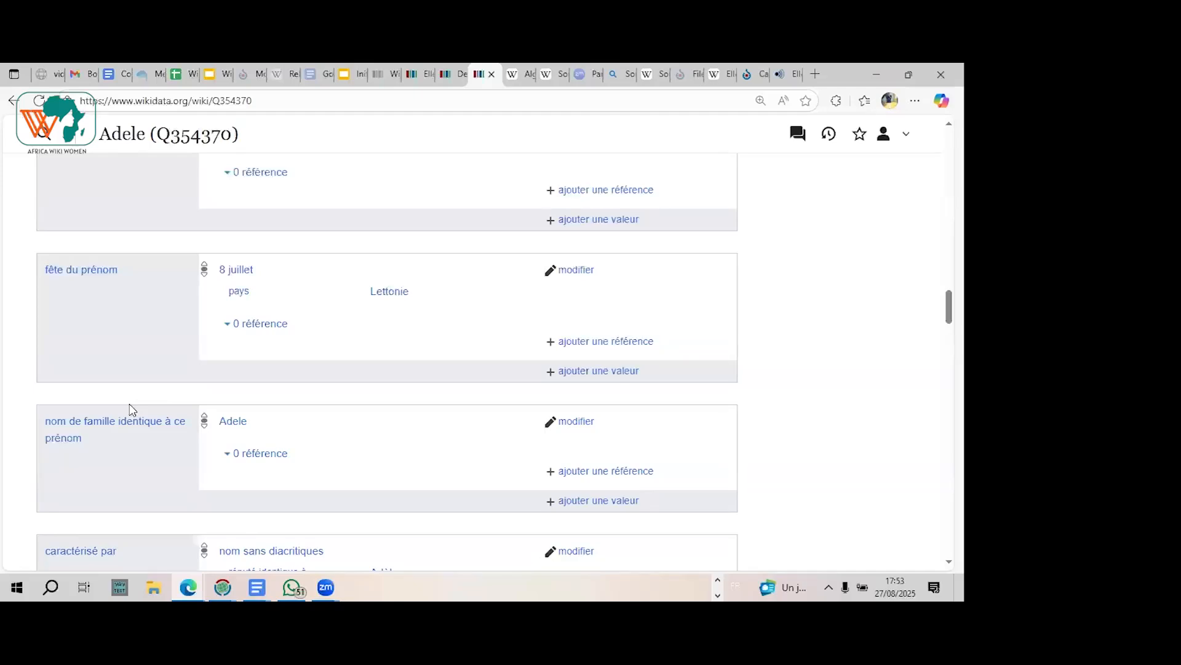
click(520, 72)
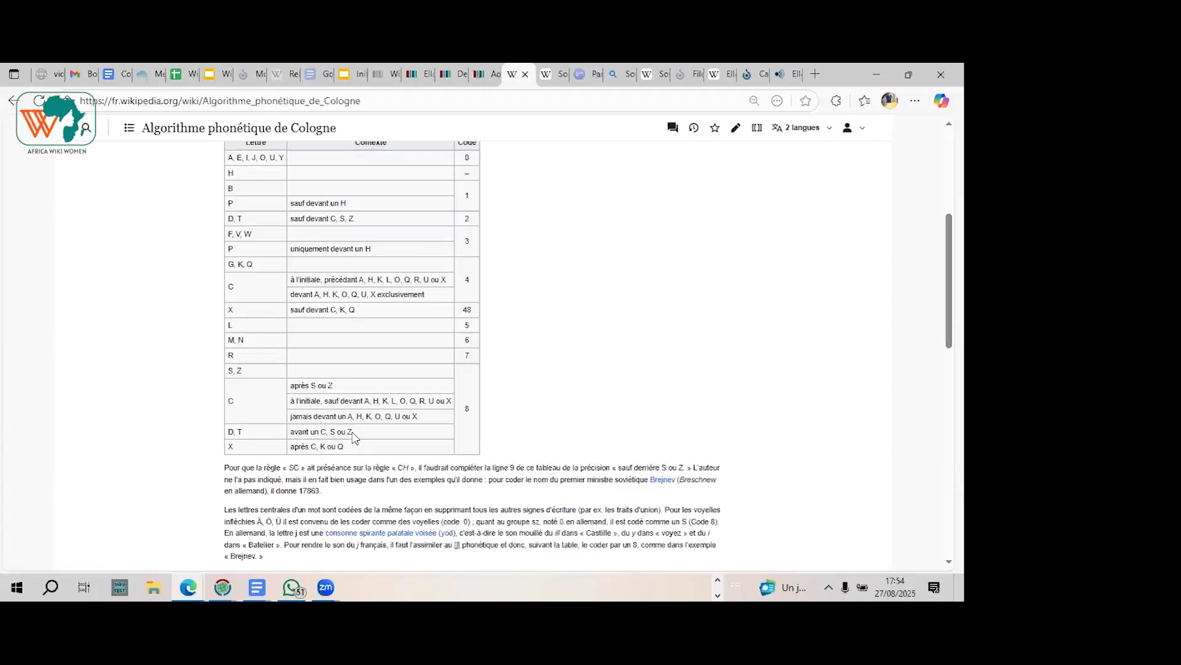
scroll(353, 437, down, 3)
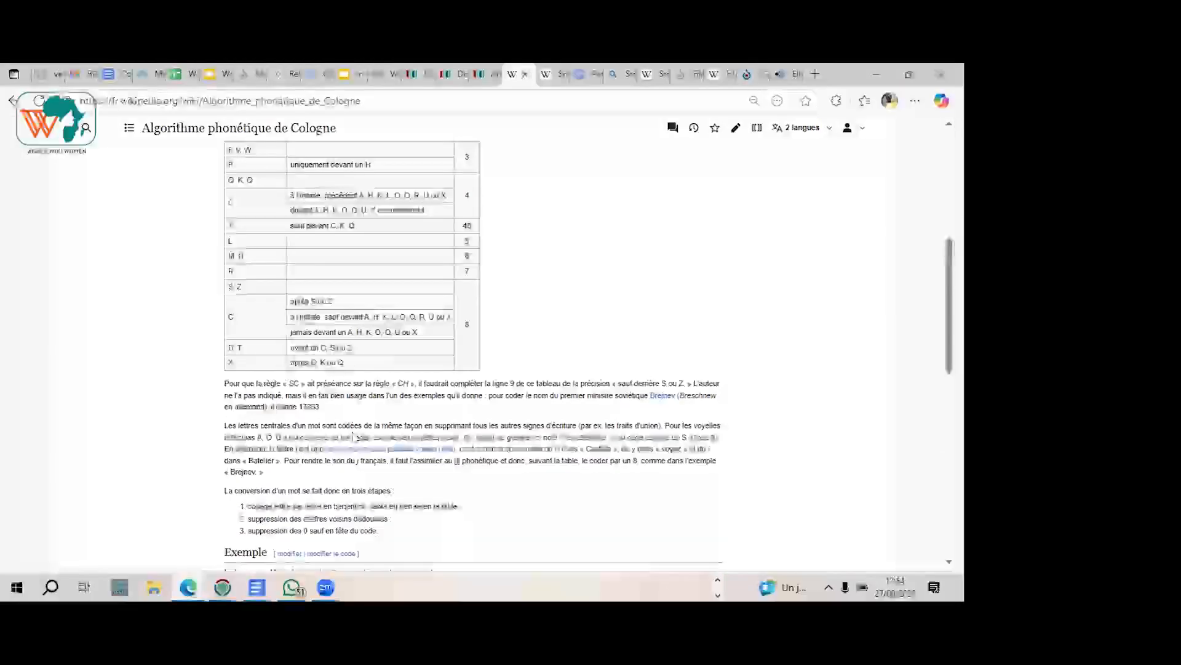
scroll(353, 432, down, 3)
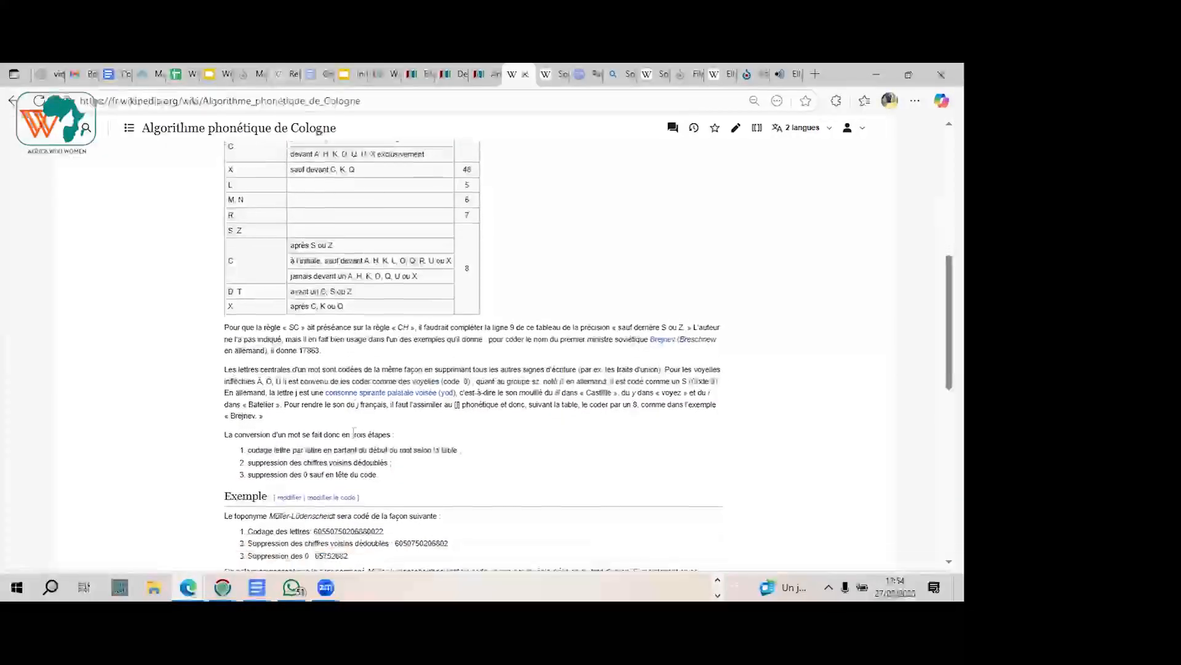
scroll(354, 432, down, 2)
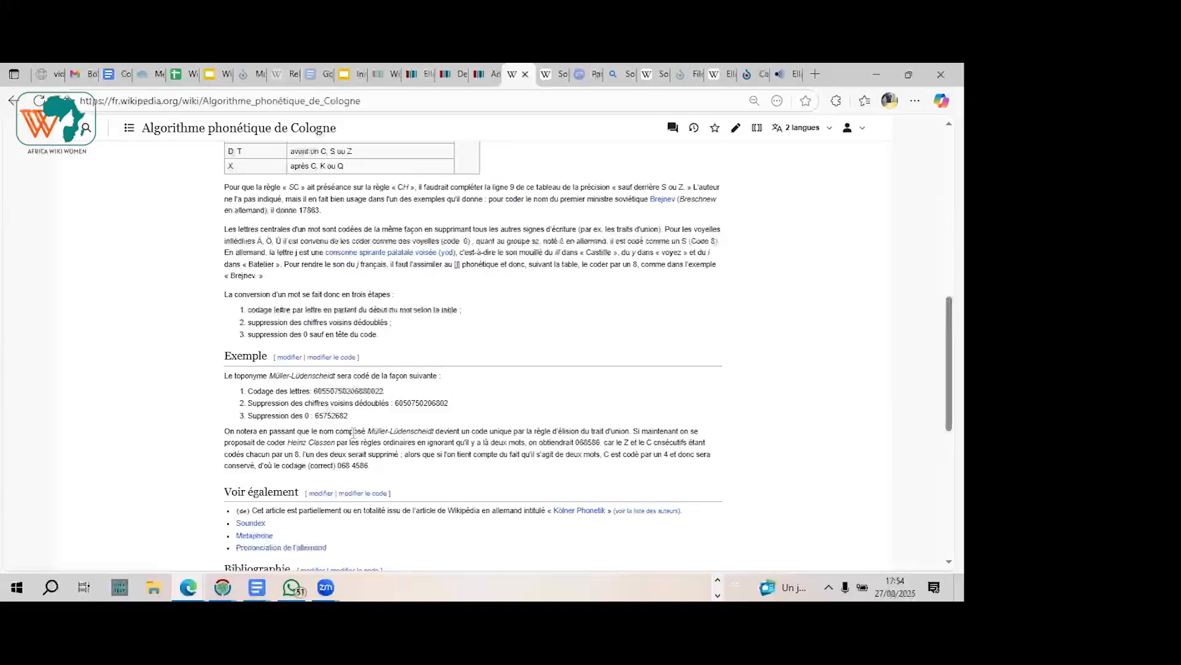
scroll(186, 394, up, 3)
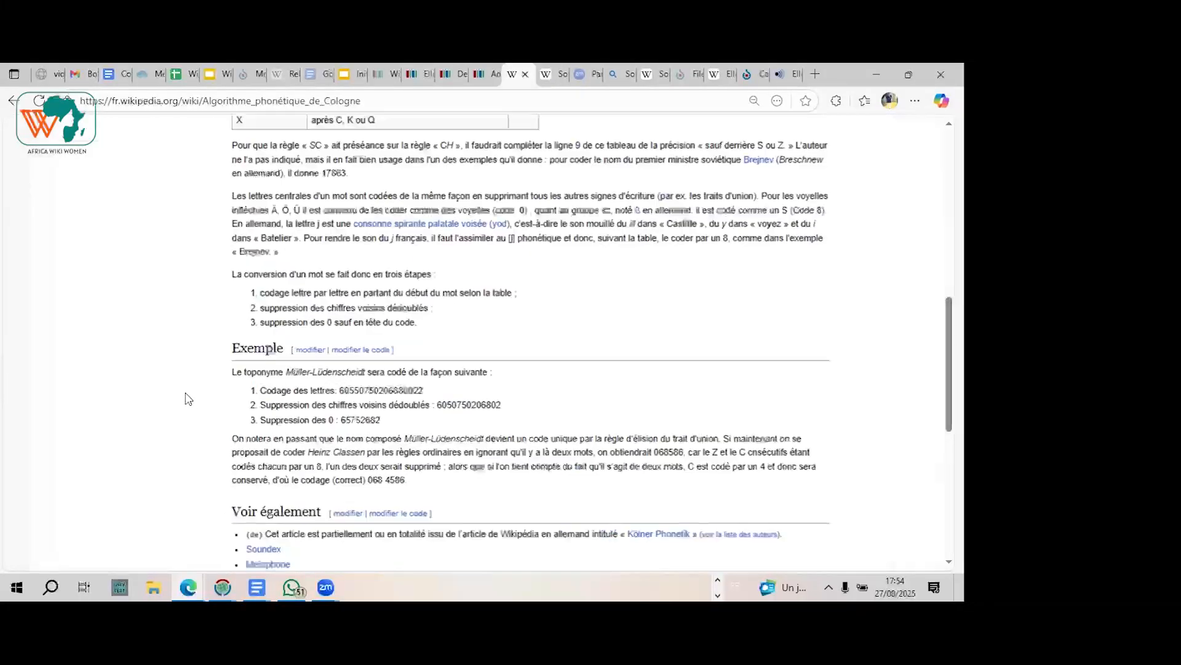
scroll(231, 401, up, 2)
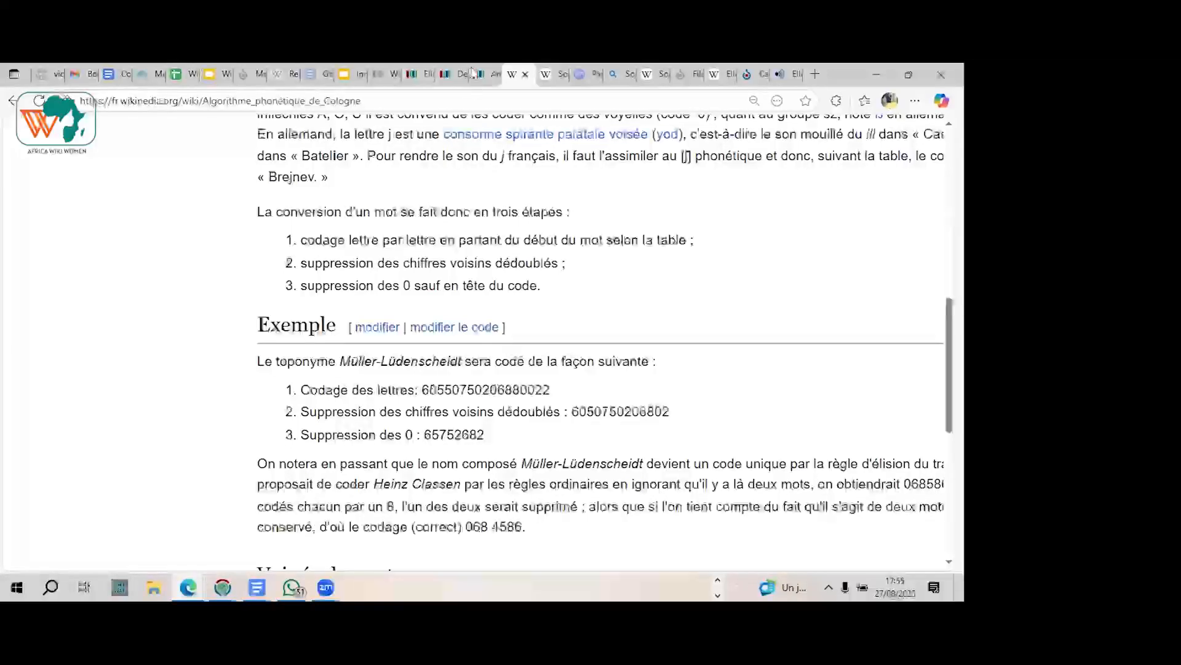
mouse_move(480, 78)
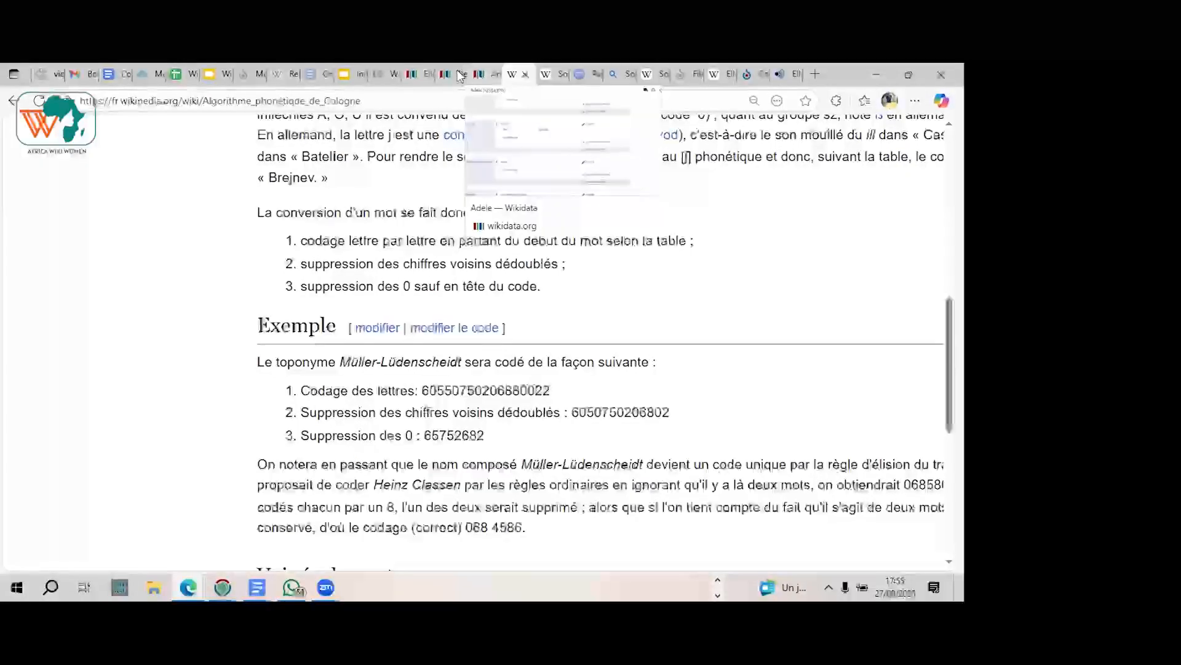
click(459, 75)
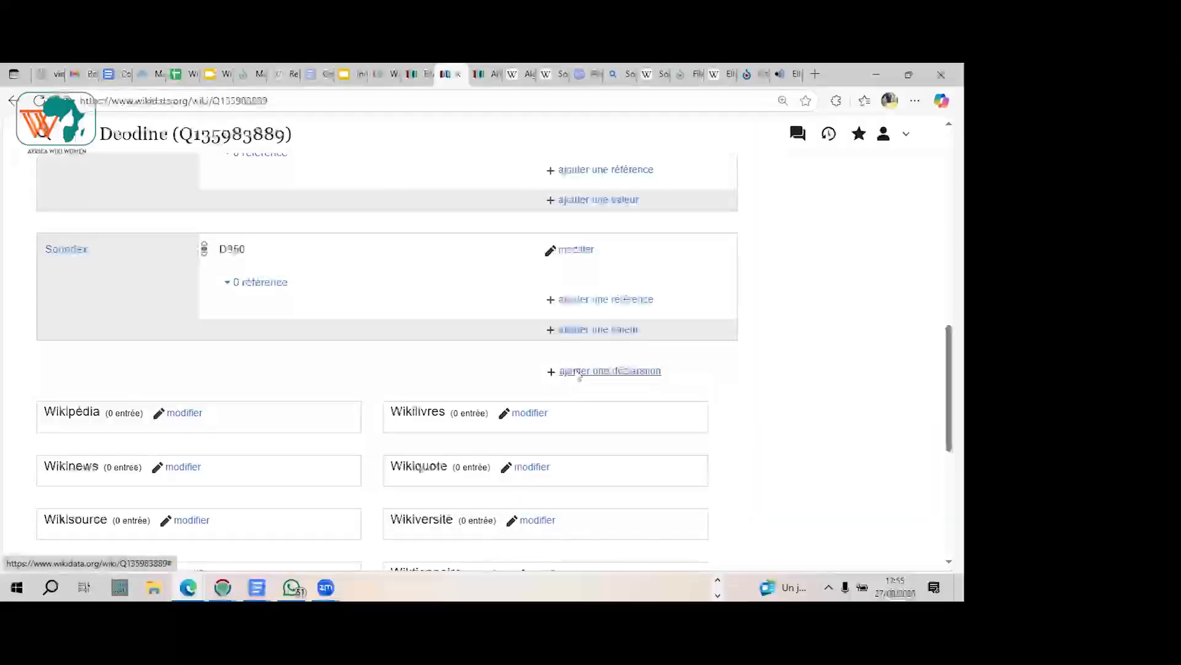
click(577, 373)
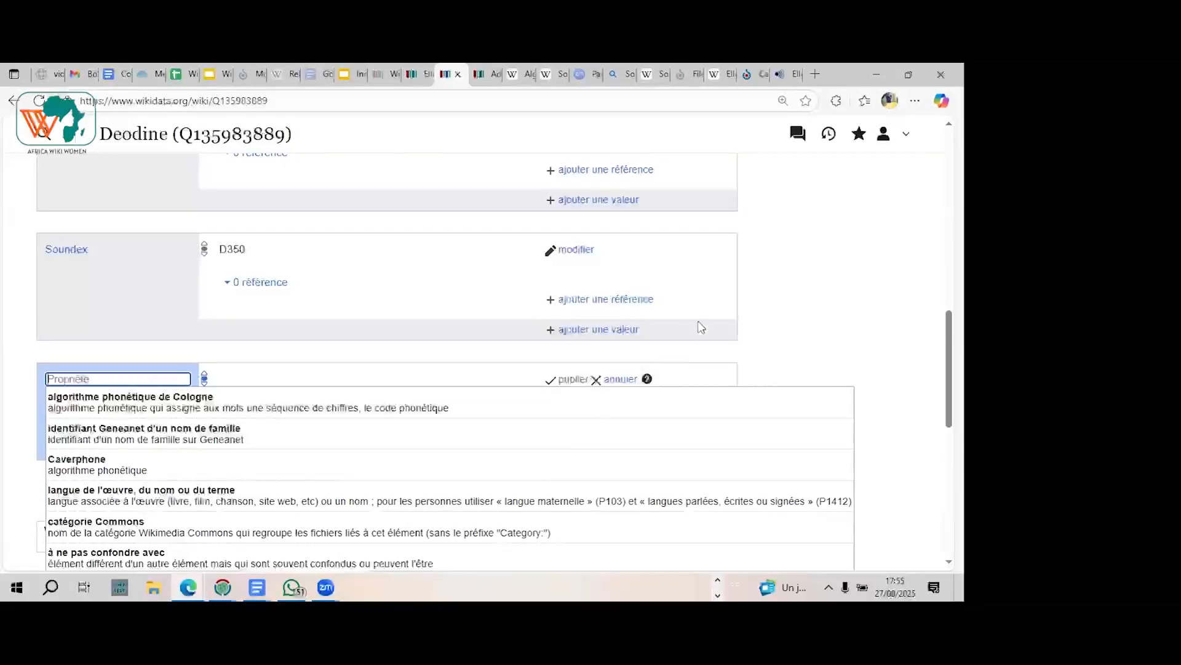
click(620, 381)
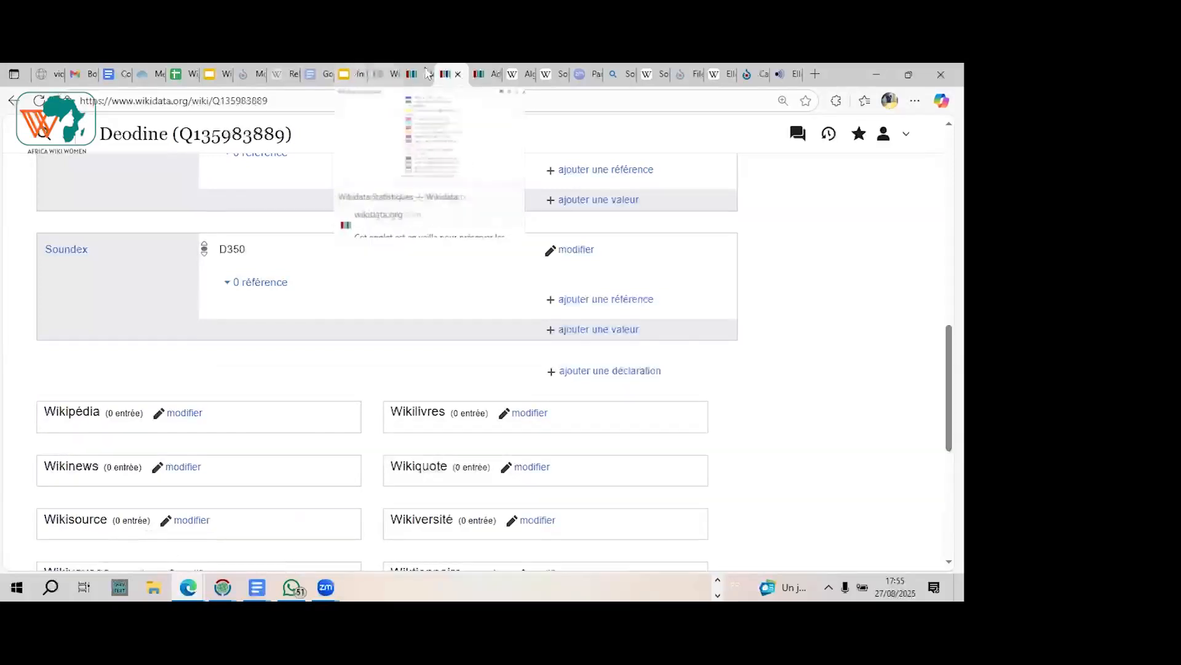
Step: Examine the Adele item's statements from "fête du prénom" through "caractérisé par" and "attesté dans" to "à ne pas confondre avec"
click(488, 74)
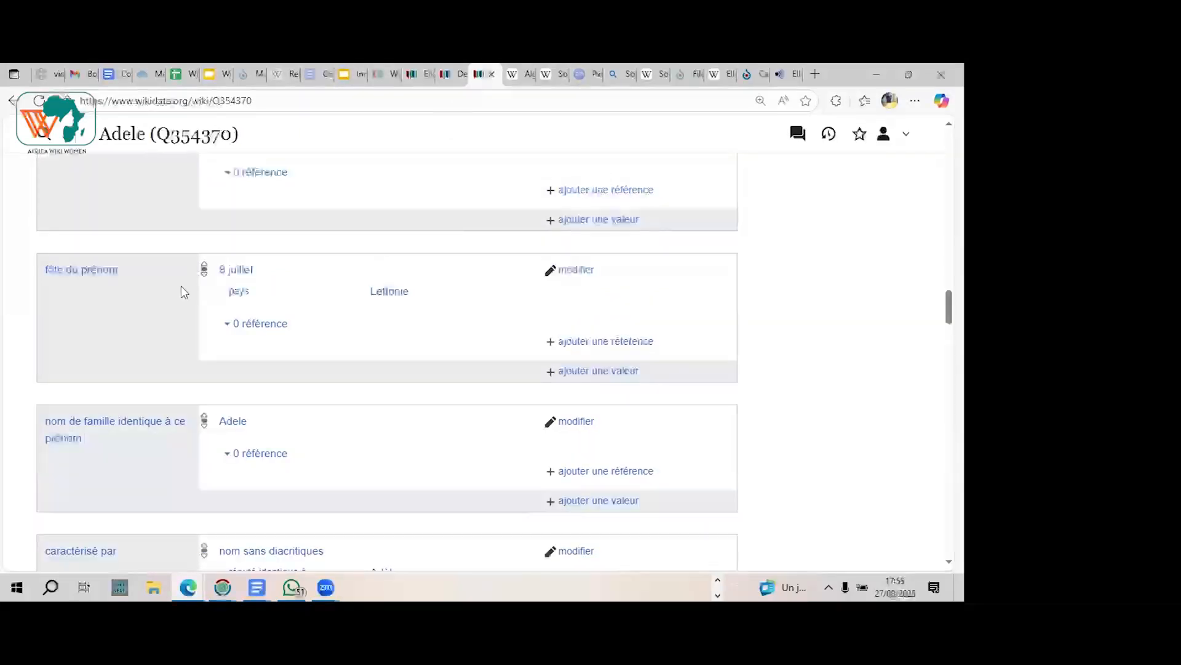
scroll(182, 291, down, 1)
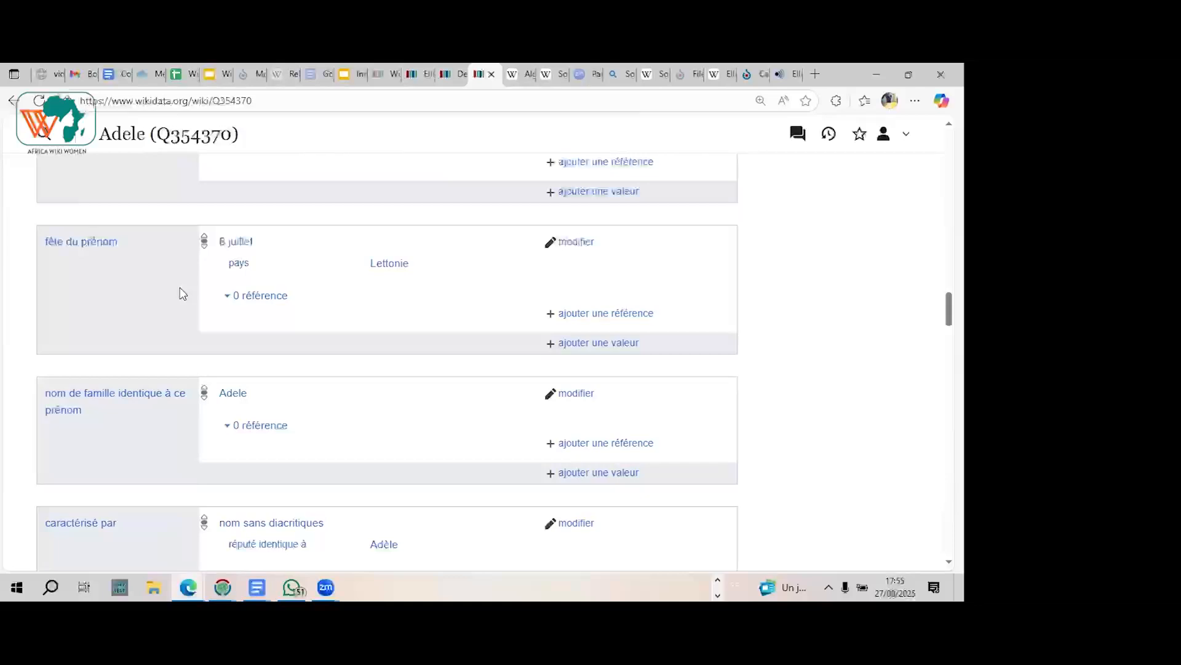
scroll(180, 292, down, 2)
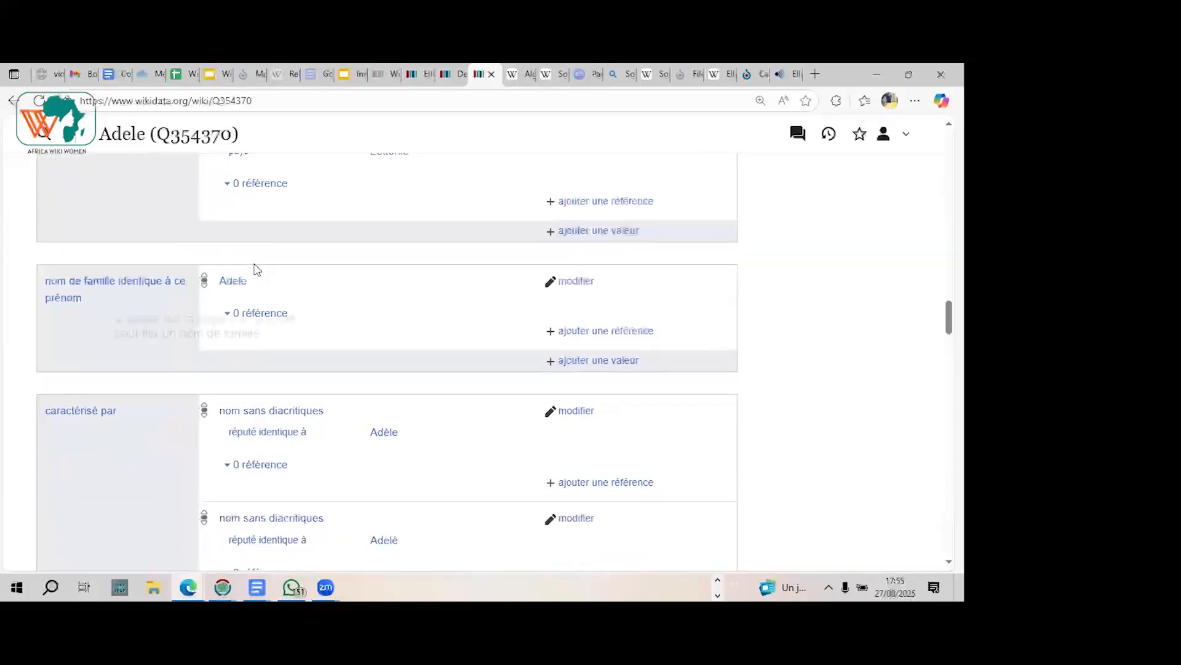
scroll(256, 271, down, 1)
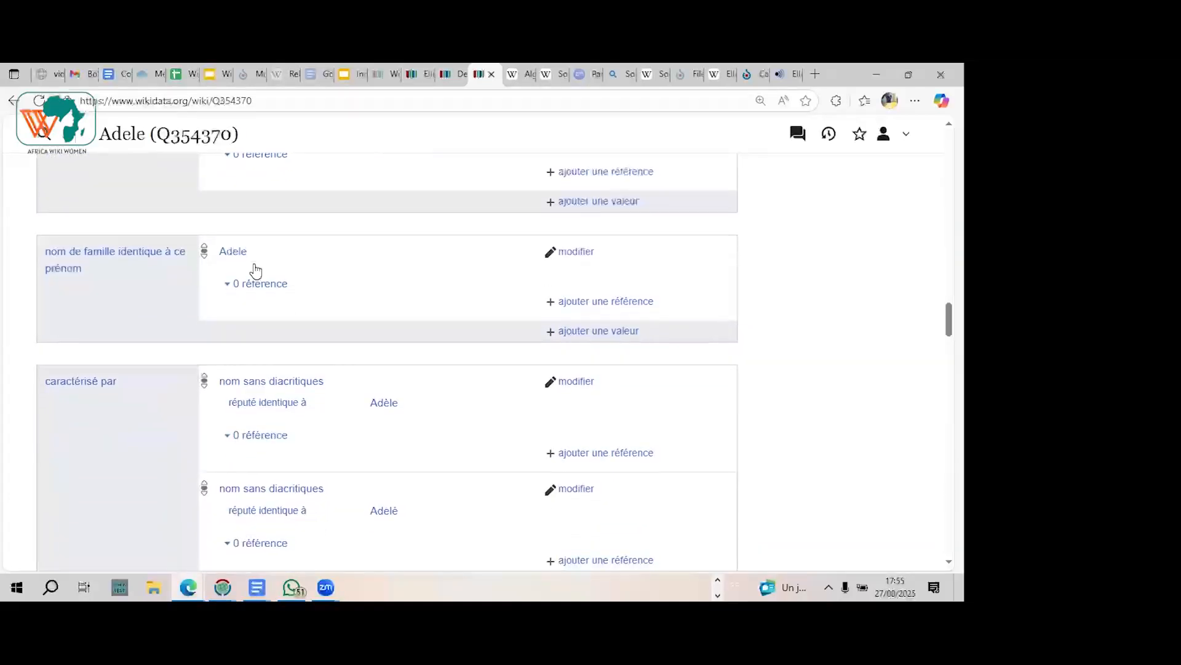
scroll(256, 271, down, 1)
scroll(257, 271, down, 1)
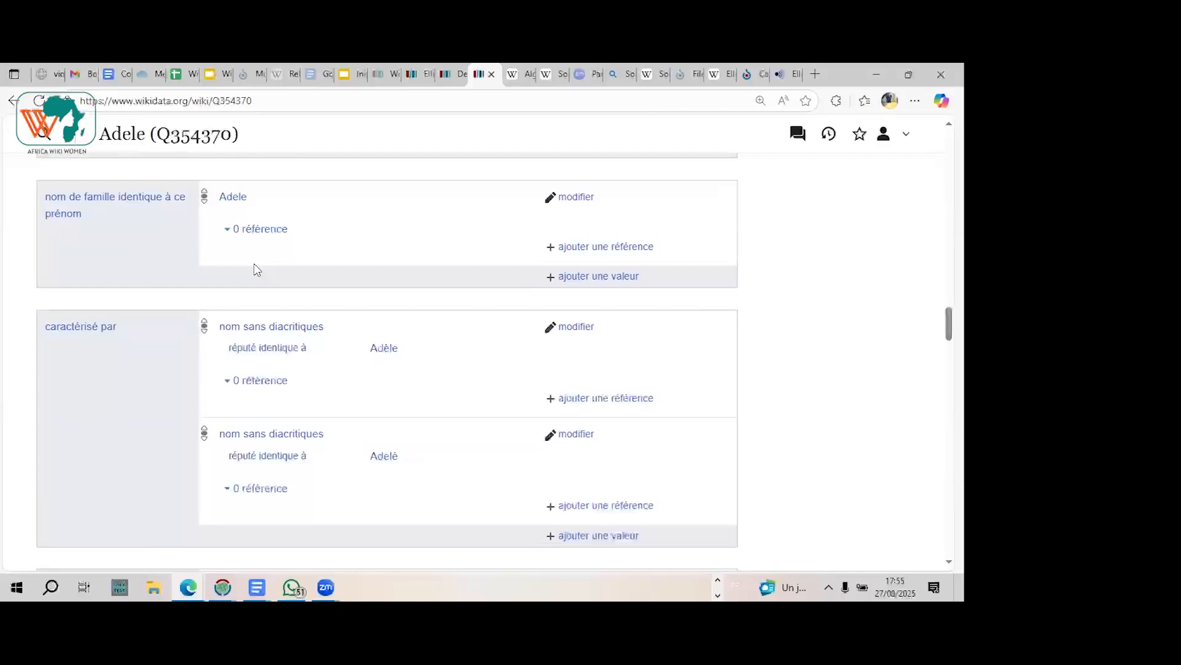
scroll(257, 270, down, 2)
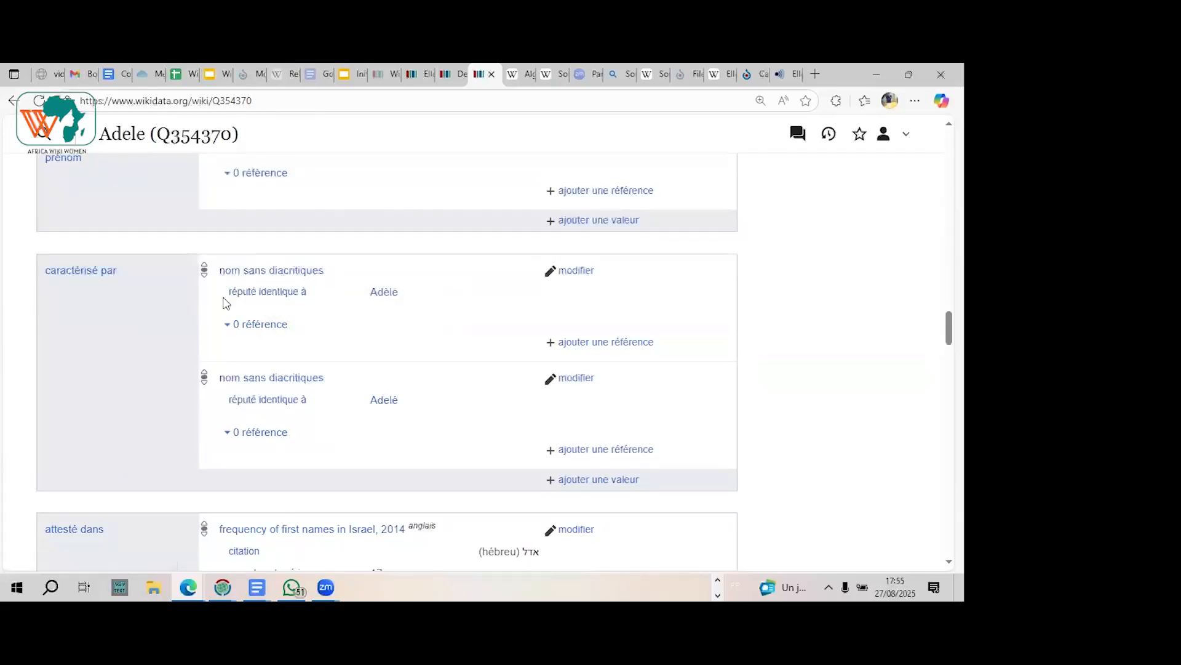
scroll(223, 303, down, 2)
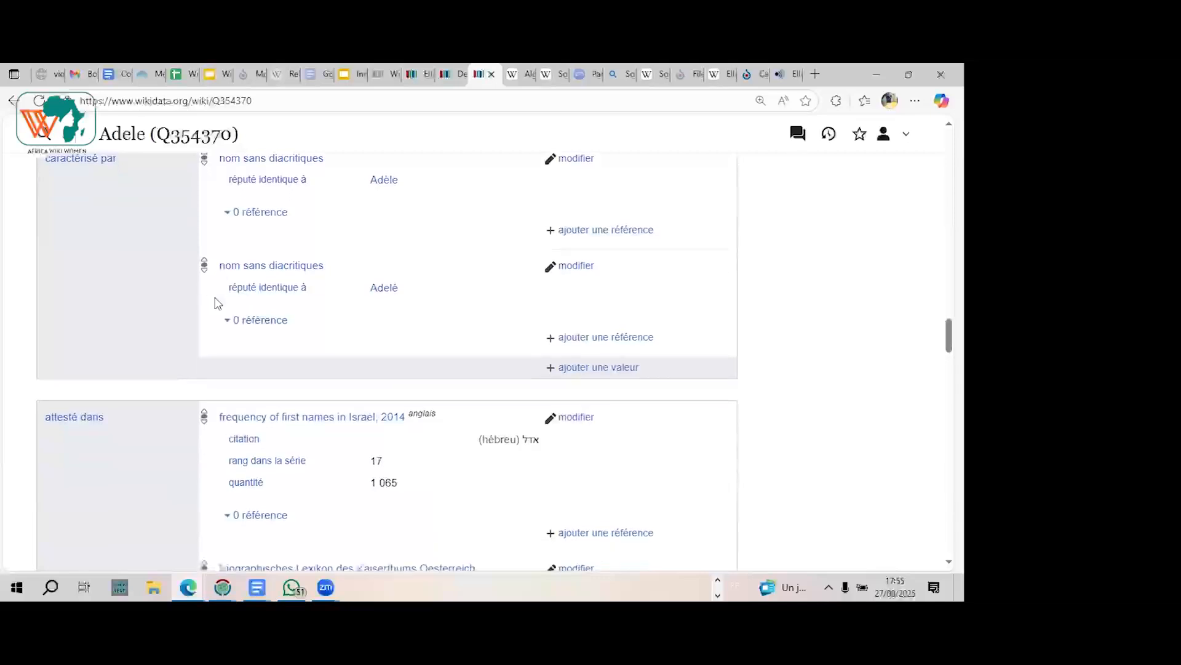
scroll(218, 303, down, 5)
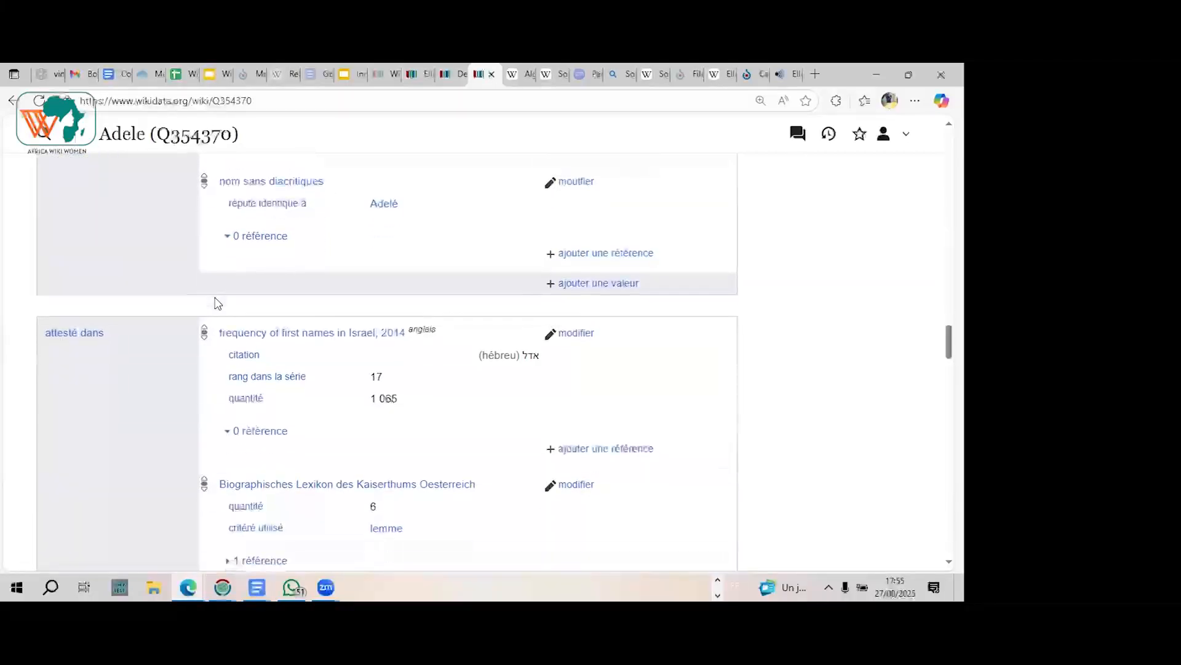
scroll(217, 303, down, 2)
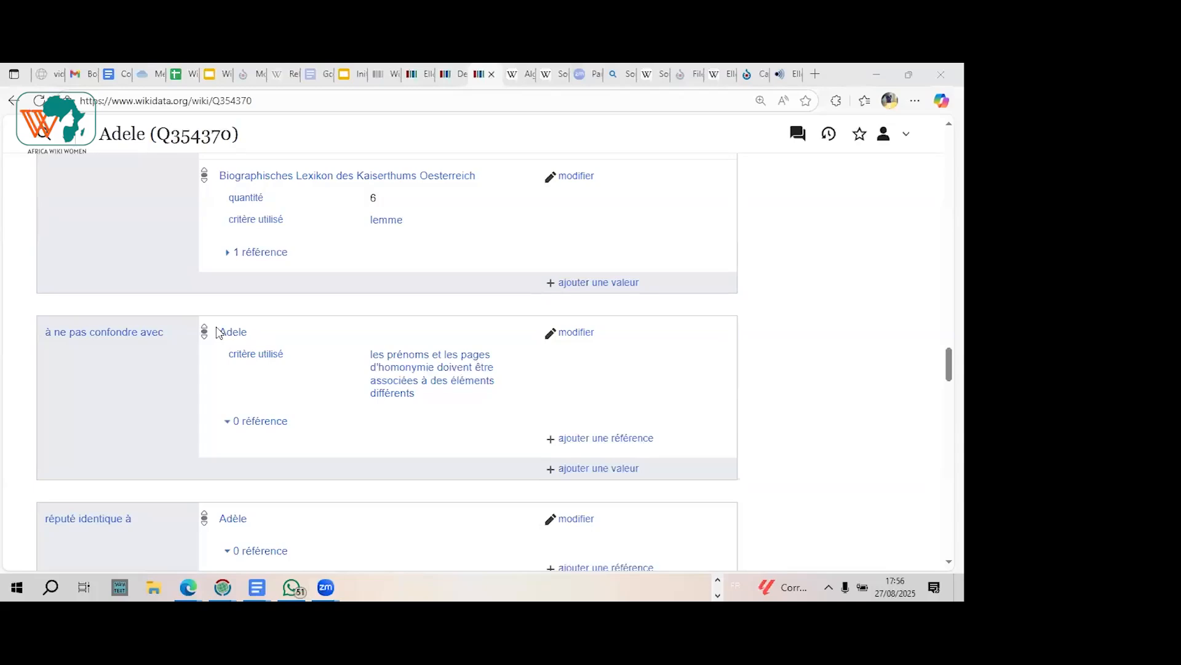
Step: Return to the new given-name item and check the suggested properties for another statement without adding one
click(423, 75)
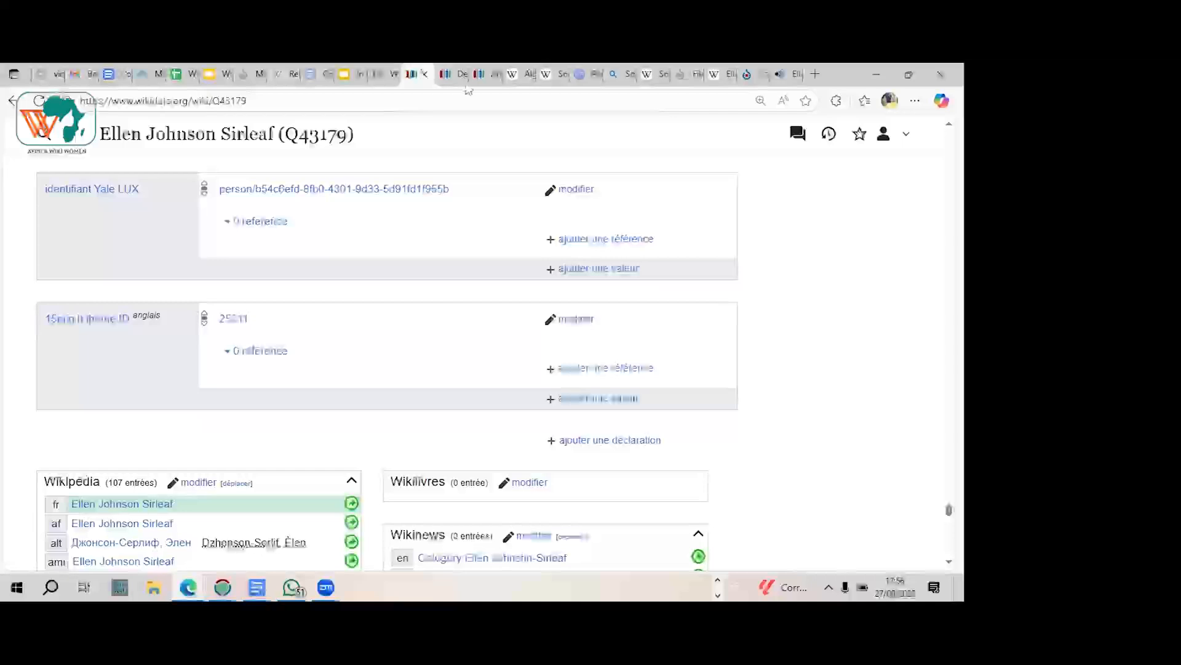
click(490, 79)
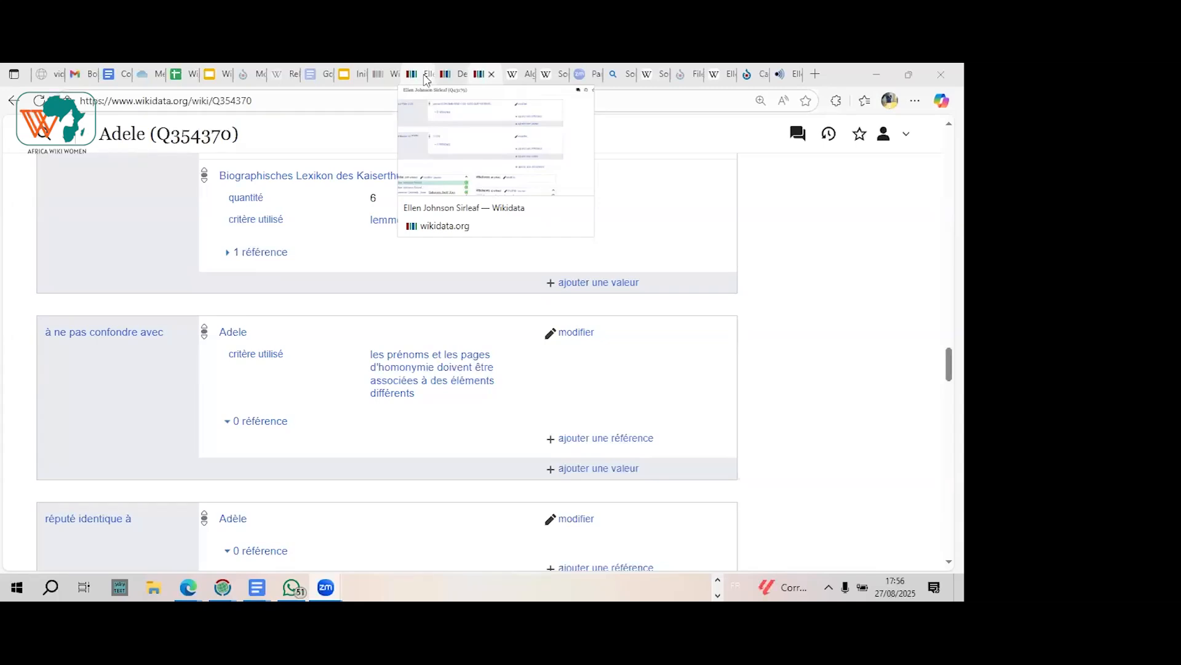
click(456, 74)
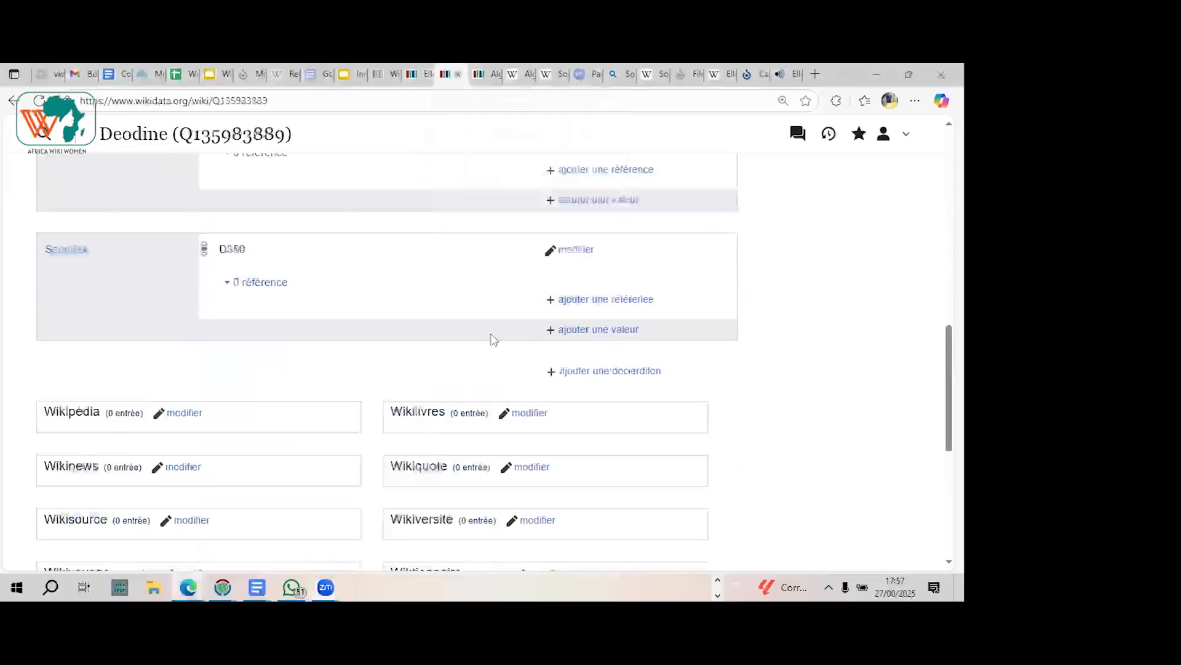
click(589, 373)
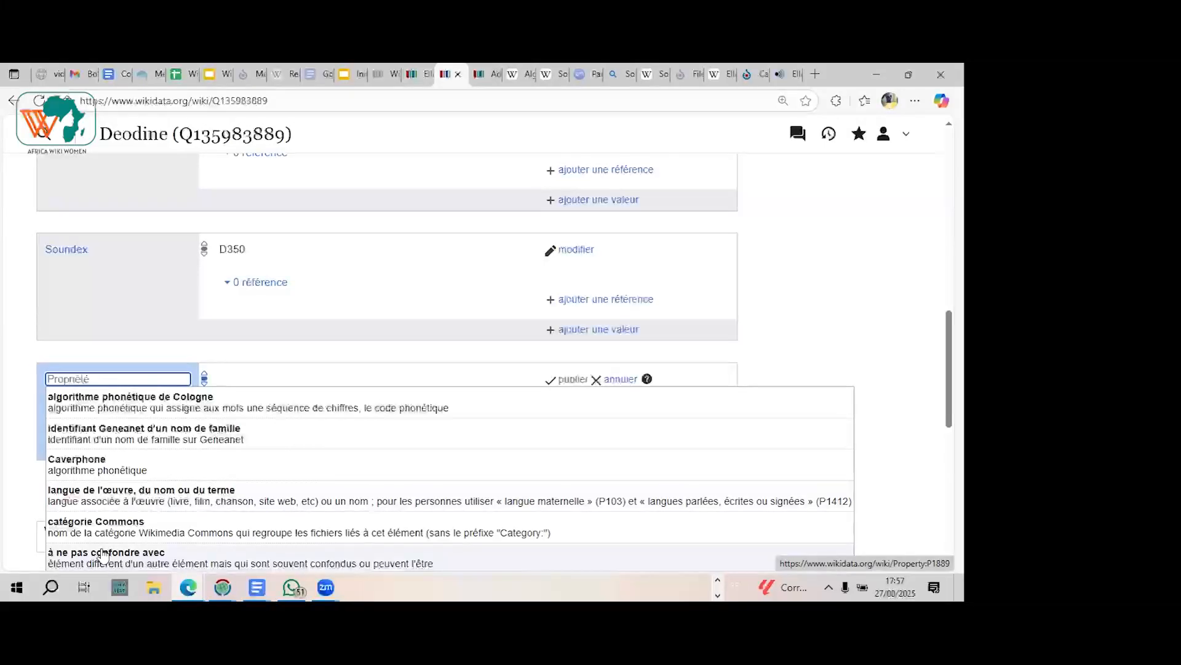
click(620, 380)
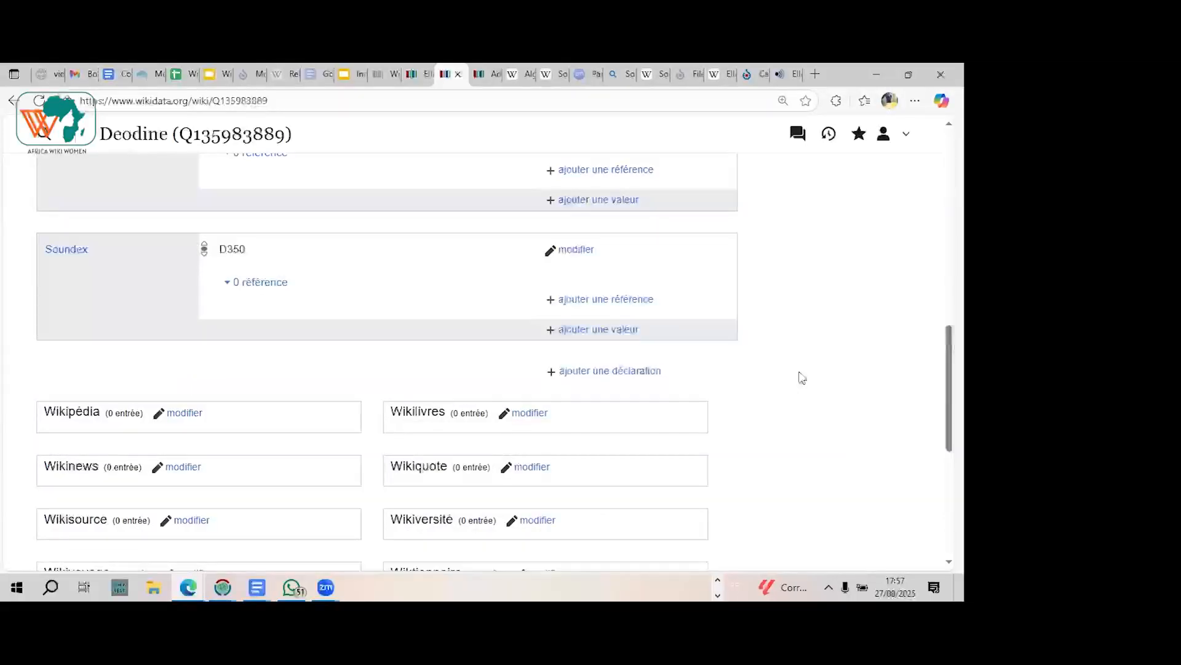
Step: Review the new given-name item's existing statements from "nature de l'élément" through "système d'écriture" to "Soundex"
scroll(802, 378, up, 10)
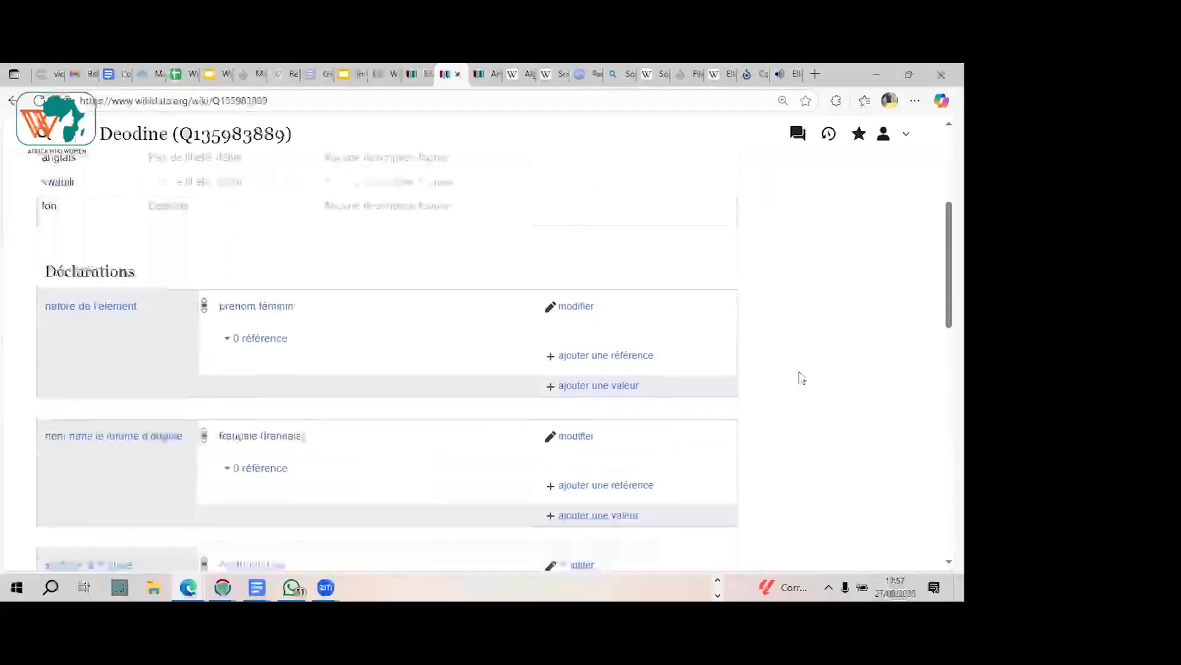
scroll(802, 378, down, 10)
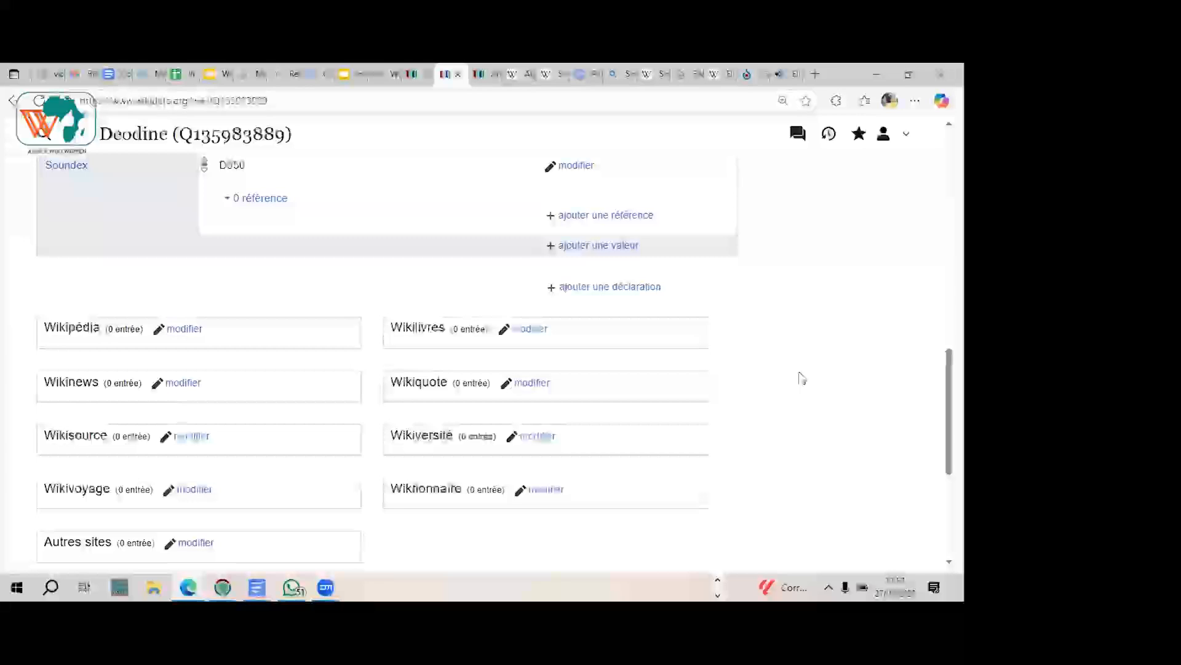
scroll(802, 378, up, 3)
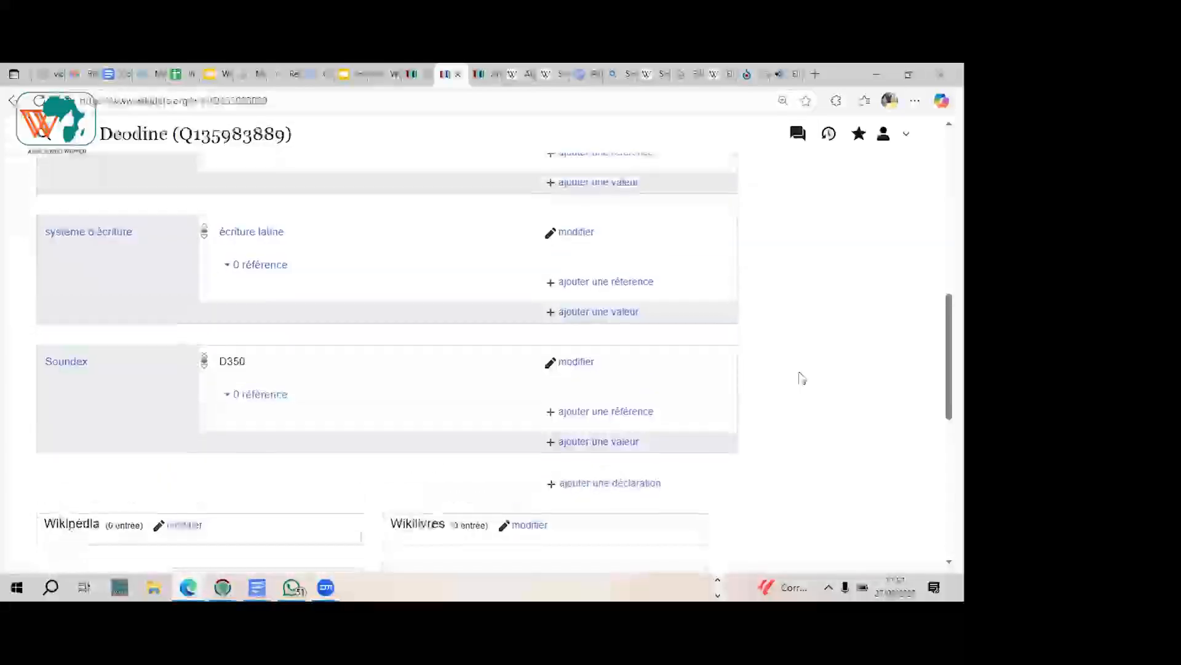
scroll(802, 378, down, 1)
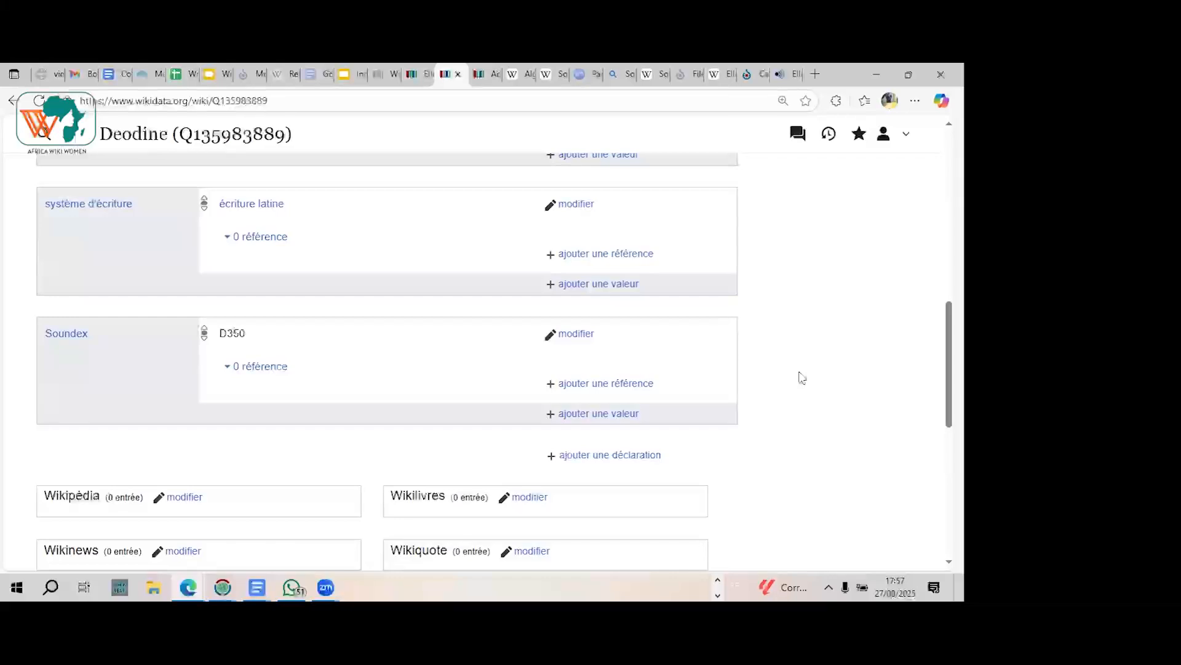
scroll(802, 378, down, 1)
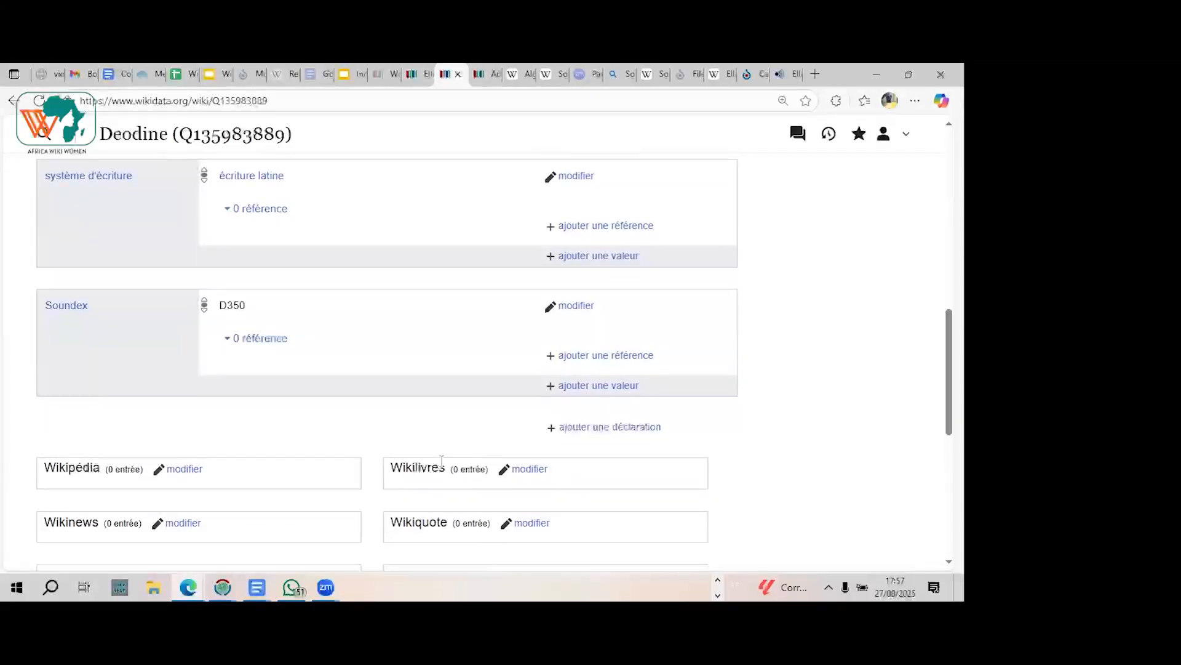
click(323, 586)
click(365, 530)
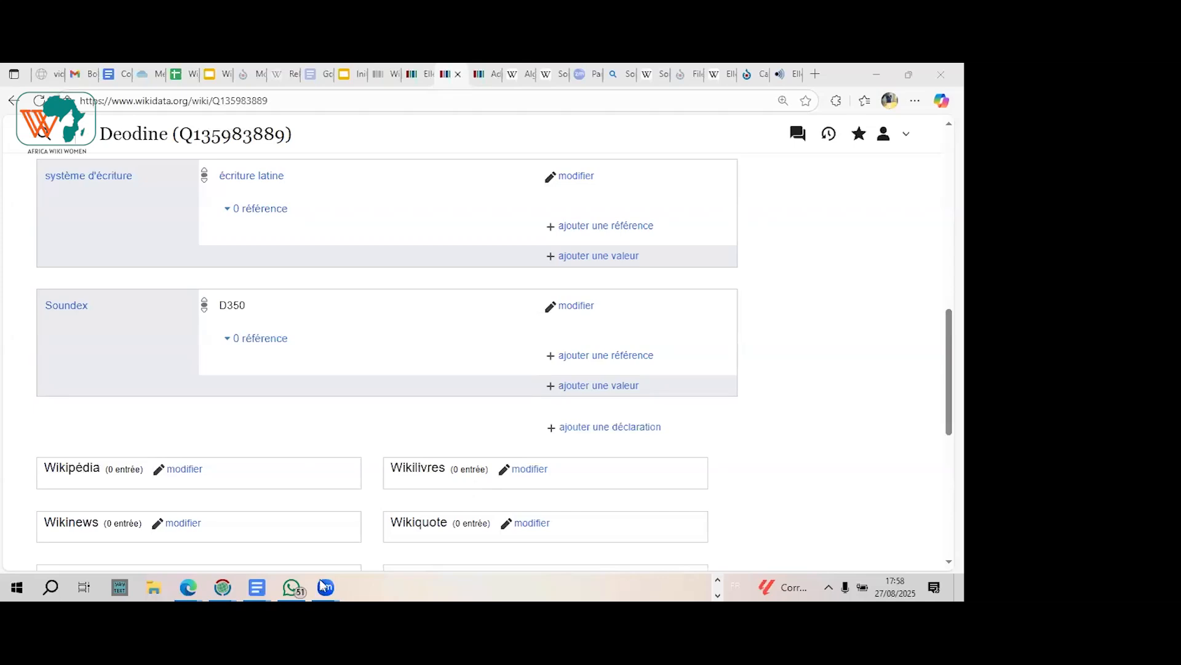
mouse_move(323, 584)
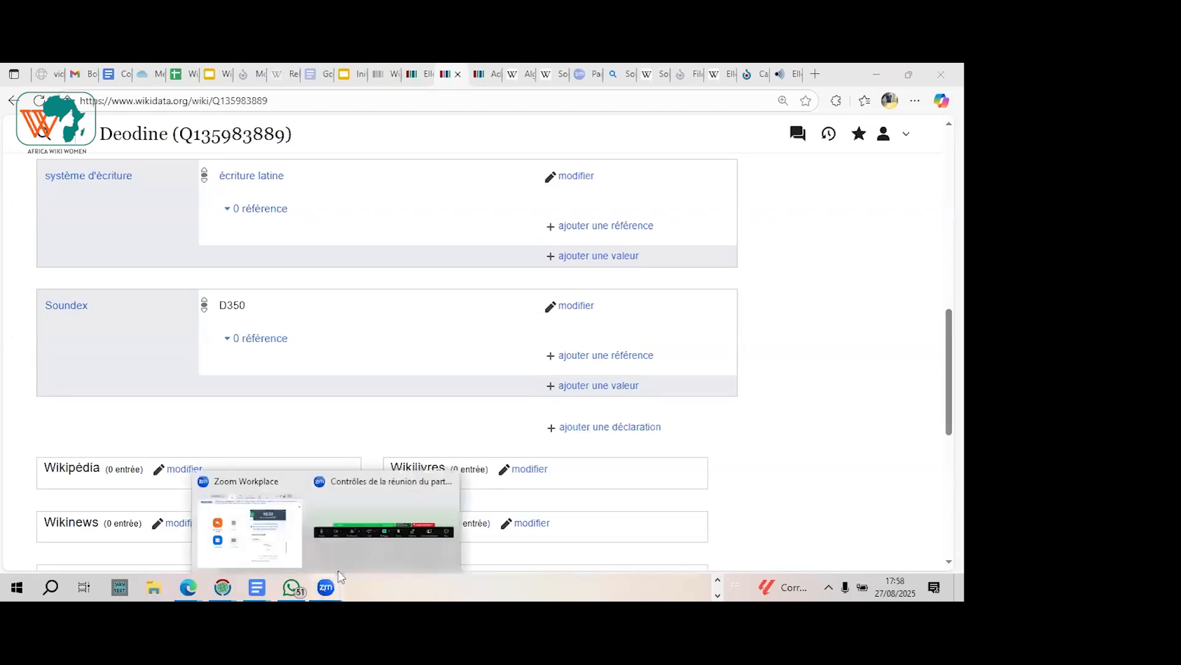
click(354, 542)
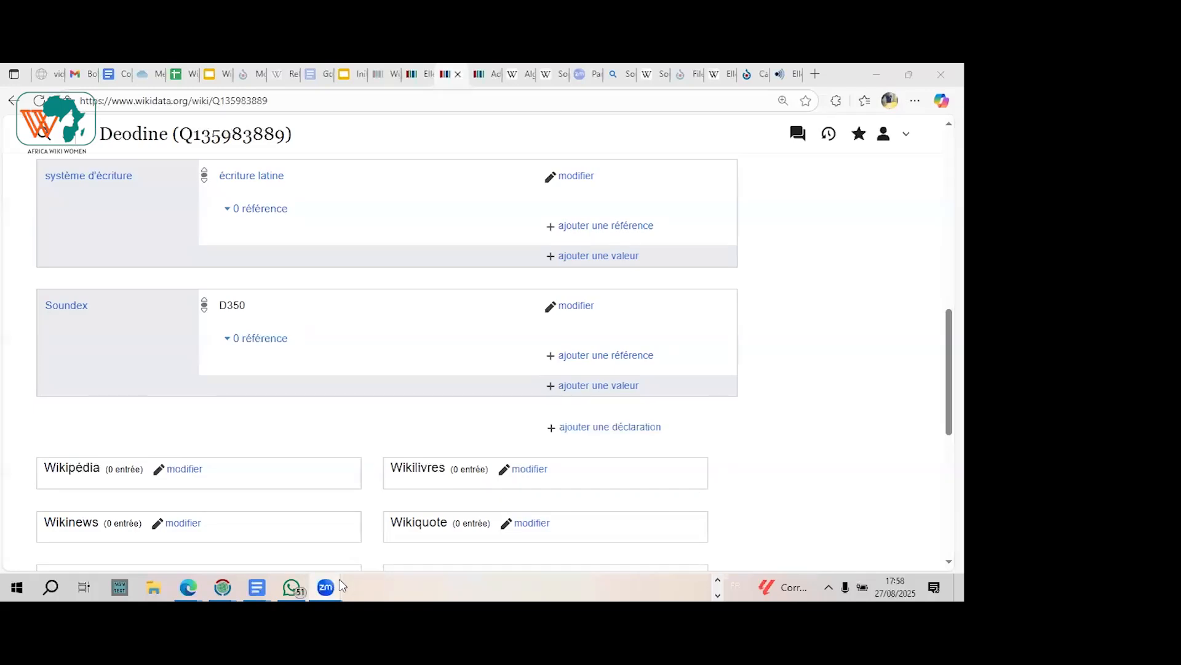
mouse_move(327, 586)
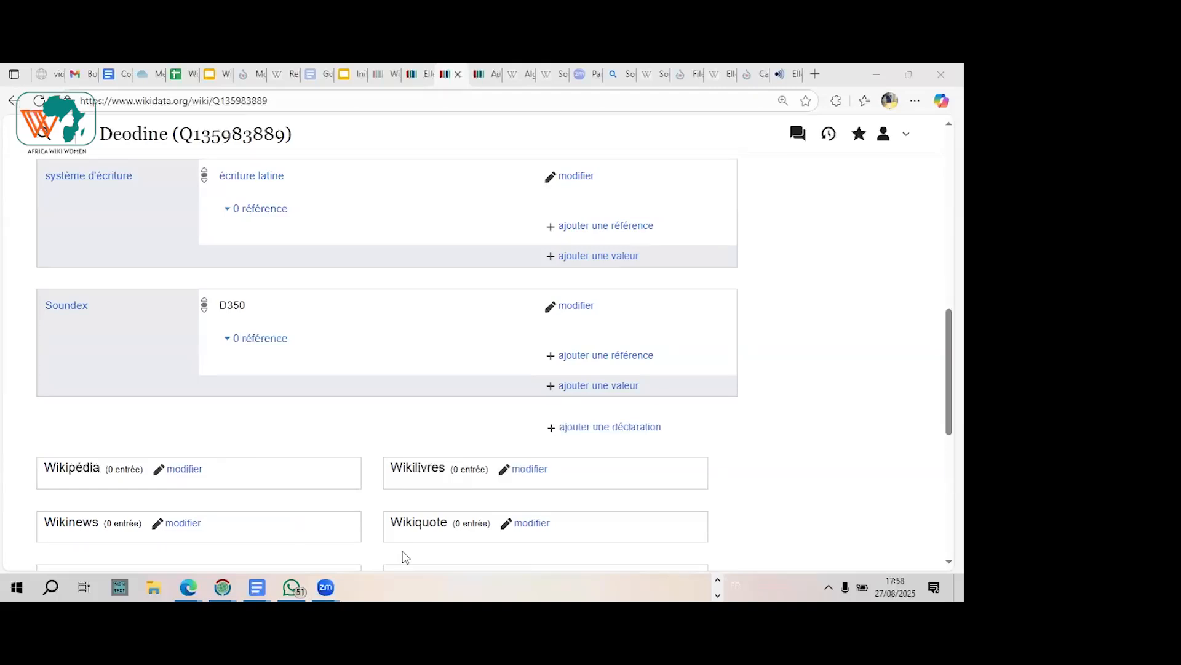
Step: Search Wikidata for an existing item for the given name "Deodathe"
click(485, 74)
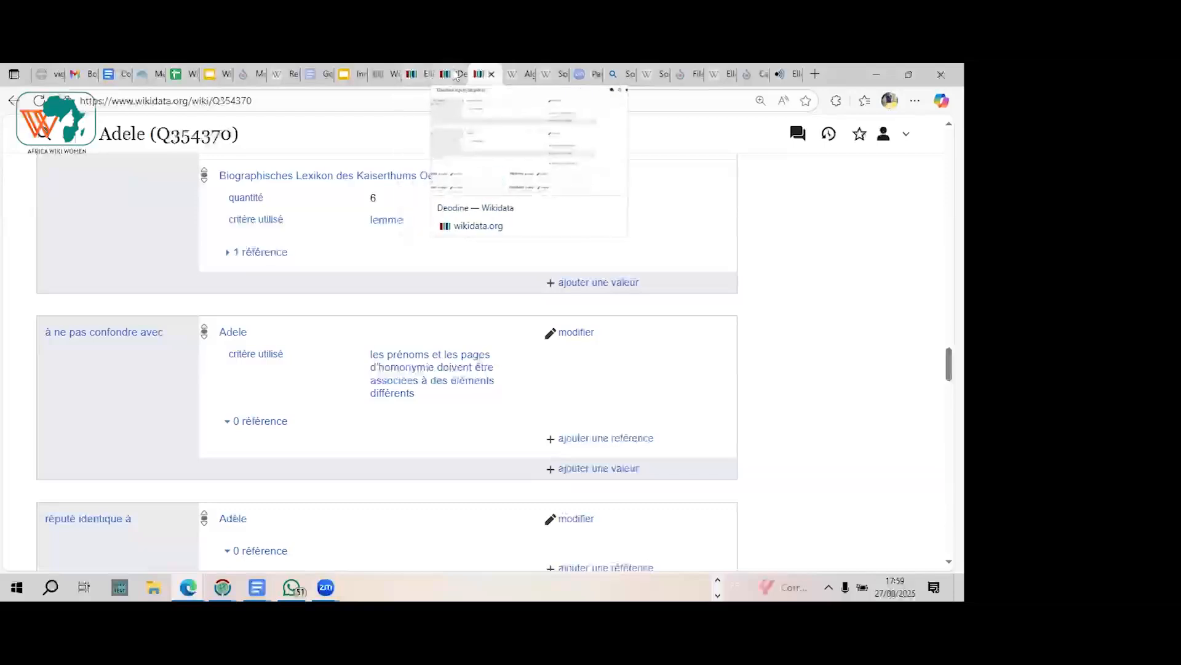
click(444, 74)
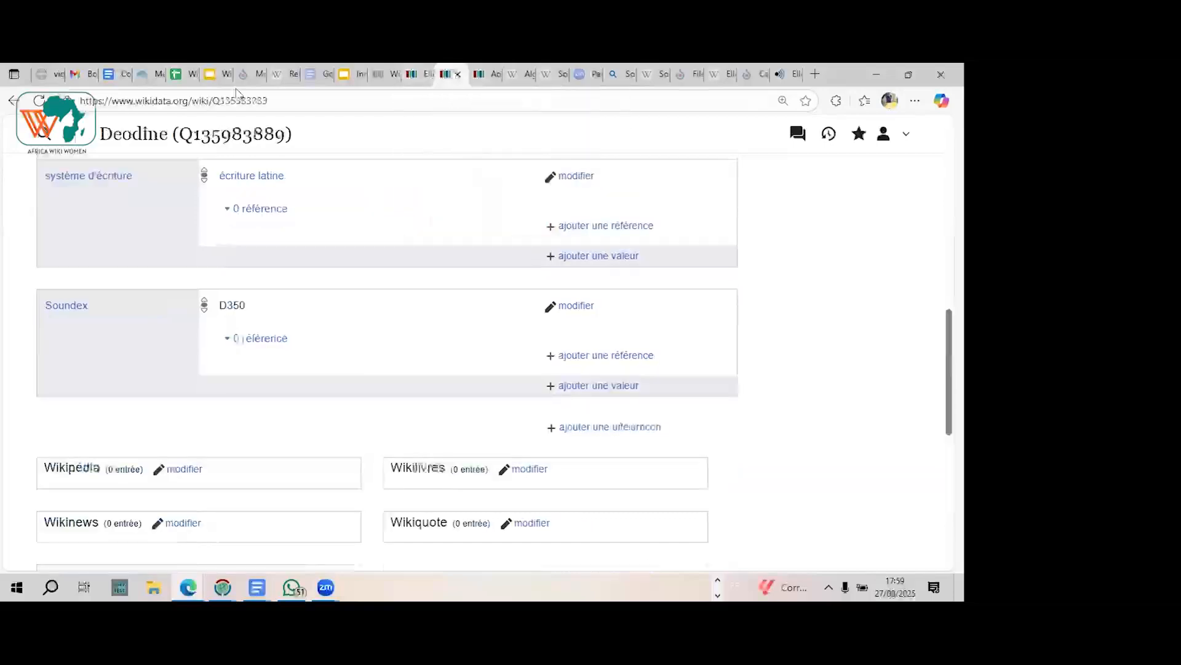
click(45, 134)
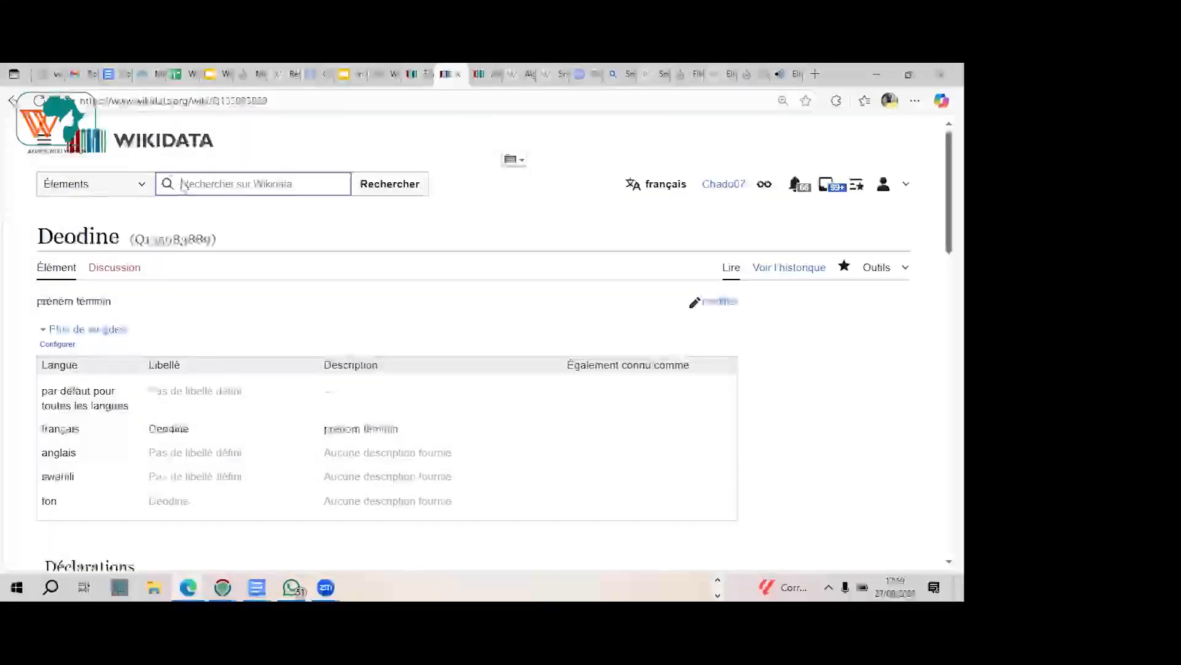
text(Deodathe)
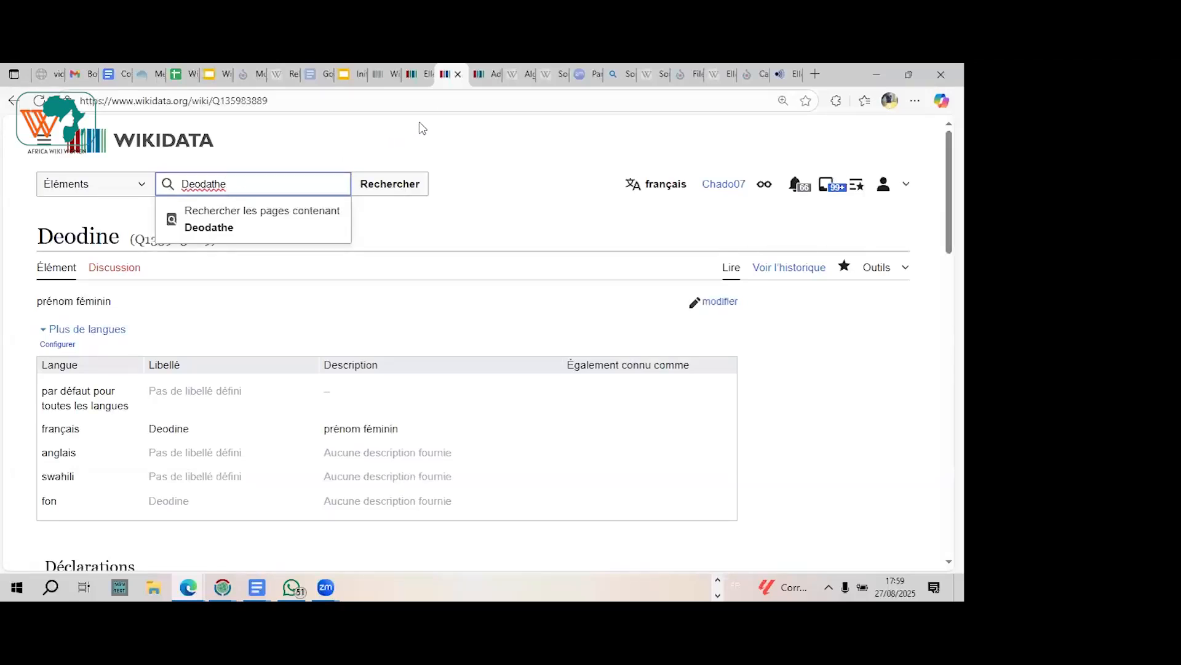
mouse_move(549, 84)
click(268, 191)
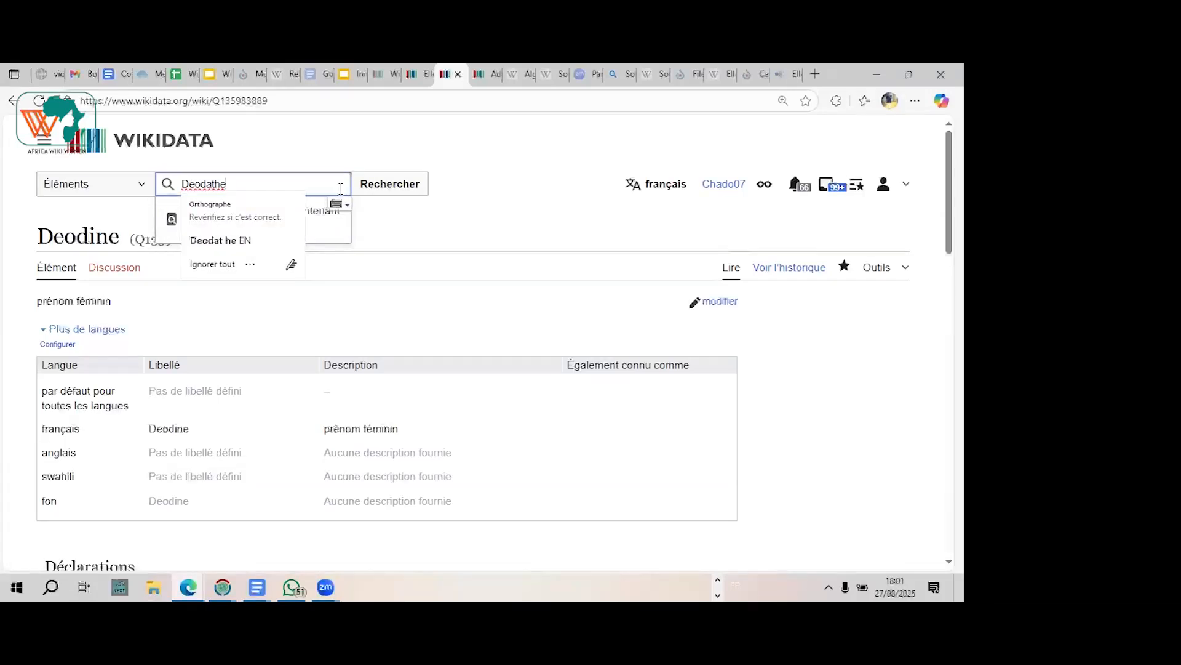
click(401, 184)
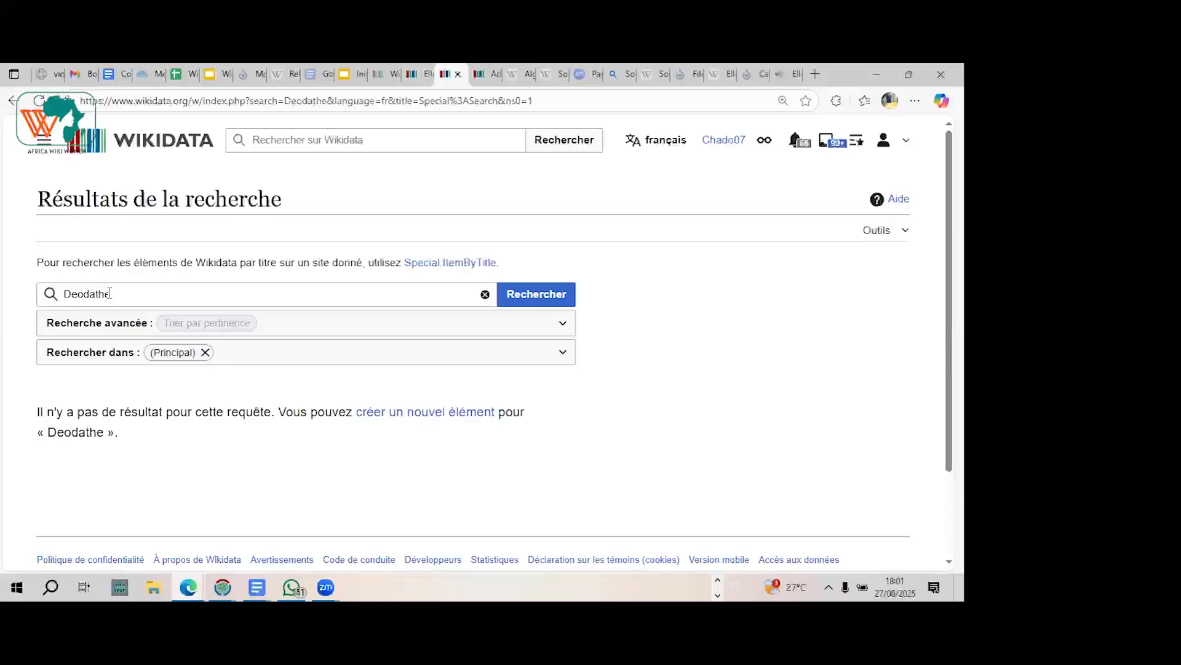
Step: Open the new-item form for "Deodathe" from the search results and switch the interface language to fɔngbè, ready for a description
click(410, 412)
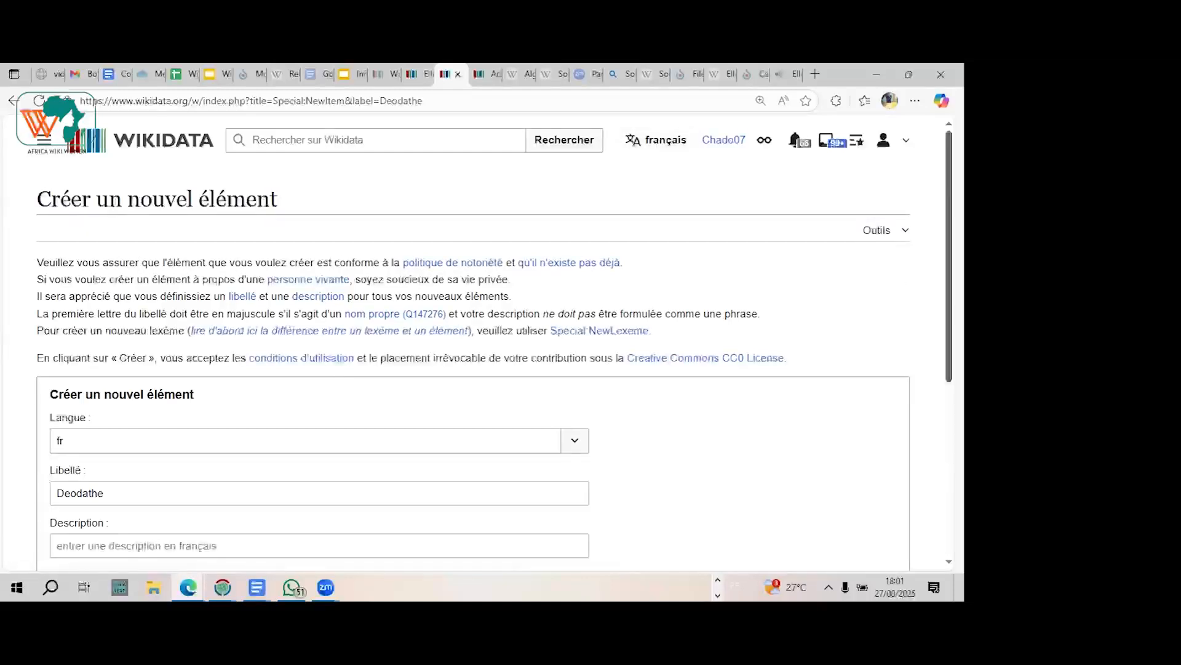
scroll(898, 281, down, 1)
scroll(899, 281, up, 1)
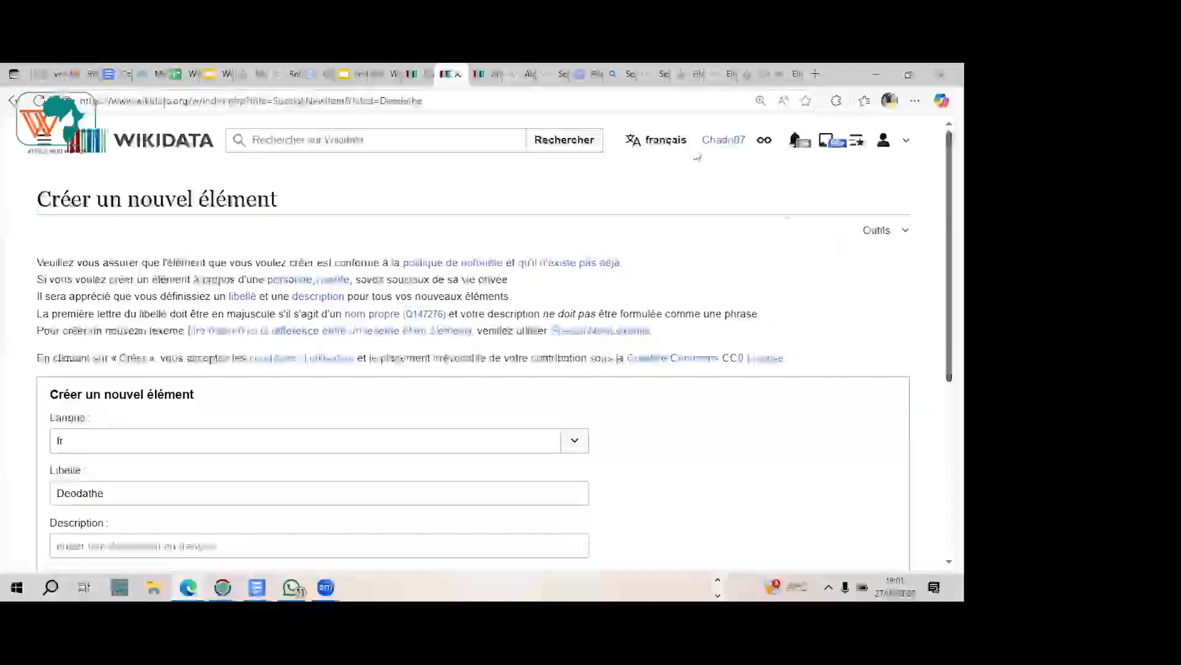
click(665, 142)
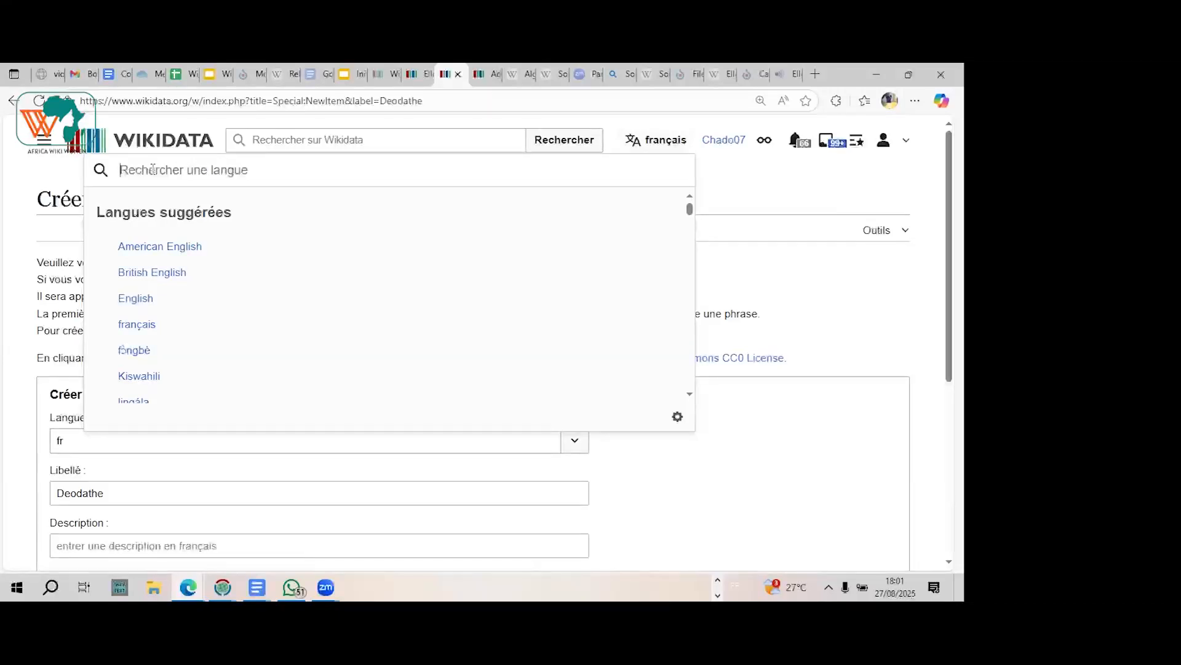
click(136, 352)
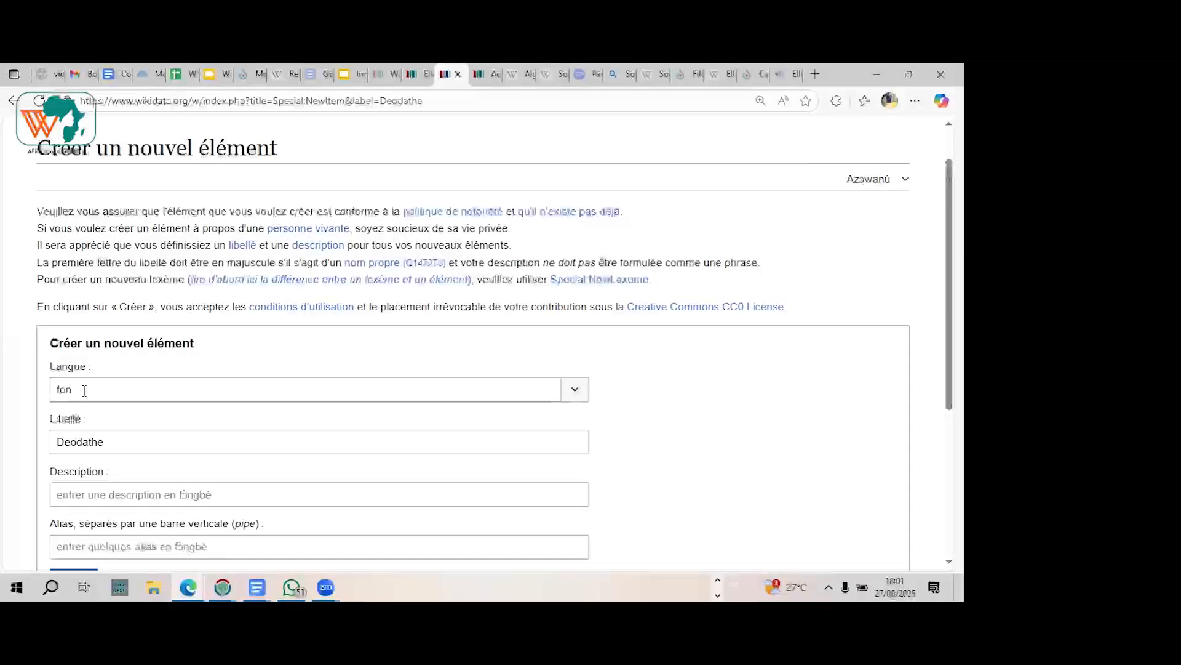
click(72, 492)
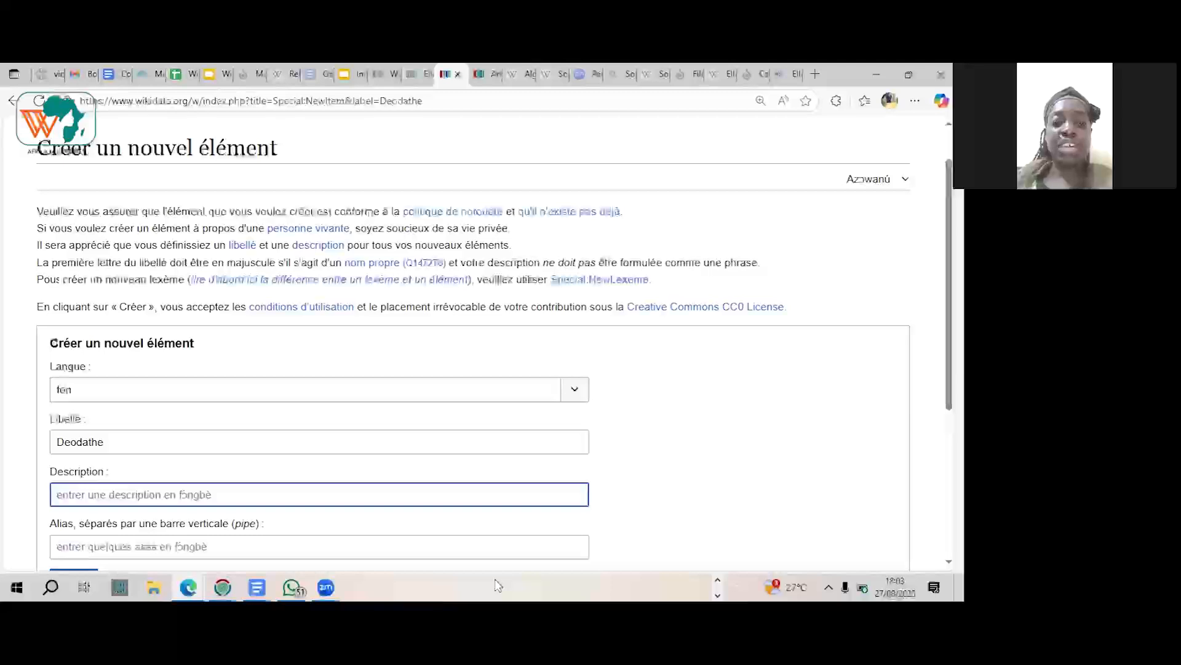
Step: Take screen captures of the Zoom meeting window, including one covering the whole window with its participant list
click(461, 585)
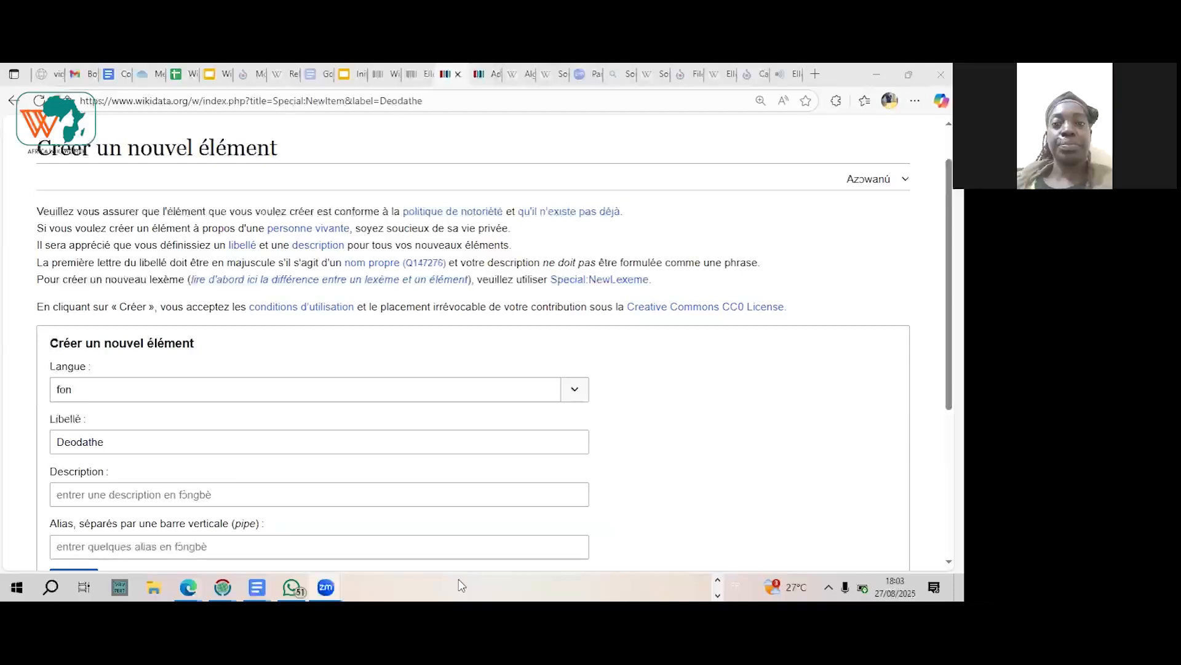
key(XF86MonBrightnessUp)
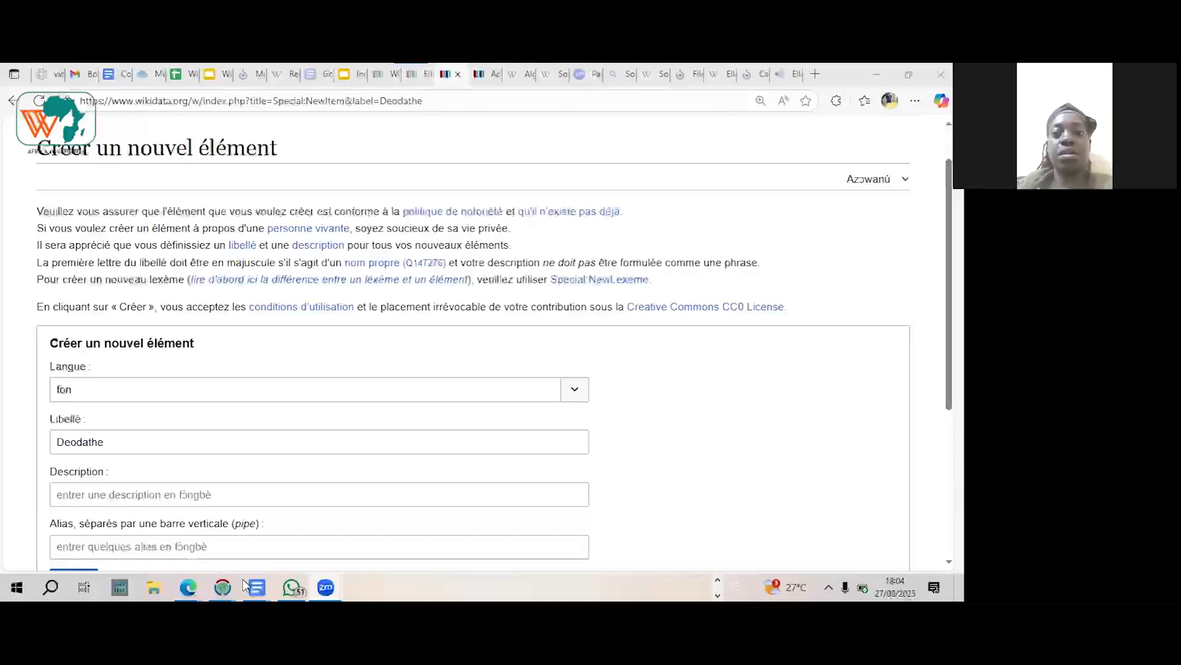
key(super+shift+s)
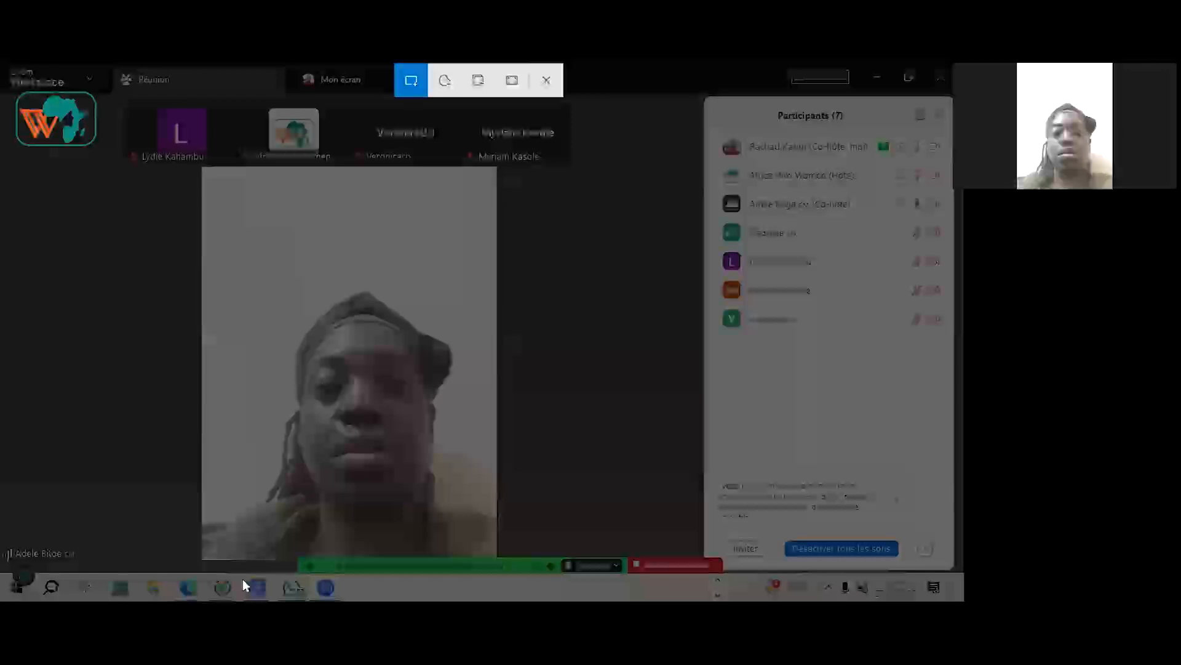
mouse_move(1, 66)
mouse_down()
mouse_move(96, 106)
mouse_move(939, 355)
mouse_move(950, 548)
mouse_move(829, 247)
mouse_up()
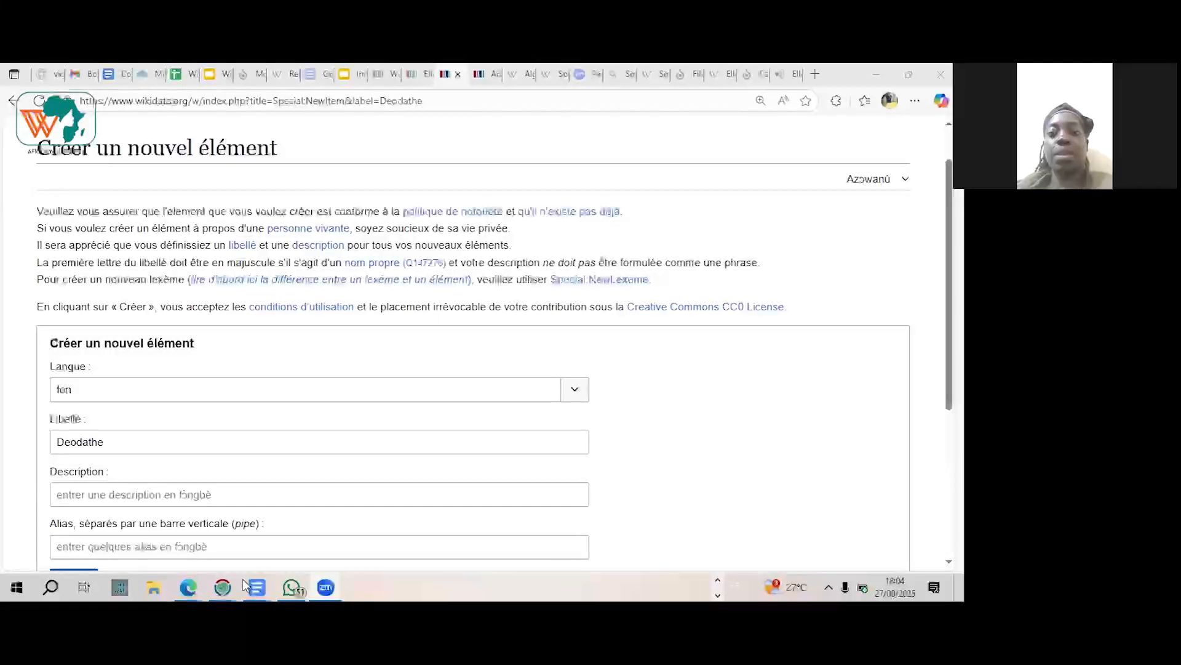
key(super+shift+s)
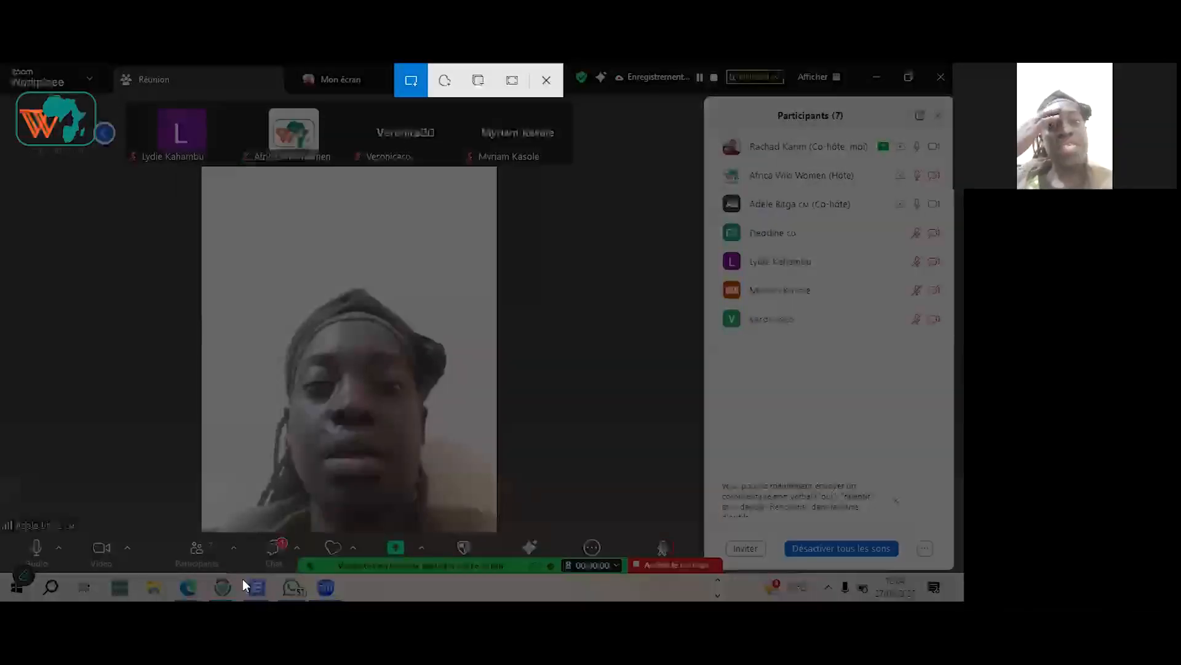
key(Escape)
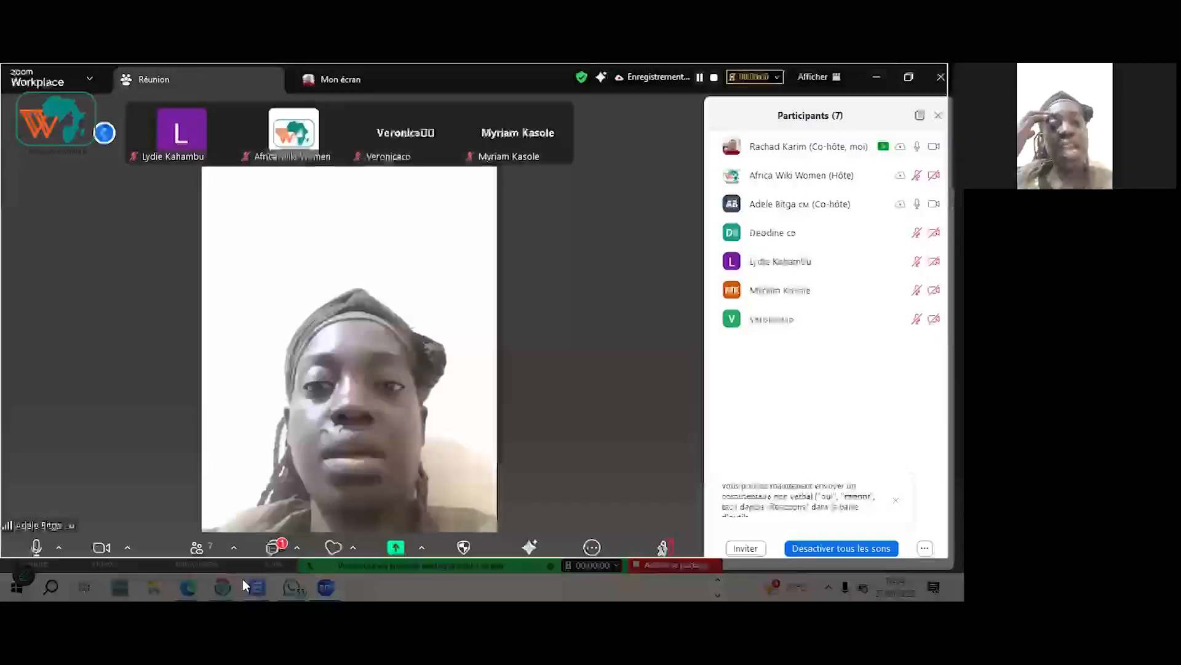
drag(1, 63, 948, 557)
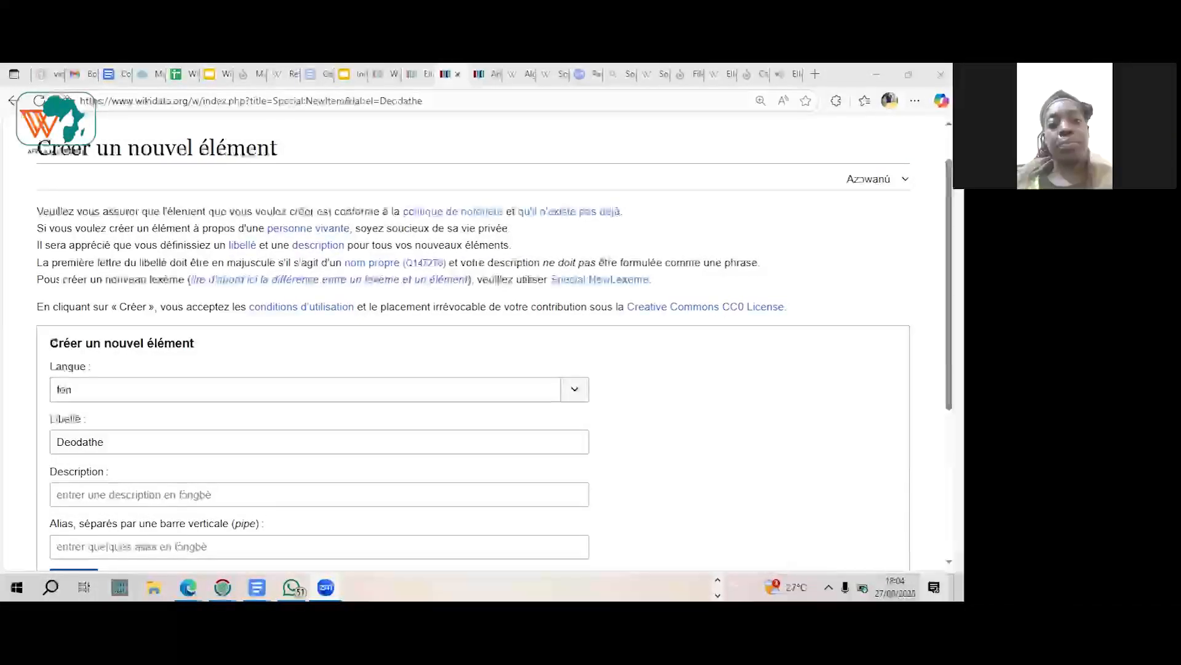
Step: Clear the Kaspersky Total Security, AMD Radeon Settings and Facebook notifications from the Windows notification centre
click(934, 587)
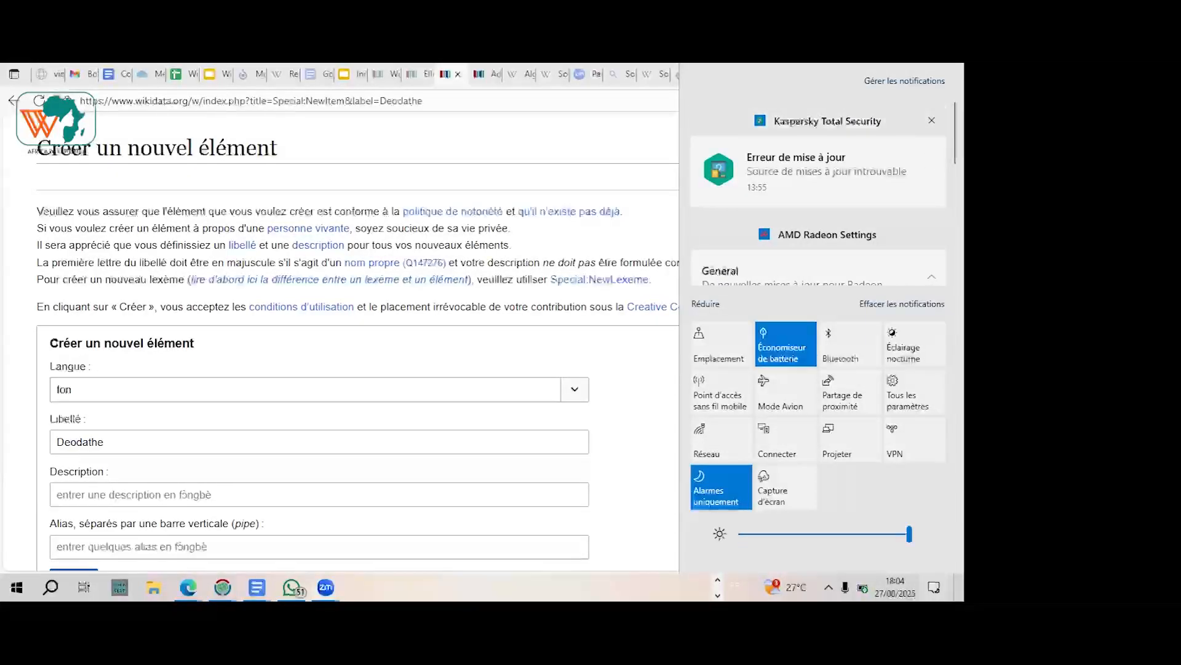
click(931, 121)
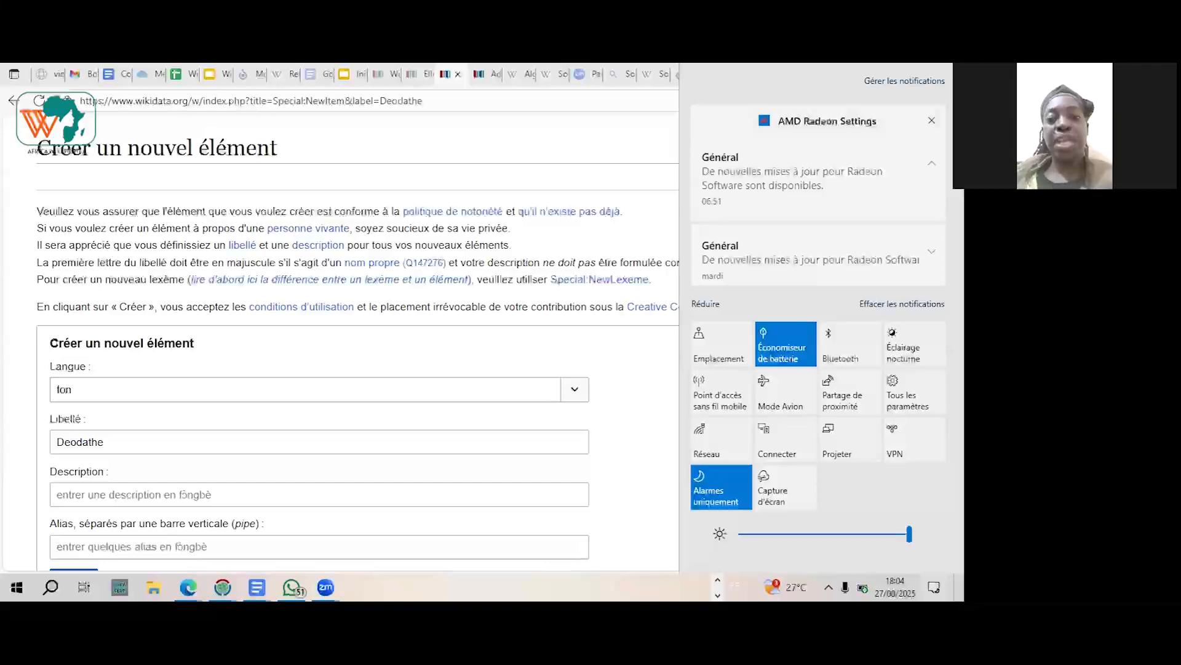
click(931, 121)
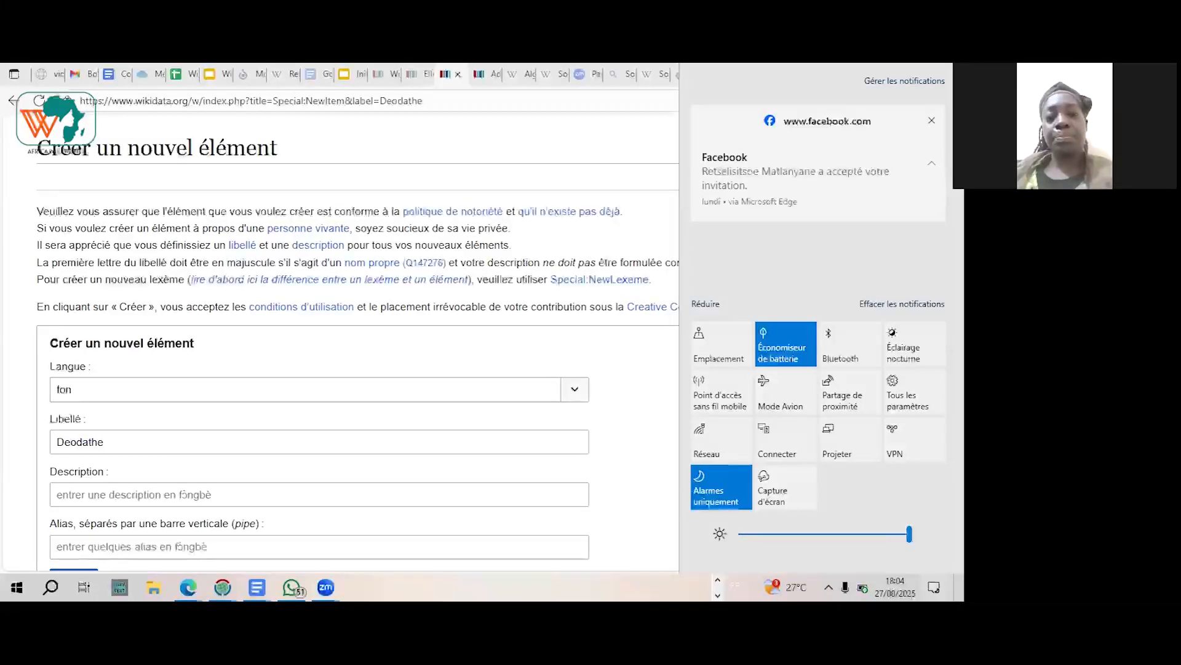
click(931, 120)
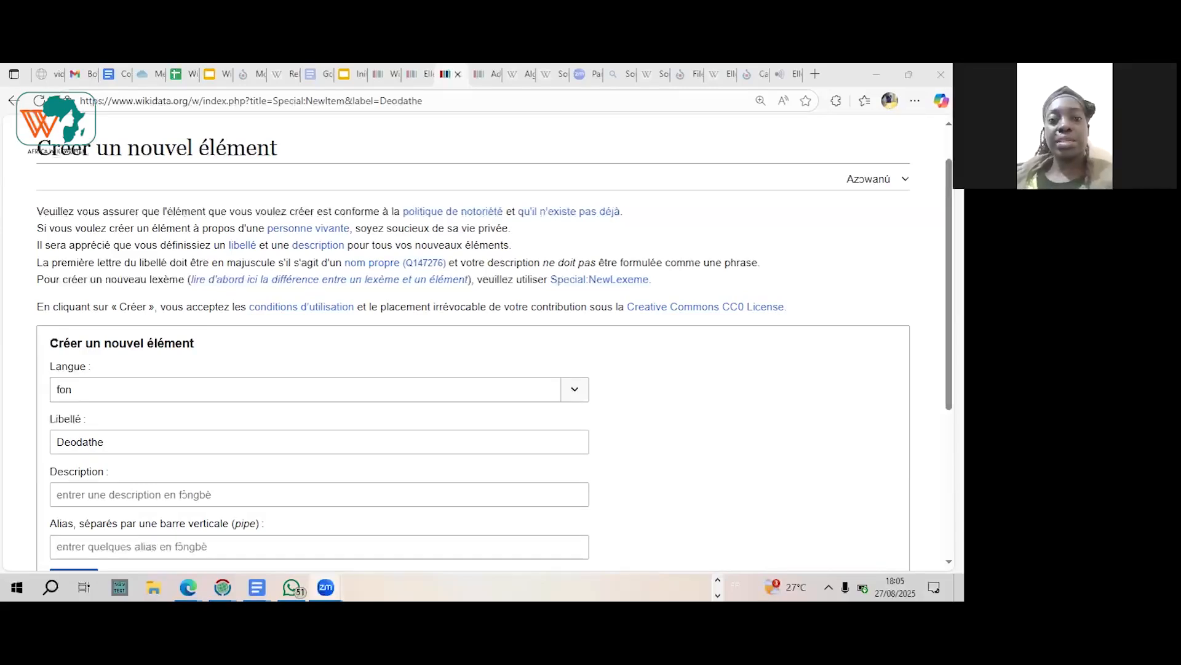
Step: Capture another screenshot of the Zoom meeting window showing the current speaker and participants
key(super+shift+s)
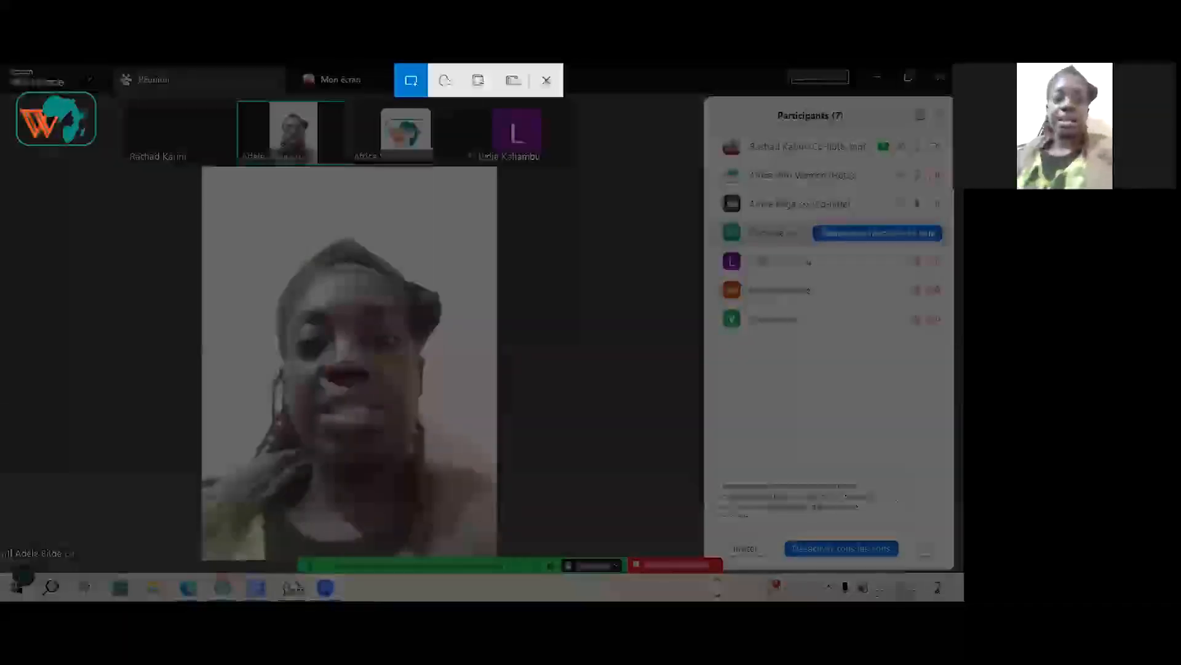
drag(2, 63, 208, 101)
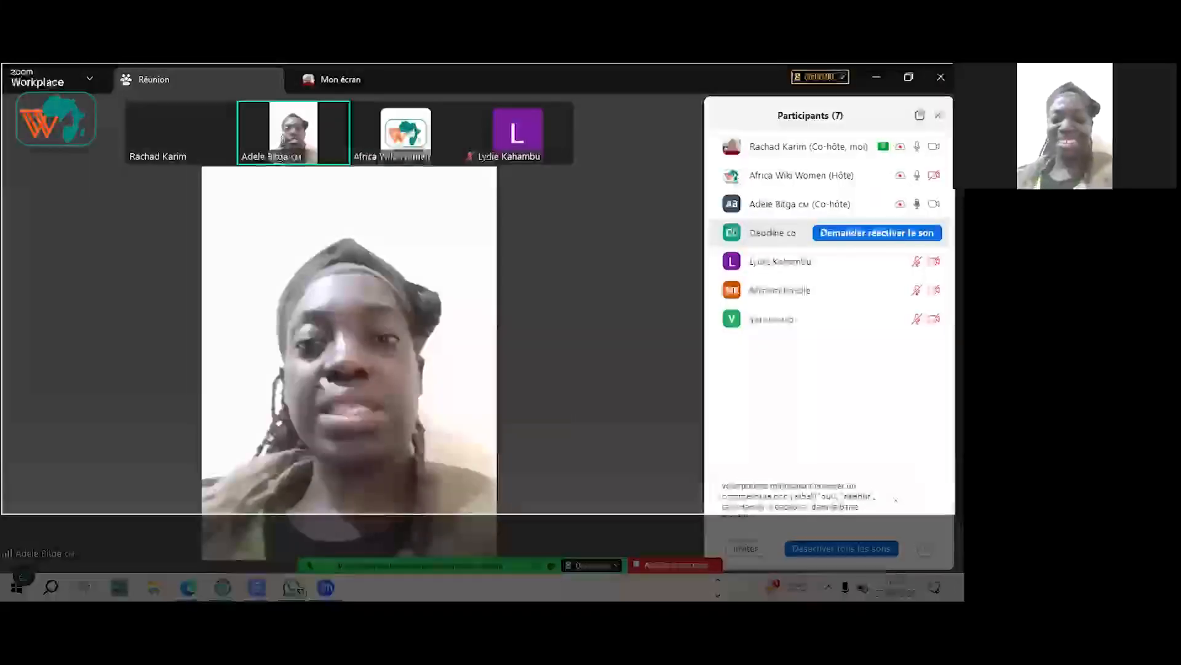
drag(949, 579, 957, 573)
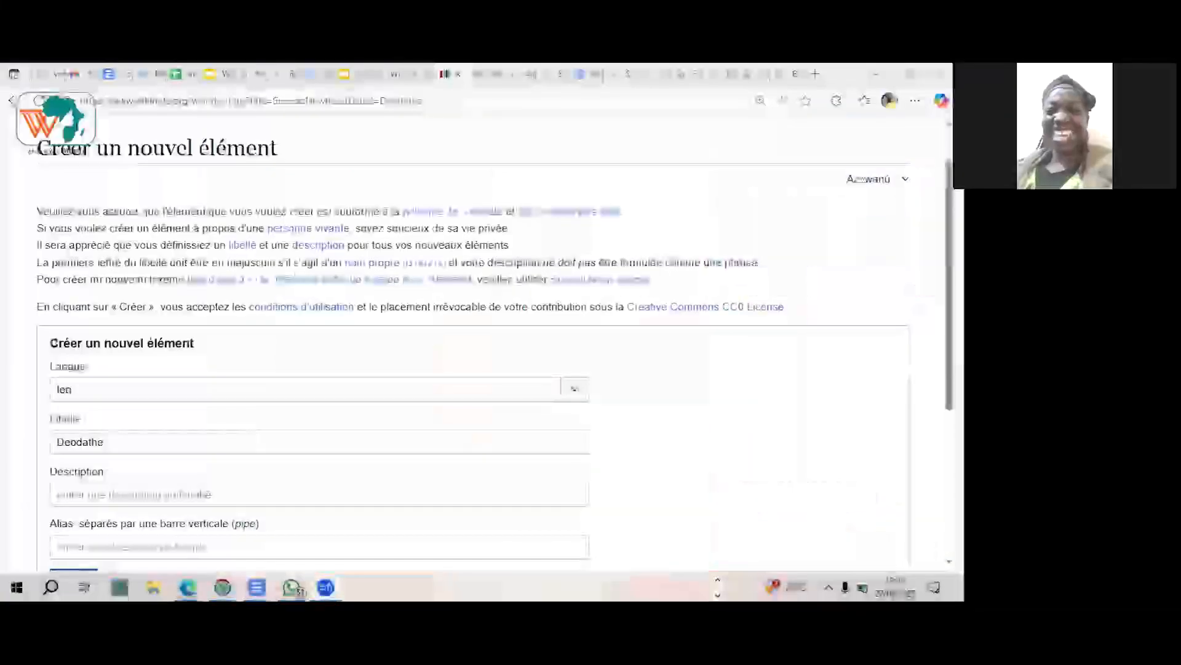